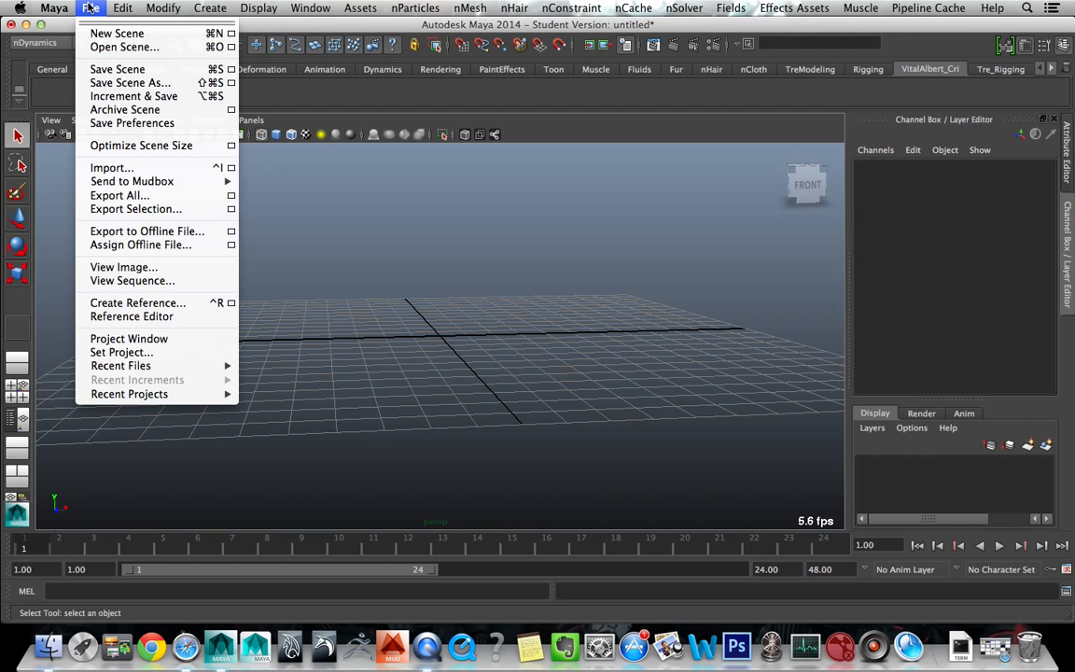
- Set the current project to the recent project PCC_Rigs
mouse_move(122, 7)
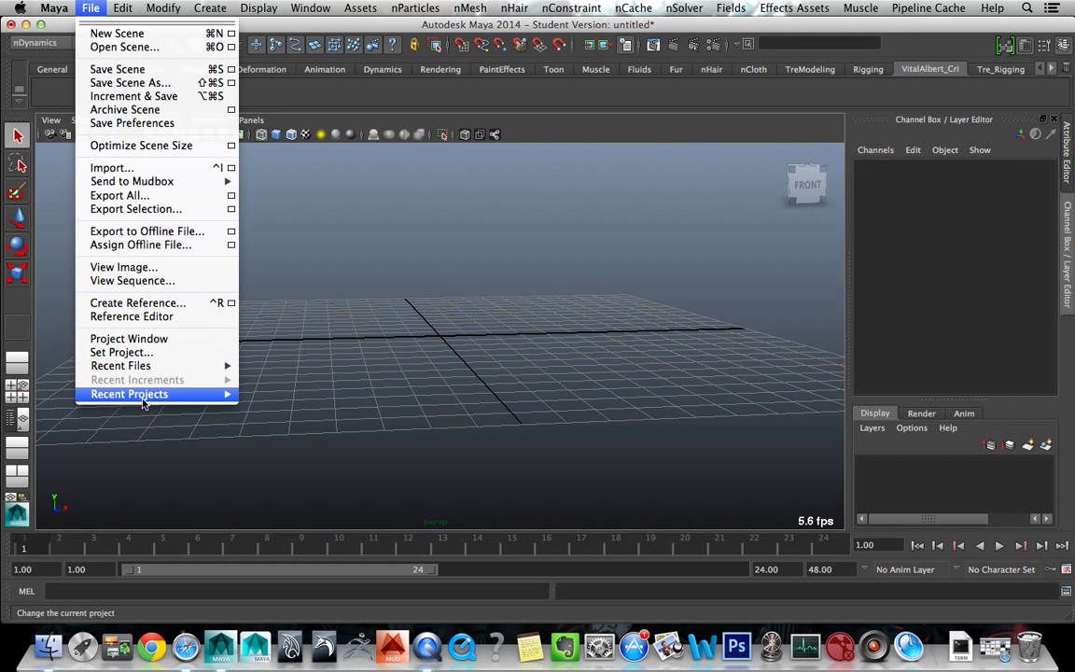
mouse_move(143, 402)
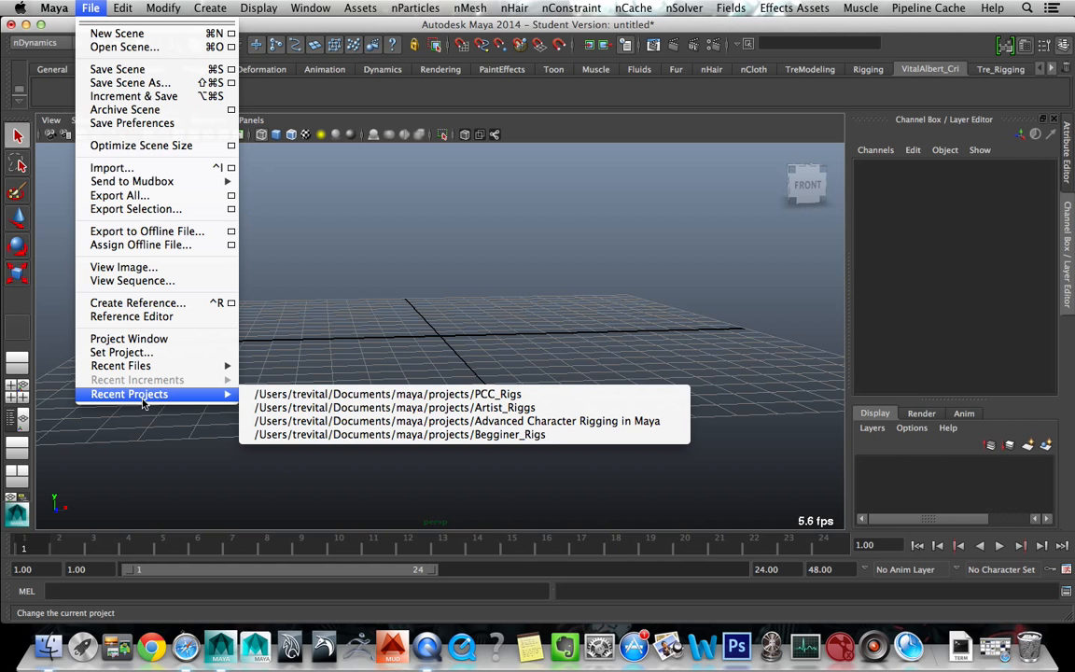
click(324, 394)
- Open the scene Seedling.ma from the project's scenes folder without saving the untitled scene
click(92, 7)
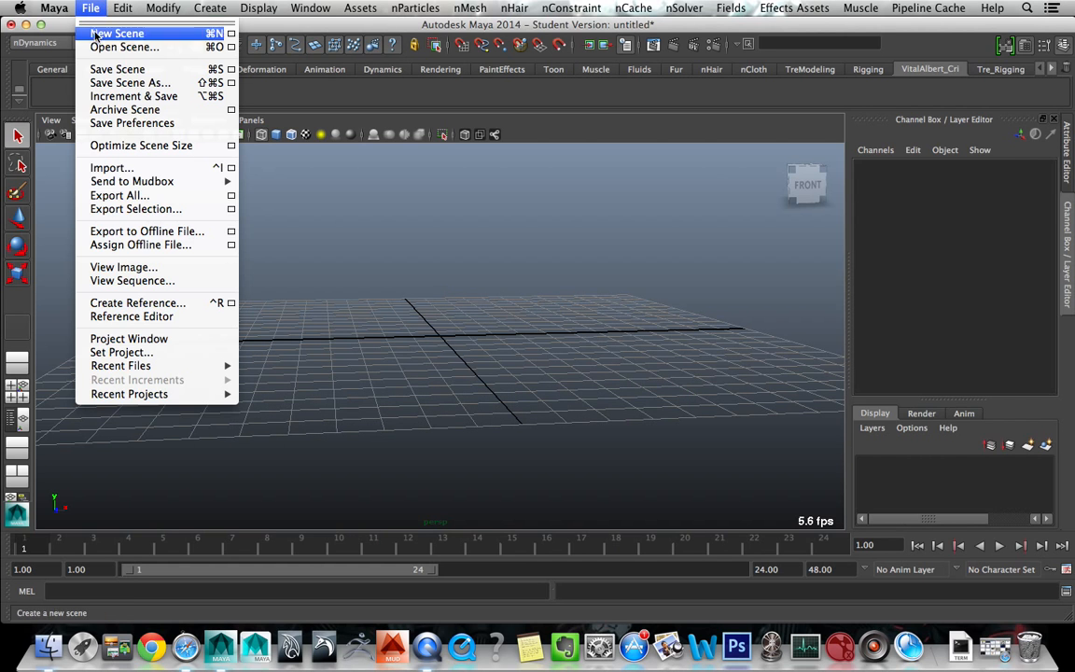
click(110, 46)
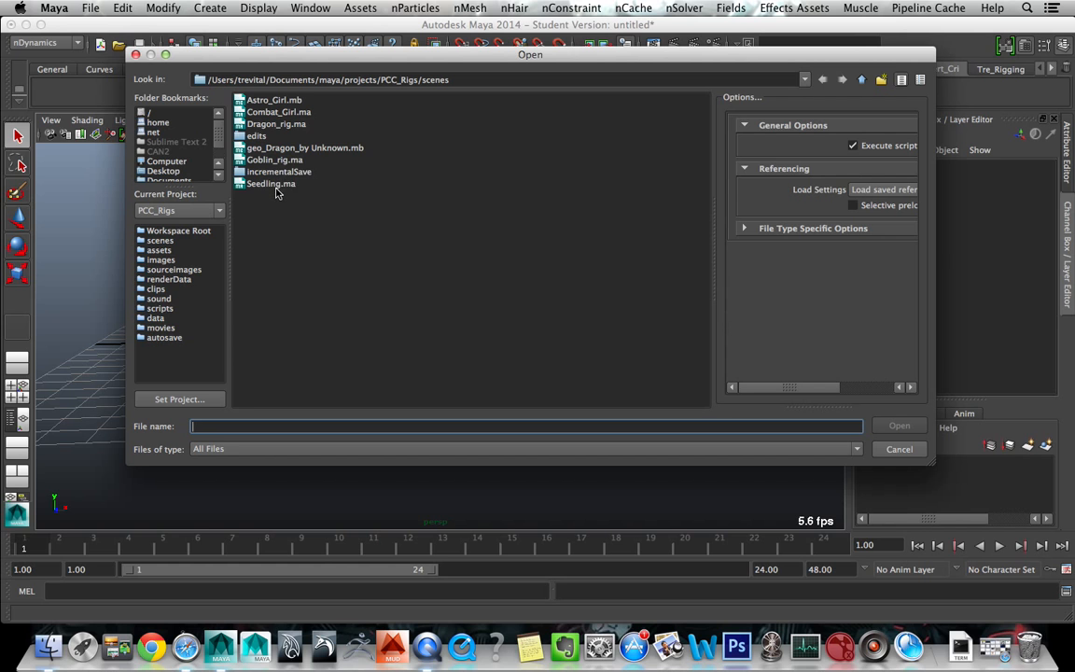
click(273, 185)
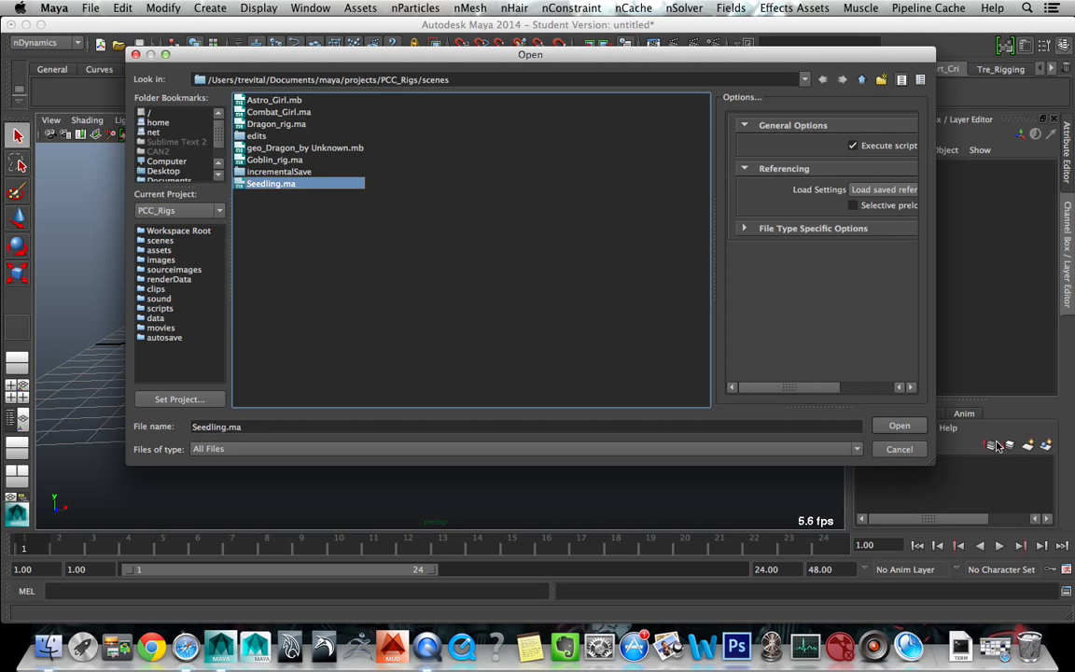
click(900, 426)
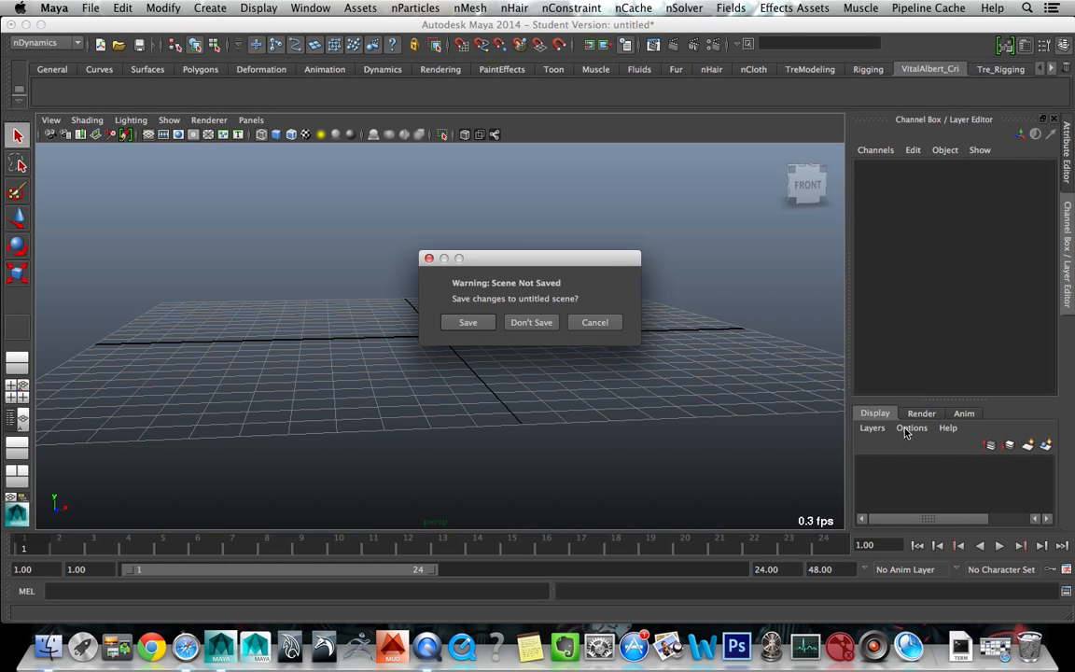
click(532, 322)
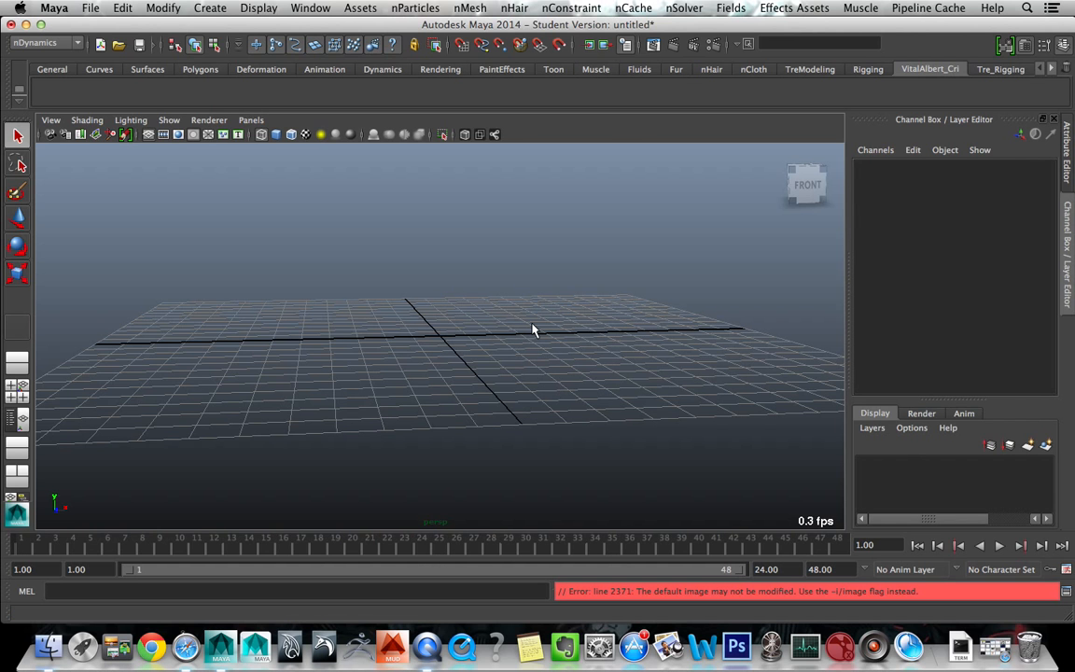
- Make the Hair and leaf display layers visible on the character
scroll(507, 320, down, 2)
scroll(508, 320, up, 2)
alt+drag(516, 320, 415, 320)
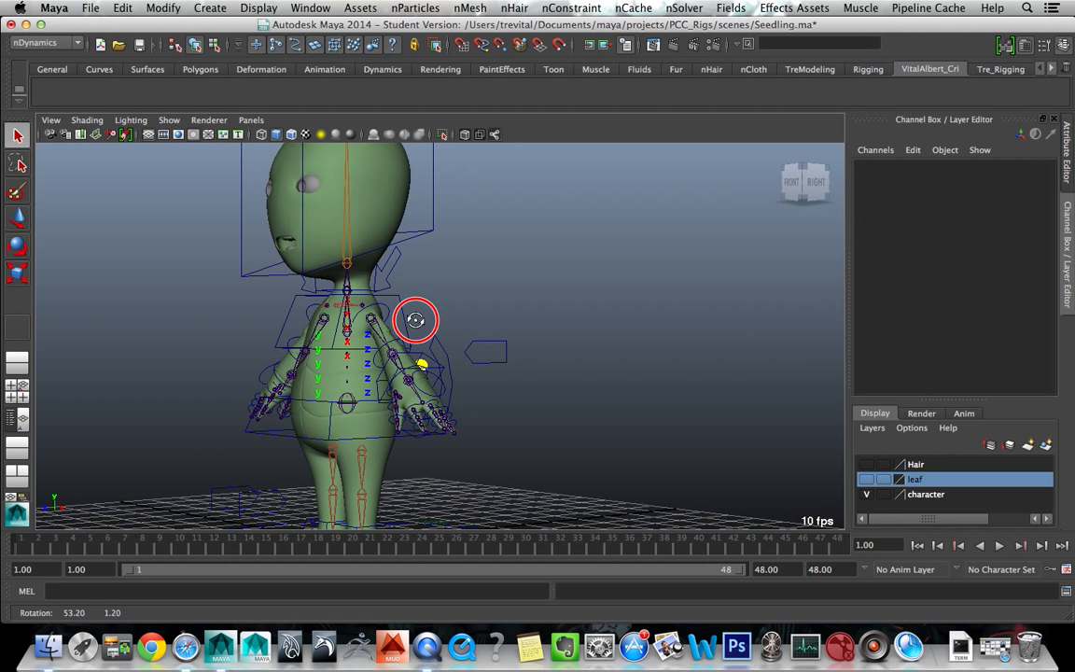
click(867, 464)
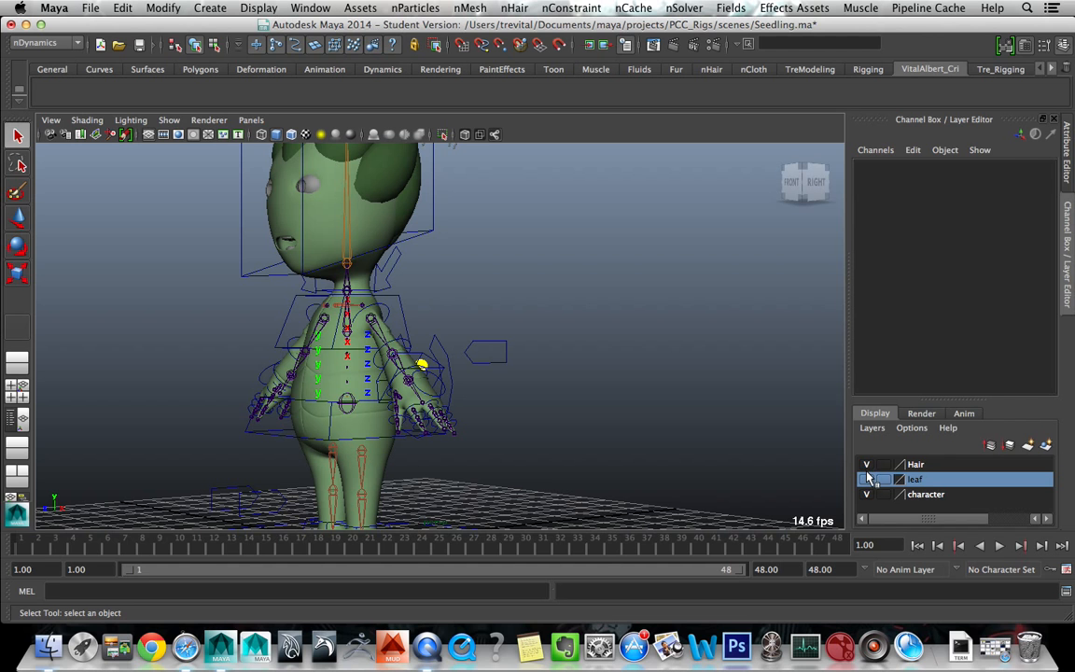
click(867, 479)
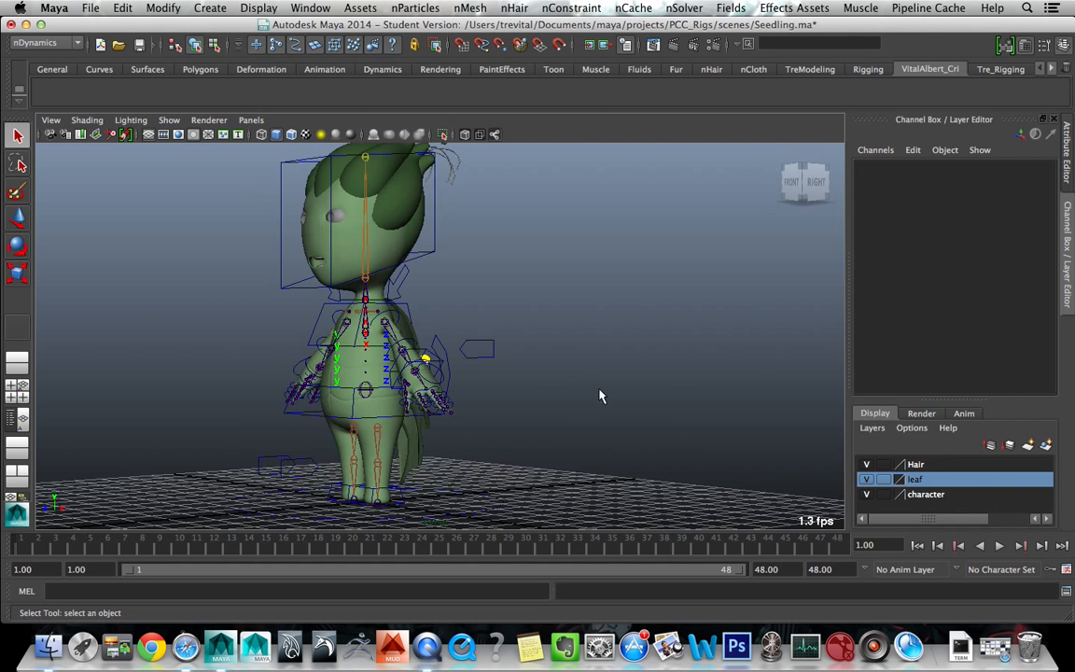
- Examine the leaf cape on the character's back from several angles, selecting its spine mesh and leaf panels
alt+drag(600, 395, 489, 377)
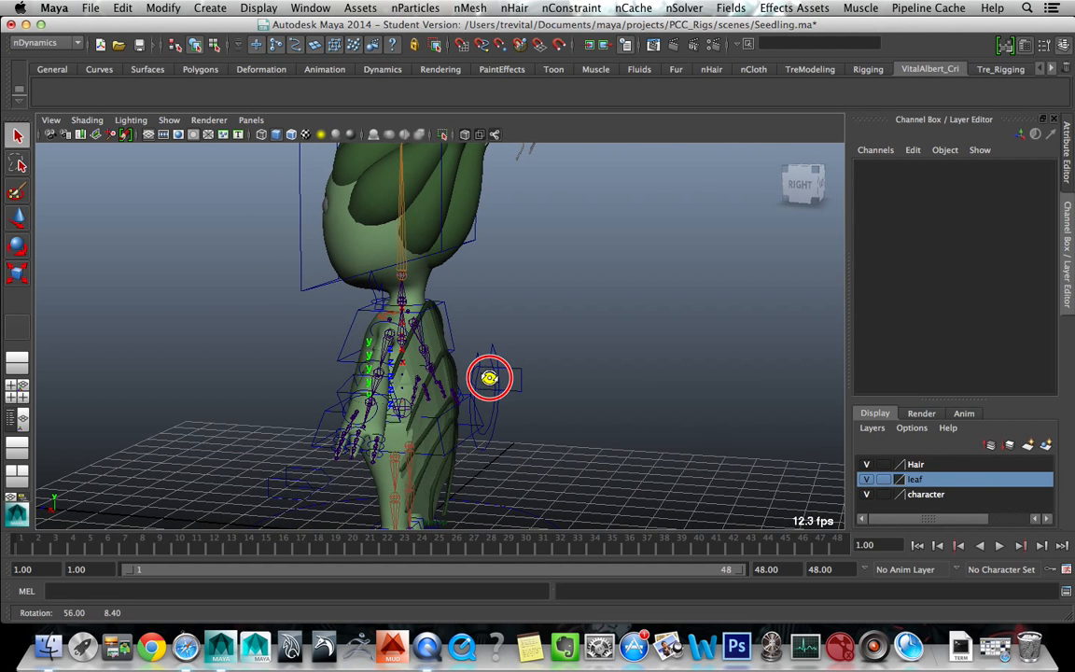
click(442, 331)
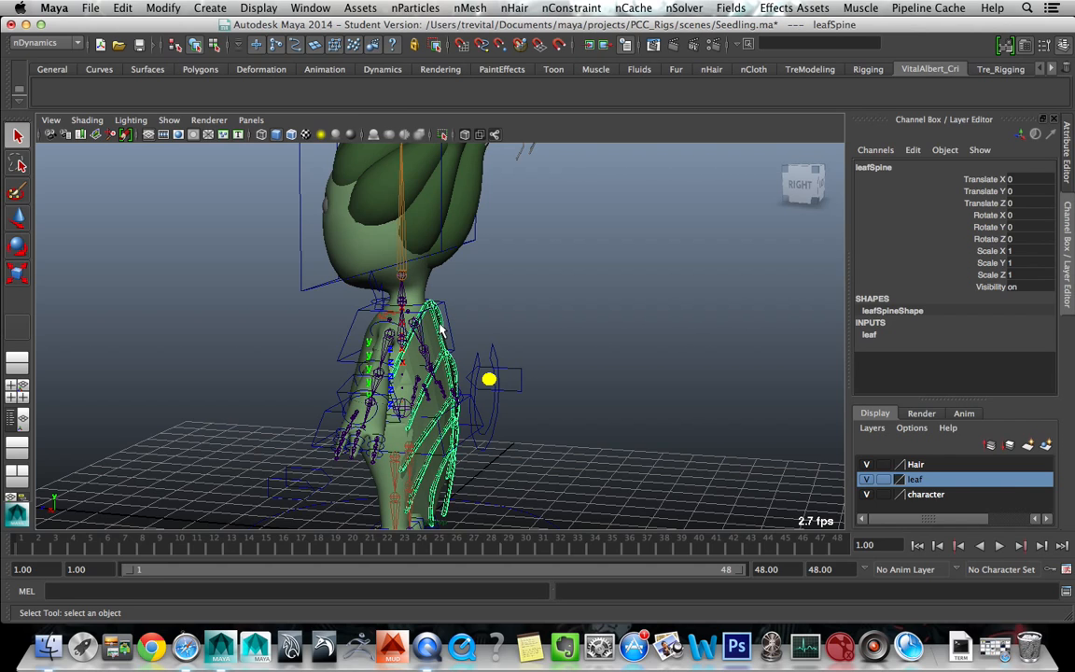
key(f)
alt+drag(504, 351, 461, 365)
scroll(455, 350, down, 5)
click(420, 251)
click(456, 249)
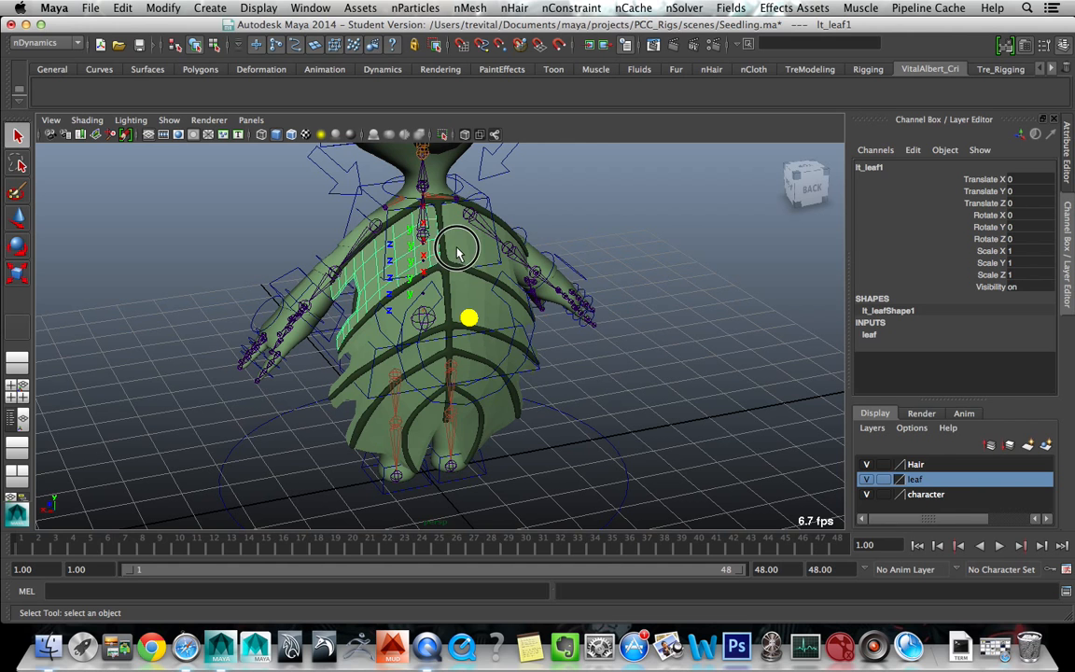
click(462, 299)
click(436, 242)
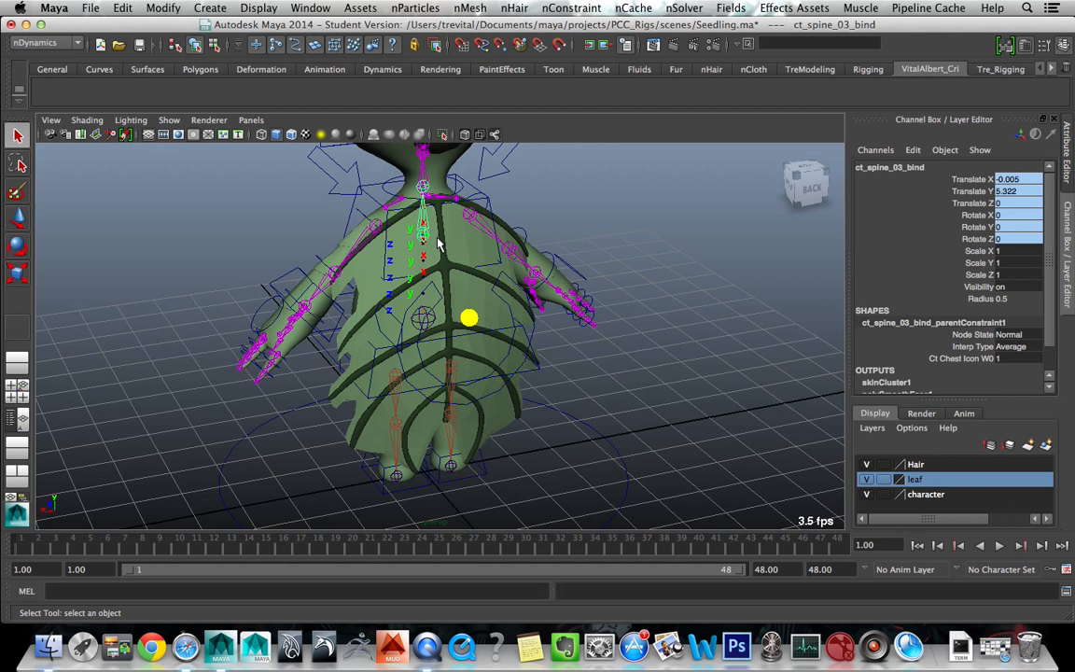
click(444, 252)
alt+drag(445, 252, 314, 331)
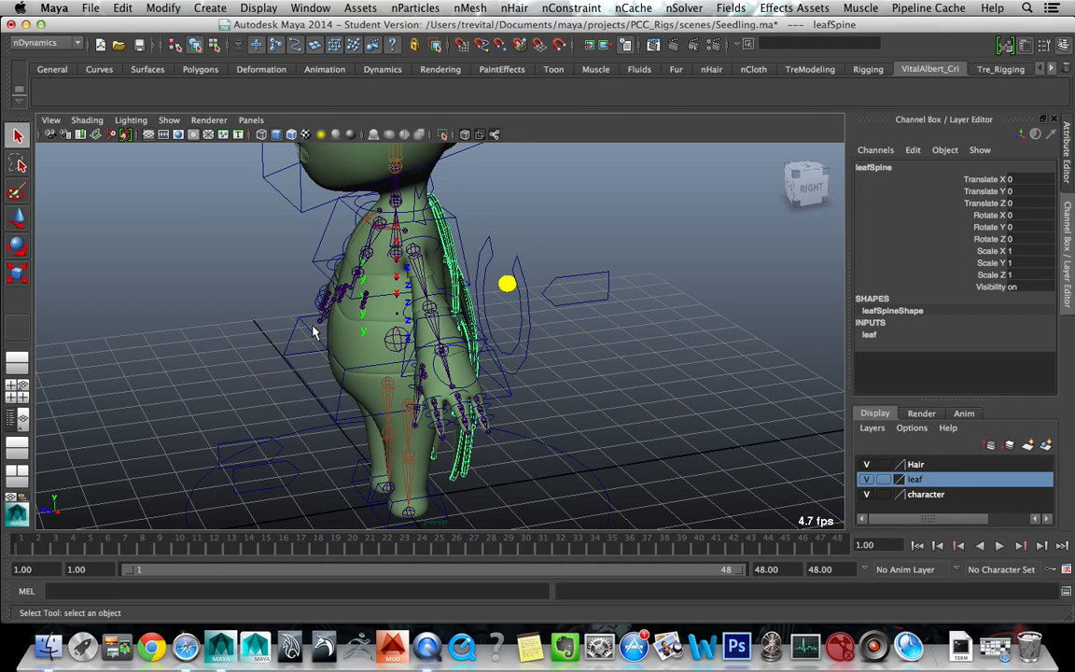
- Hide the Hair and character layers, leaving the leaf layer visible, and show the Outliner beside the perspective view
click(870, 479)
click(867, 465)
click(867, 495)
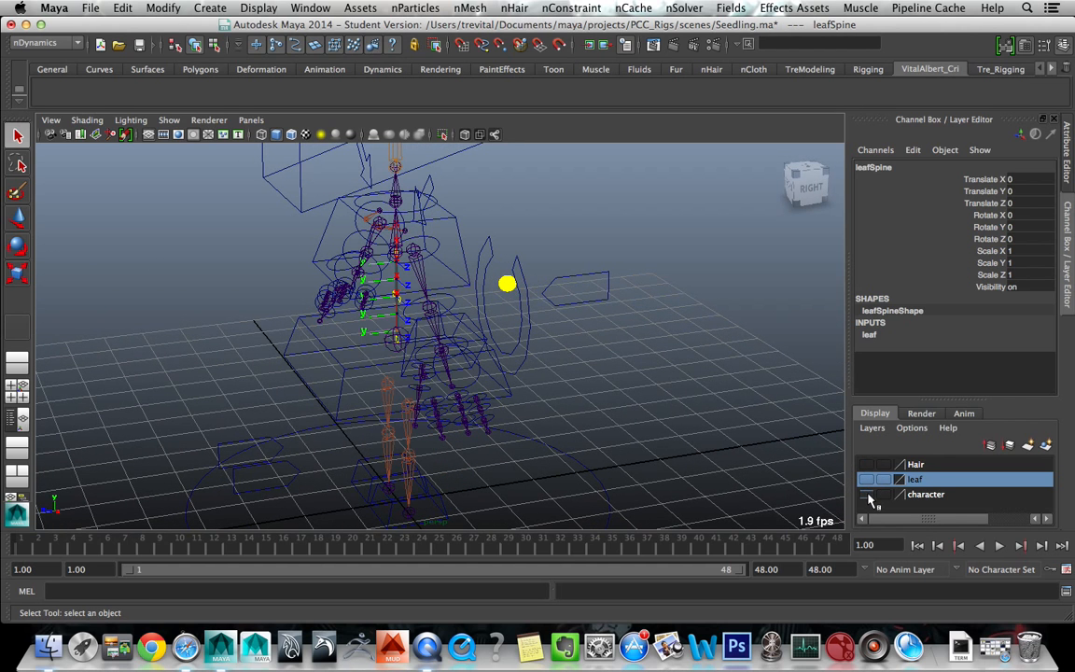
click(867, 479)
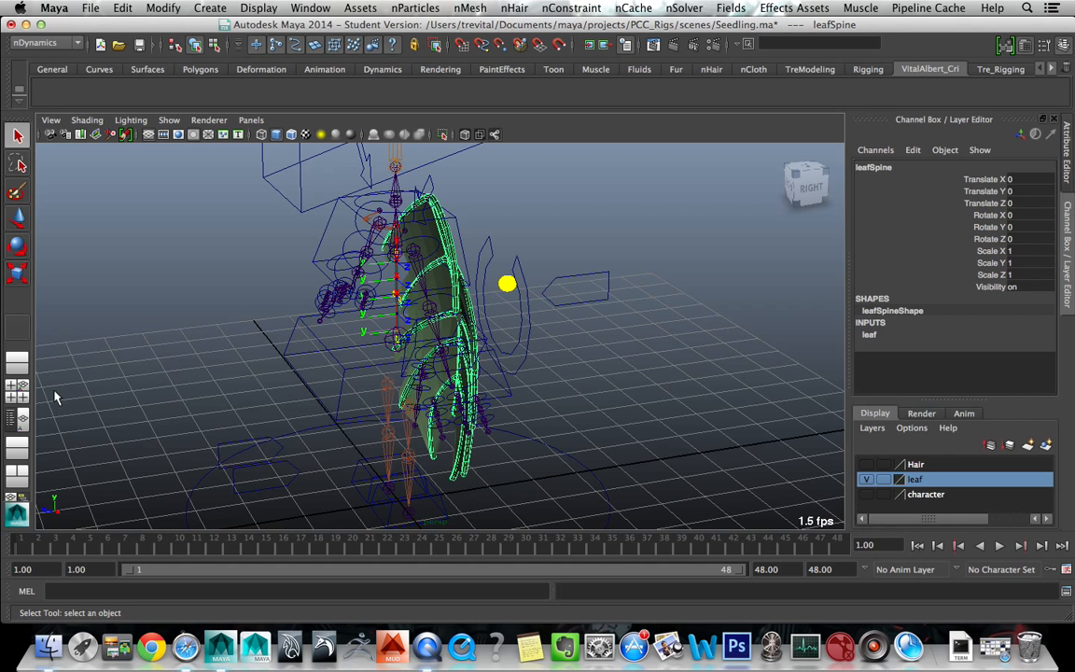
click(17, 384)
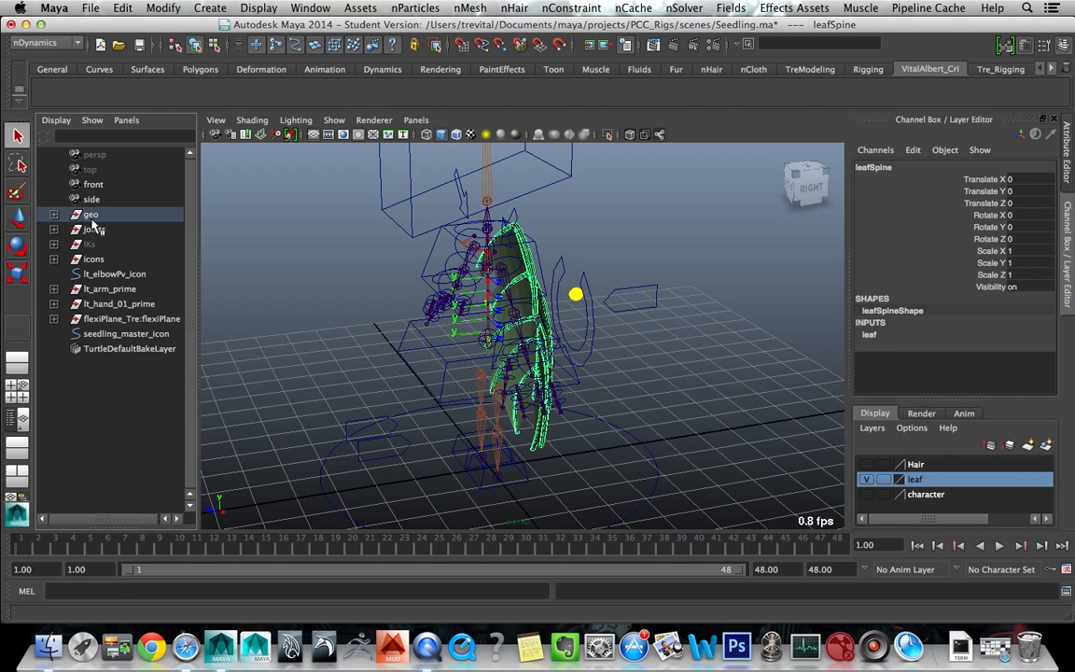
click(116, 334)
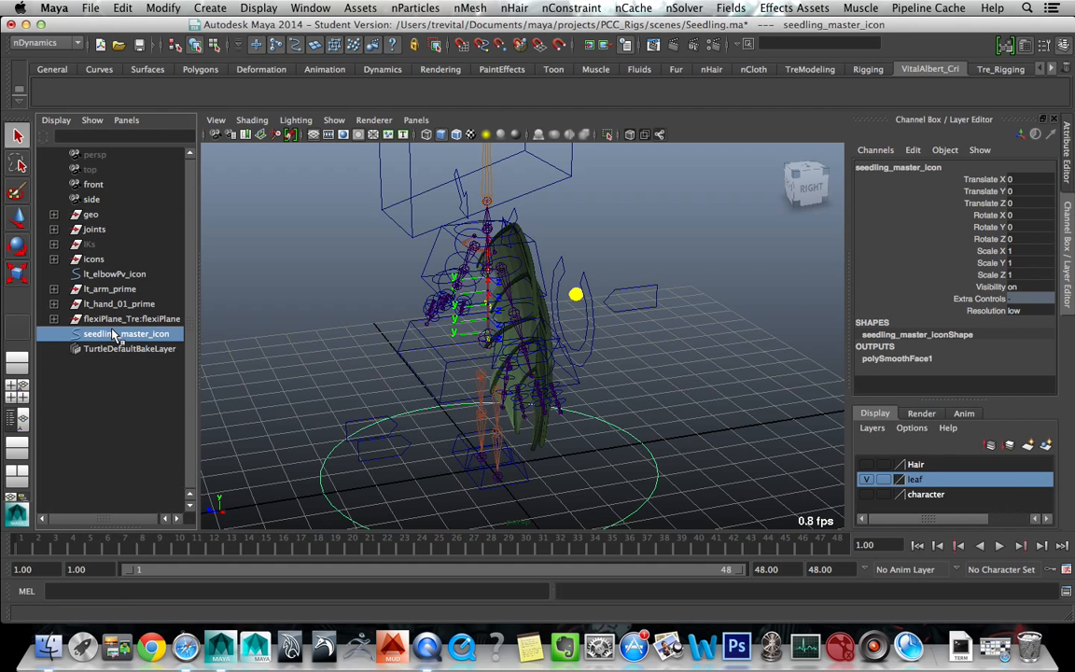
key(ctrl+h)
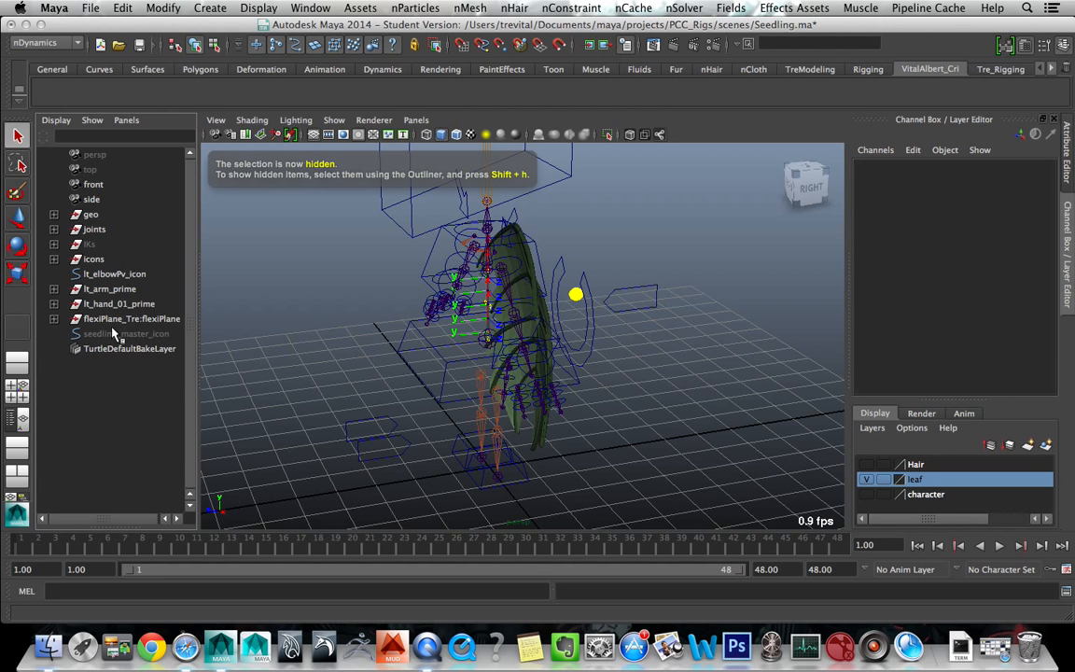
click(115, 334)
key(ctrl+z)
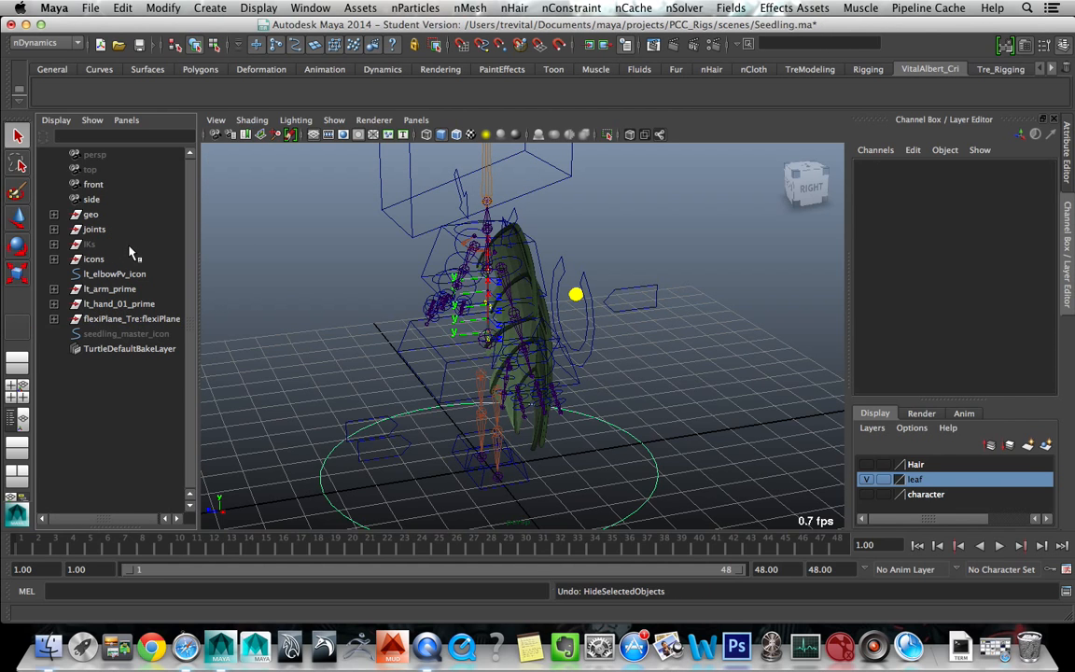
- Hide all rig nodes from geo through seedling_master_icon in the Outliner and unhide only the geo group
click(92, 214)
shift+click(125, 334)
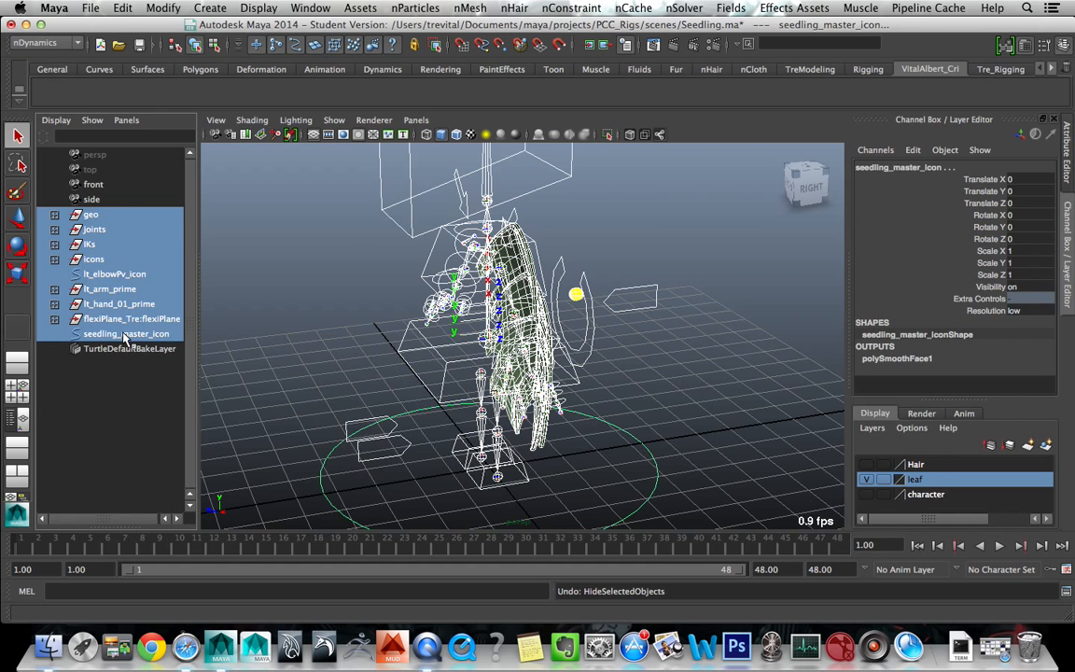
key(ctrl+h)
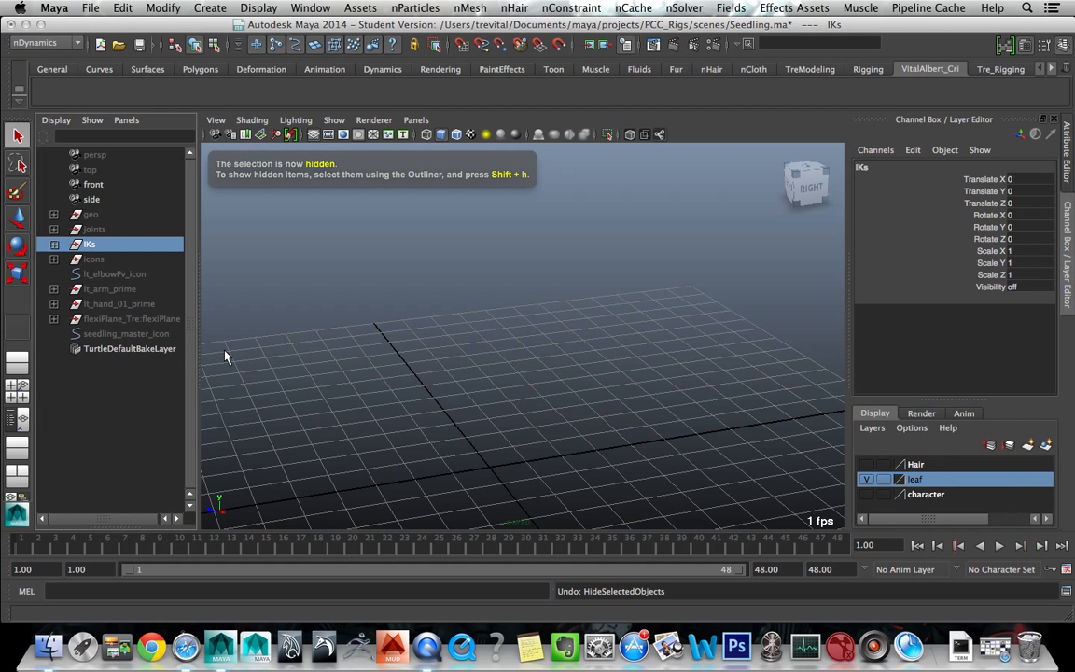
click(128, 216)
key(shift+h)
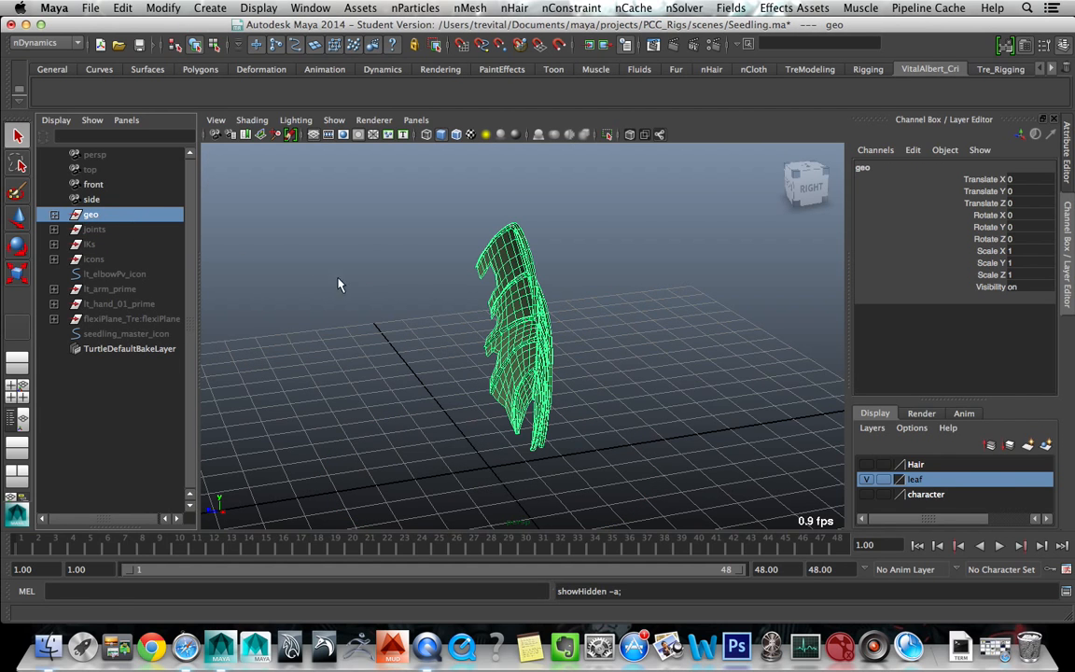
- Display the isolated leaf geometry in a maximized front view, centred and large enough to work on
click(464, 309)
alt+drag(463, 309, 386, 309)
key(space)
click(365, 307)
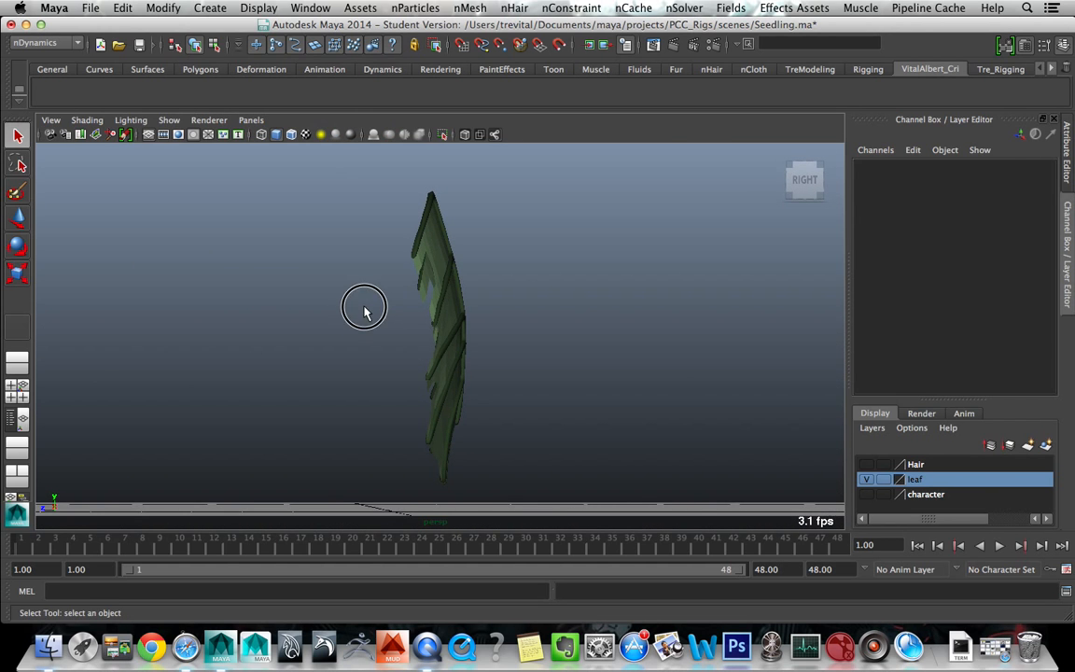
click(23, 395)
scroll(228, 420, down, 3)
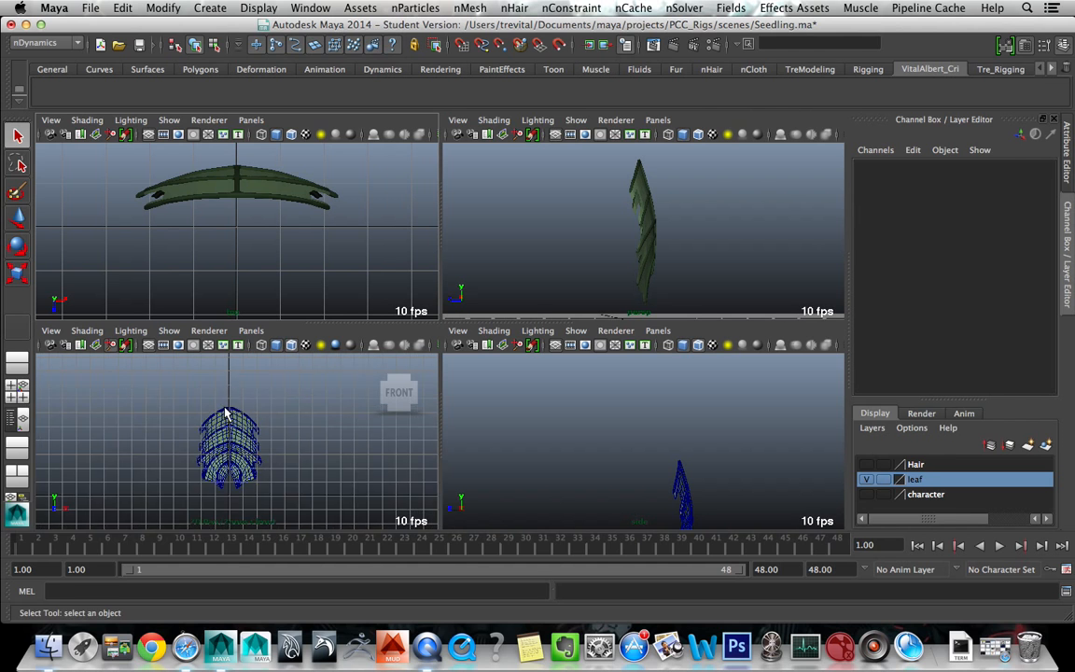
scroll(227, 417, up, 5)
key(space)
scroll(241, 381, up, 3)
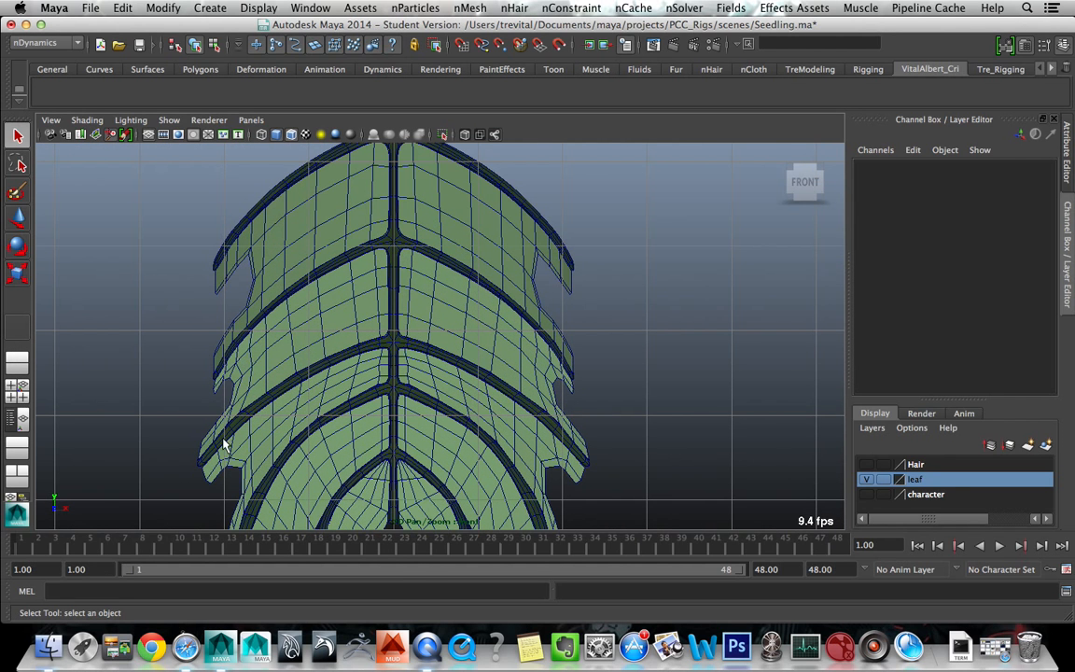
scroll(224, 445, down, 4)
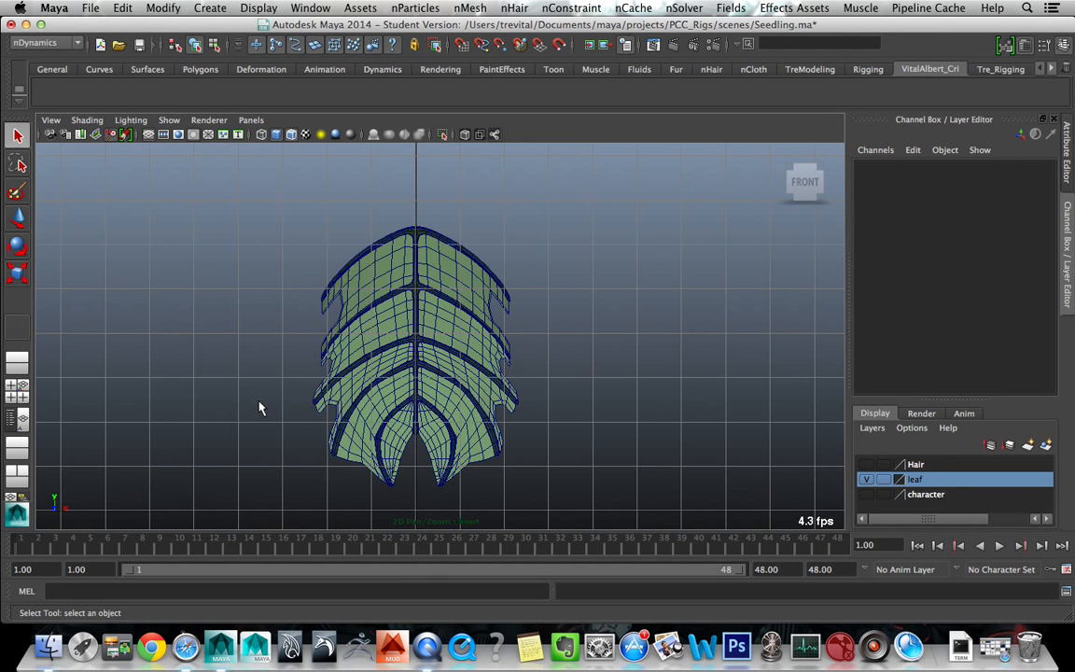
scroll(264, 403, down, 3)
scroll(263, 399, up, 3)
scroll(322, 383, down, 1)
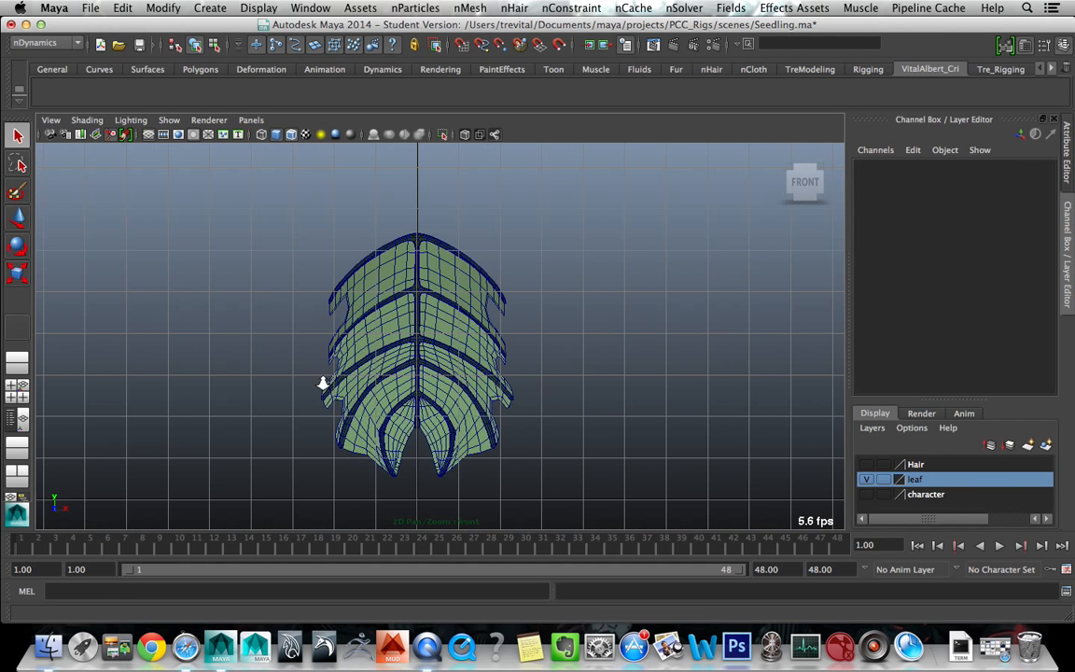
scroll(458, 353, up, 4)
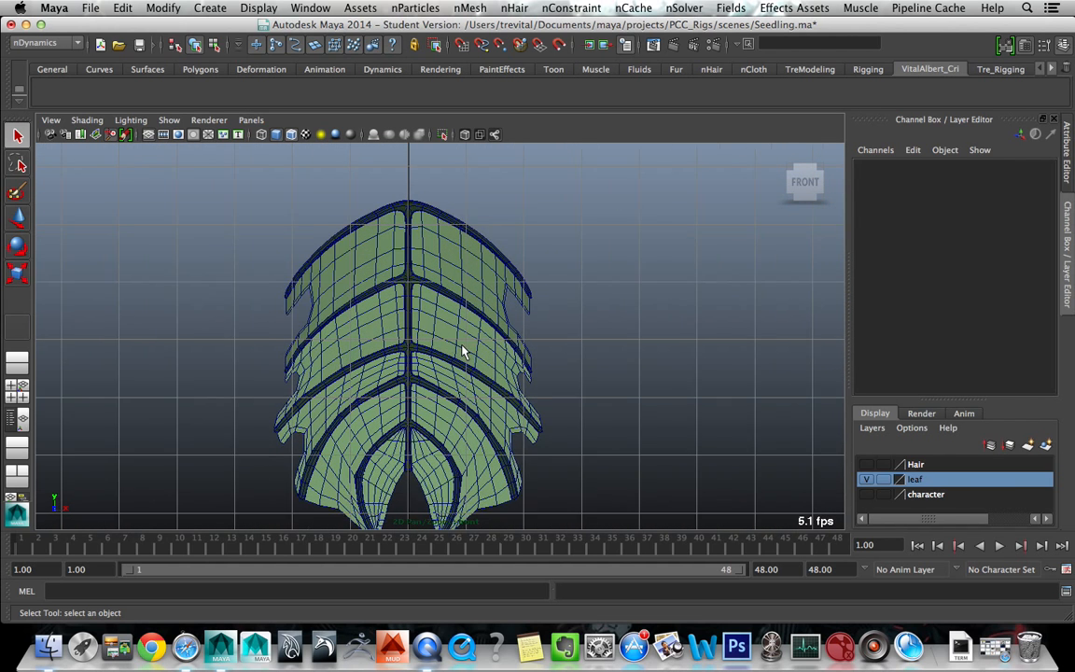
scroll(463, 349, up, 1)
alt+middle_drag(526, 340, 549, 325)
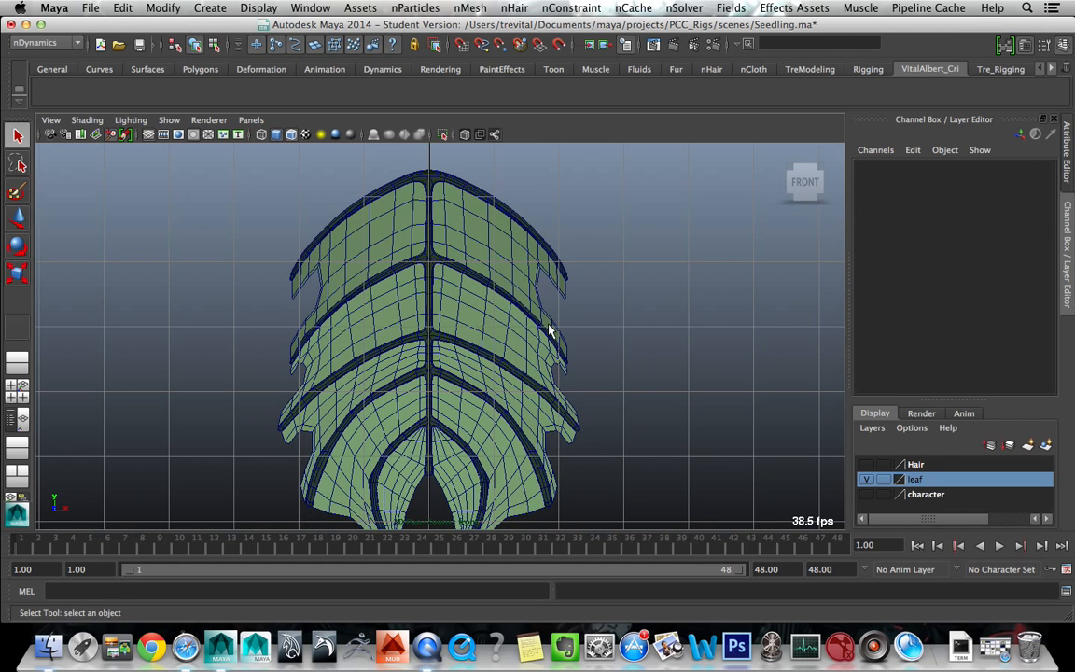
- Start a joint chain with the Joint Tool, placing three joints along the leaf spine from its top peak to the second rib
click(868, 70)
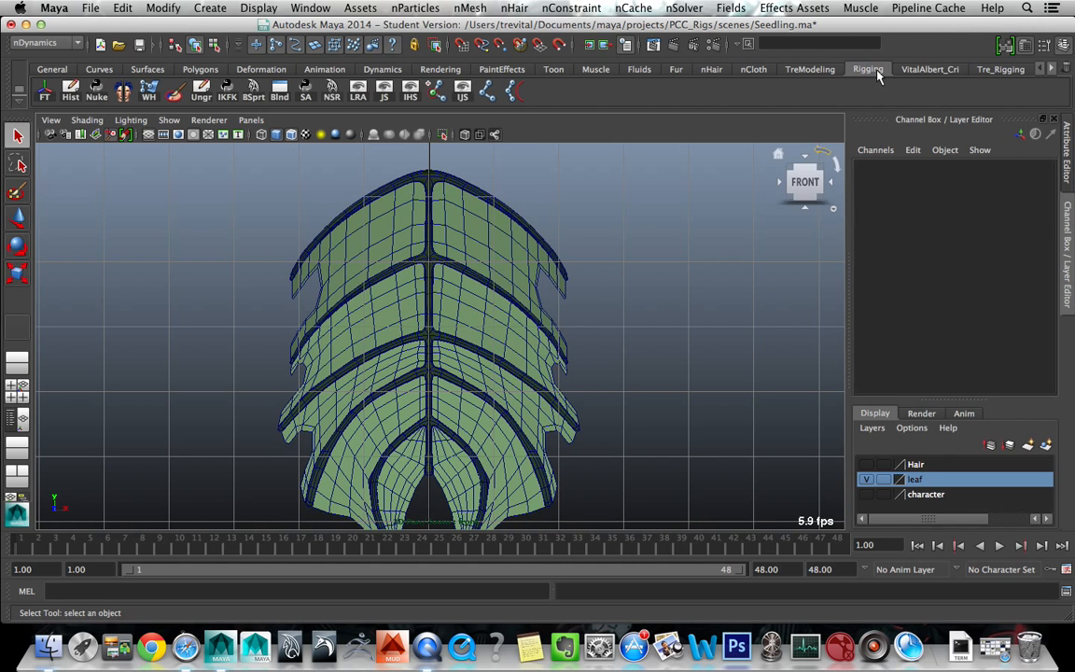
click(489, 94)
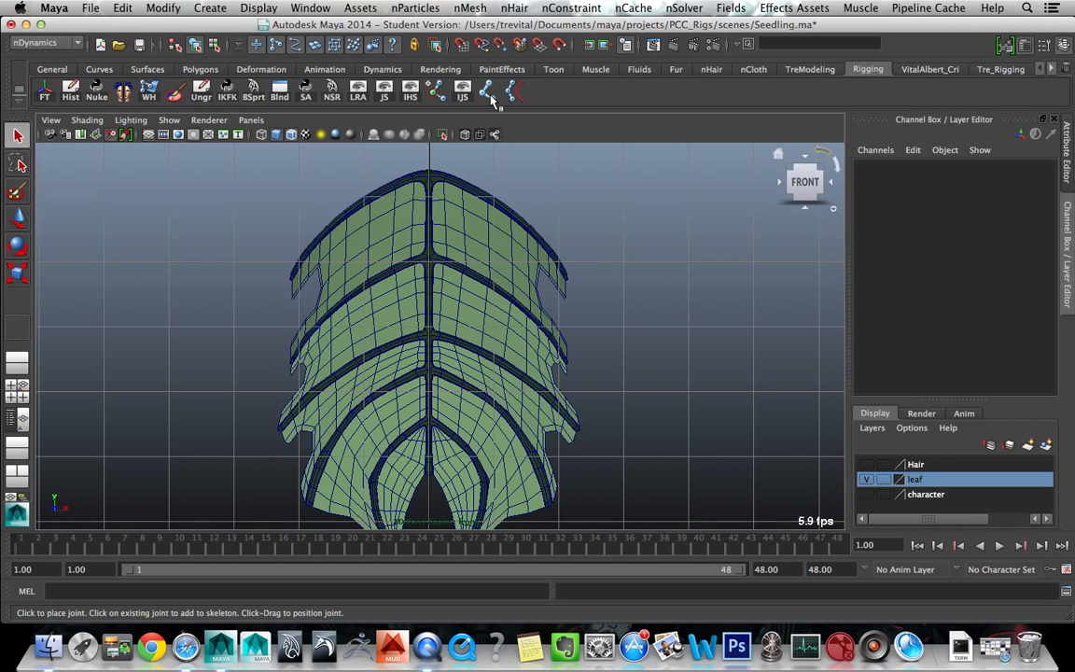
click(492, 97)
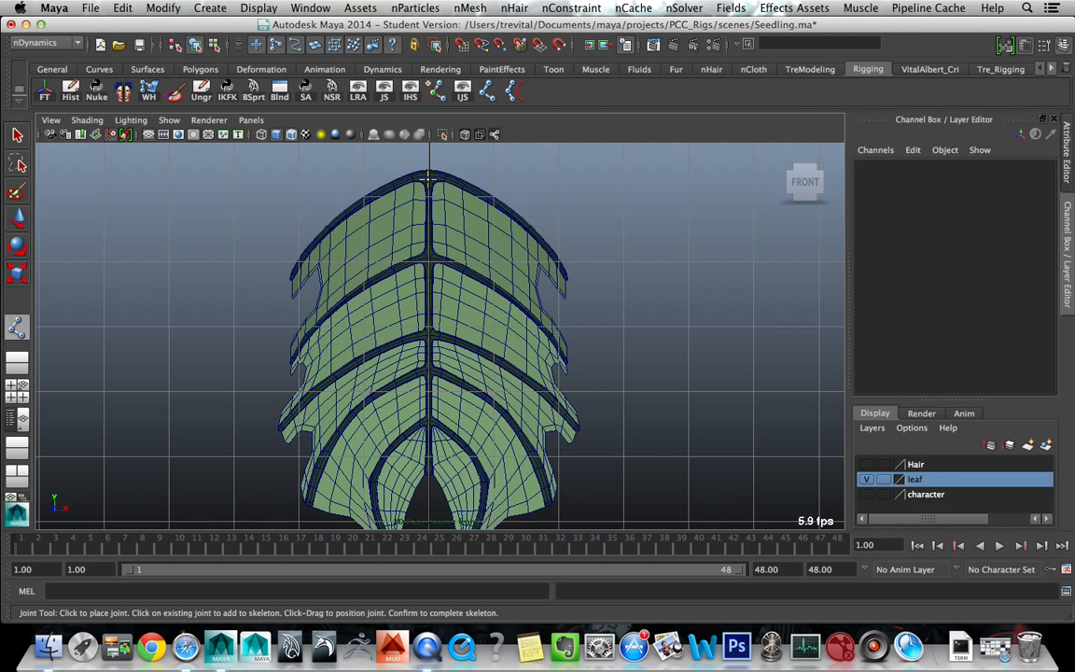
scroll(438, 218, down, 2)
alt+middle_drag(440, 208, 453, 181)
scroll(453, 181, up, 1)
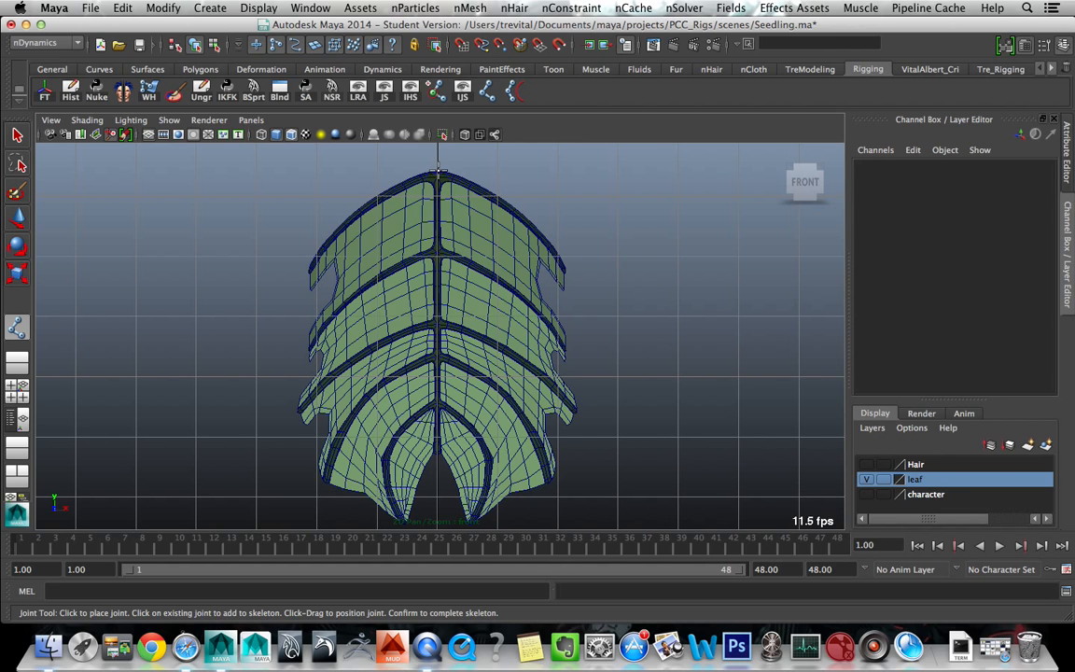
click(439, 174)
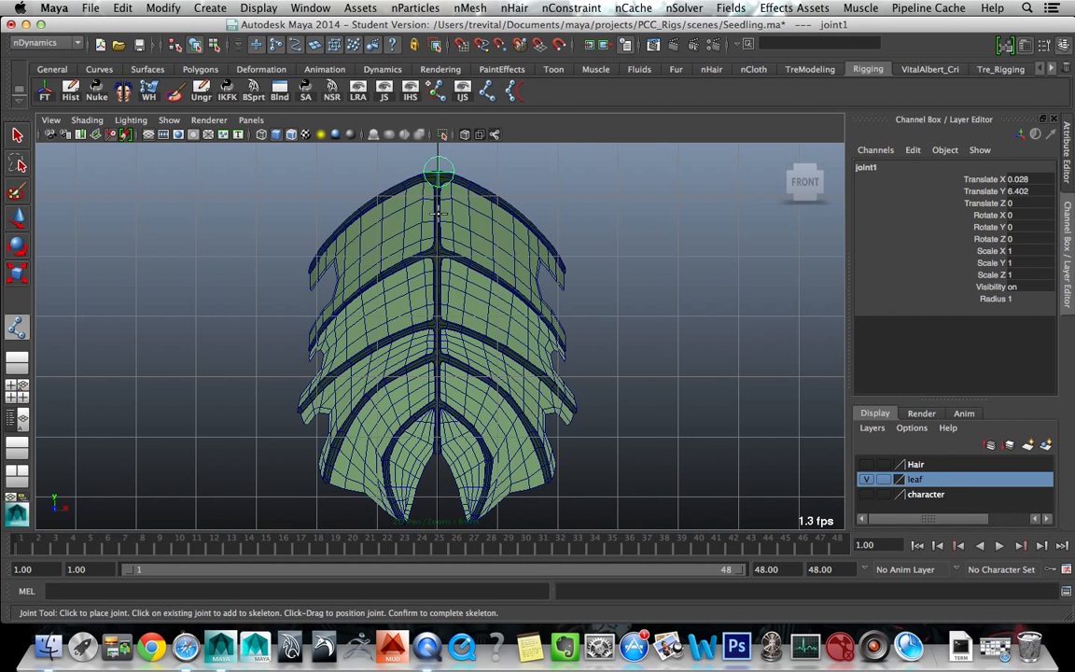
click(437, 217)
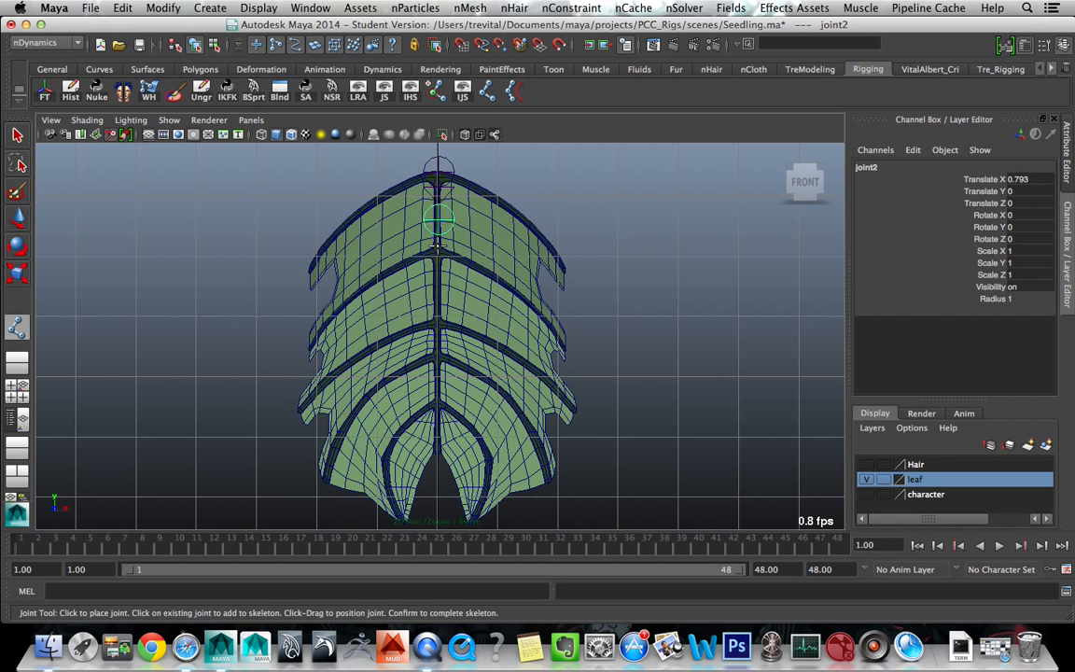
click(437, 251)
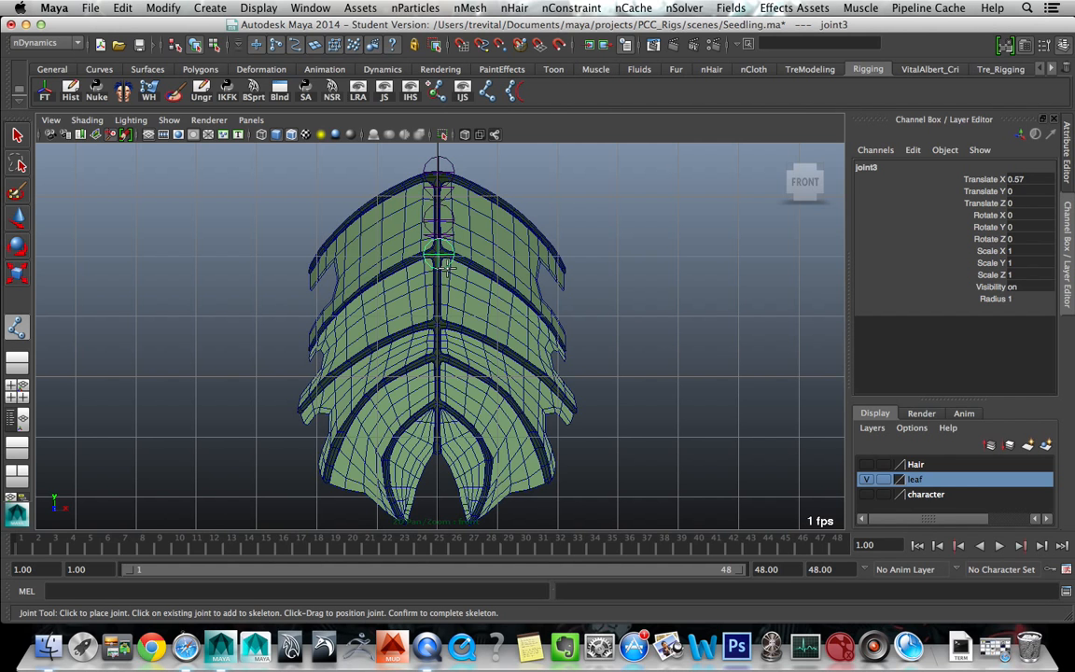
- Extend the chain down the leaf spine with five joints, from below the second rib to just past the fourth rib
alt+middle_drag(444, 266, 452, 186)
click(448, 215)
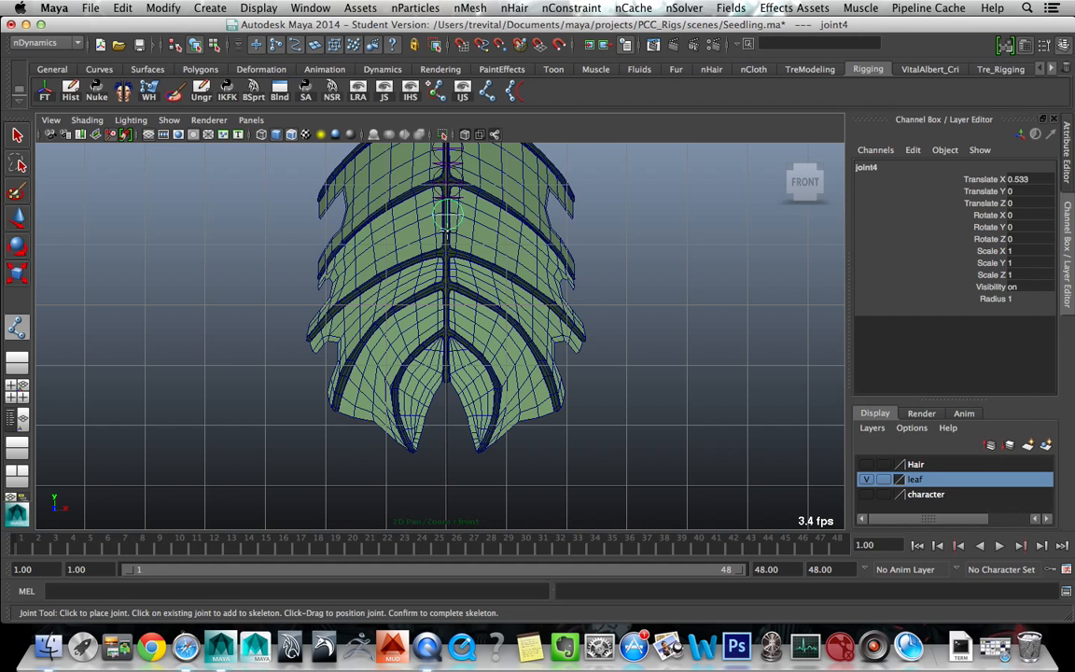
click(447, 250)
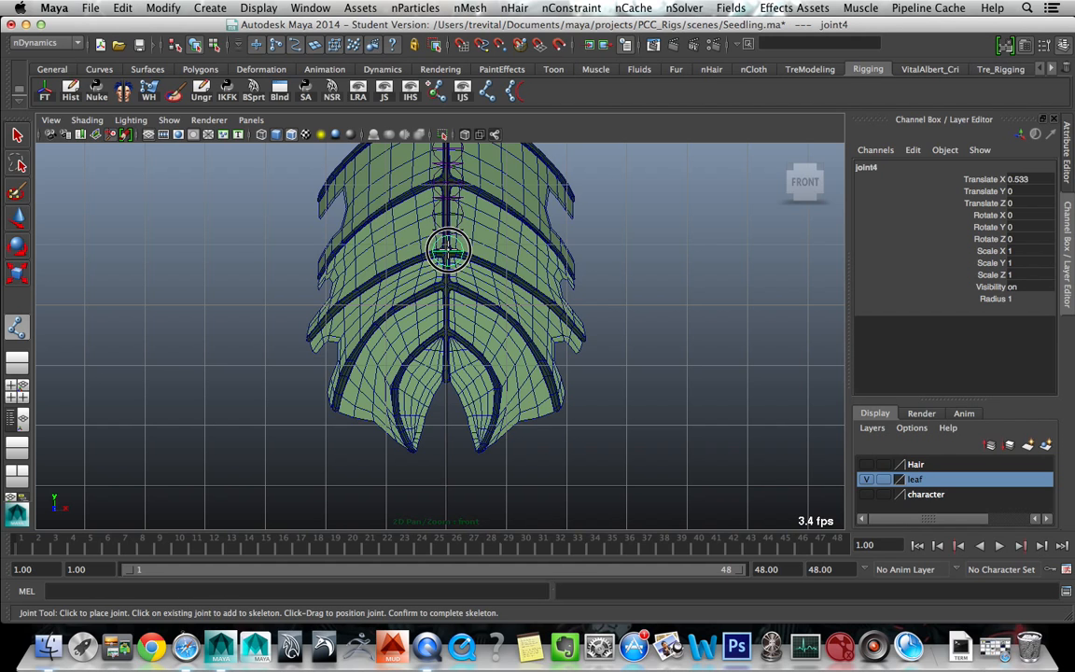
click(449, 270)
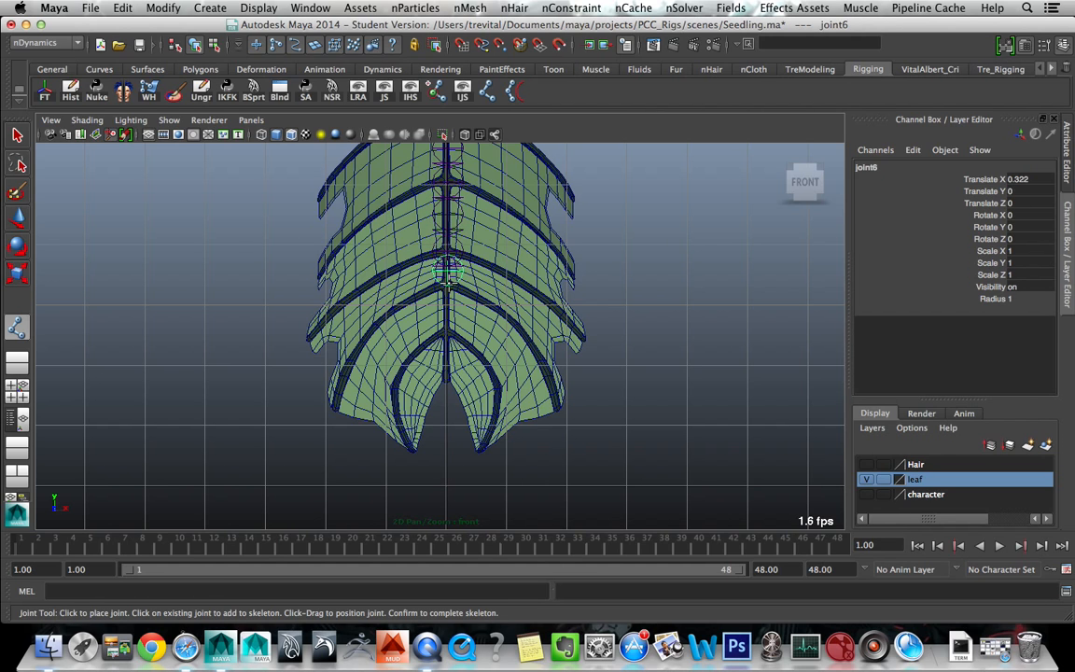
click(448, 290)
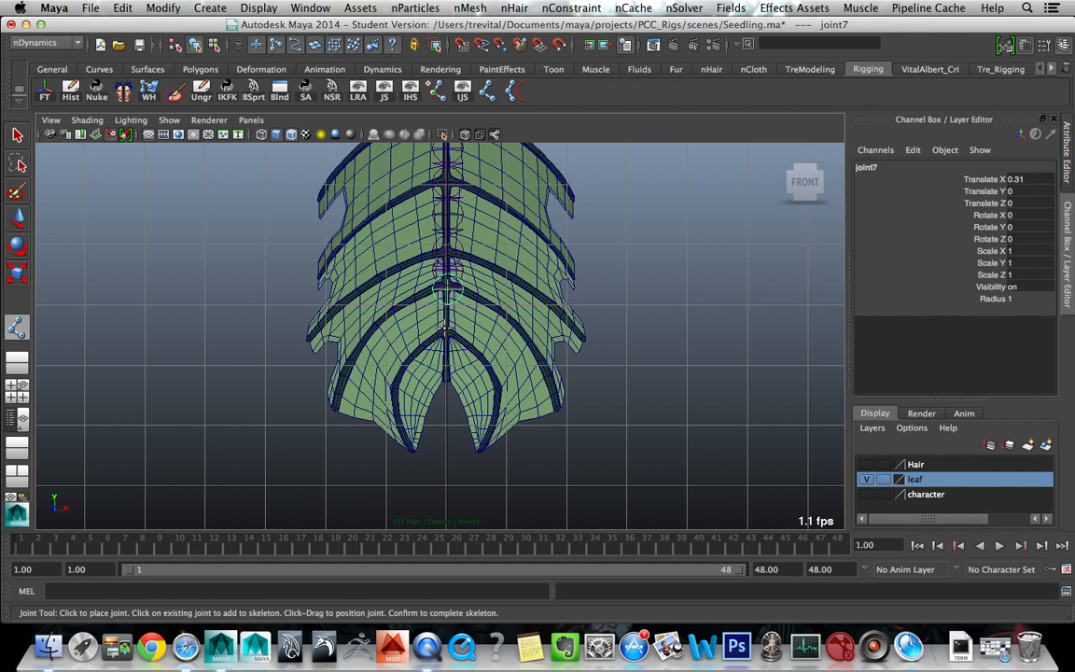
click(447, 308)
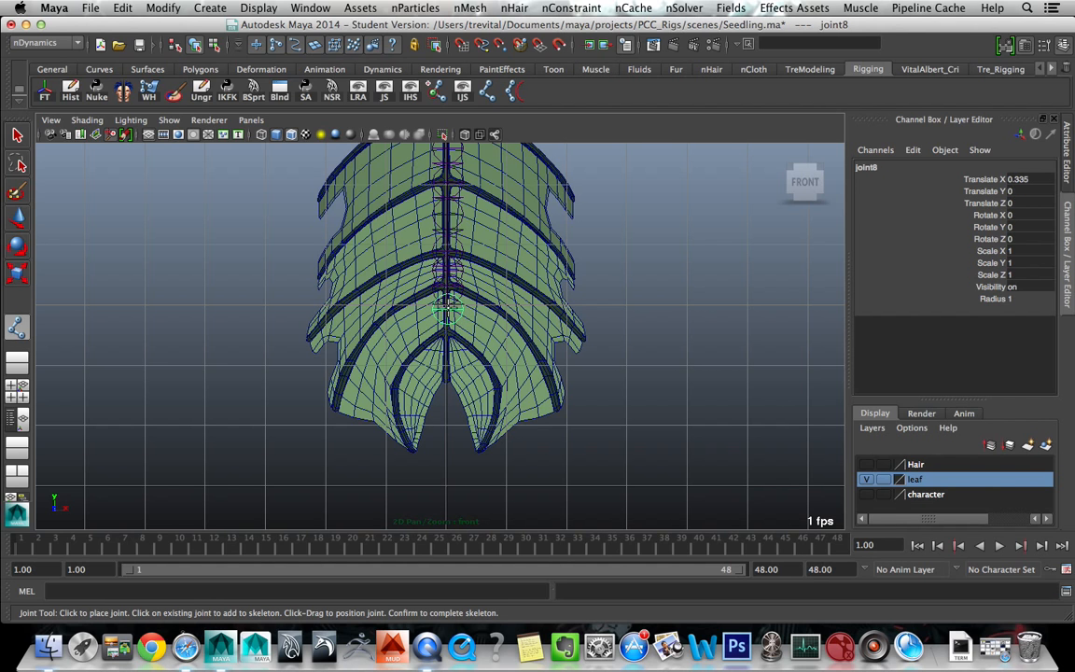
- Add the last three joints from the lowest rib junction to the notch at the leaf's bottom, and complete the chain
alt+middle_drag(408, 278, 406, 224)
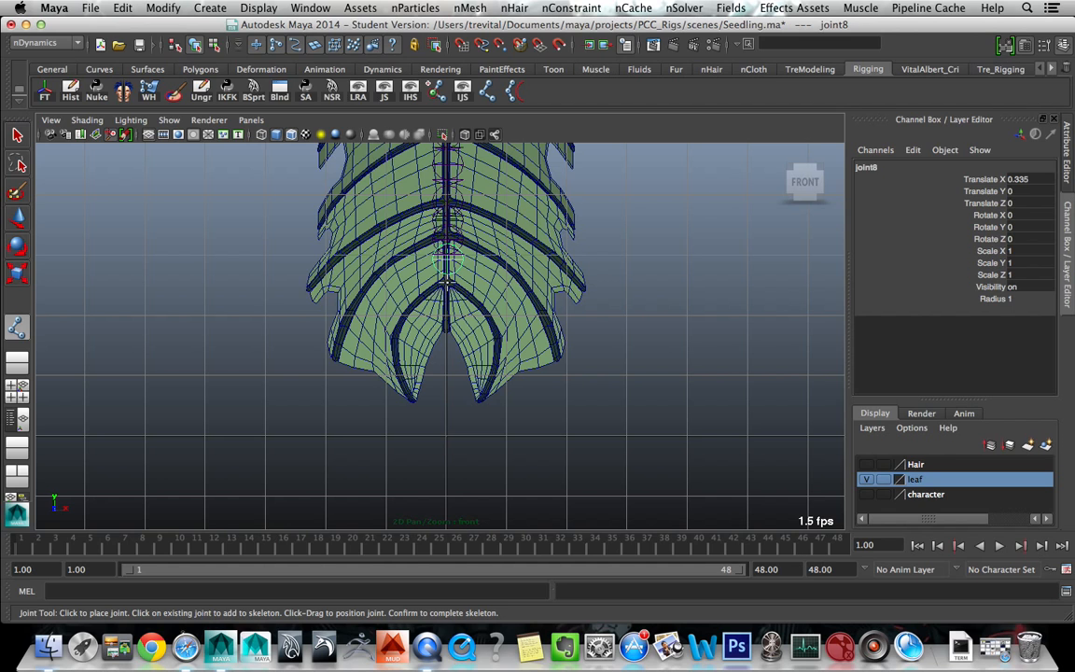
click(448, 281)
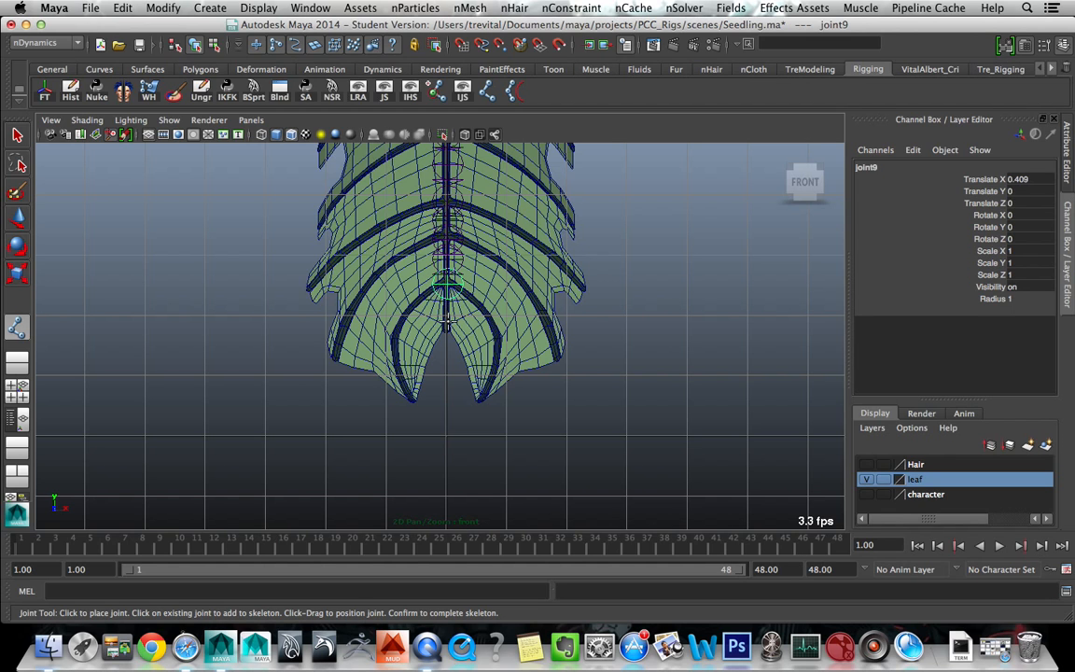
click(447, 322)
click(447, 345)
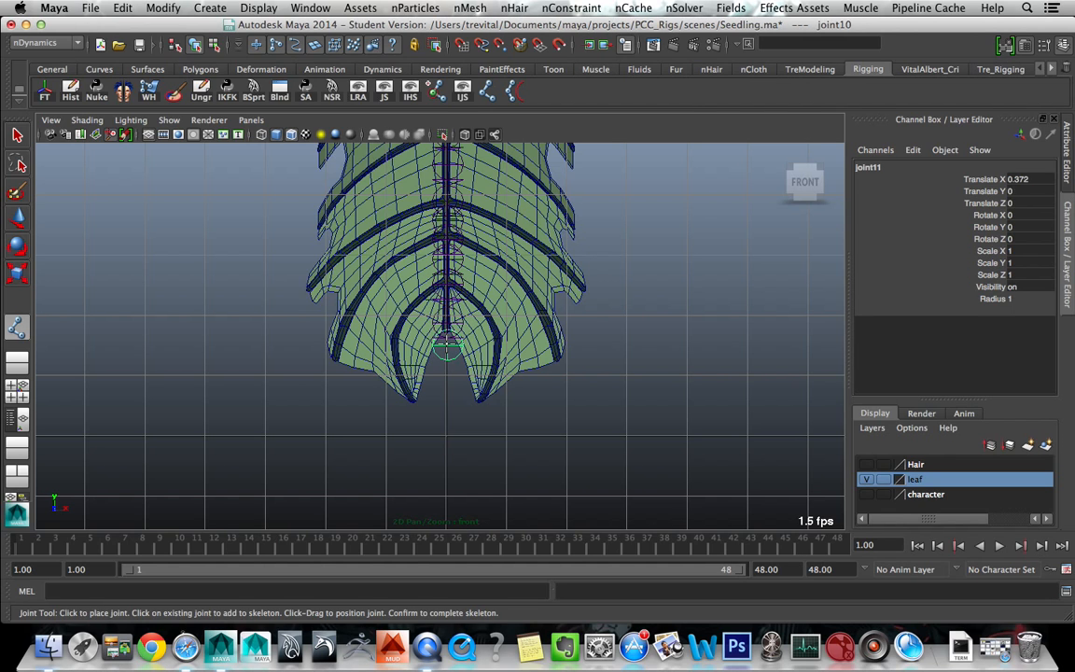
key(Return)
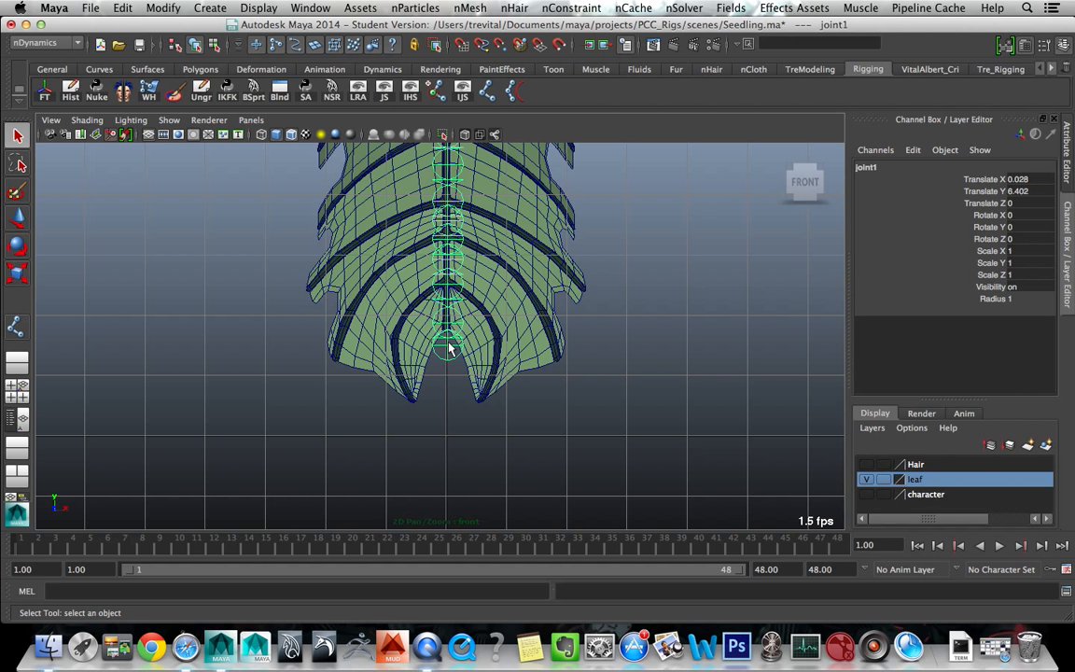
- Select the end joint at the bottom of the leaf chain and set its Joint Orient Z to 0
key(w)
scroll(448, 344, up, 3)
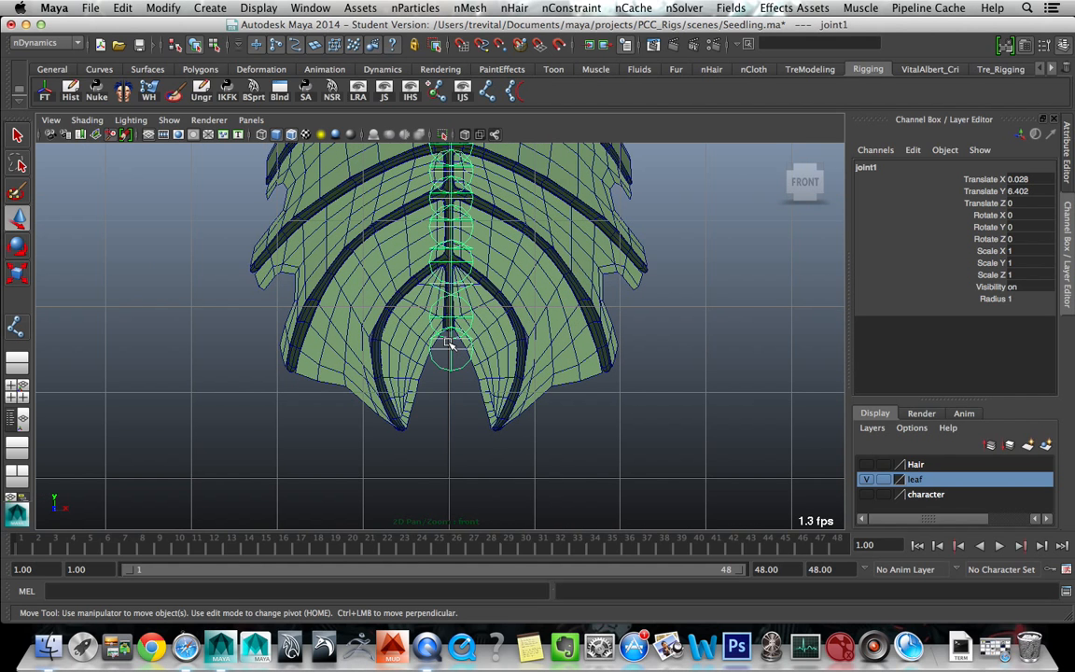
click(450, 349)
key(w)
click(456, 375)
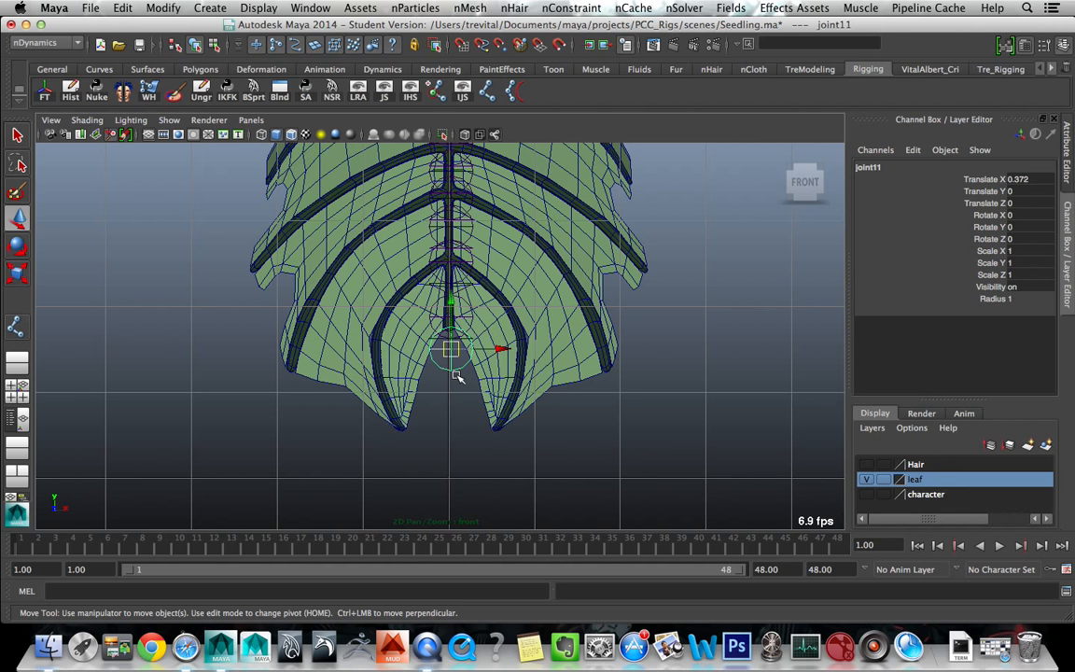
key(ctrl+a)
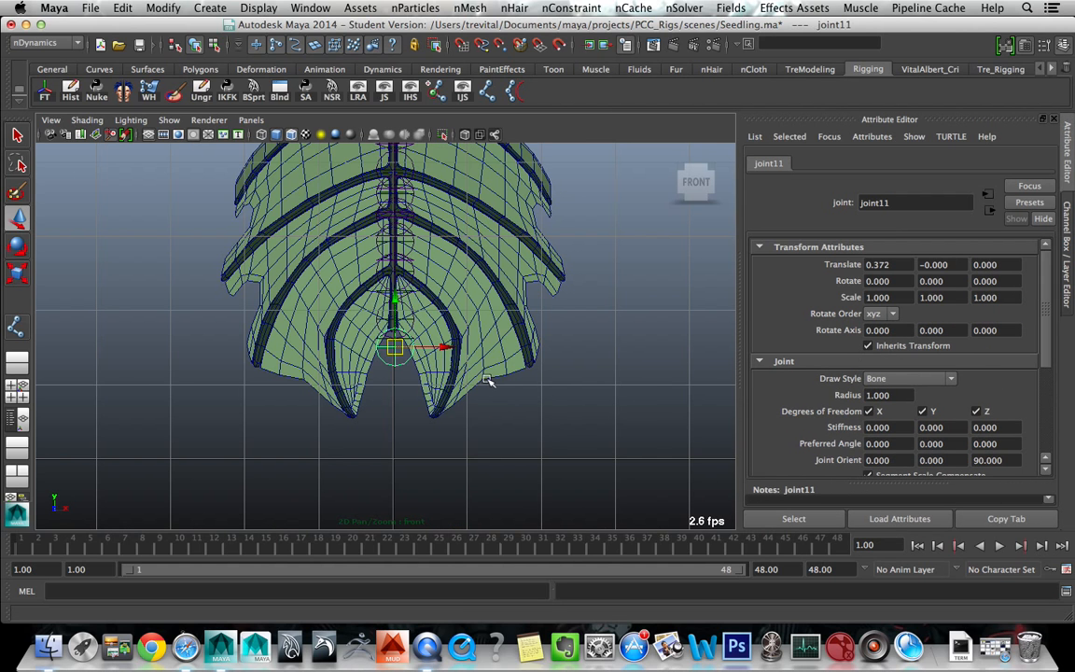
click(1007, 459)
key(Return)
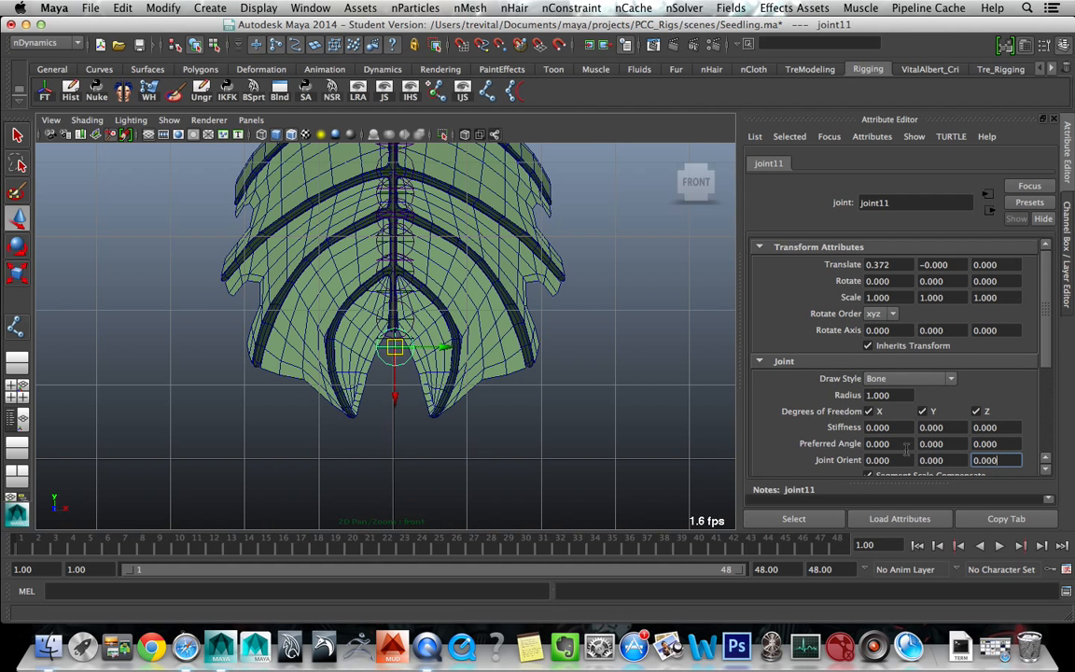
- Select the root joint at the top of the leaf chain
scroll(538, 411, down, 5)
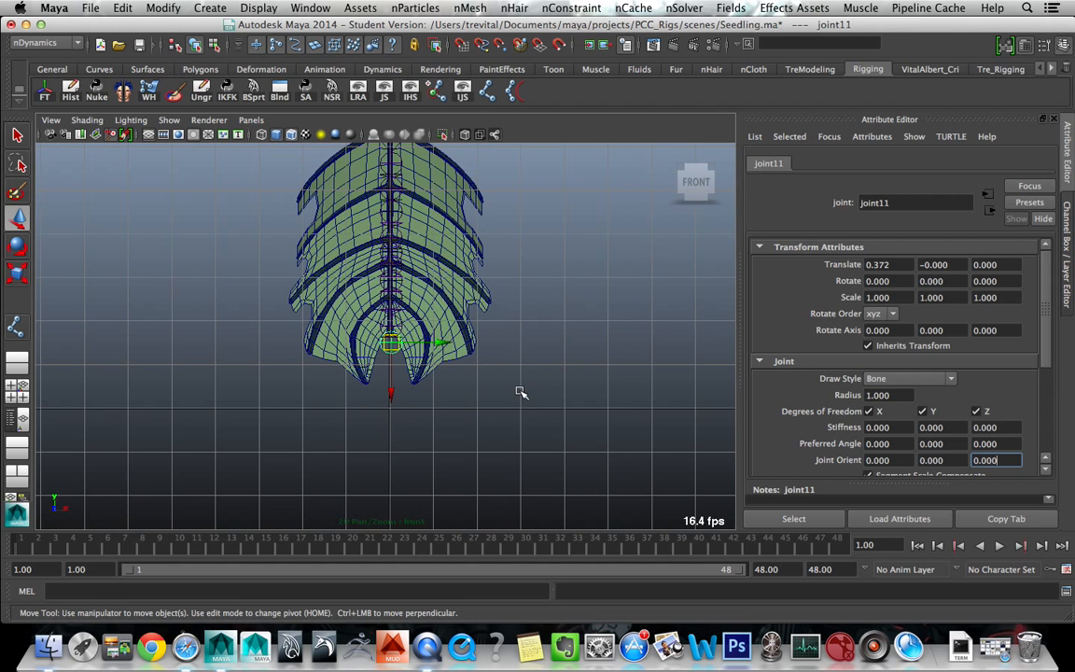
scroll(520, 391, up, 3)
scroll(506, 349, down, 4)
click(399, 157)
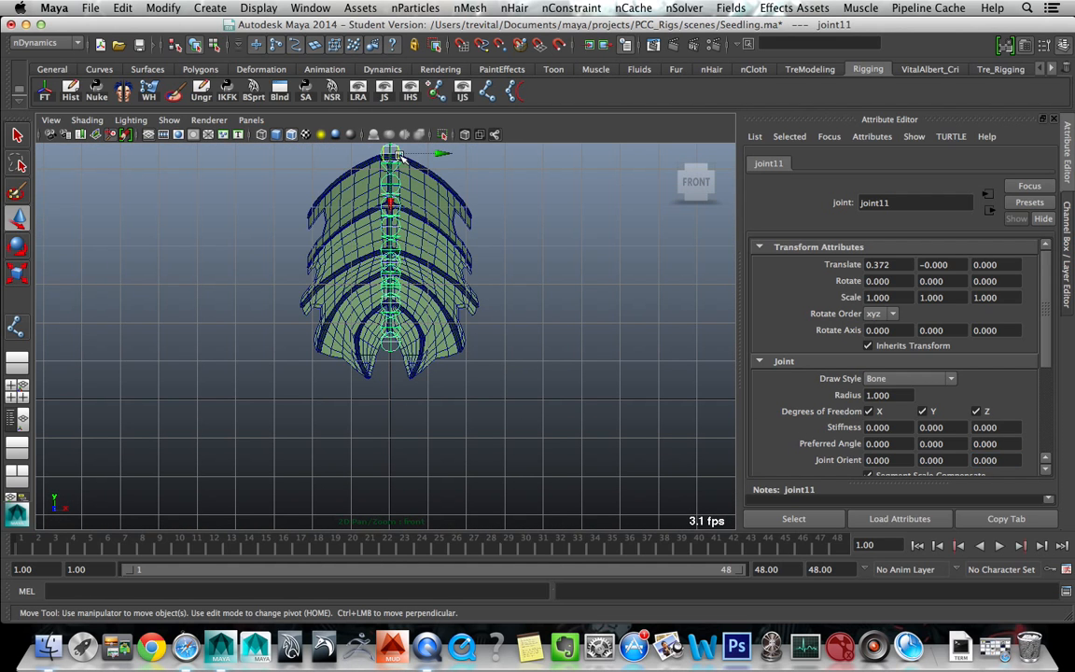
right_click(461, 199)
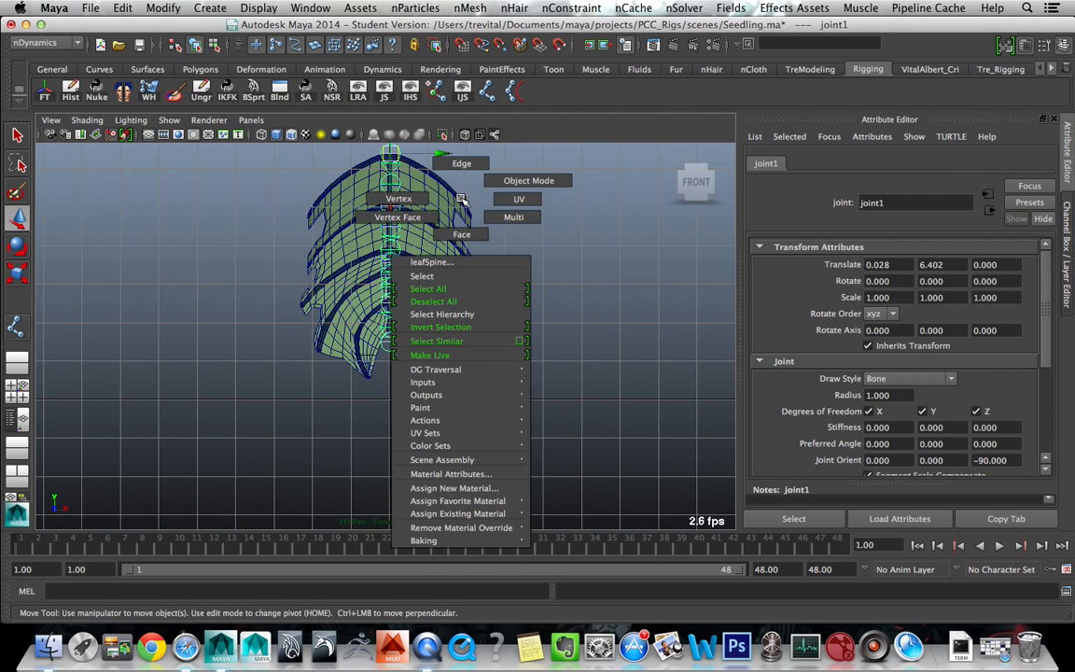
click(462, 314)
key(ctrl+z)
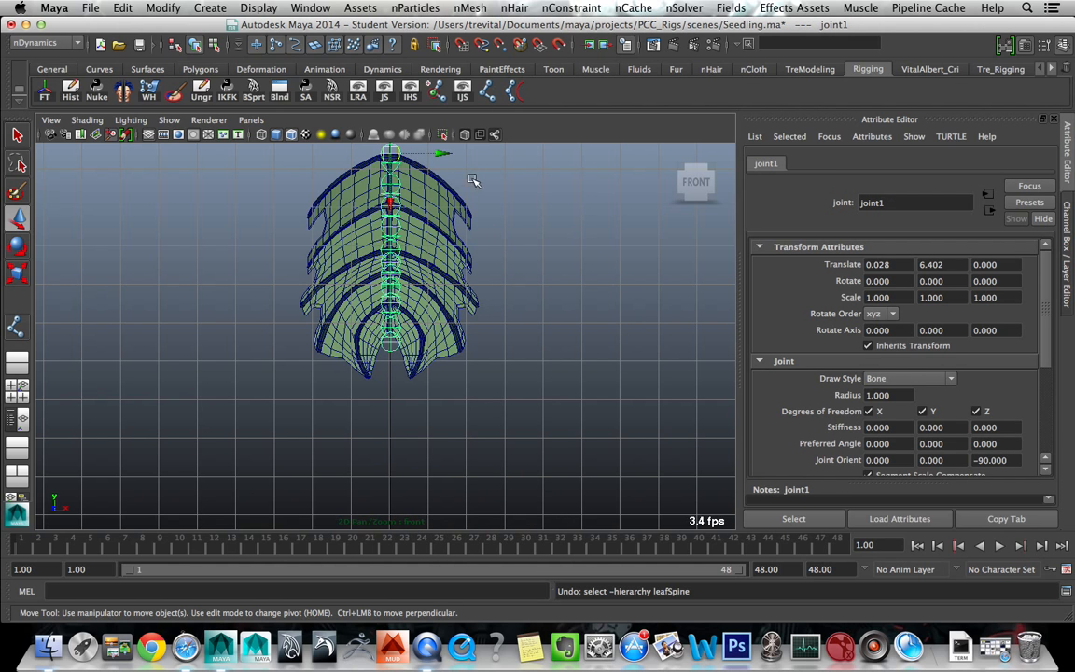
- Select the complete joint hierarchy of the leaf chain and set the joint Radius to 0.5
right_click(501, 181)
click(501, 308)
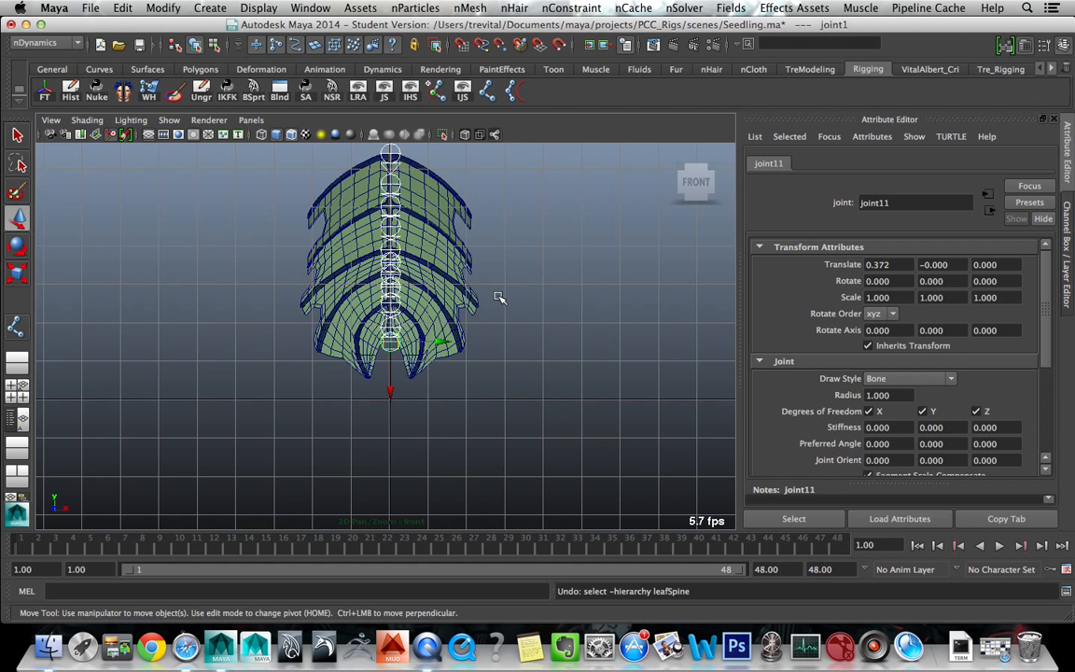
key(ctrl+a)
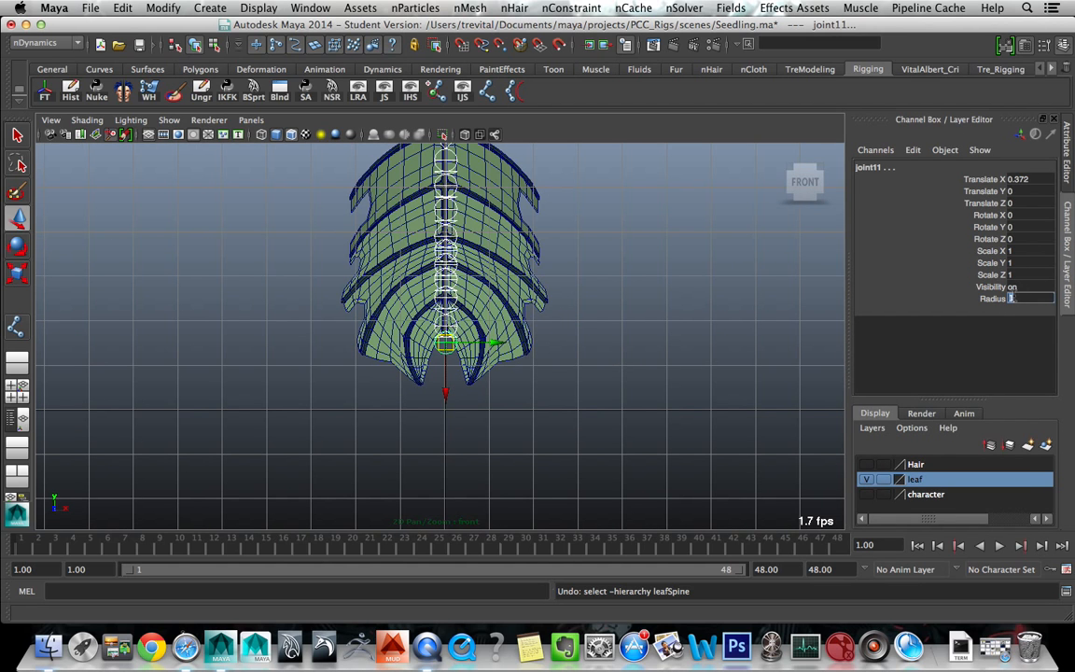
text(0.5)
key(Return)
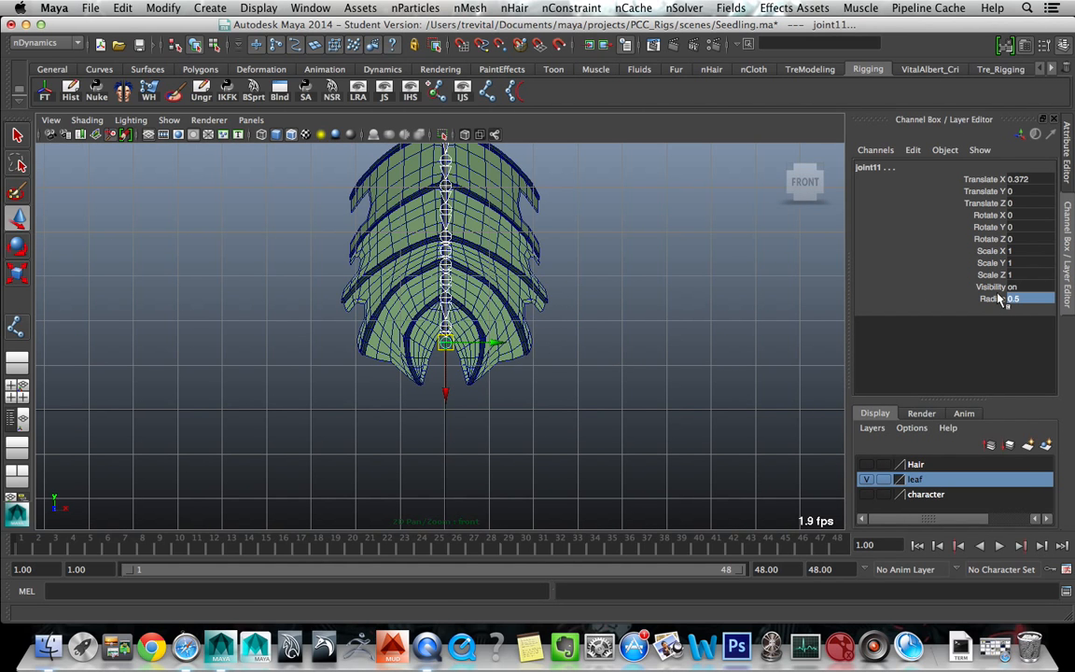
- Align the root joint's move axes to the world and grid-snap the joint along X to the centre line at Translate X 0
scroll(691, 283, up, 5)
scroll(663, 377, up, 3)
alt+middle_drag(639, 314, 626, 596)
scroll(523, 390, down, 8)
click(446, 243)
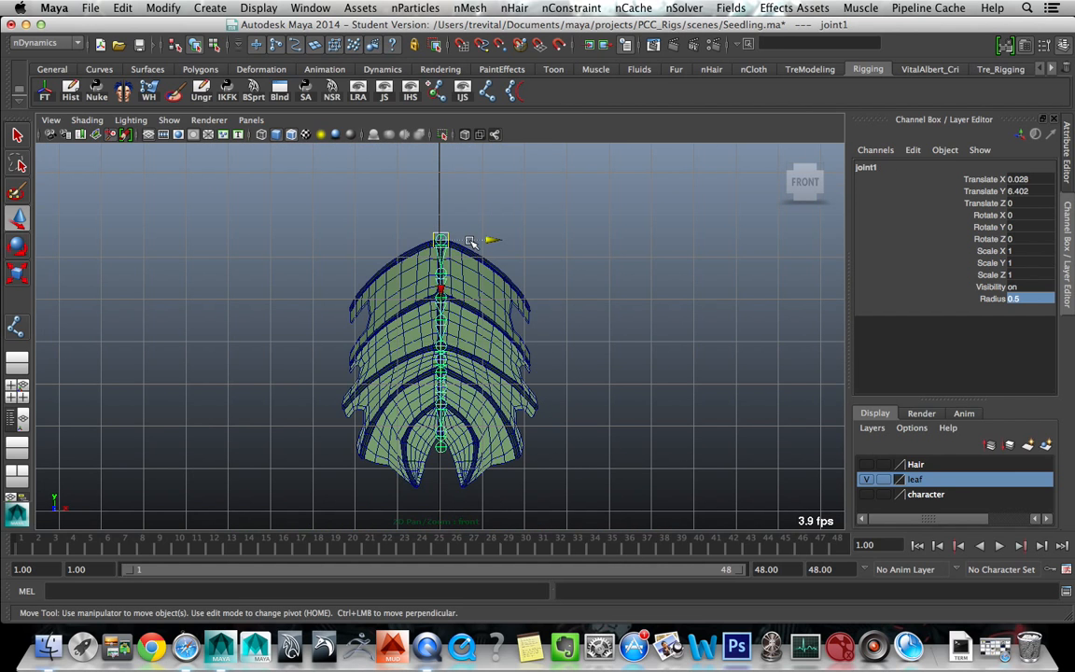
click(470, 241)
key(x)
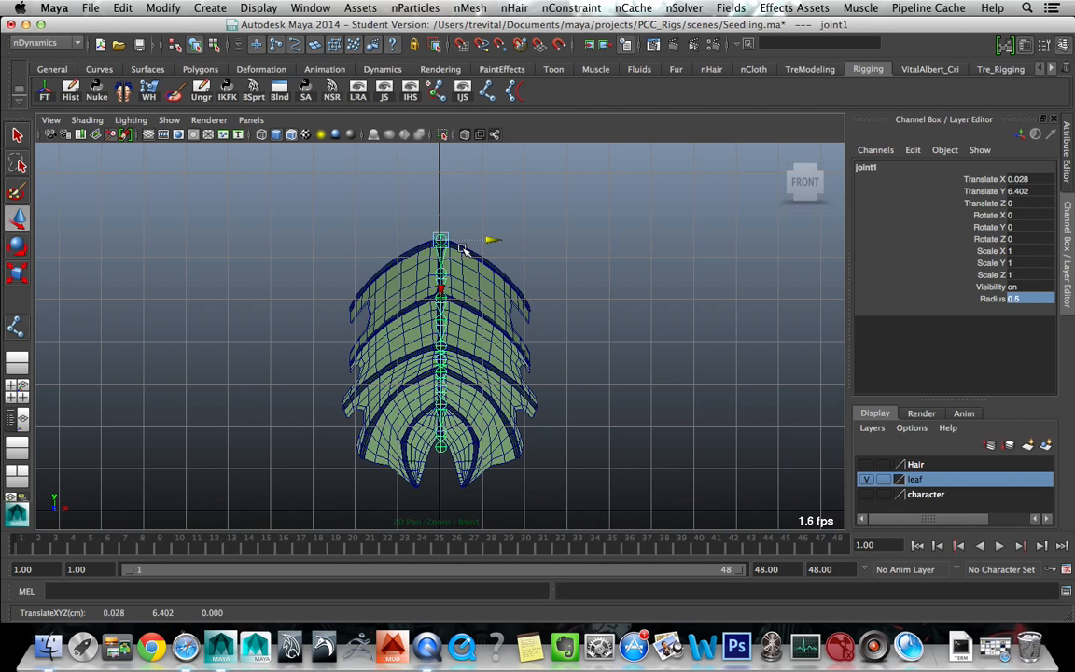
key(w)
drag(462, 251, 422, 239)
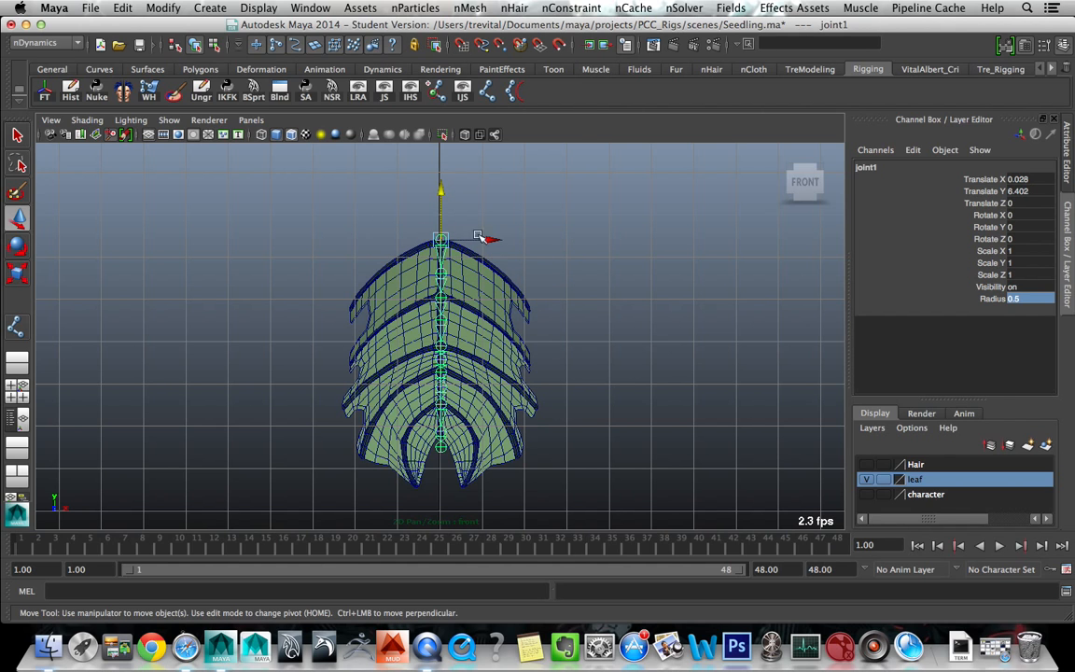
middle_click(482, 188)
key(x)
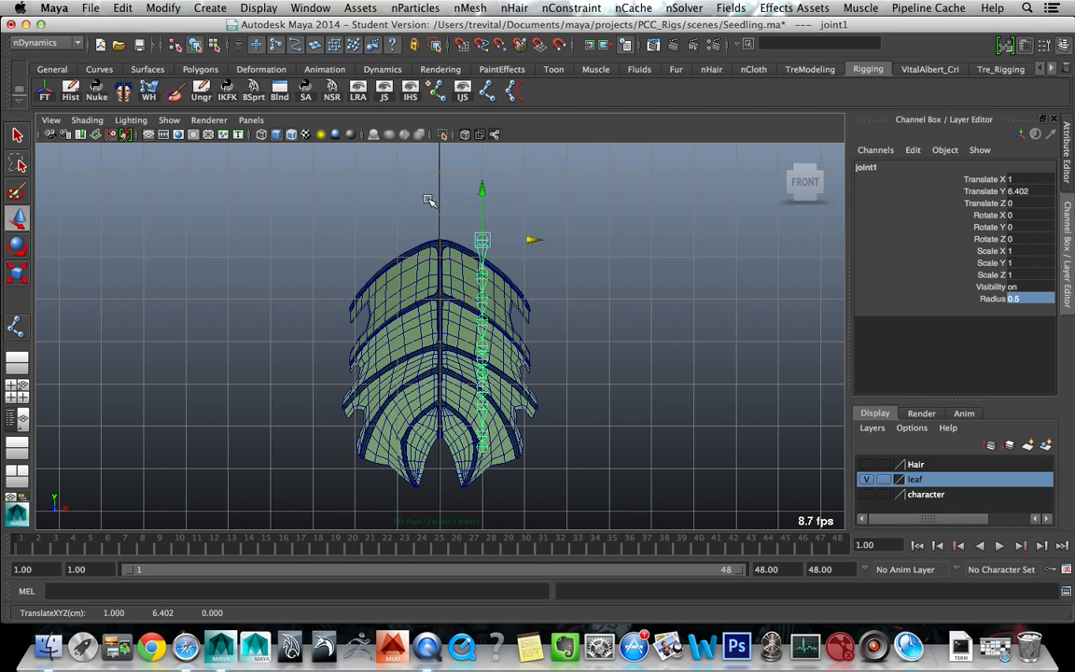
middle_drag(432, 201, 441, 213)
- Compare the centred joint chain with the leaf geometry from the front and in the side view
scroll(460, 295, up, 5)
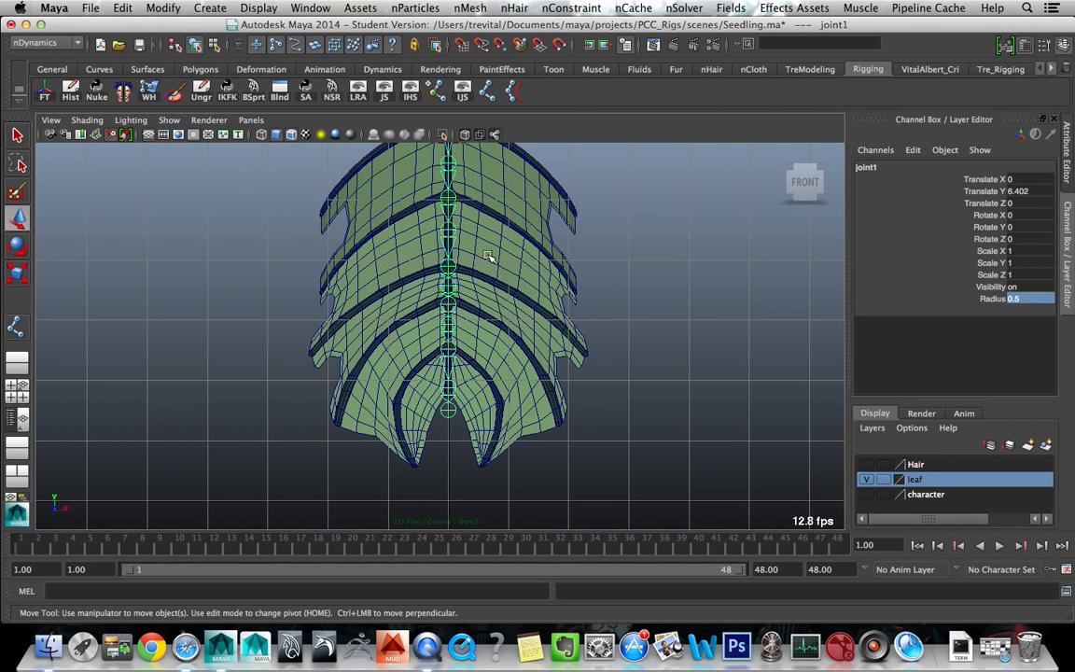
alt+drag(490, 257, 475, 277)
key(q)
alt+middle_drag(479, 231, 466, 287)
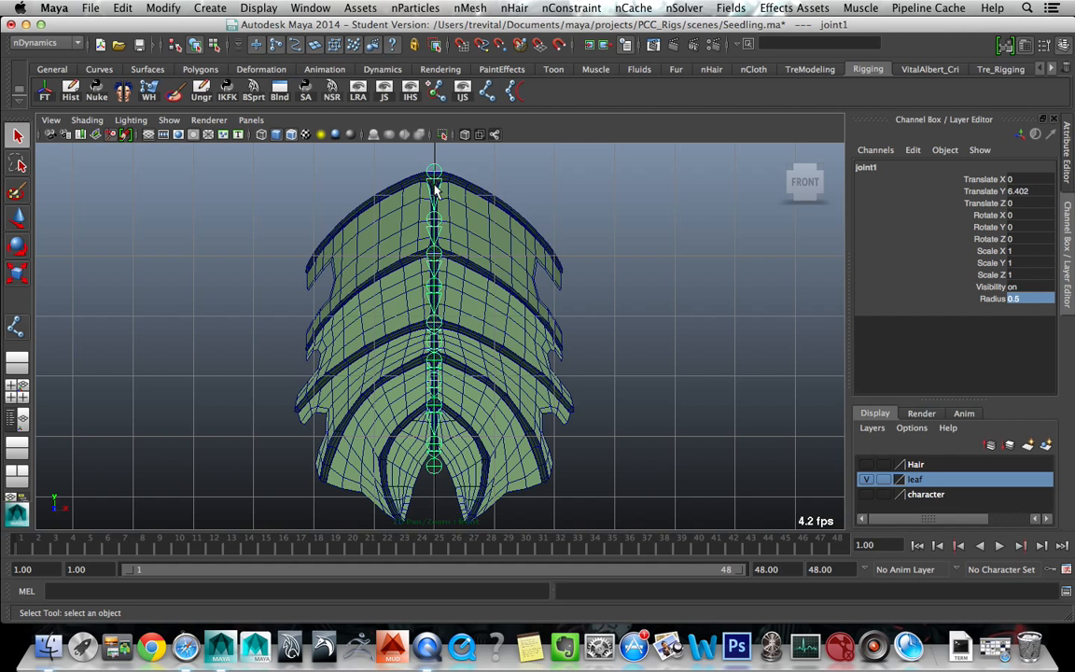
key(w)
key(space)
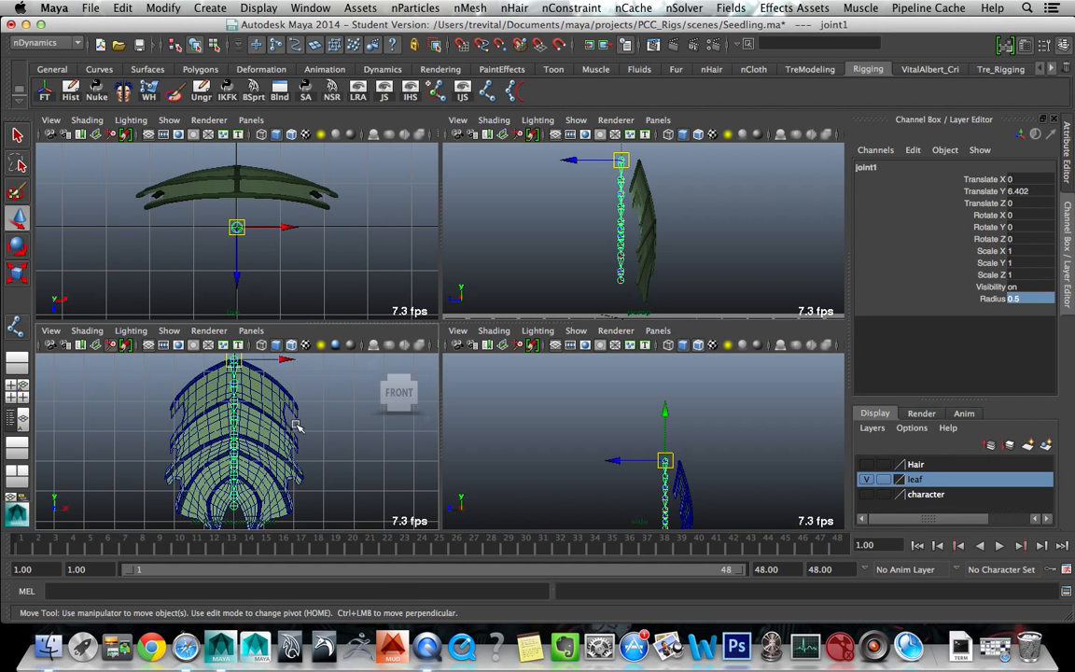
key(space)
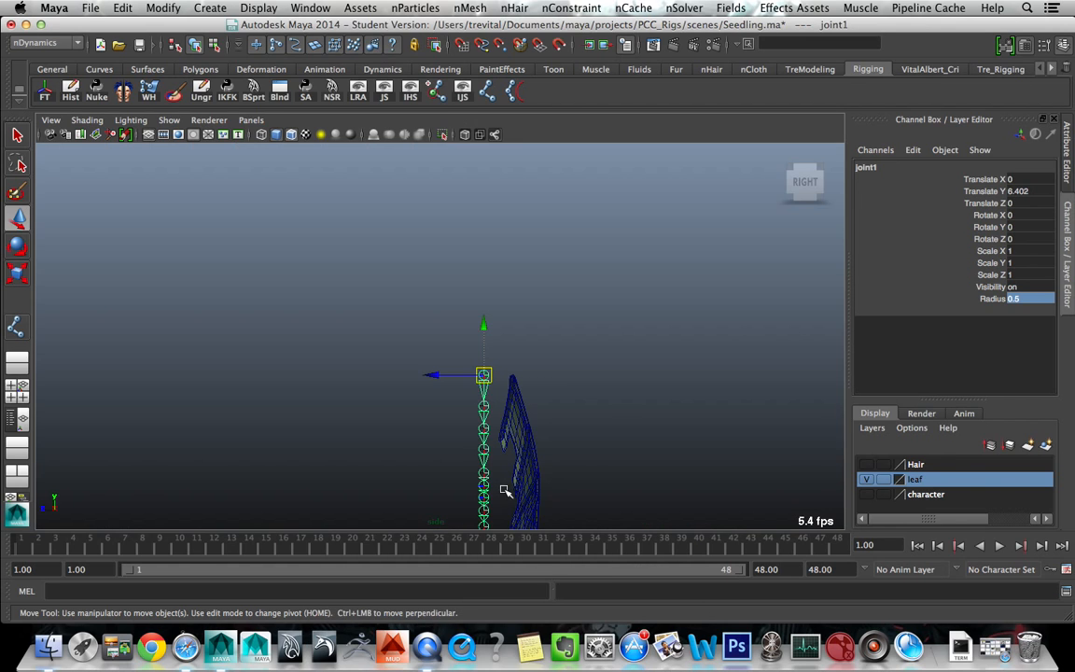
scroll(505, 490, up, 3)
alt+middle_drag(506, 487, 467, 211)
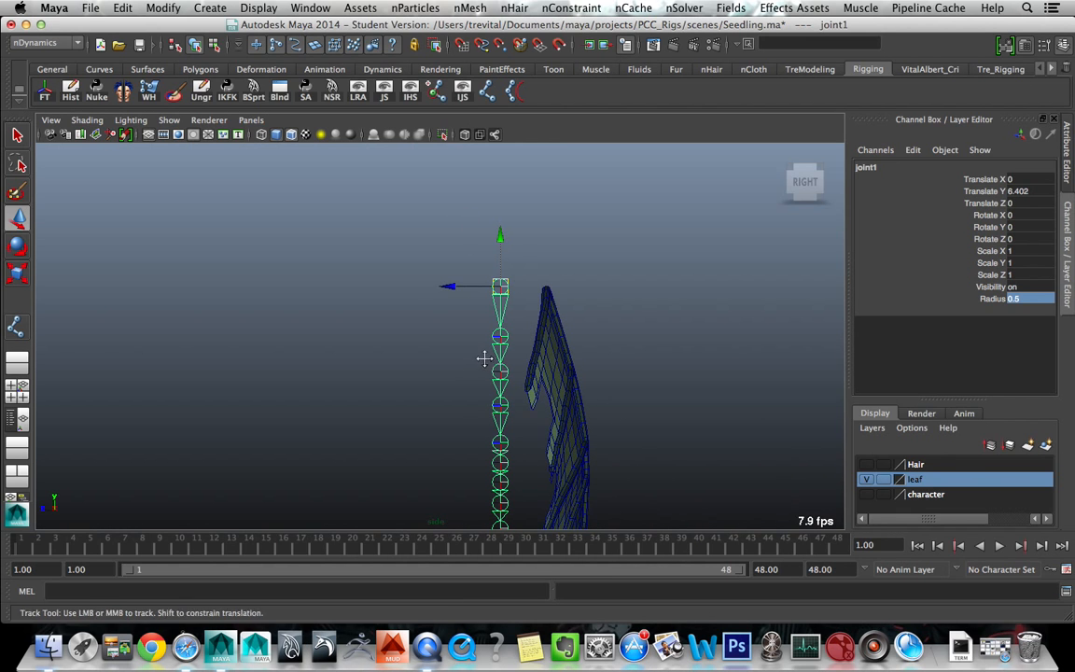
alt+middle_drag(482, 354, 458, 239)
key(w)
drag(459, 254, 438, 248)
alt+middle_drag(436, 249, 407, 260)
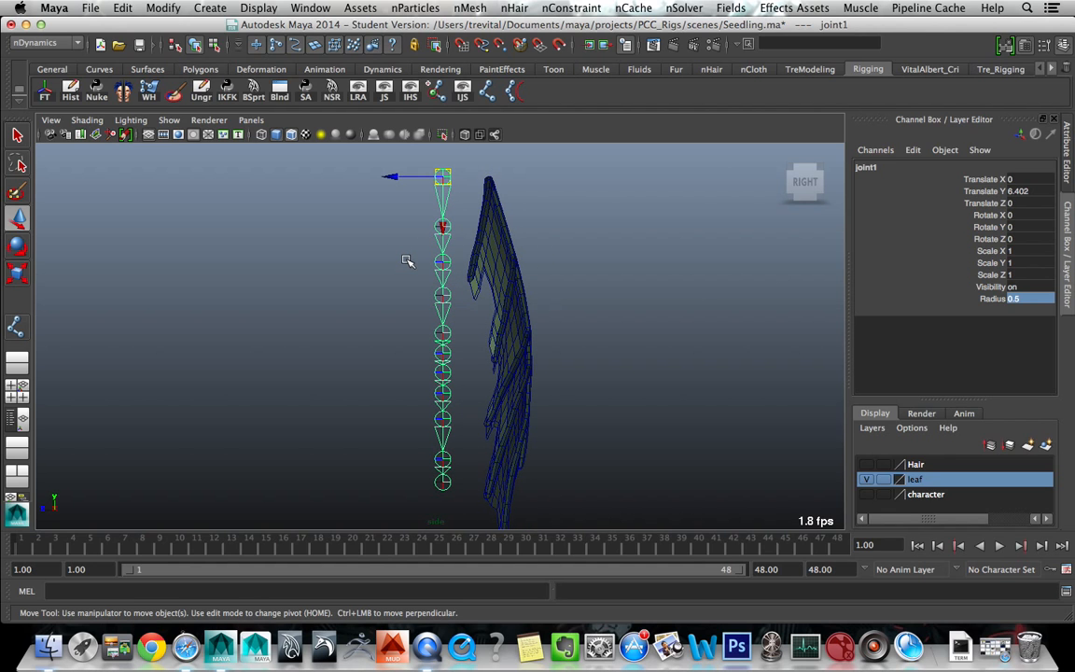
- Walk through the joints of the leaf chain to examine the orientation of their move axes
key(Down)
key(Down)
key(Down)
key(Down)
key(Down)
key(Down)
key(Down)
key(Down)
key(Down)
key(Down)
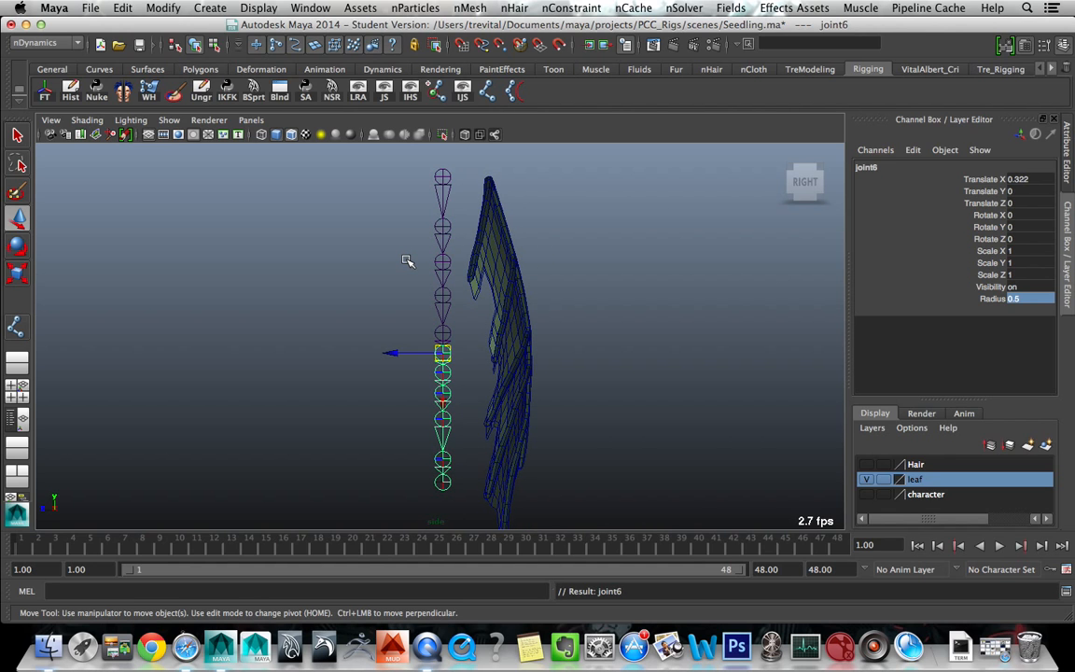
key(Up)
key(Up)
key(Up)
key(Up)
key(Up)
key(Up)
key(Up)
key(Up)
key(Up)
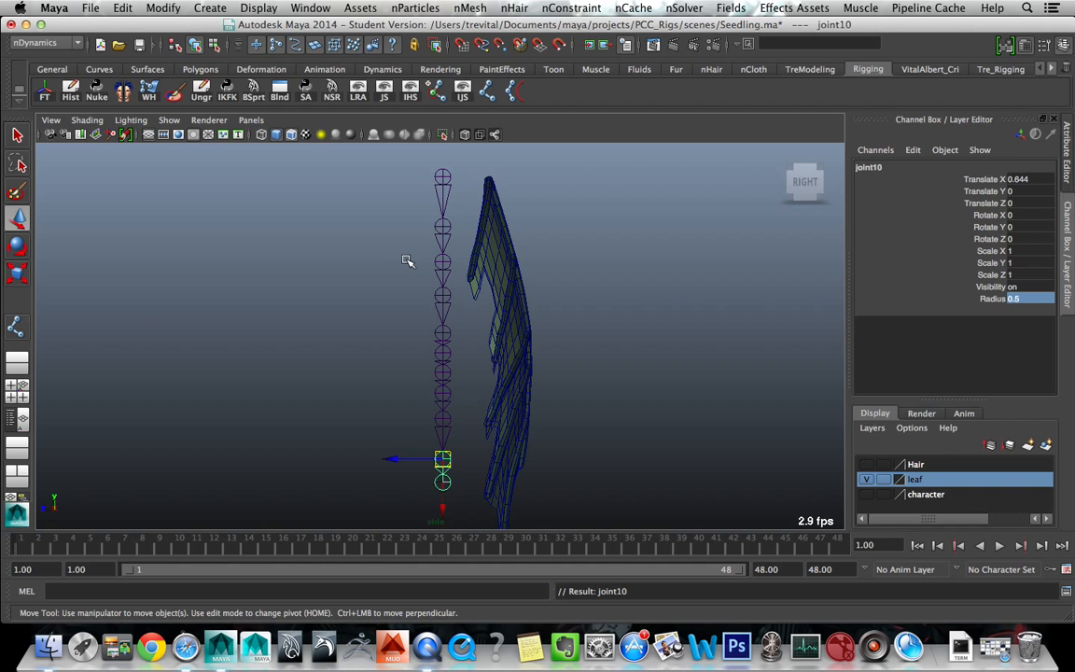
key(Up)
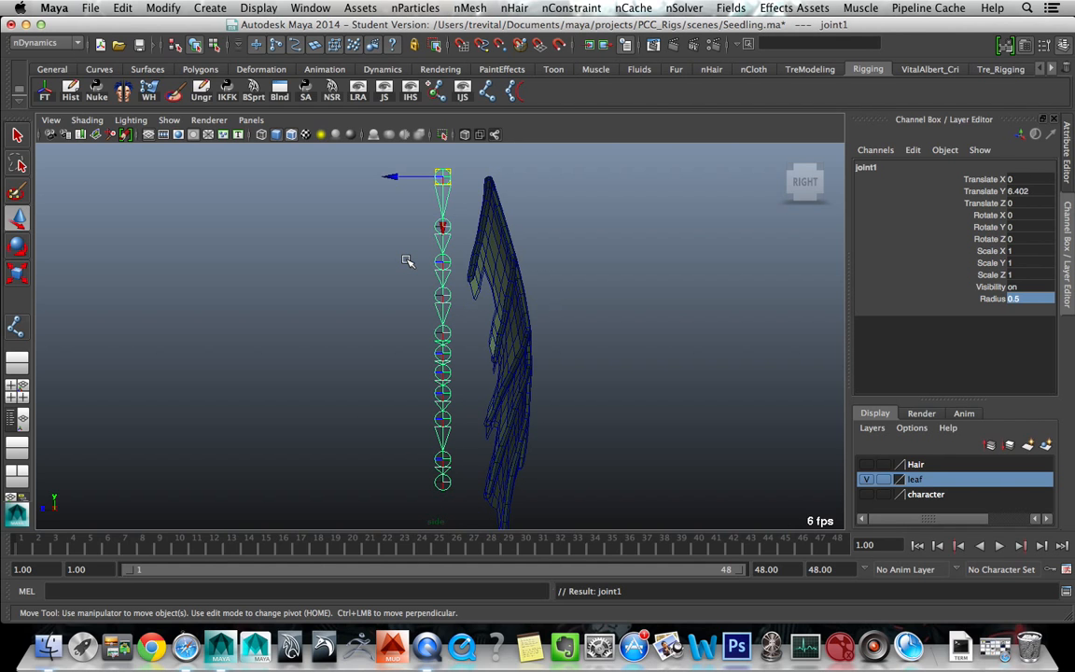
- Move the root joint to Translate Z -0.729 at the leaf's upper tip and rotate it about Y to 15.996
alt+middle_drag(523, 276, 470, 278)
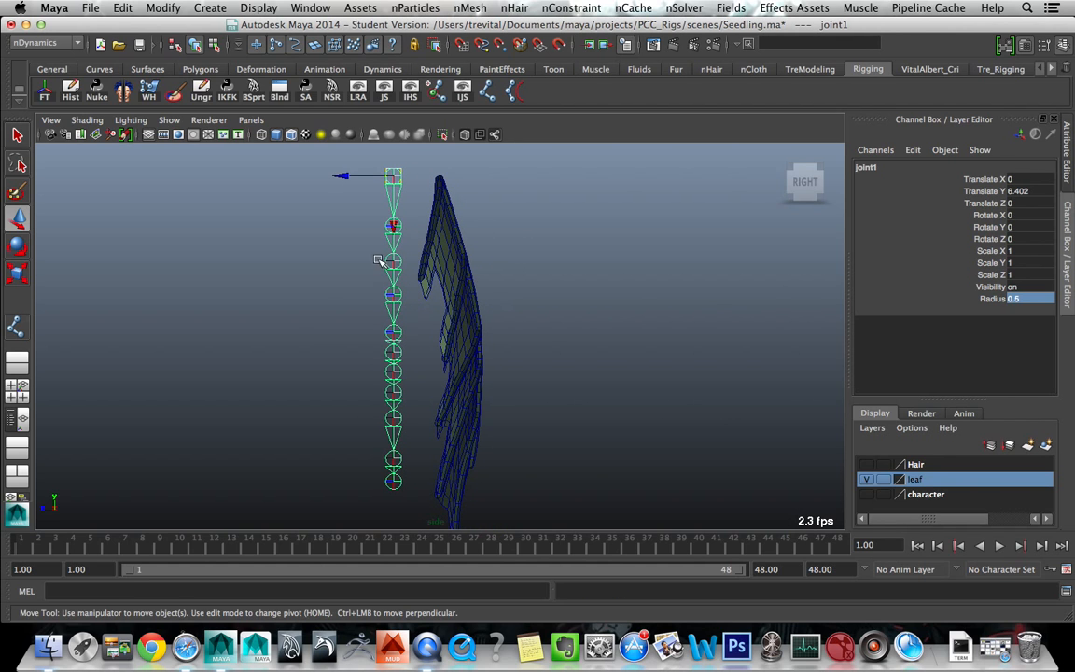
drag(336, 174, 384, 185)
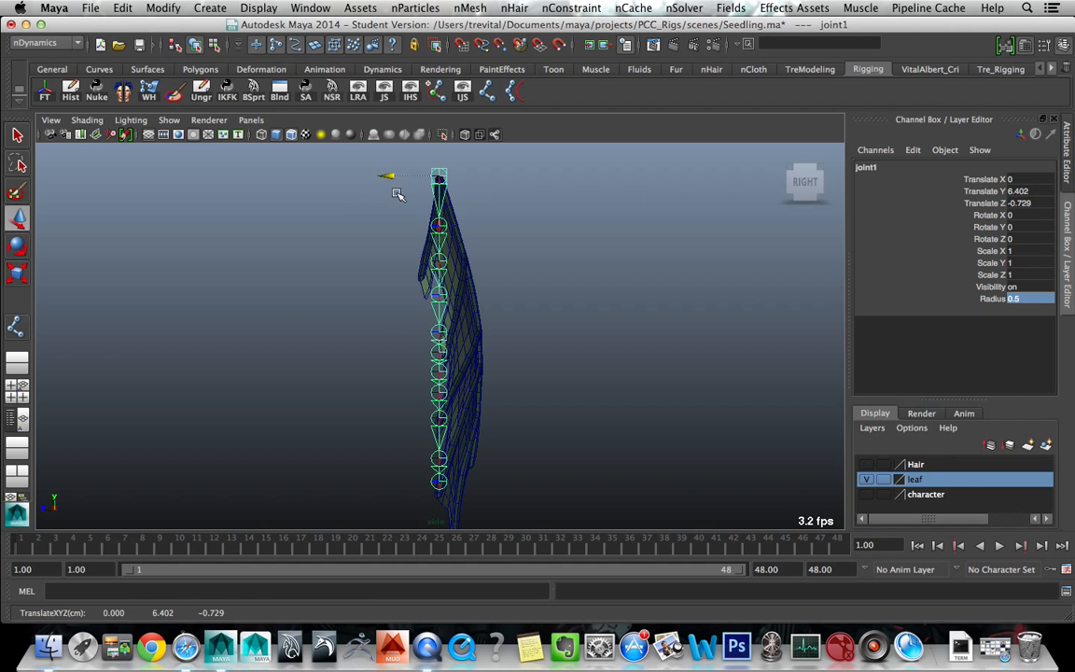
key(e)
drag(470, 232, 520, 296)
- Bend the upper chain along the leaf spine by rotating joint2 to Rotate Y -1.779 and joint4 to Rotate Y -1.324
key(Down)
key(Down)
key(Down)
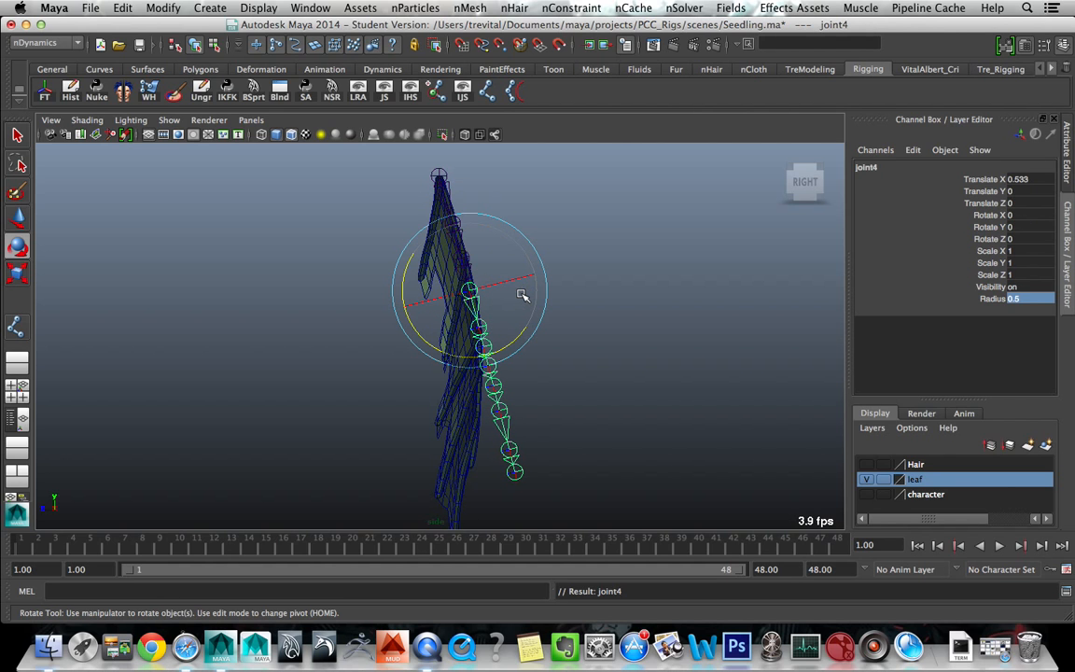
drag(519, 339, 519, 341)
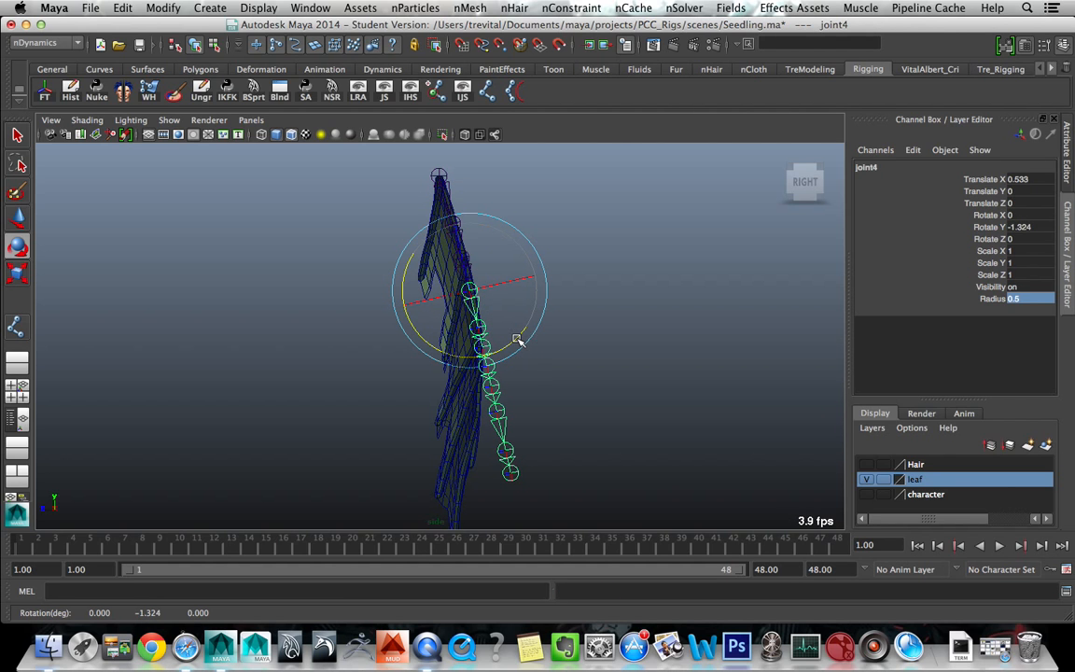
- Rotate joint5 and the joints below it about Y to follow the leaf curve, with joint8 at -0.899, joint9 at -1.593 and joint10 at -0.883
key(Down)
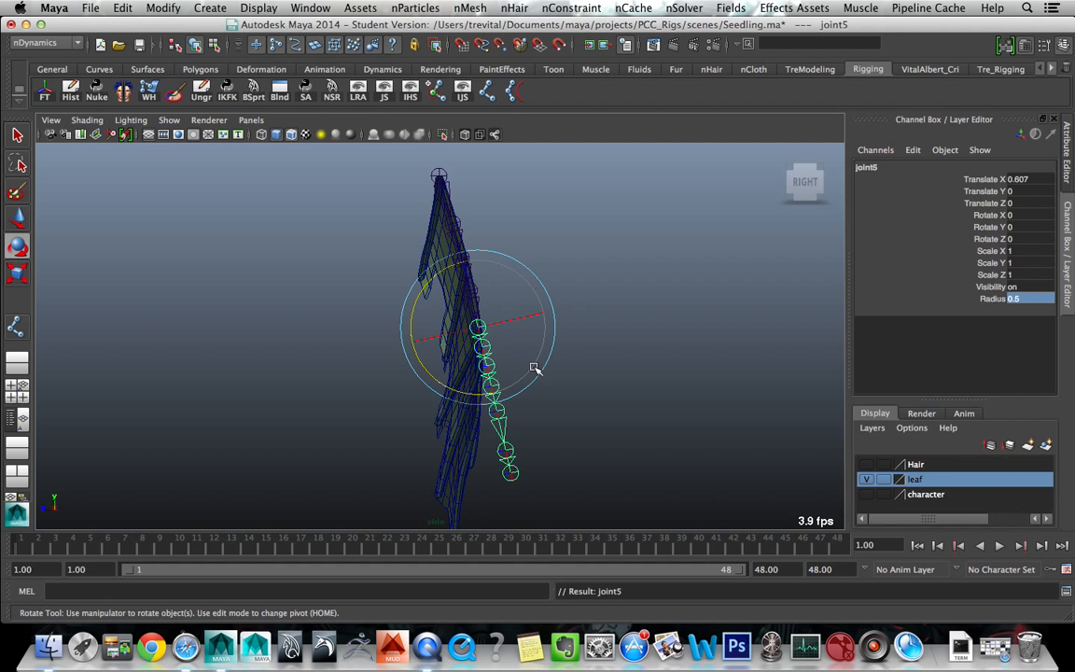
drag(466, 393, 419, 421)
key(Down)
key(Down)
key(Down)
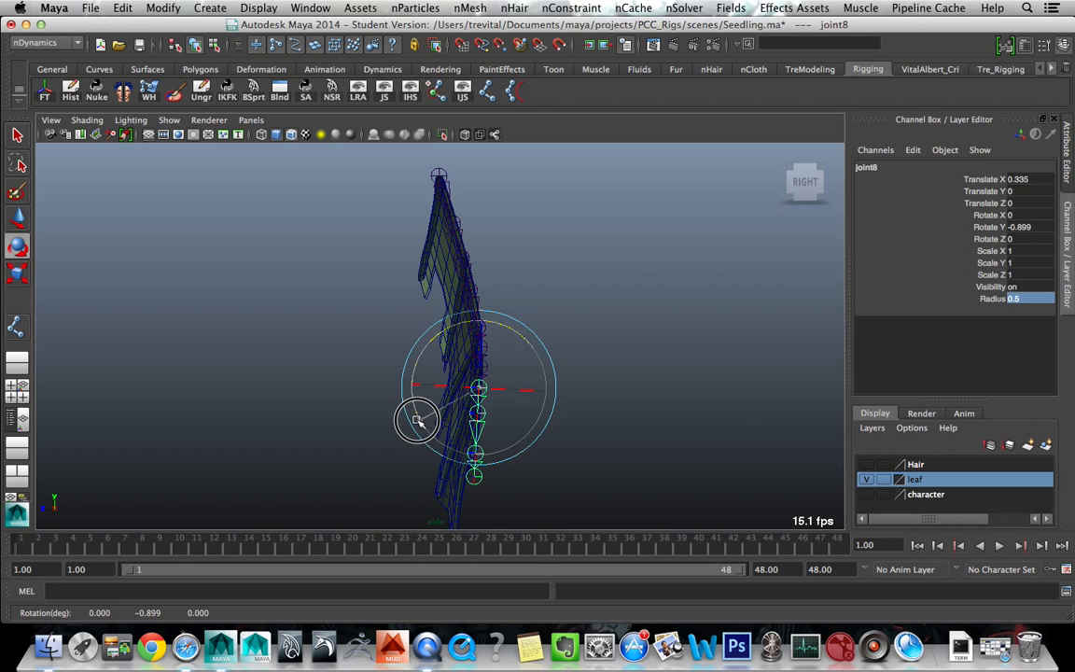
key(Down)
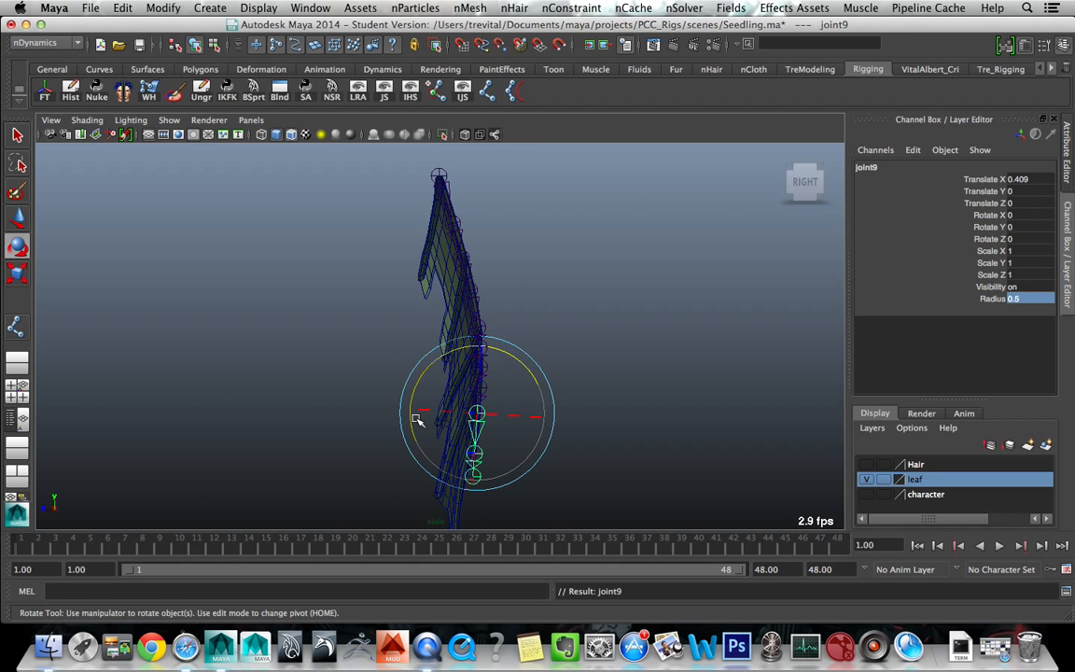
drag(417, 420, 414, 391)
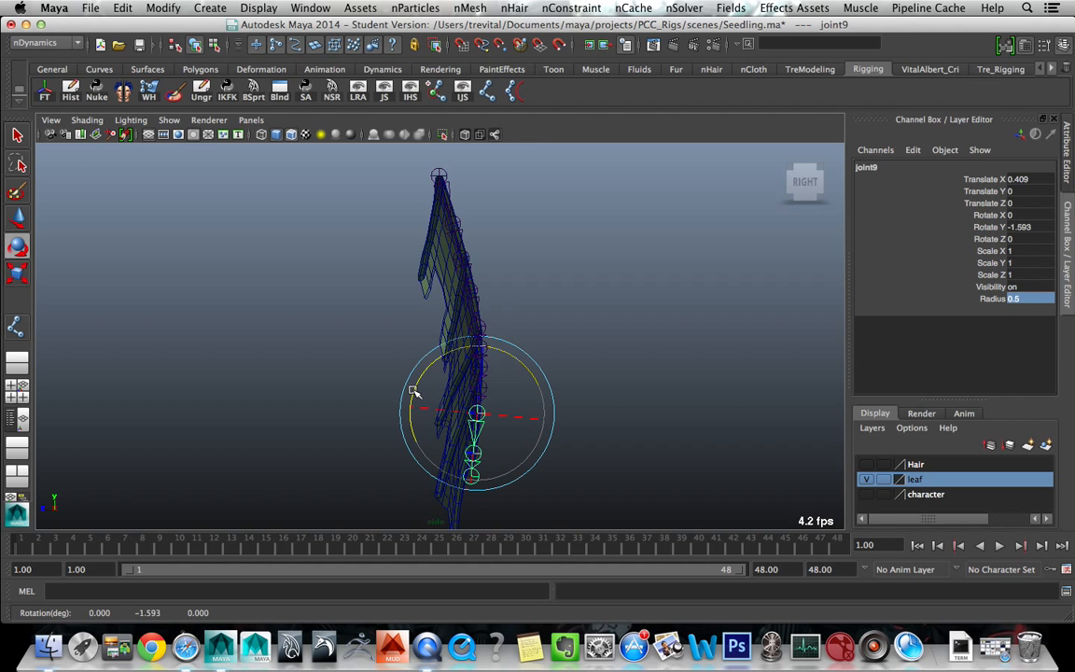
key(Down)
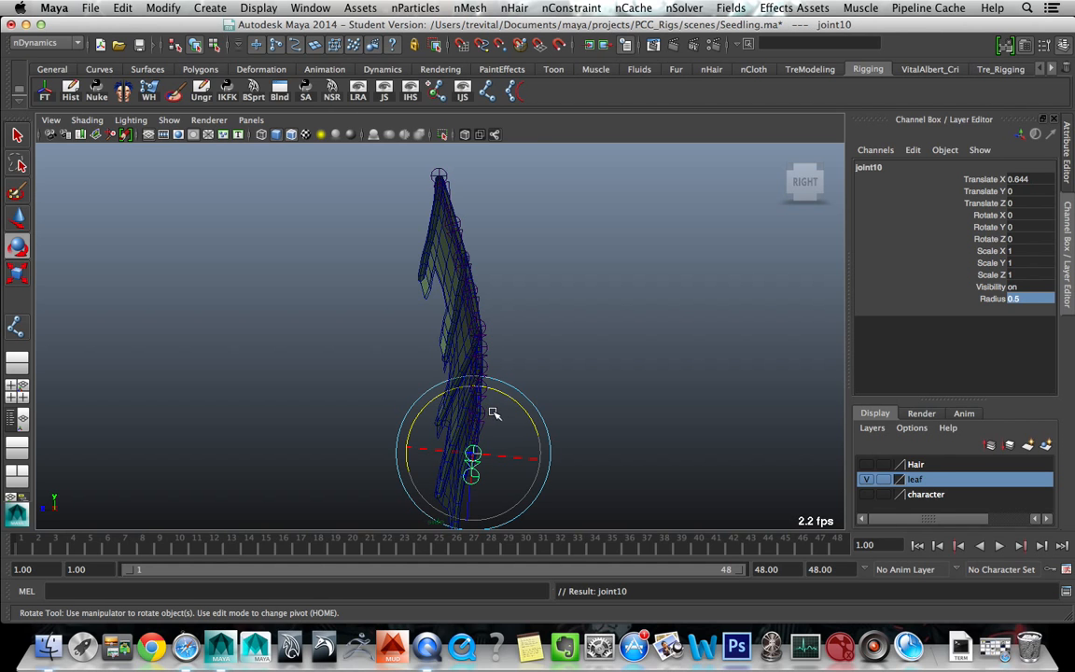
drag(520, 406, 458, 402)
key(q)
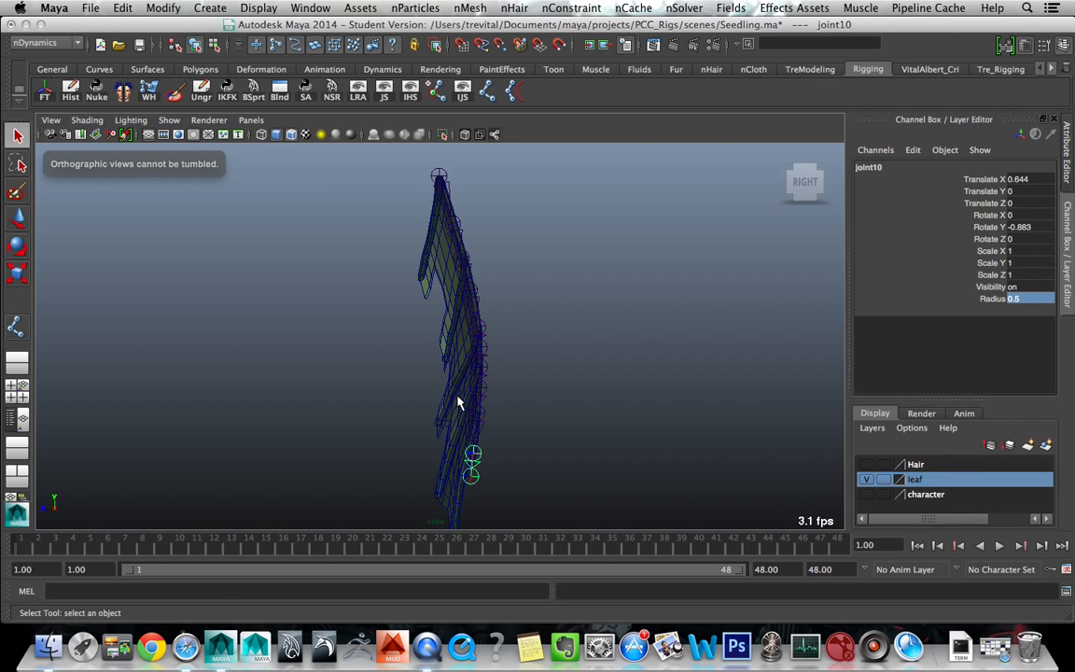
- Examine the translate and rotate values of the root joint and the joint directly below it
click(439, 176)
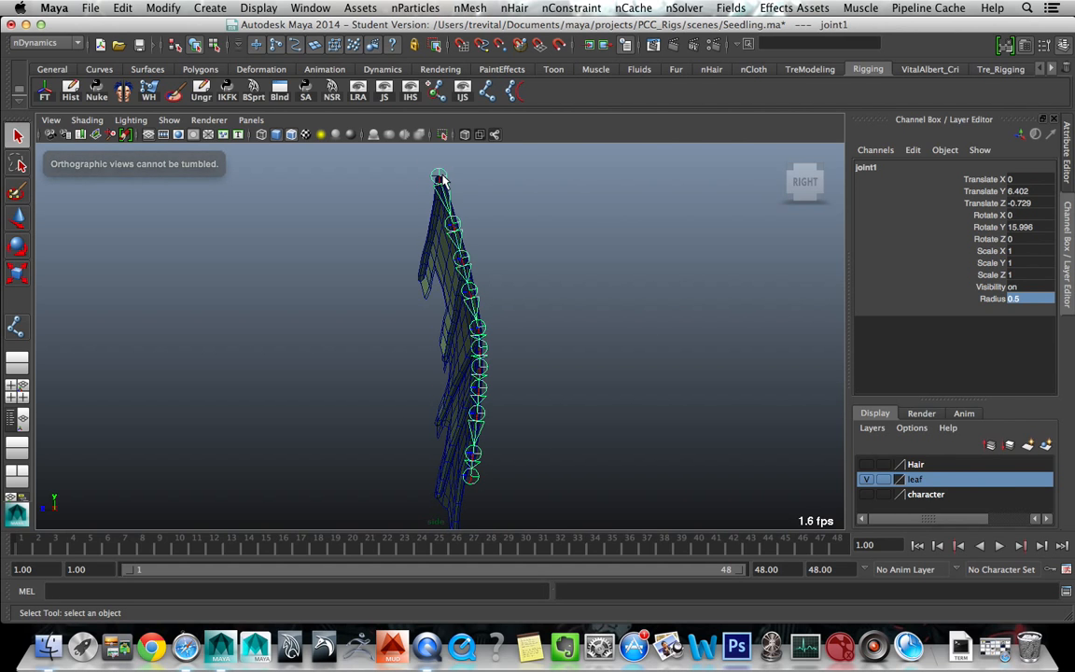
key(w)
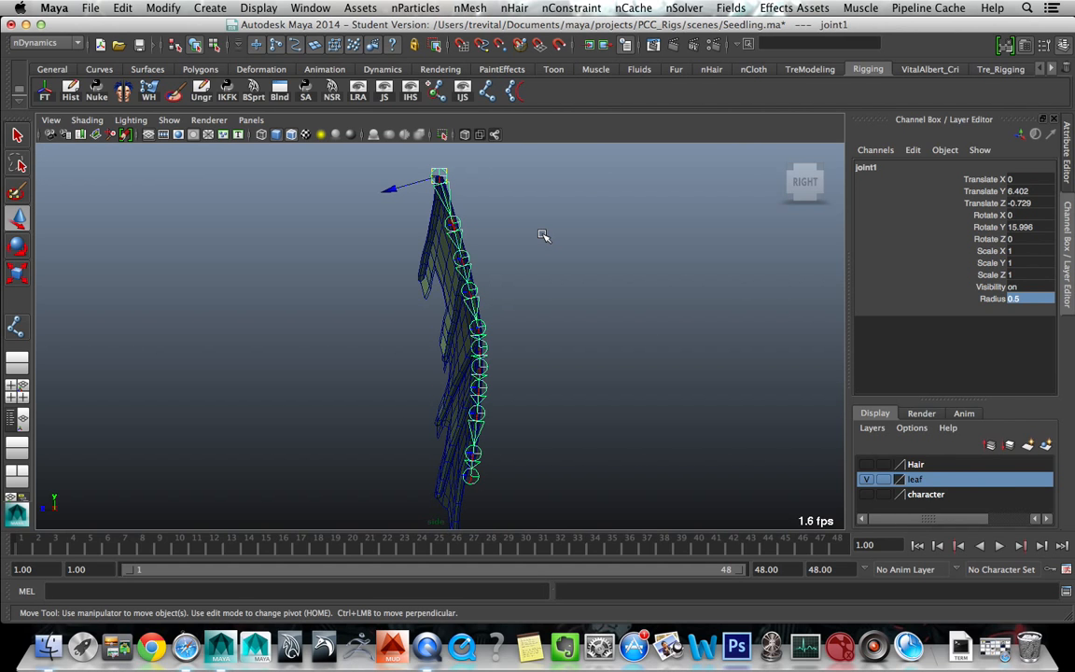
key(Down)
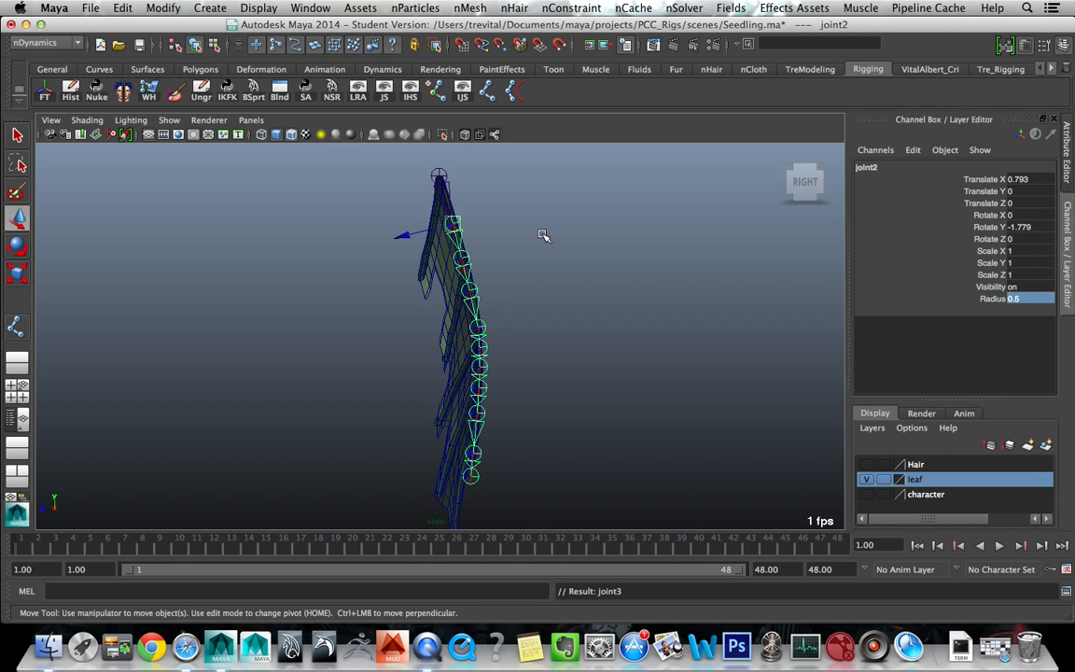
key(Up)
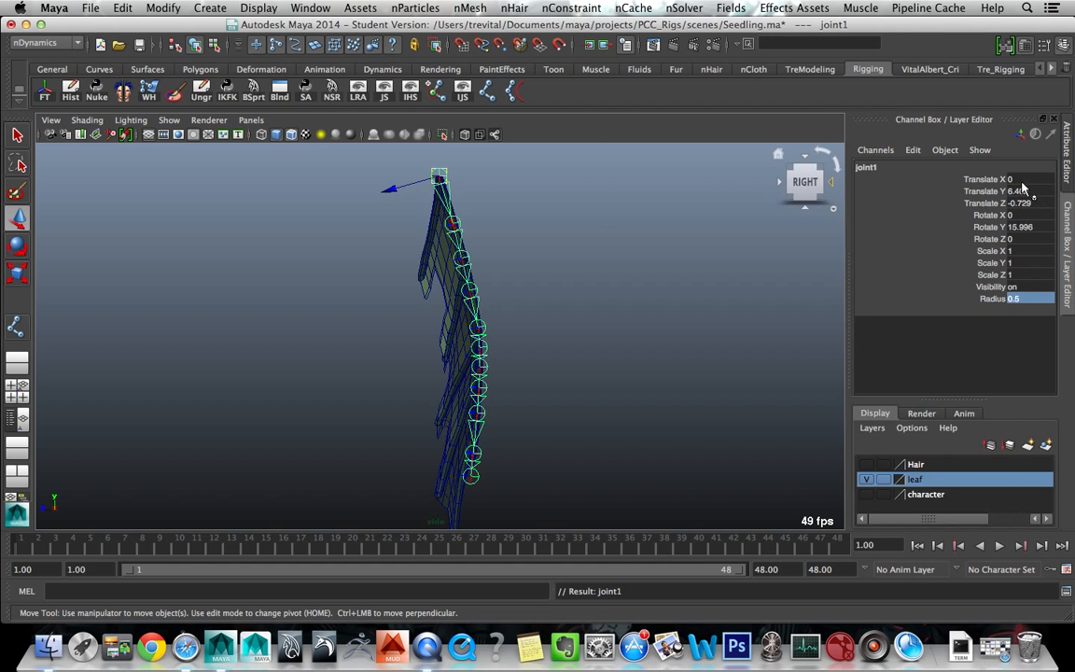
drag(1022, 180, 1026, 207)
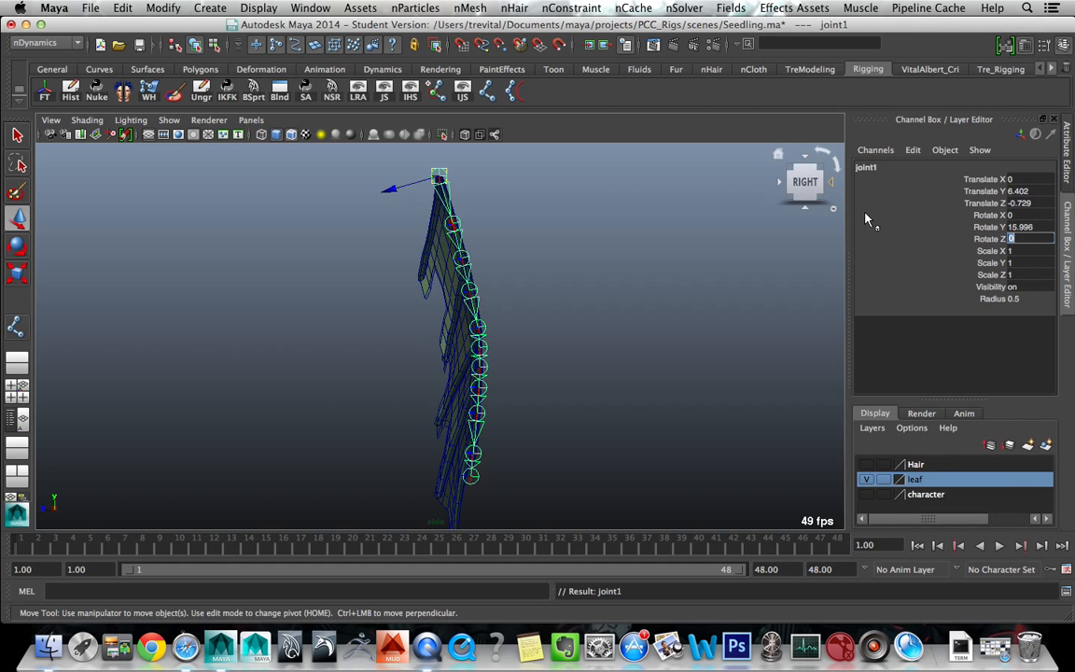
click(557, 203)
- Select the root joint and freeze the transformations of the whole leaf joint chain
click(441, 177)
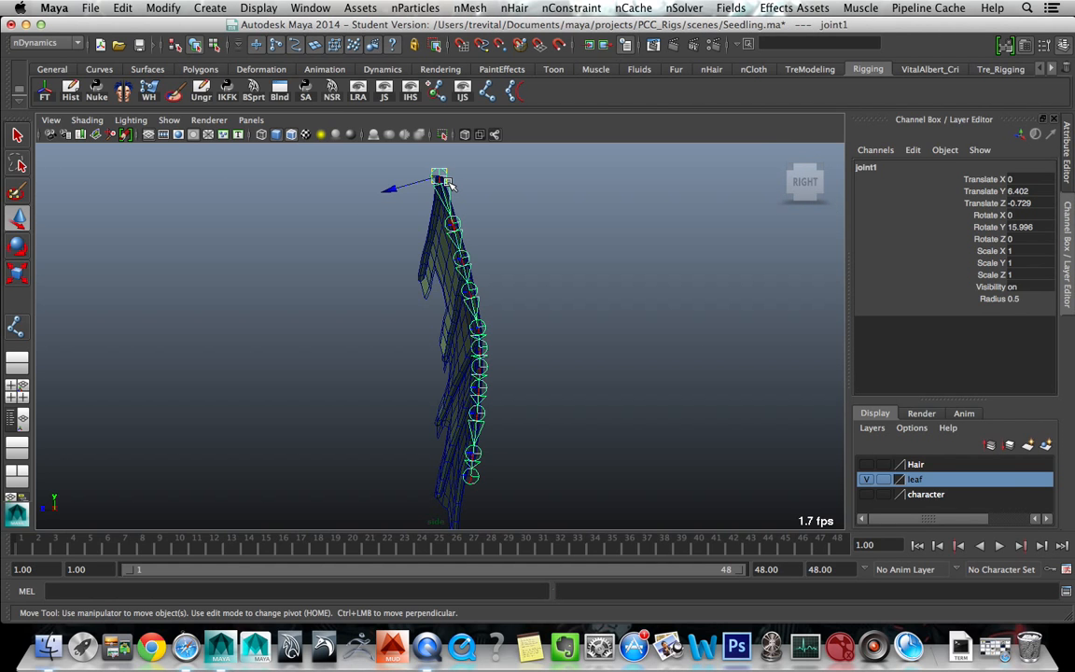
key(Down)
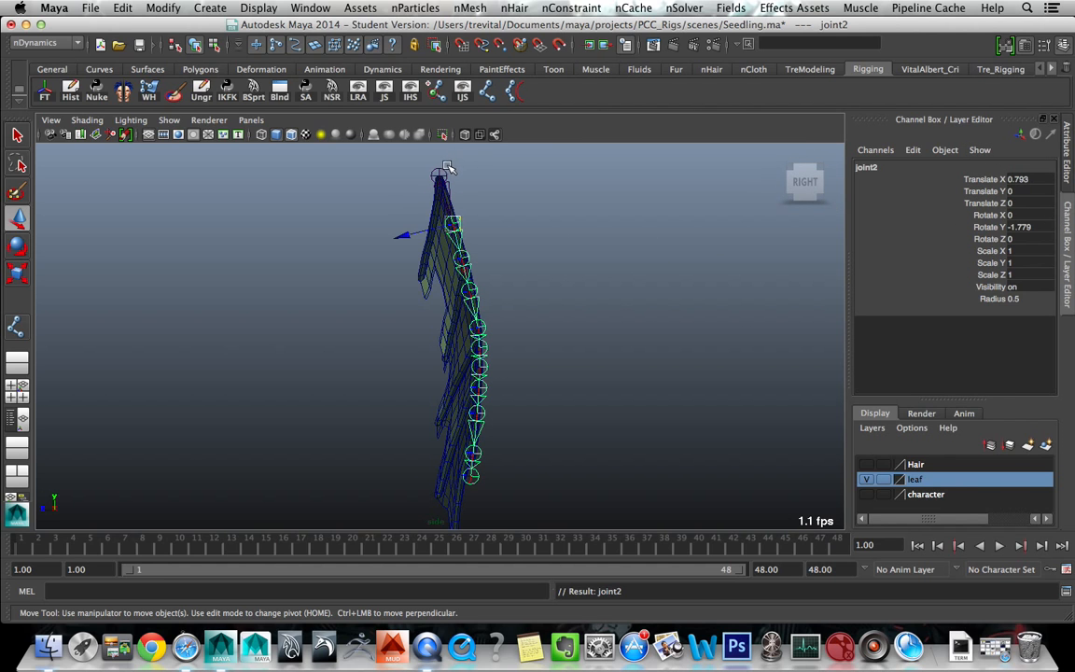
key(Up)
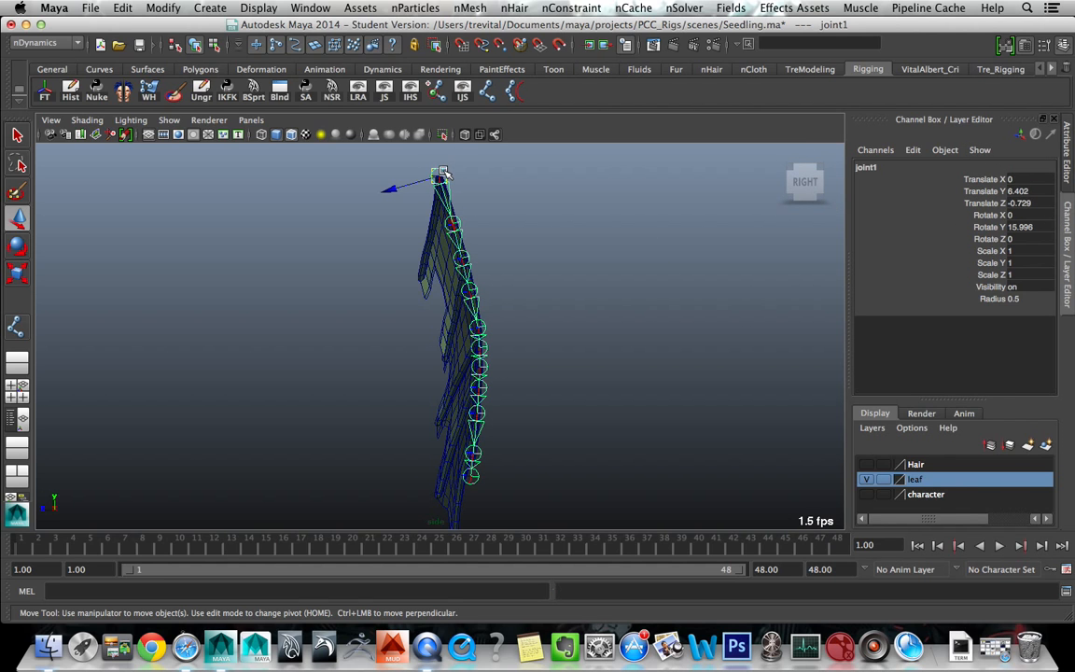
click(52, 94)
- Step through every joint of the chain down to the end and back to check their rotation values
key(Down)
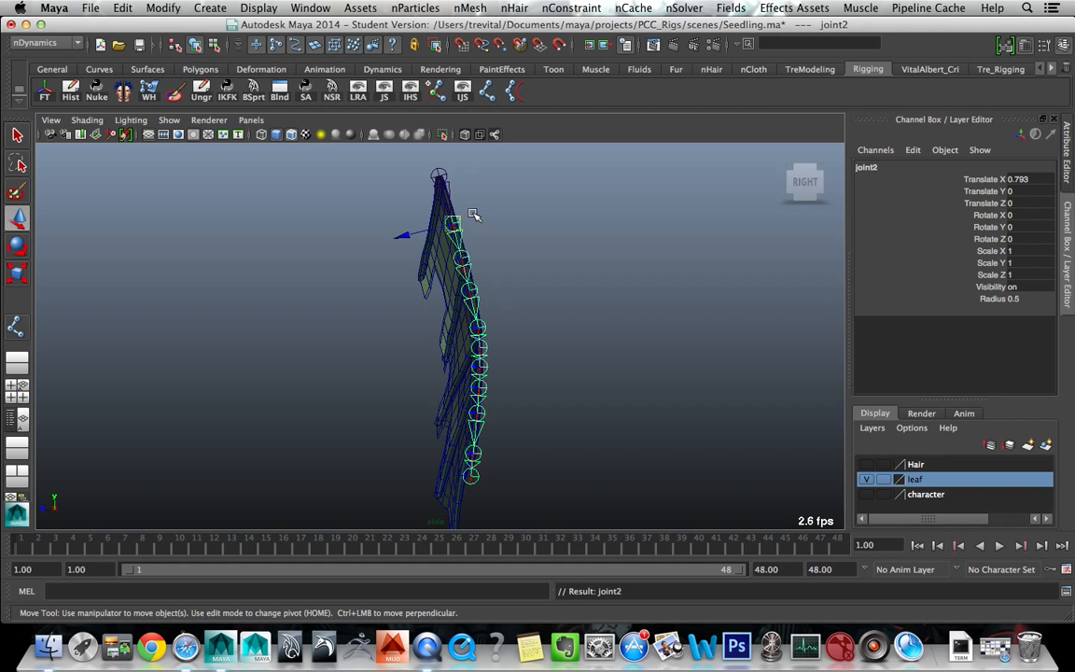
key(Down)
key(Up)
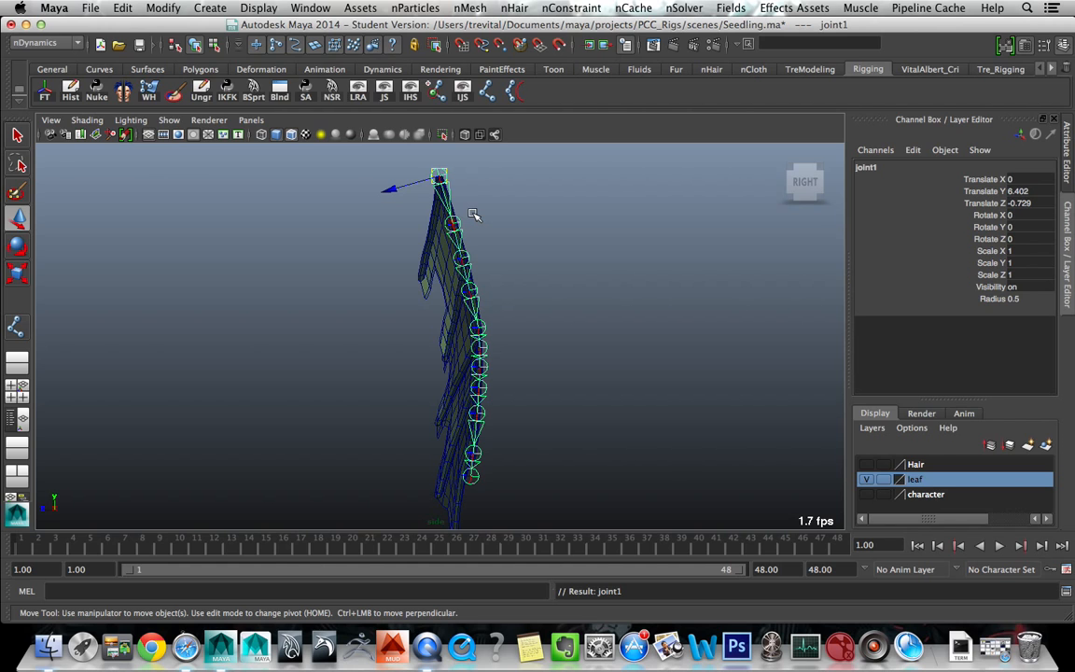
key(Down)
key(Down)
key(Down)
key(Down)
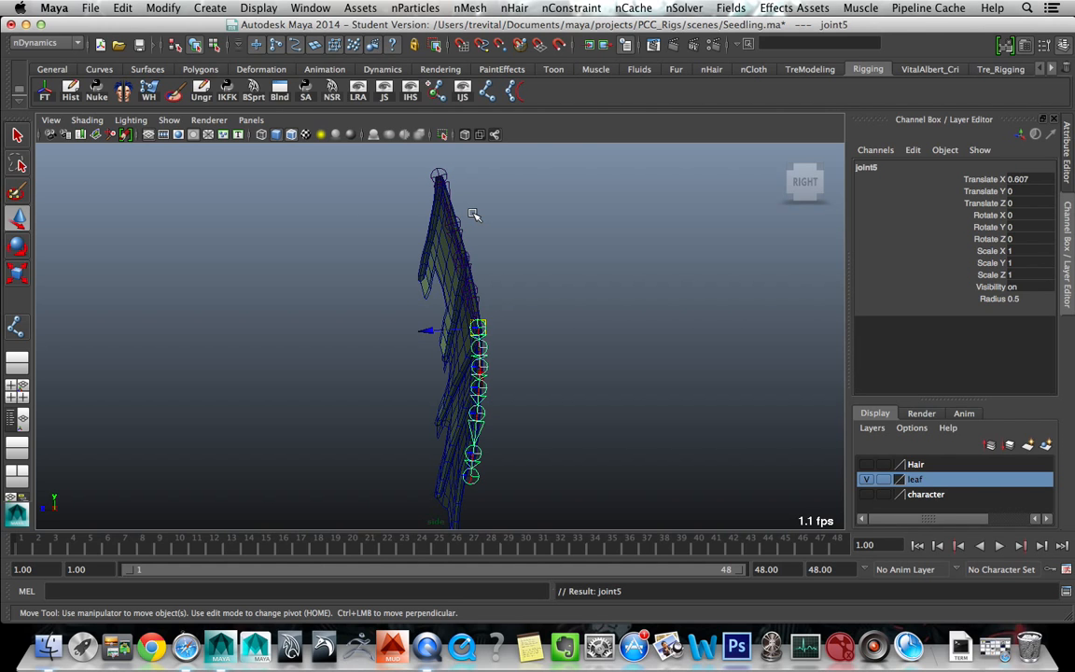
key(Down)
key(Down)
key(Down)
key(Down)
key(Down)
key(Down)
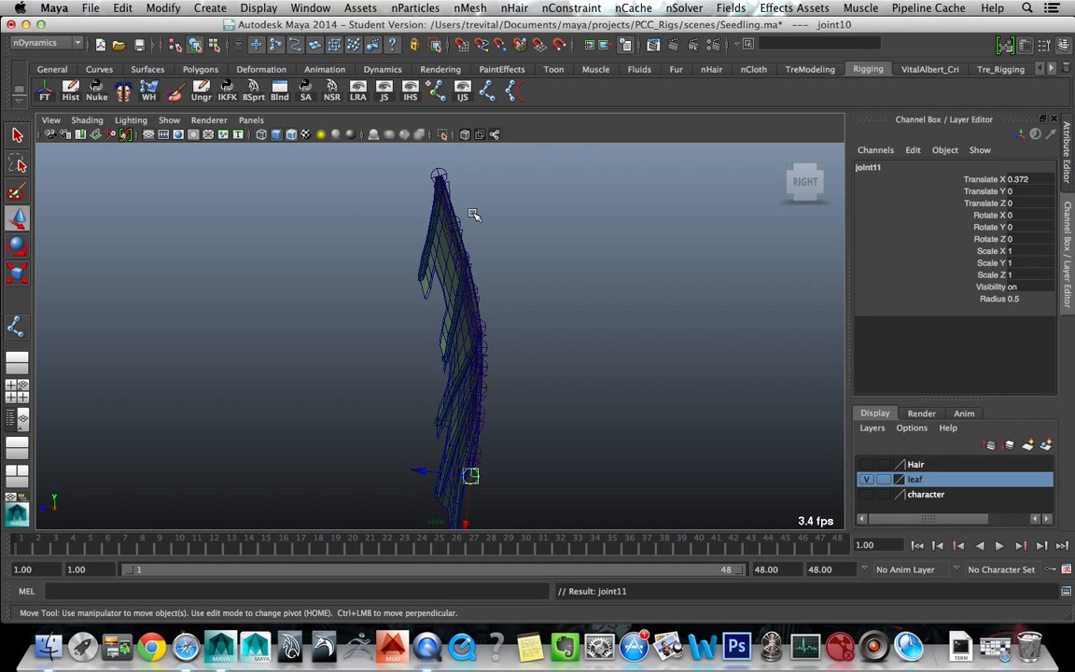
key(Up)
key(Up)
key(Up)
key(Up)
key(Up)
key(Up)
key(Up)
key(Up)
key(Up)
key(Up)
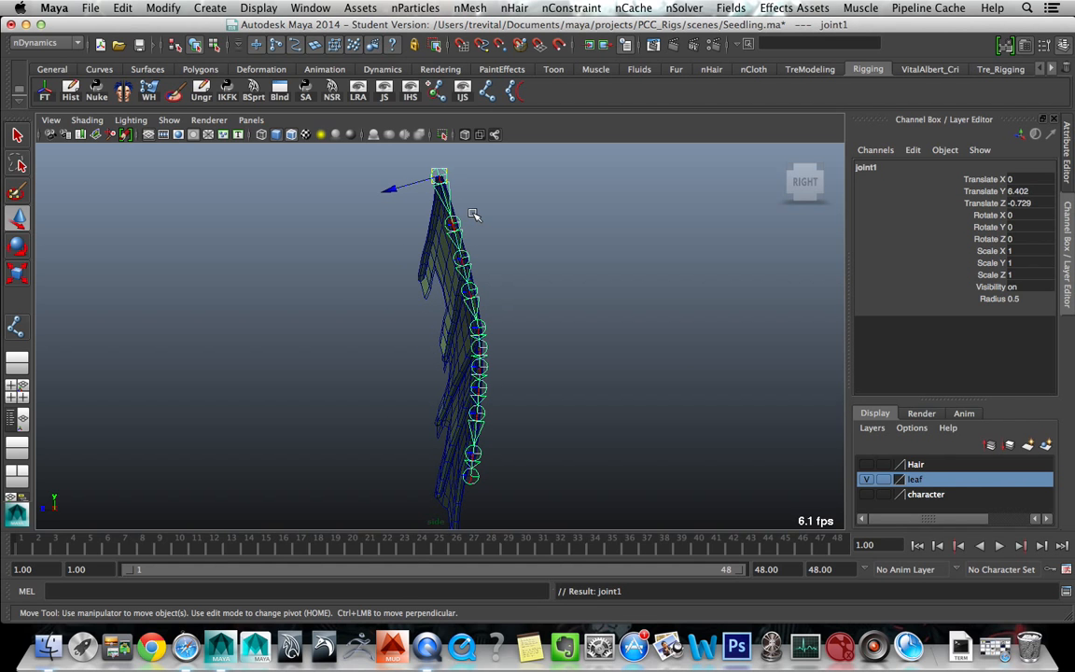
- Deselect the chain and examine how it follows the leaf spine from behind in the perspective view
click(474, 214)
key(space)
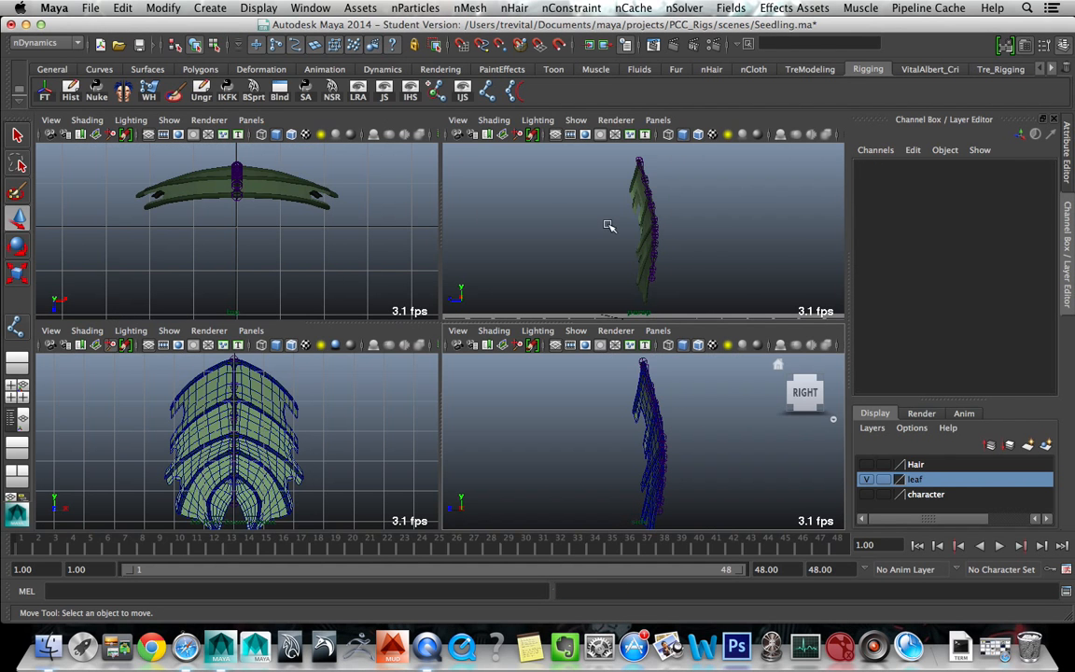
key(space)
alt+drag(627, 225, 508, 223)
scroll(504, 223, up, 6)
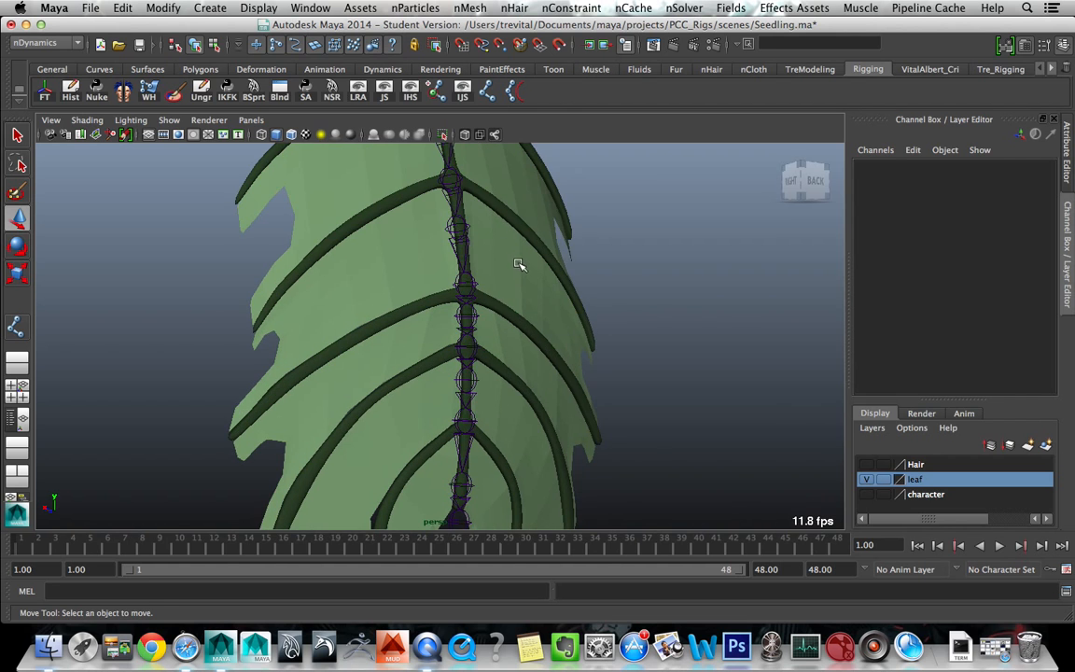
scroll(521, 264, down, 8)
scroll(506, 241, up, 5)
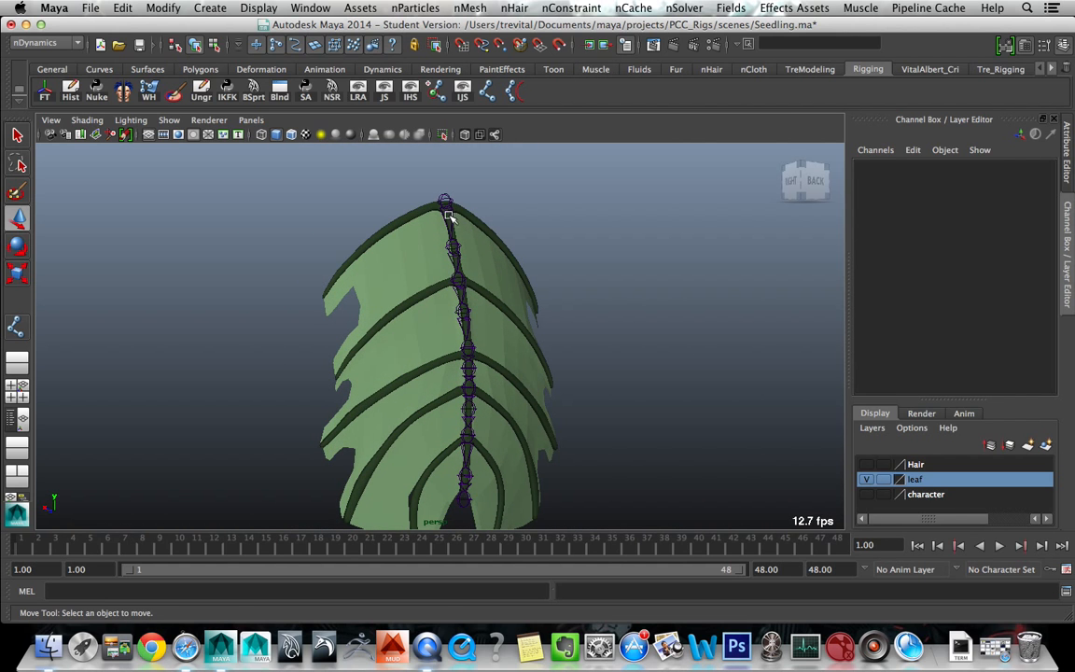
- Rename the leaf joint chain from its root with the JRNM joint-renaming script, giving a ct_leaf_01_bind naming pattern
click(448, 211)
alt+drag(448, 211, 509, 232)
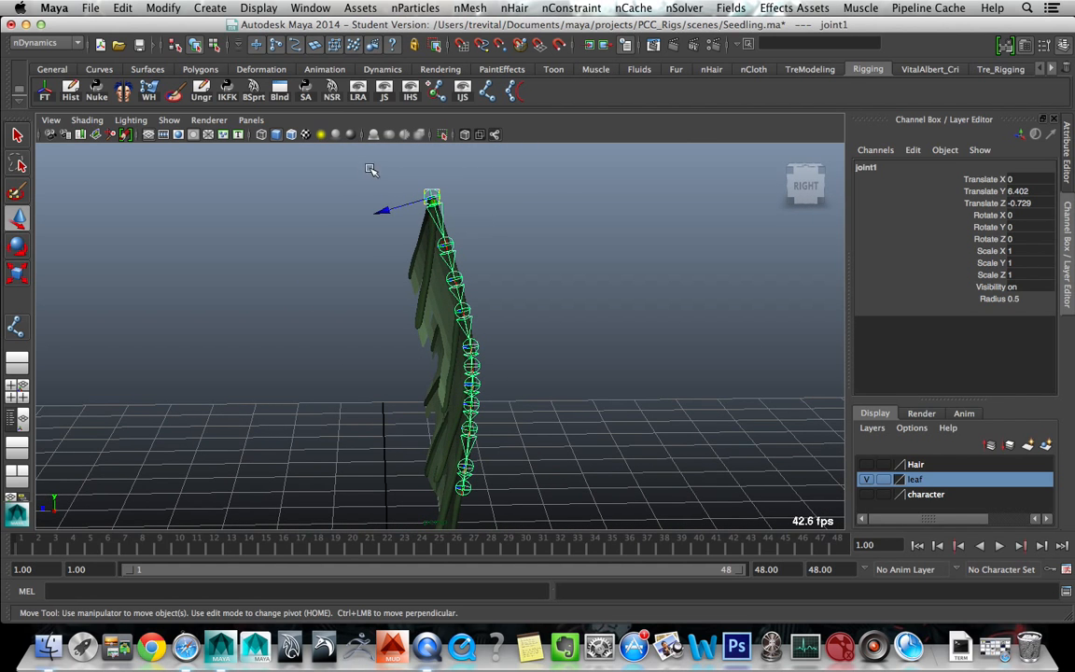
mouse_move(400, 275)
alt+mouse_down()
mouse_move(367, 293)
mouse_move(439, 312)
mouse_move(403, 297)
mouse_move(409, 287)
alt+mouse_up()
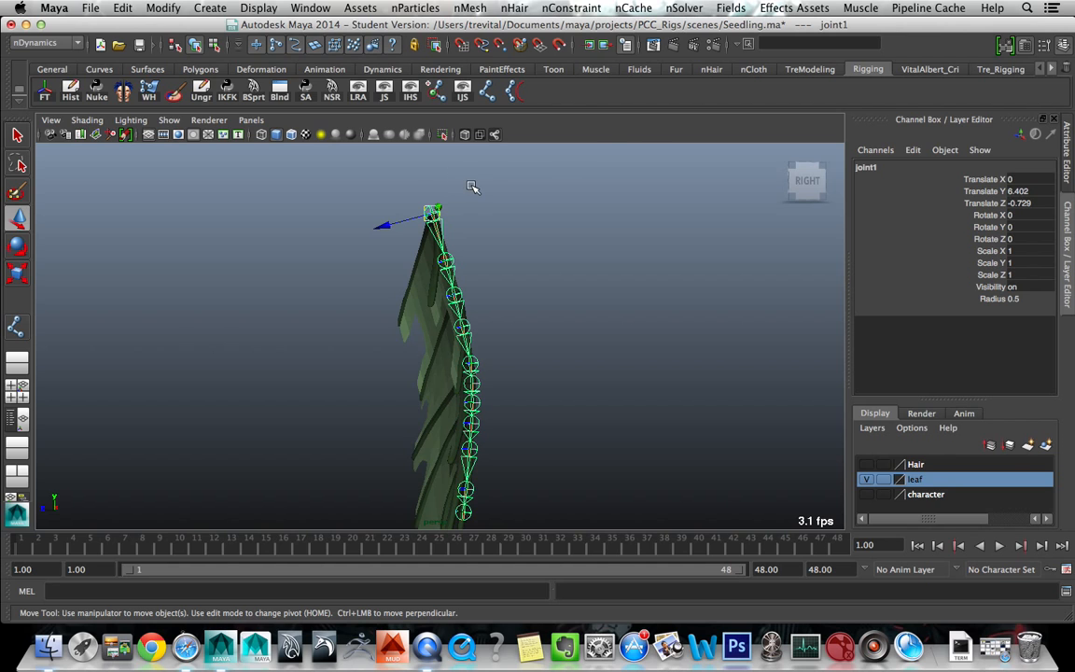
click(921, 71)
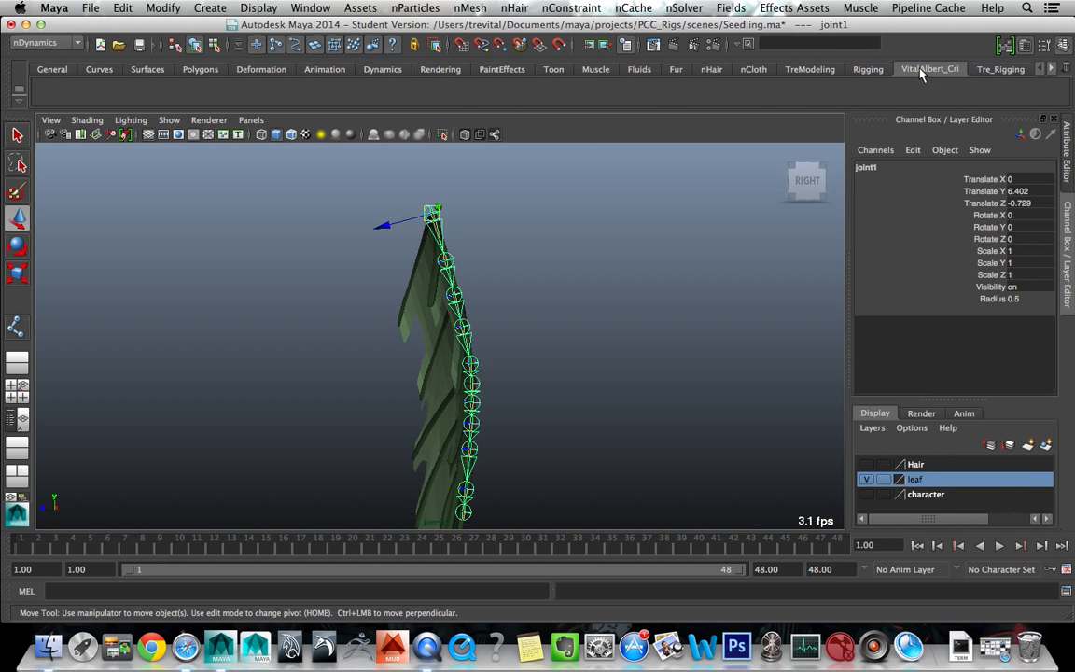
scroll(634, 67, down, 1)
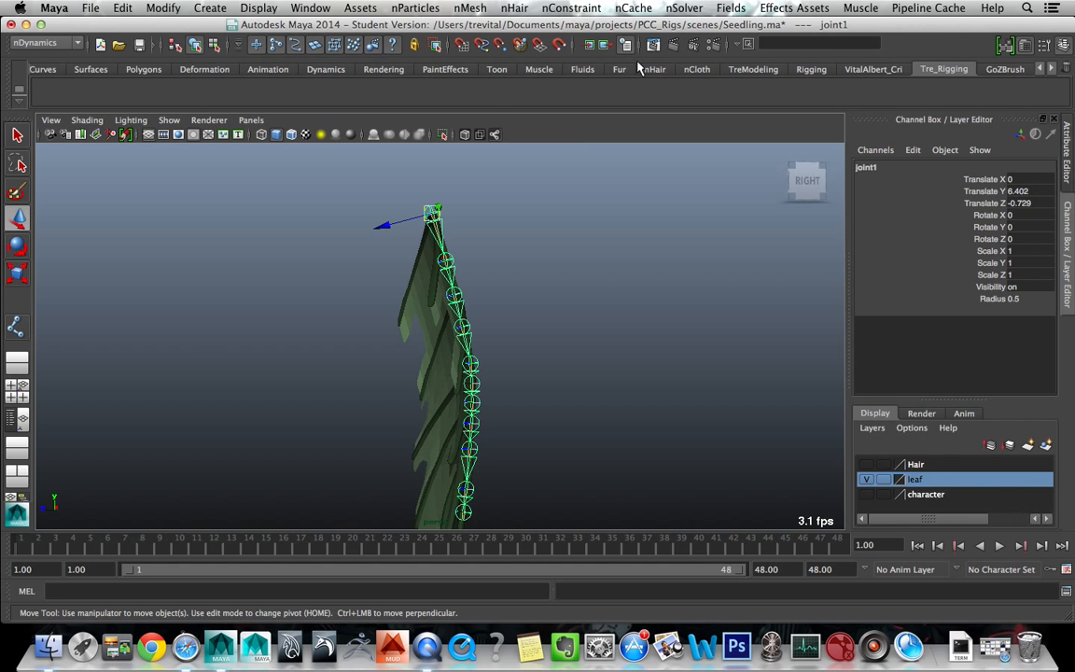
scroll(638, 68, up, 1)
alt+drag(537, 230, 614, 171)
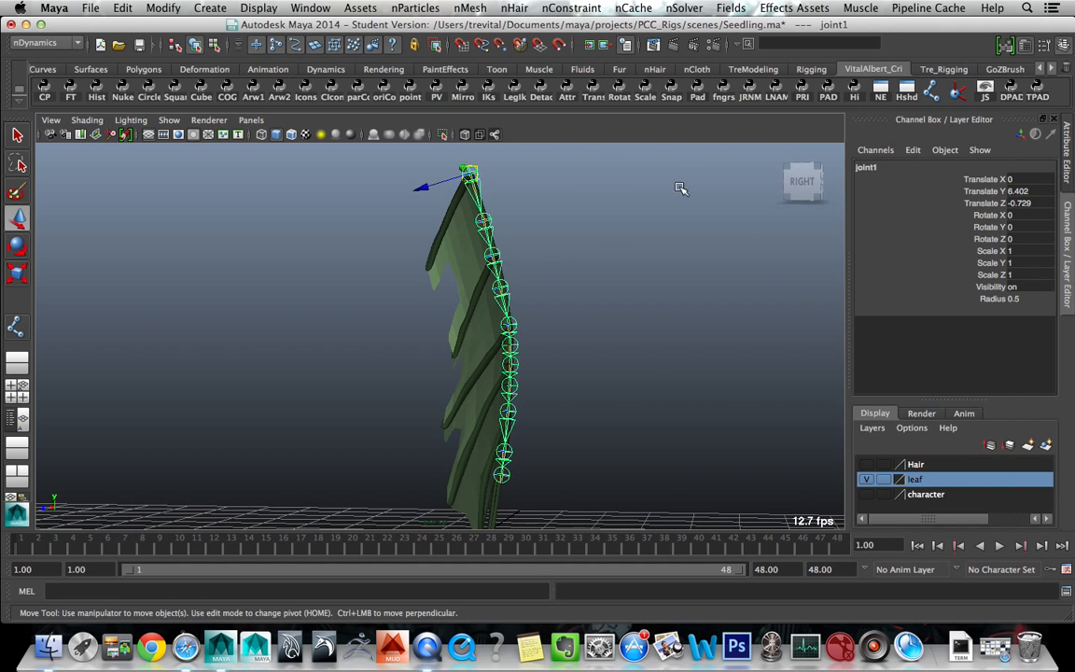
click(751, 97)
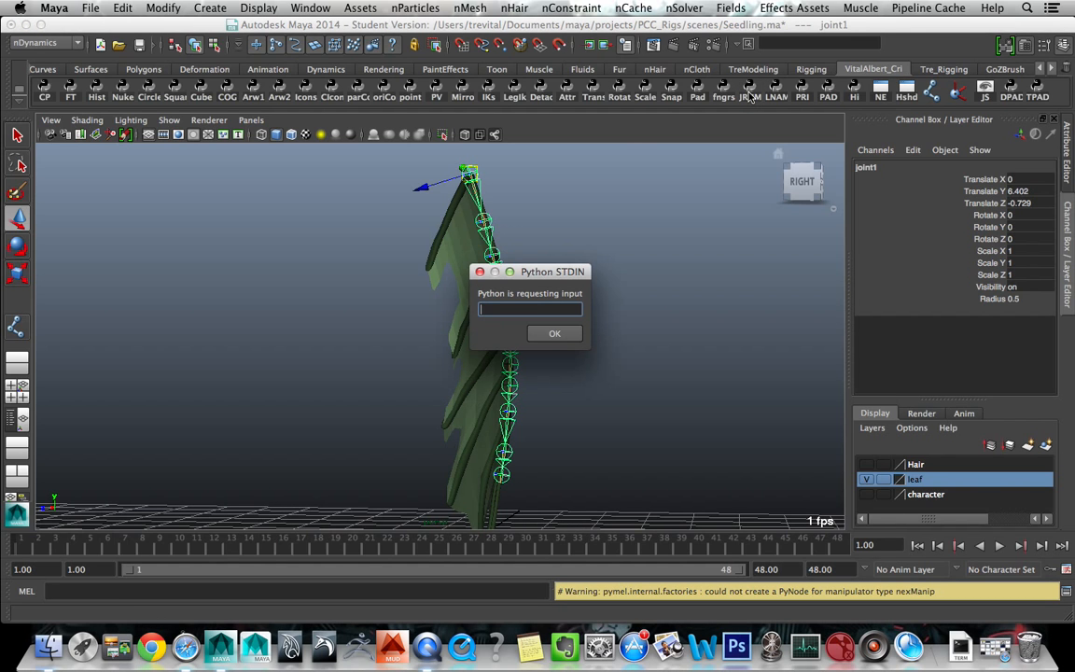
key(Return)
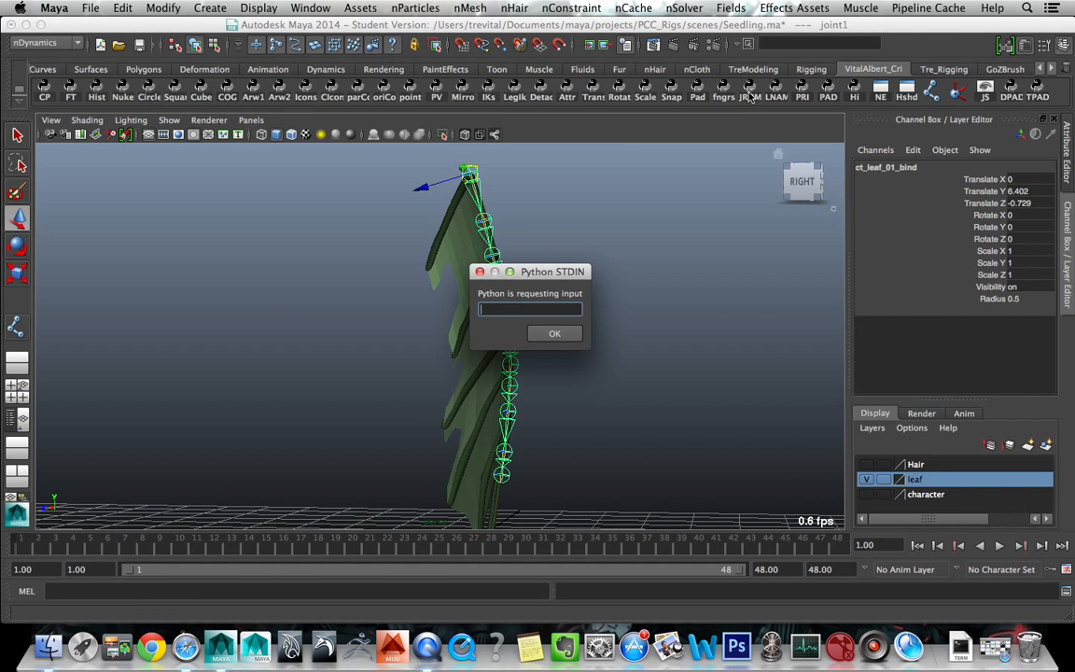
text(leaf)
key(Return)
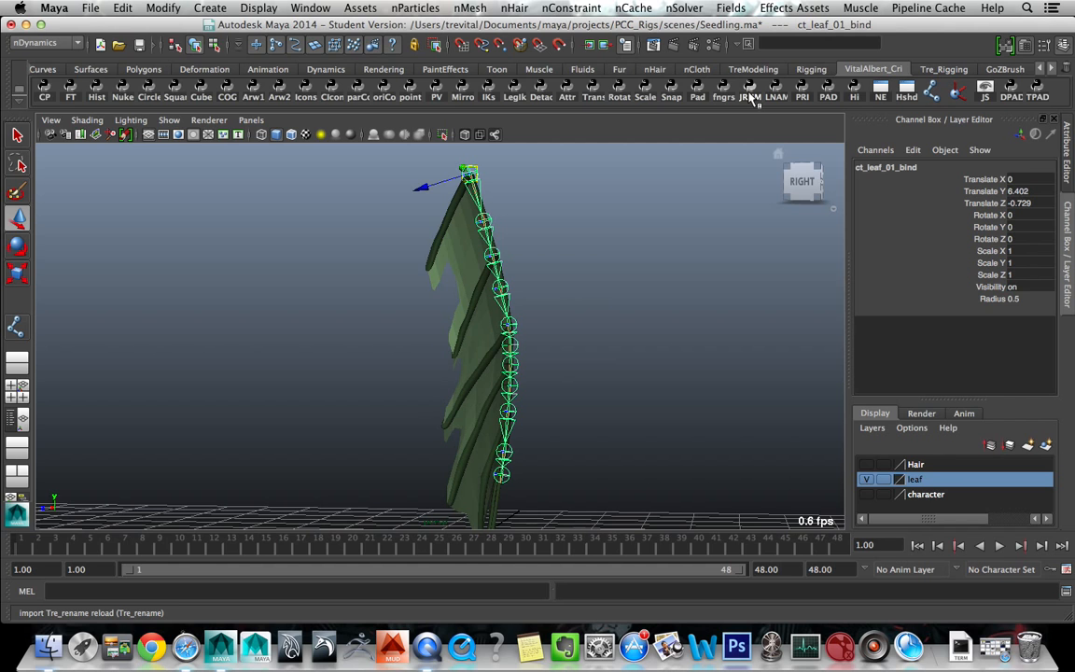
click(672, 249)
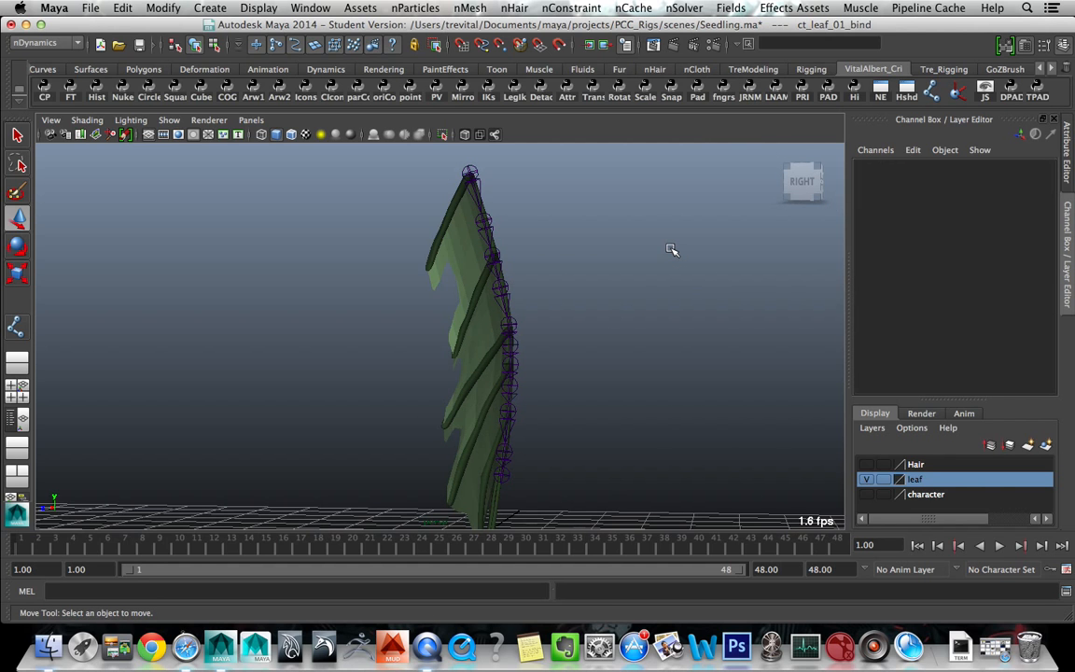
- Show the Outliner beside the perspective view, add a pad group above ct_leaf_01_bind, and expand that group
click(16, 421)
click(89, 349)
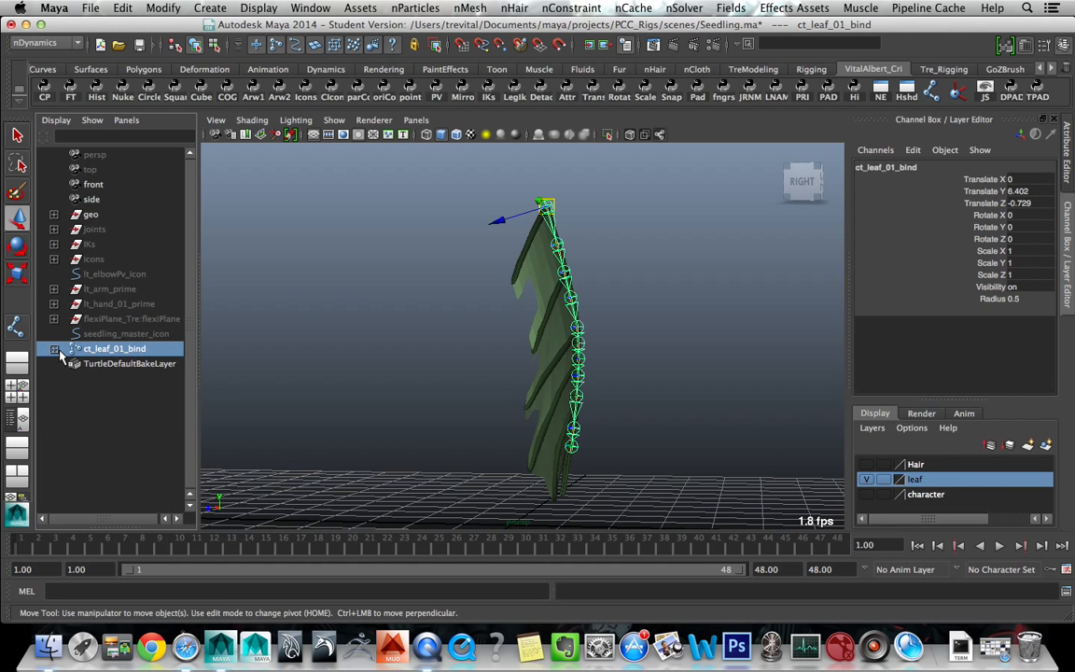
alt+drag(314, 351, 310, 357)
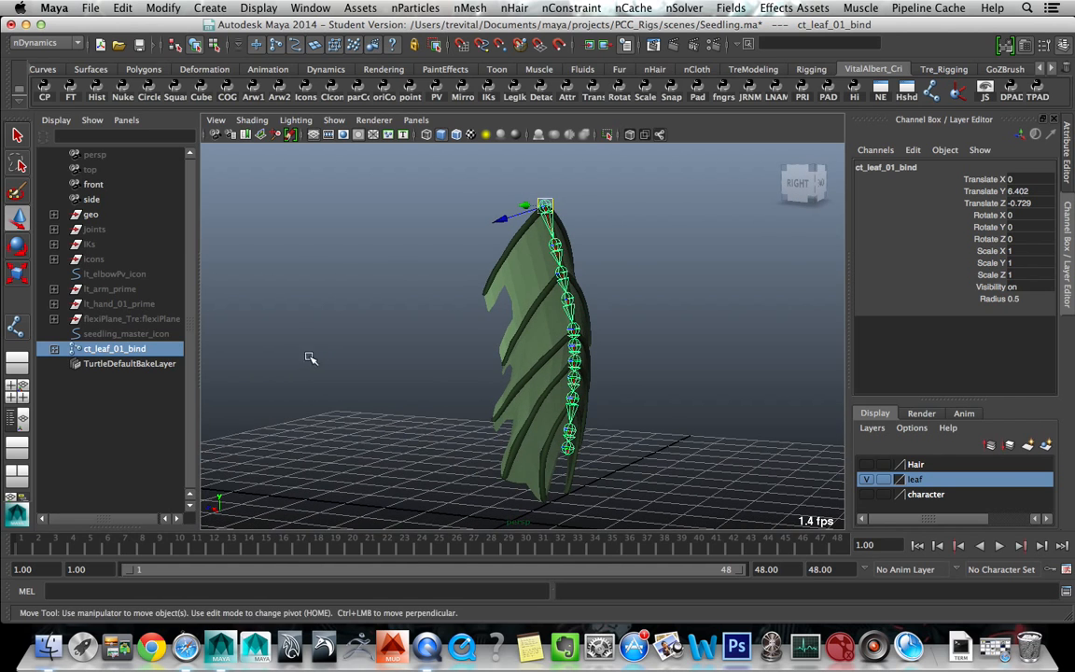
click(696, 97)
key(ctrl+z)
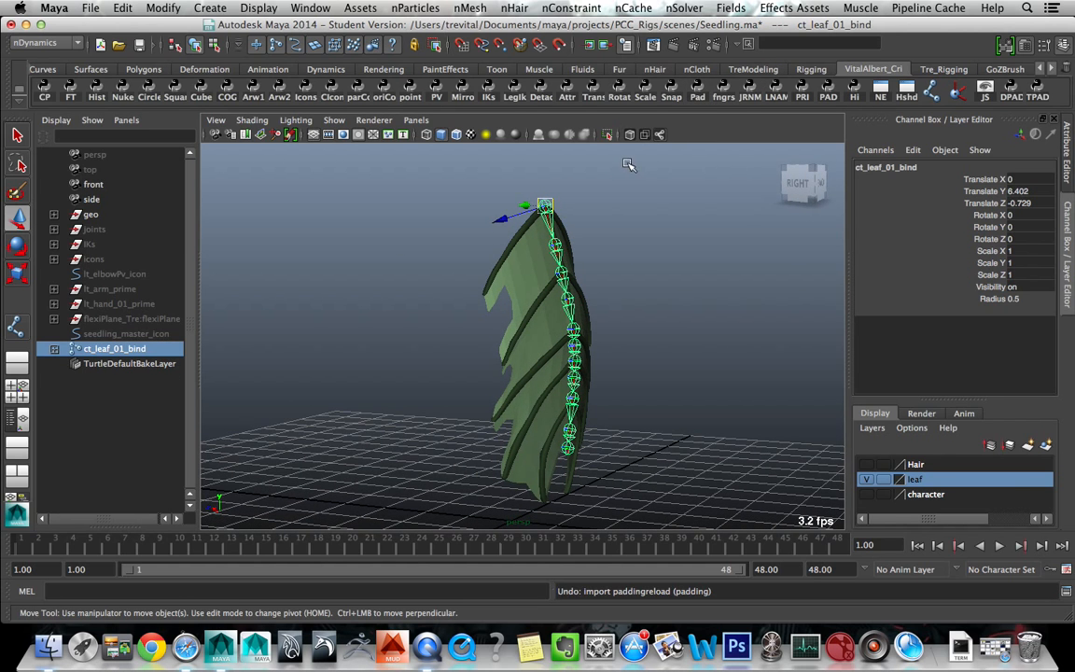
click(696, 99)
click(283, 305)
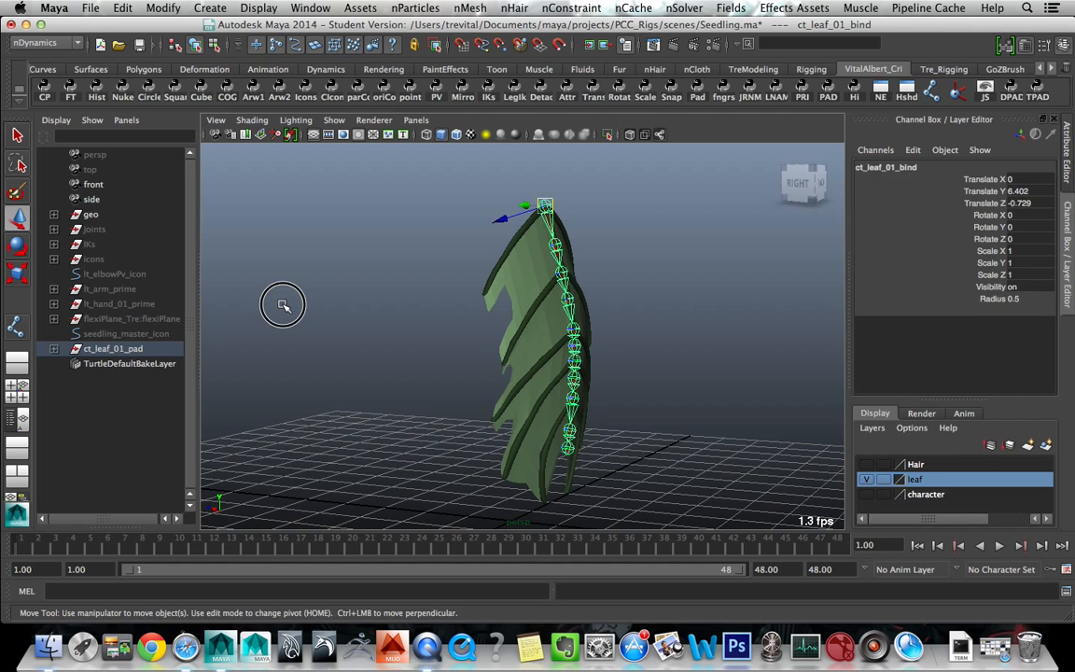
click(96, 348)
click(54, 349)
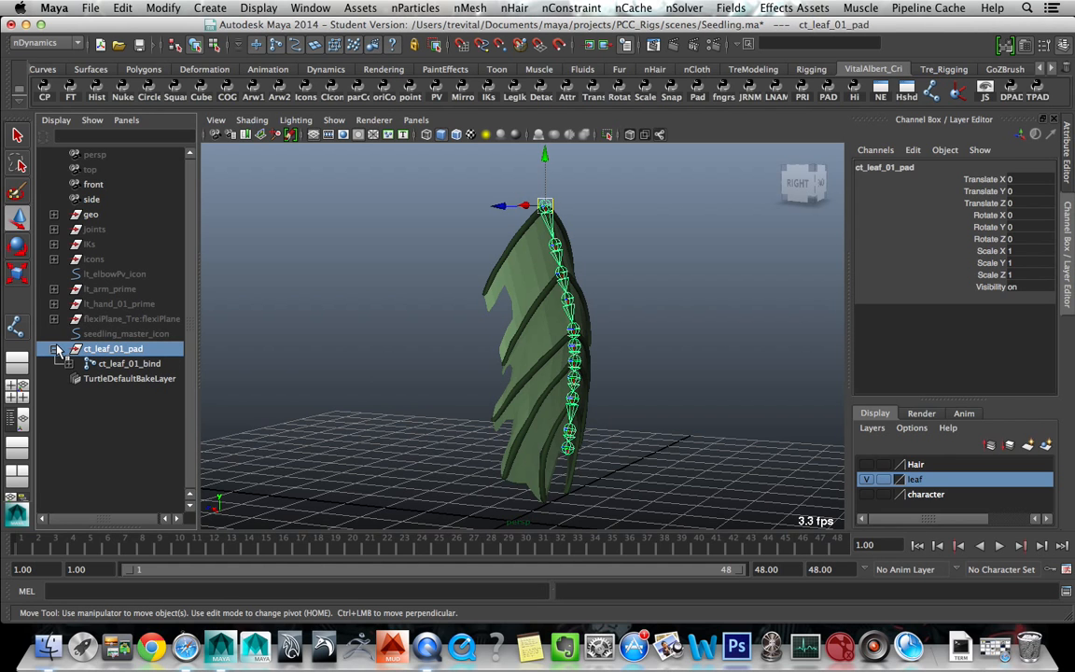
scroll(438, 322, up, 5)
scroll(426, 335, down, 3)
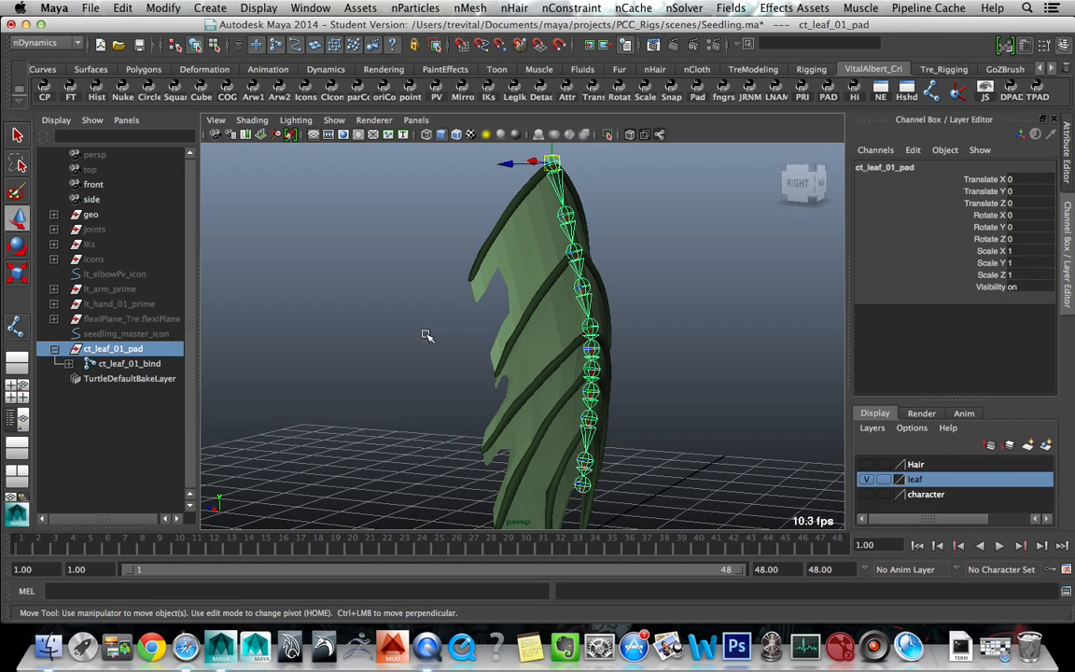
alt+drag(400, 331, 289, 279)
click(464, 266)
click(400, 283)
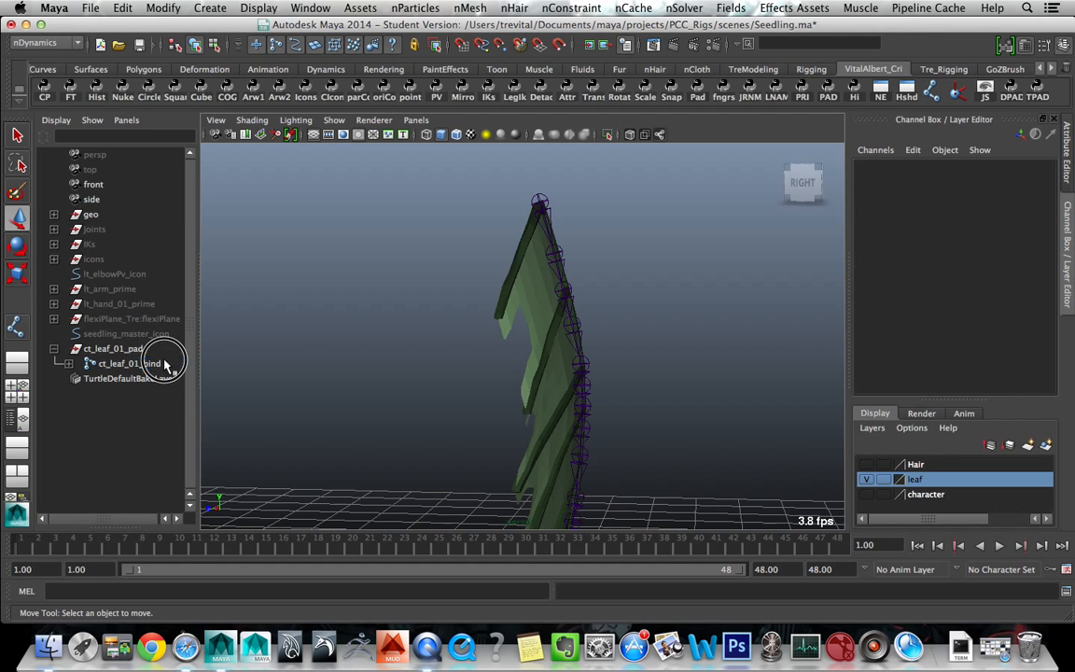
- Duplicate the ct_leaf_01_bind joint chain twice inside the ct_leaf_01_pad group
click(165, 365)
alt+middle_drag(393, 354, 380, 327)
click(171, 373)
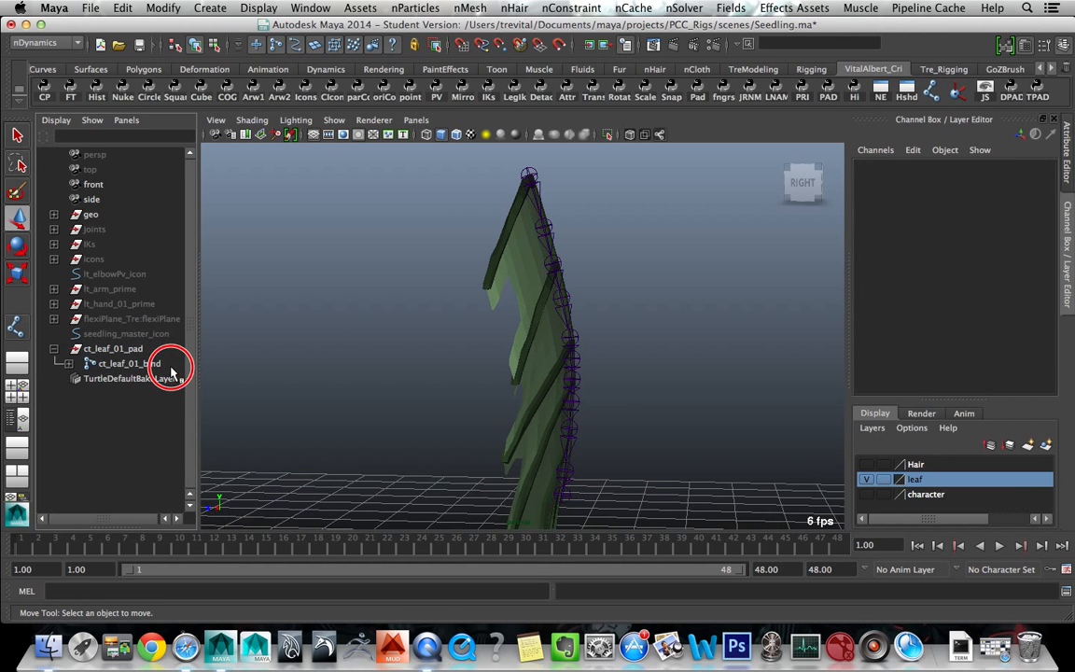
click(167, 364)
alt+drag(420, 355, 326, 336)
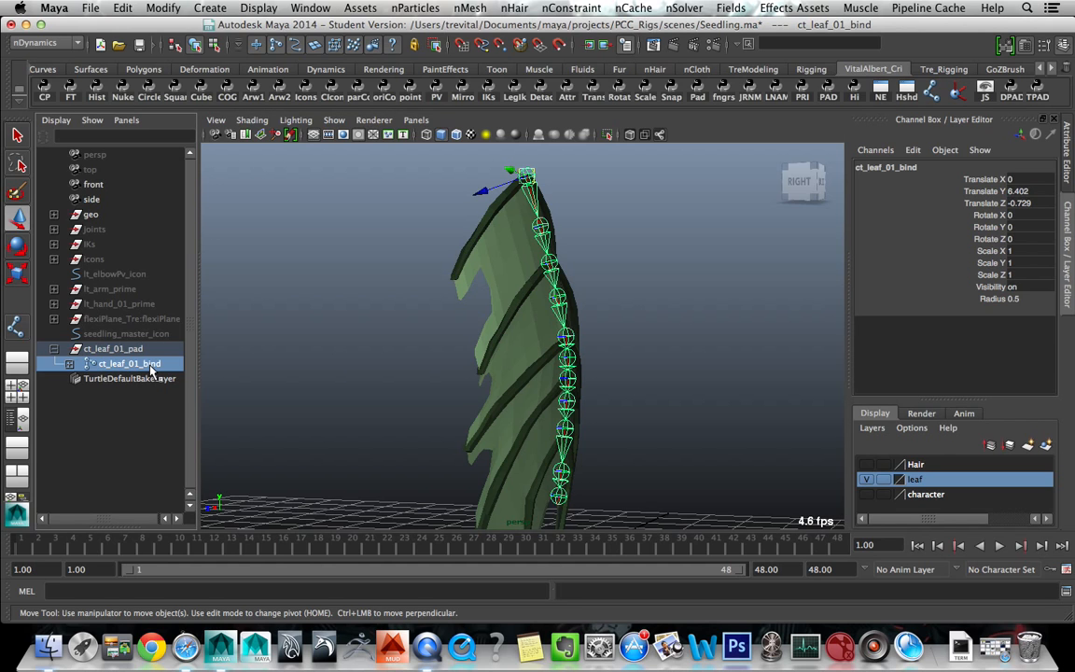
key(ctrl+d)
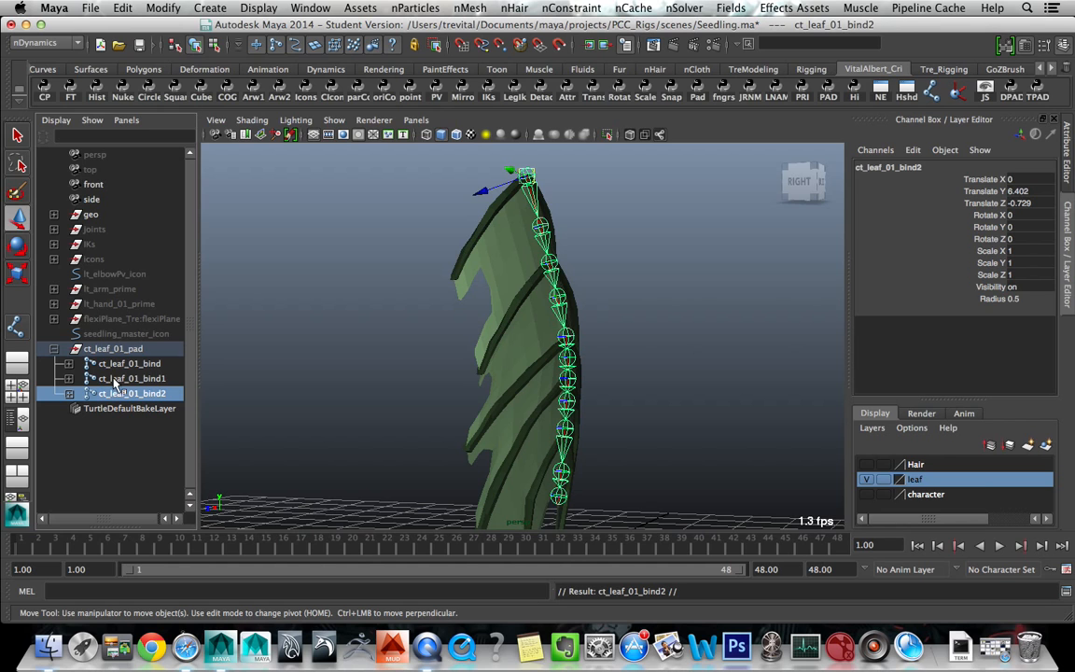
key(ctrl+d)
- Change the suffix of every joint in the ct_leaf_01_bind1 chain to fk with the LNAM script and collapse the chain
shift+click(69, 379)
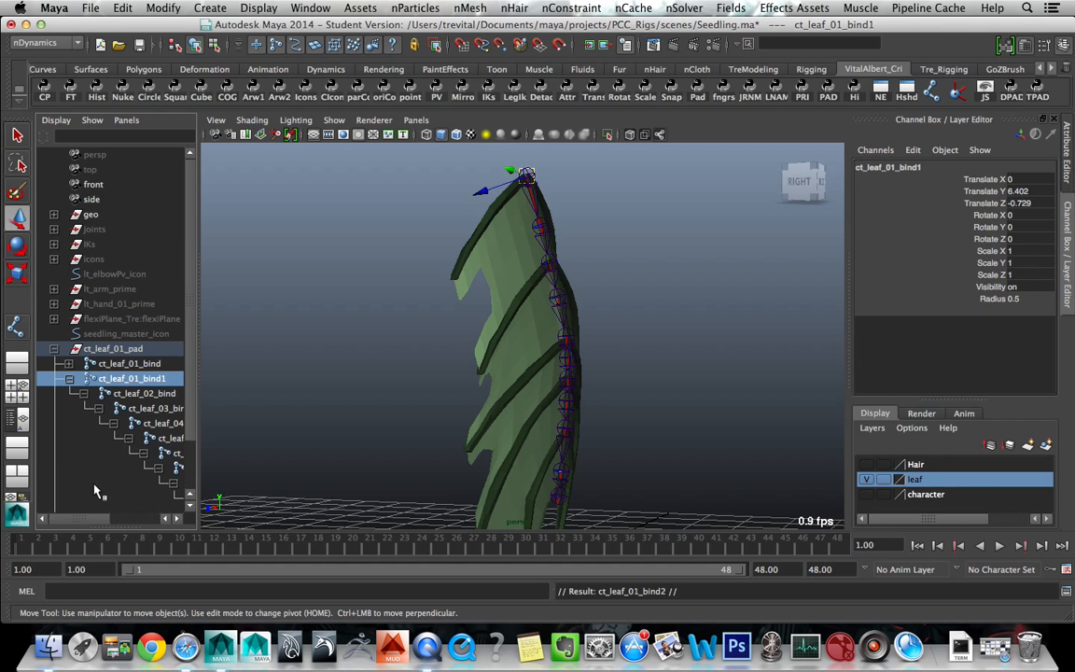
click(88, 518)
drag(89, 518, 131, 521)
scroll(115, 496, down, 4)
shift+click(154, 467)
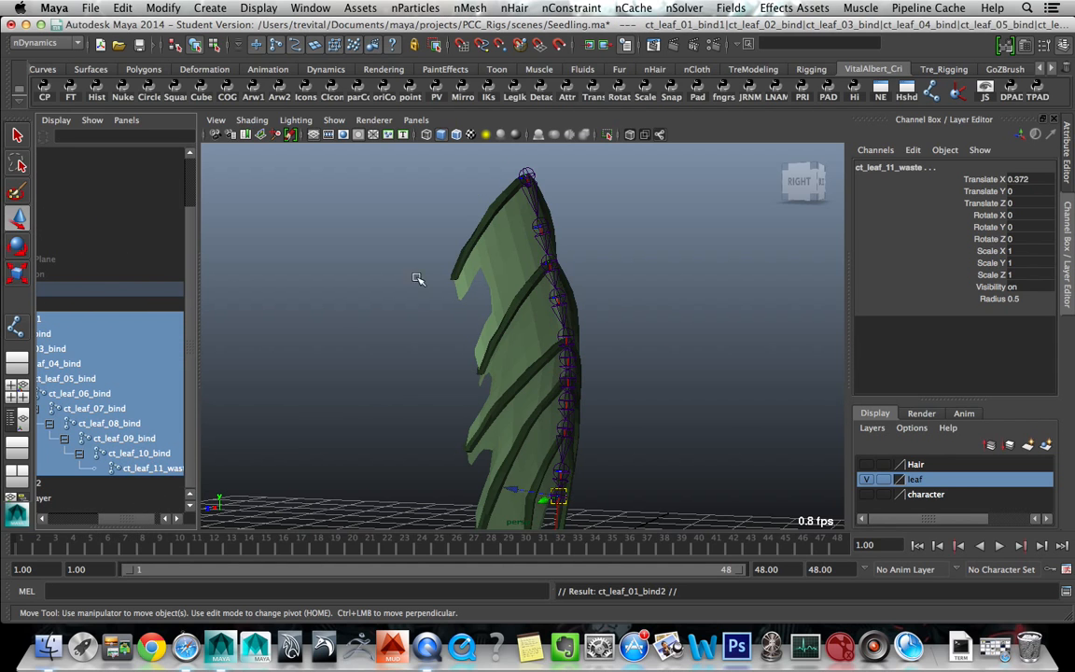
click(760, 97)
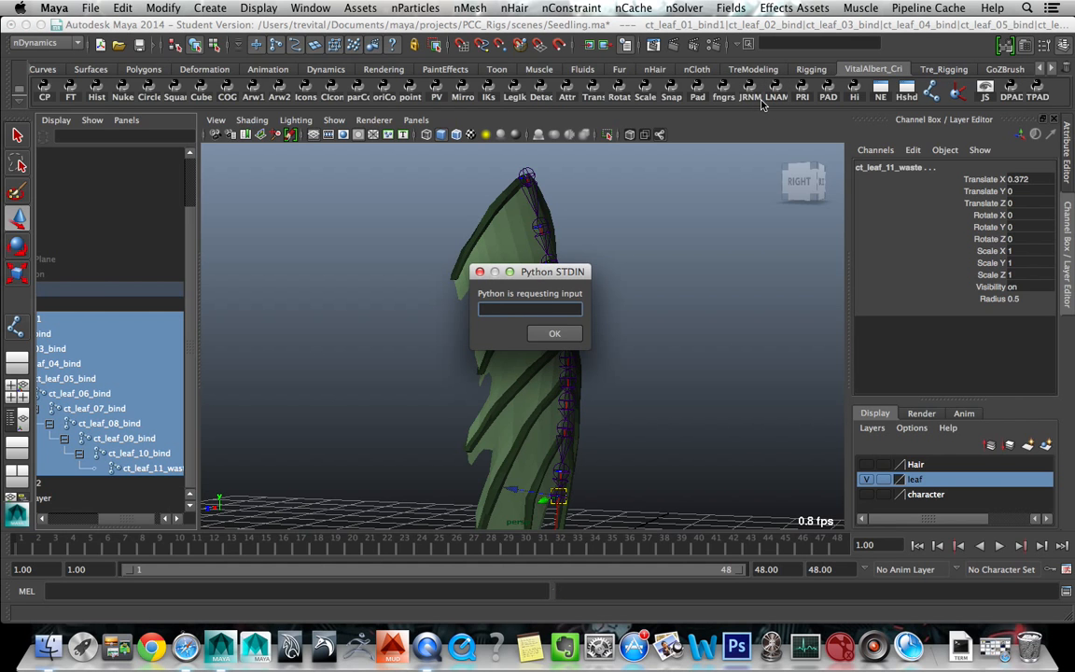
text(fk)
key(Return)
text(c)
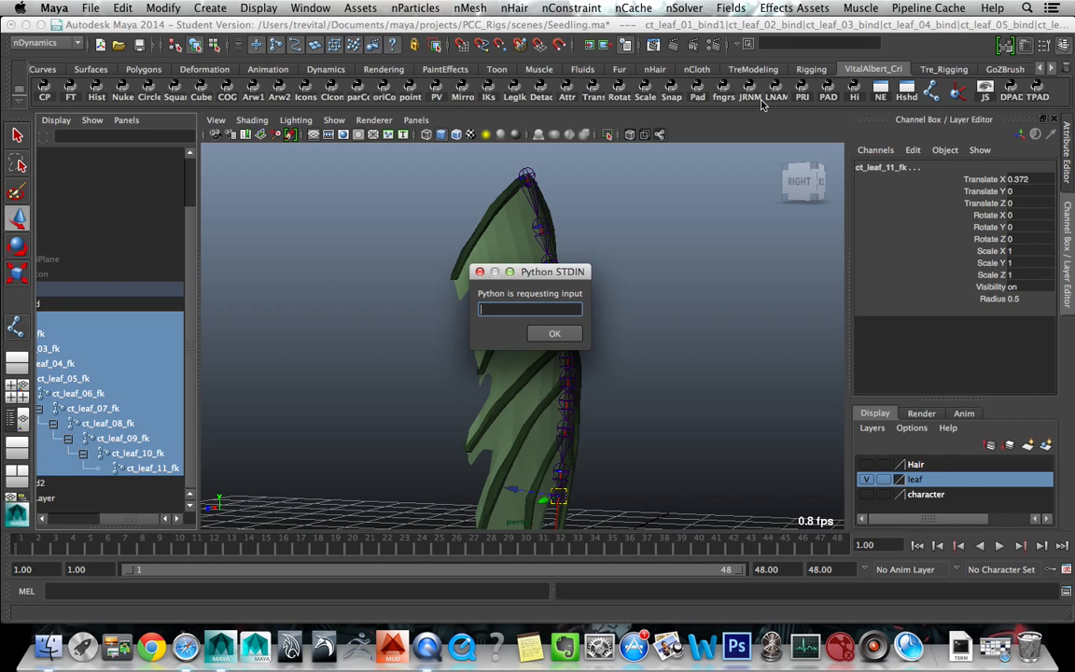
key(Return)
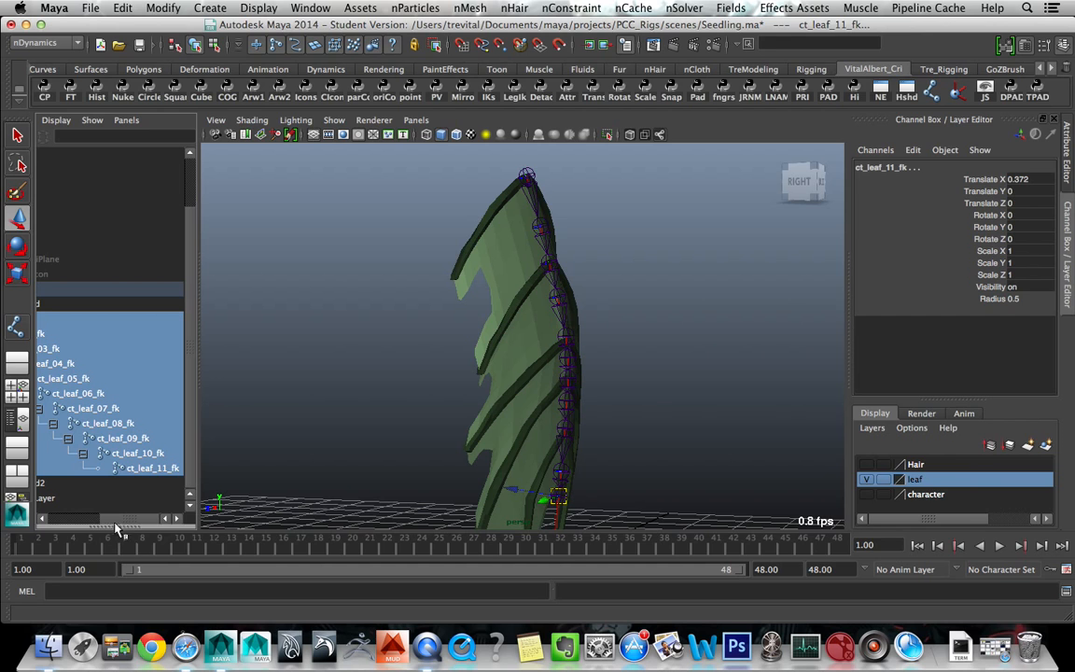
drag(120, 520, 64, 515)
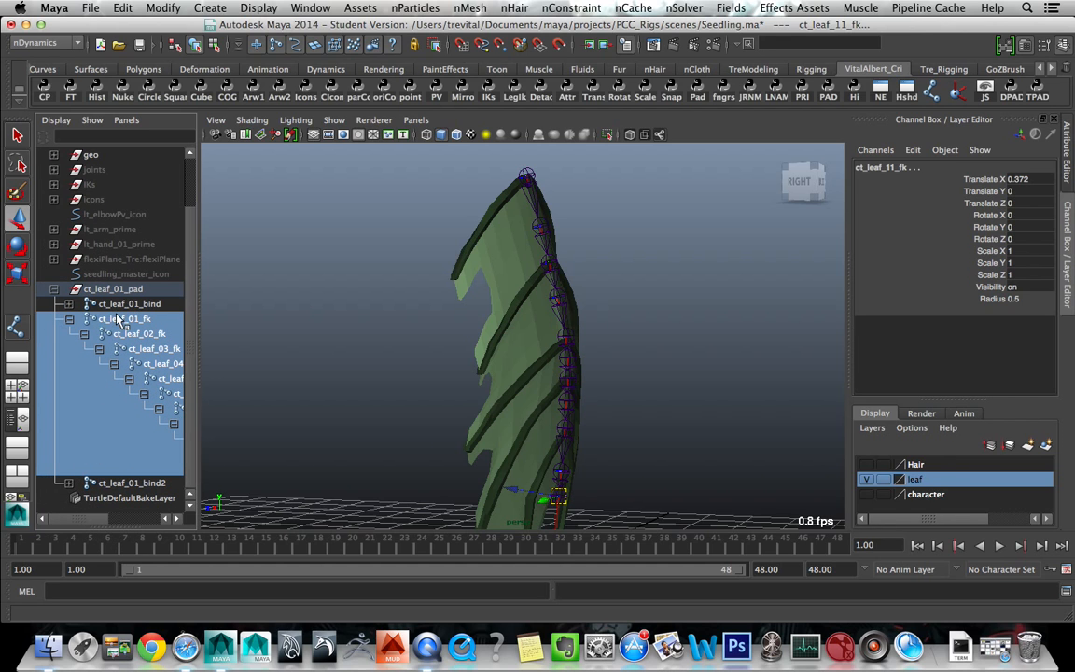
click(69, 320)
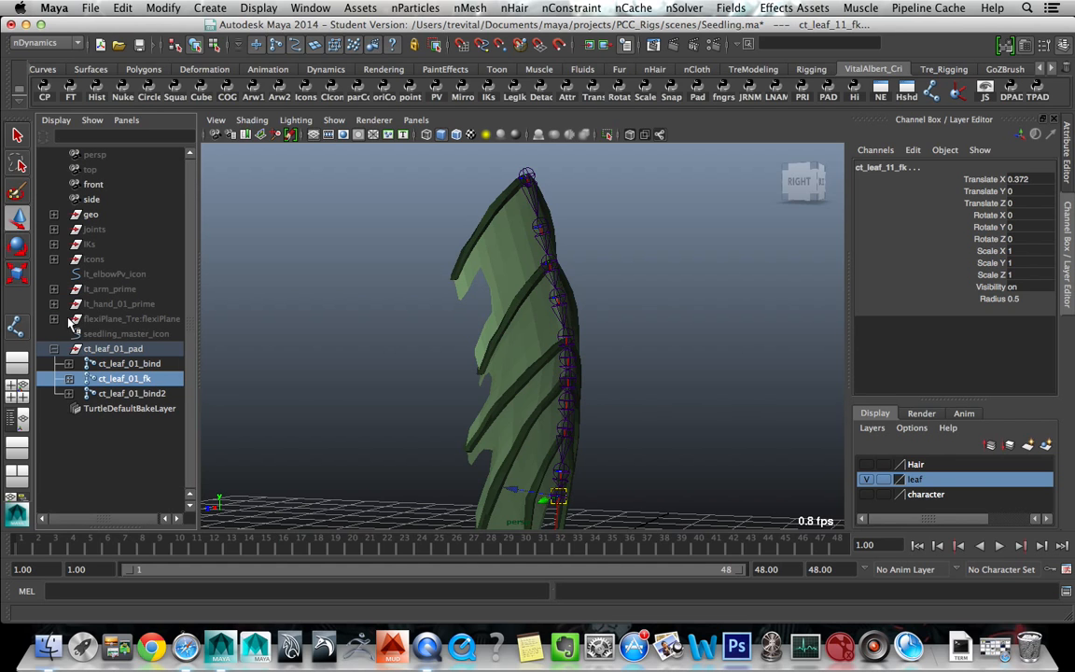
- Change the suffix of every joint in the ct_leaf_01_bind2 chain to dyn with the LNAM script and collapse the chain
click(140, 394)
shift+click(69, 393)
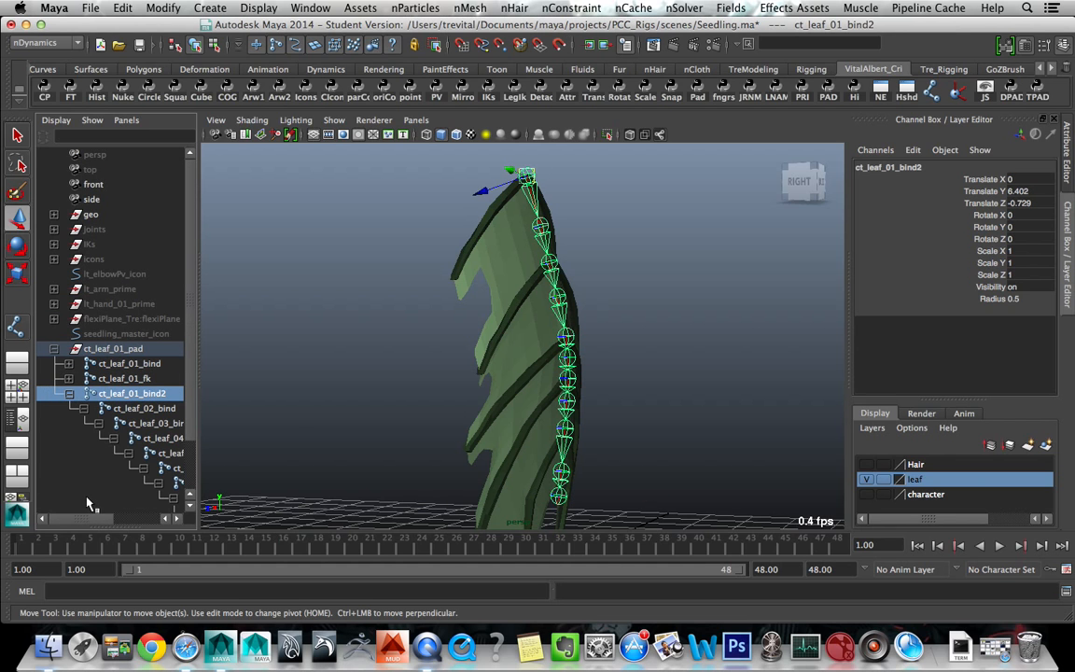
drag(87, 521, 110, 521)
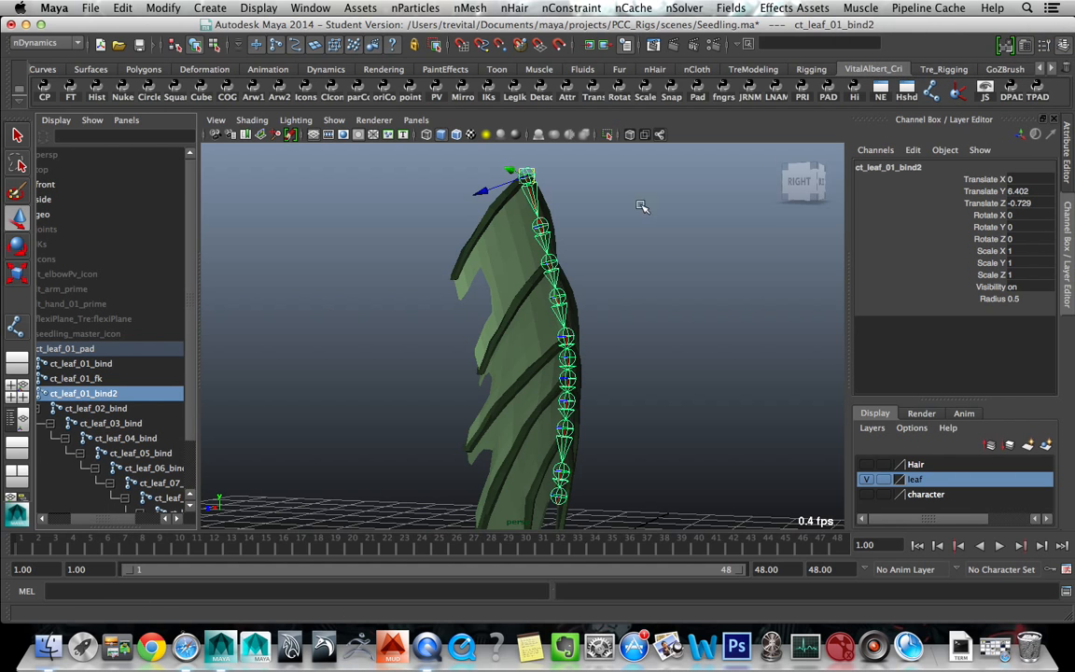
key(space)
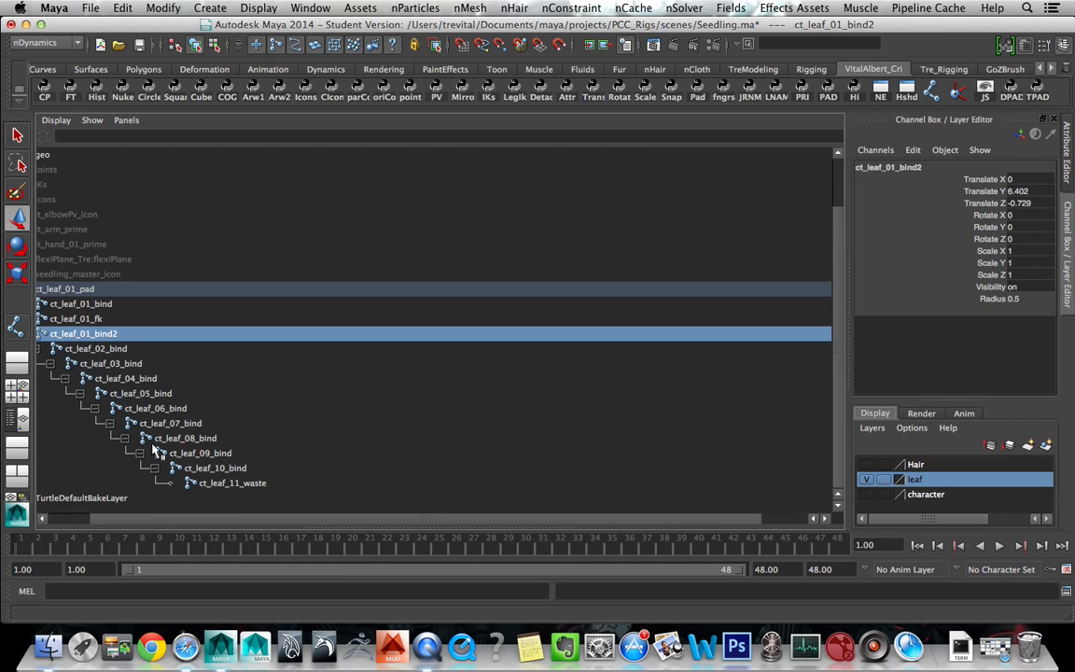
drag(199, 516, 154, 514)
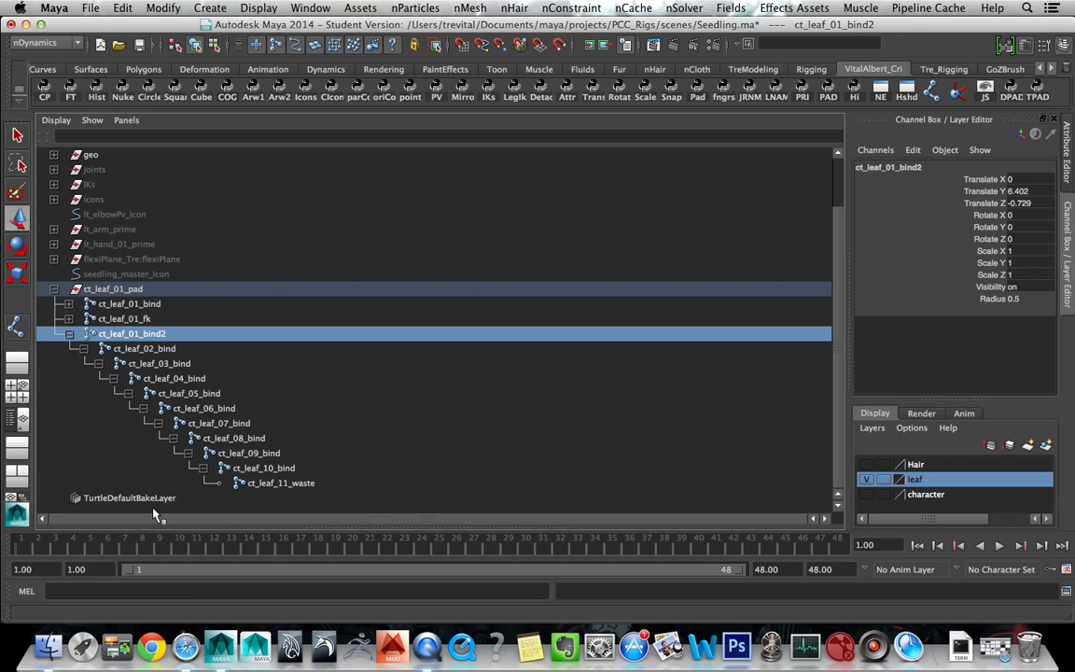
shift+click(277, 486)
key(space)
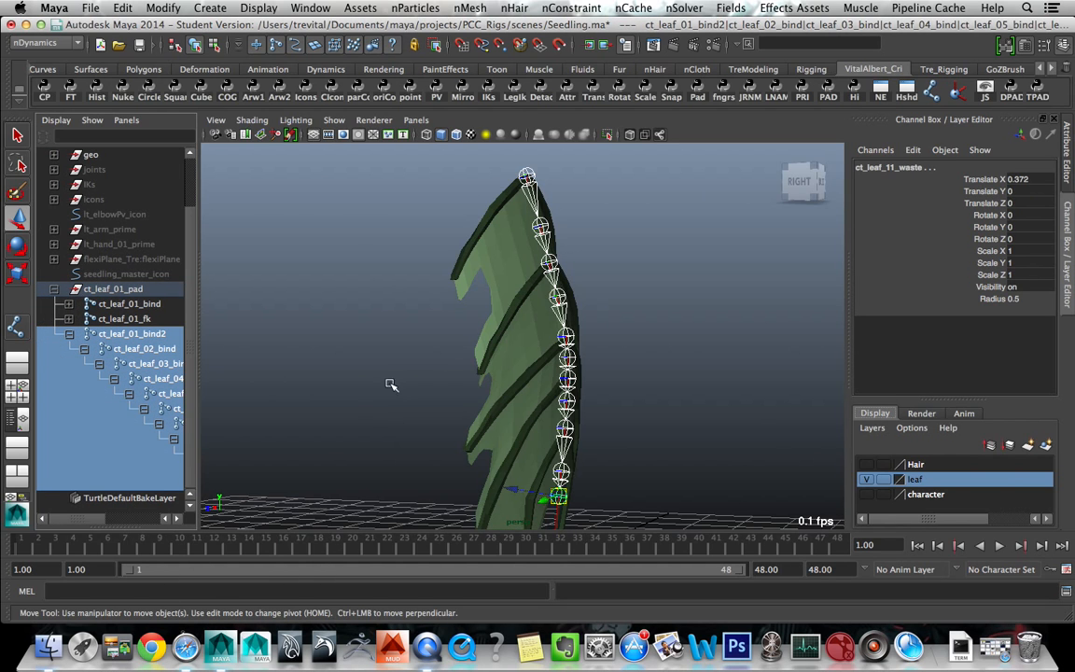
click(771, 89)
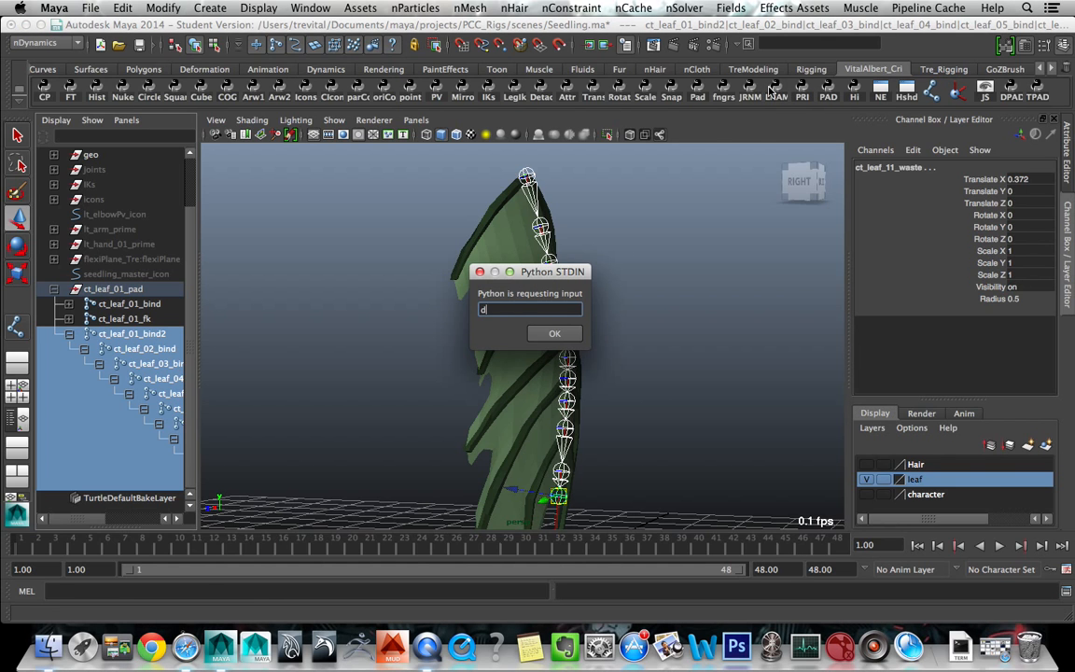
key(Return)
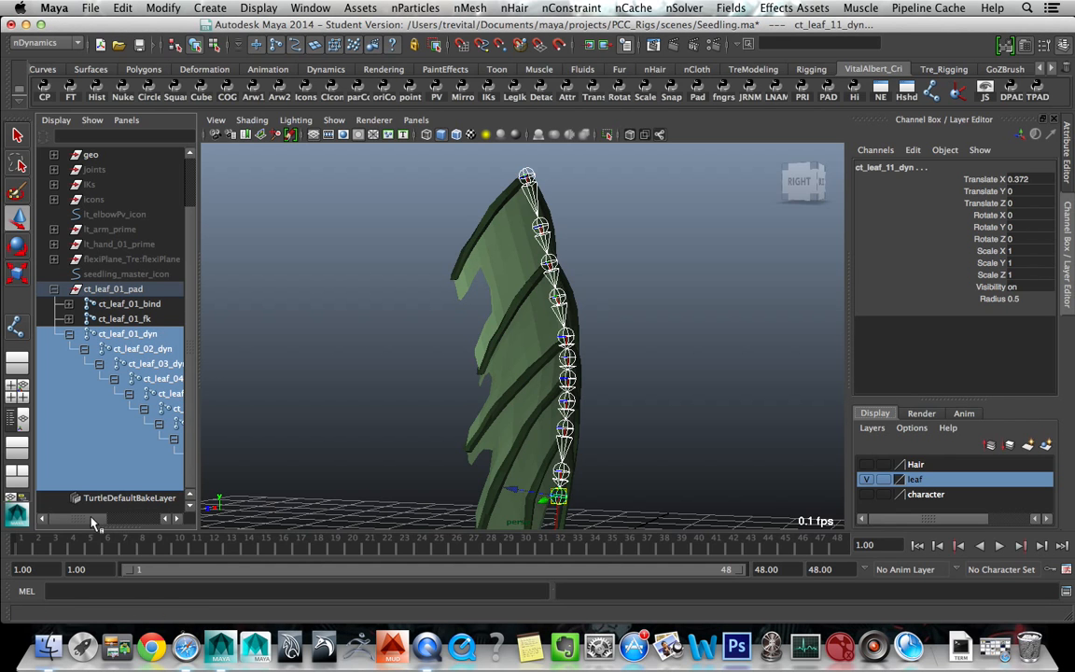
mouse_move(91, 522)
mouse_down()
mouse_move(144, 519)
mouse_move(83, 520)
mouse_up()
click(71, 333)
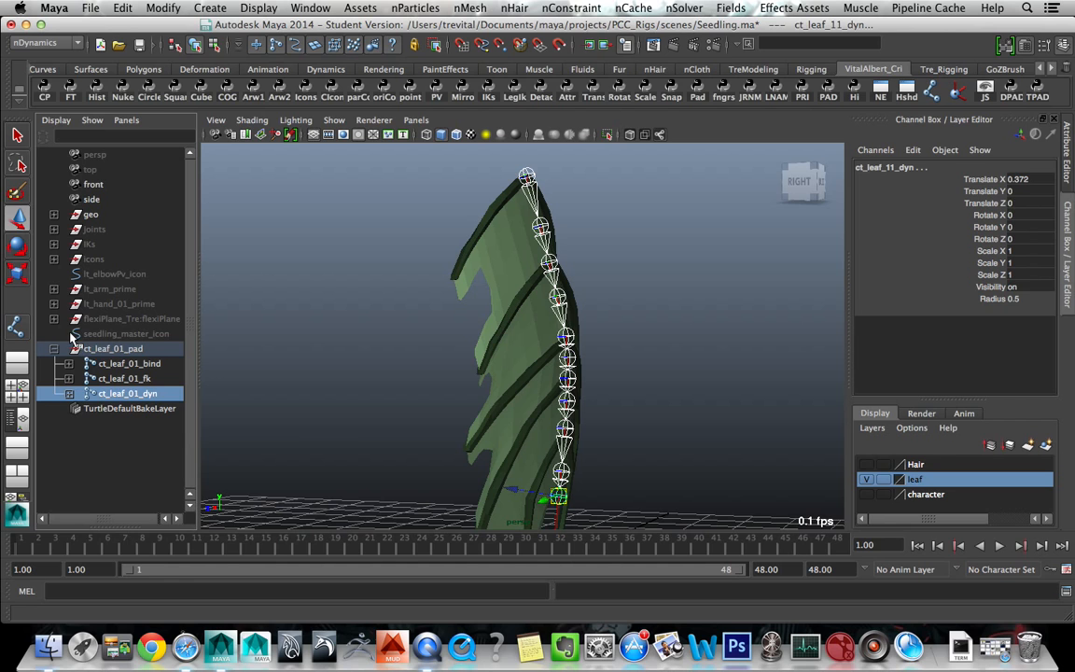
- Reorder the pad group's children so ct_leaf_01_dyn sits between ct_leaf_01_bind and ct_leaf_01_fk, and select the dyn chain
click(120, 393)
middle_drag(119, 393, 122, 373)
click(225, 379)
click(144, 378)
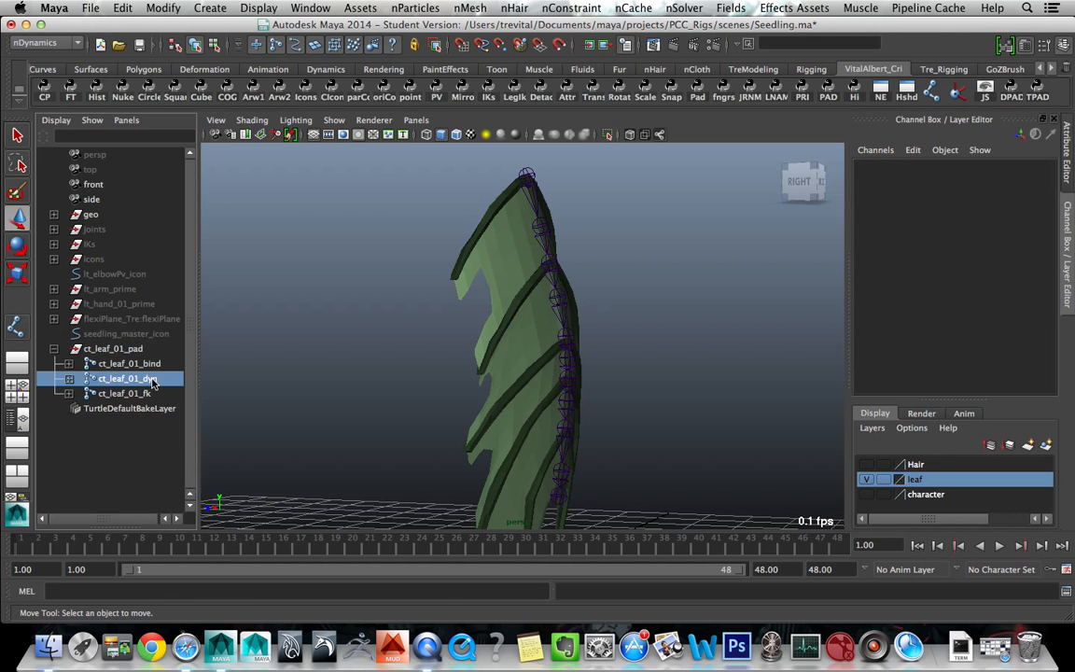
- Hide the ct_leaf_01_bind and ct_leaf_01_fk joint chains inside the ct_leaf_01_pad group
click(144, 364)
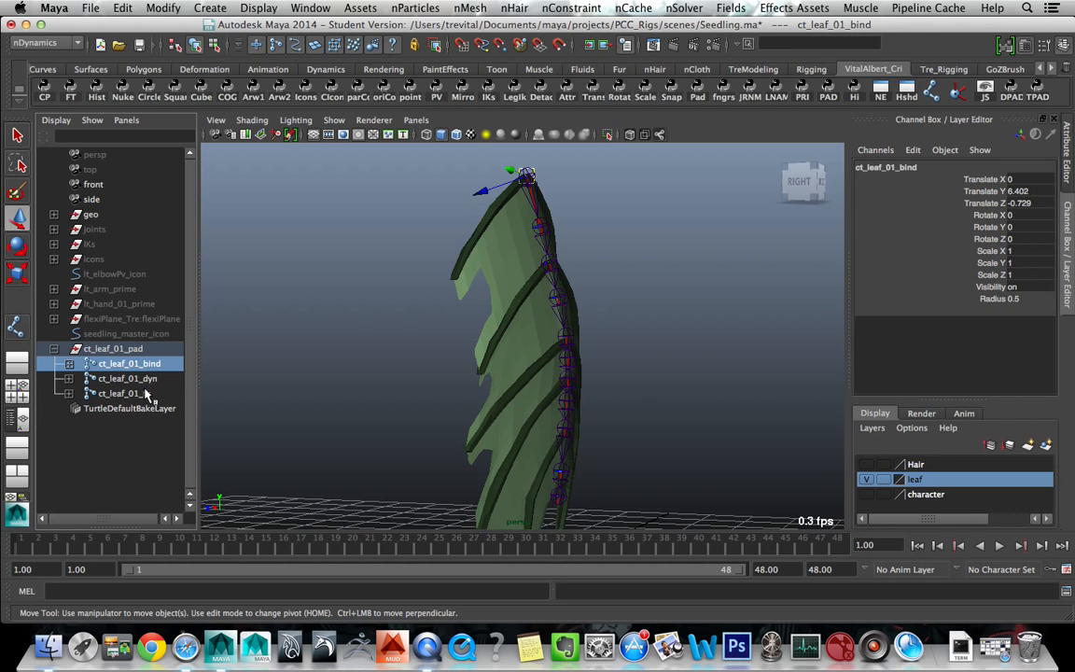
ctrl+click(146, 393)
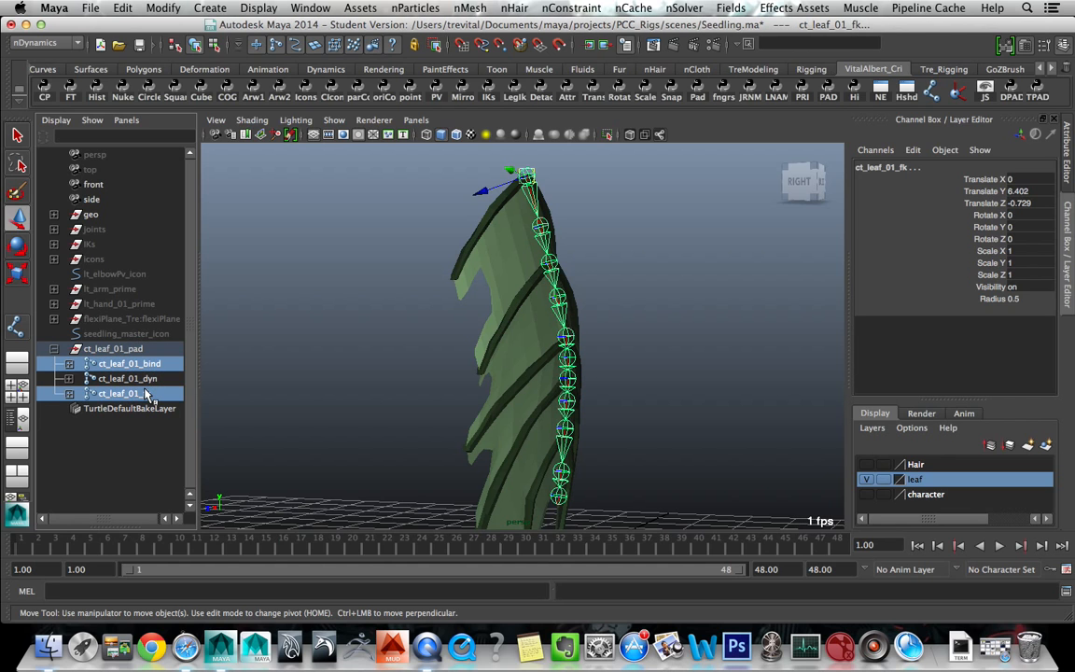
key(ctrl+h)
click(147, 377)
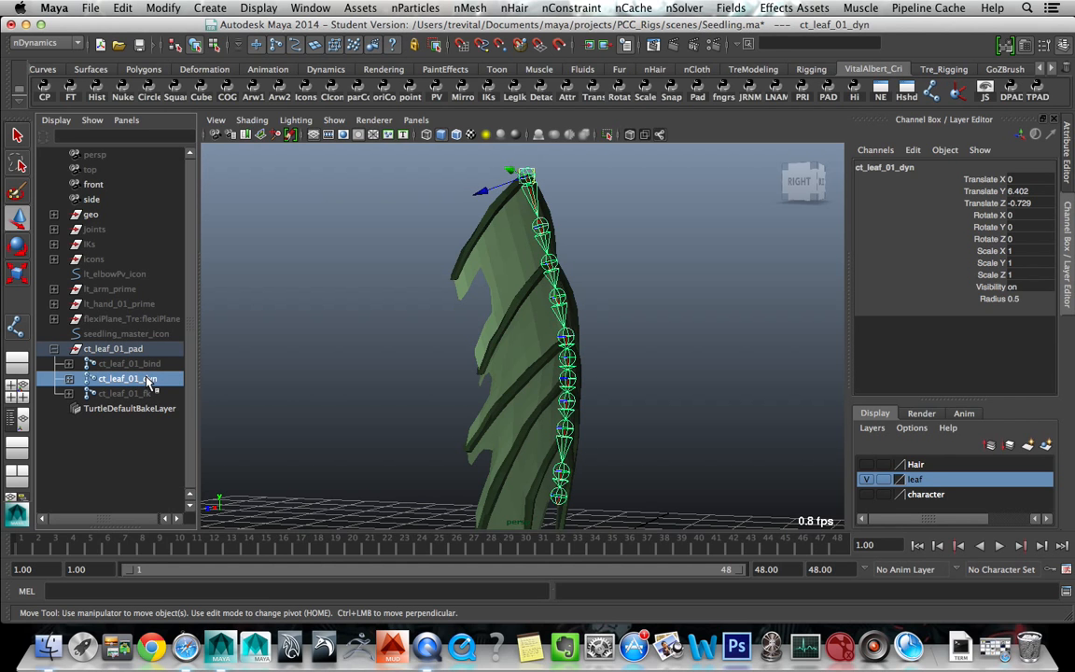
alt+drag(404, 365, 309, 357)
click(291, 334)
click(117, 378)
click(328, 347)
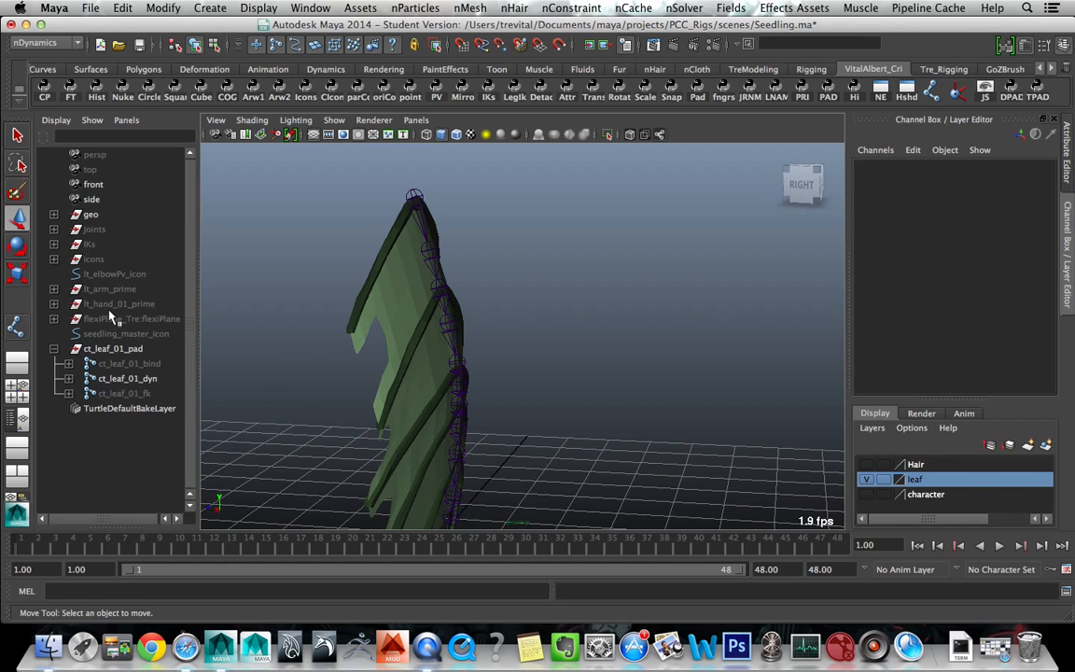
- Group all nodes from geo through seedling_master_icon as Seedling and place the group above ct_leaf_01_pad in the hierarchy
click(119, 333)
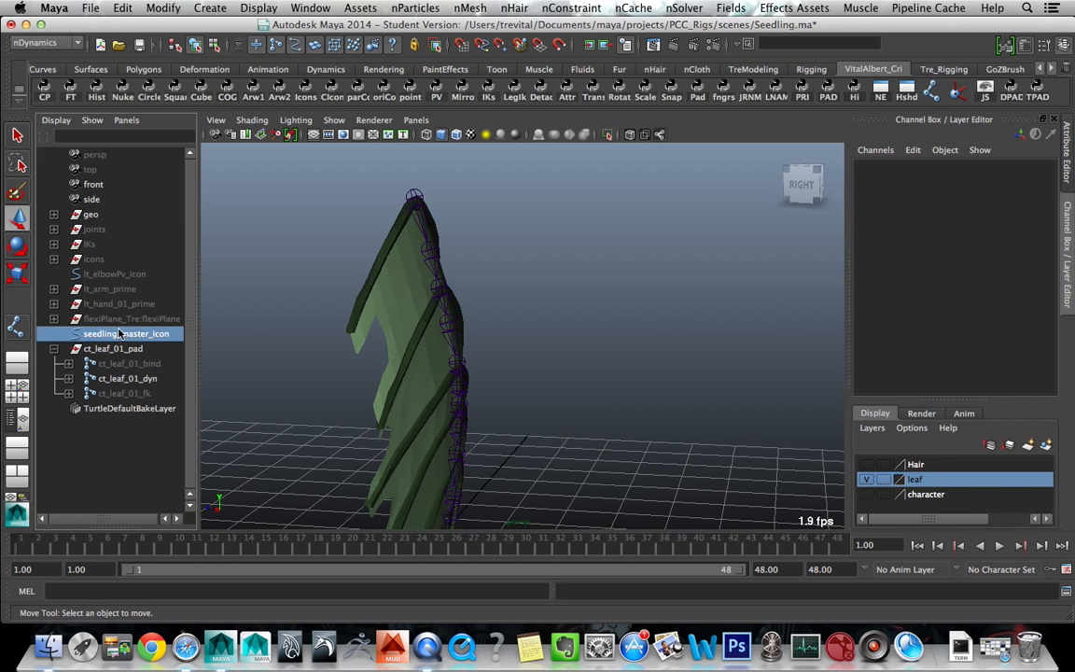
shift+click(108, 216)
key(ctrl+g)
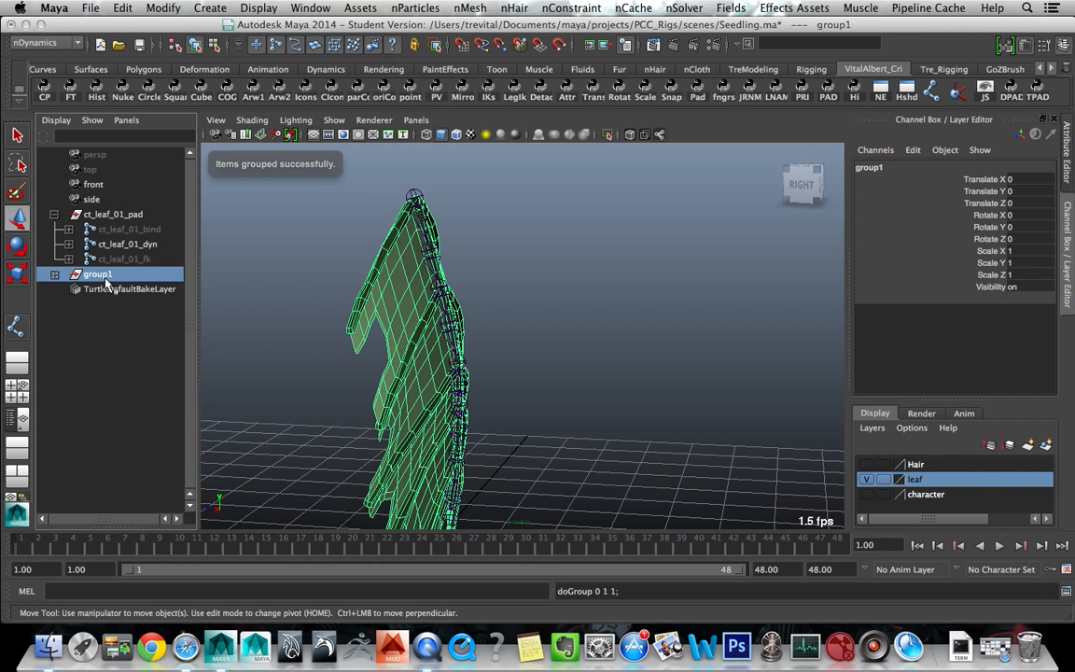
double_click(98, 273)
text(Seedling)
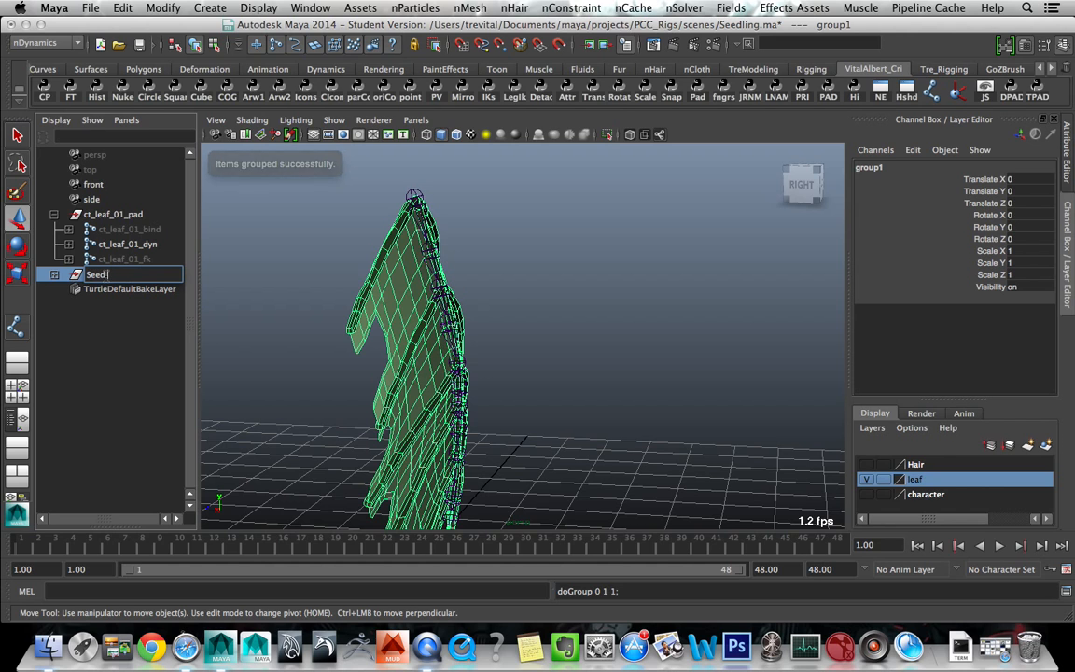
key(Return)
middle_drag(107, 280, 98, 183)
click(110, 229)
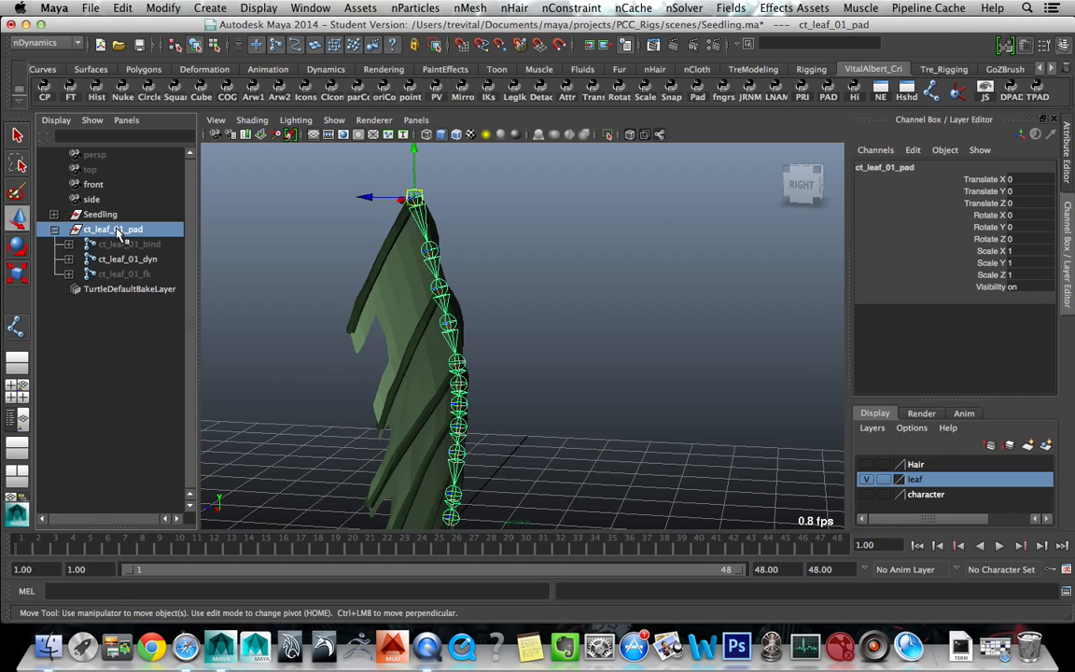
alt+drag(390, 264, 360, 237)
key(q)
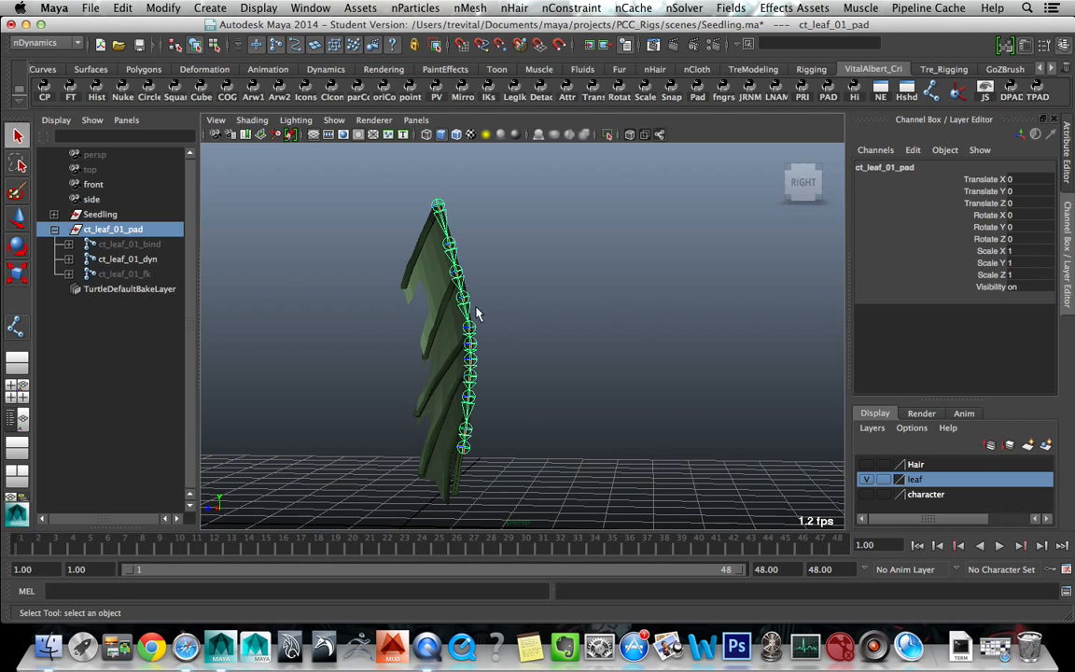
scroll(498, 363, up, 5)
scroll(497, 362, down, 5)
click(504, 364)
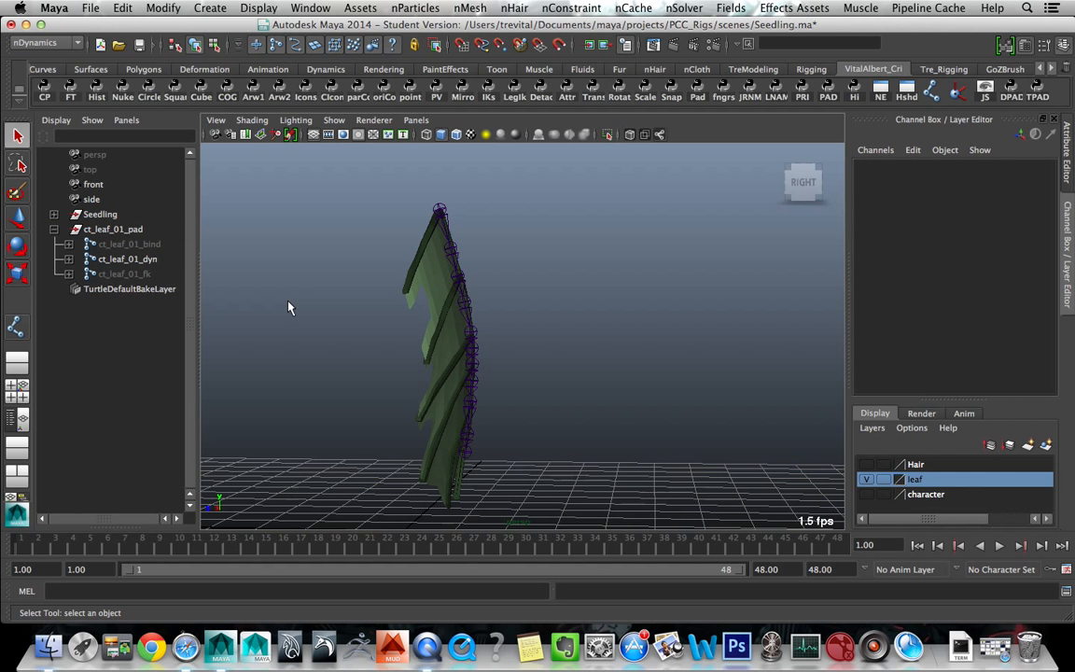
- Turn off the visibility of the leaf display layer and clear the selection
click(102, 260)
scroll(283, 279, up, 3)
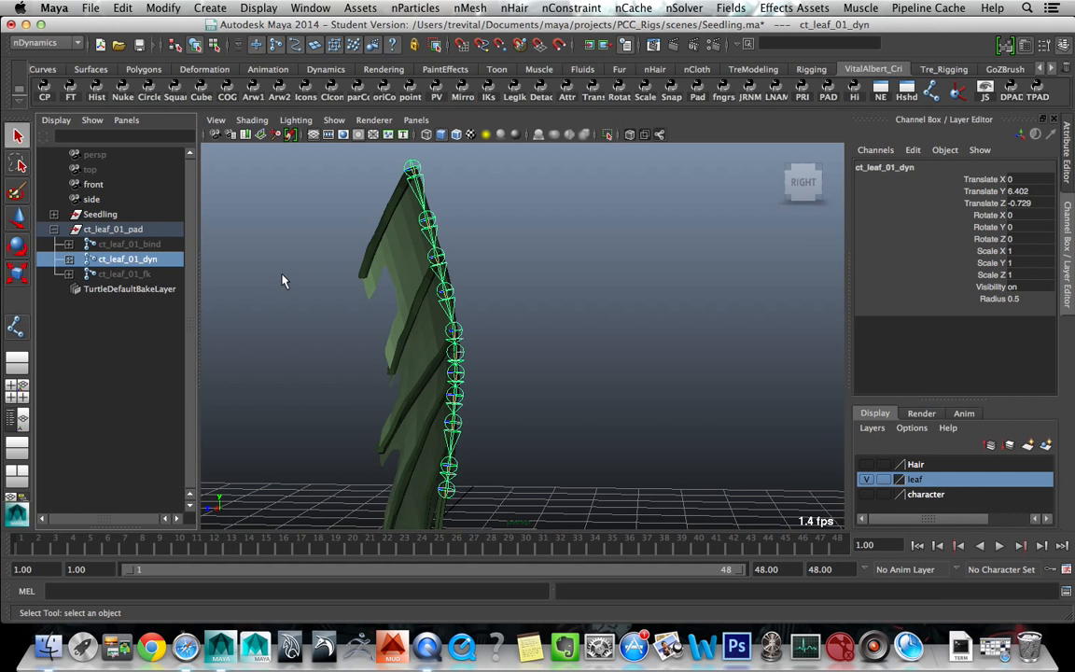
alt+drag(284, 278, 608, 362)
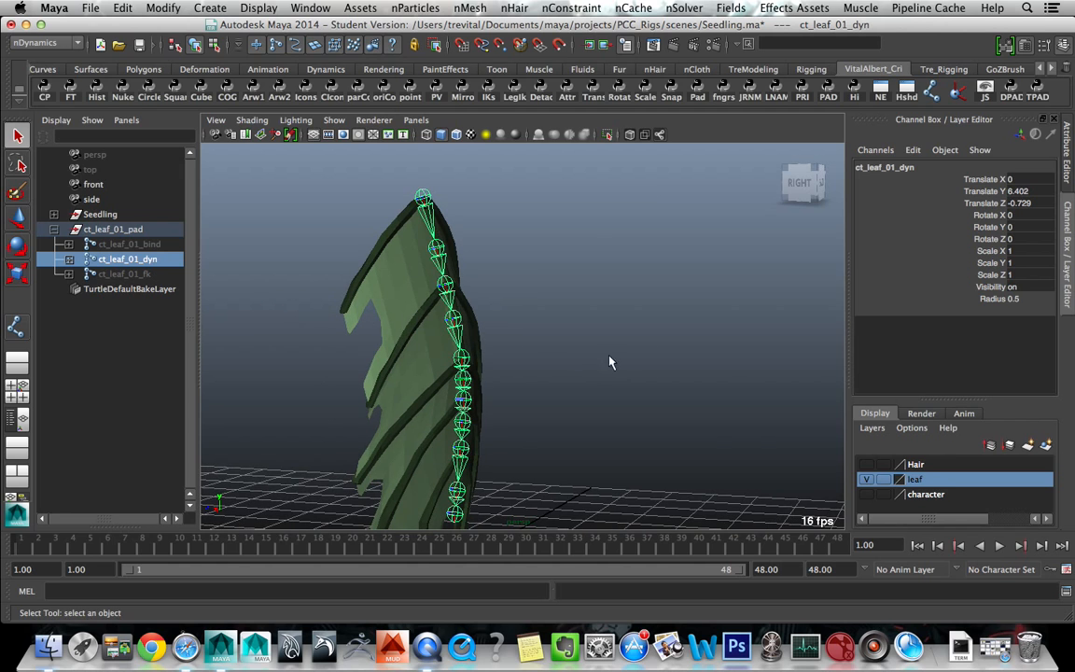
click(866, 479)
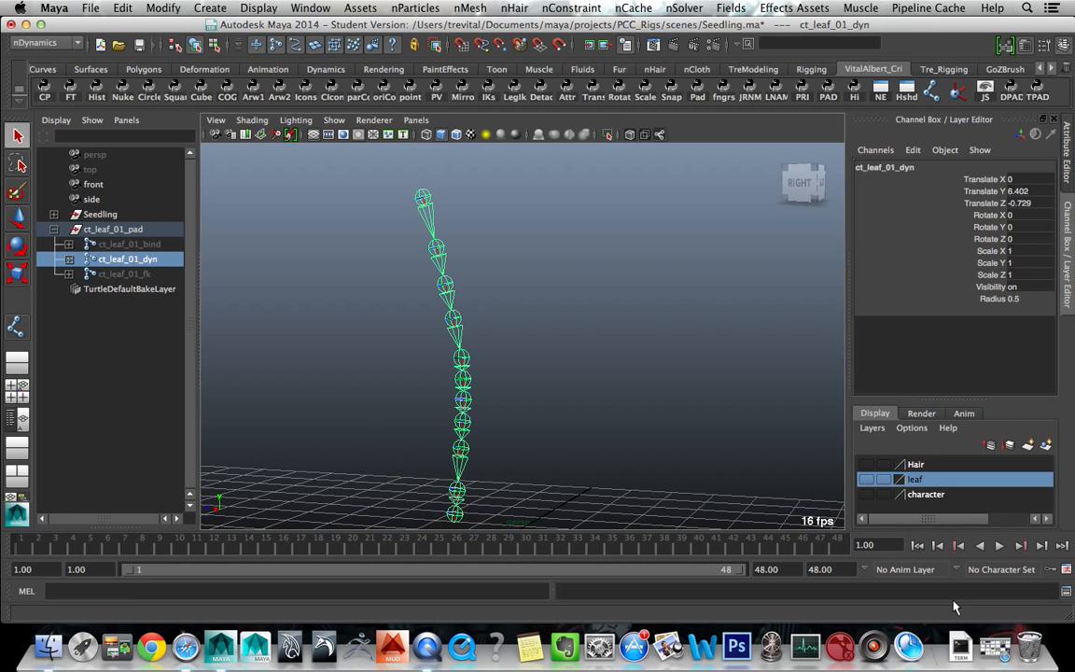
click(980, 603)
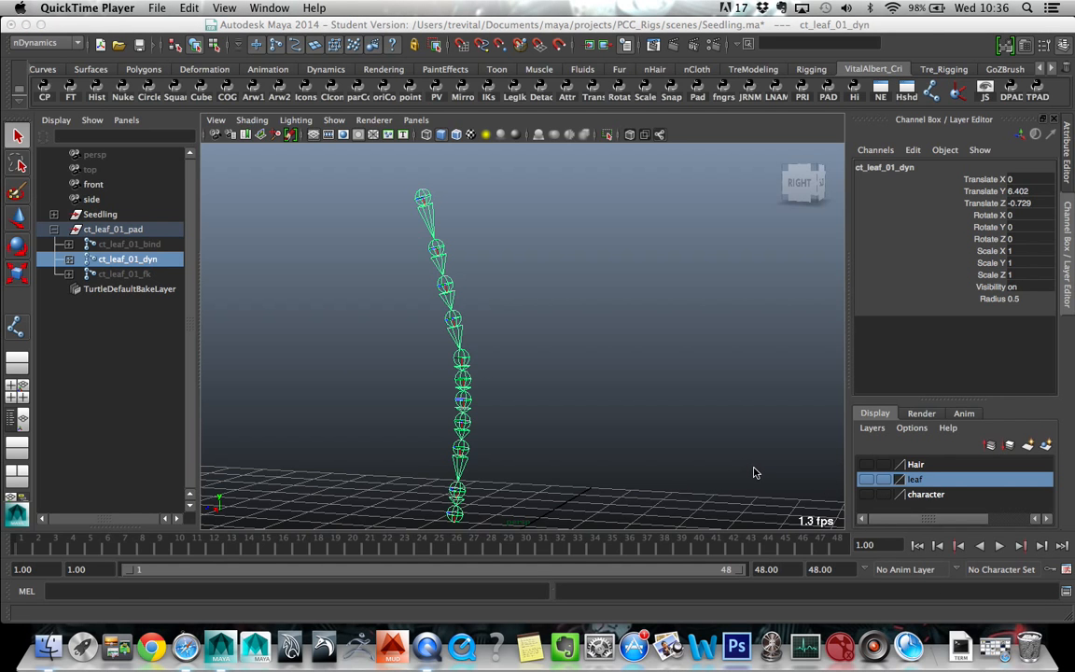
click(578, 311)
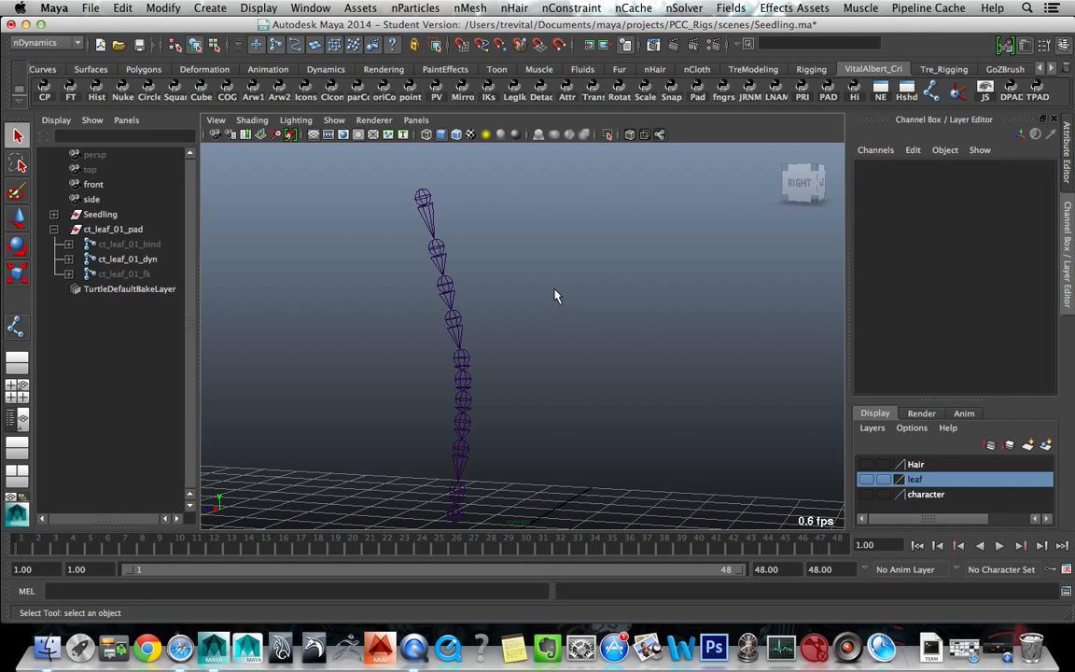
- Activate the CV Curve Tool and check its curve degree in the tool settings
key(space)
click(458, 234)
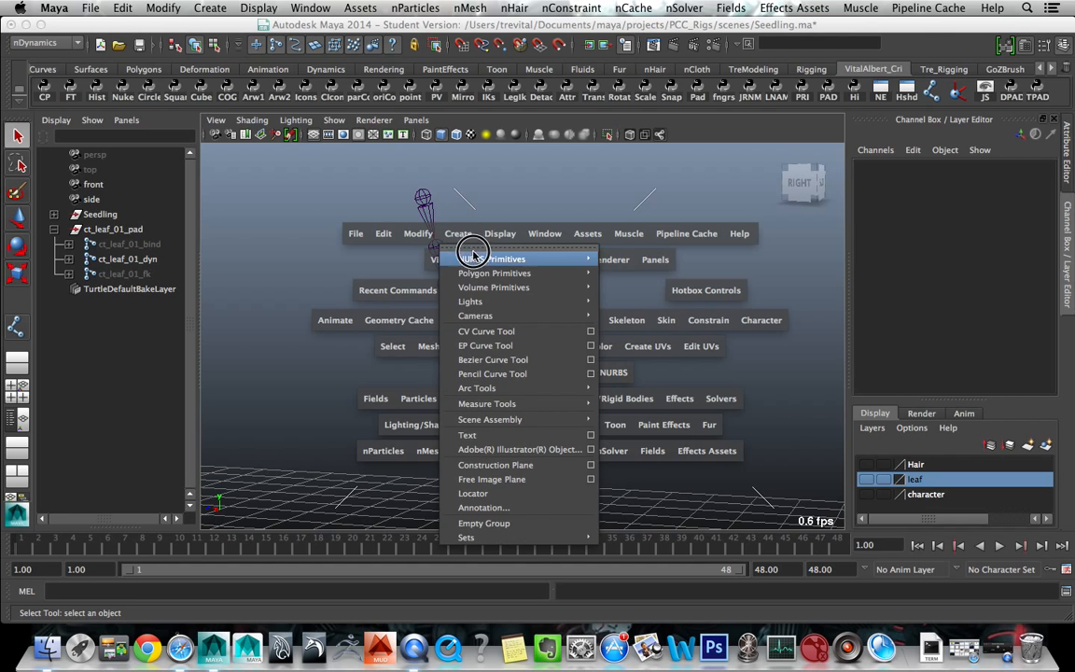
click(495, 331)
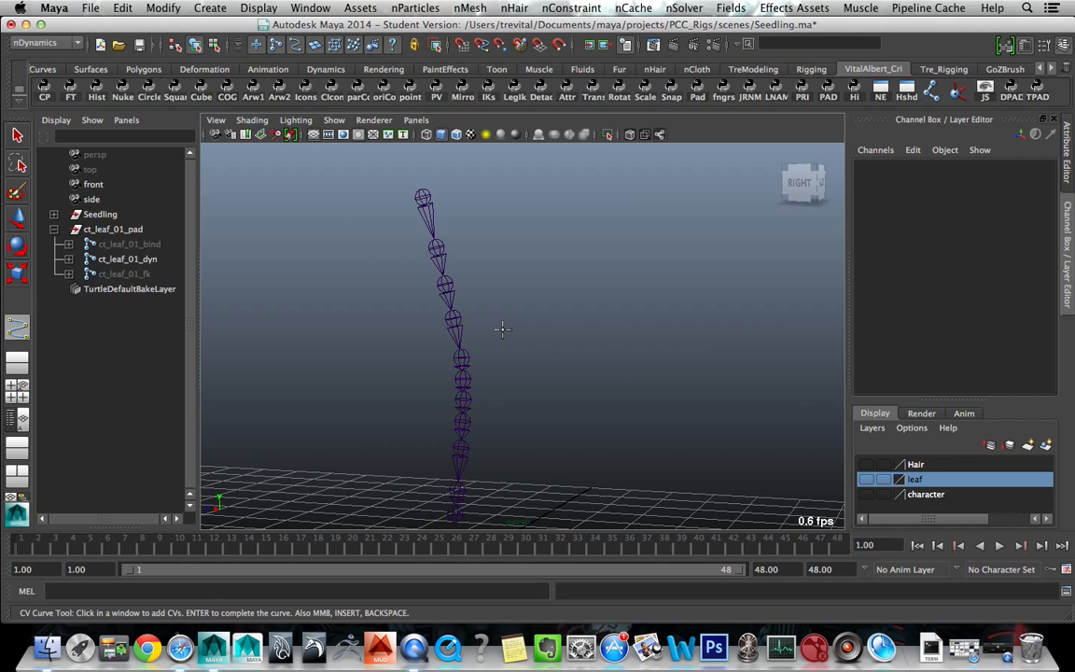
double_click(18, 327)
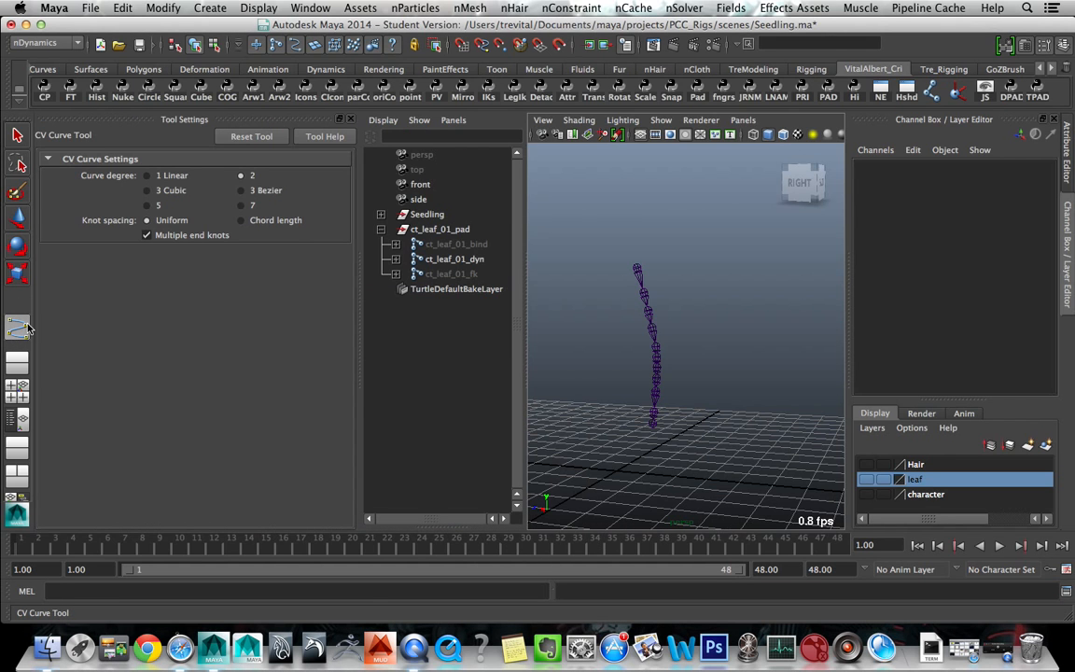
click(350, 119)
mouse_move(410, 240)
alt+middle_down()
mouse_move(398, 199)
mouse_move(397, 223)
alt+middle_up()
scroll(400, 224, down, 3)
- Walk through the joints of the ct_leaf_01_dyn chain from the root downward and back up to examine their order
key(q)
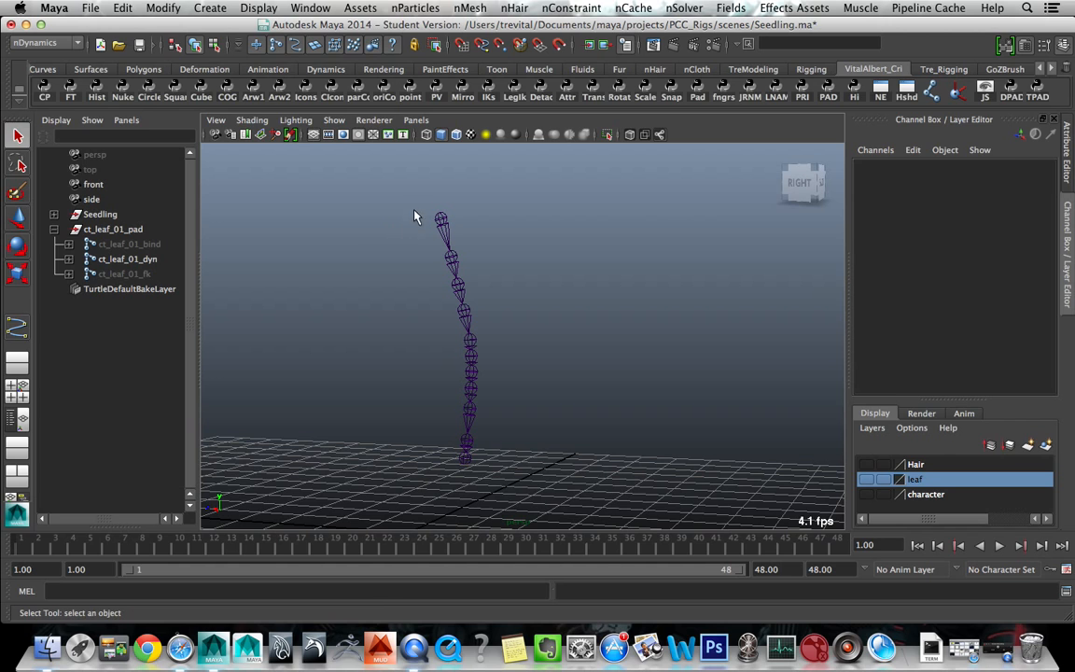
click(441, 221)
key(Down)
key(Down)
key(Down)
key(Down)
key(Down)
key(Down)
key(Down)
key(Down)
key(Down)
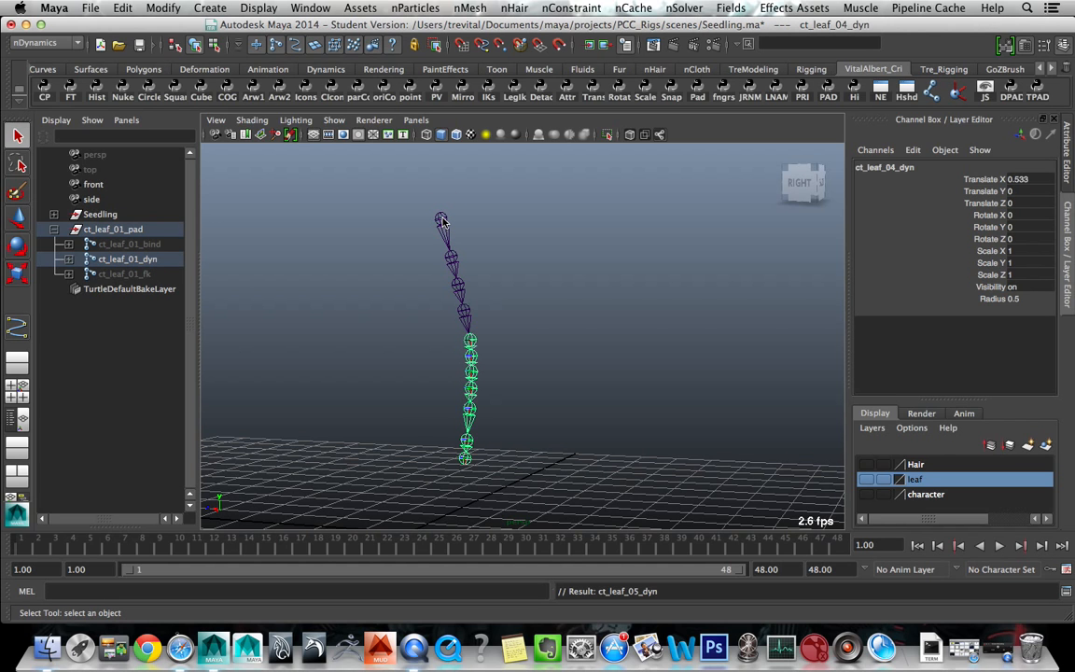
key(Up)
key(Up)
key(Up)
key(Up)
key(Up)
key(Up)
key(Up)
key(Up)
key(Up)
click(482, 228)
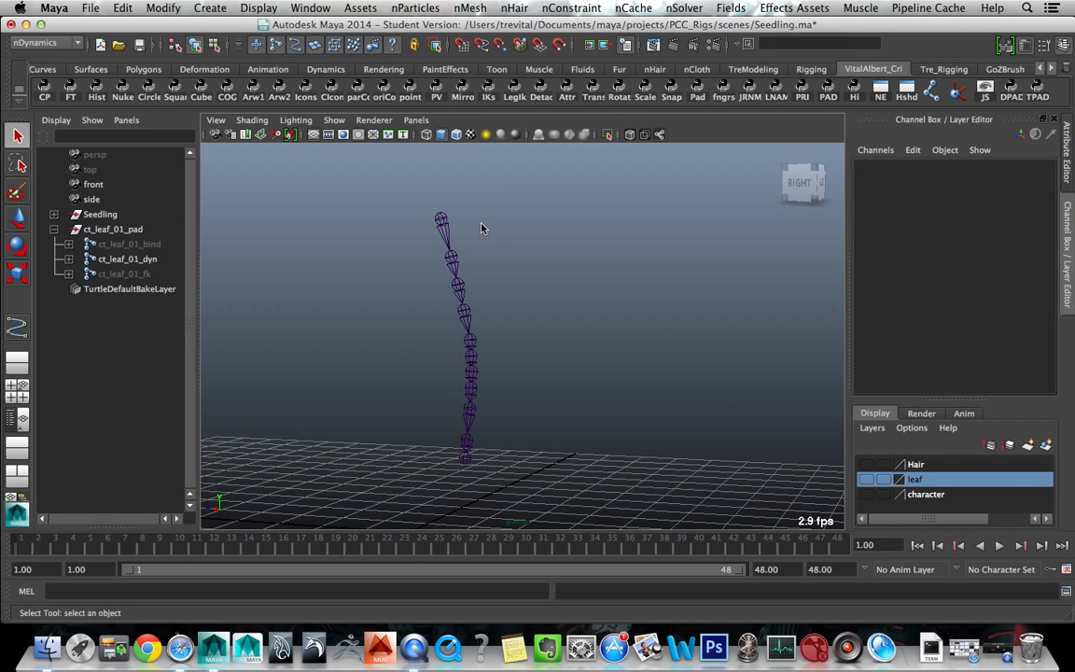
- Draw a CV curve down the ct_leaf_01_dyn chain, snapping one CV to each joint from root to tip
key(y)
alt+middle_drag(474, 224, 487, 229)
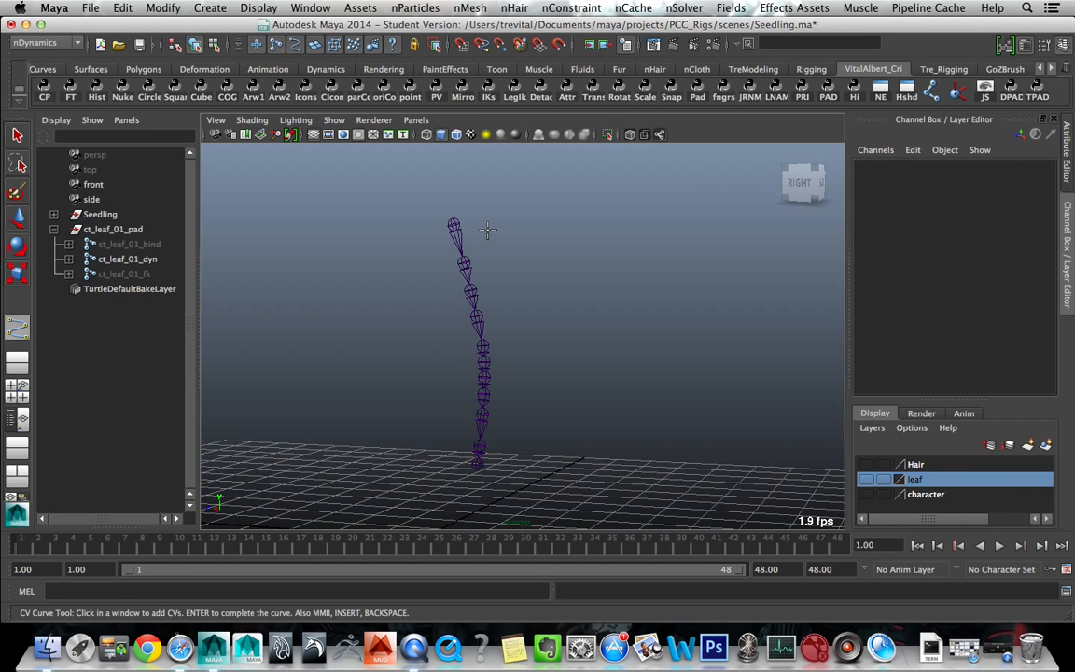
click(481, 222)
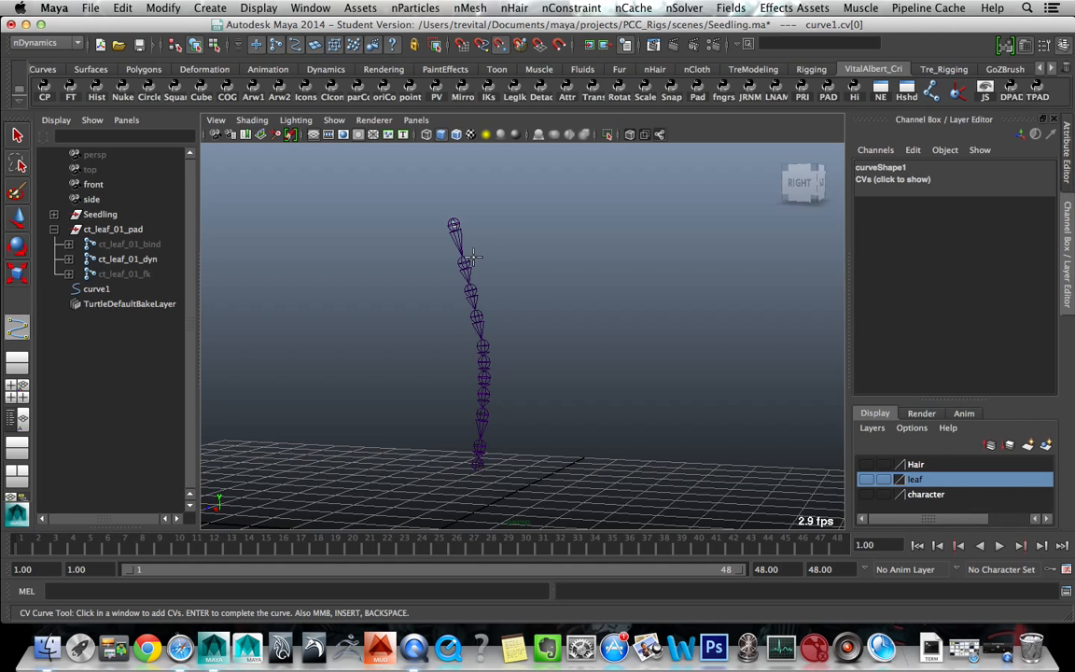
click(480, 272)
click(476, 292)
click(493, 320)
click(492, 344)
click(492, 359)
click(493, 371)
click(492, 390)
click(495, 418)
click(486, 452)
key(Return)
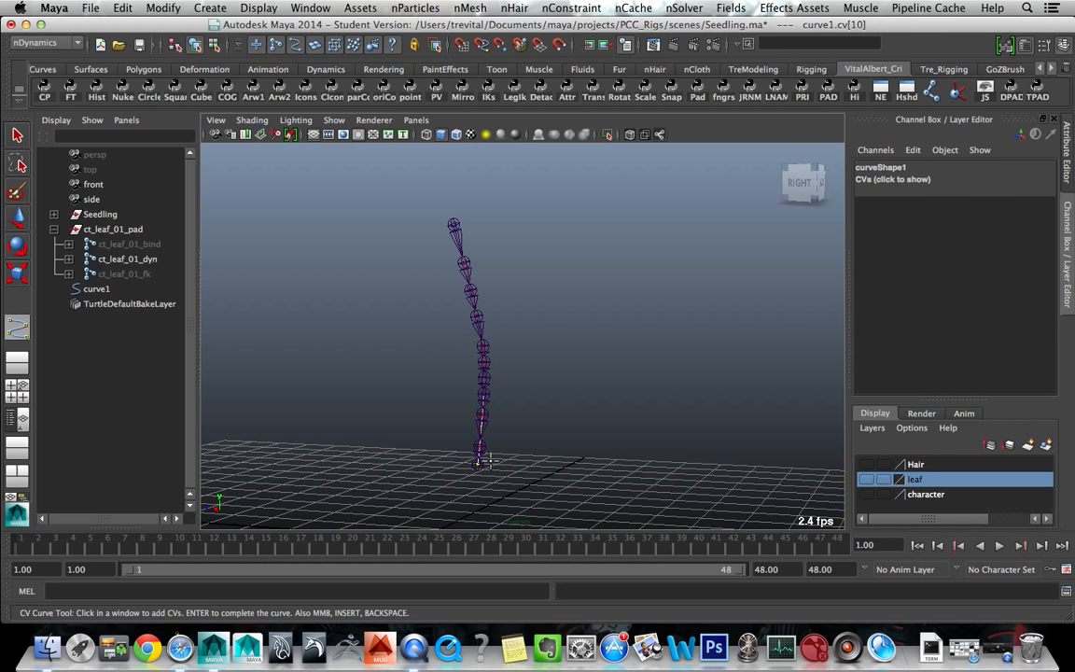
- Rename the new curve along the dyn chain as ct_leaf_crv
double_click(96, 289)
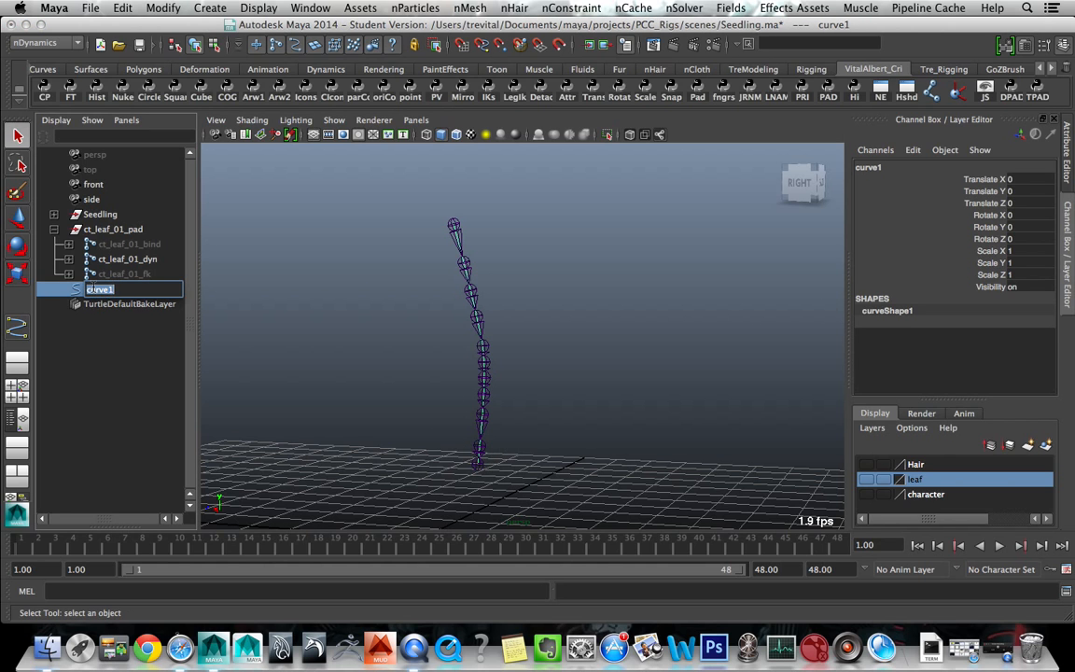
text(ct)
text(_leaf_crv)
key(Return)
click(310, 291)
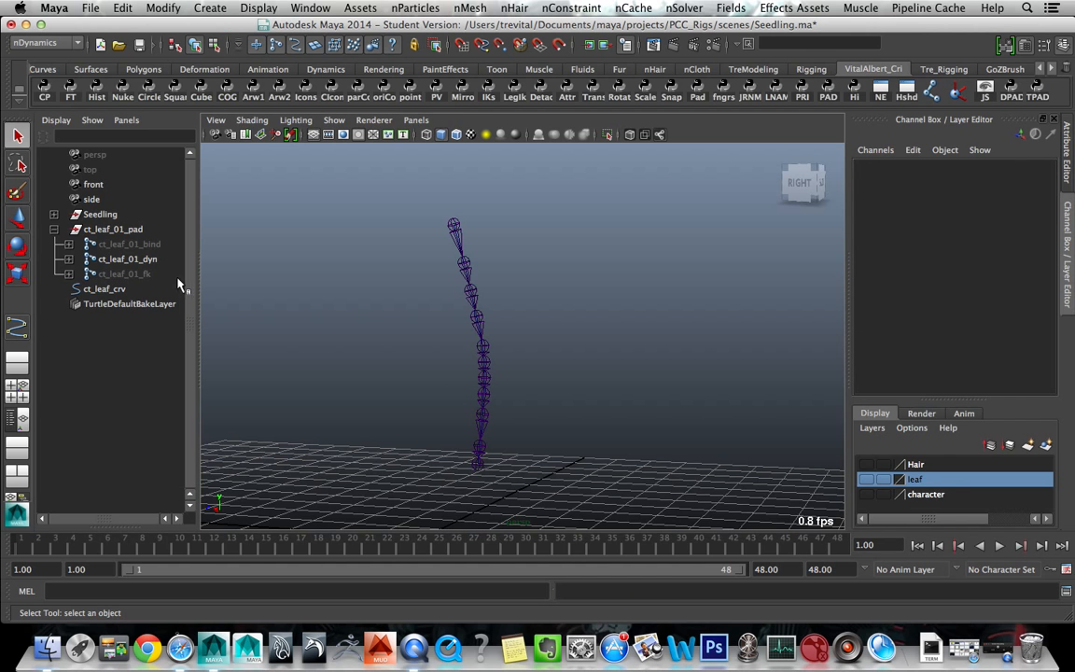
- Make ct_leaf_crv dynamic with nHair, using NURBS curves output, attached curves and exact shape match
click(108, 289)
alt+drag(301, 284, 307, 307)
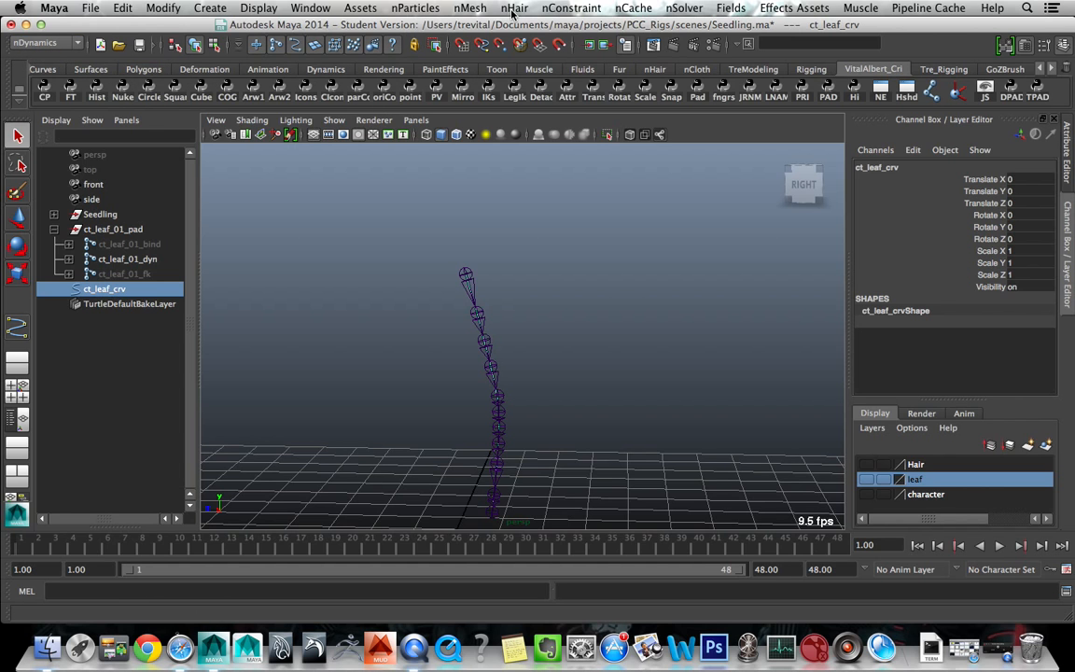
click(462, 8)
mouse_move(514, 9)
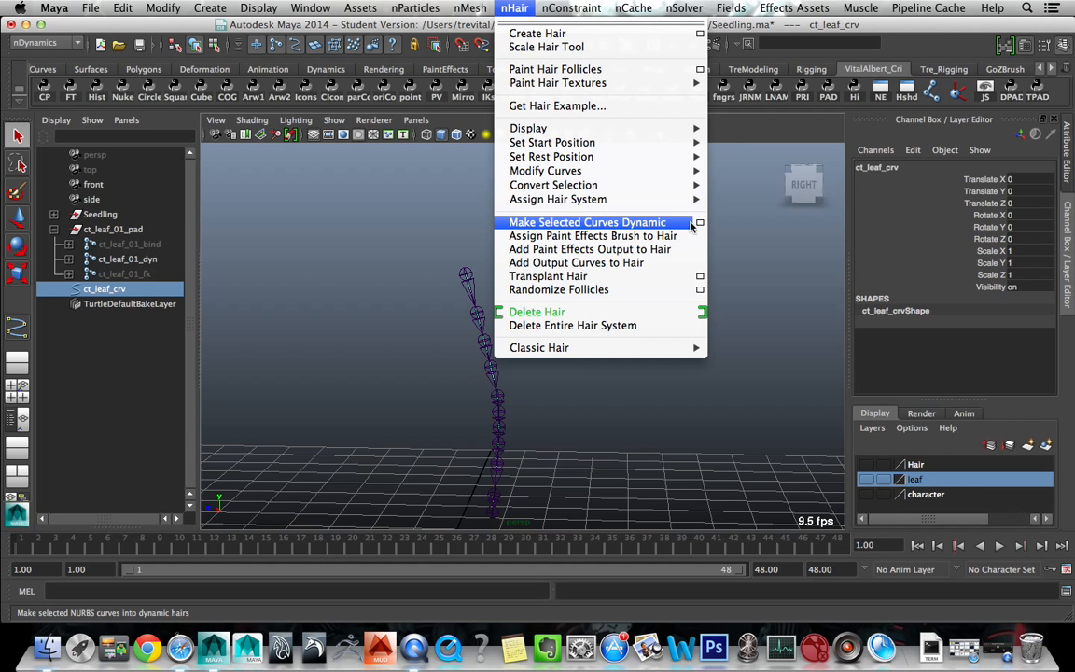
click(692, 223)
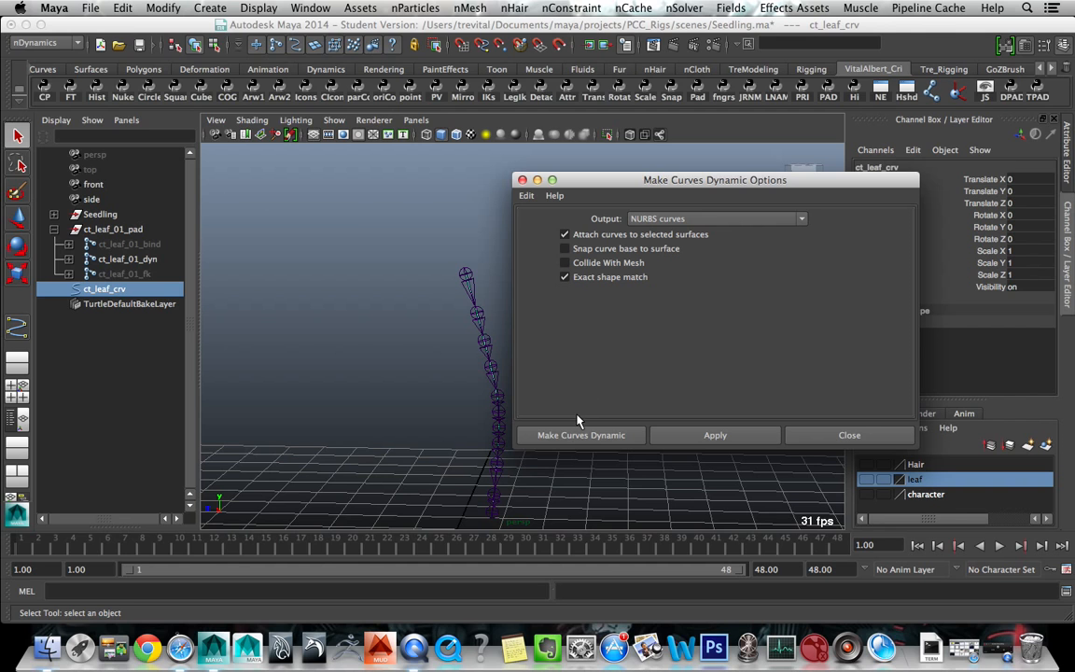
click(578, 432)
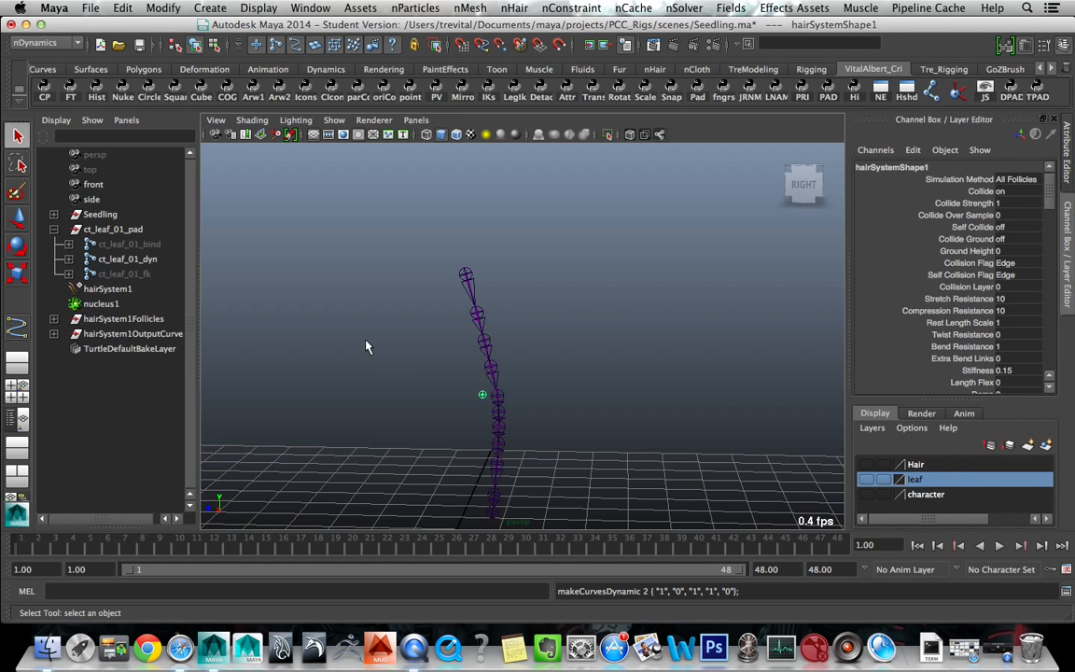
- Examine the hair system, nucleus, follicles and output curves nodes, and expand the follicles and output curves groups
click(107, 288)
click(102, 303)
click(131, 318)
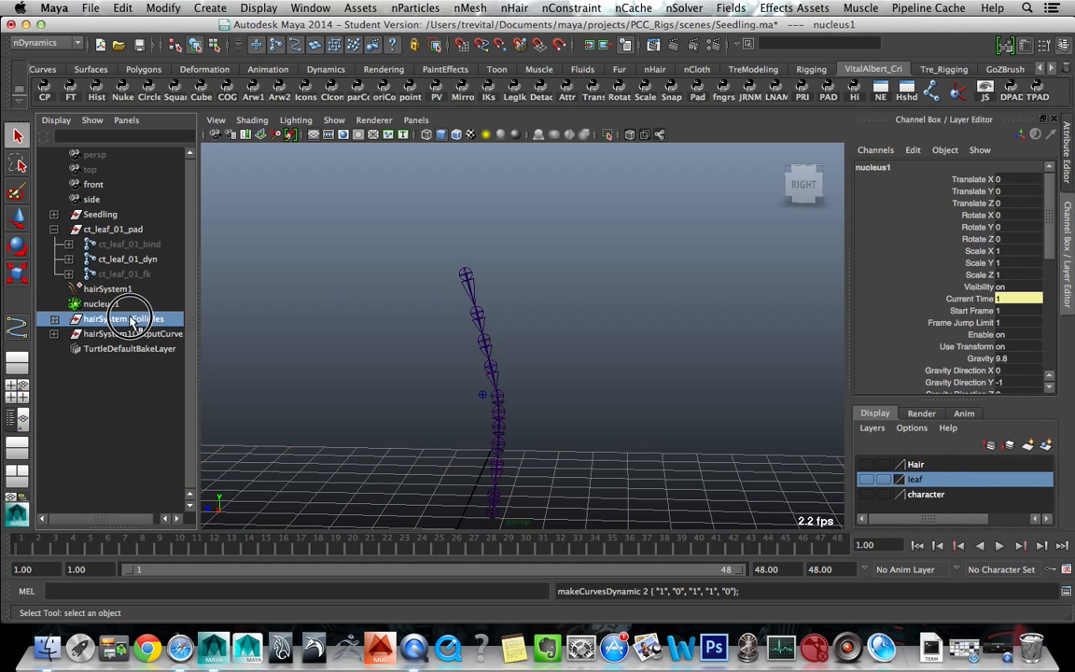
click(142, 333)
click(143, 321)
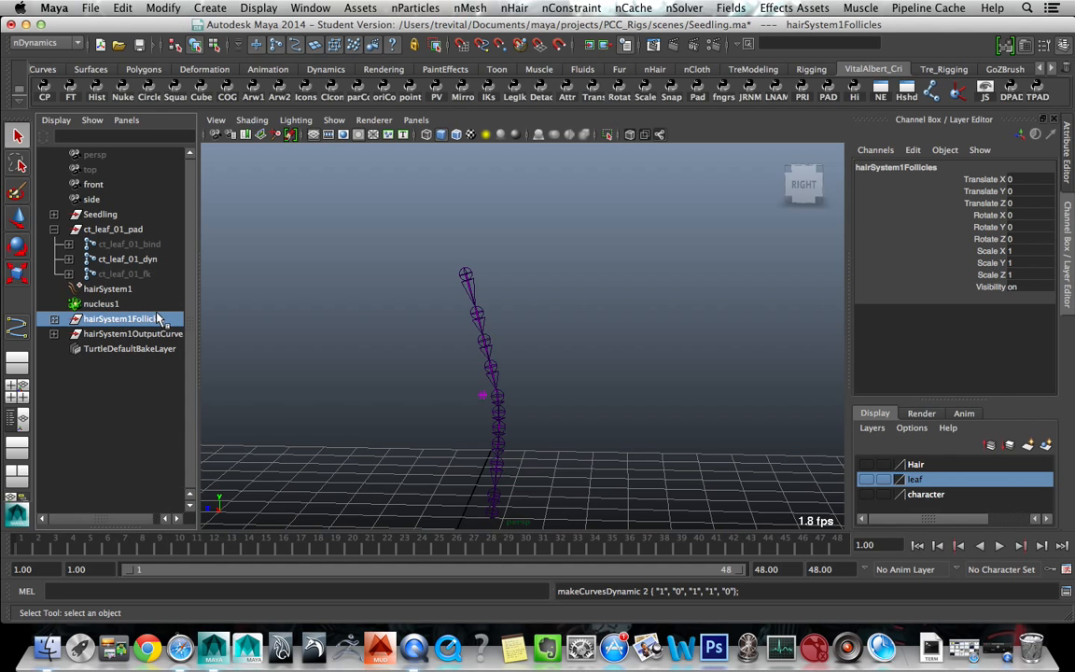
click(112, 289)
click(104, 304)
click(130, 333)
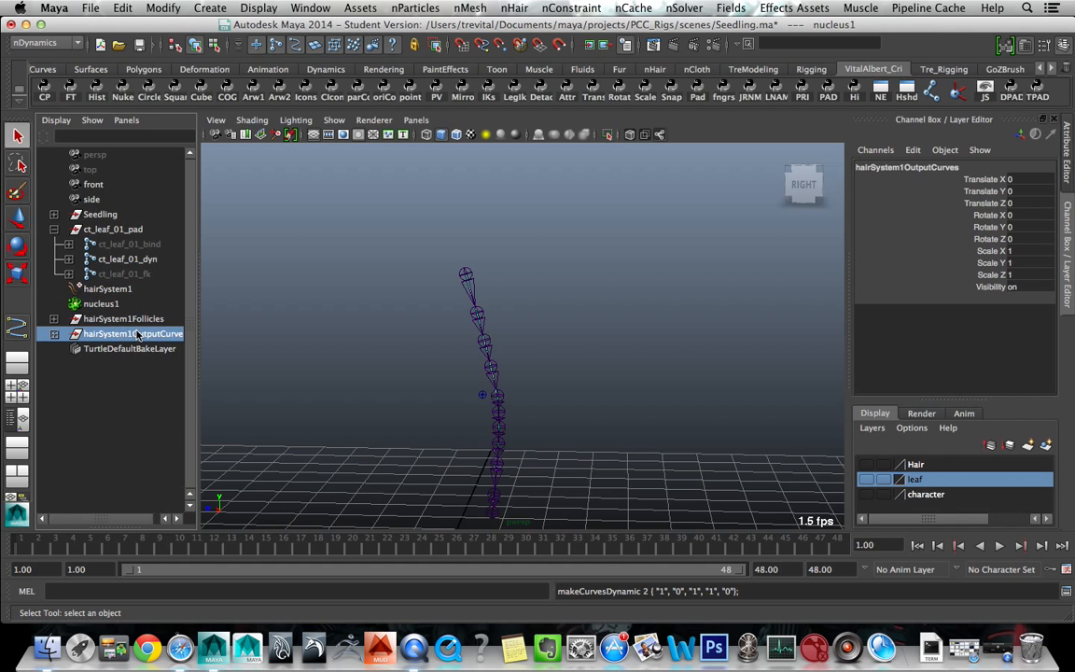
click(121, 319)
click(54, 319)
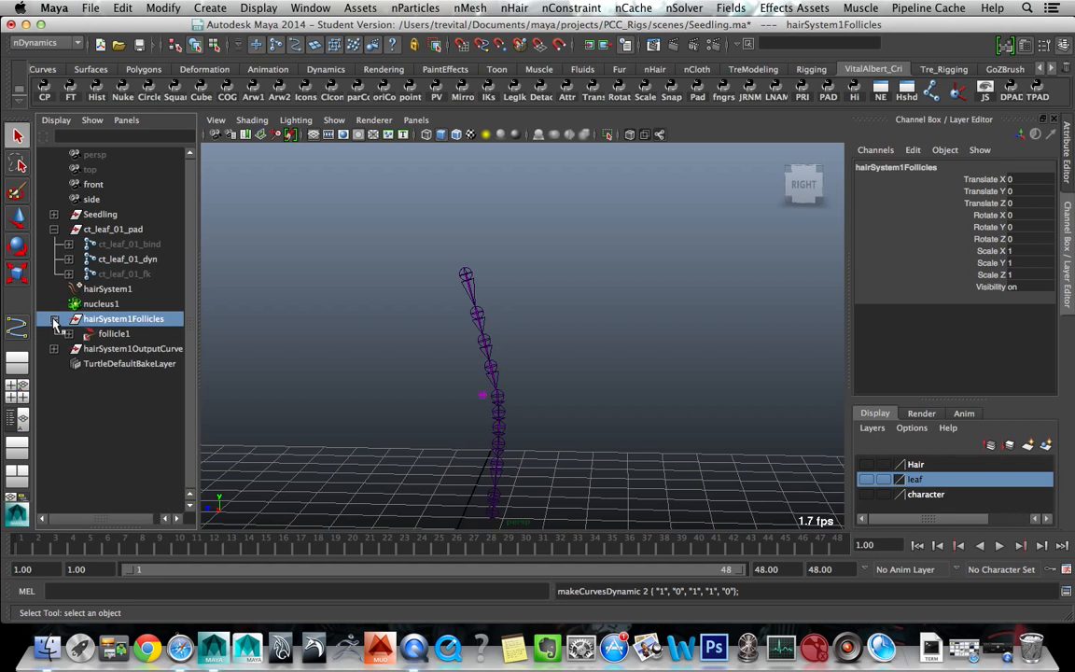
click(54, 348)
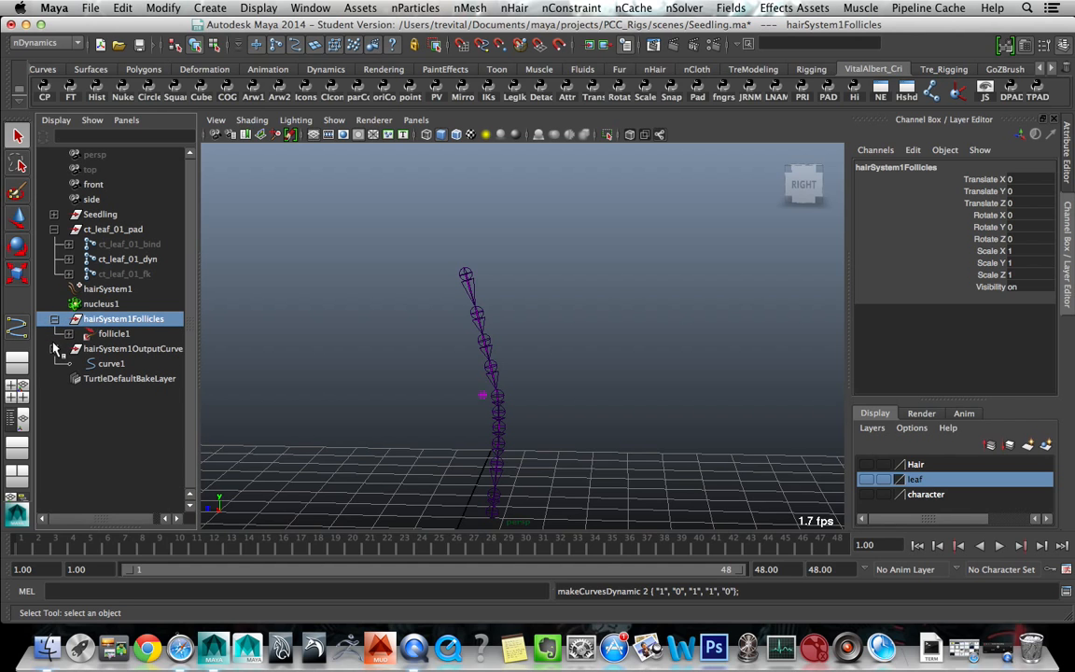
- Rename the curve inside the hair system's output curves group as ct_leaf_dynCrv and collapse the follicles and output curves groups
click(110, 363)
double_click(111, 364)
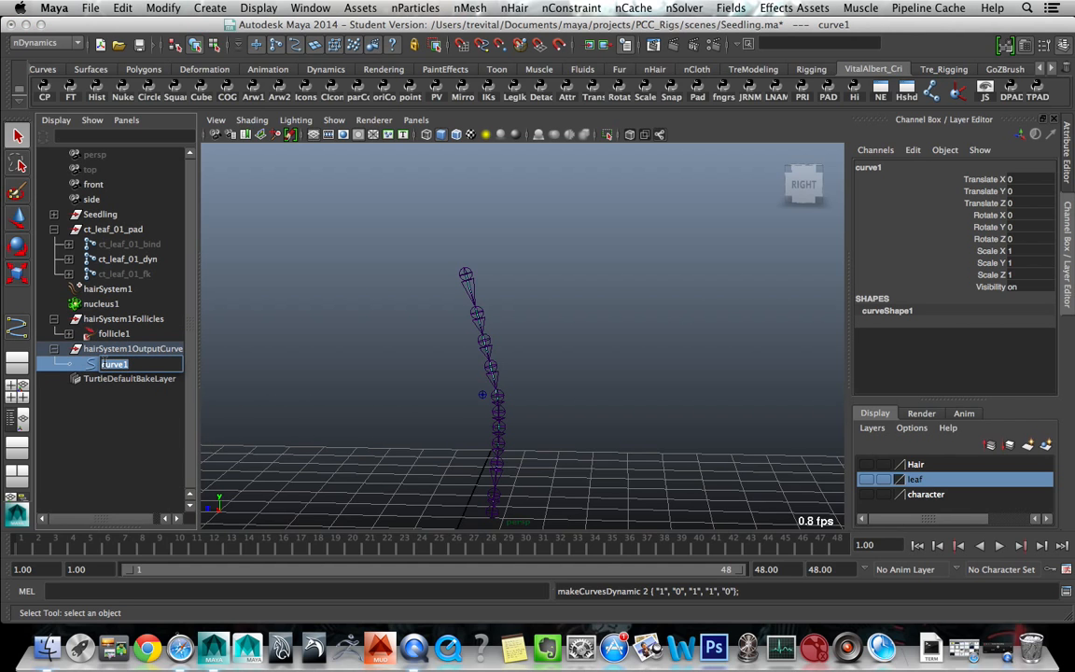
text(c)
key(Return)
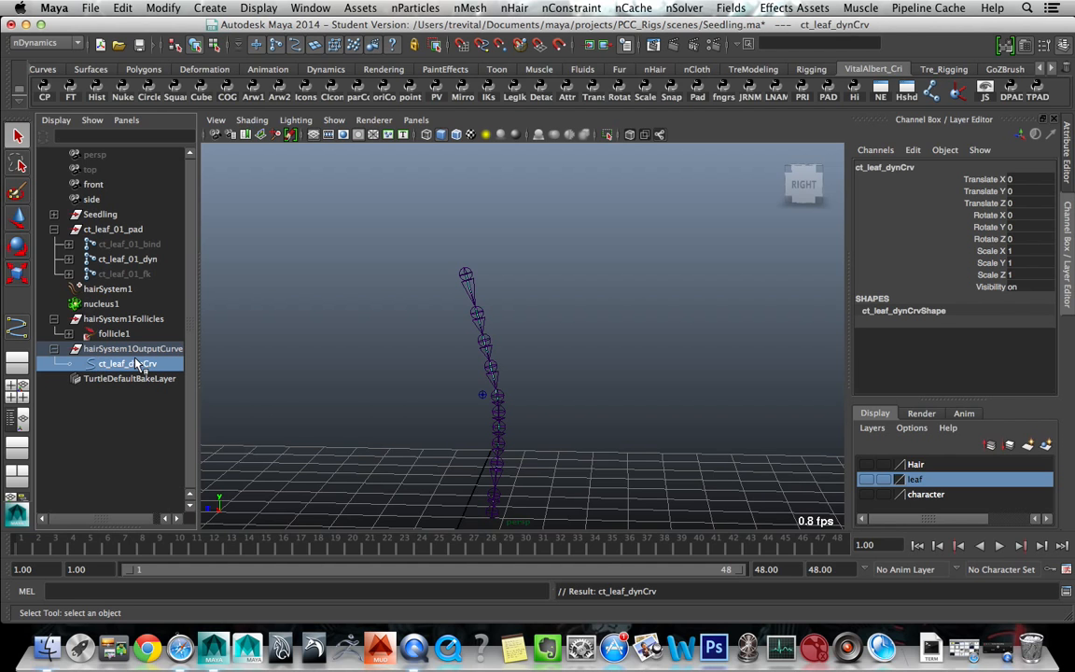
click(53, 318)
click(54, 334)
click(288, 365)
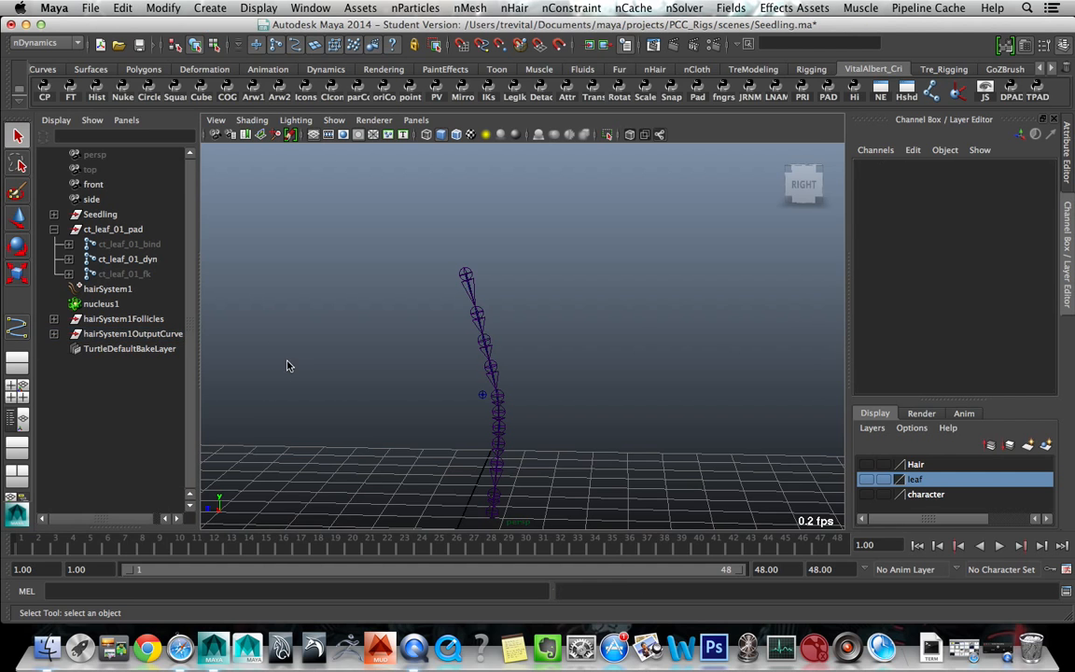
click(103, 337)
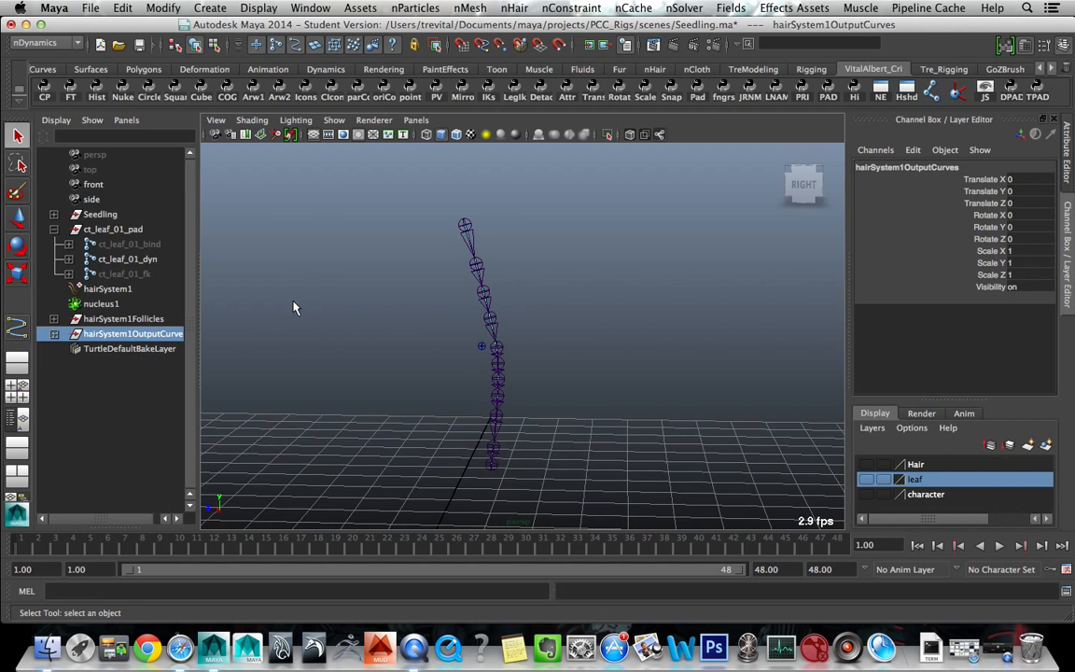
click(456, 341)
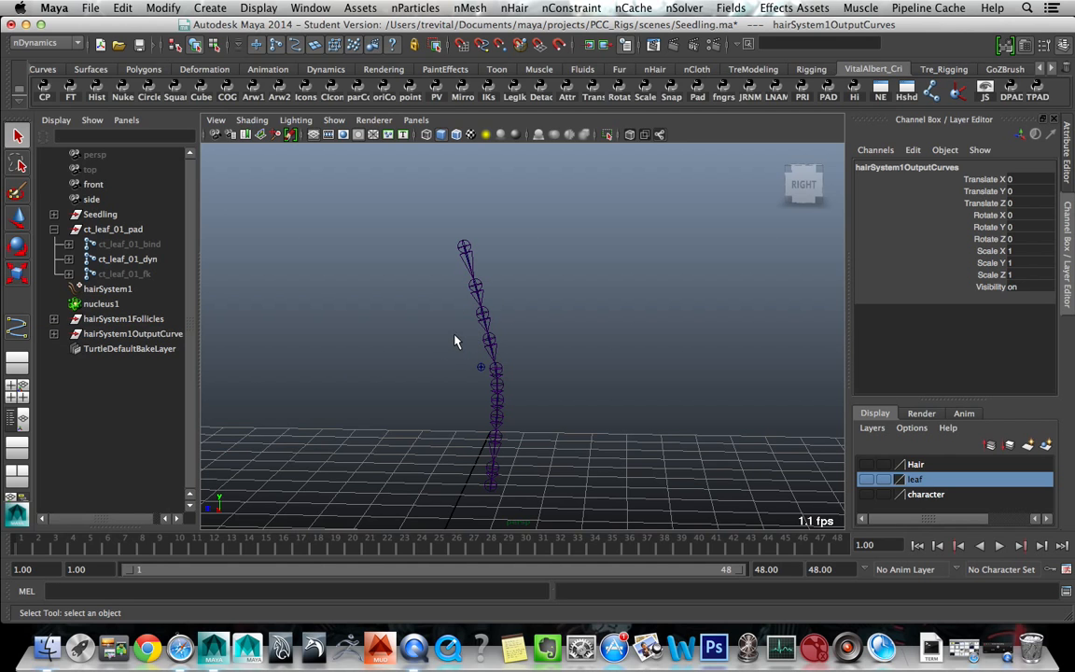
- Switch to the Animation menu set and activate the IK Spline Handle Tool, reviewing its settings
click(56, 41)
click(47, 49)
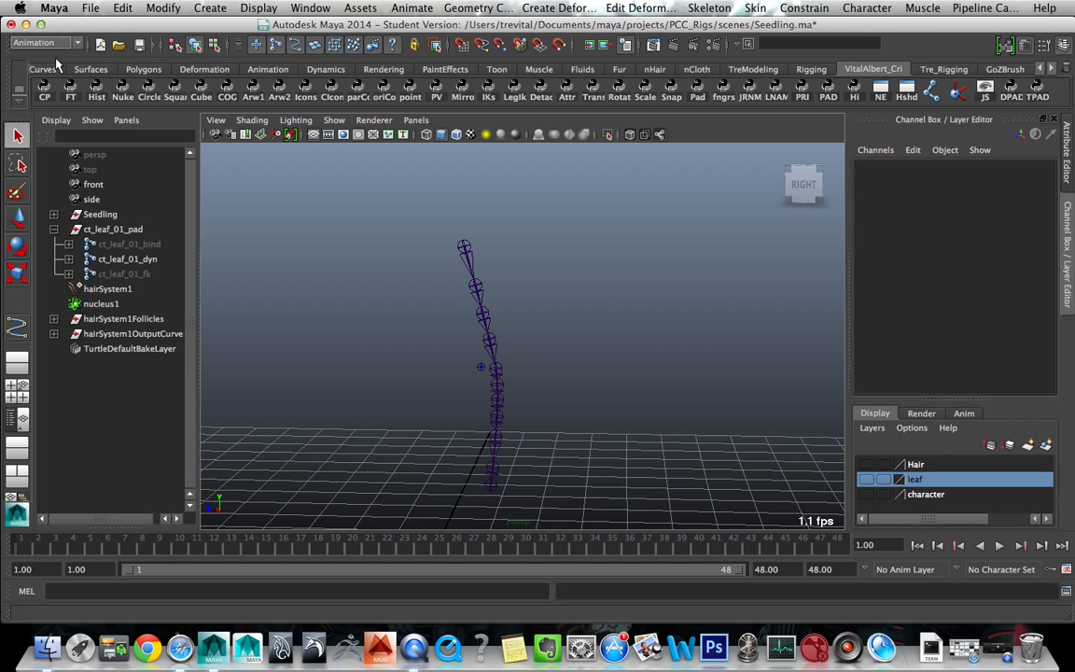
click(750, 7)
mouse_move(709, 8)
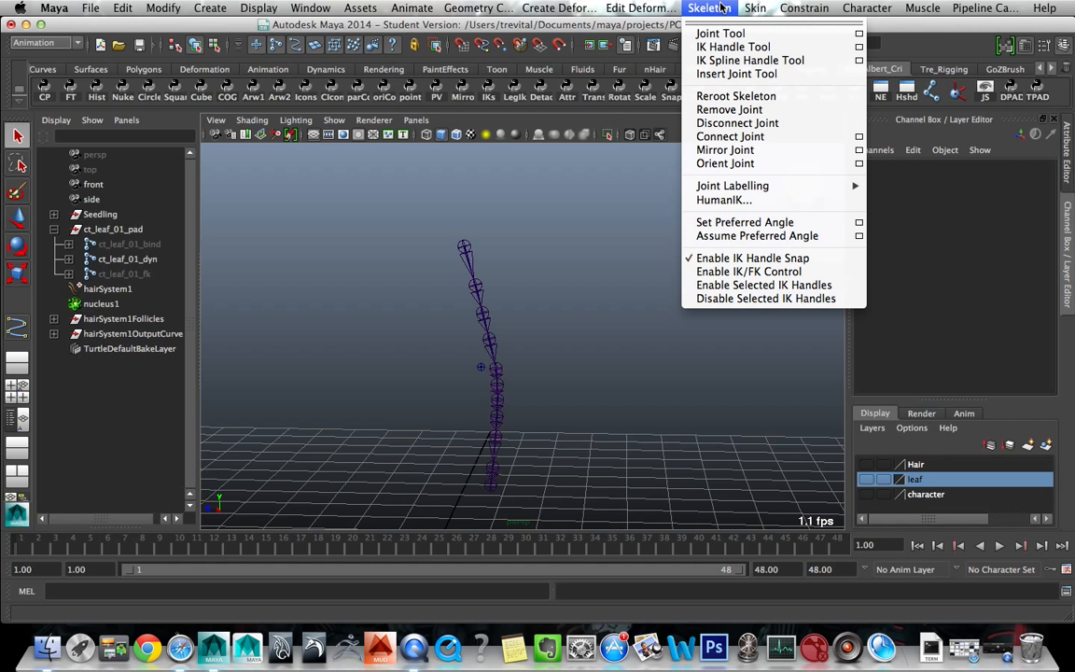
mouse_move(795, 9)
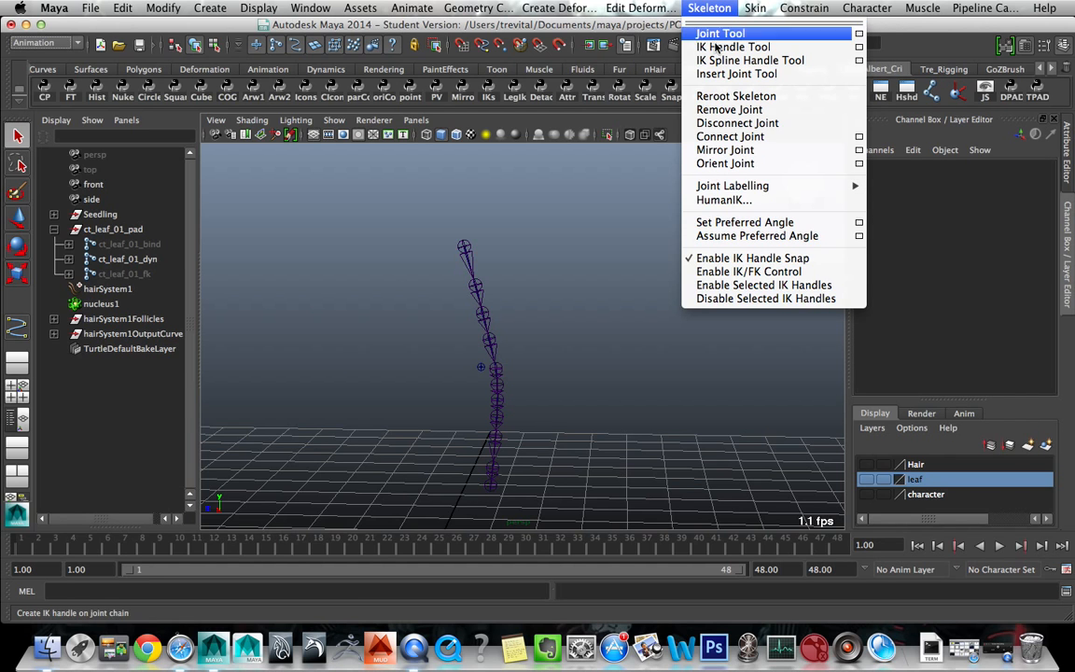
click(858, 62)
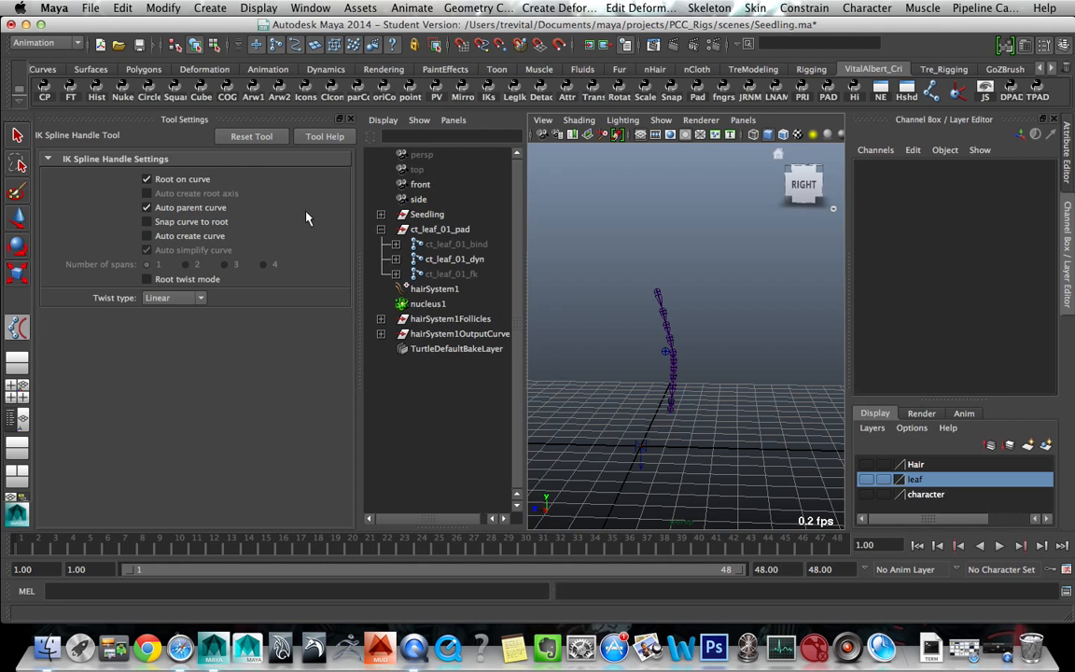
click(347, 123)
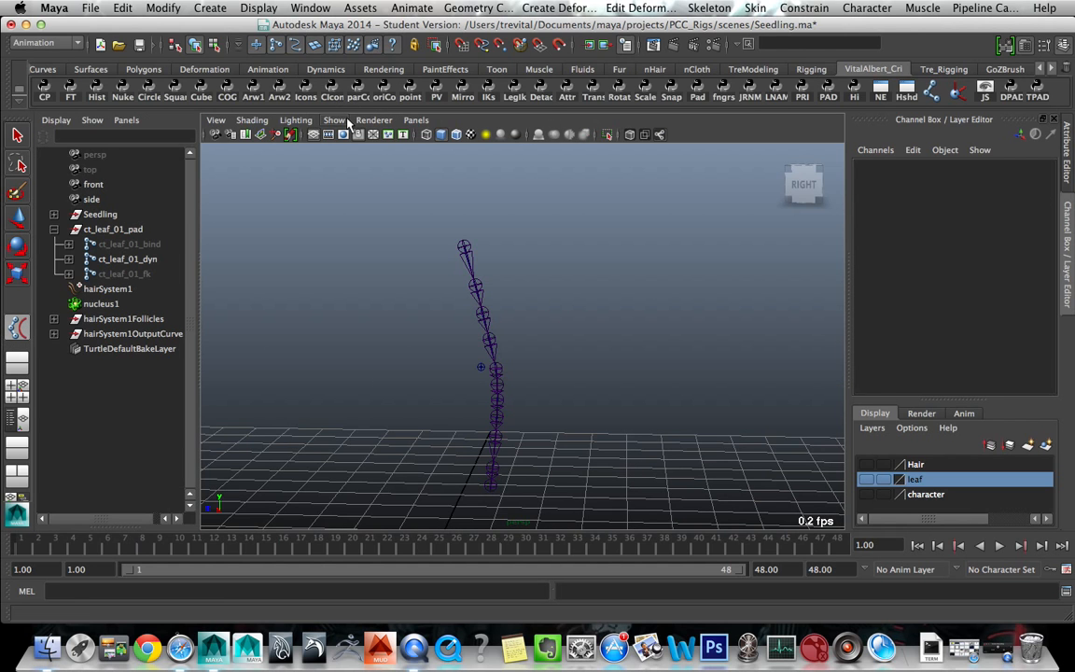
- Create an IK spline handle from ct_leaf_01_dyn to ct_leaf_11_dyn, using ct_leaf_dynCrv as its curve
shift+click(68, 259)
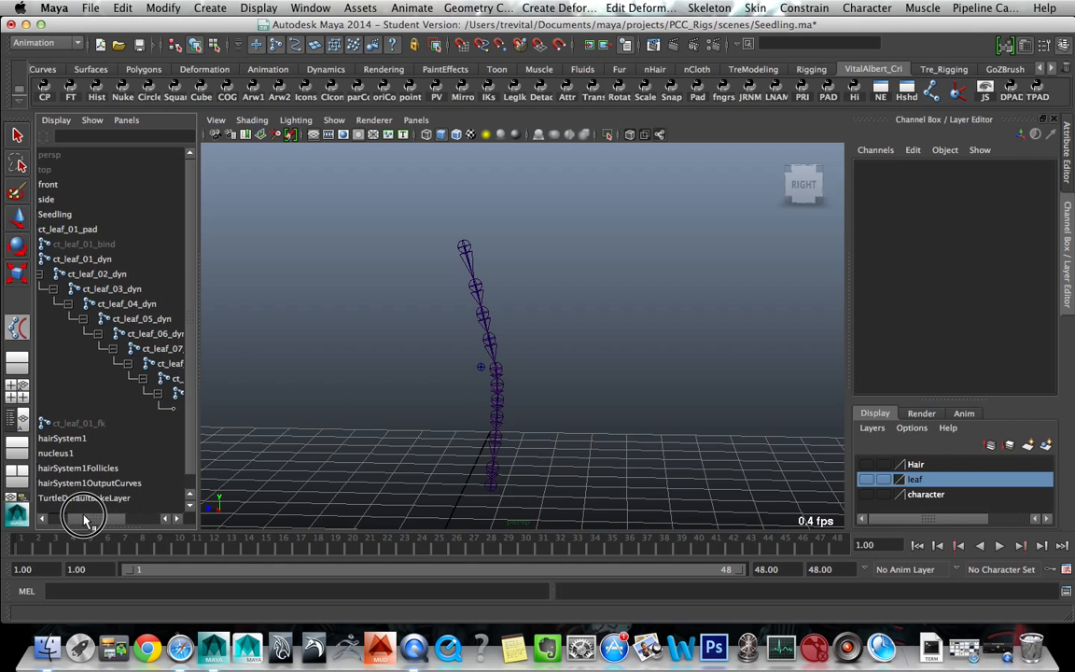
click(152, 260)
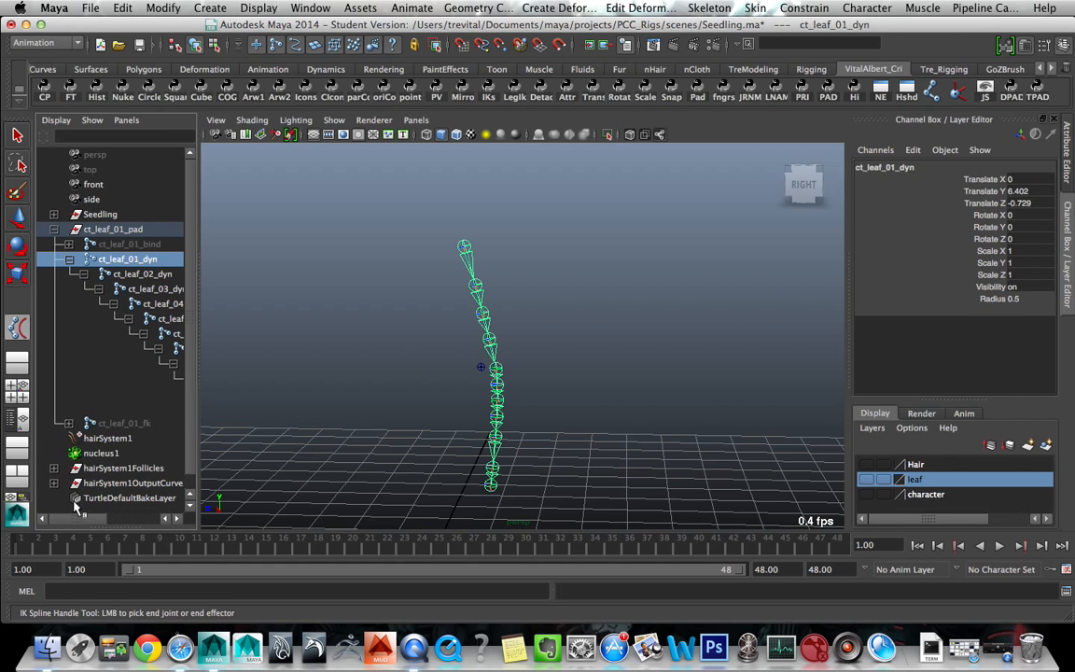
drag(79, 520, 134, 520)
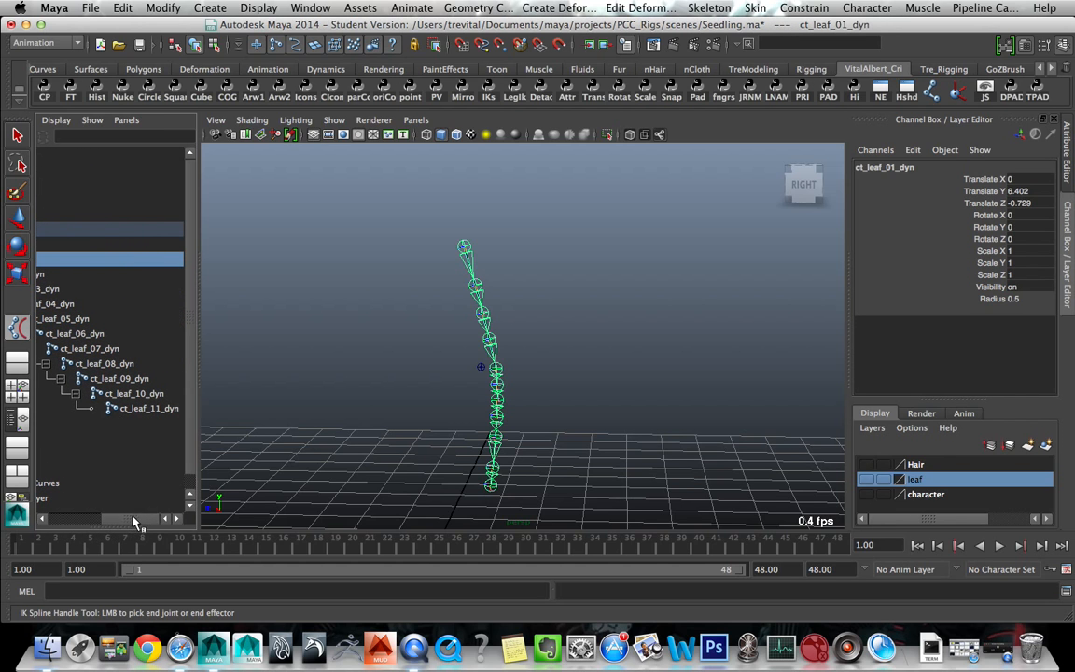
click(145, 410)
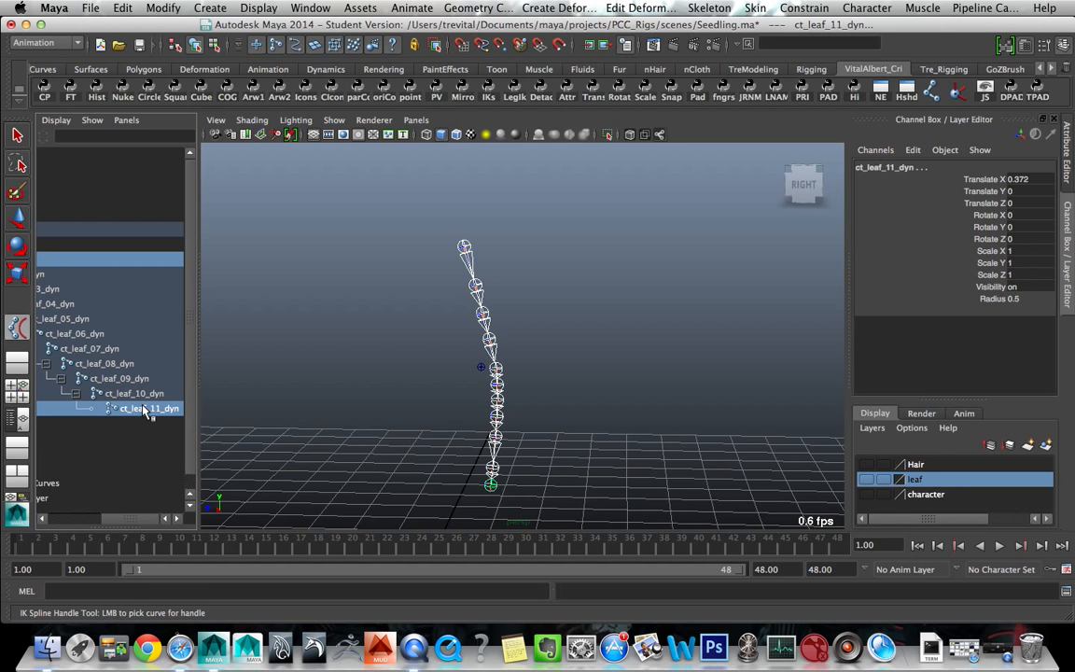
drag(148, 518, 63, 519)
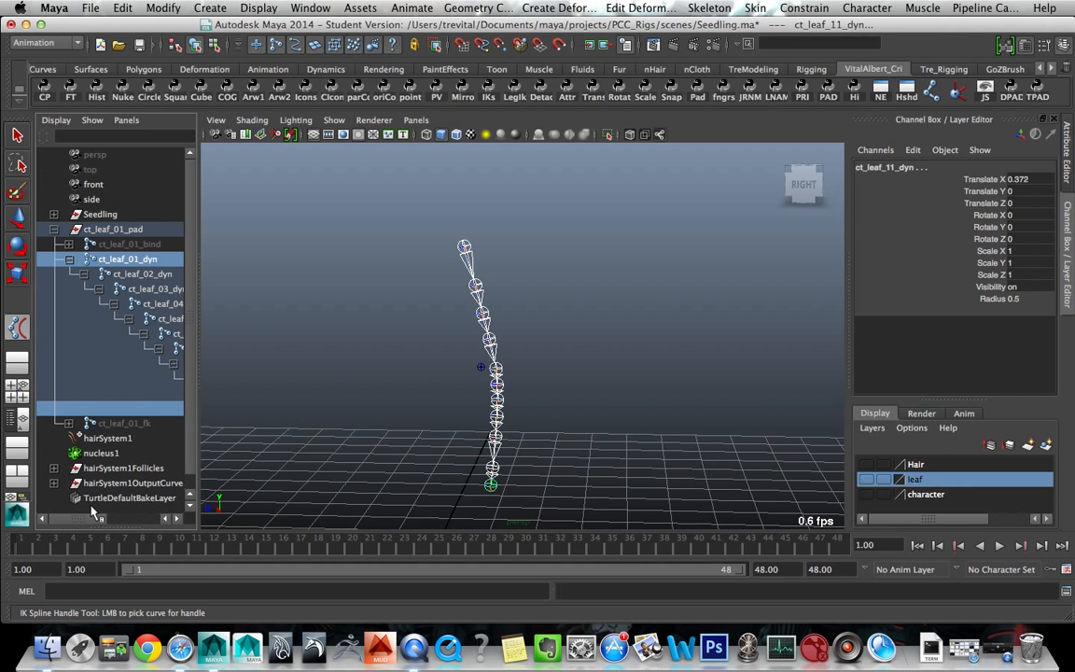
click(55, 483)
click(140, 454)
scroll(350, 482, down, 5)
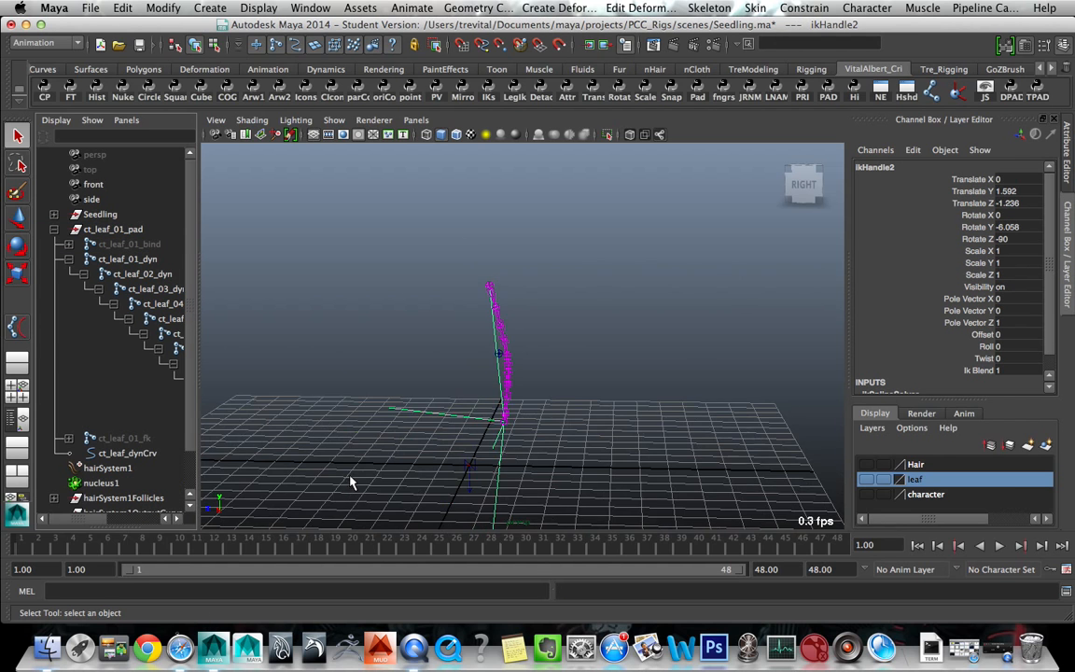
- Rename the new IK spline handle on the dyn chain as ct_leaf_ikspl
scroll(356, 478, up, 5)
alt+middle_drag(357, 479, 358, 442)
scroll(100, 446, down, 3)
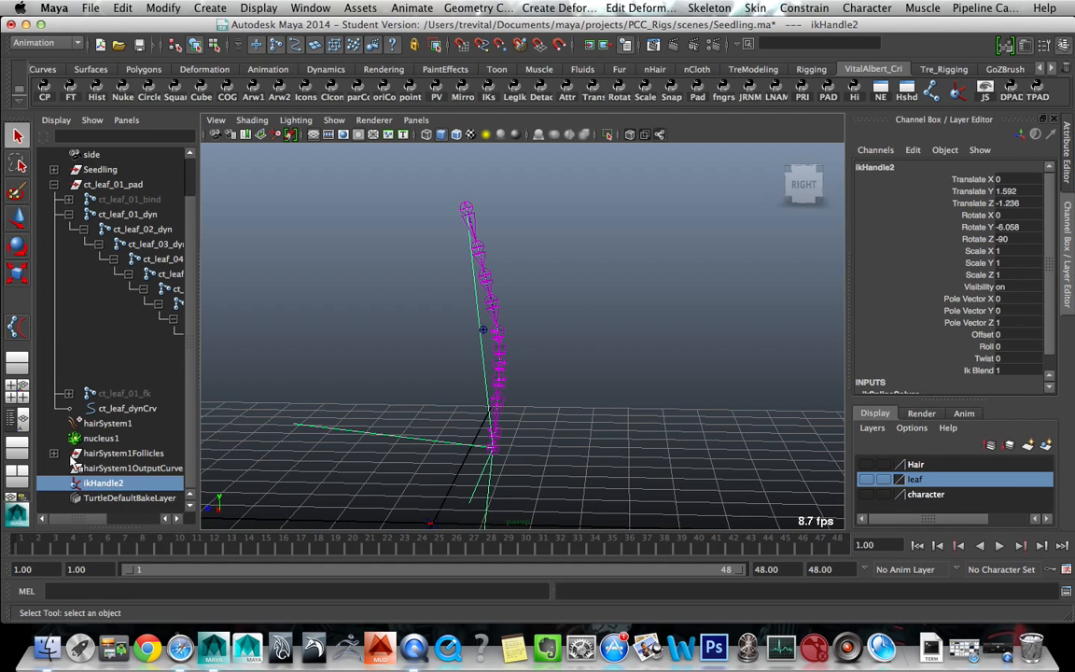
double_click(106, 482)
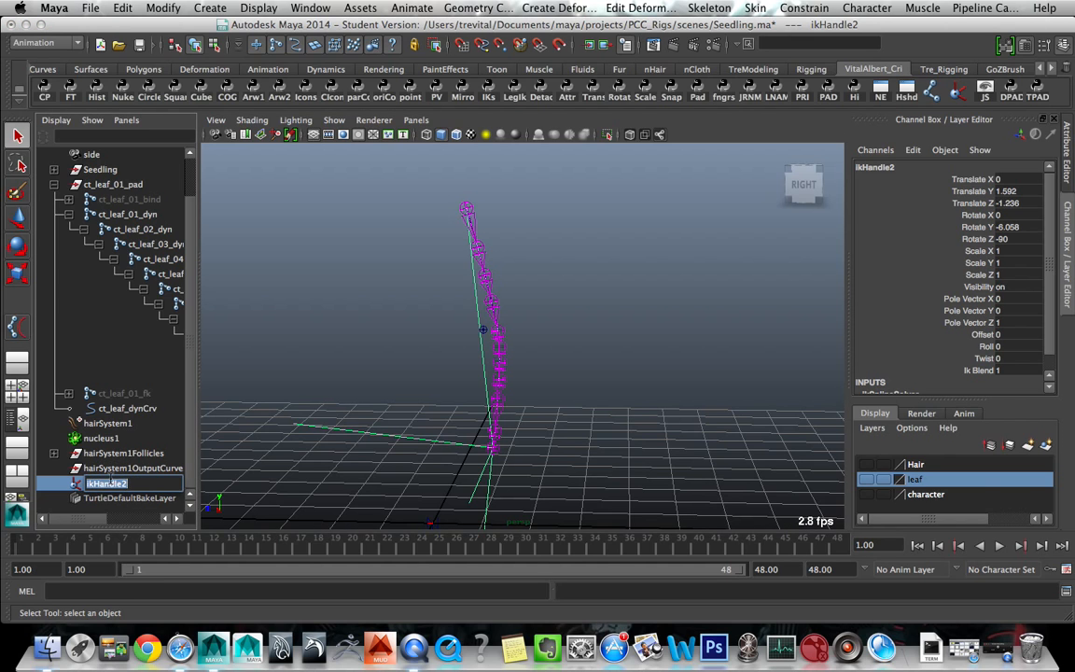
text(ct_leaf_ikspl)
key(Return)
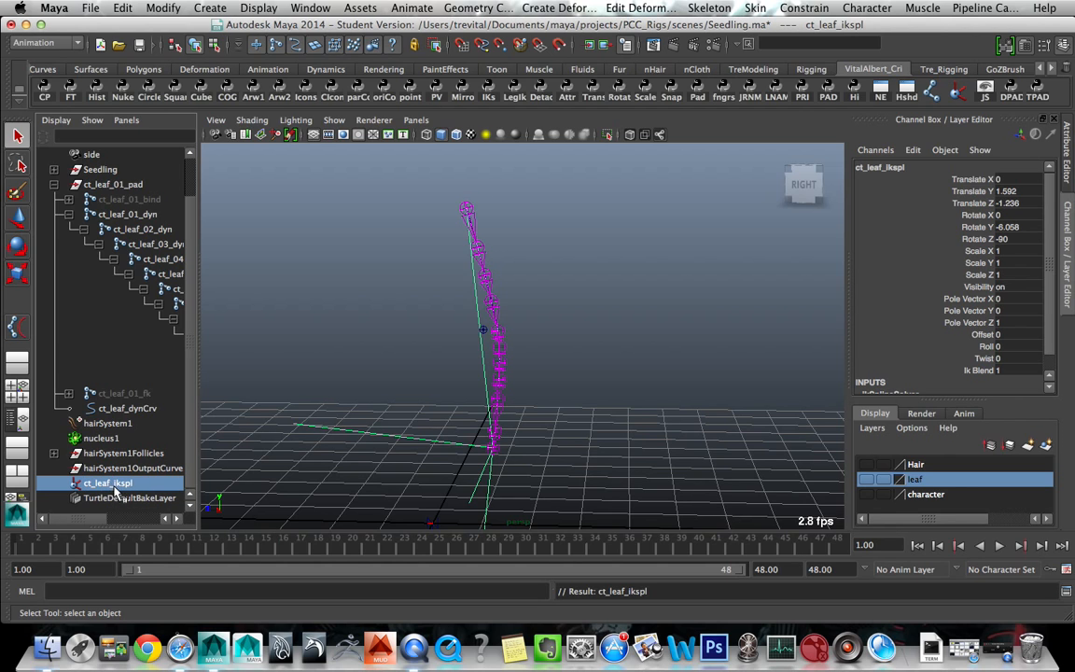
double_click(115, 485)
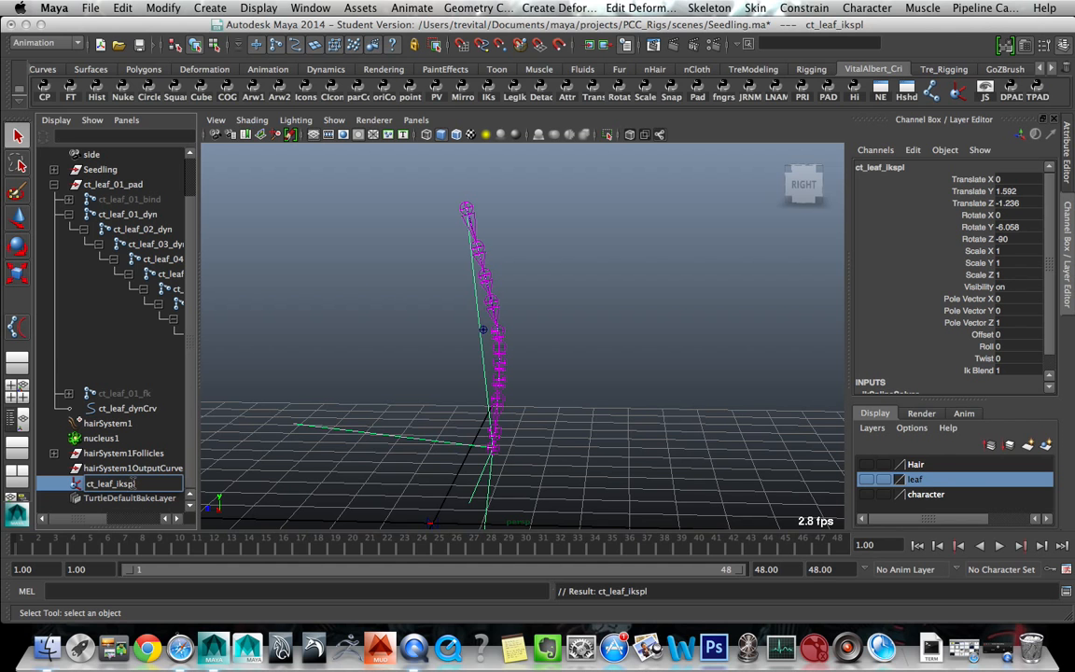
click(131, 468)
click(111, 483)
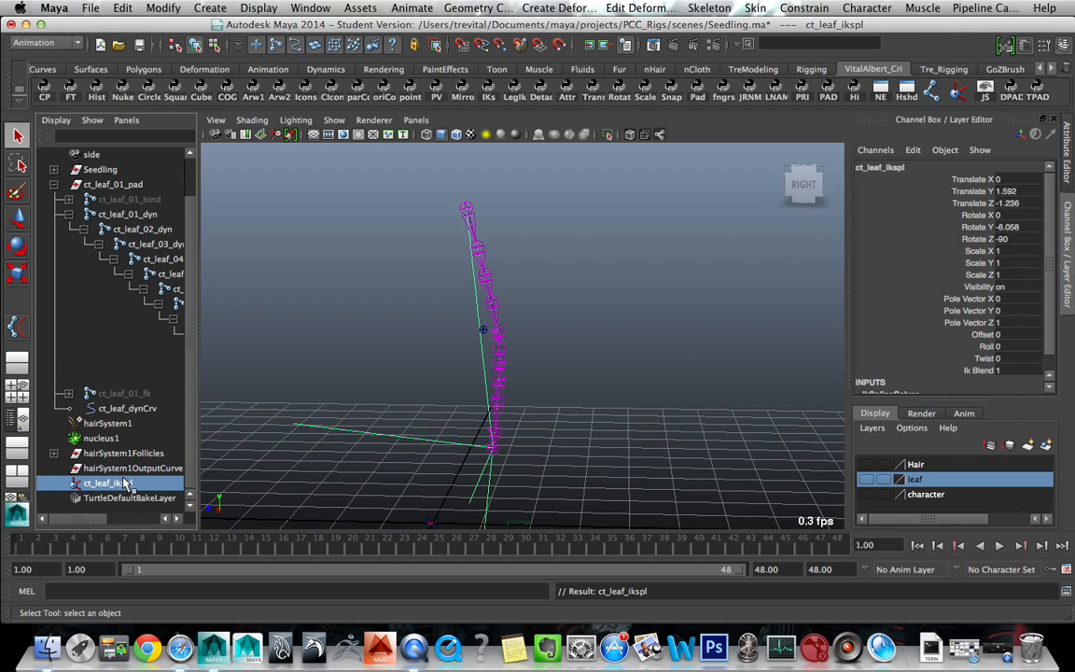
- Unparent ct_leaf_dynCrv from the ct_leaf_01_pad group and collapse the ct_leaf_01_dyn hierarchy
alt+middle_drag(306, 438, 304, 396)
alt+drag(316, 390, 353, 397)
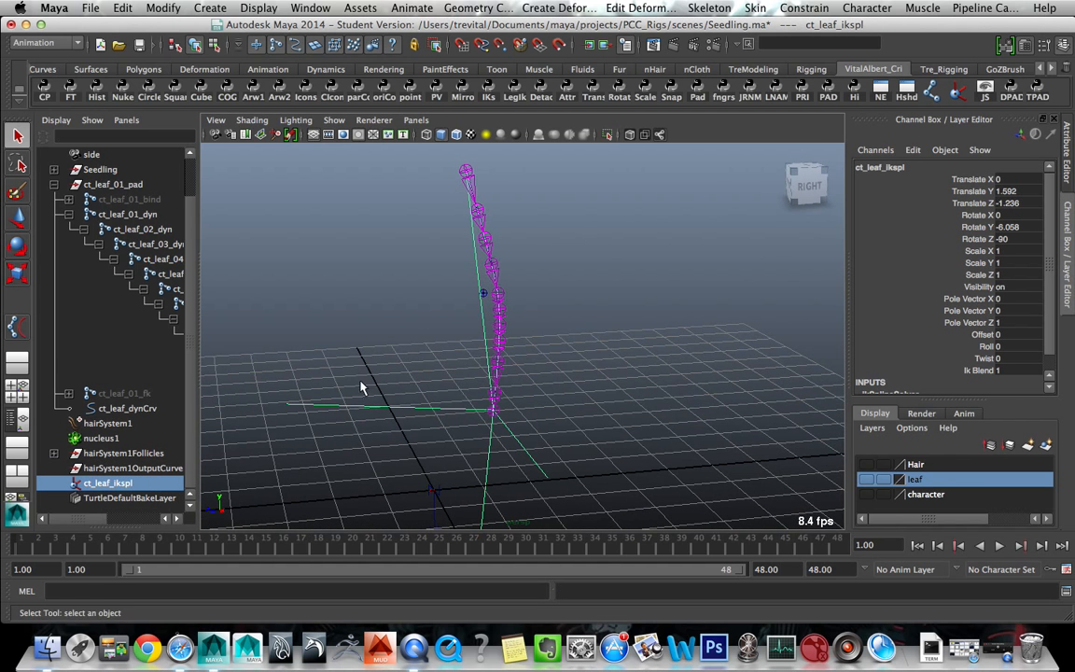
alt+middle_drag(363, 379, 358, 405)
mouse_move(359, 404)
alt+mouse_down()
mouse_move(384, 396)
mouse_move(351, 418)
alt+mouse_up()
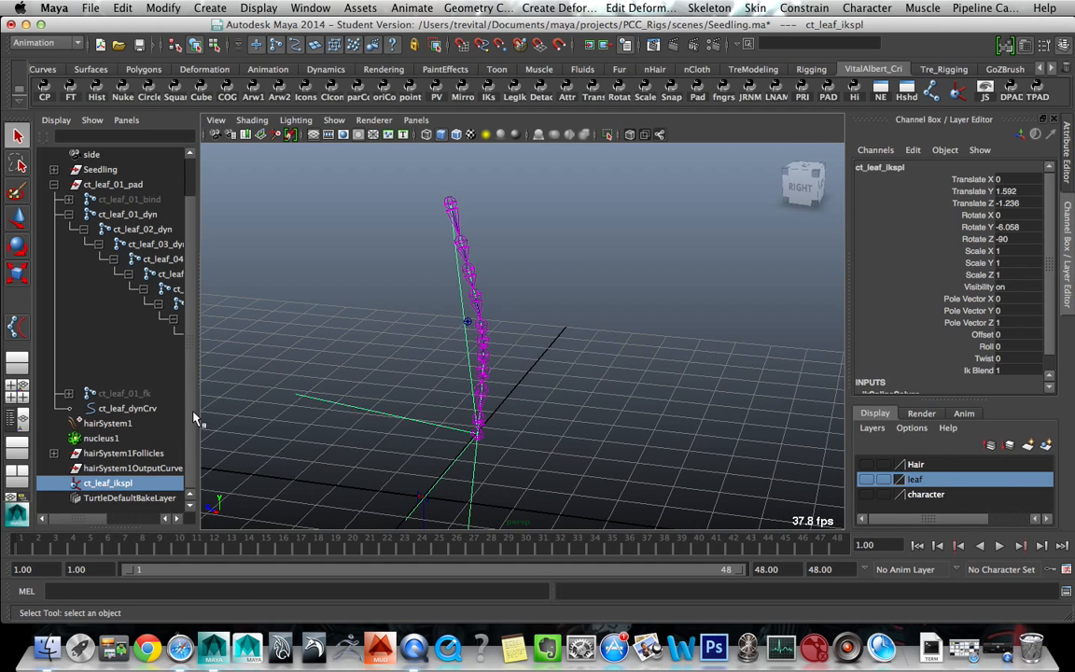
click(127, 409)
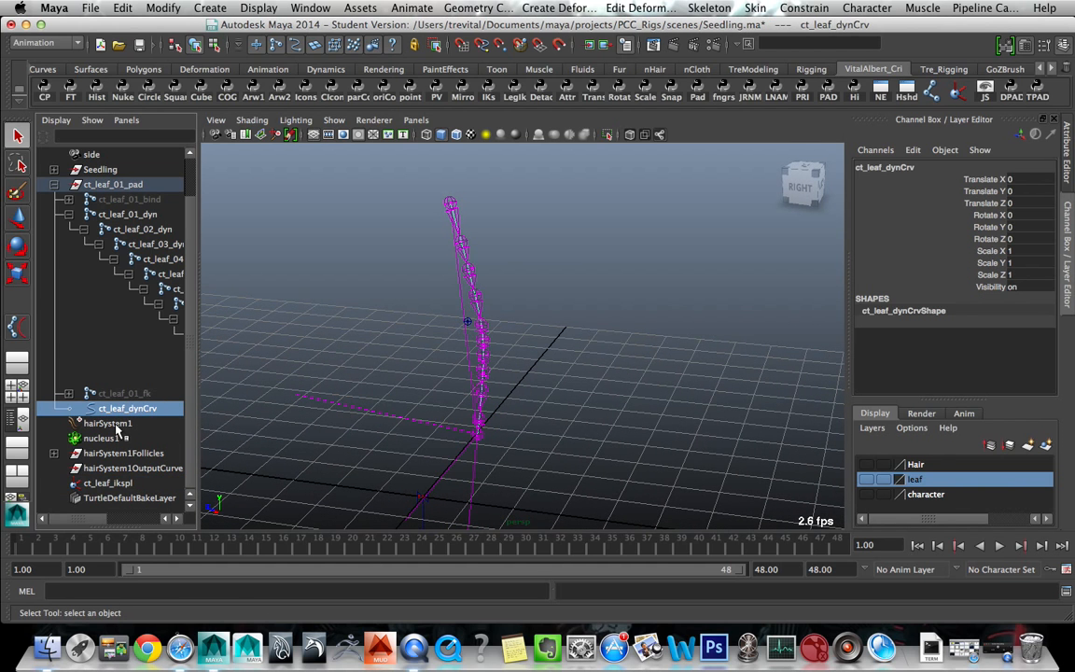
key(shift+p)
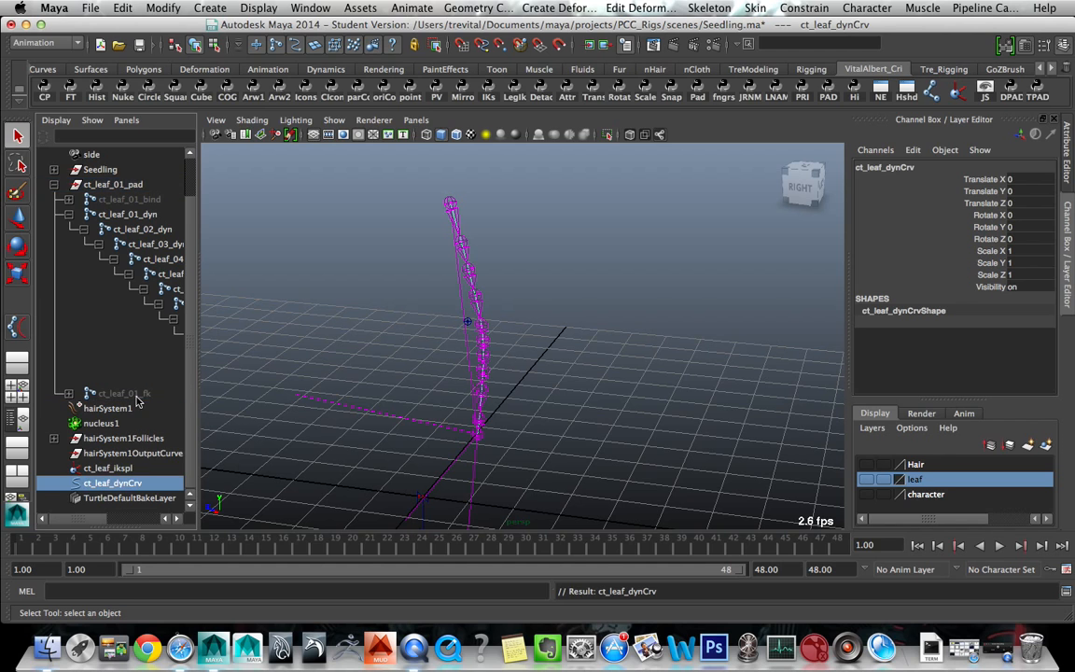
click(68, 214)
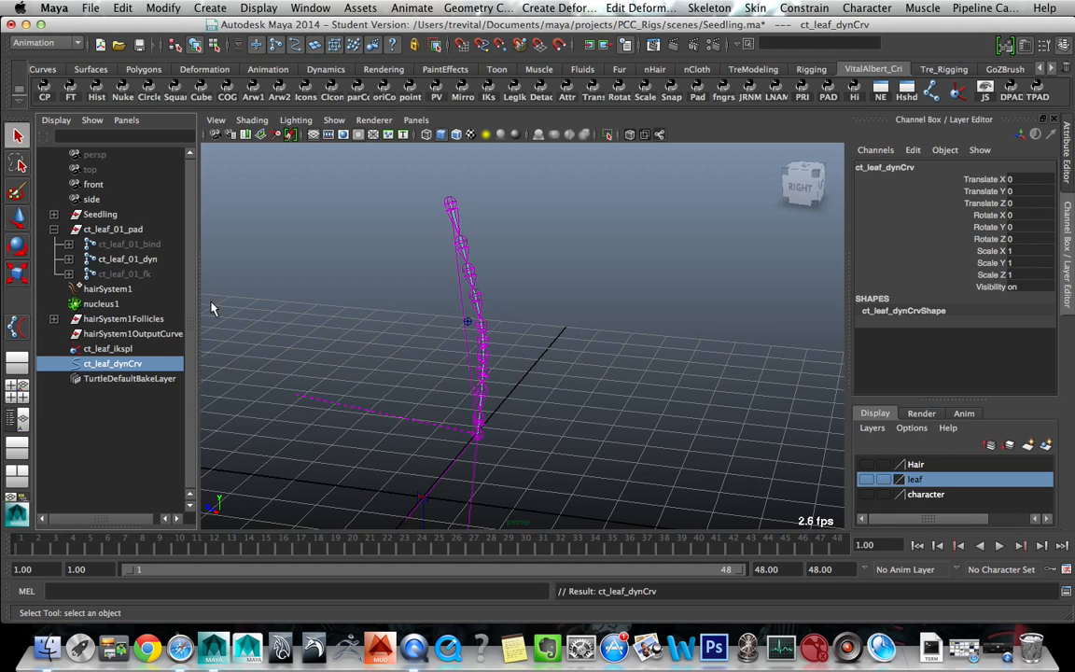
- Examine the nucleus, follicles group, output curves group, ct_leaf_dynCrv and ct_leaf_ikspl, and how the handle sits on the dyn chain
click(154, 334)
click(131, 289)
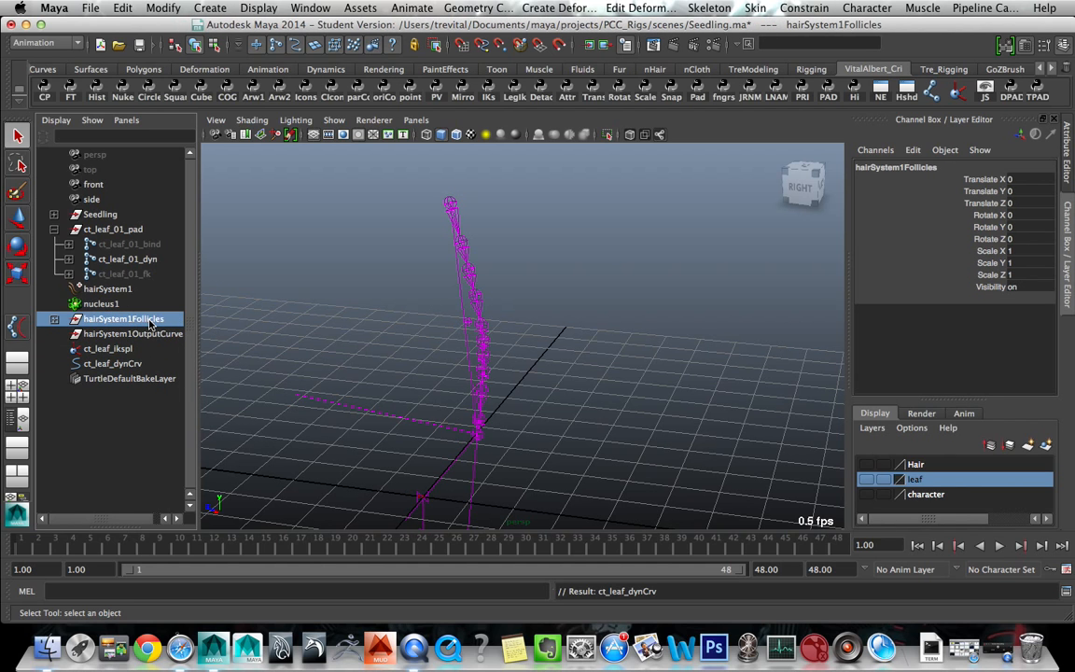
click(136, 303)
click(126, 303)
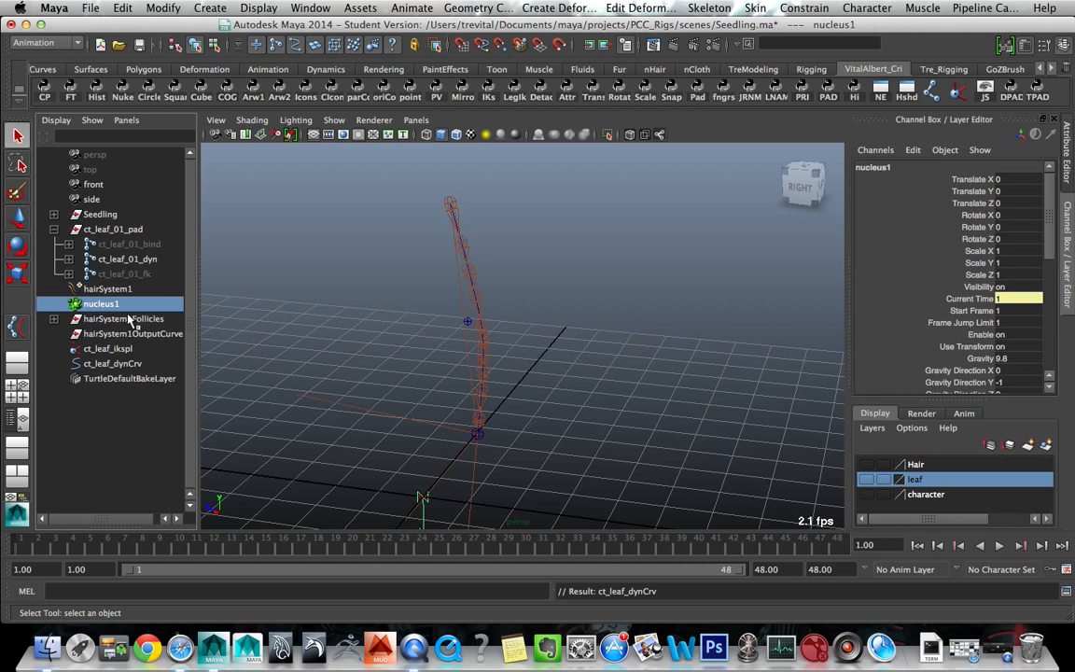
click(126, 318)
click(131, 333)
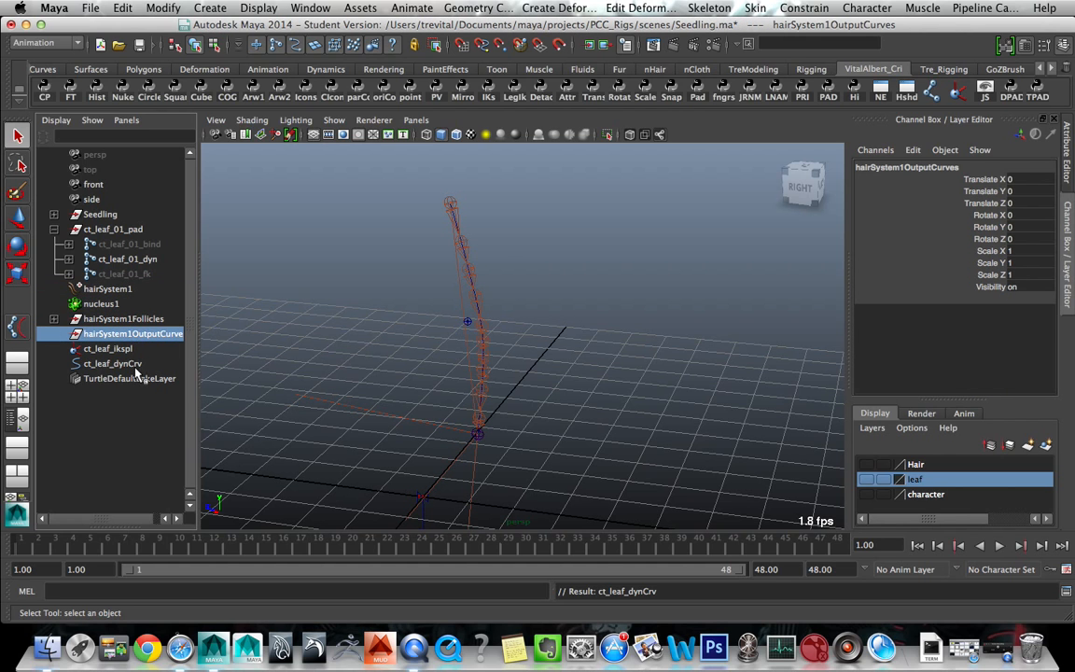
click(133, 364)
click(139, 348)
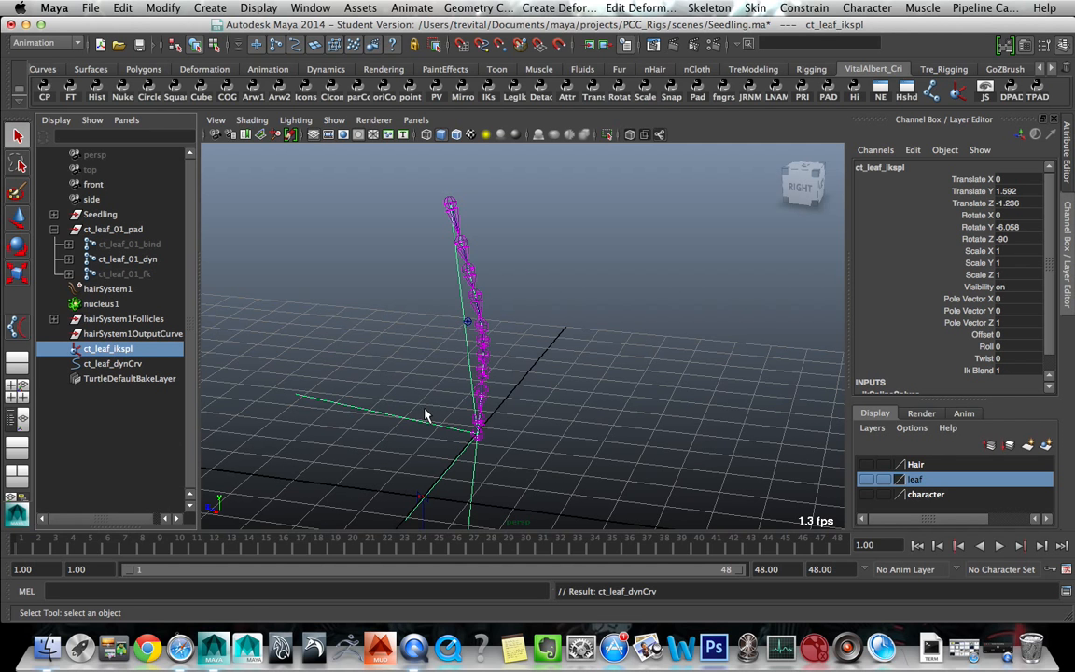
alt+drag(425, 414, 467, 405)
alt+drag(459, 336, 438, 369)
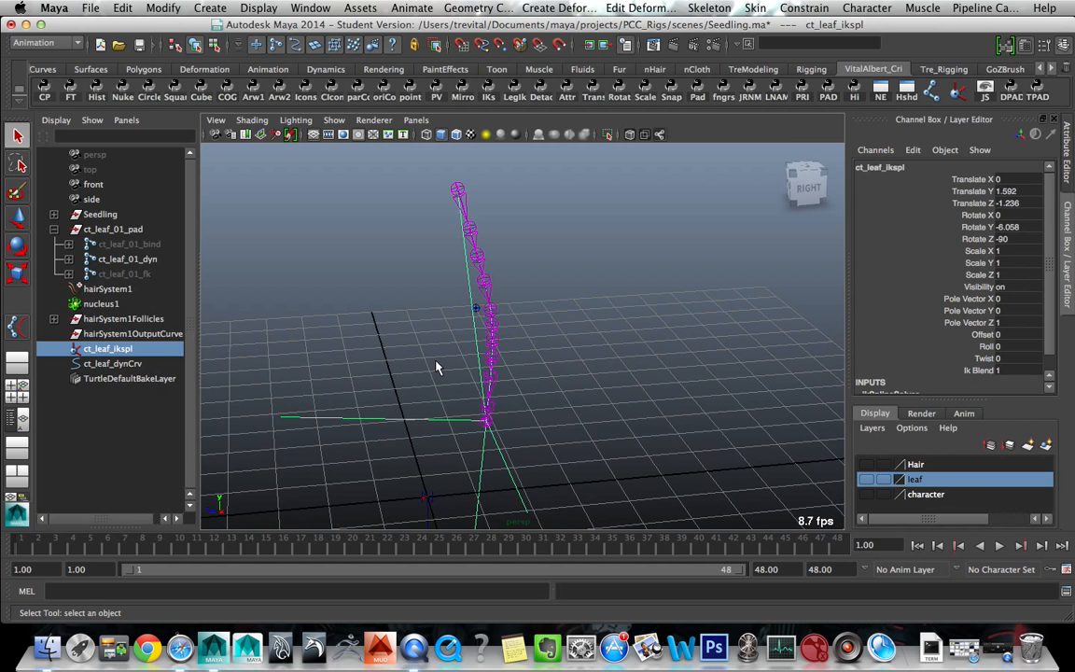
- Switch to the nDynamics menu set and play the nSolver simulation interactively to test the dyn chain's motion
click(767, 8)
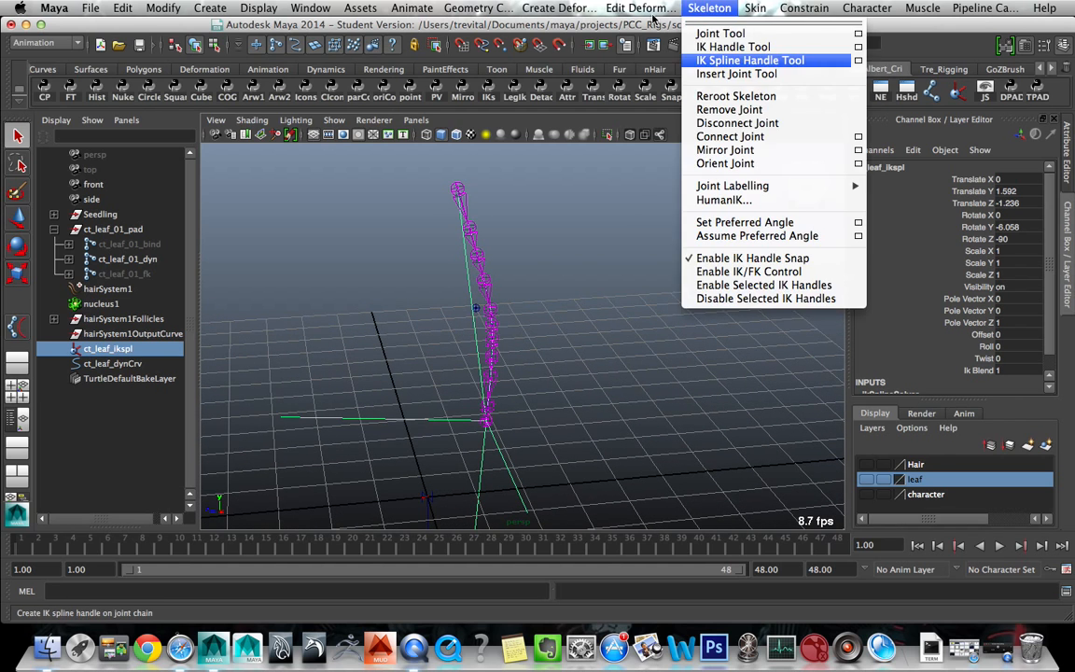
click(39, 44)
click(40, 43)
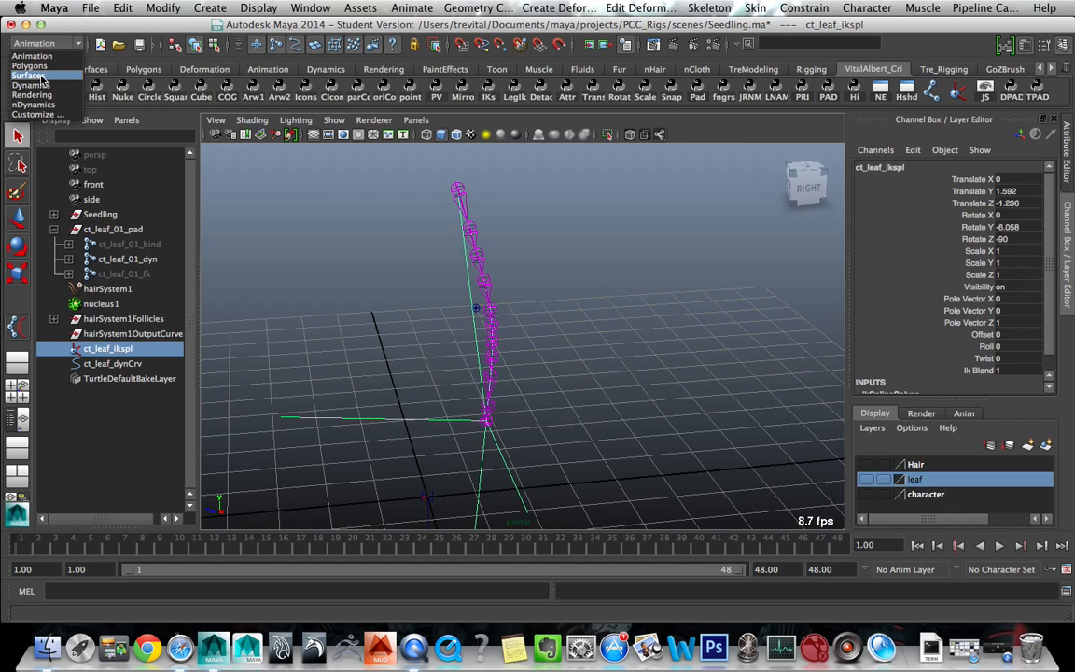
click(37, 99)
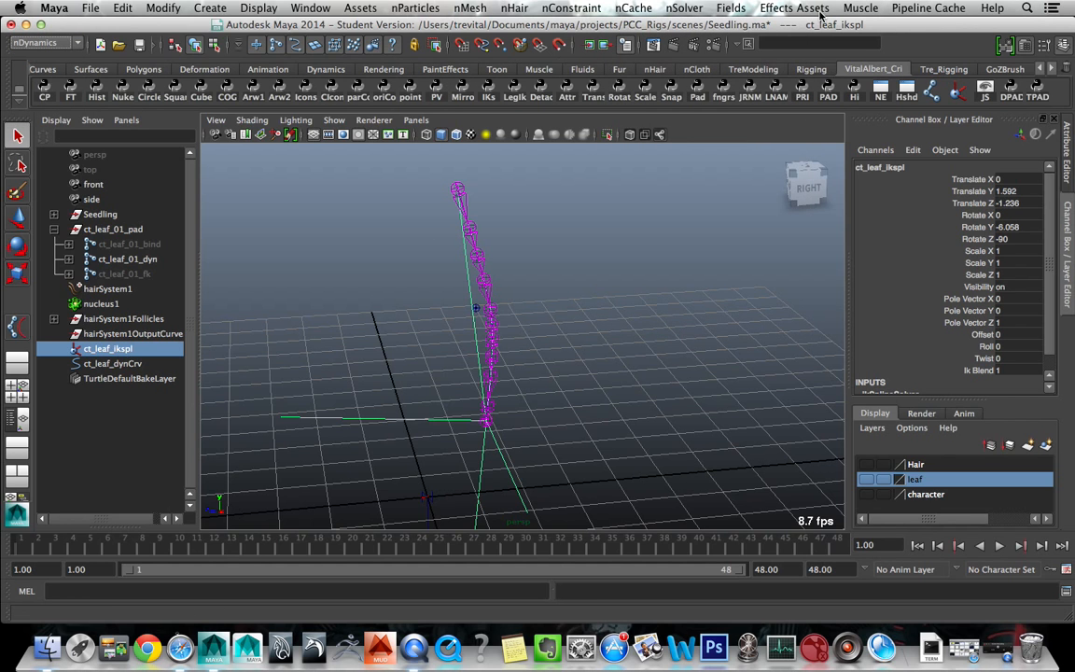
click(700, 9)
click(709, 82)
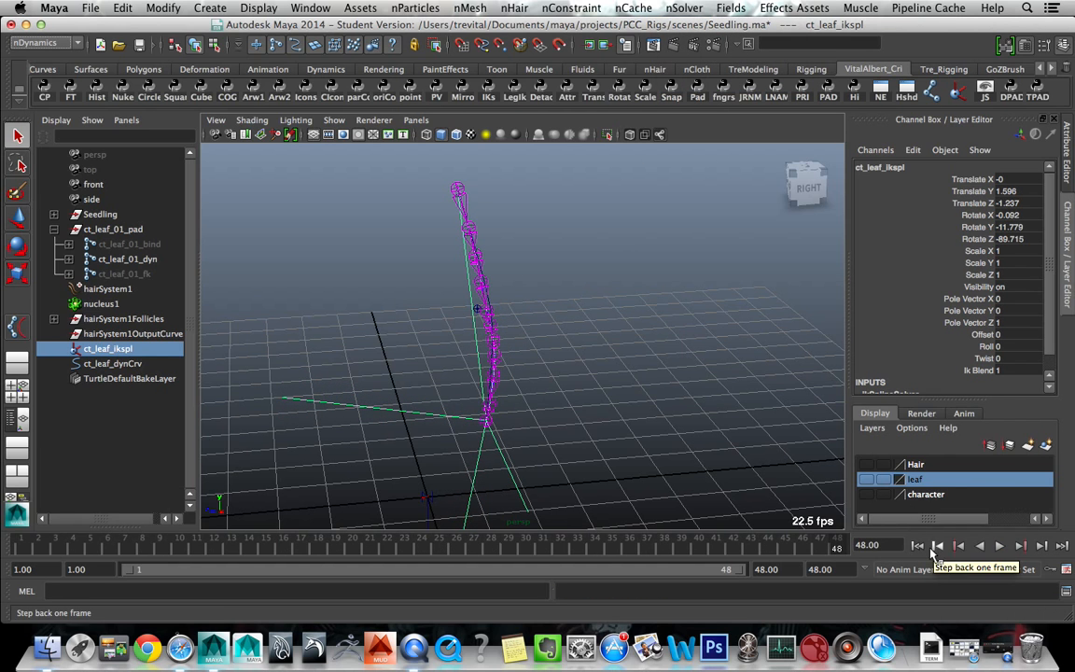
- Return the timeline to the first frame and set the end time of the playback range to 1000
click(917, 545)
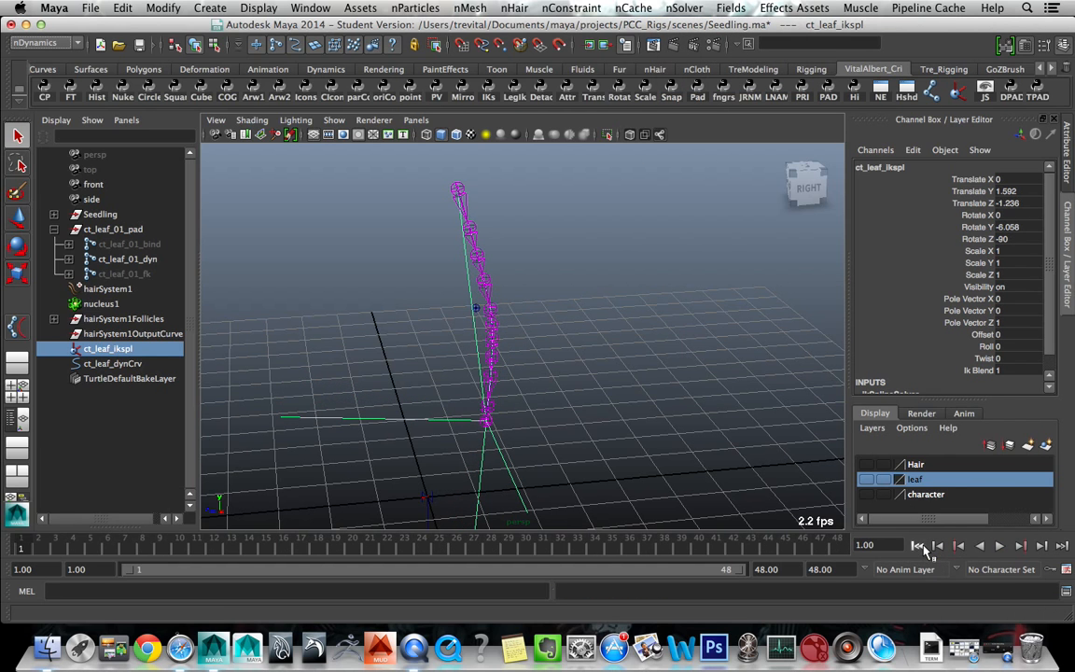
click(782, 476)
double_click(765, 569)
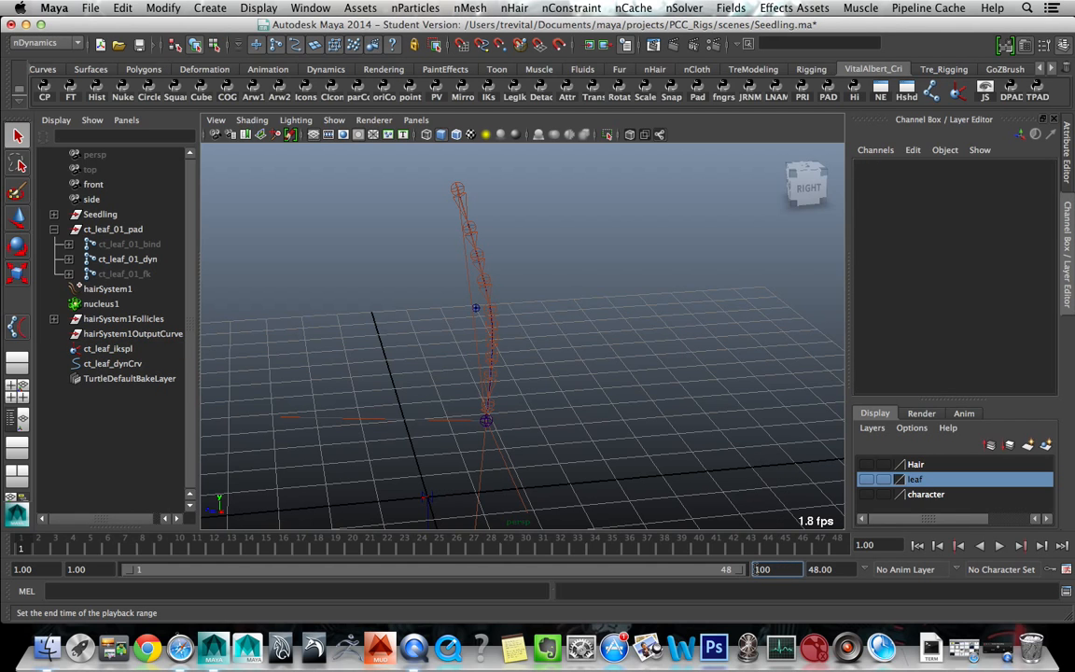
text(1000)
key(Return)
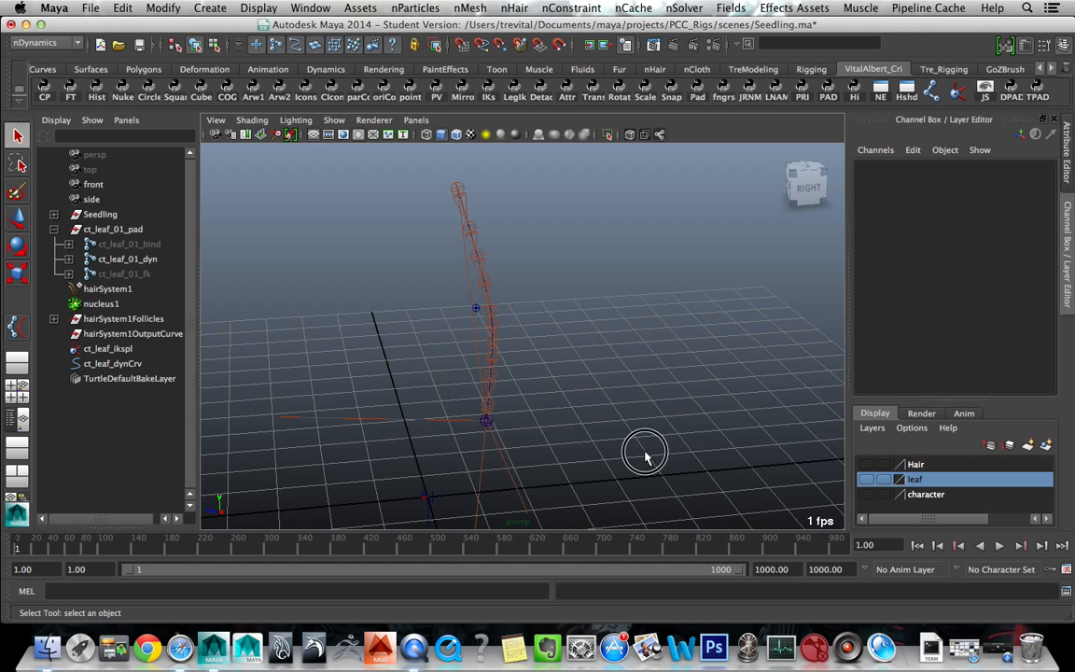
- Look through the attributes of hairSystem1, its follicles group, its output curves group and ct_leaf_ikspl
click(150, 350)
click(136, 333)
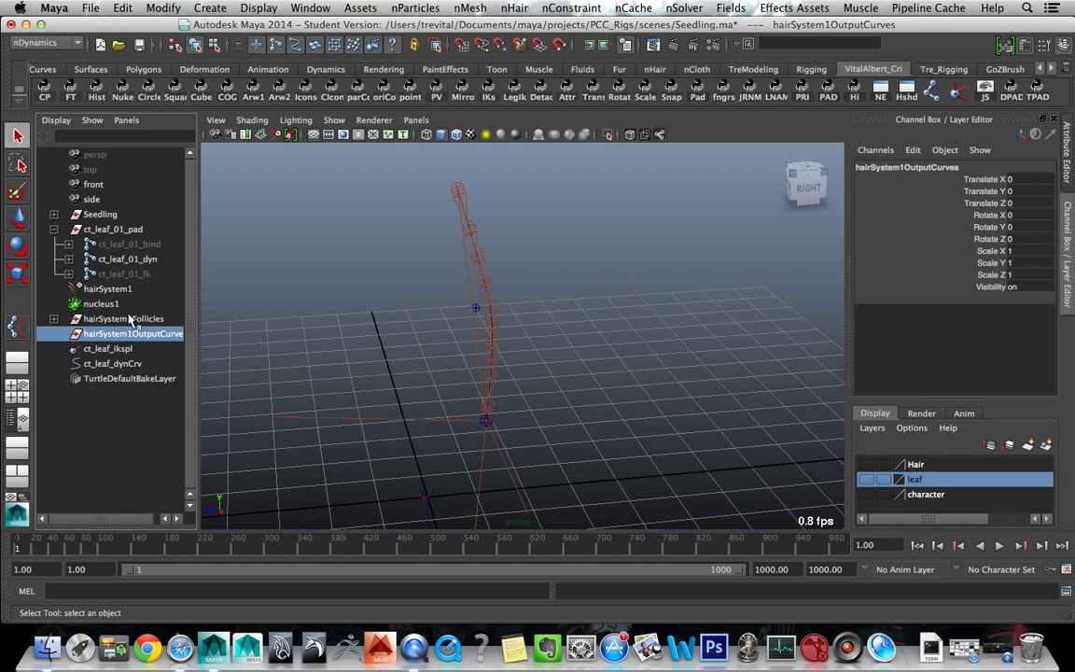
click(128, 289)
key(ctrl+a)
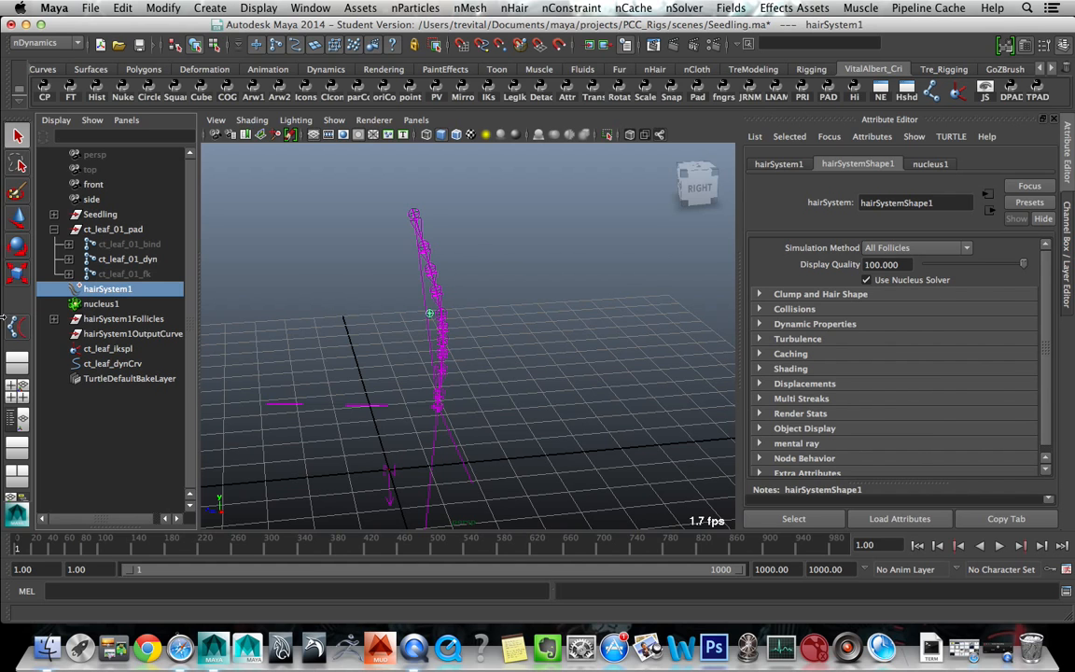
click(121, 318)
click(130, 336)
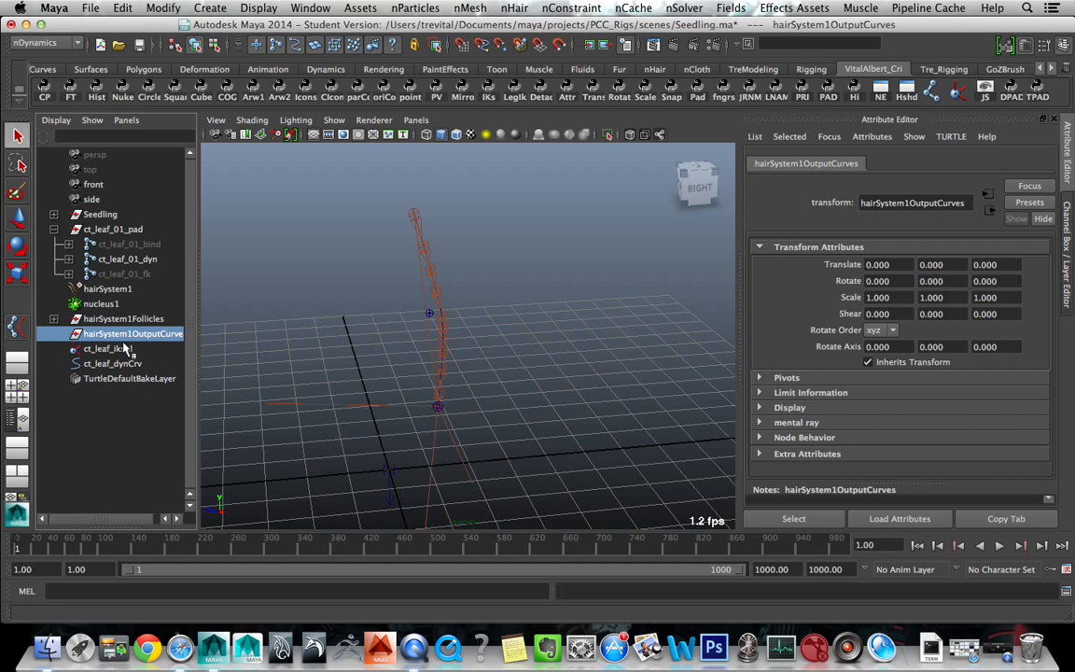
click(54, 319)
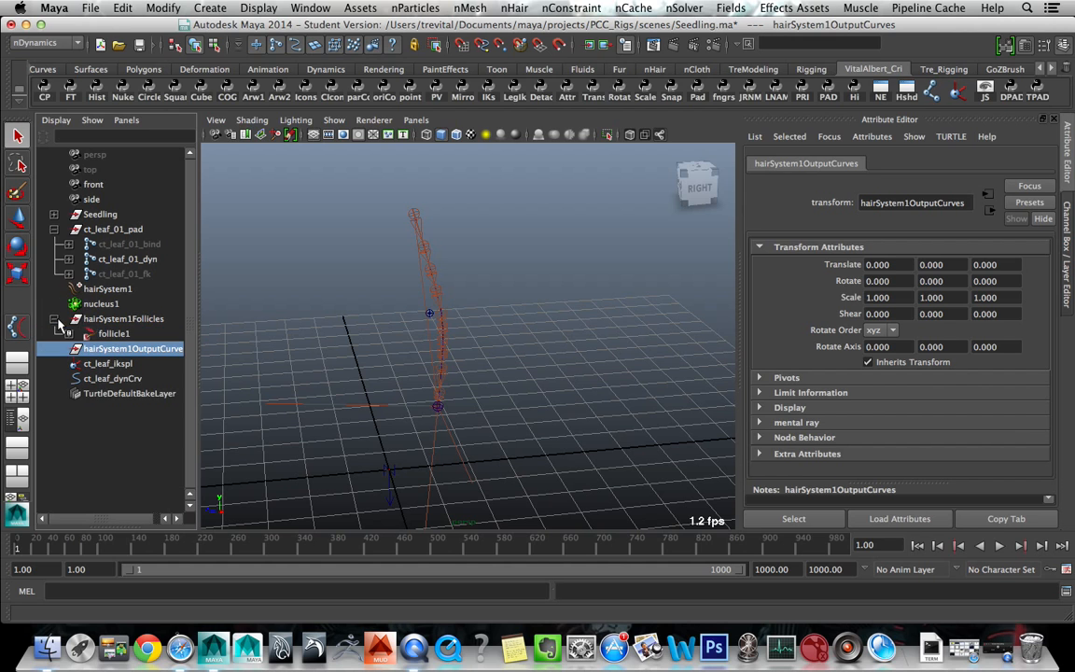
click(111, 317)
click(130, 348)
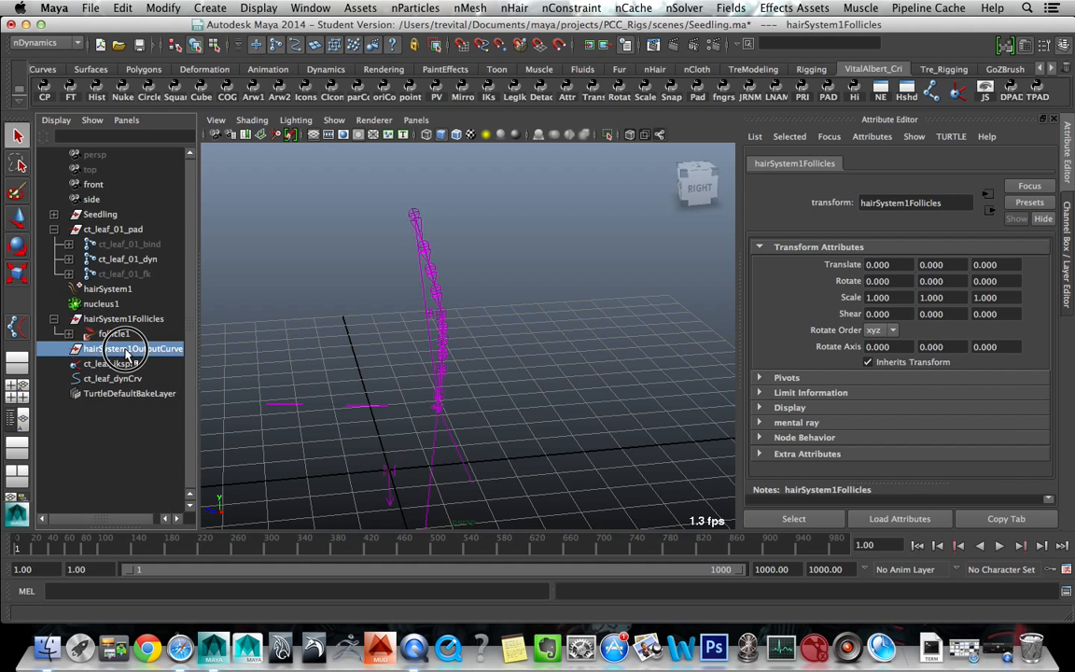
click(110, 363)
- Set Point Lock to Base in the follicleShape1 attributes of ct_leaf_dynCrv, and clear the selection
click(136, 379)
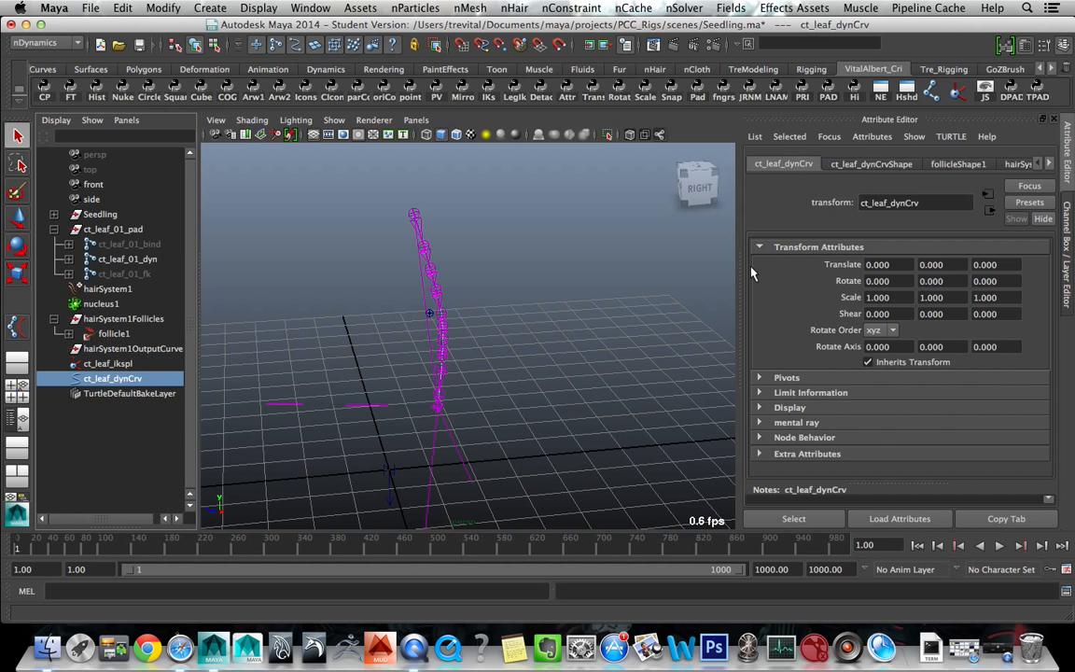
click(877, 165)
click(956, 166)
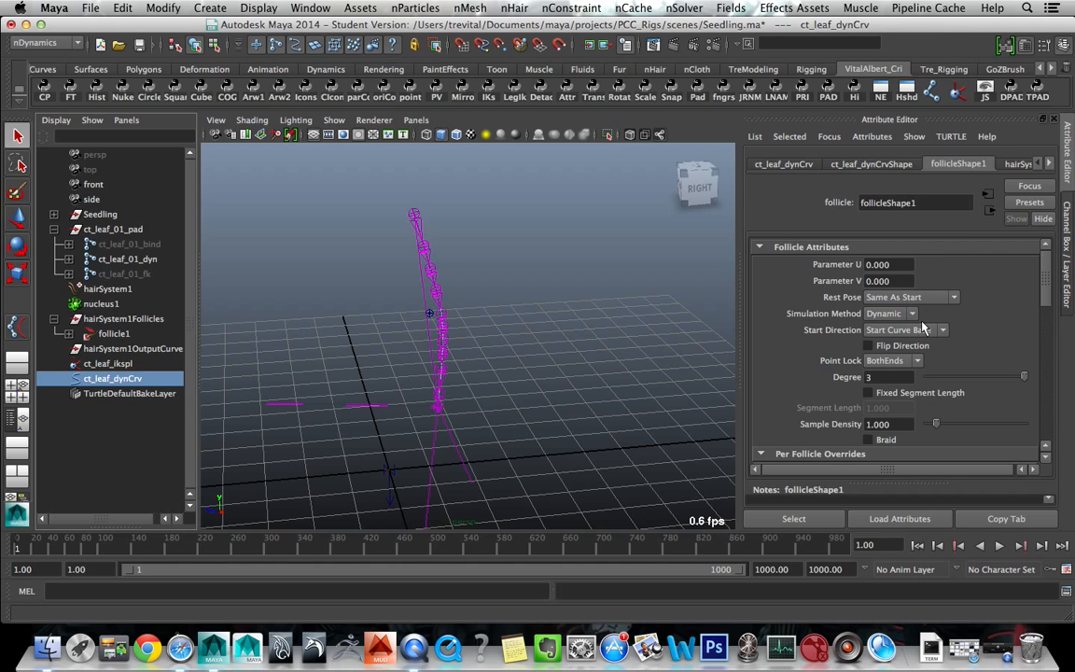
click(903, 361)
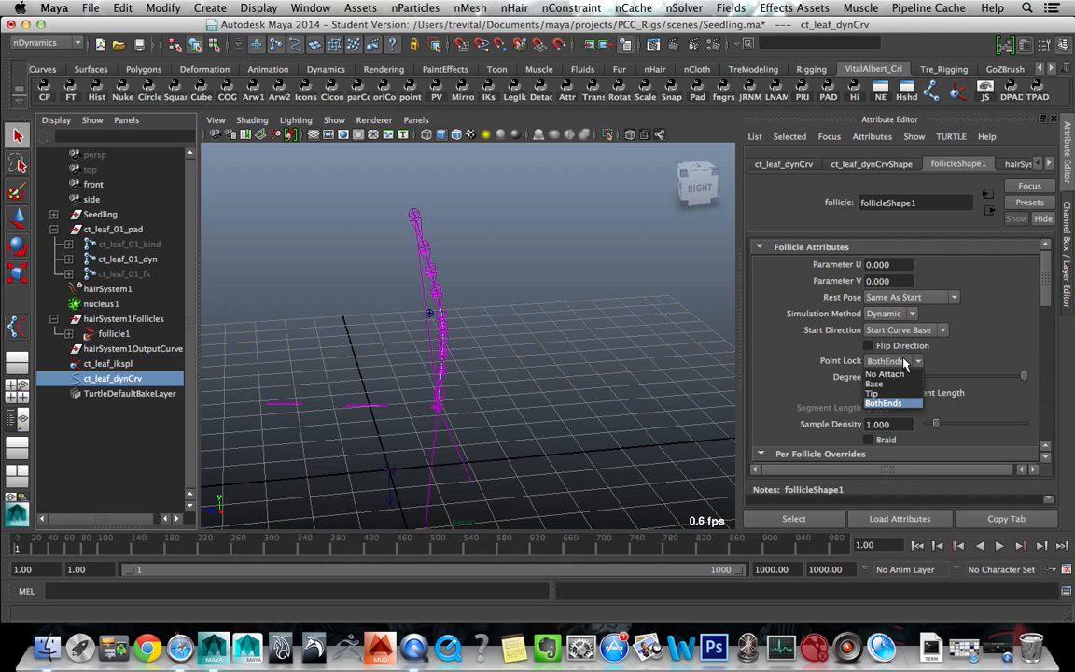
click(899, 383)
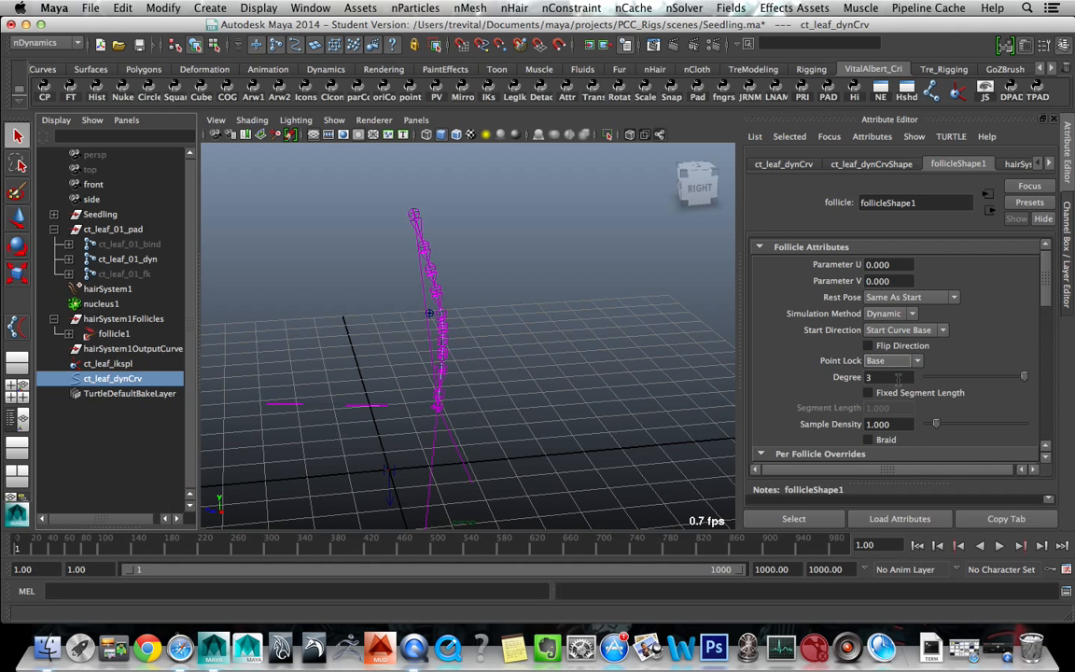
click(651, 306)
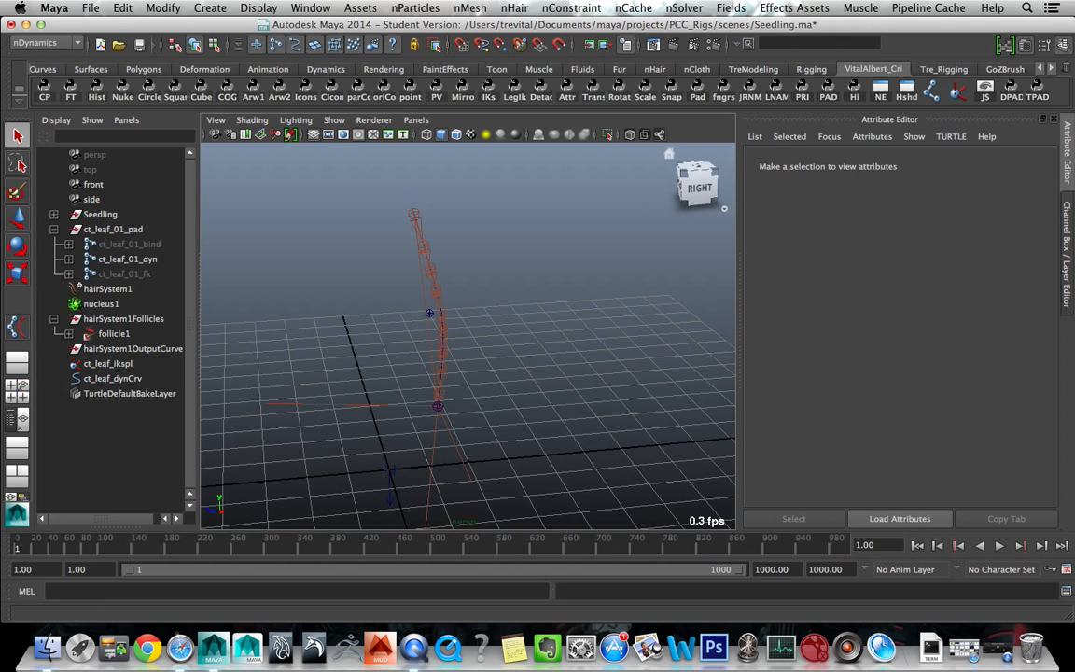
- Play the nSolver simulation interactively to check the dyn chain's motion, stop it and return to the first frame
click(672, 7)
click(702, 85)
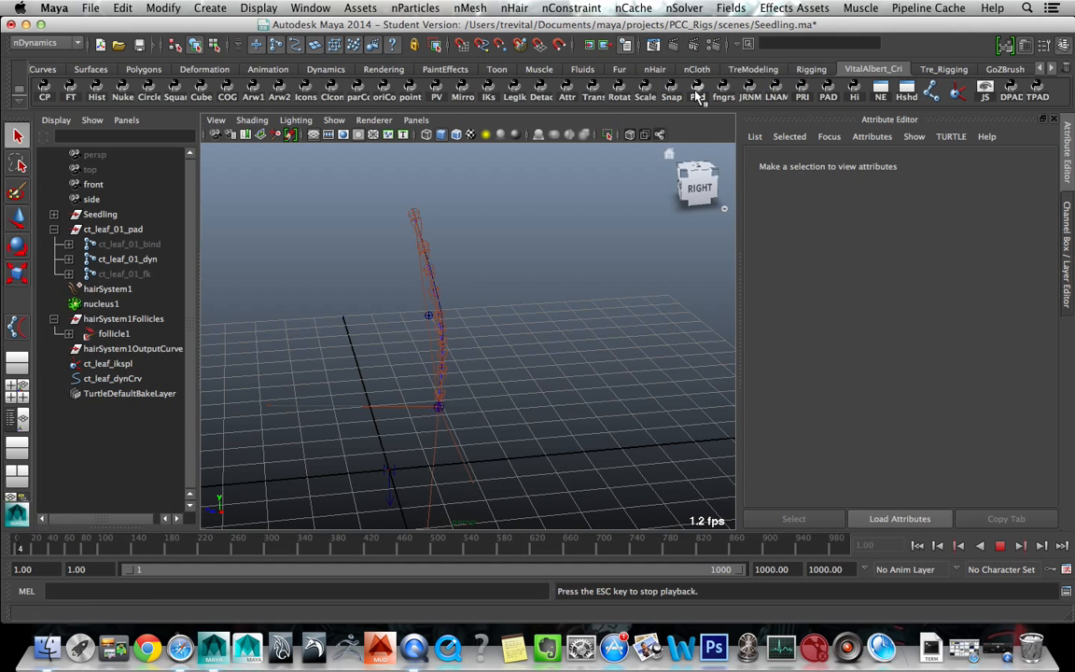
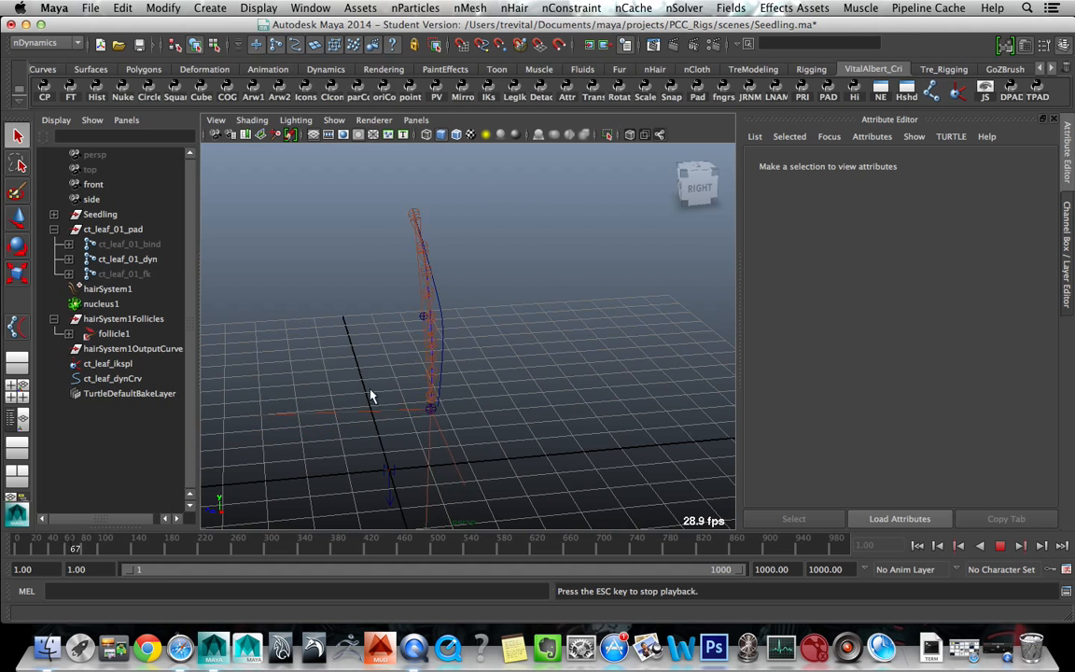
click(684, 8)
click(564, 237)
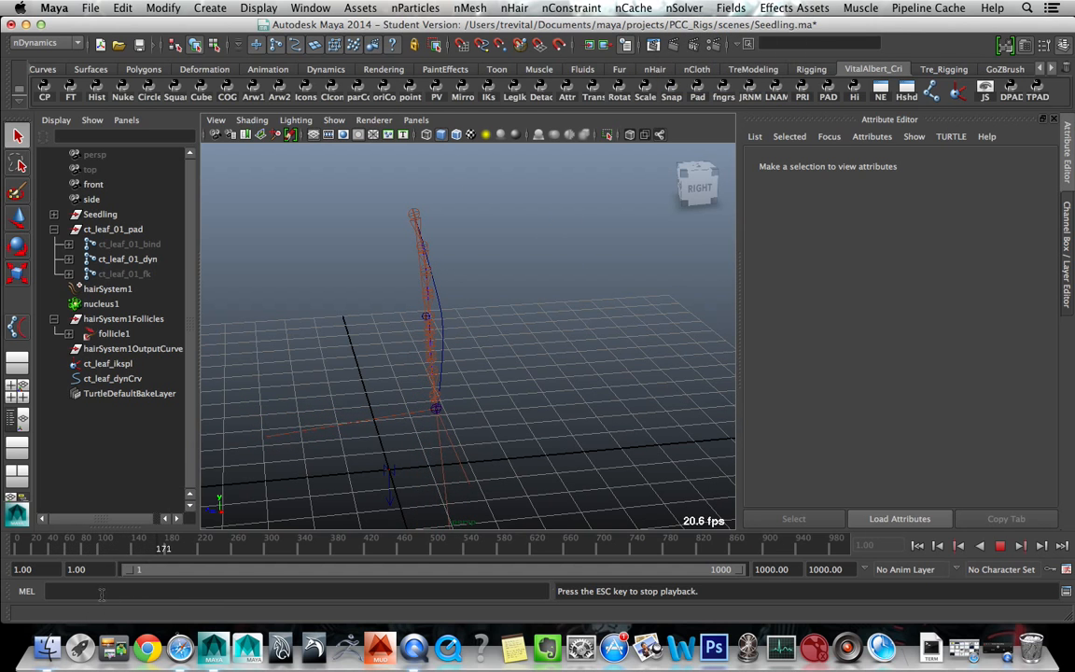
click(1000, 545)
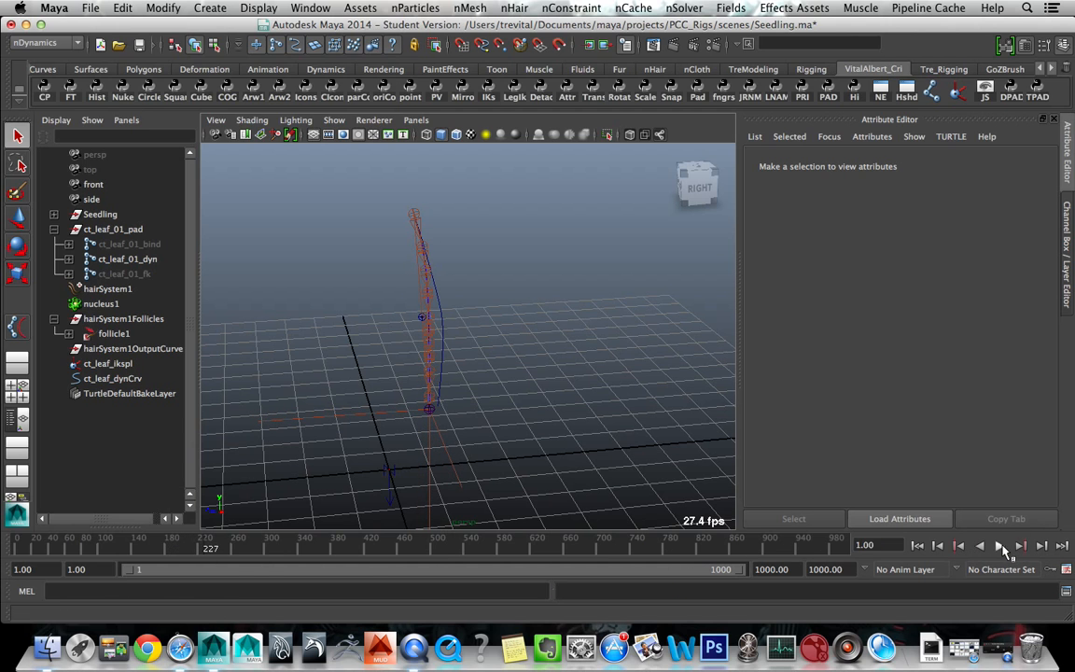
click(914, 545)
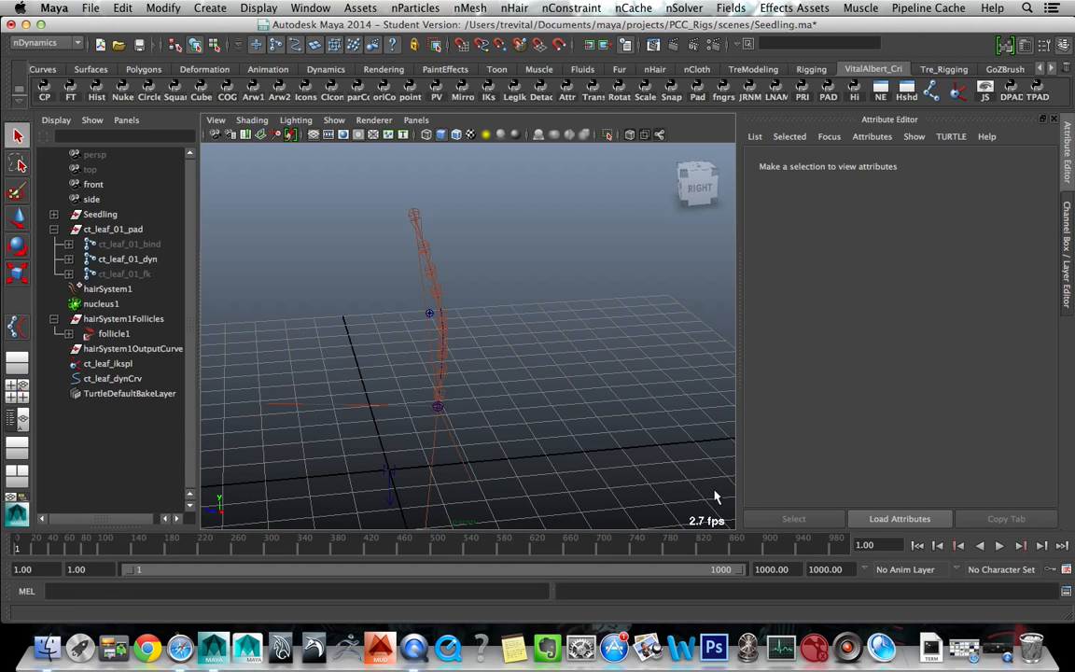
- Examine the dyn chain from several angles, collapse the hairSystem1Follicles group and check the follicles and output curves groups
click(613, 440)
key(ctrl+a)
alt+drag(611, 440, 221, 348)
alt+drag(347, 399, 423, 383)
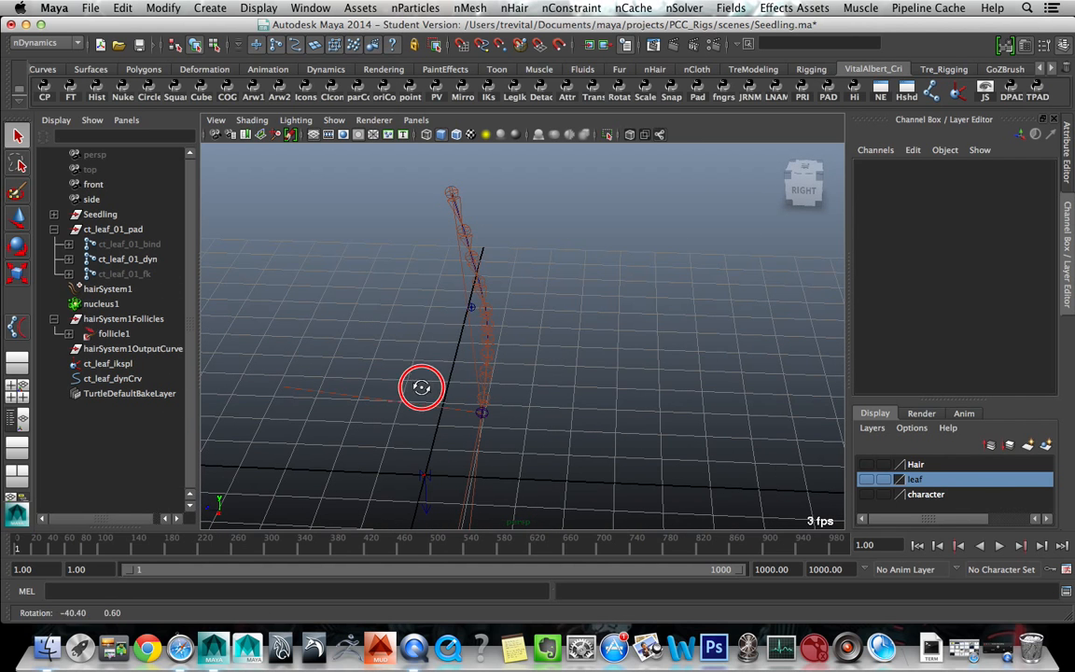
alt+drag(396, 316, 353, 321)
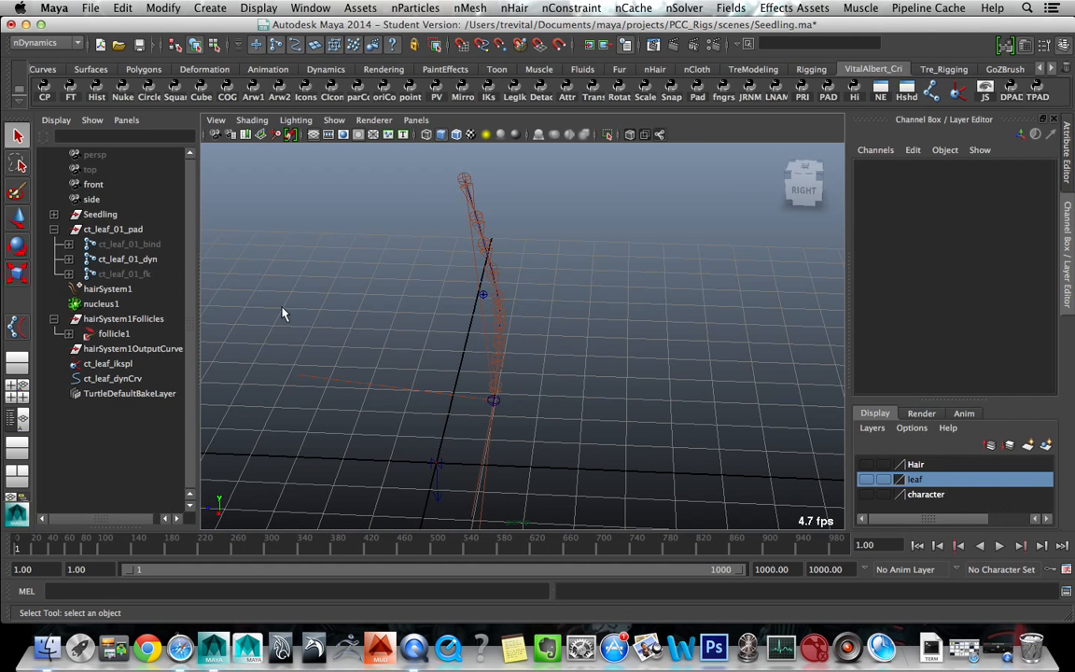
click(54, 320)
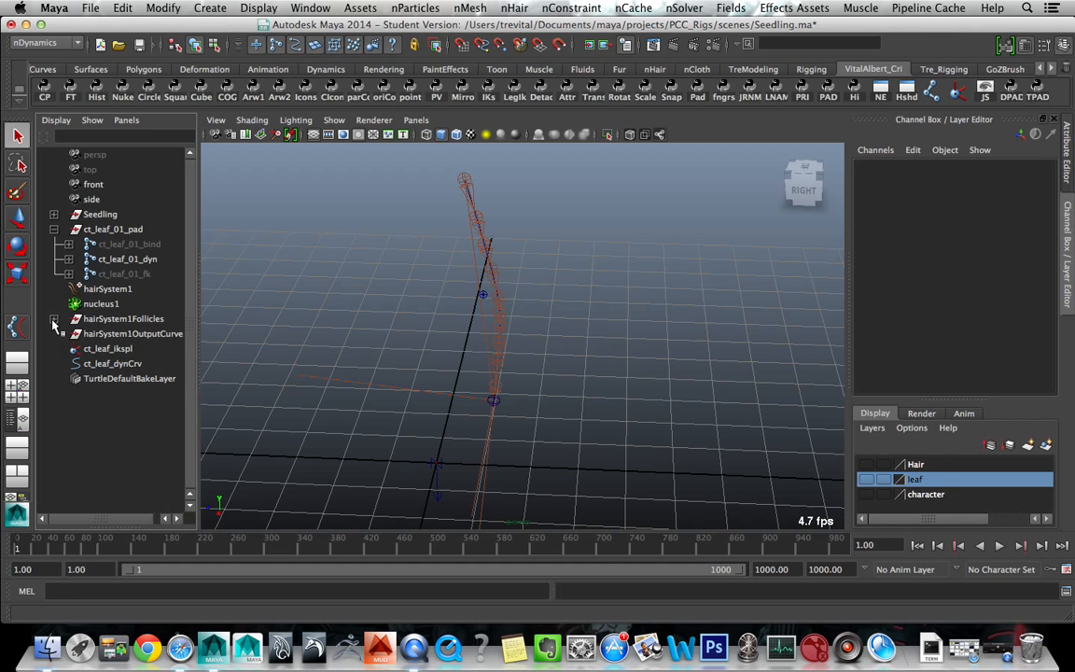
click(109, 320)
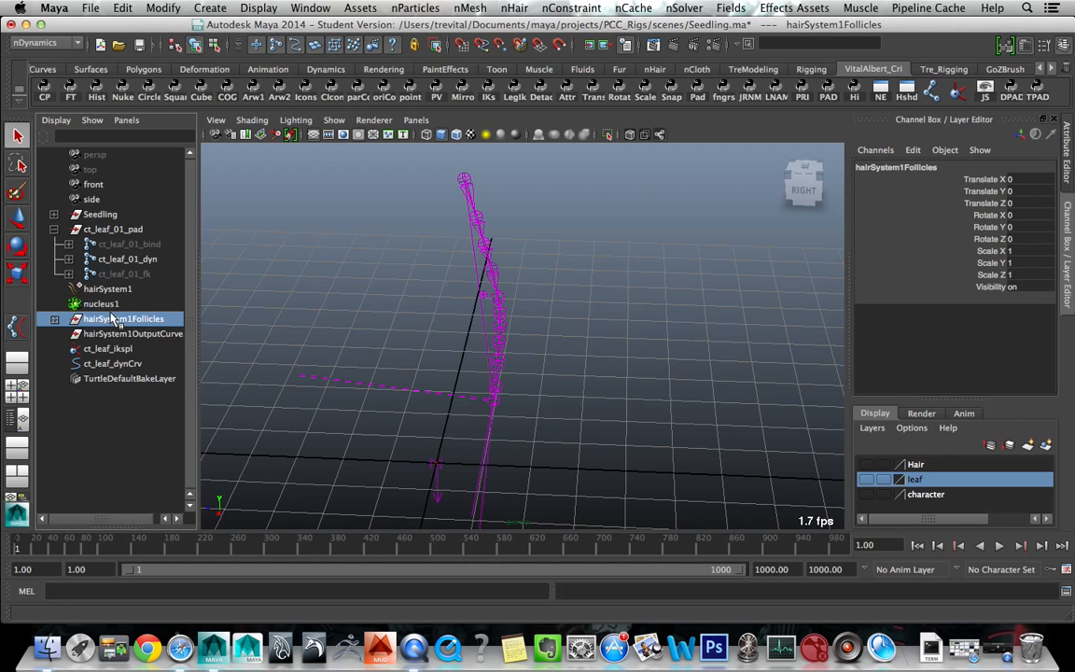
alt+drag(291, 316, 340, 336)
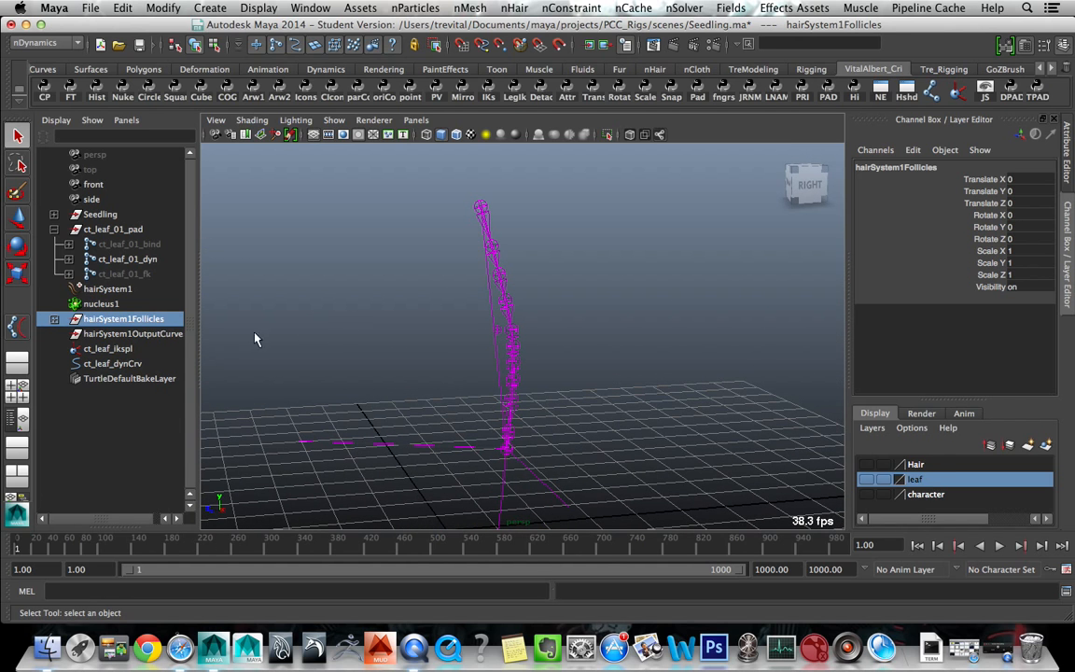
click(105, 333)
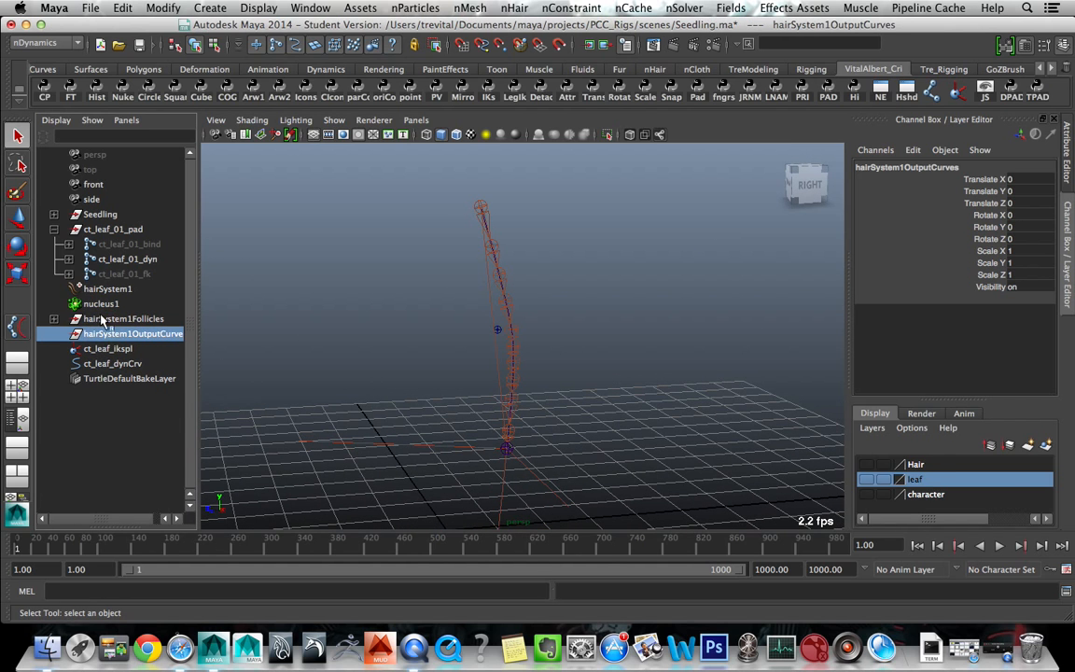
- Try moving the collapsed ct_leaf_01_pad group freely with the Move tool, and undo the move
click(53, 229)
click(106, 244)
click(126, 229)
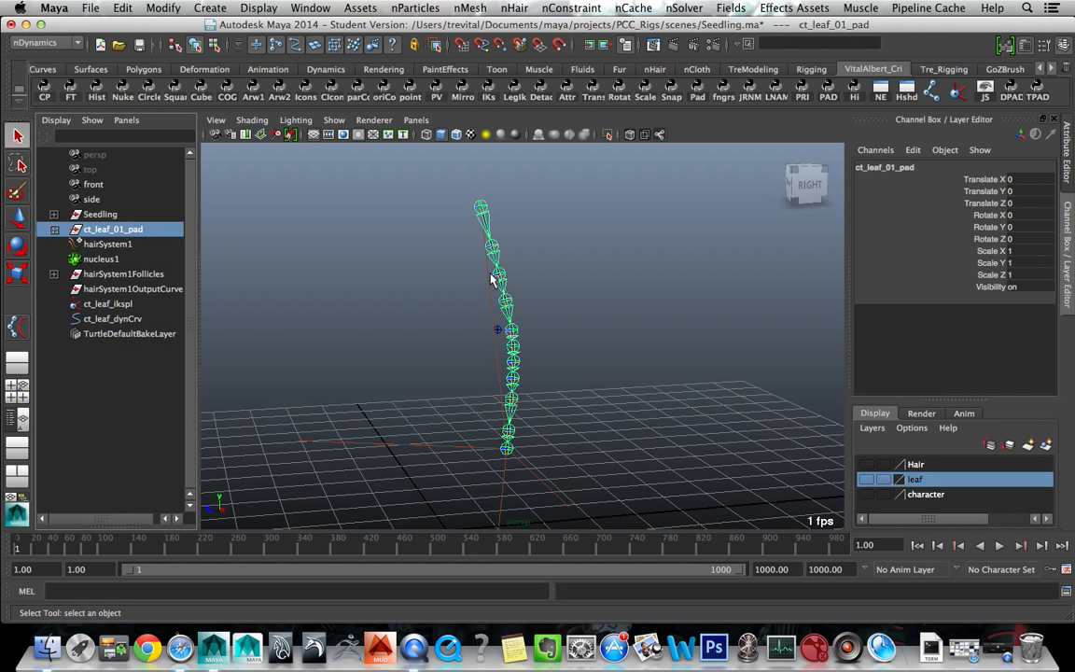
key(w)
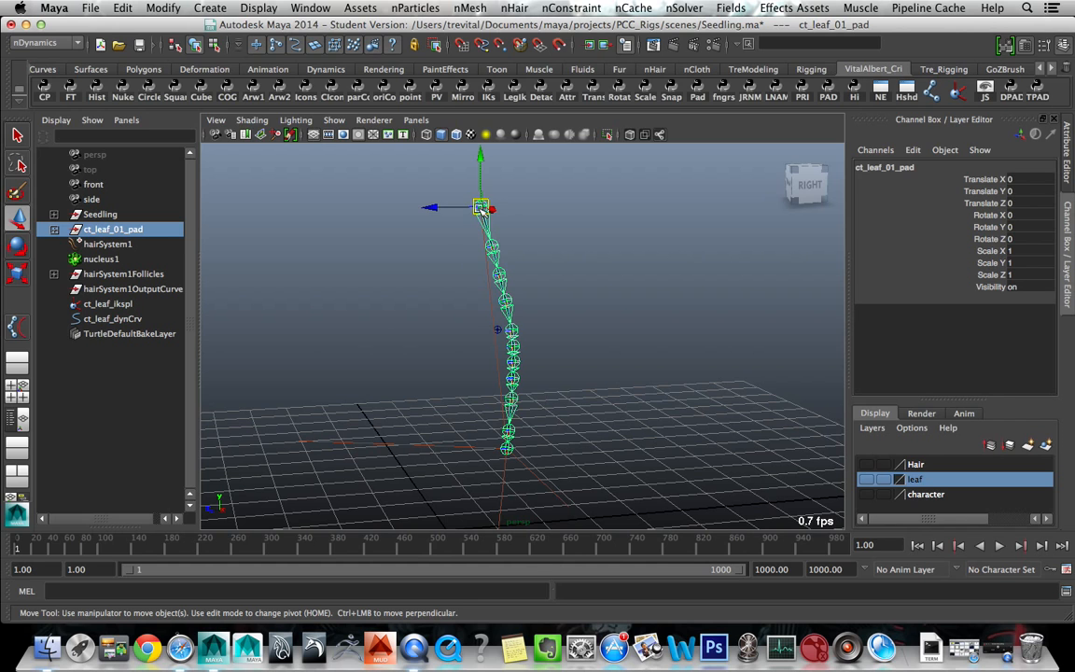
drag(479, 206, 460, 221)
key(ctrl+z)
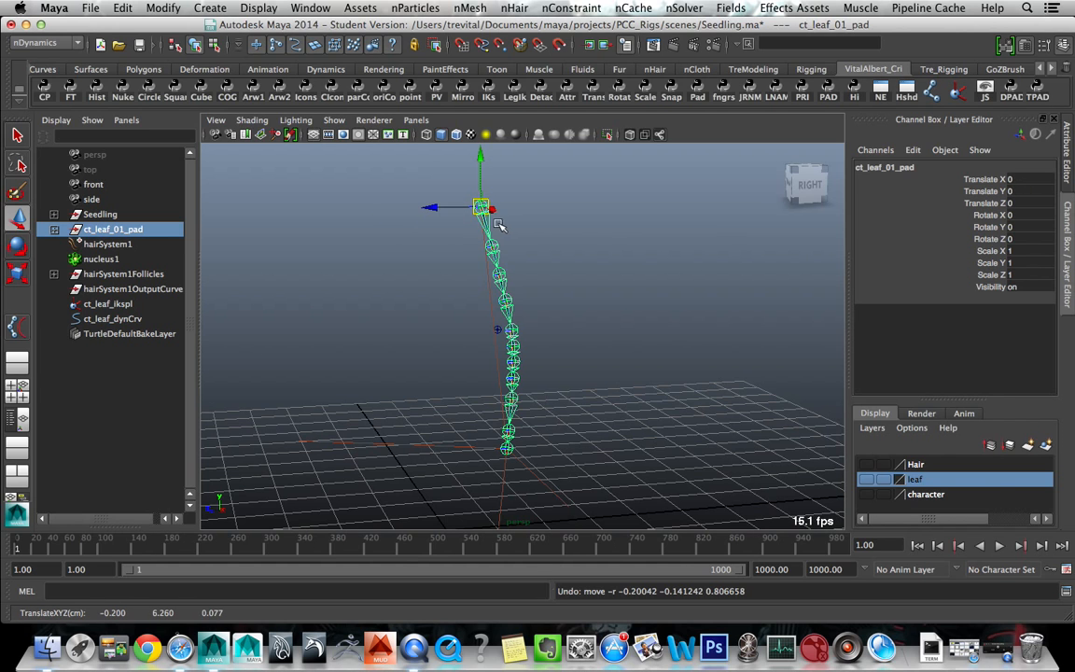
- Unhide the Seedling group's hidden children from seedling_master_icon through joints, and clear the selection
click(54, 215)
click(130, 229)
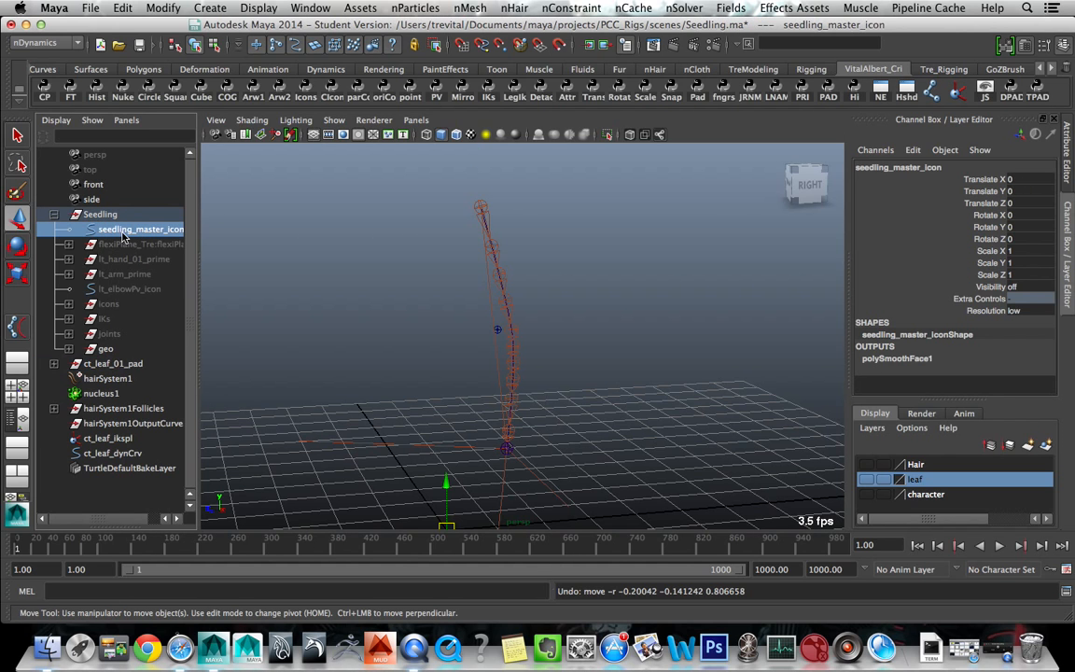
shift+click(126, 335)
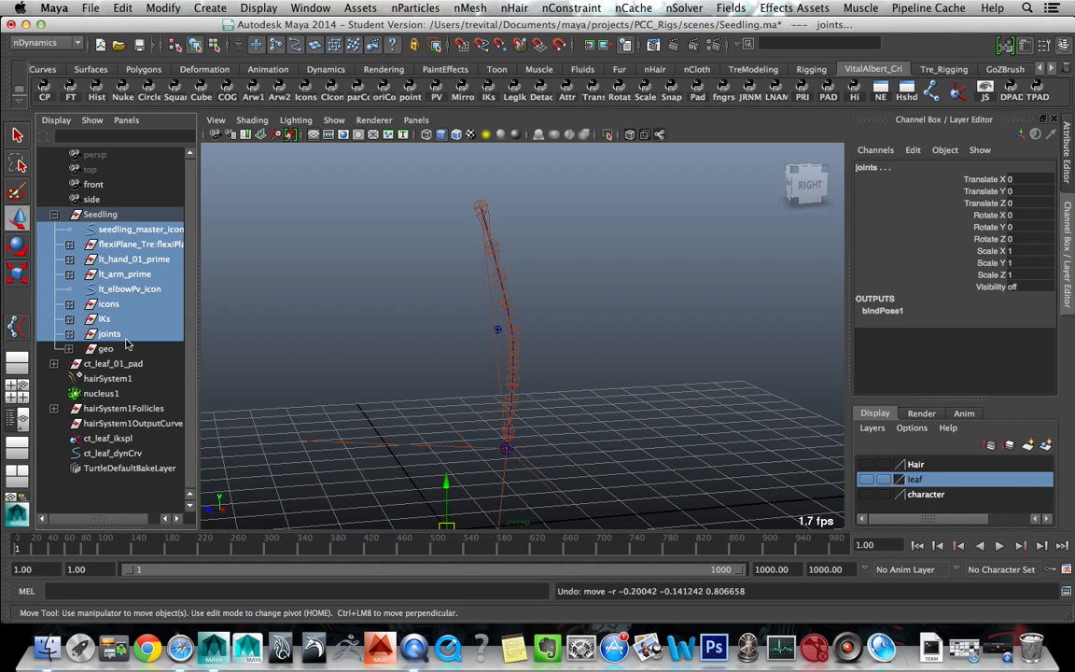
key(shift+h)
click(227, 325)
- Parent-constrain the ct_leaf_01_pad group to the ct_spine_03_bind joint and clear the selection
alt+drag(446, 354, 468, 407)
click(458, 313)
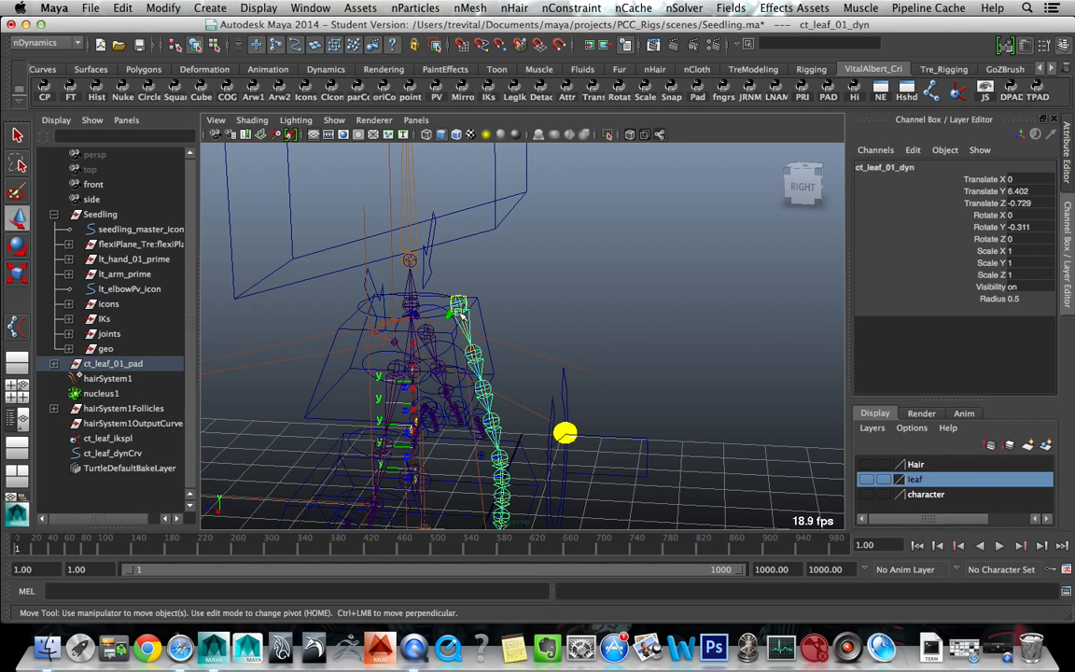
alt+drag(567, 403, 456, 367)
key(q)
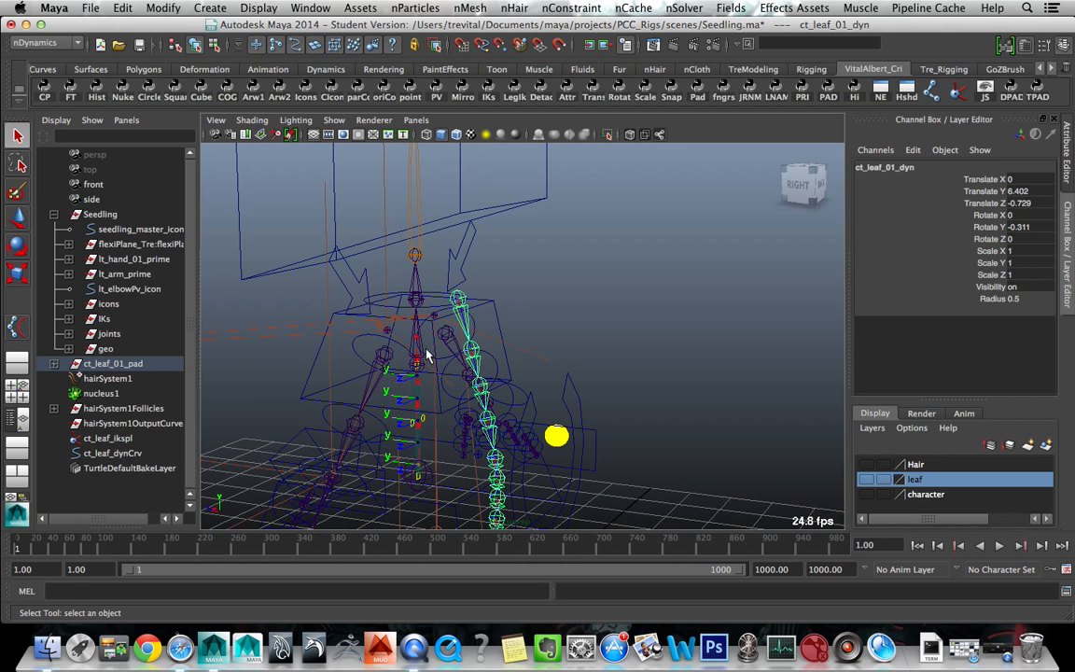
click(423, 355)
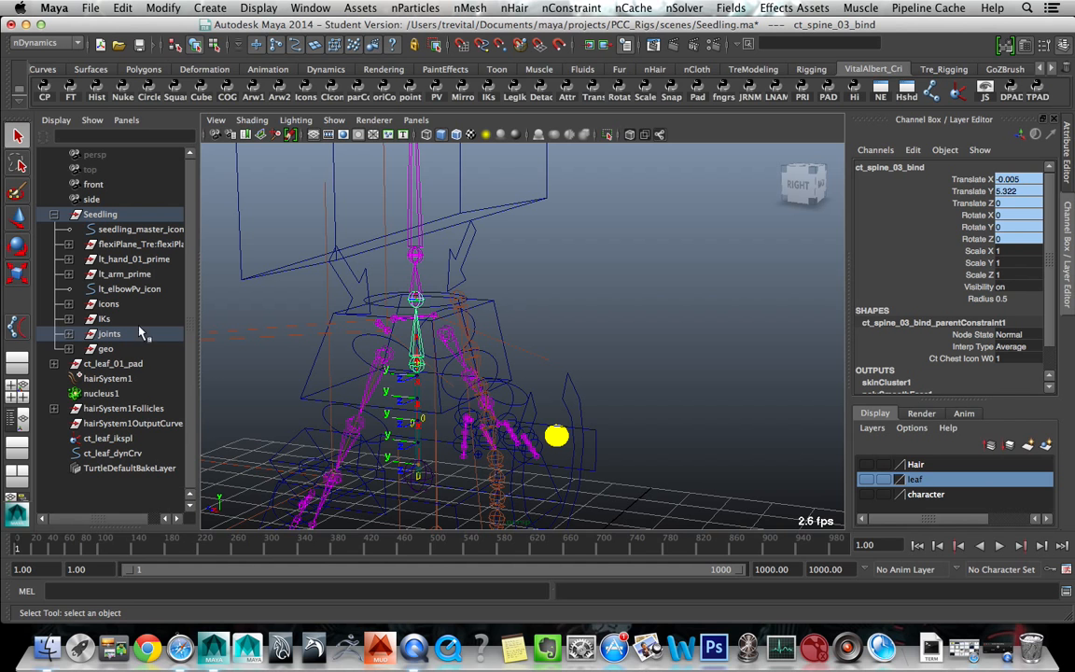
alt+drag(264, 287, 342, 371)
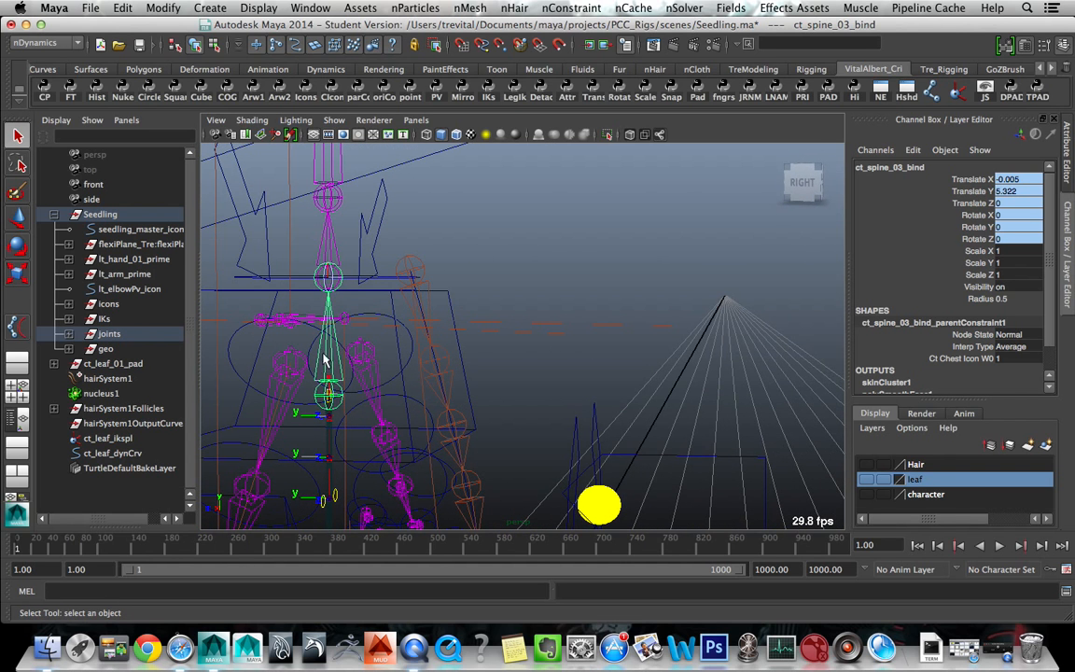
alt+drag(336, 306, 326, 342)
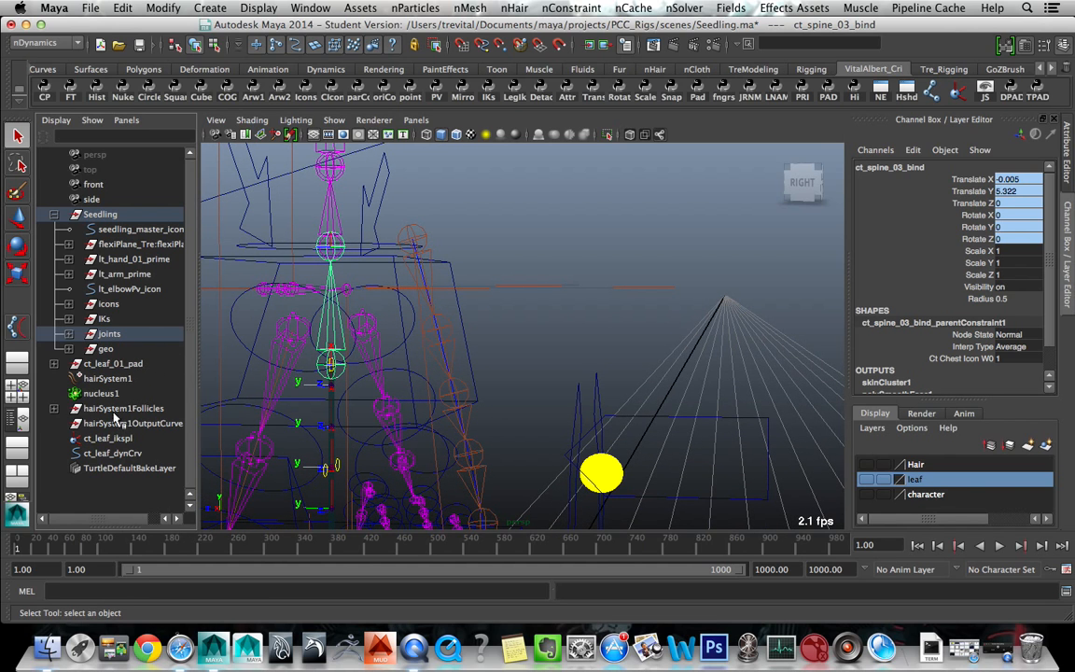
click(110, 363)
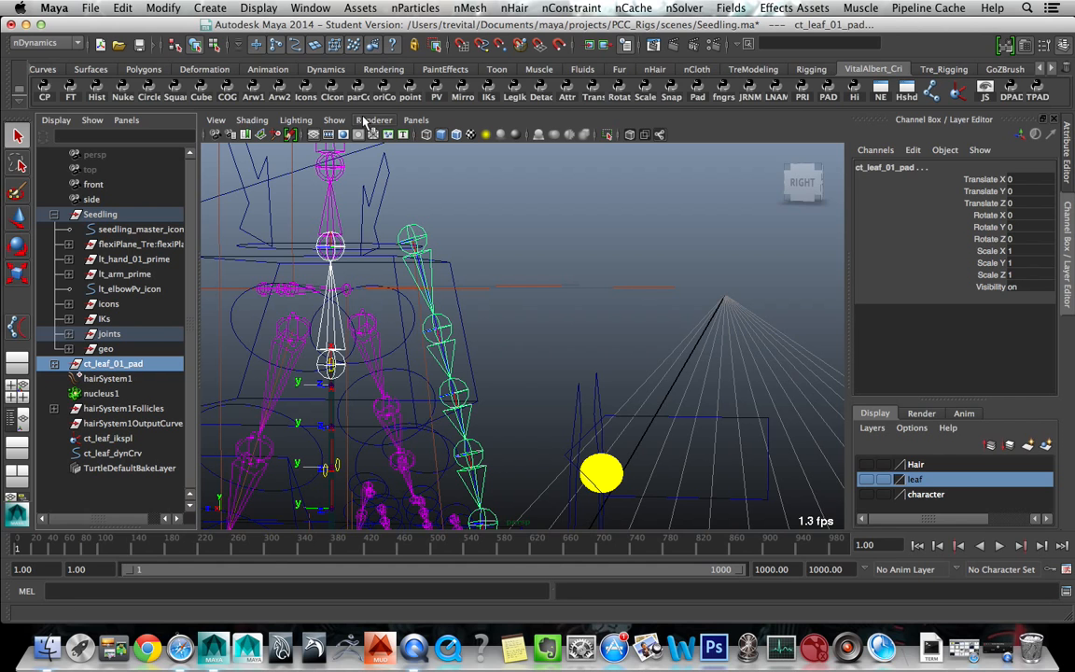
click(430, 227)
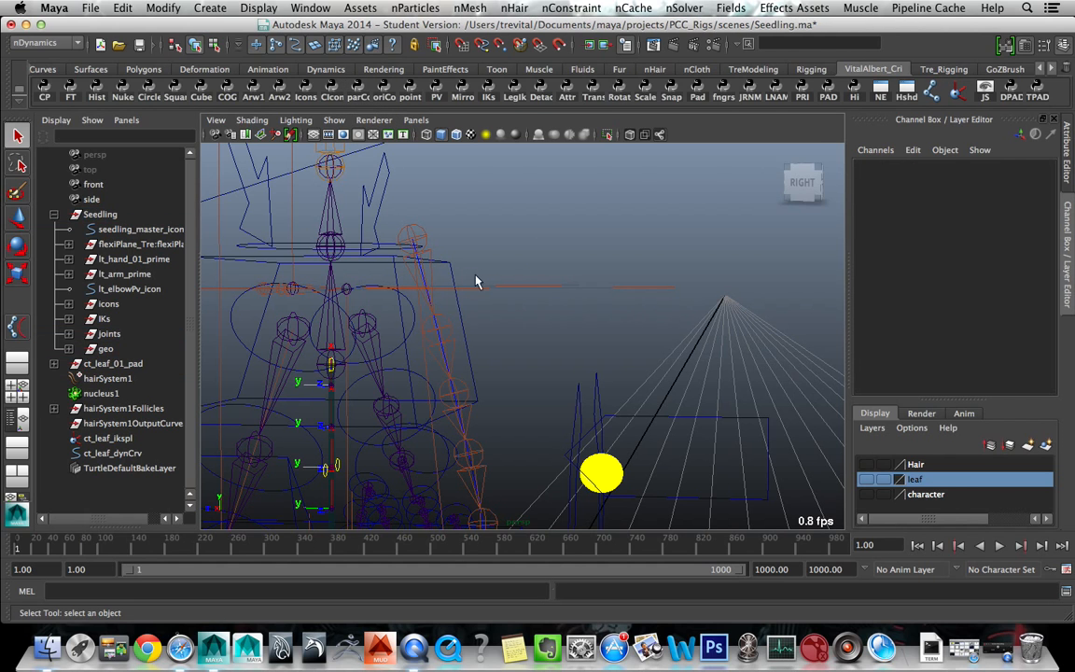
- Expand the ct_leaf_01_pad group to check its parent constraint, and collapse it again
click(119, 363)
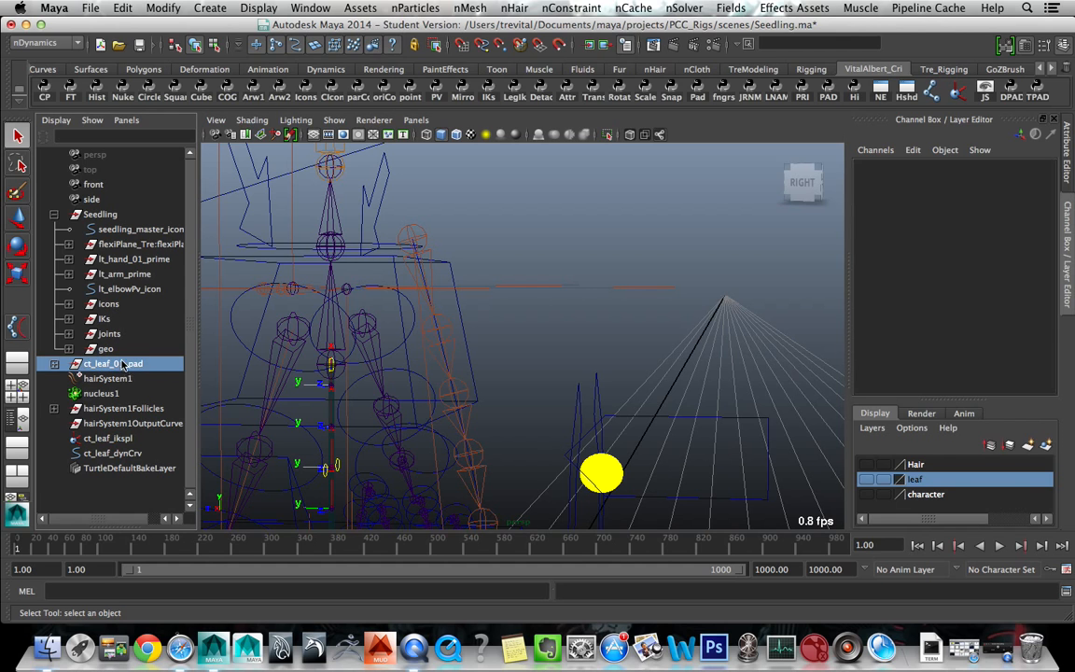
shift+click(53, 363)
click(55, 364)
click(55, 364)
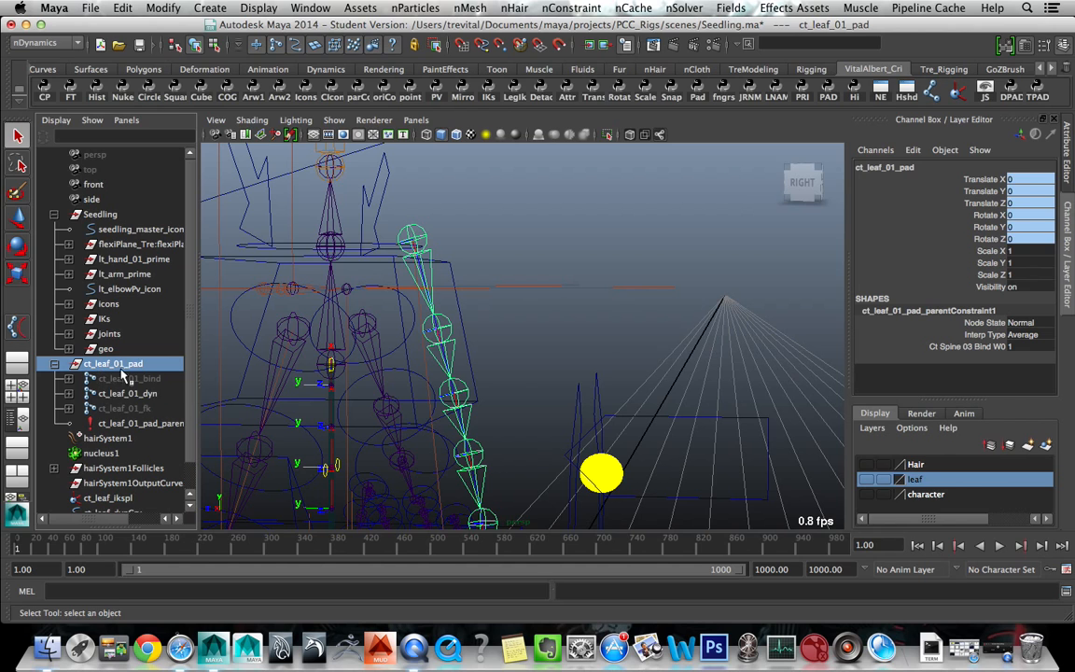
click(57, 364)
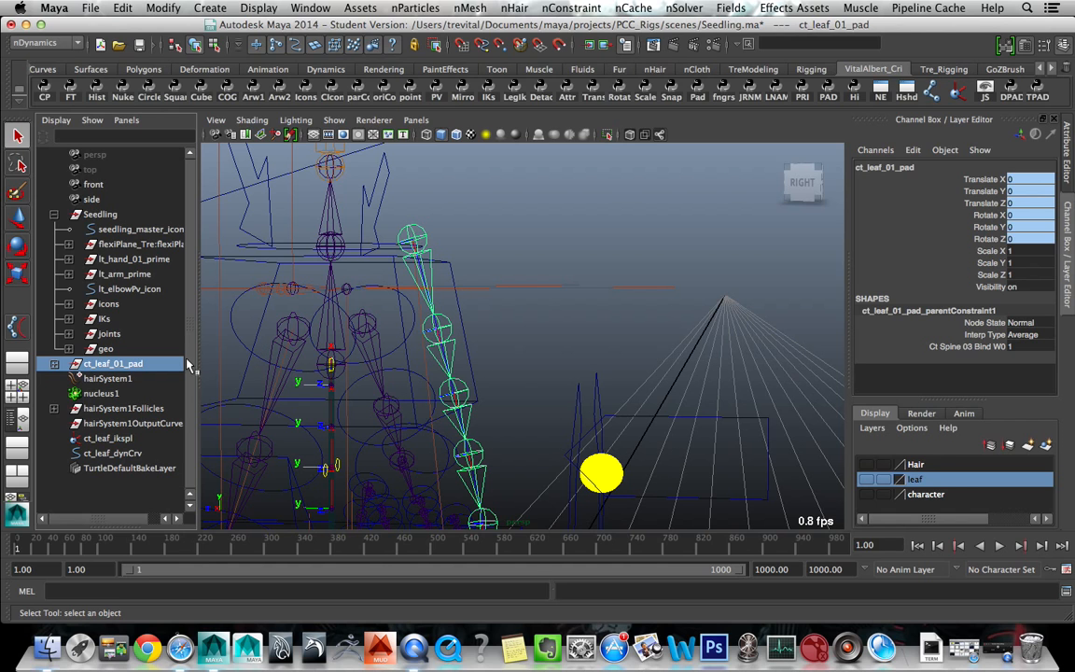
- Parent the hairSystem1Follicles group under the ct_spine_03_bind joint
click(327, 322)
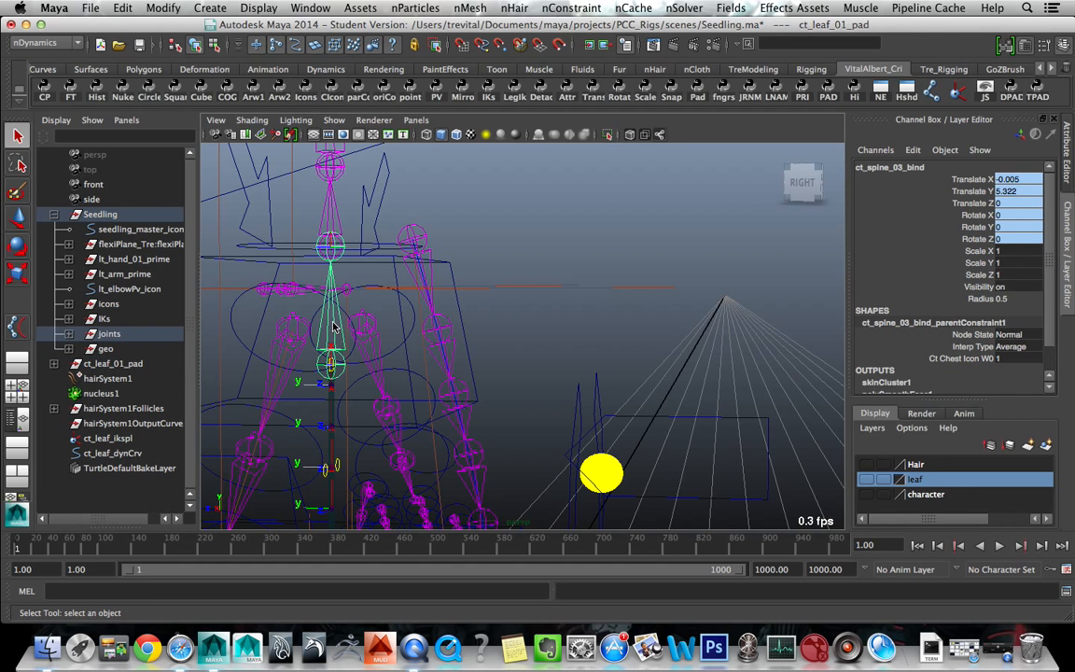
click(140, 408)
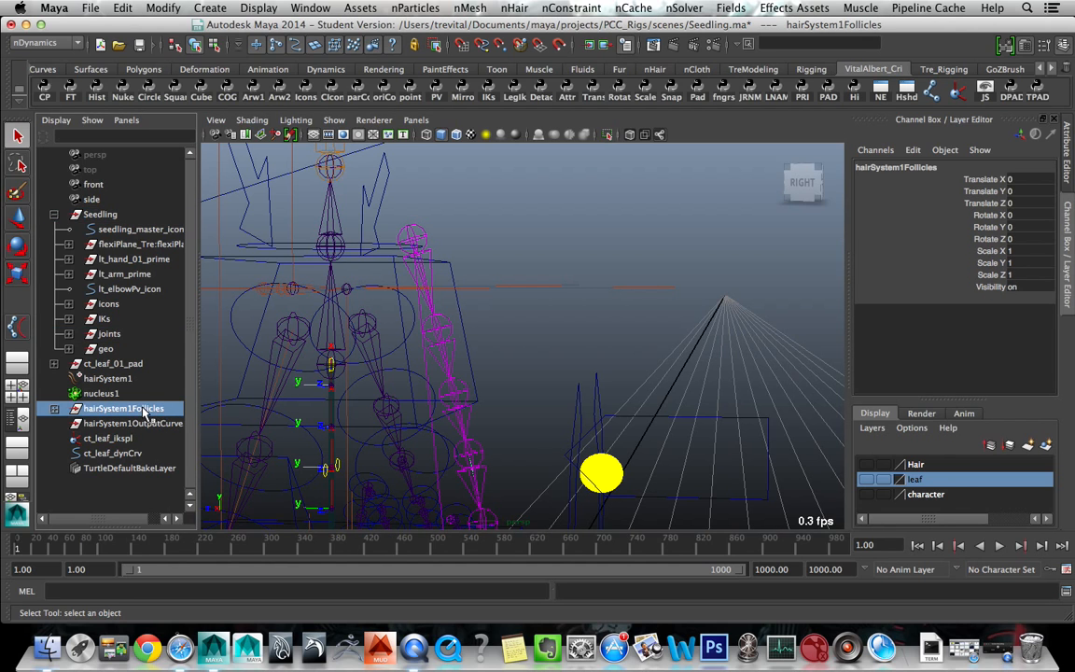
click(334, 332)
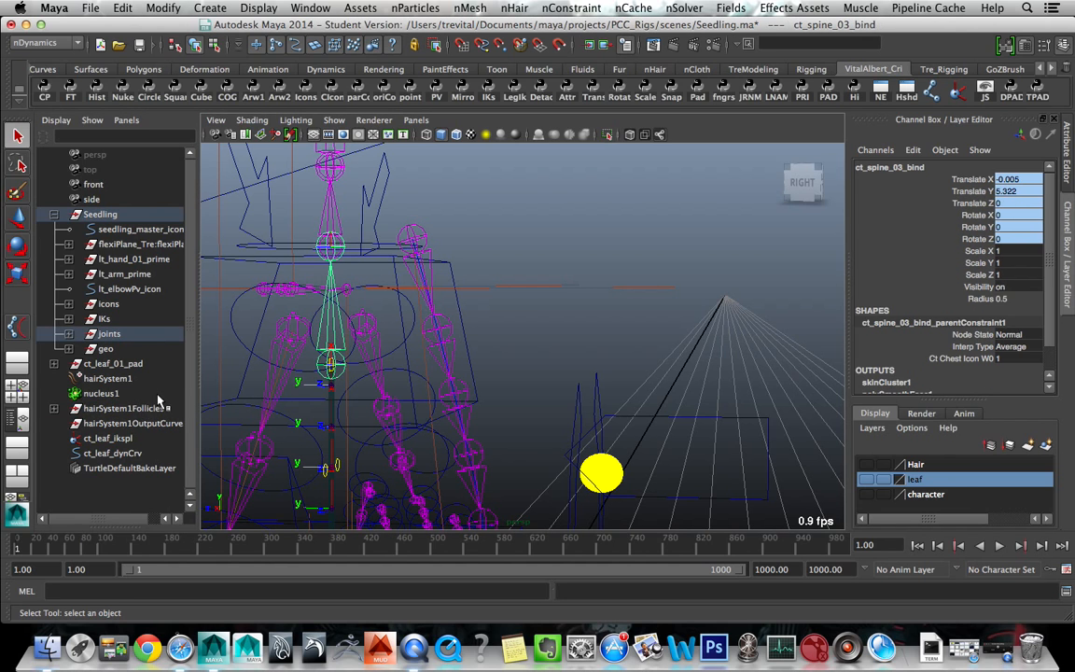
click(155, 407)
click(324, 331)
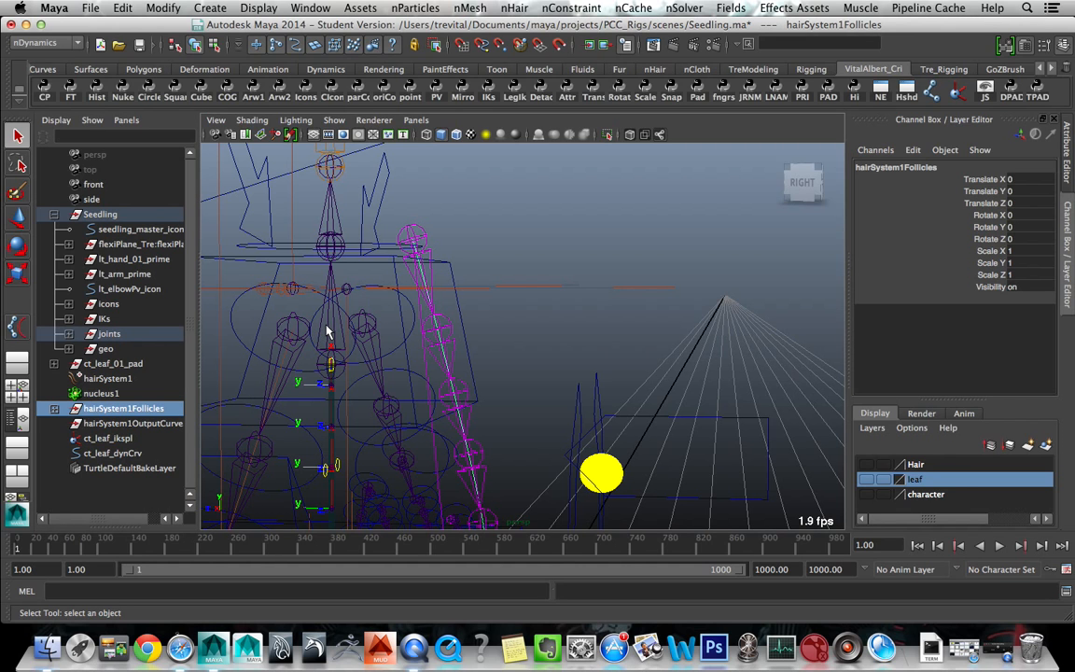
key(p)
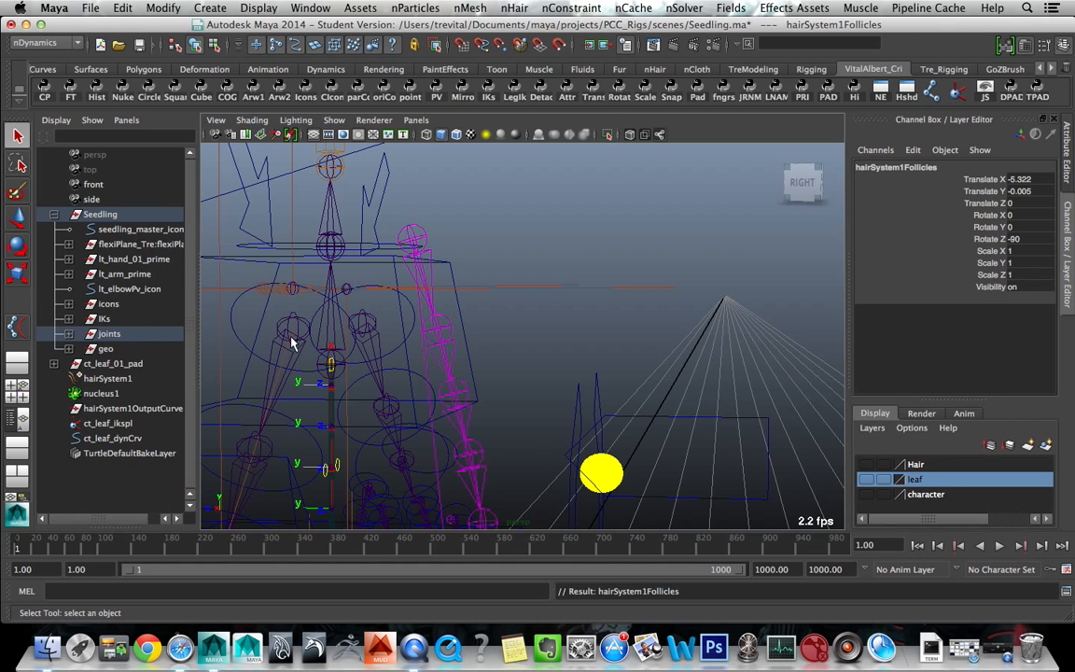
- Reveal ct_spine_03_bind in the hierarchy, check the follicles group nested beneath it, and collapse the Seedling group
click(320, 349)
key(f)
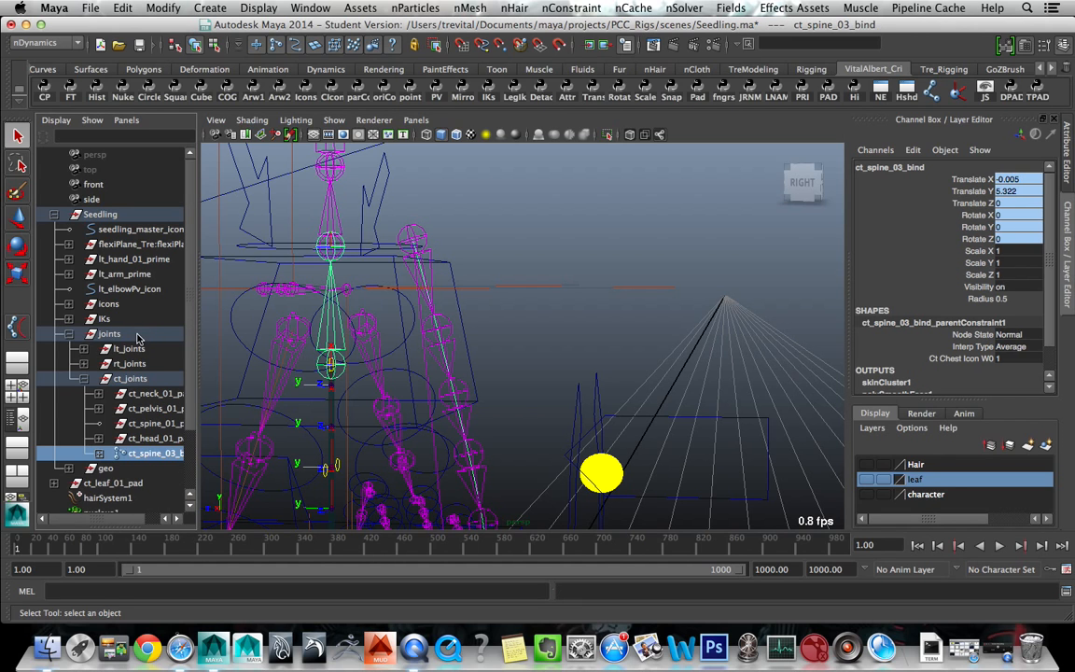
click(98, 452)
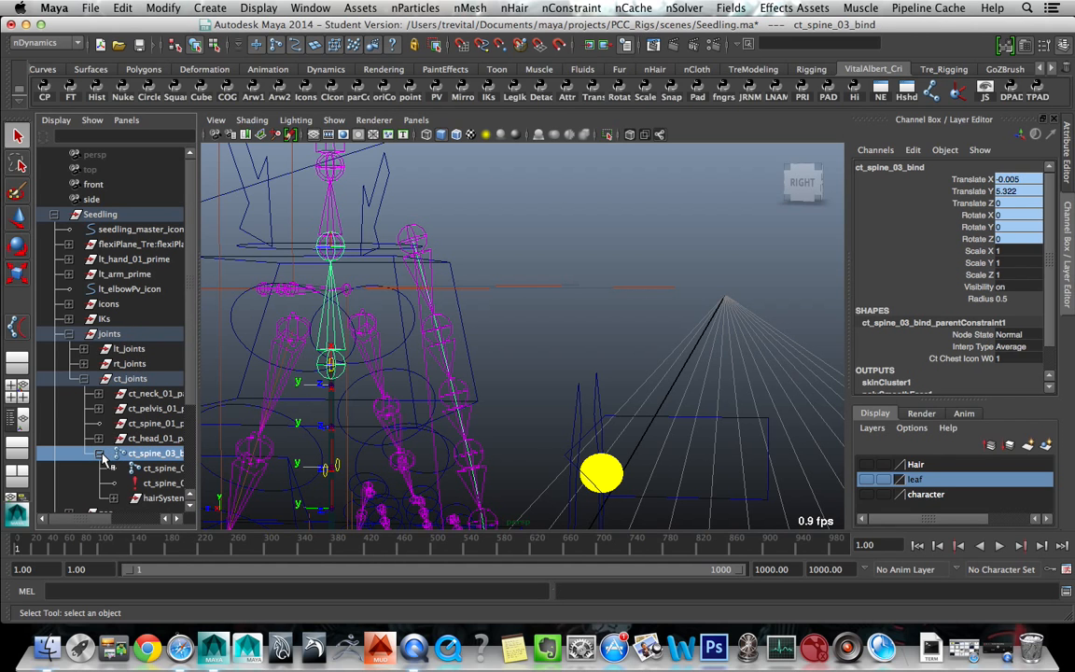
click(159, 499)
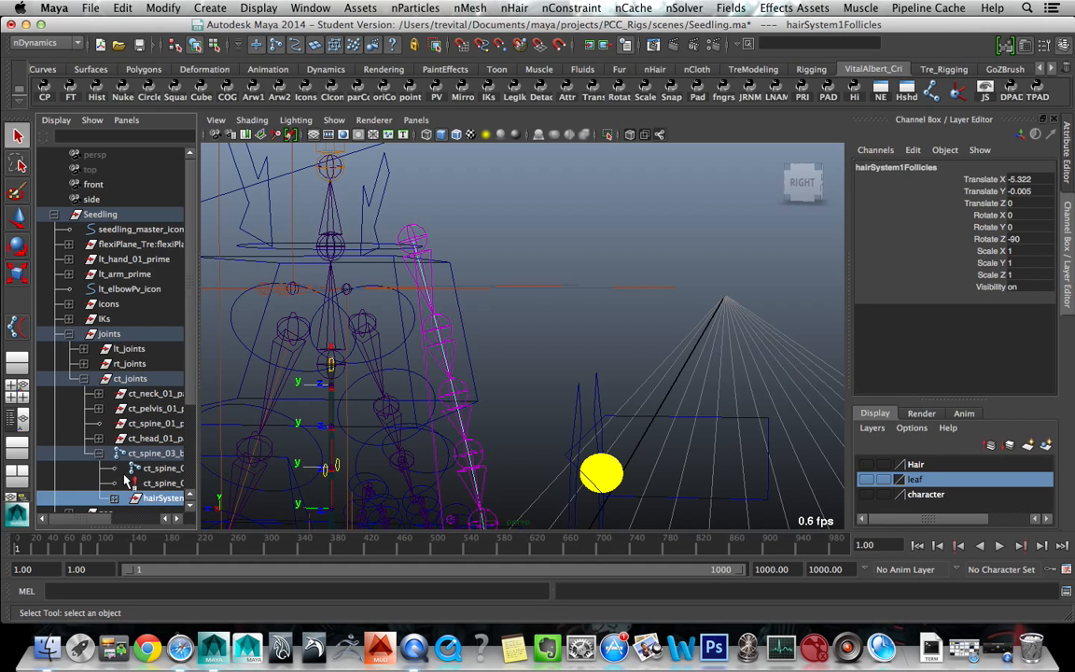
click(98, 454)
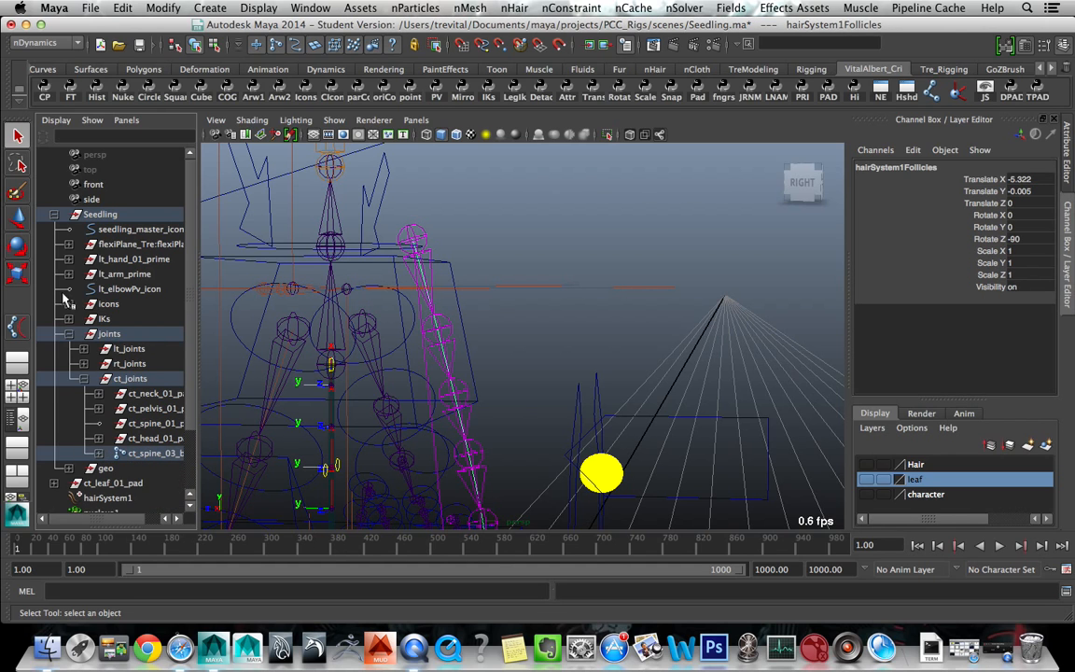
click(55, 216)
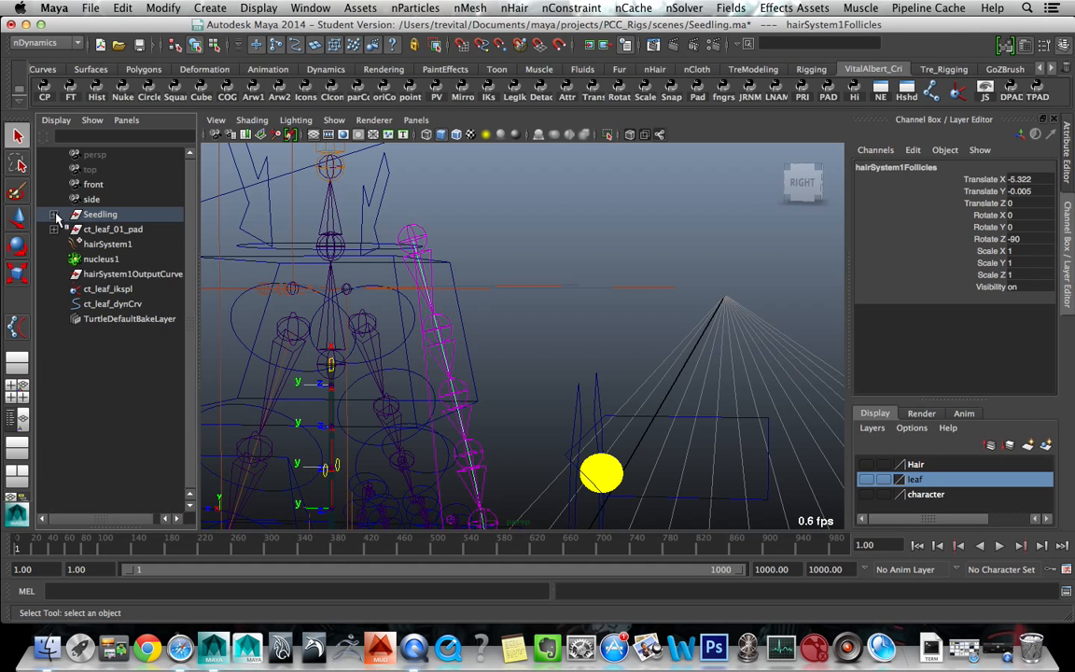
- Group the nodes from hairSystem1 through ct_leaf_dynCrv and rename the group leaf_dynamics
click(110, 244)
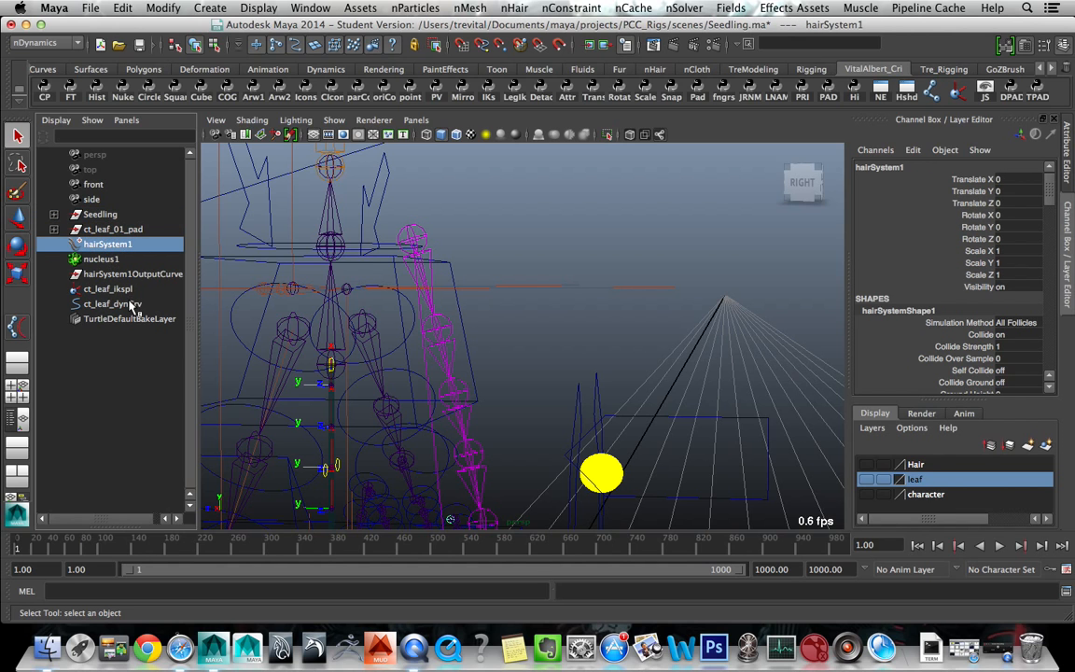
shift+click(132, 306)
key(ctrl+g)
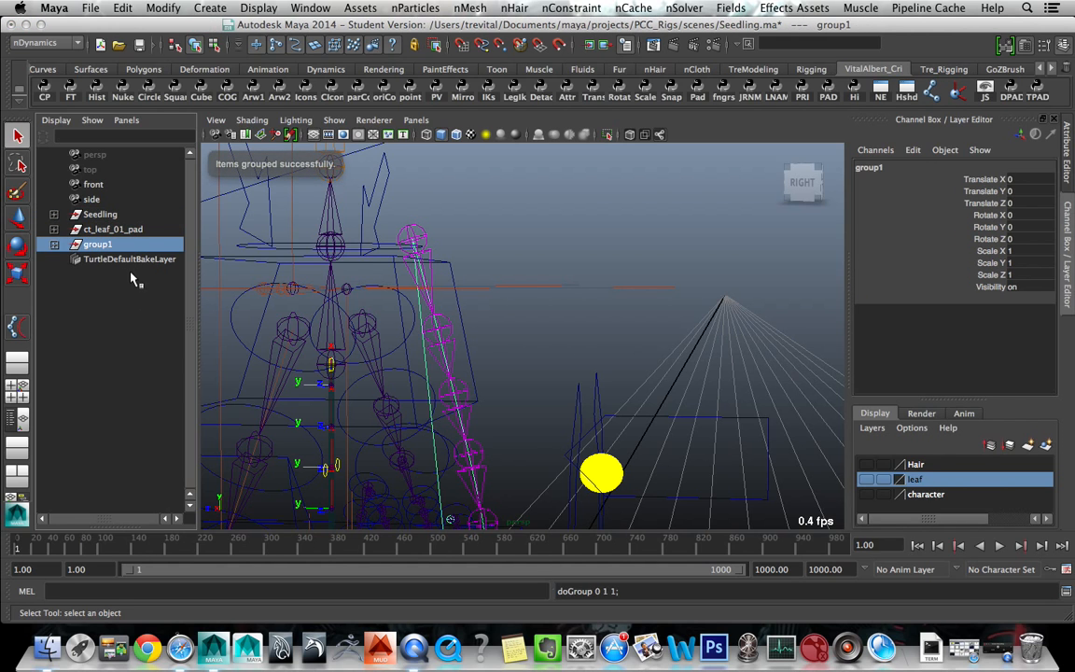
double_click(131, 244)
text(leaf_)
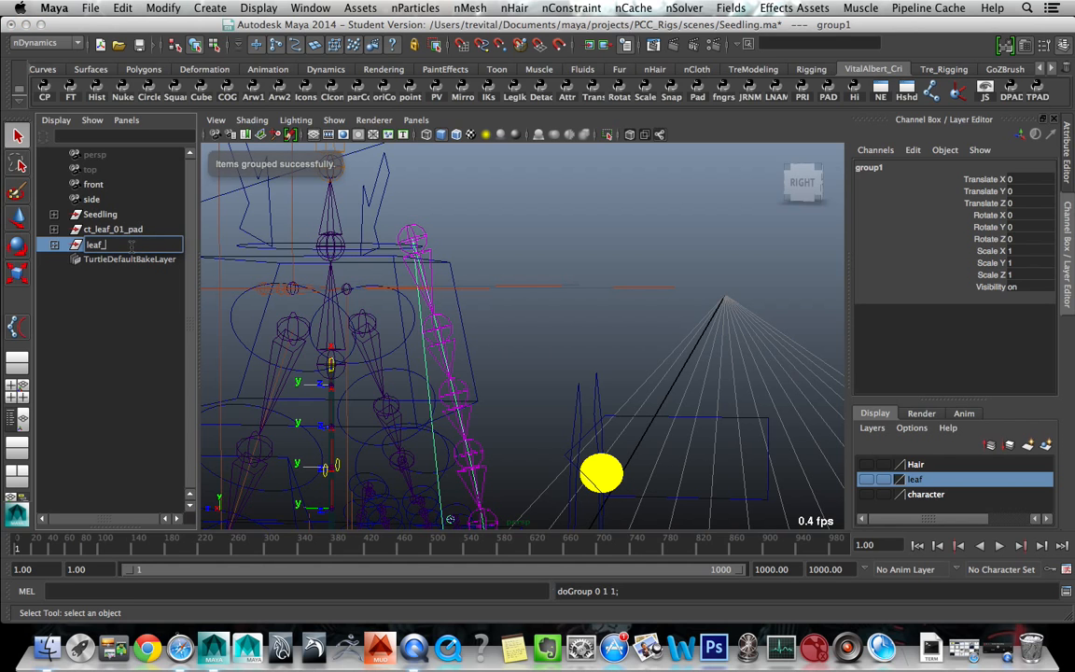
text(dynamics)
key(Return)
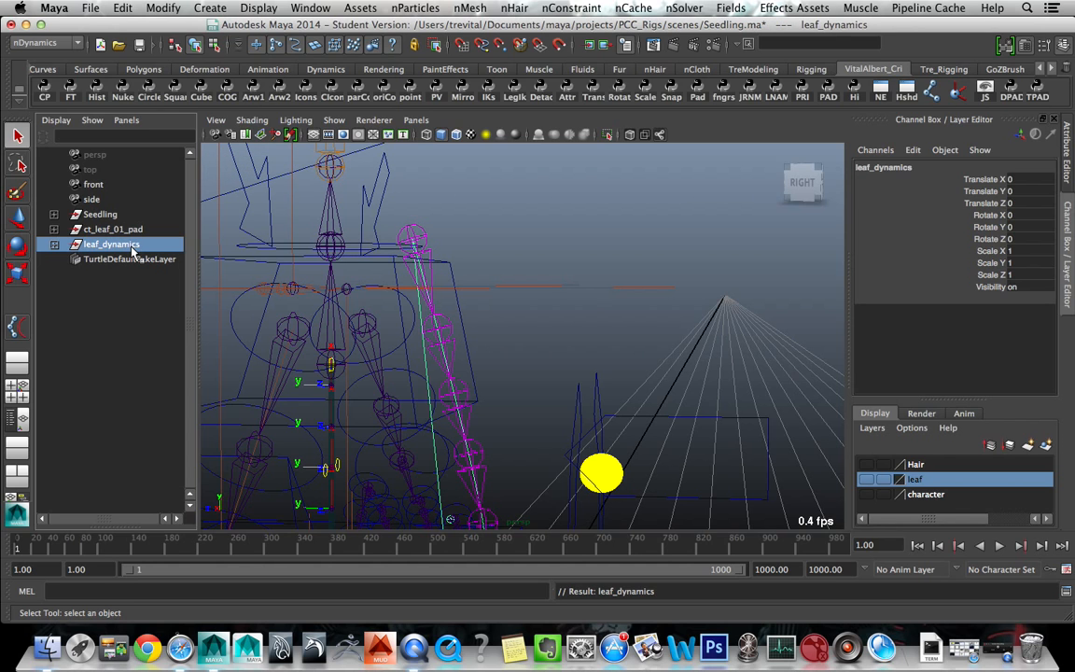
click(122, 259)
click(123, 245)
- Rotate ct_chest_icon during interactive nSolver playback to test the leaf chain's dynamics, stop it and return to the first frame
scroll(238, 281, down, 3)
alt+drag(293, 295, 500, 361)
click(482, 329)
key(e)
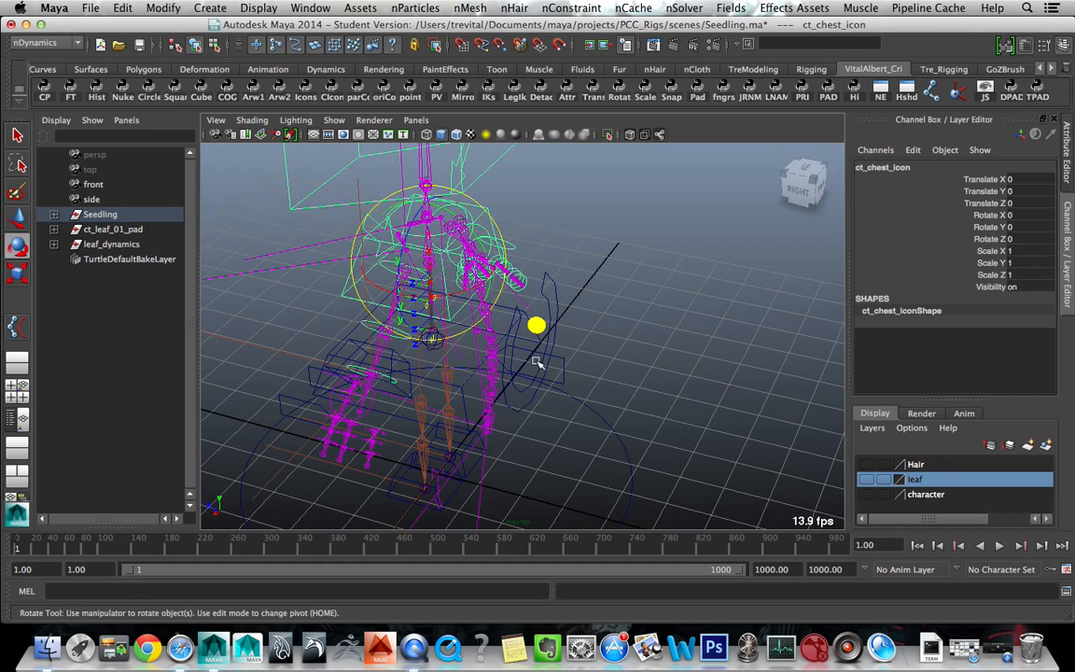
click(687, 9)
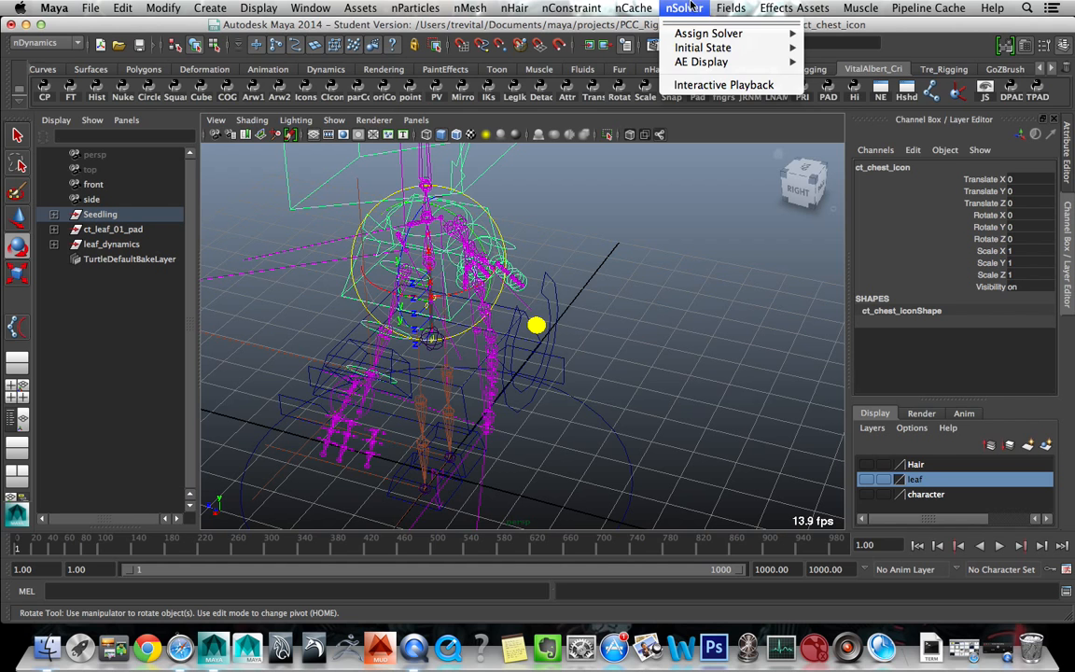
click(700, 84)
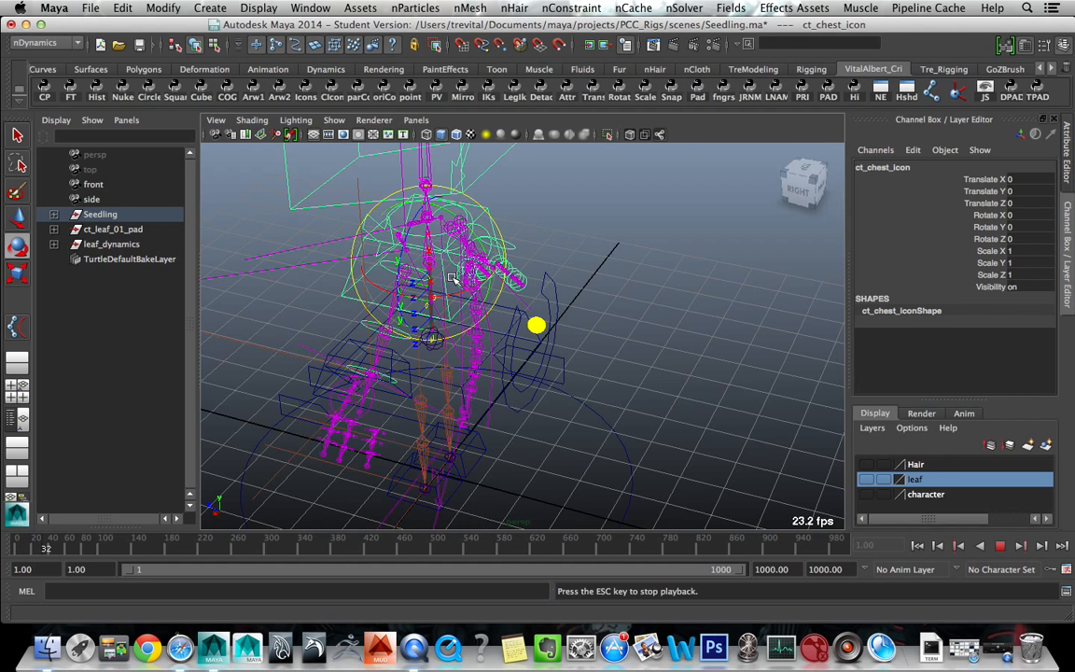
mouse_move(438, 294)
mouse_down()
mouse_move(412, 290)
mouse_move(466, 290)
mouse_move(406, 291)
mouse_move(463, 288)
mouse_move(408, 288)
mouse_move(436, 291)
mouse_up()
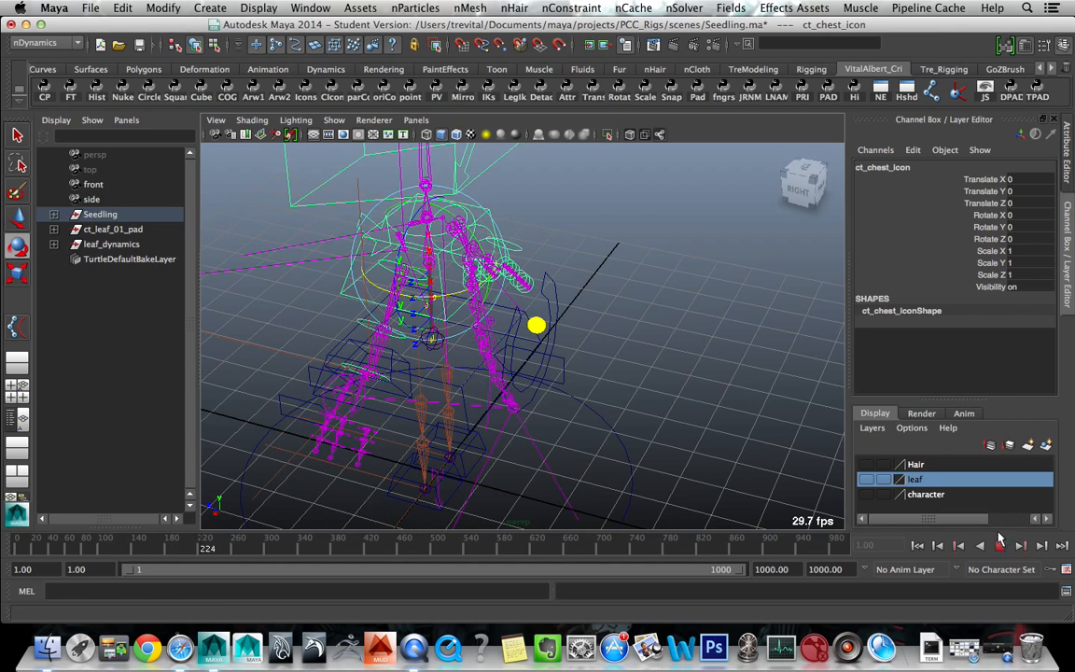
click(999, 544)
click(918, 545)
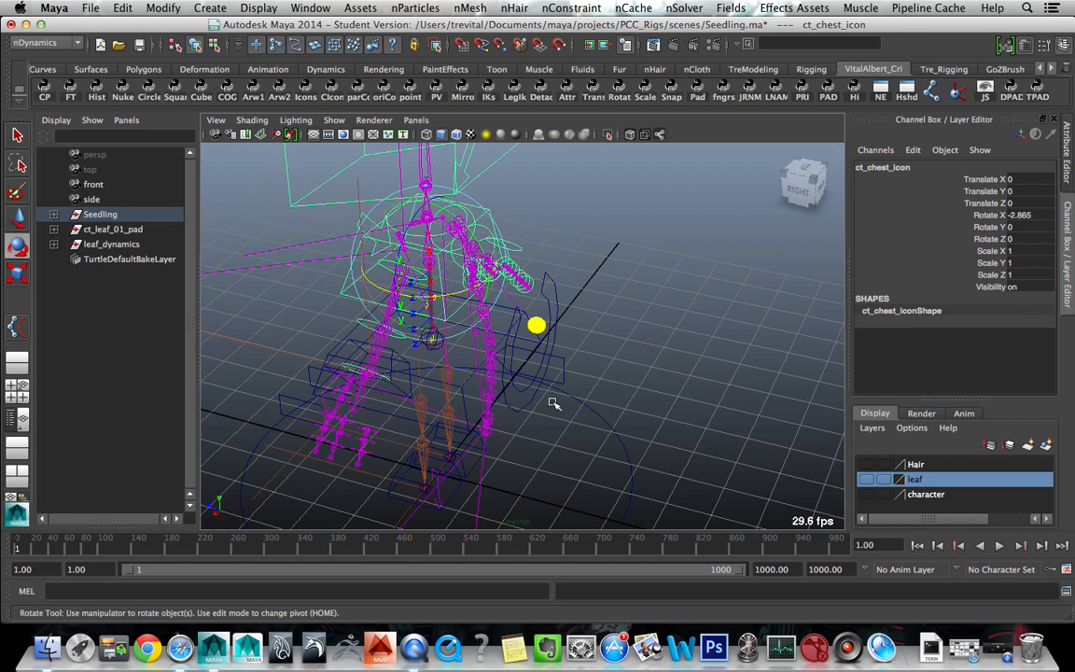
- Reset ct_chest_icon's Rotate X to 0 and clear the selection
alt+drag(705, 401, 670, 353)
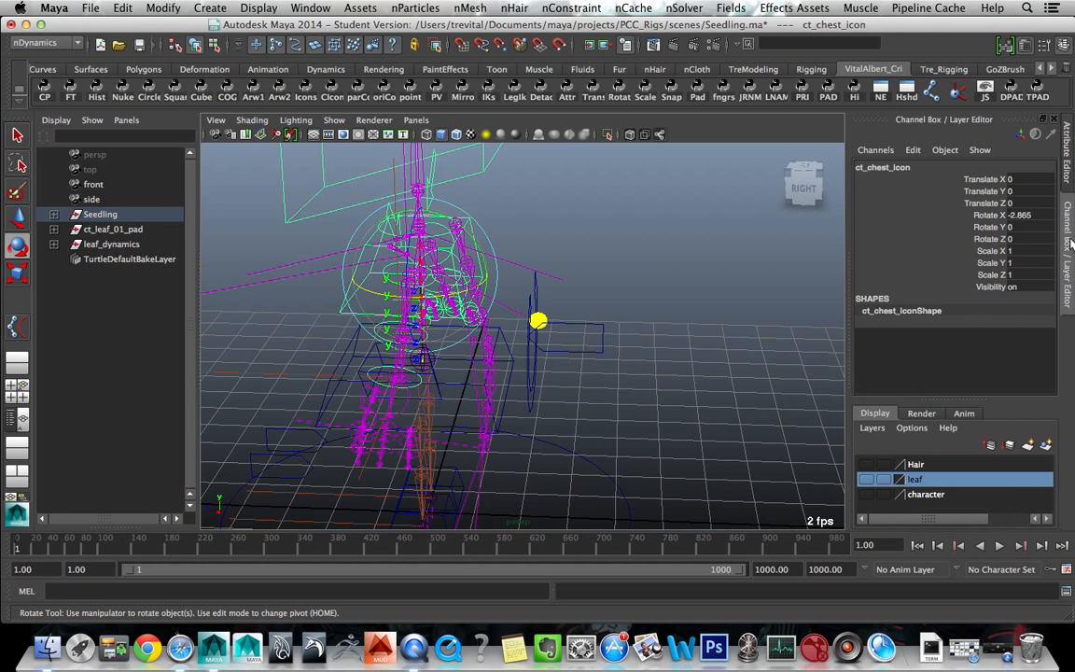
double_click(1022, 216)
text(0)
key(Return)
click(706, 239)
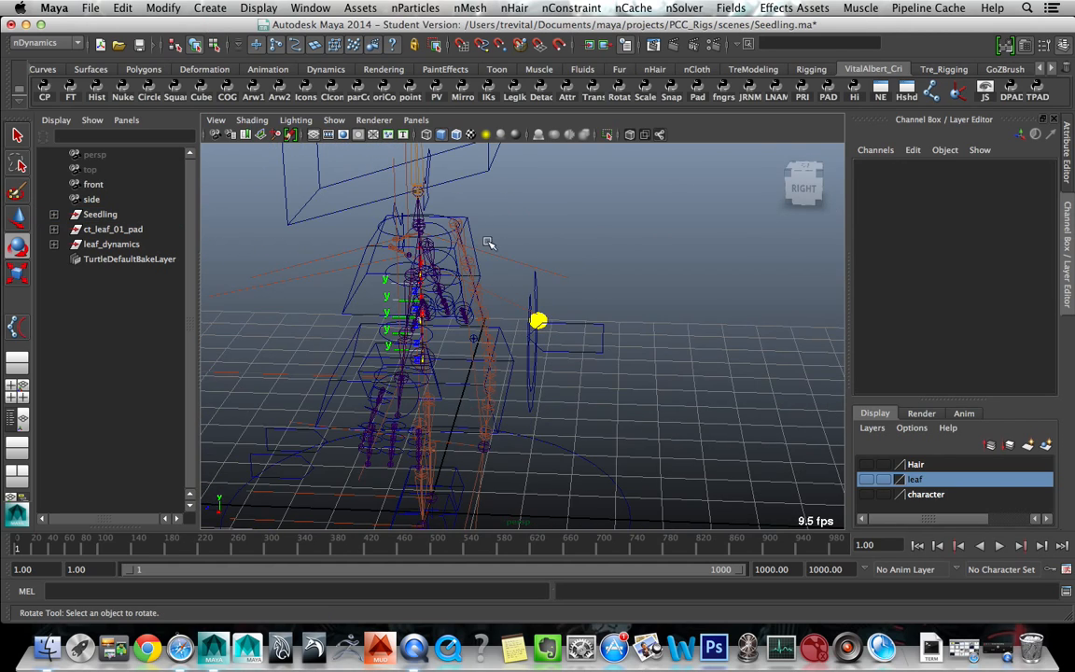
alt+drag(490, 243, 529, 299)
alt+right_drag(518, 362, 548, 355)
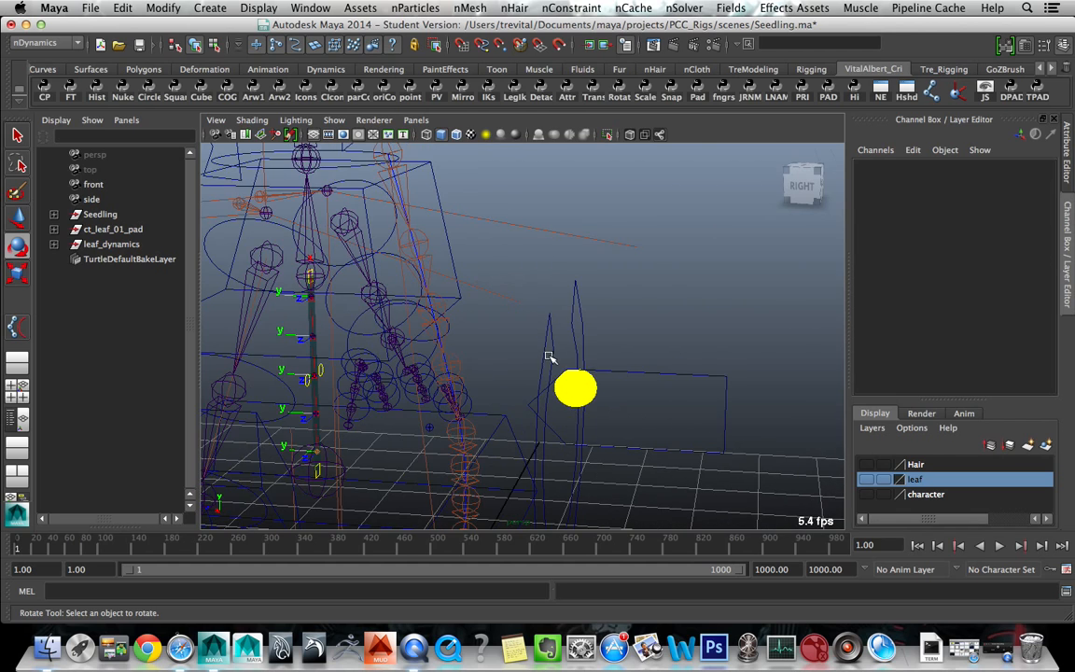
alt+middle_drag(503, 347, 518, 335)
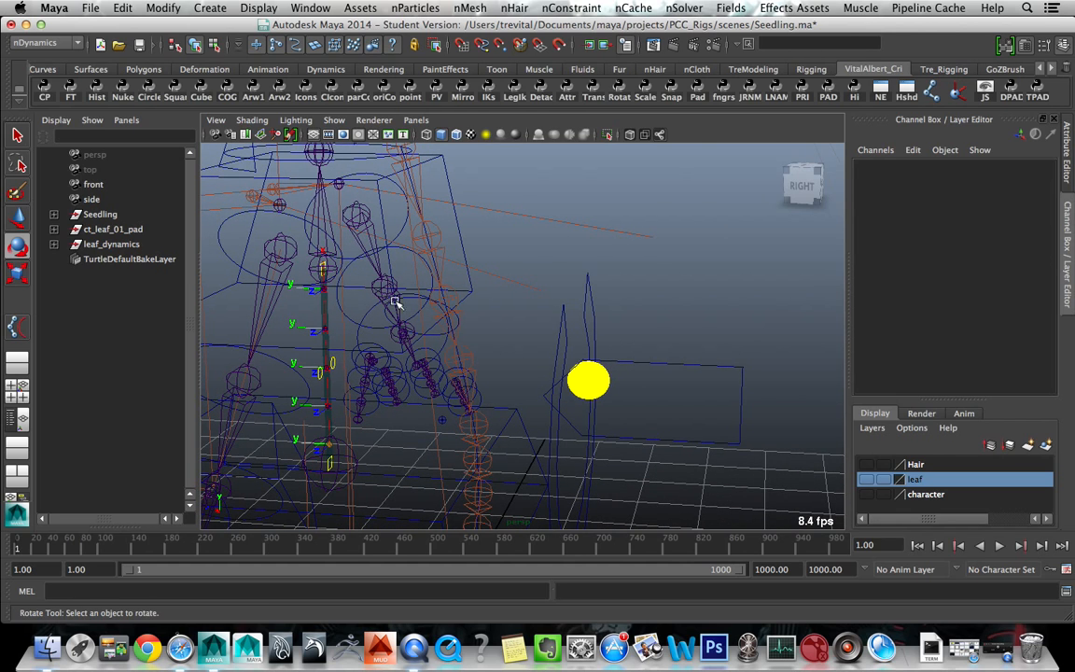
alt+drag(401, 301, 538, 347)
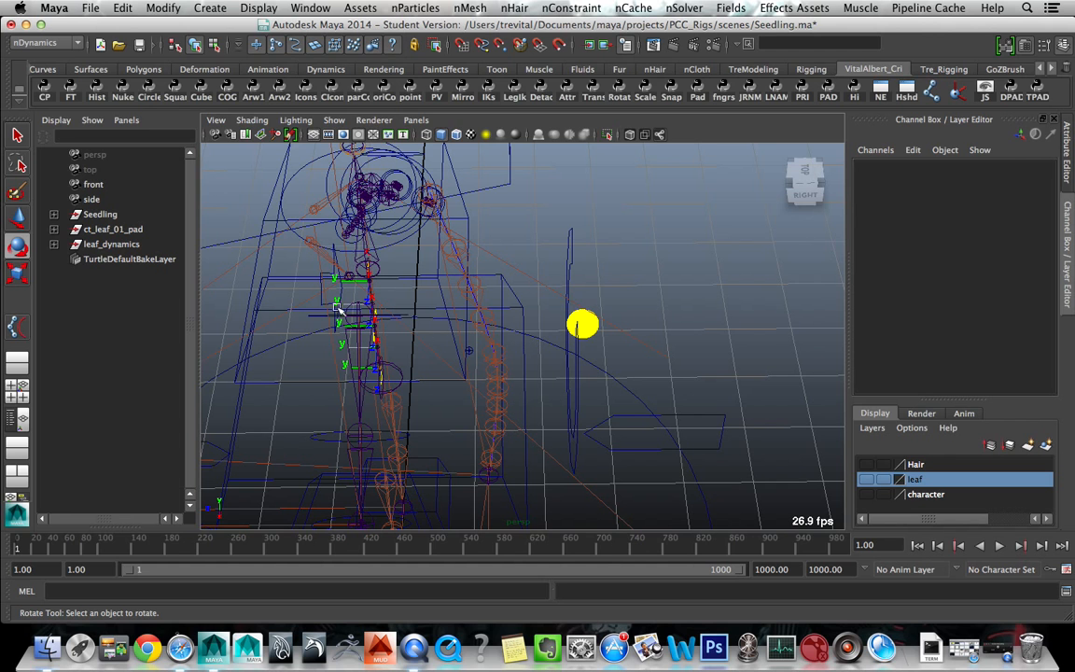
alt+drag(614, 332, 706, 340)
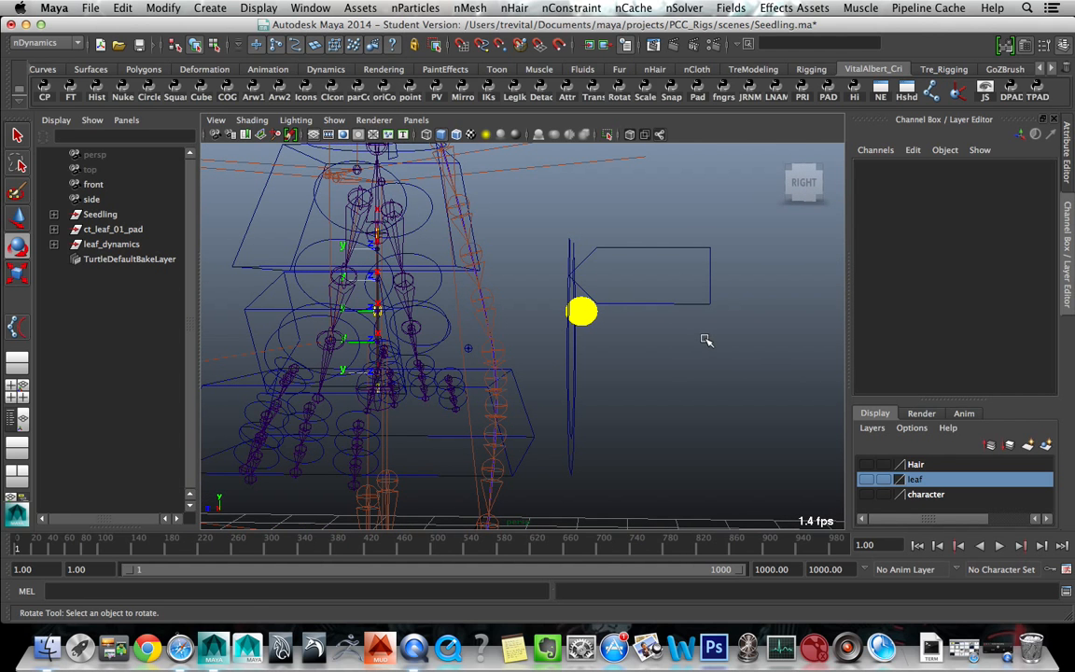
- Hide the Seedling group, expand ct_leaf_01_pad and select the ct_leaf_01_dyn chain
click(98, 216)
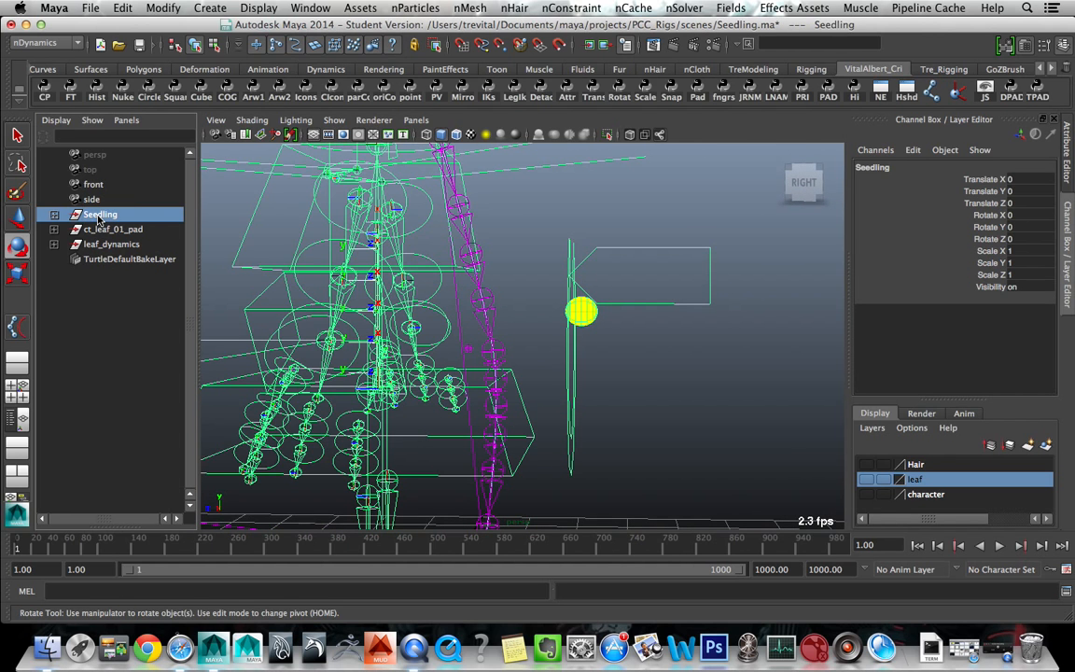
key(ctrl+h)
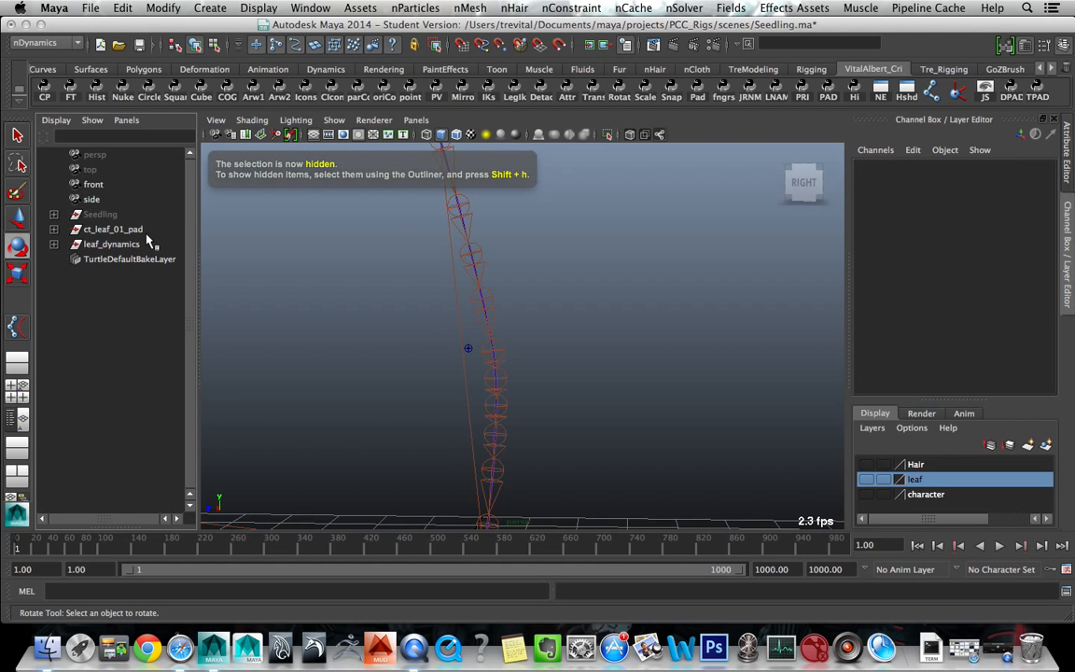
click(108, 231)
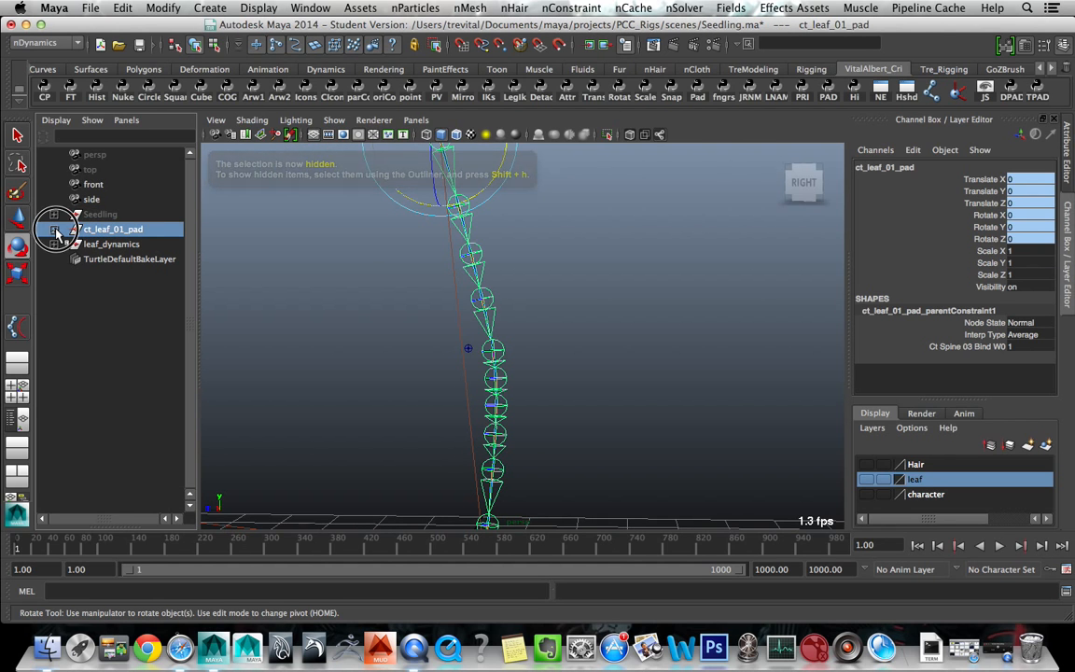
click(53, 228)
click(120, 258)
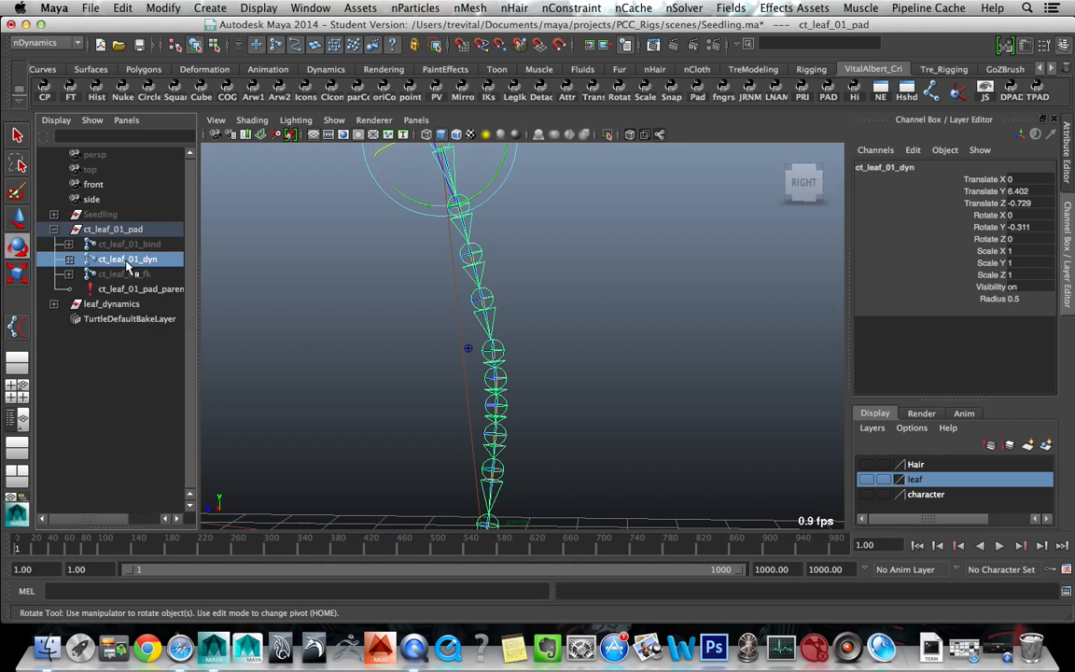
alt+drag(258, 264, 326, 343)
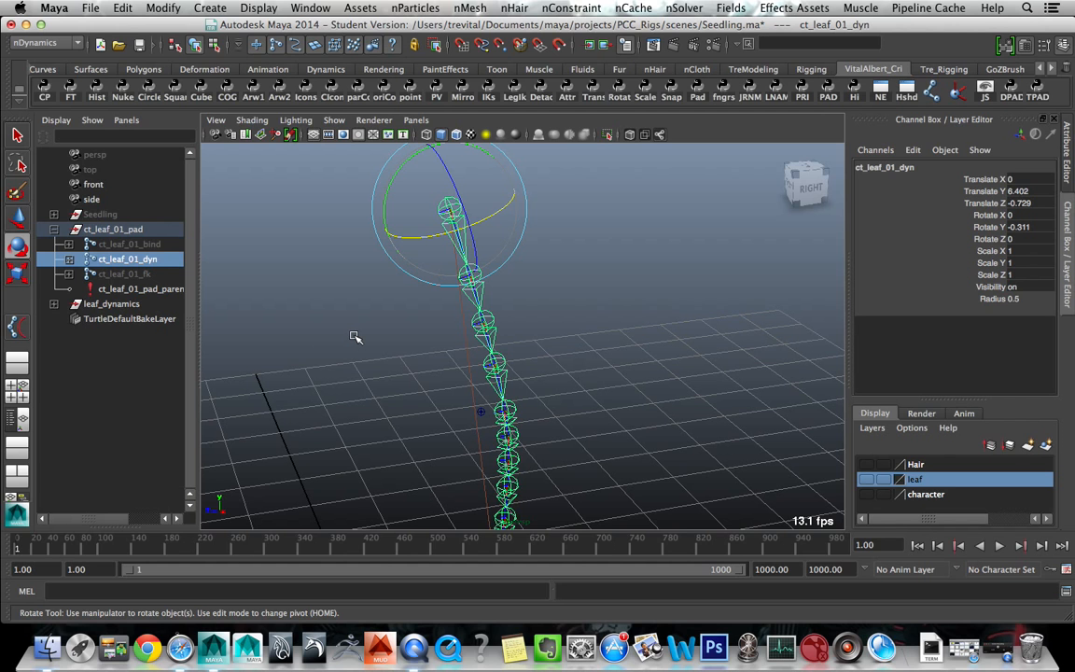
mouse_move(355, 336)
alt+mouse_down()
mouse_move(383, 326)
mouse_move(362, 322)
alt+mouse_up()
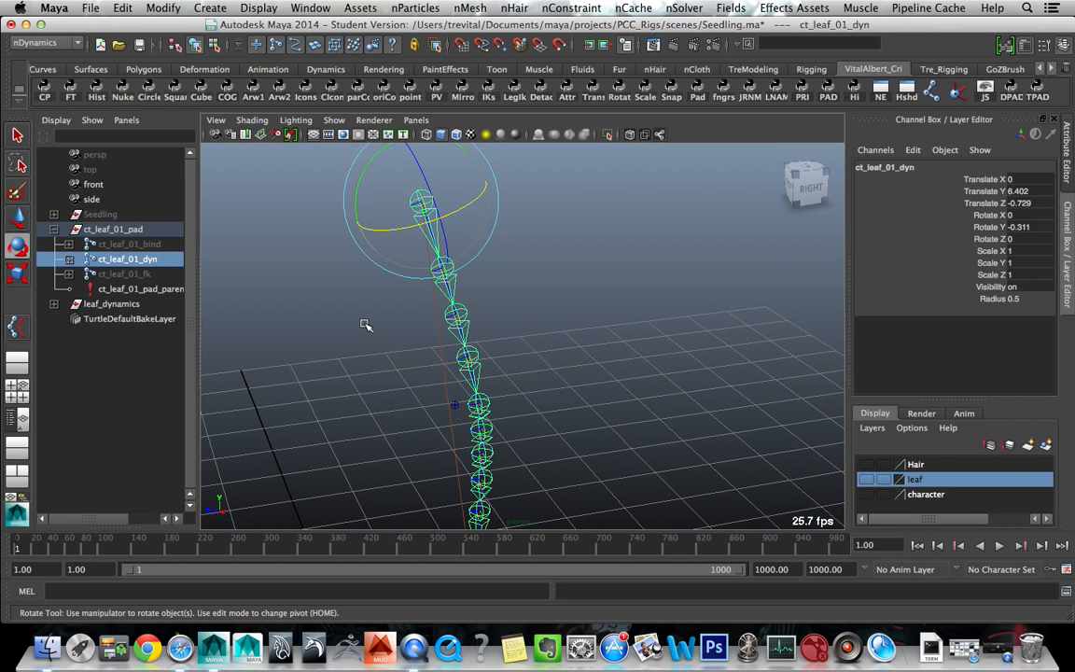
- Hide the ct_leaf_01_dyn joint chain and show the ct_leaf_01_fk chain
click(145, 261)
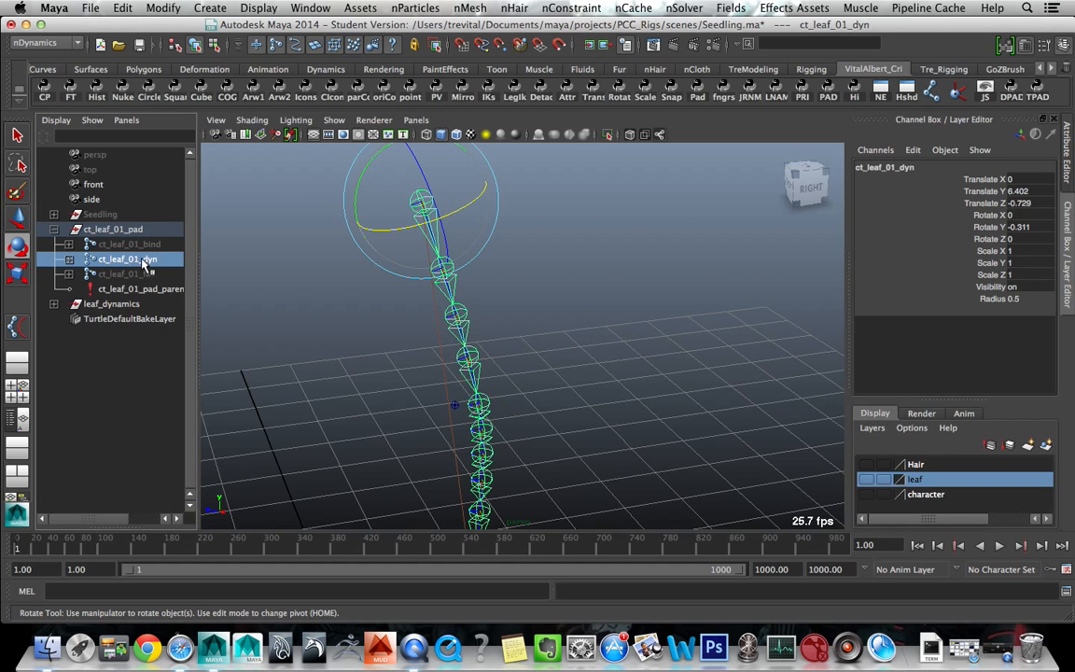
click(143, 276)
click(141, 260)
key(ctrl+h)
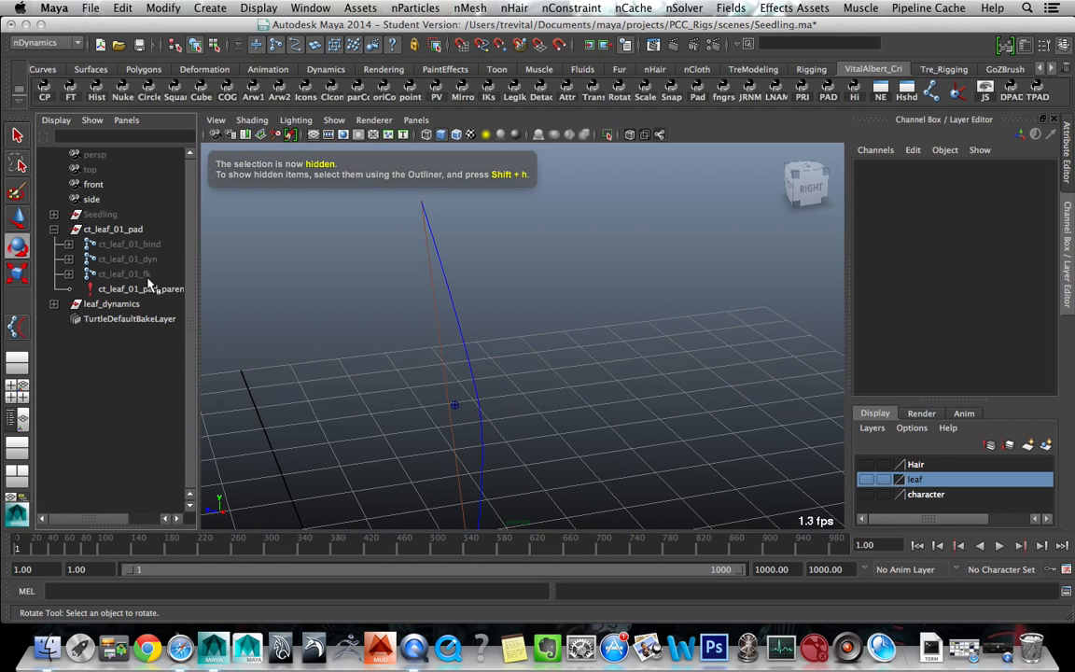
click(145, 274)
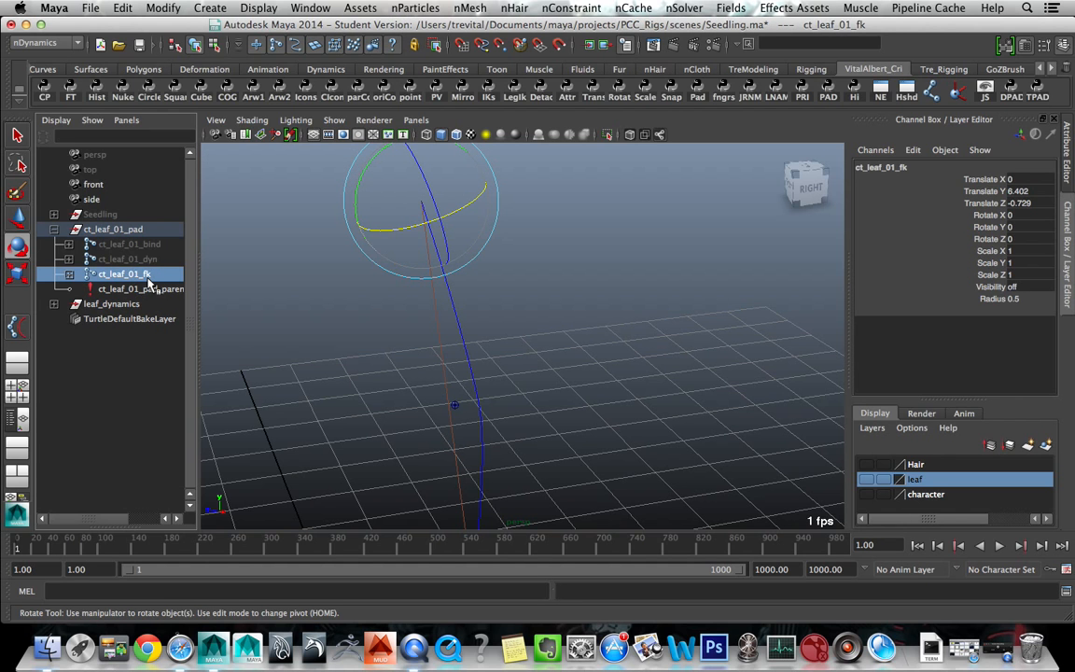
key(shift+h)
- Examine the ct_leaf_01_fk joint chain from several angles with the Select Tool active
click(324, 291)
alt+drag(332, 294, 269, 292)
click(143, 273)
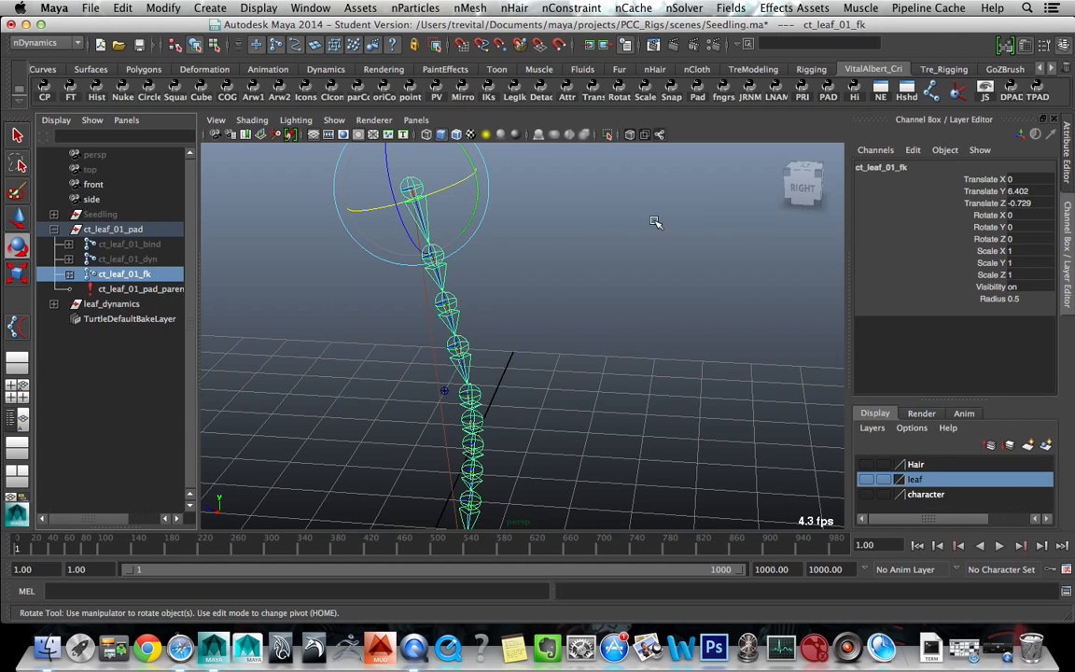
scroll(372, 264, down, 3)
scroll(391, 264, up, 3)
alt+drag(391, 264, 479, 257)
alt+middle_drag(490, 249, 510, 283)
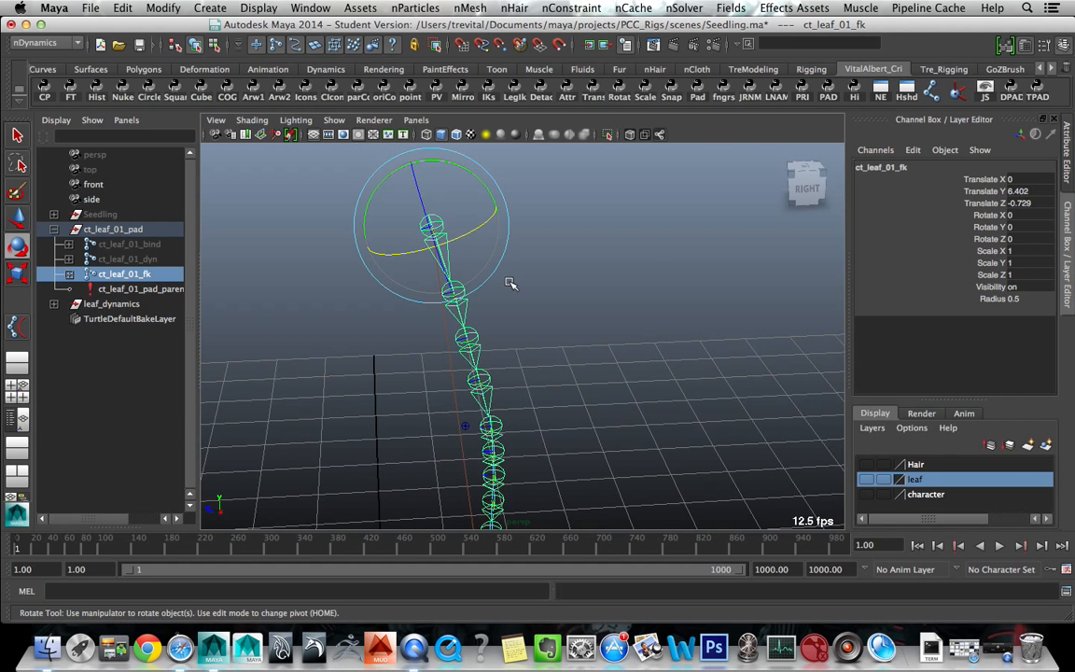
alt+drag(518, 295, 495, 331)
key(q)
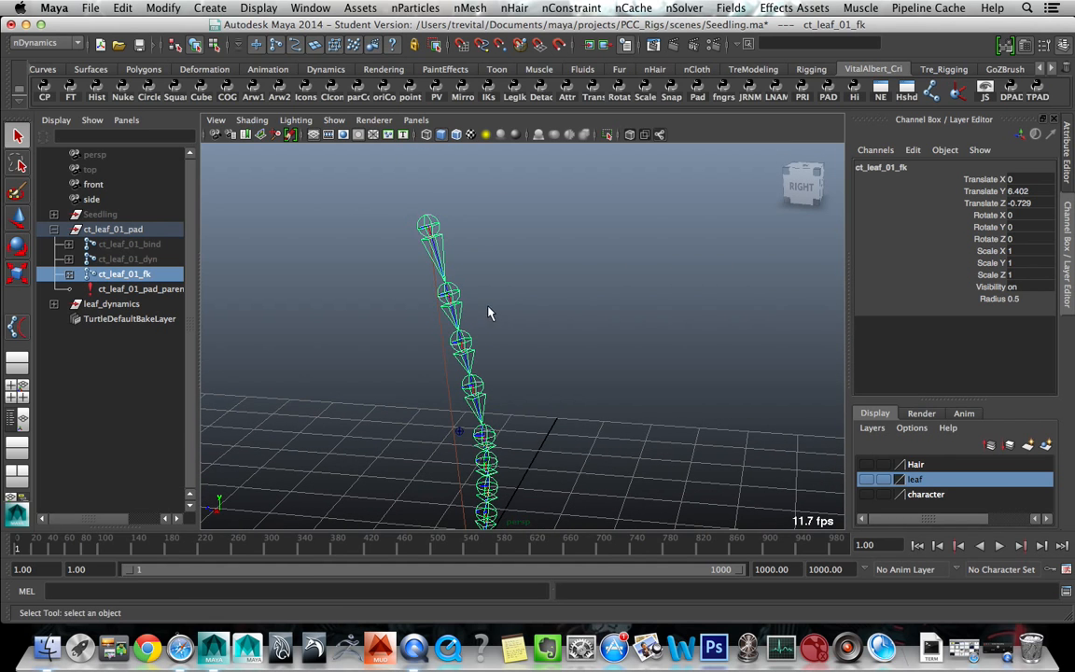
alt+middle_drag(488, 307, 491, 327)
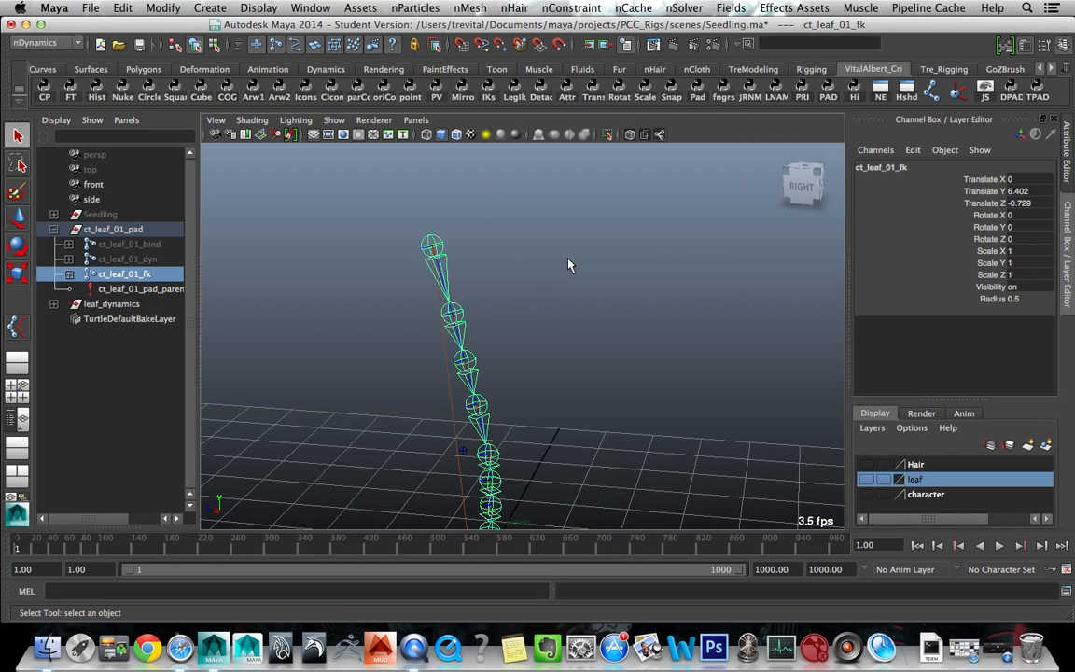
alt+drag(568, 265, 558, 360)
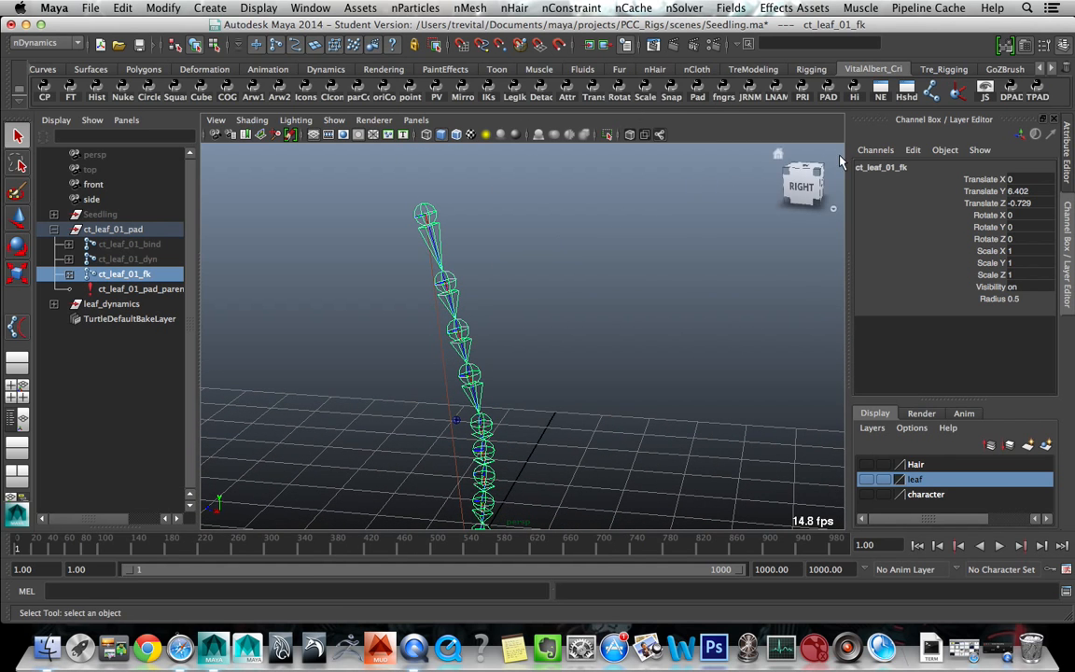
- Turn on the leaf layer's visibility, then expand and unhide the Seedling group
click(869, 480)
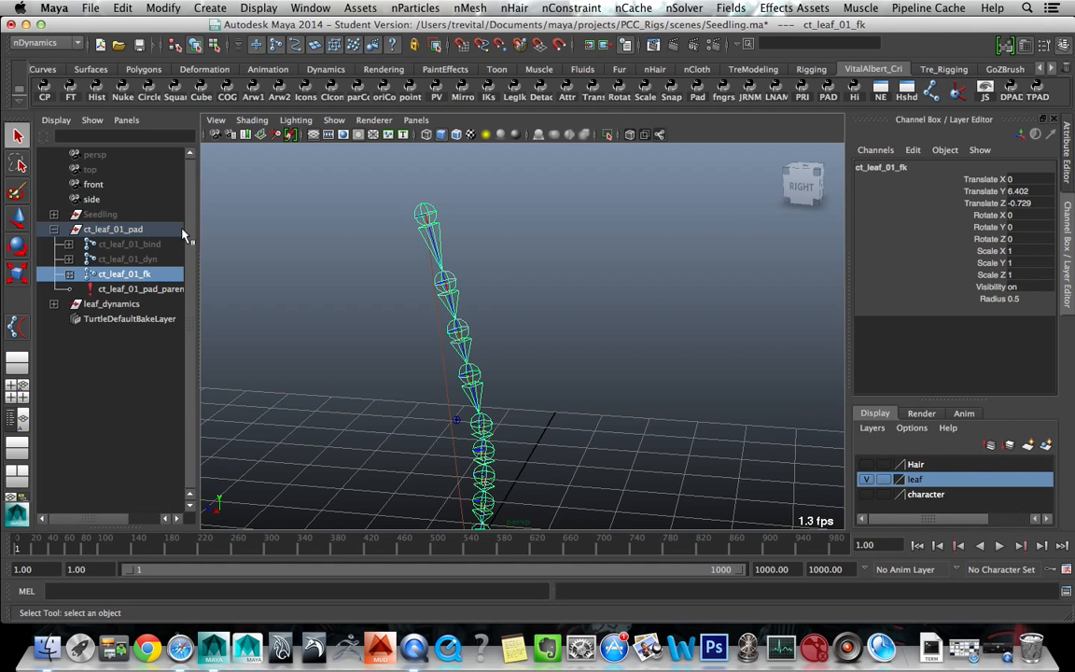
click(150, 214)
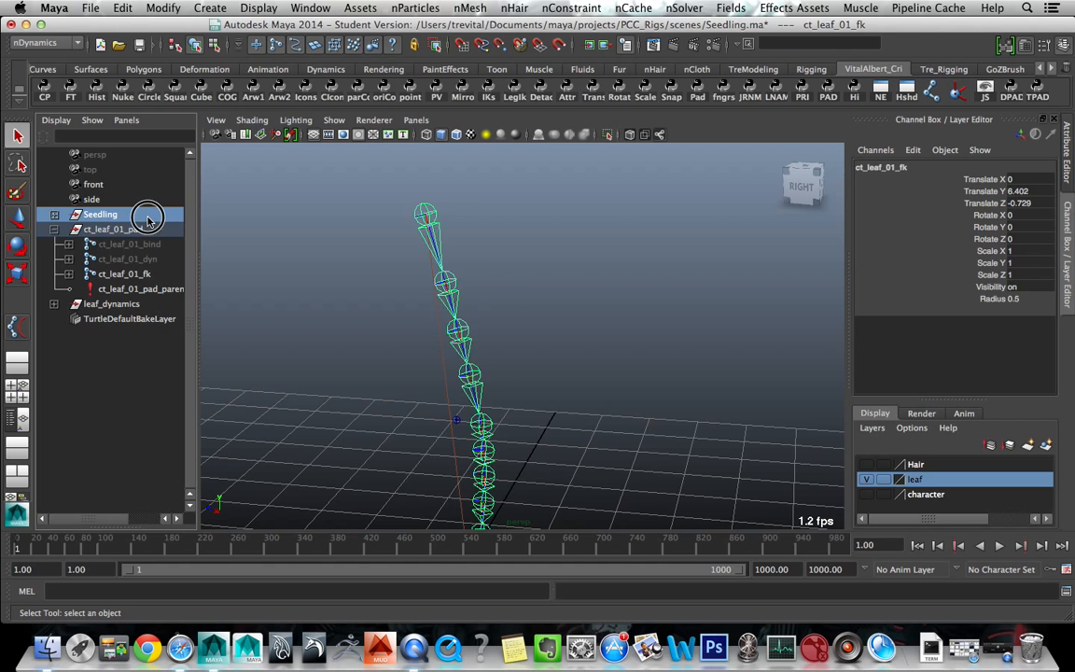
click(54, 214)
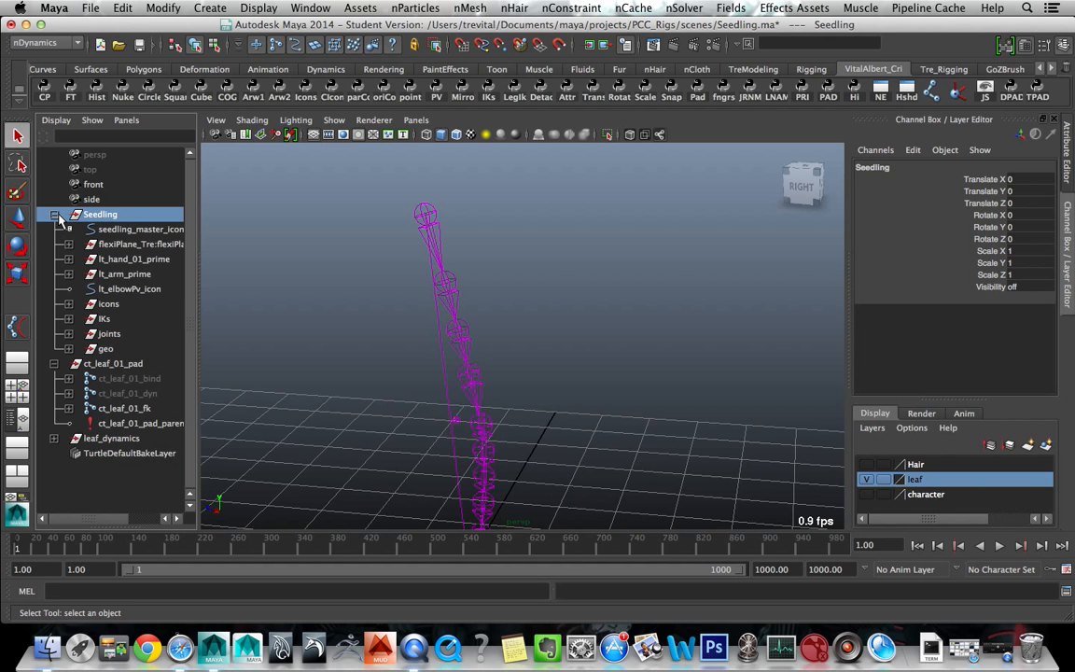
key(shift+h)
- Hide the Seedling children from seedling_master_icon through joints, keeping geo shown, and collapse the group
click(110, 231)
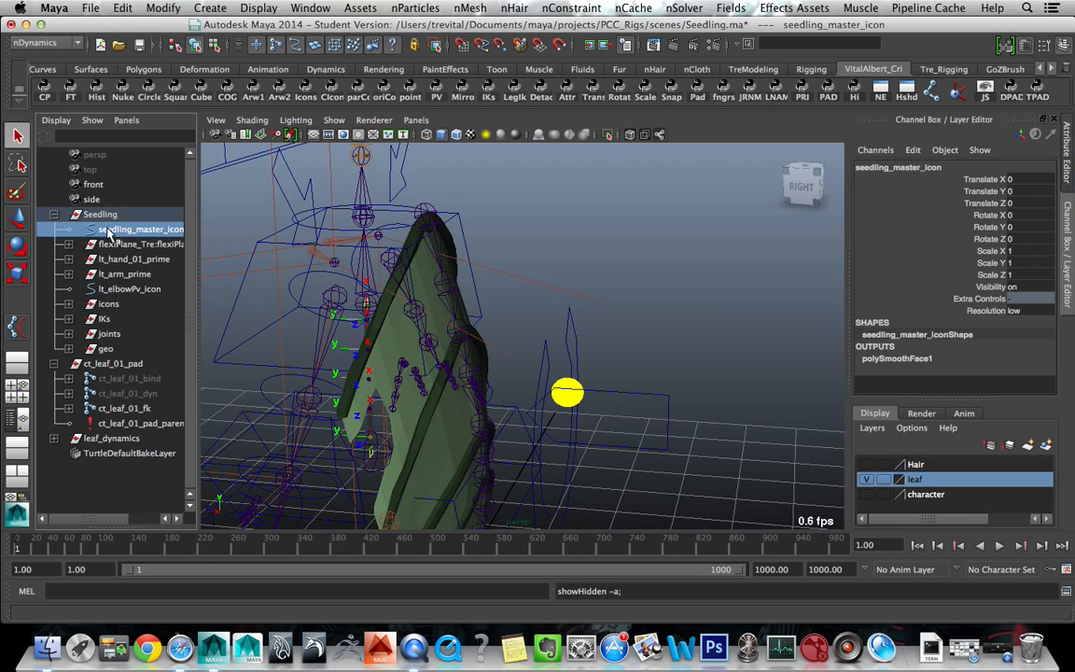
shift+click(110, 334)
key(ctrl+h)
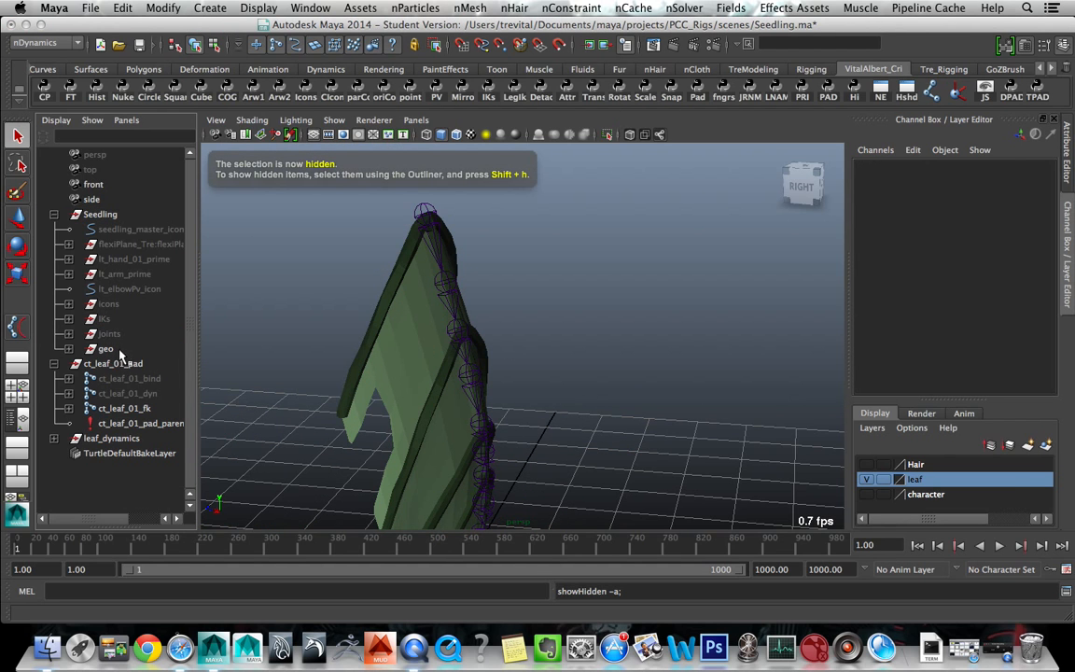
click(54, 215)
- Select ct_leaf_01_fk on the leaf and expand its full FK joint hierarchy in the Outliner
alt+drag(230, 264, 378, 251)
alt+drag(427, 306, 478, 292)
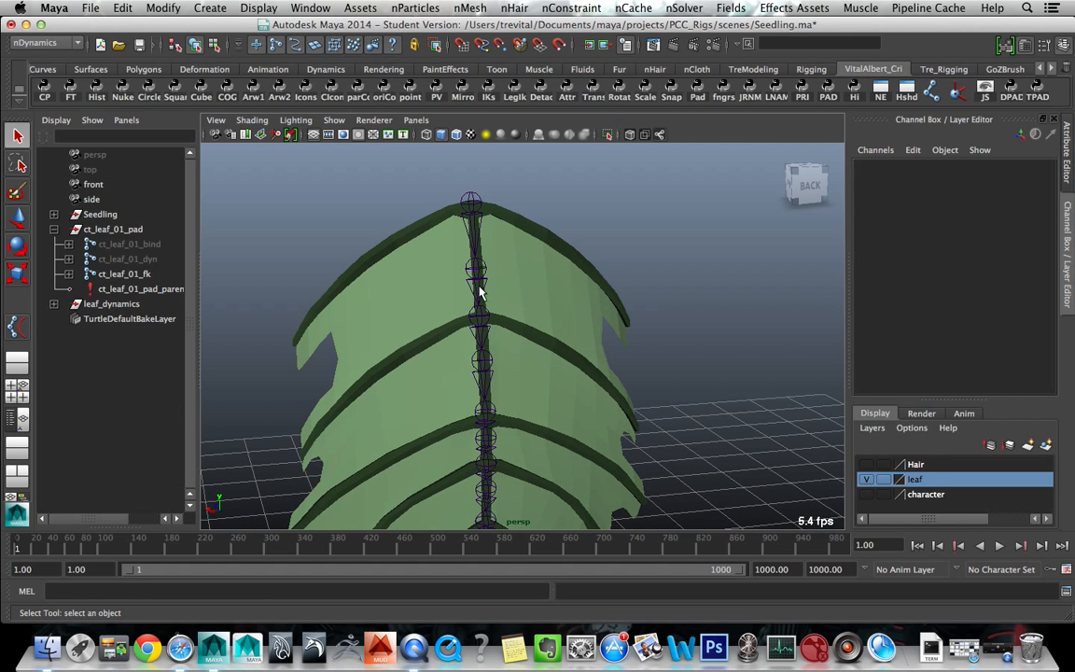
click(443, 345)
alt+drag(356, 294, 503, 293)
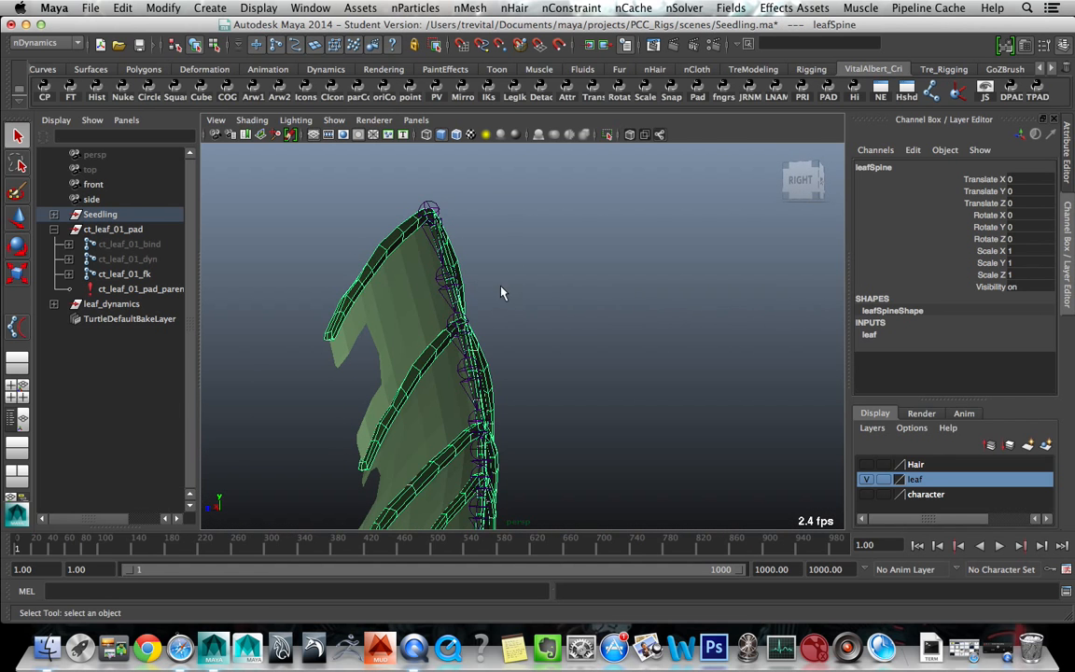
click(124, 274)
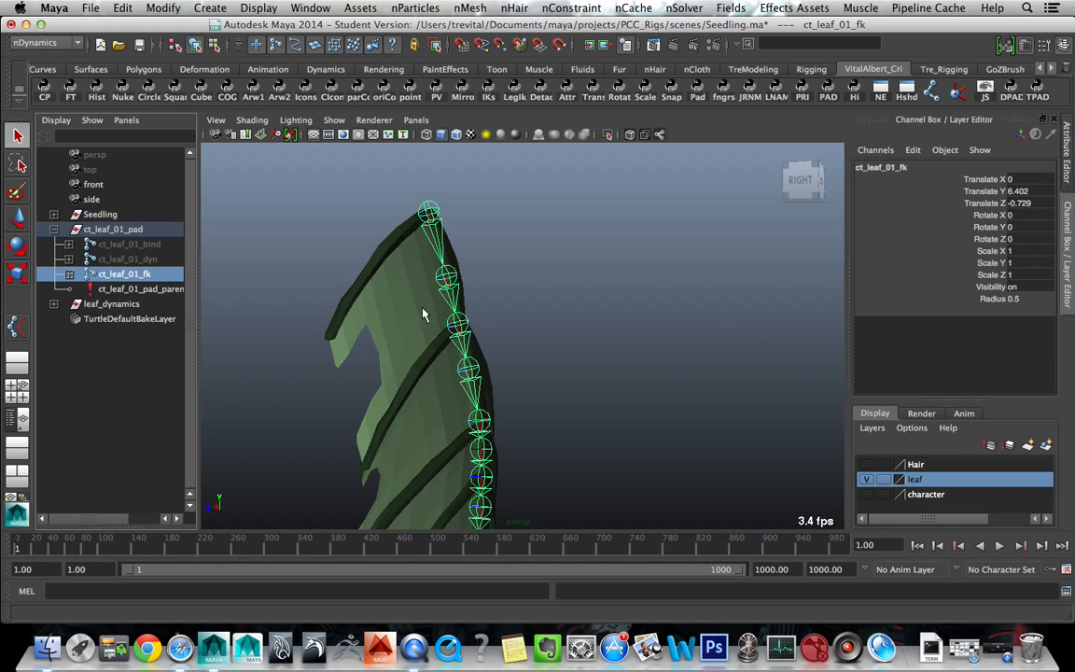
alt+drag(422, 314, 350, 306)
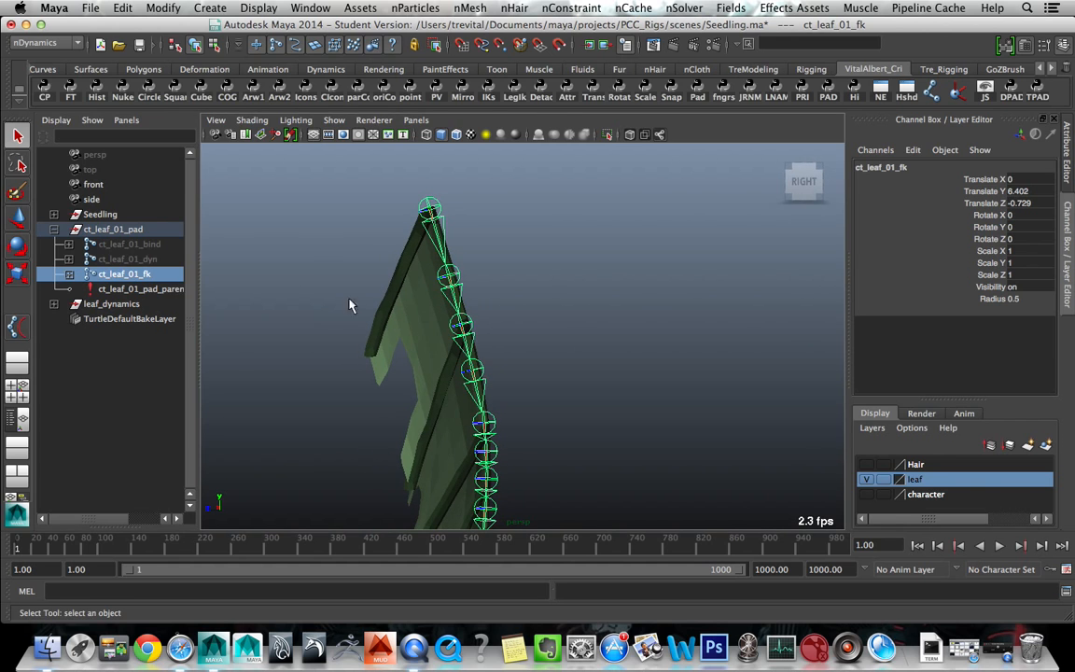
shift+click(70, 274)
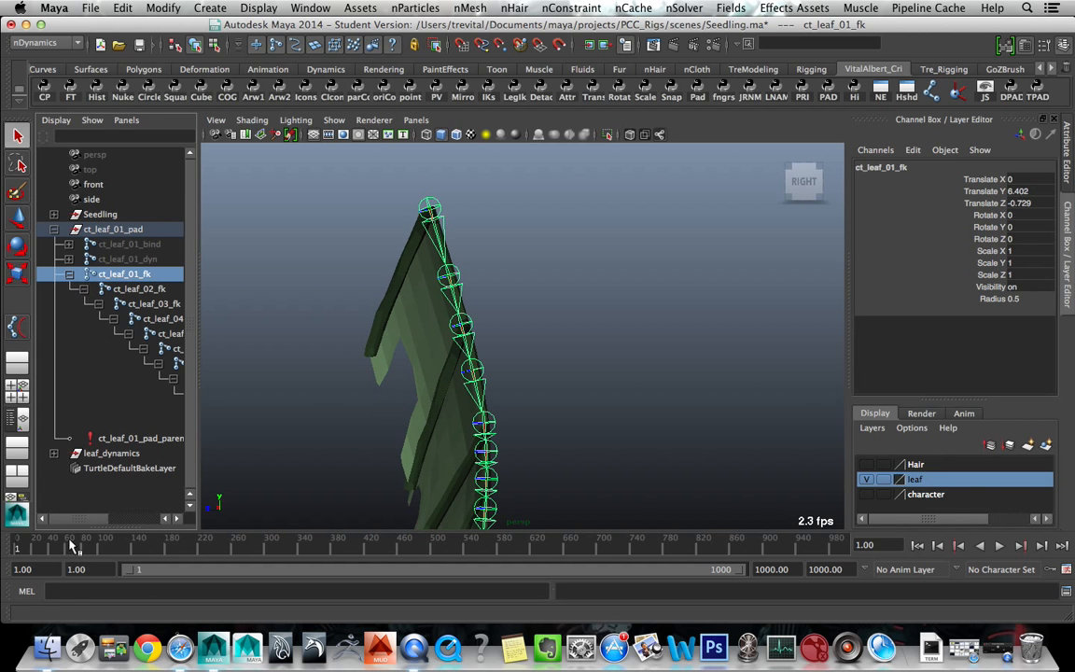
mouse_move(74, 523)
mouse_down()
mouse_move(139, 518)
mouse_move(35, 524)
mouse_move(108, 527)
mouse_move(71, 518)
mouse_up()
right_click(108, 527)
click(89, 524)
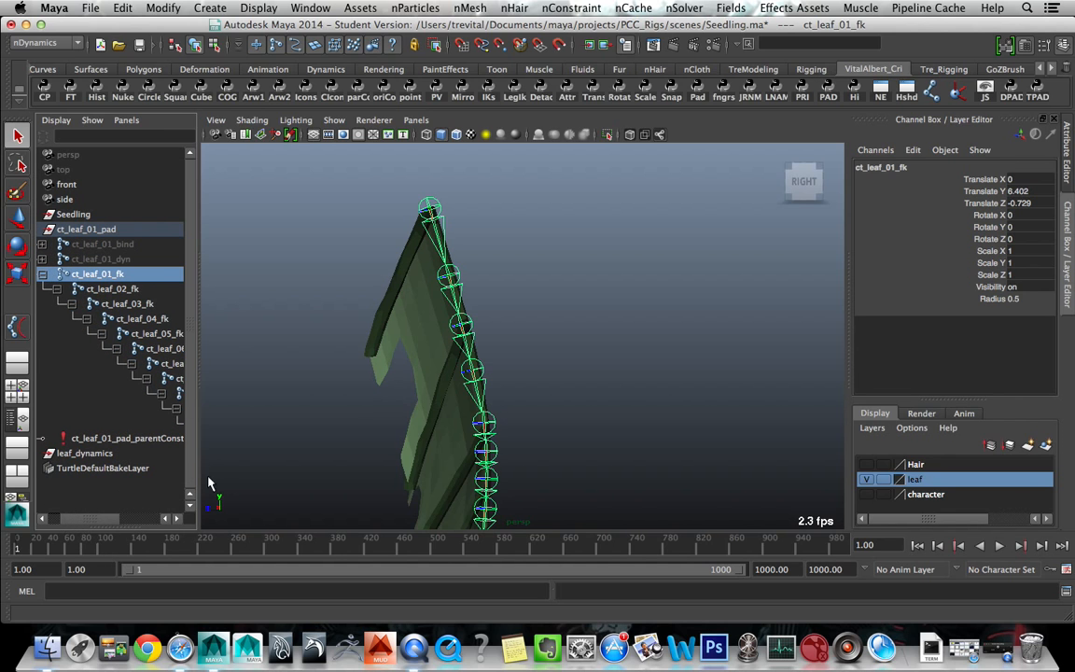
mouse_move(453, 238)
alt+mouse_down()
mouse_move(475, 230)
mouse_move(503, 245)
alt+mouse_up()
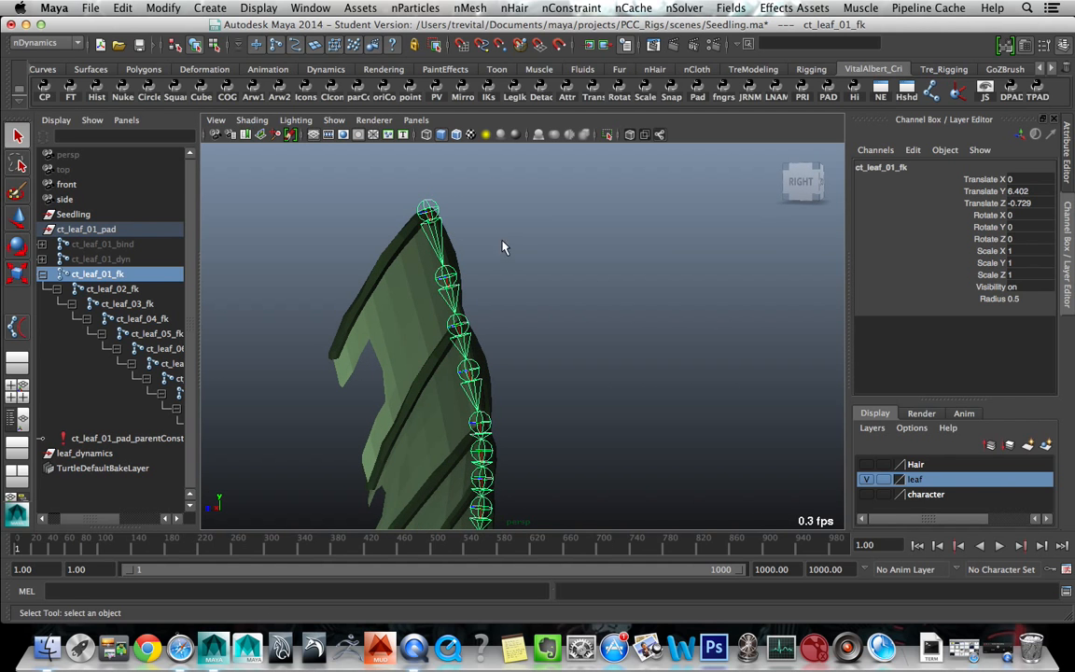
click(1010, 93)
alt+drag(630, 207, 607, 200)
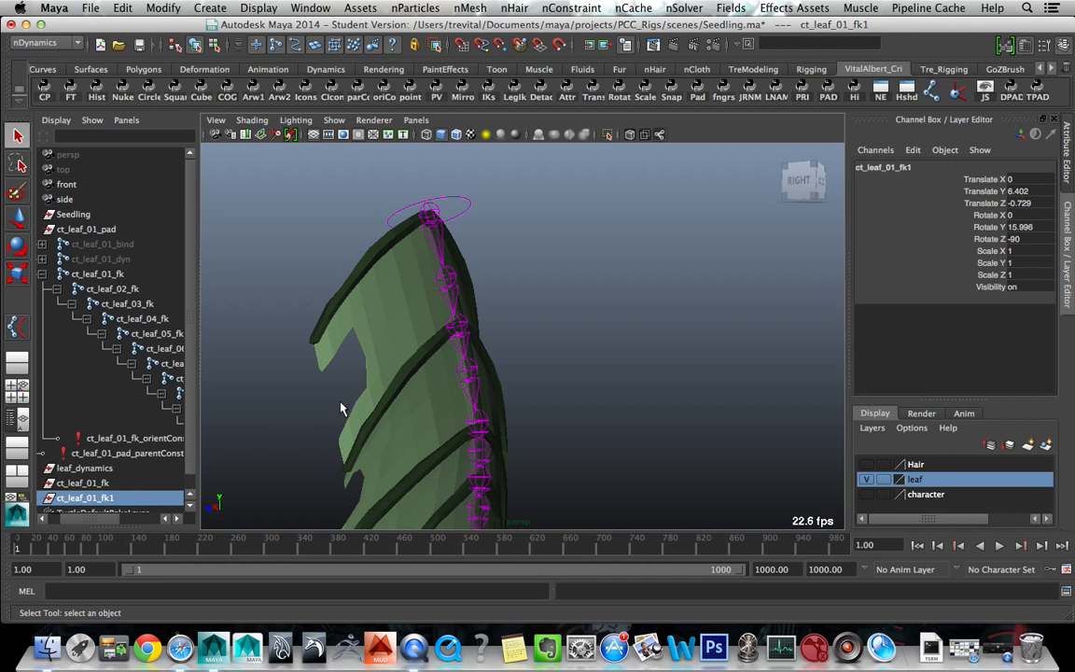
key(ctrl+z)
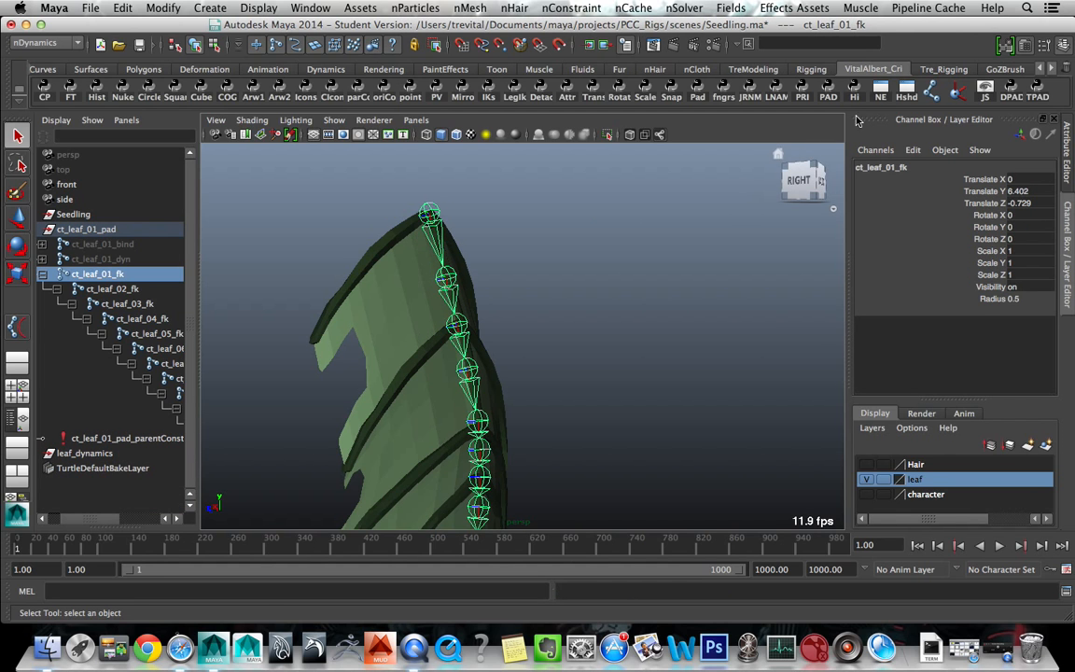
- Run the DPAD script on joints ct_leaf_01_fk through ct_leaf_04_fk to give each a padded, orient-constrained ring control
click(1013, 96)
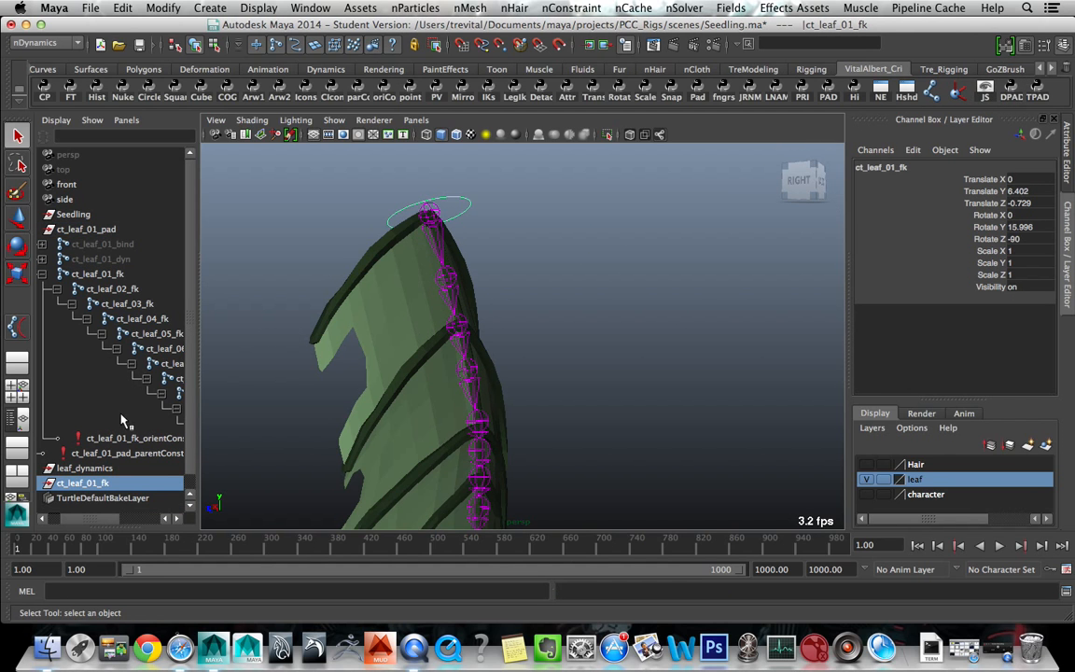
alt+drag(334, 320, 419, 329)
click(450, 296)
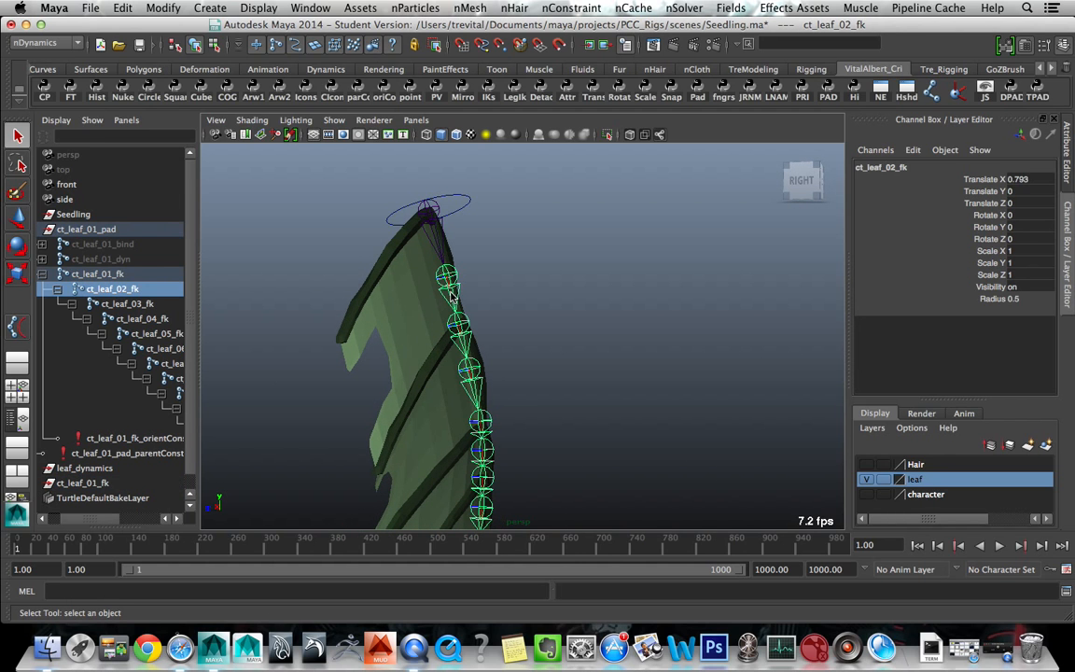
key(g)
click(457, 328)
key(g)
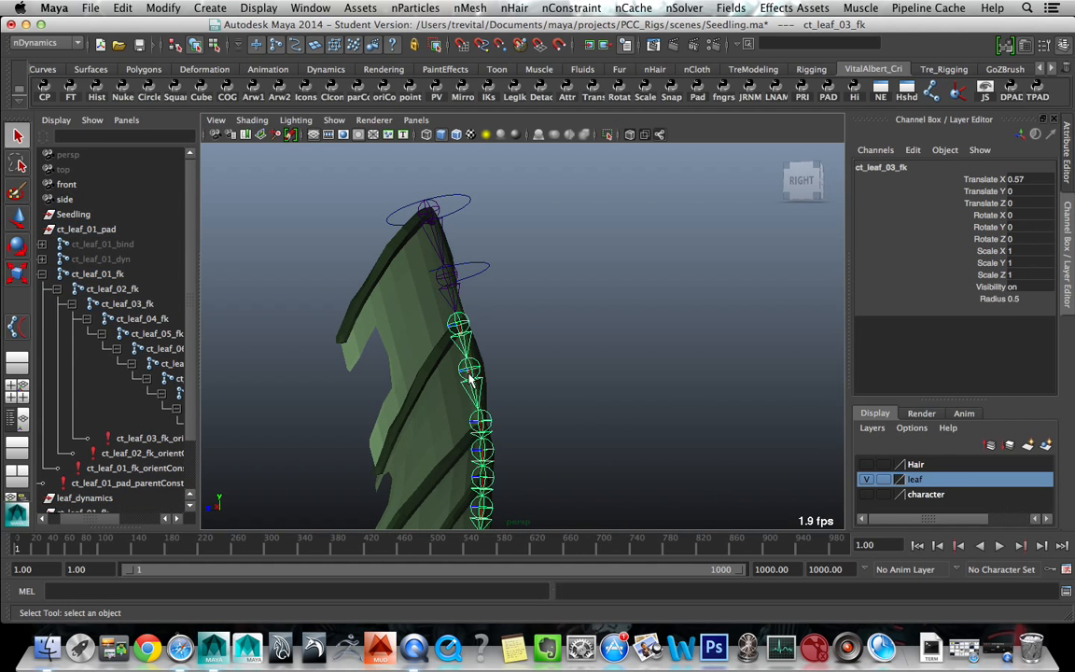
click(471, 369)
key(g)
- Repeat the DPAD script on joints ct_leaf_05_fk, ct_leaf_06_fk and ct_leaf_07_fk to add their padded ring controls
click(486, 426)
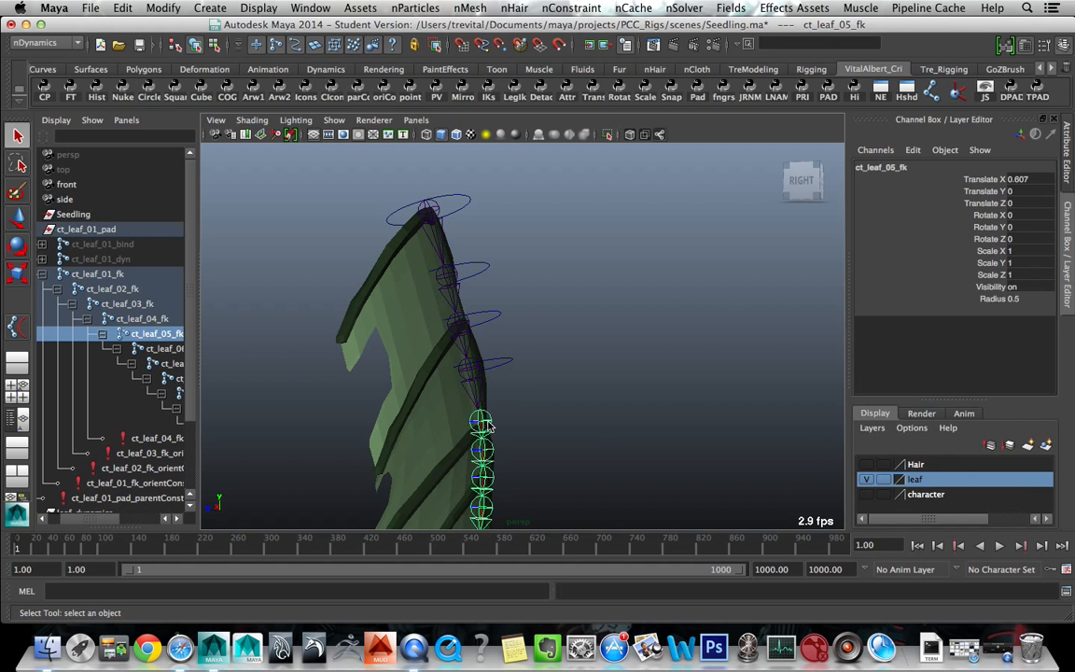
key(g)
click(486, 452)
key(g)
click(486, 481)
key(g)
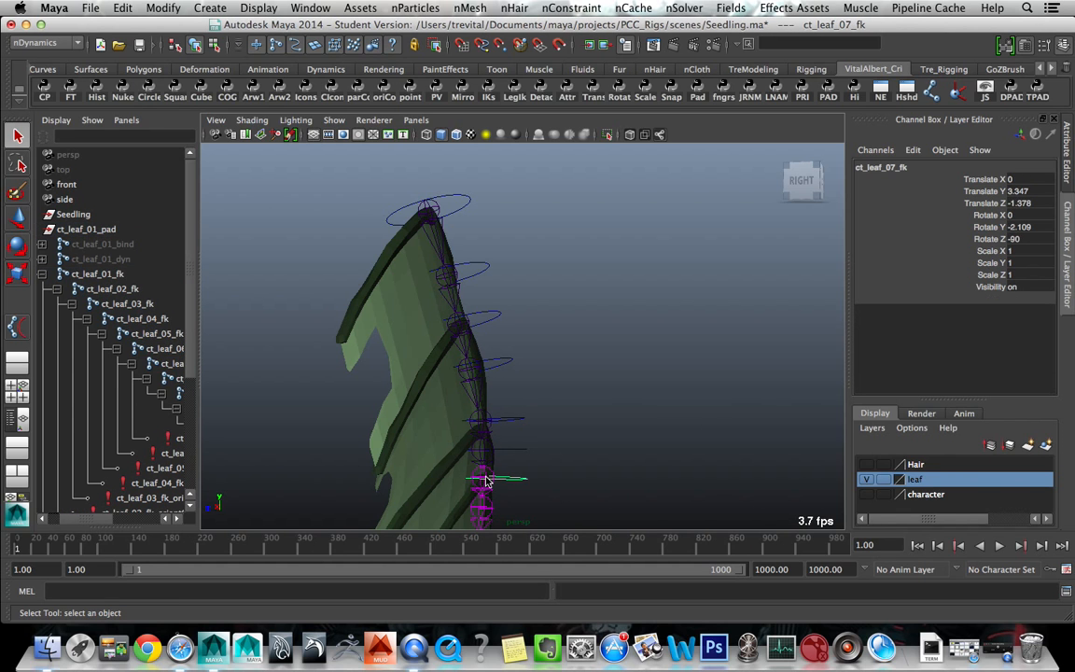
- Repeat the DPAD script on joints ct_leaf_08_fk, ct_leaf_09_fk and ct_leaf_10_fk to add their padded ring controls
alt+middle_drag(493, 478, 498, 331)
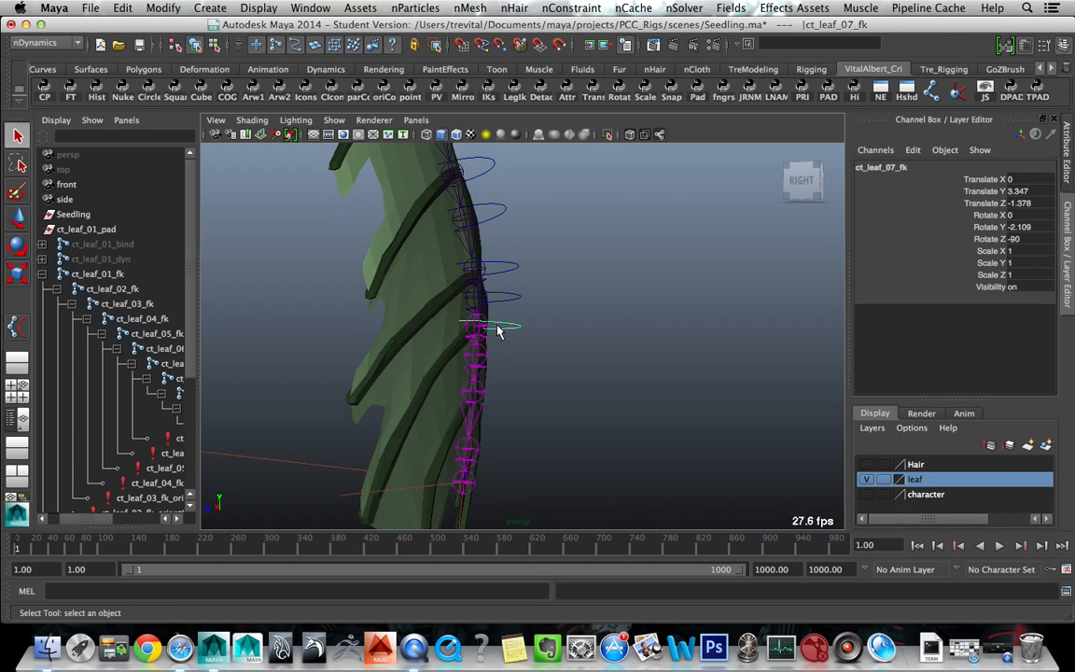
click(478, 386)
key(g)
click(477, 392)
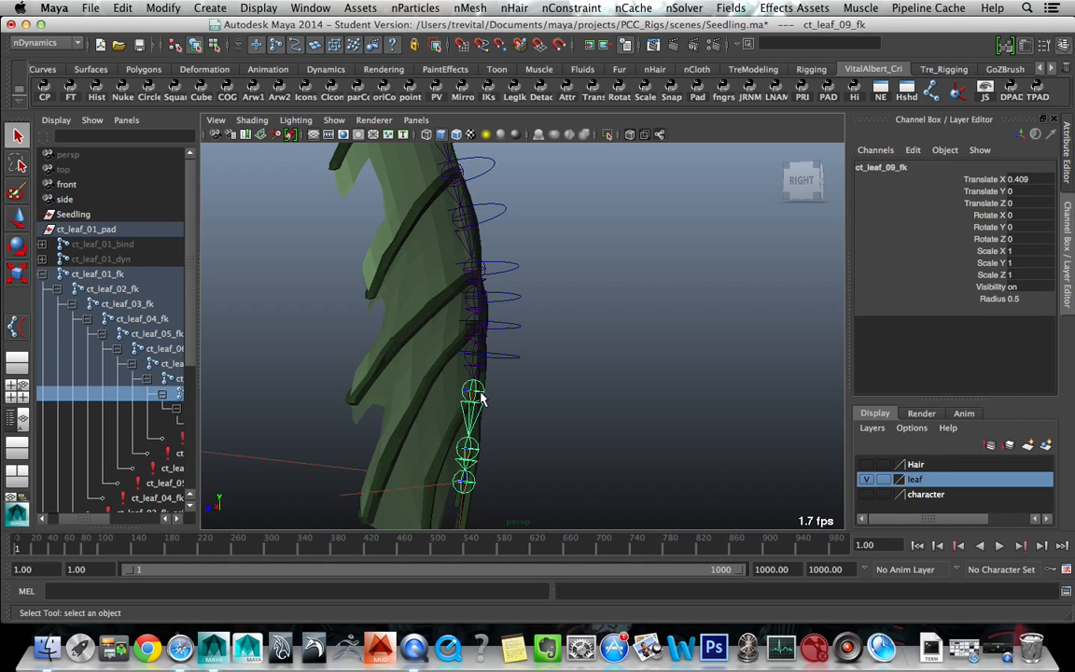
key(g)
click(470, 449)
key(g)
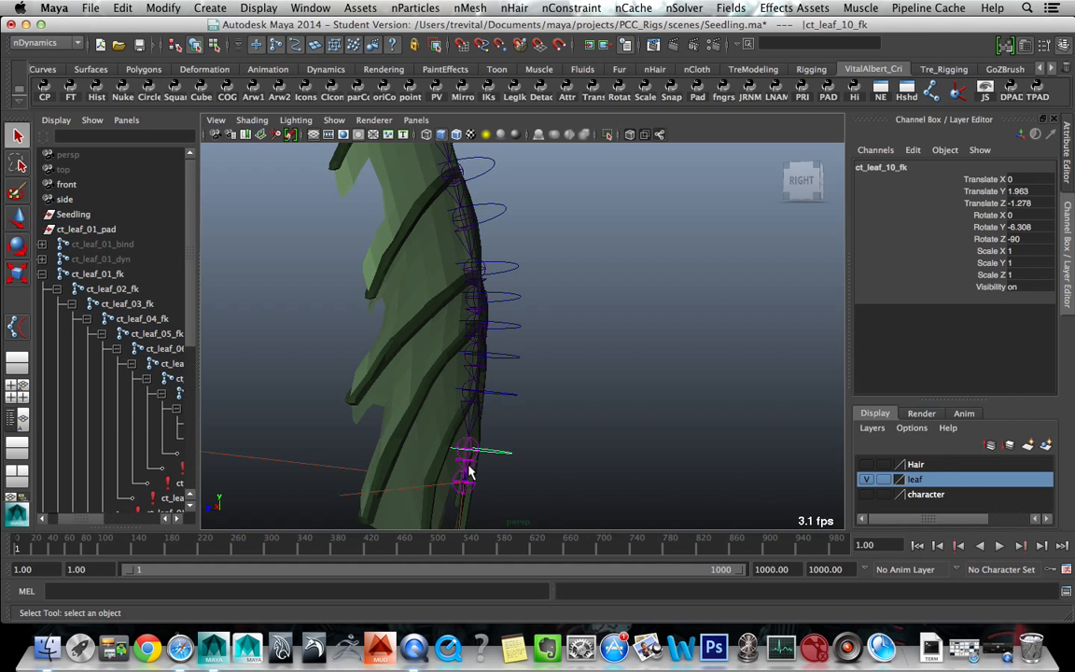
- Collapse the FK joint chain in the Outliner, then parent the ct_leaf_02_fk pad under the ct_leaf_01_fk ring control and expand it
alt+drag(492, 486, 518, 391)
alt+right_drag(516, 384, 484, 342)
alt+drag(485, 343, 505, 322)
alt+middle_drag(505, 321, 503, 329)
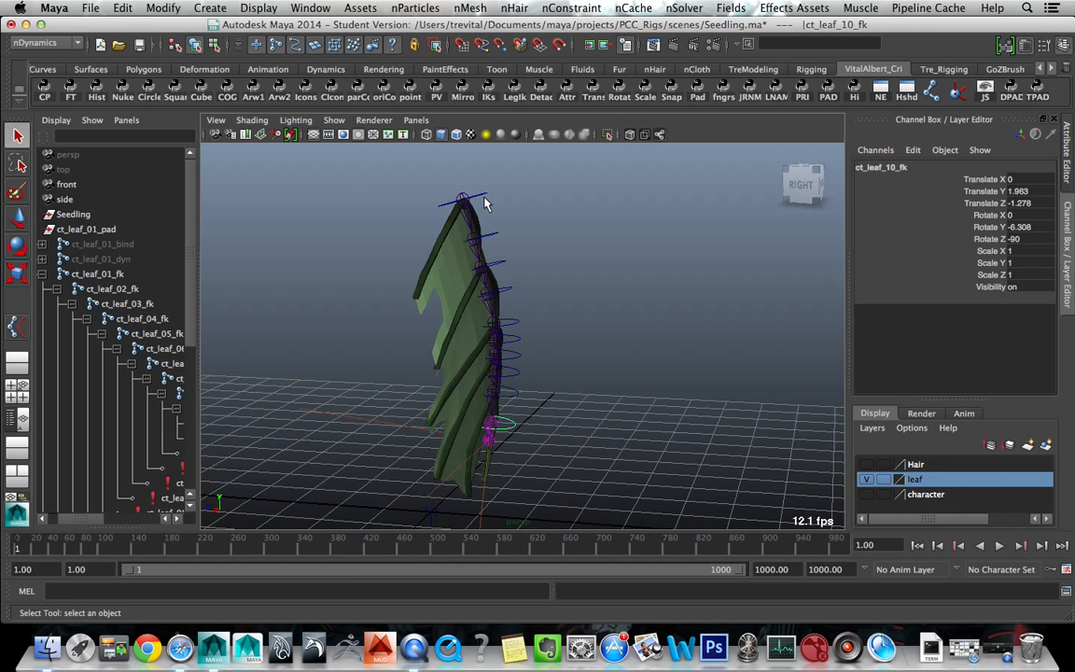
click(41, 273)
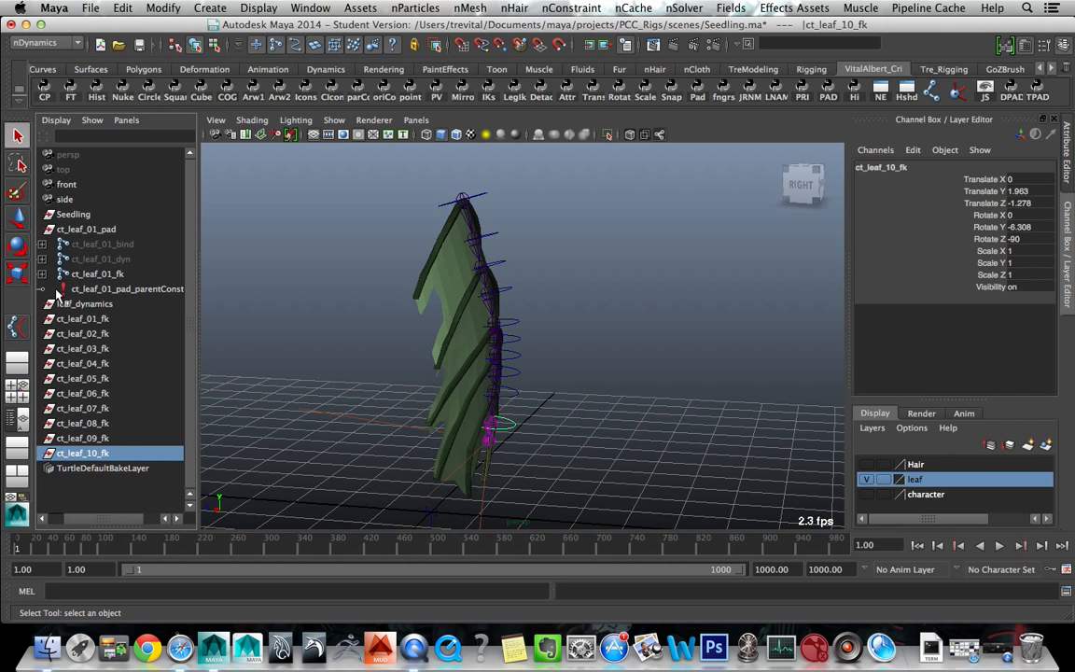
click(52, 318)
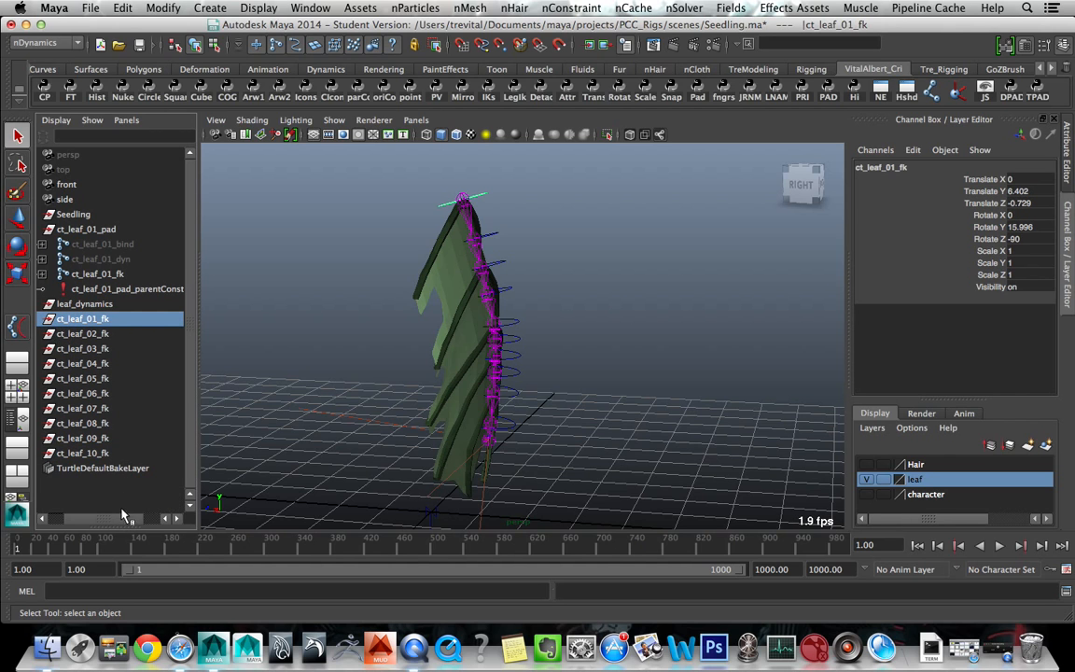
drag(125, 518, 71, 511)
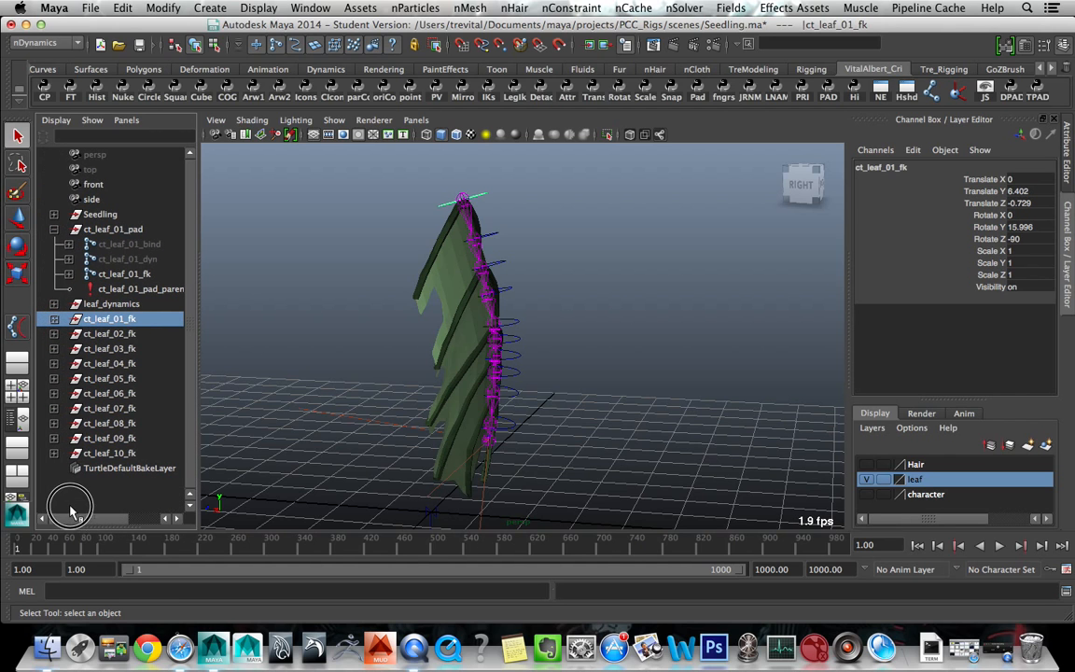
click(54, 319)
middle_drag(107, 364, 104, 334)
click(100, 363)
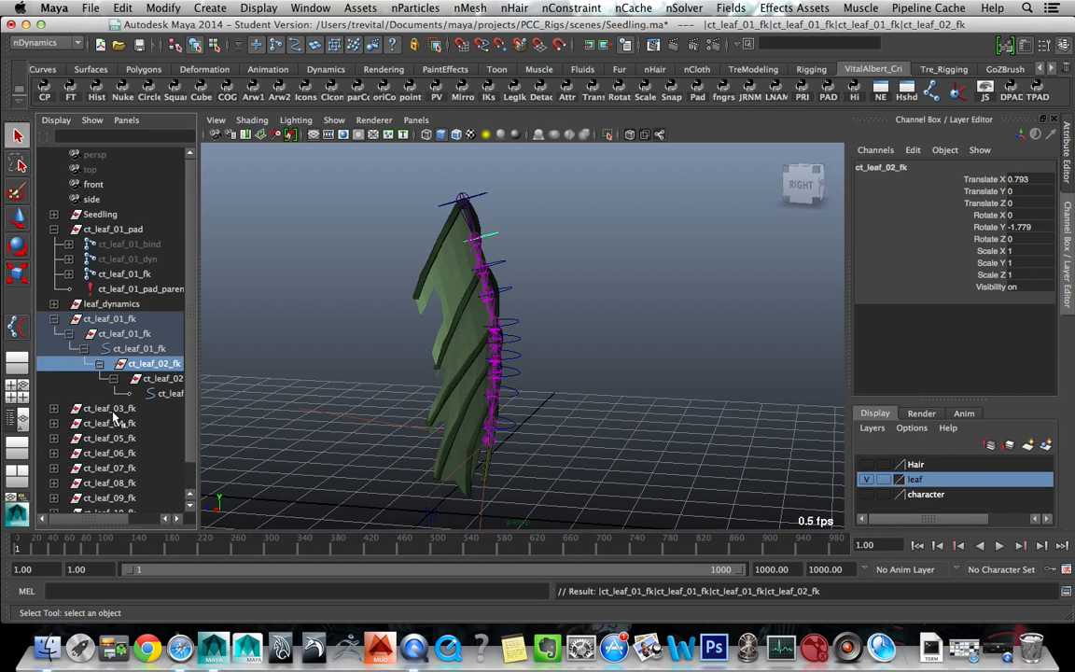
- Parent the ct_leaf_03_fk pad under the ct_leaf_02_fk ring control and expand it in the Outliner
click(112, 412)
drag(97, 520, 114, 520)
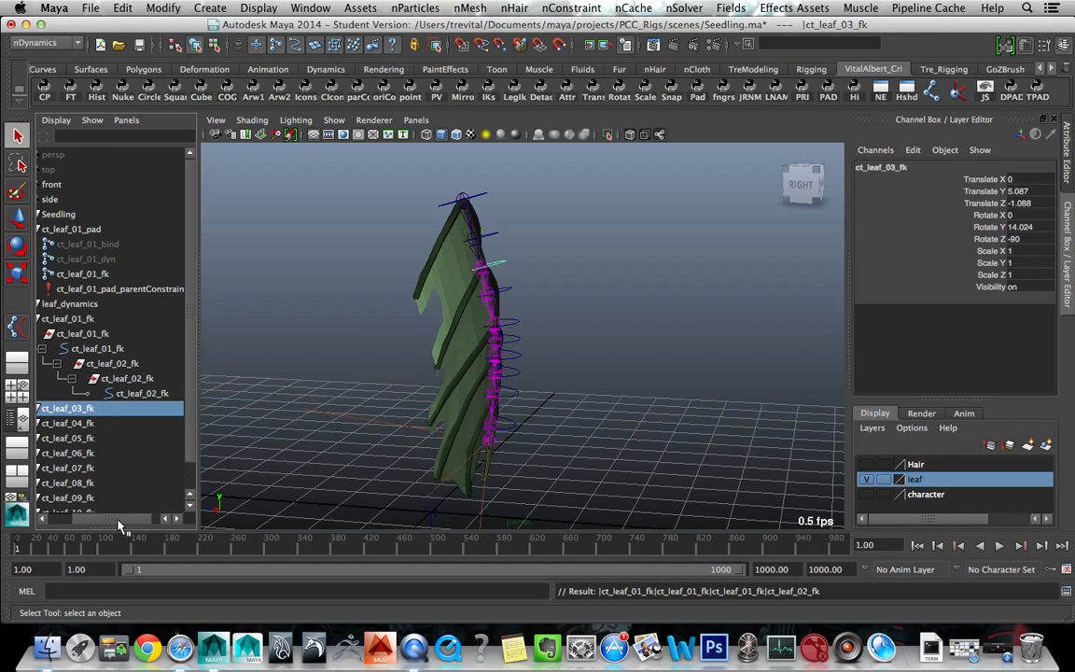
middle_drag(90, 411, 97, 399)
click(102, 409)
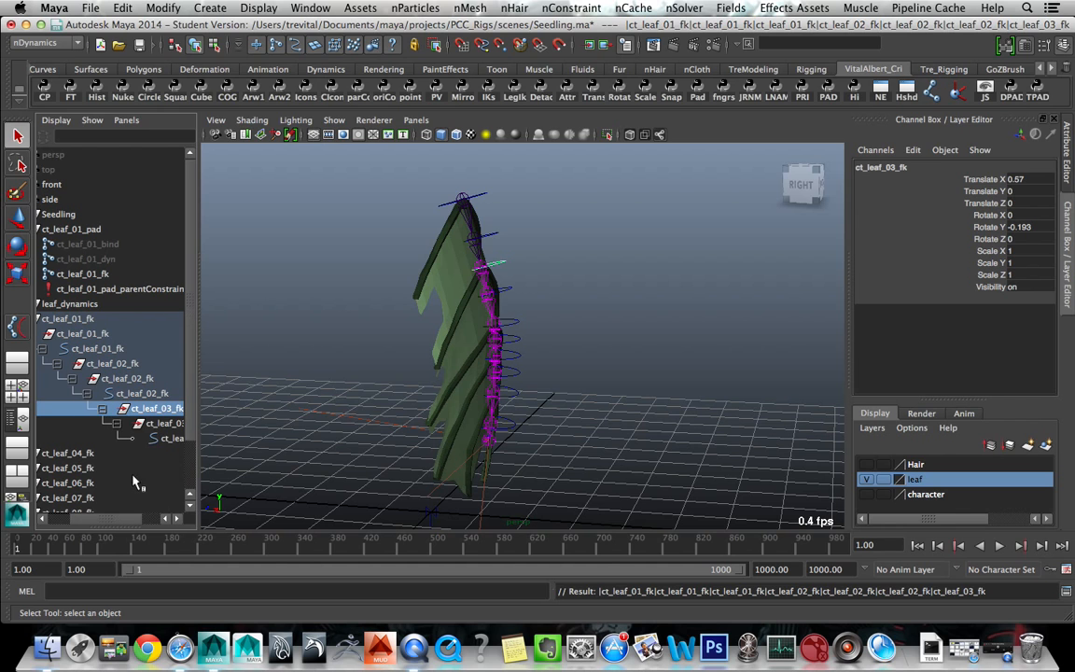
- Maximize the Outliner, then parent the ct_leaf_04_fk pad under the ct_leaf_03_fk ring control and expand it
click(108, 511)
mouse_move(108, 519)
mouse_down()
mouse_move(91, 519)
mouse_move(125, 525)
mouse_move(93, 524)
mouse_up()
key(space)
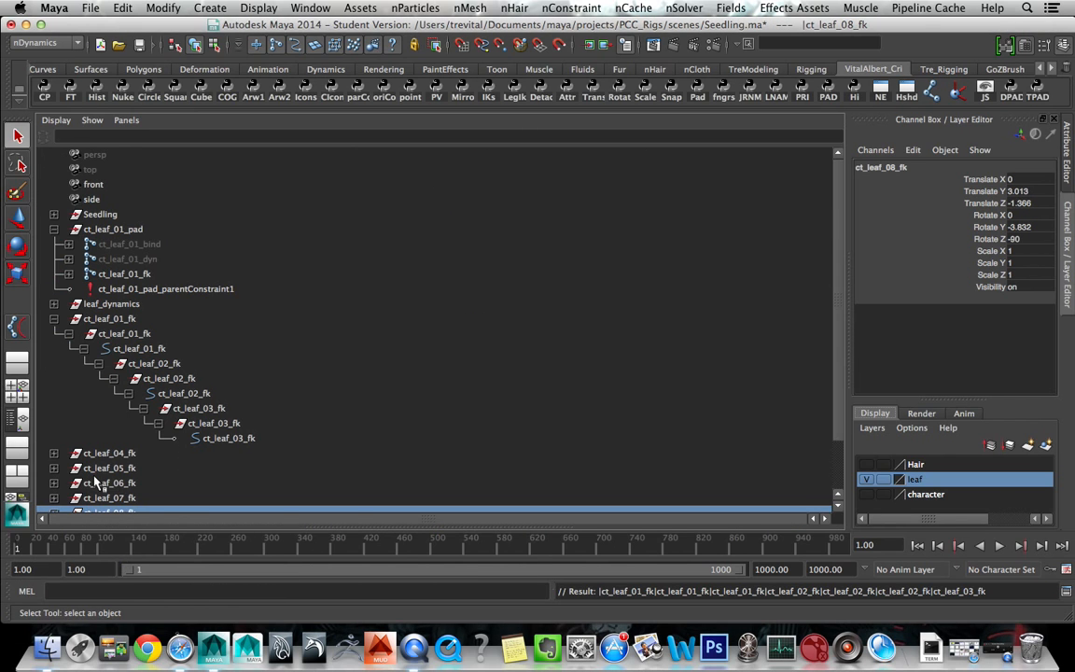
click(110, 455)
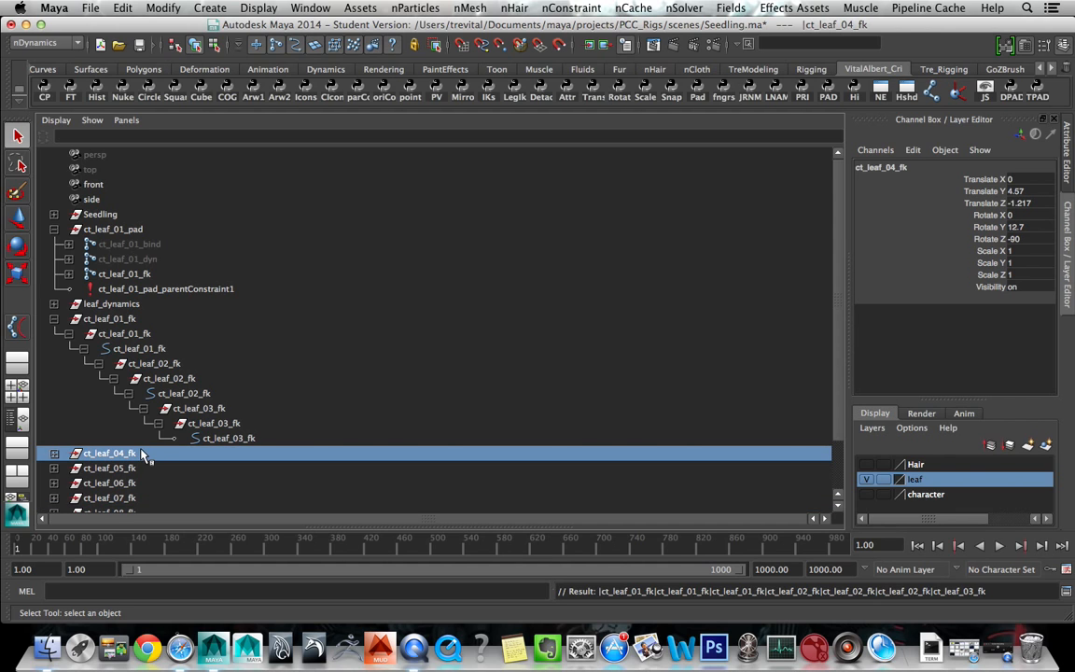
middle_drag(142, 455, 159, 445)
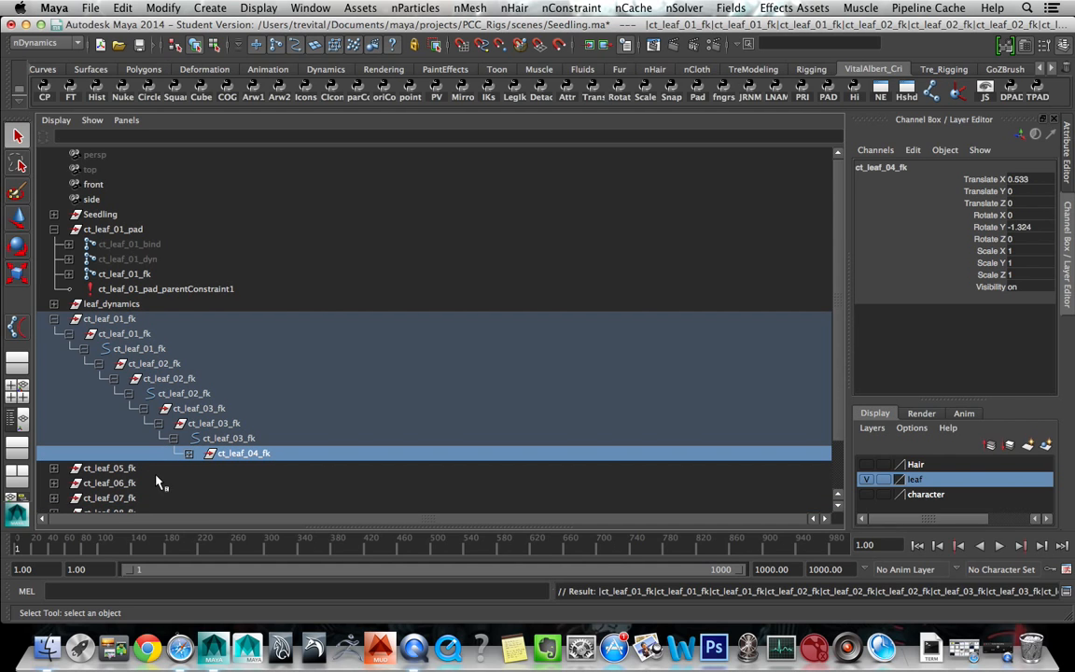
click(188, 453)
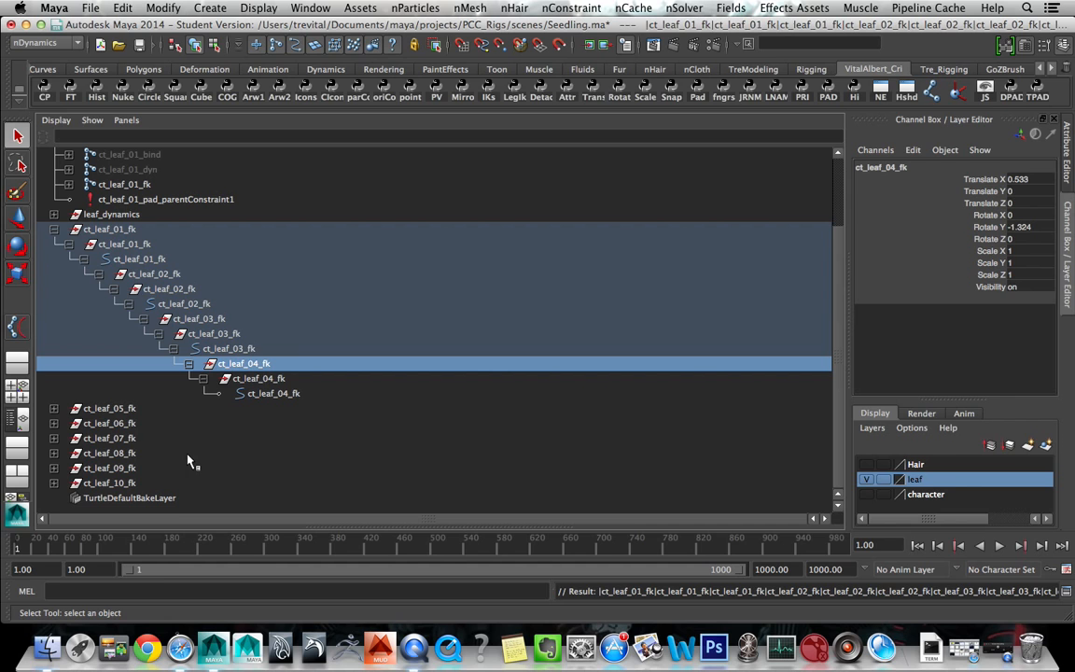
- Parent the ct_leaf_05_fk pad under the ct_leaf_04_fk ring and the ct_leaf_06_fk pad under the ct_leaf_05_fk ring, expanding each
click(137, 411)
middle_drag(137, 410, 178, 398)
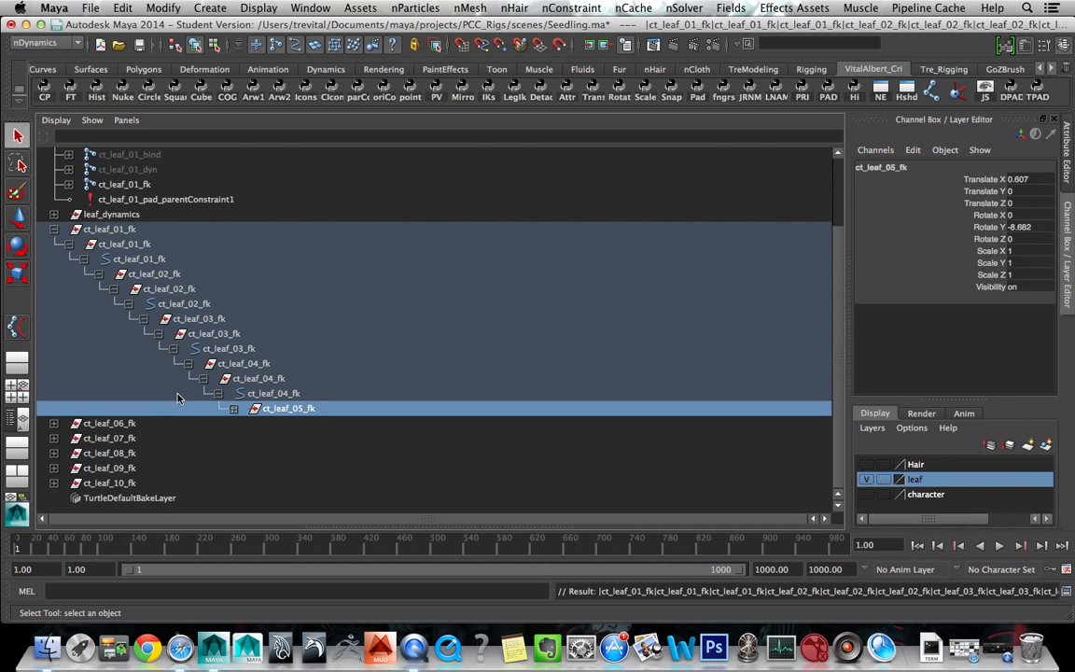
click(233, 409)
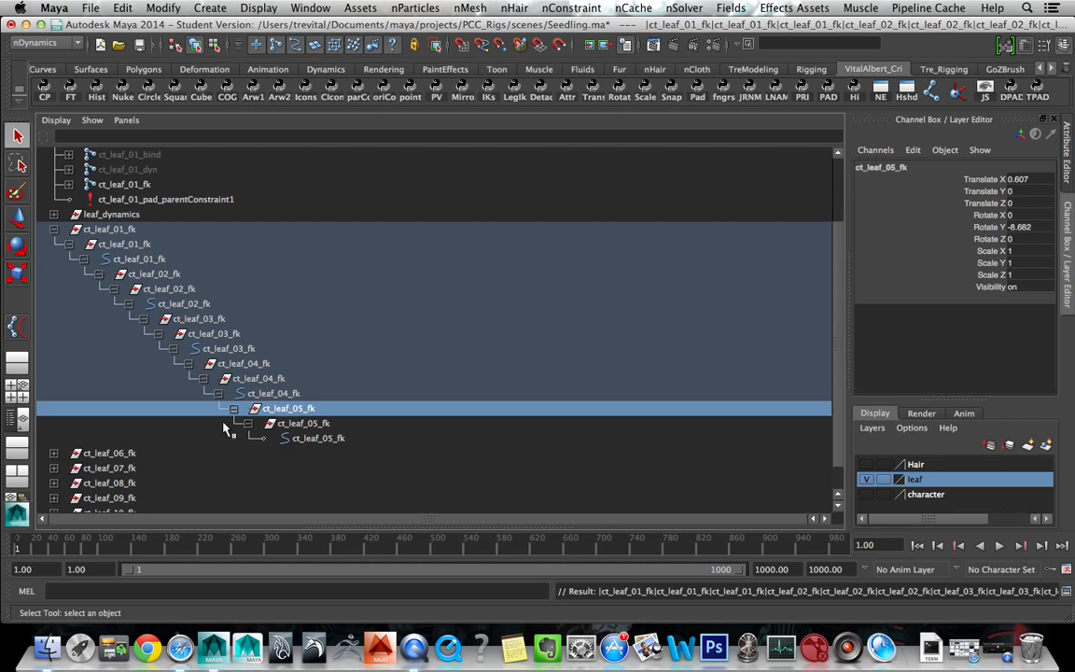
click(107, 454)
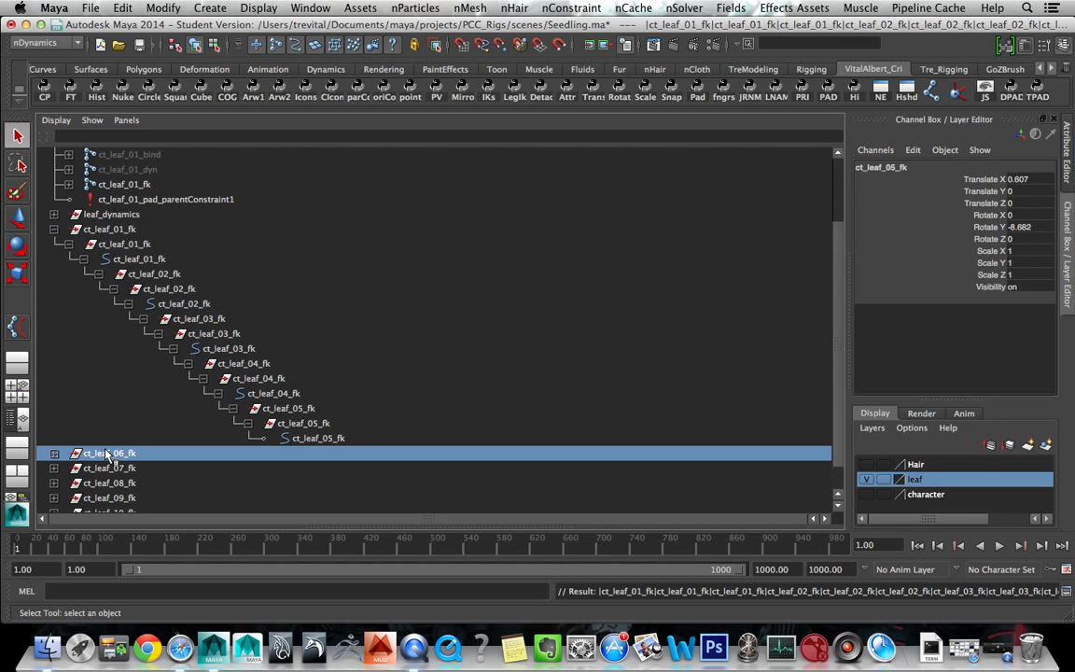
middle_drag(120, 455, 155, 439)
click(278, 454)
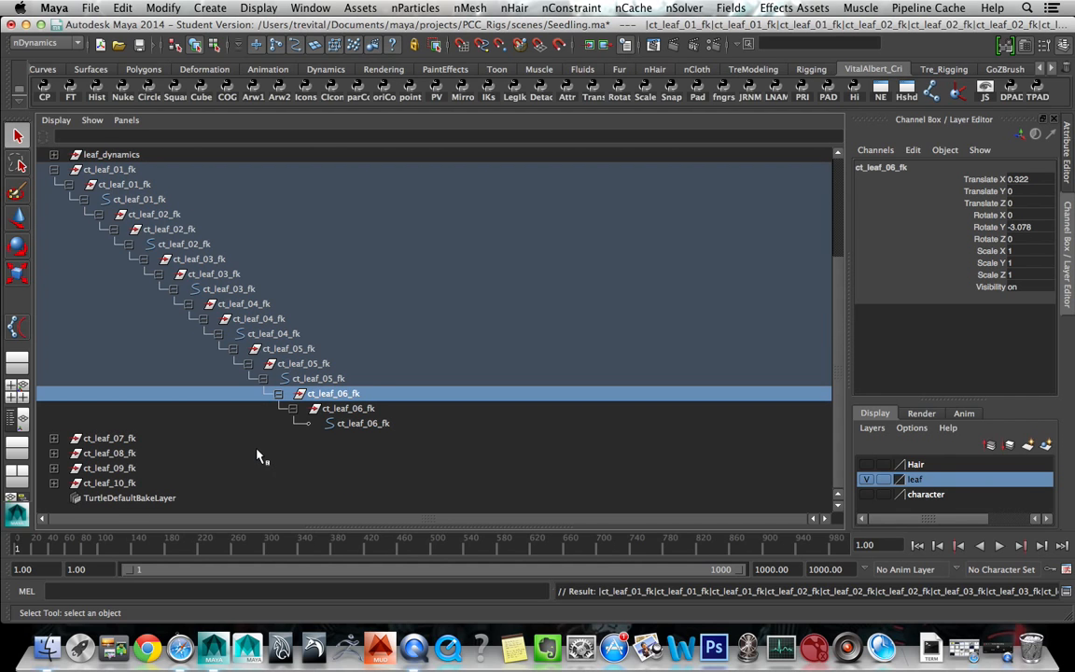
- Parent the ct_leaf_07_fk pad under the ct_leaf_06_fk ring and the ct_leaf_08_fk pad under the ct_leaf_07_fk ring
click(110, 438)
middle_drag(120, 439, 235, 411)
click(322, 439)
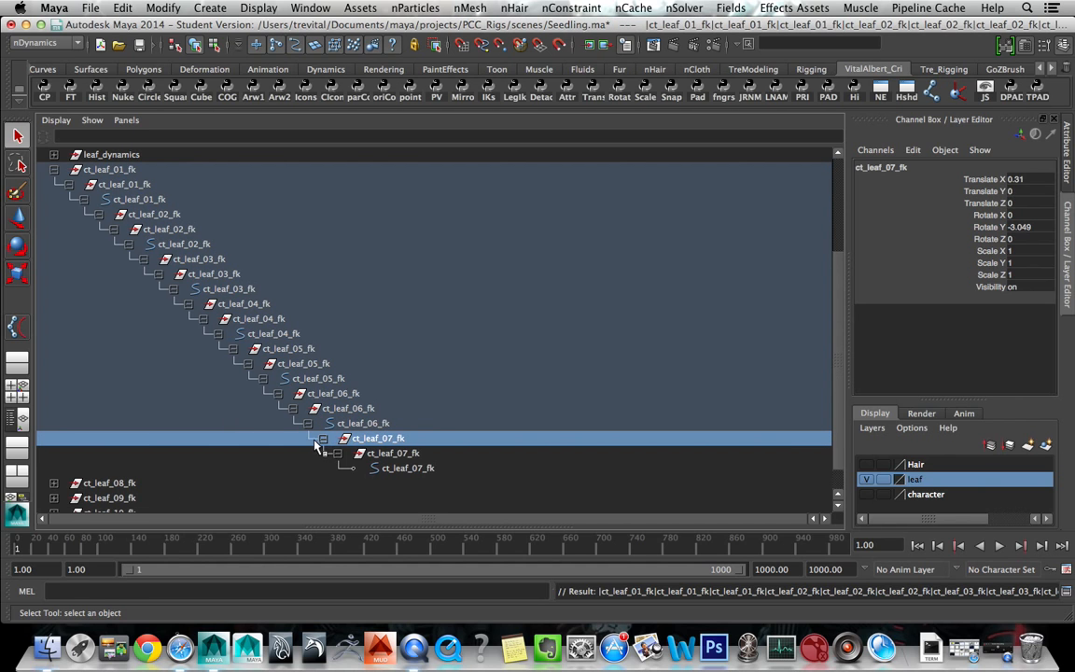
scroll(158, 477, down, 2)
click(110, 454)
middle_drag(117, 454, 361, 446)
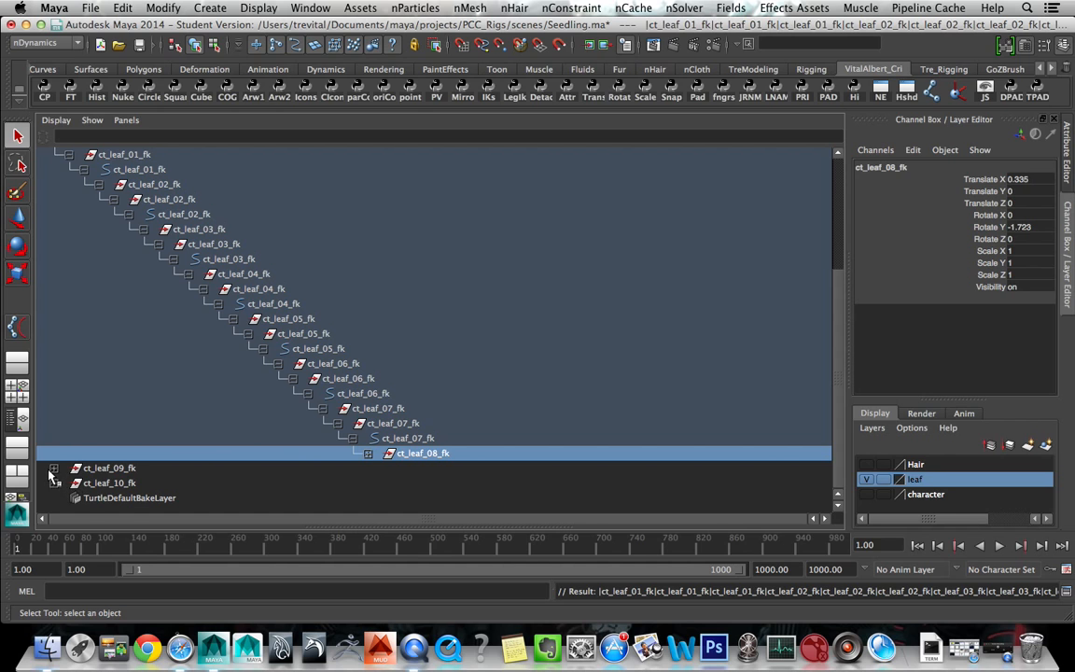
- Expand the ct_leaf_08_fk pad, parent the ct_leaf_09_fk pad under the ct_leaf_08_fk ring control, and expand it
click(53, 467)
scroll(53, 472, down, 2)
click(93, 439)
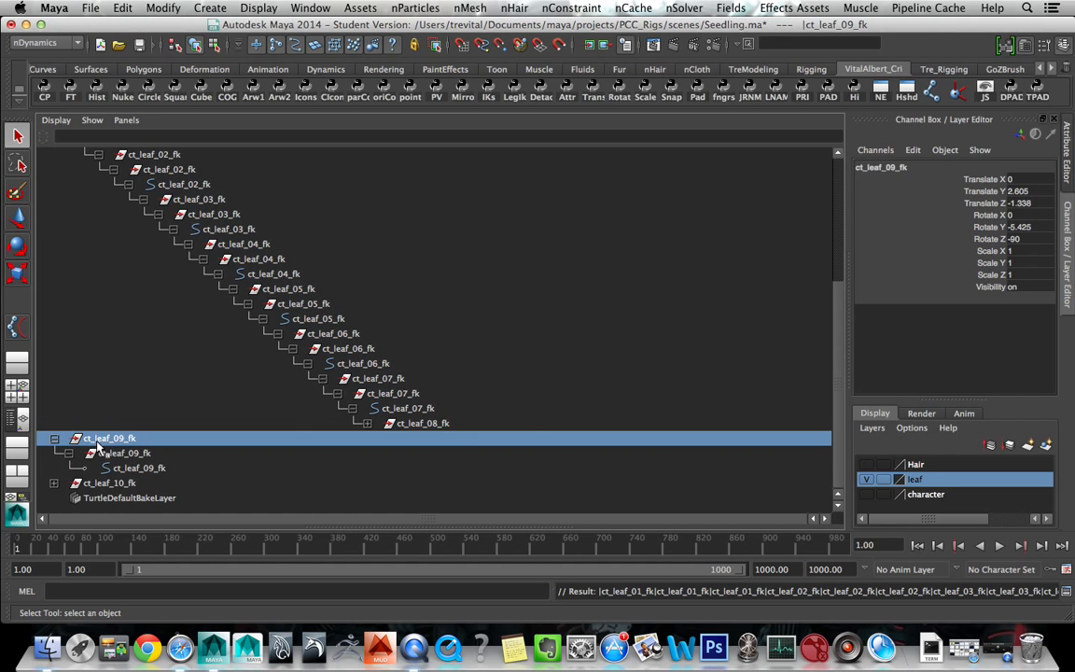
middle_drag(98, 440, 364, 429)
shift+click(364, 427)
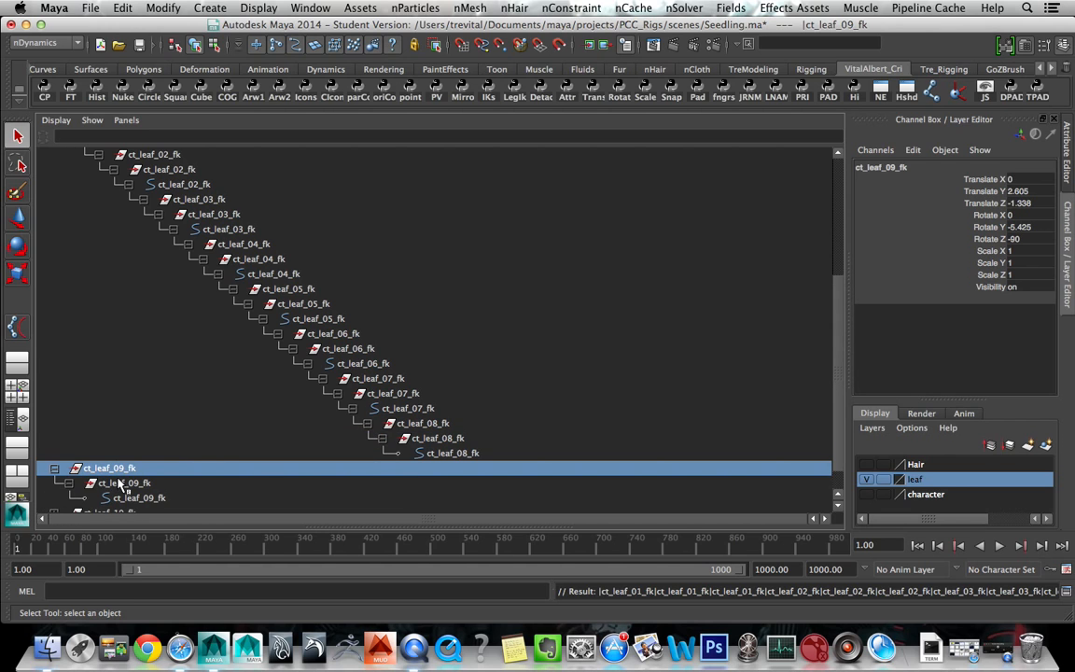
middle_drag(124, 471, 356, 458)
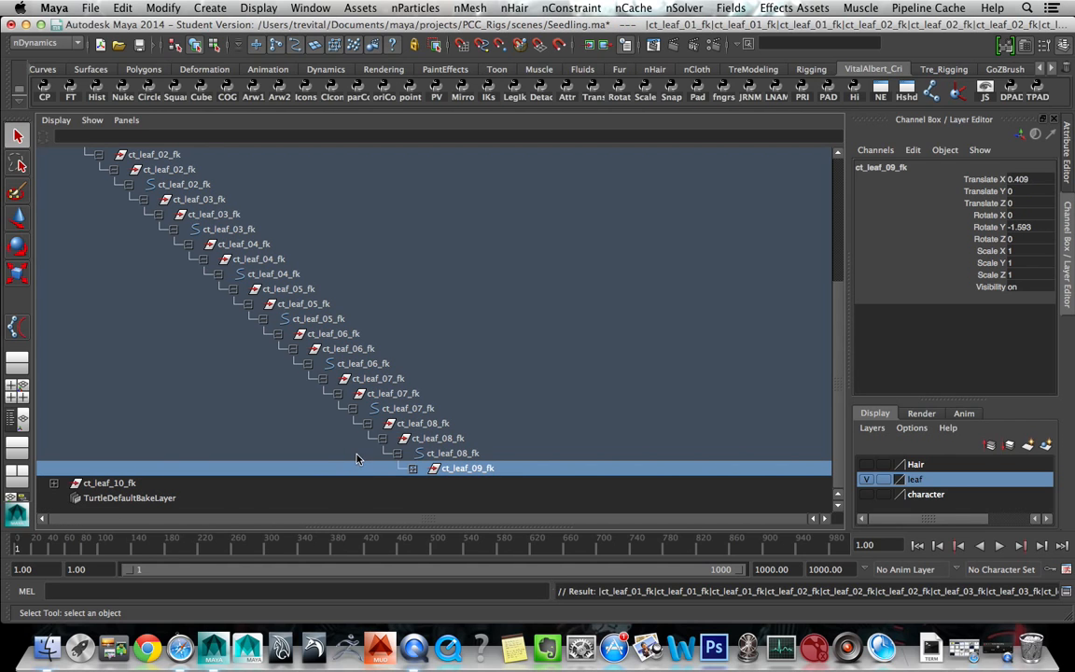
shift+click(413, 467)
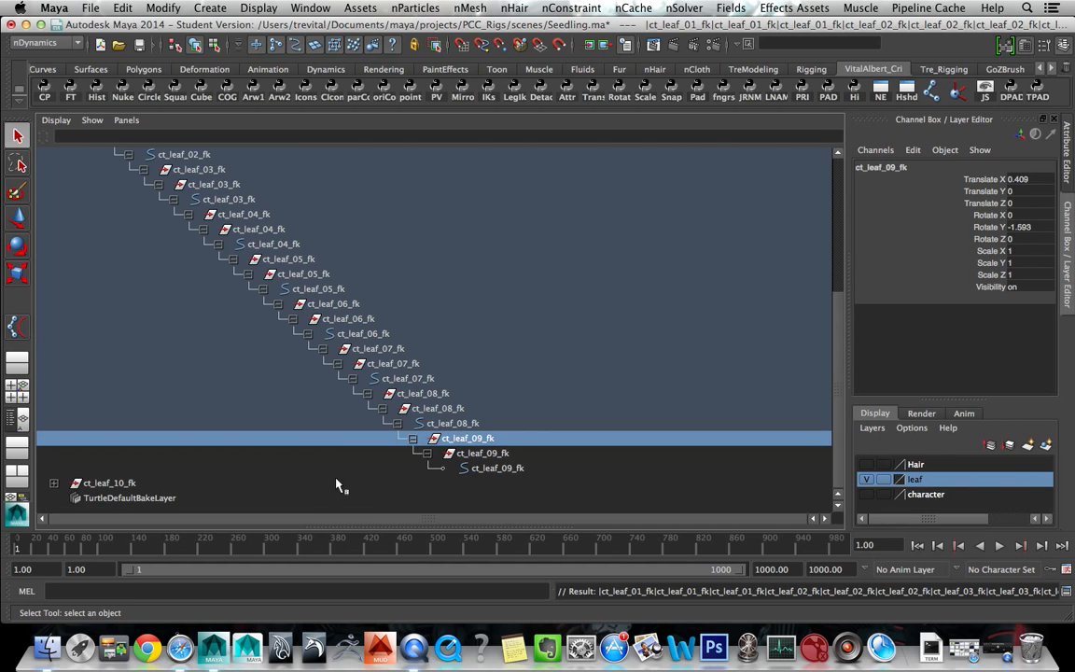
- Parent the ct_leaf_10_fk pad under the inner ct_leaf_09_fk group, then restore the Outliner and perspective split layout
click(102, 483)
middle_drag(103, 483, 340, 457)
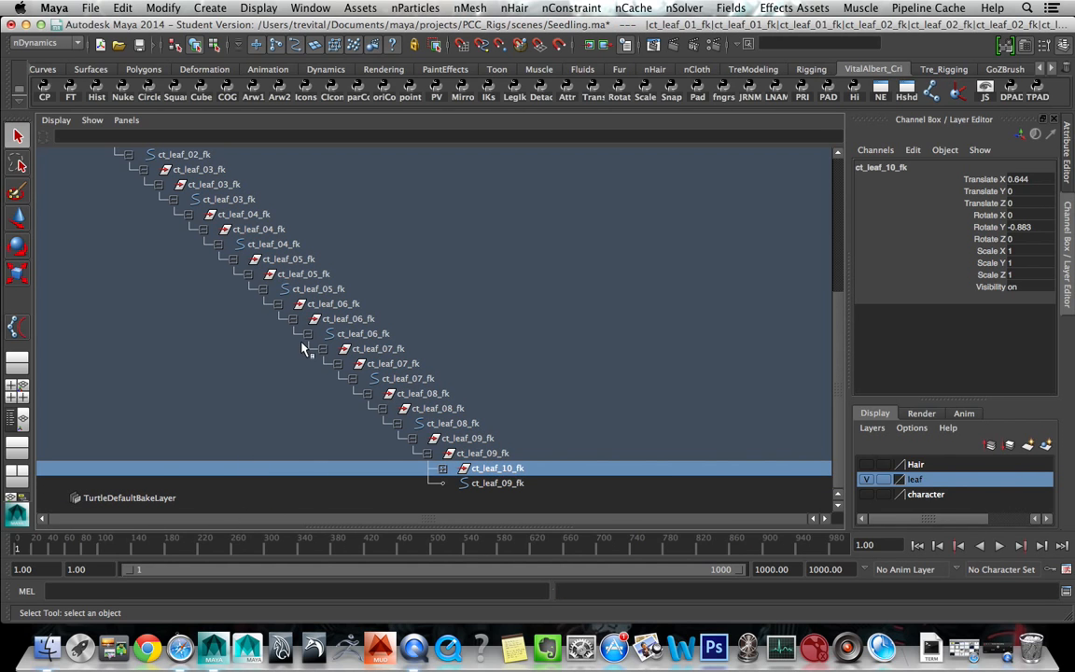
key(space)
scroll(121, 364, up, 5)
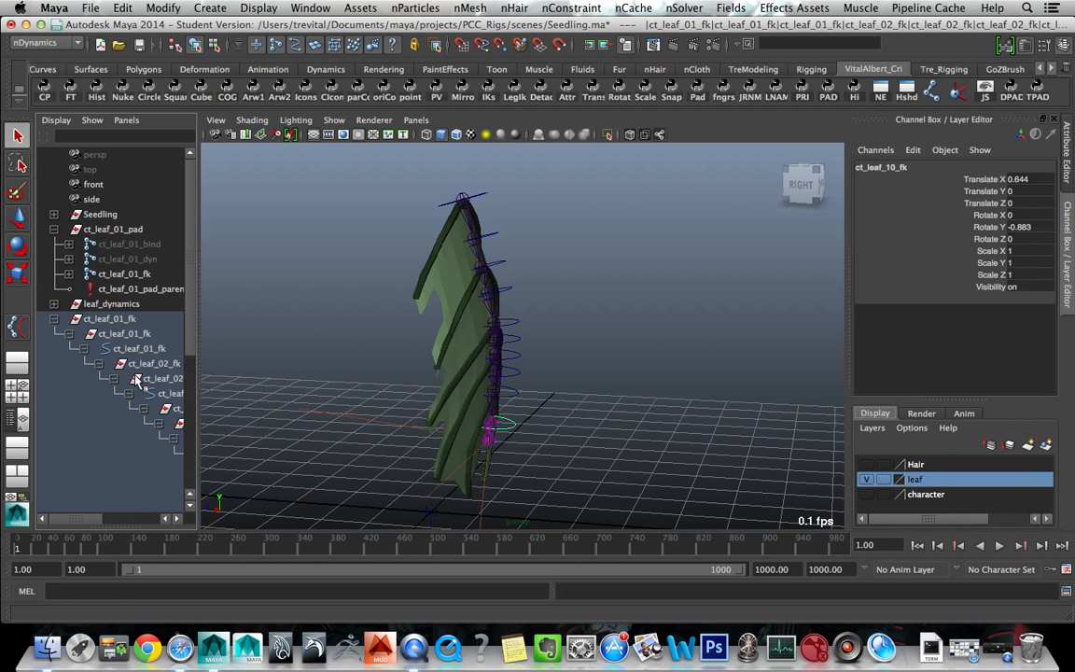
- Clear the selection and collapse the ct_leaf_01_fk control hierarchy in the Outliner
click(235, 371)
click(54, 320)
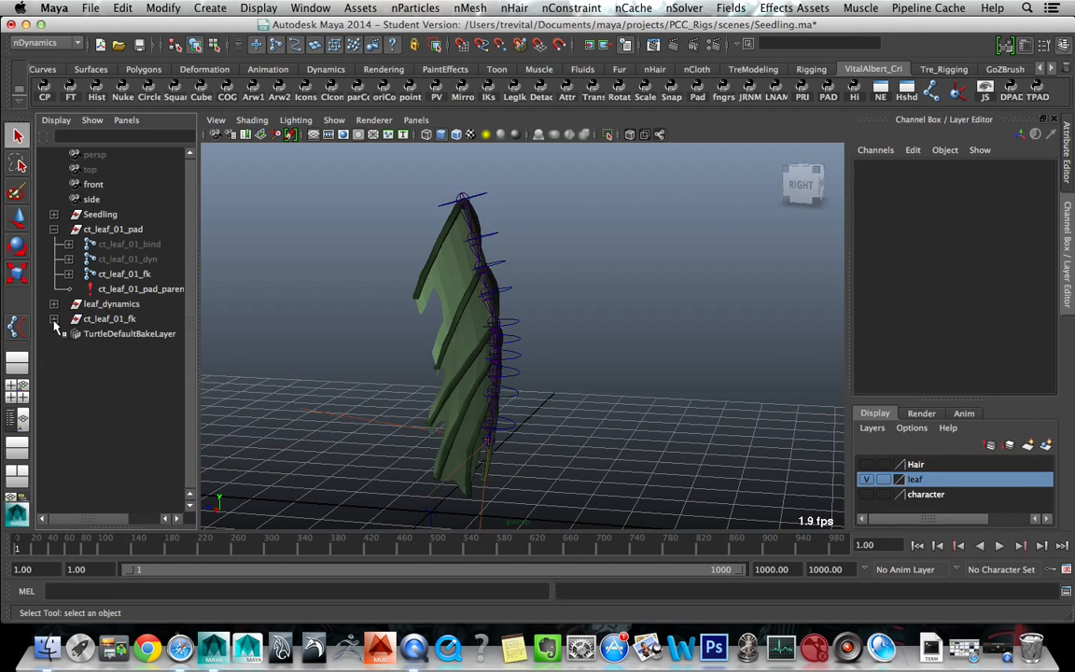
click(55, 320)
click(54, 320)
click(54, 320)
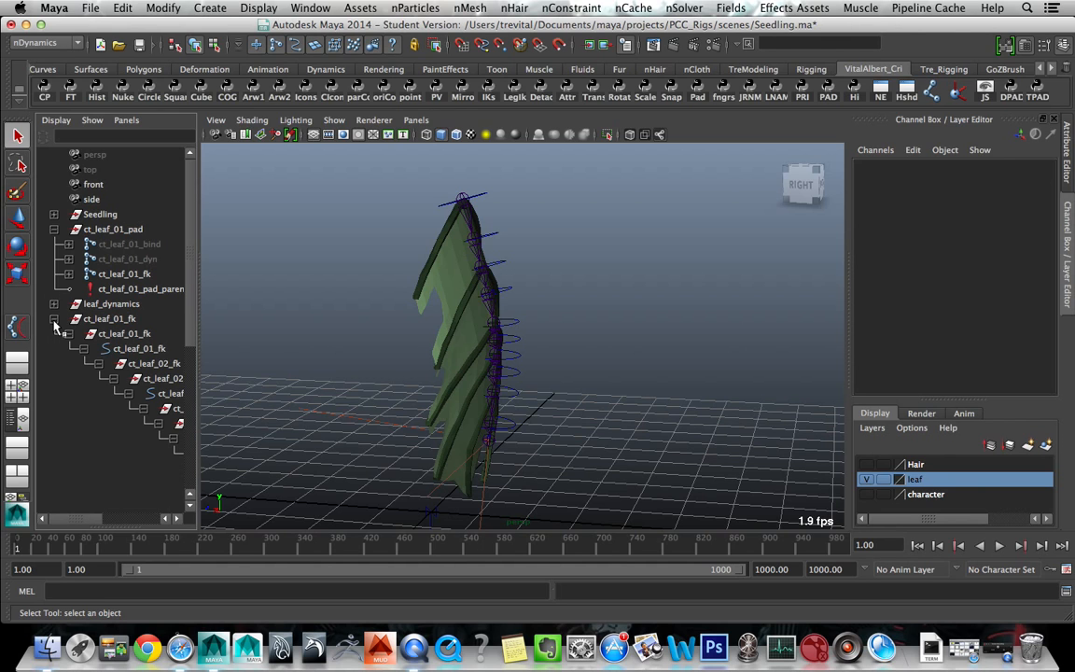
click(54, 320)
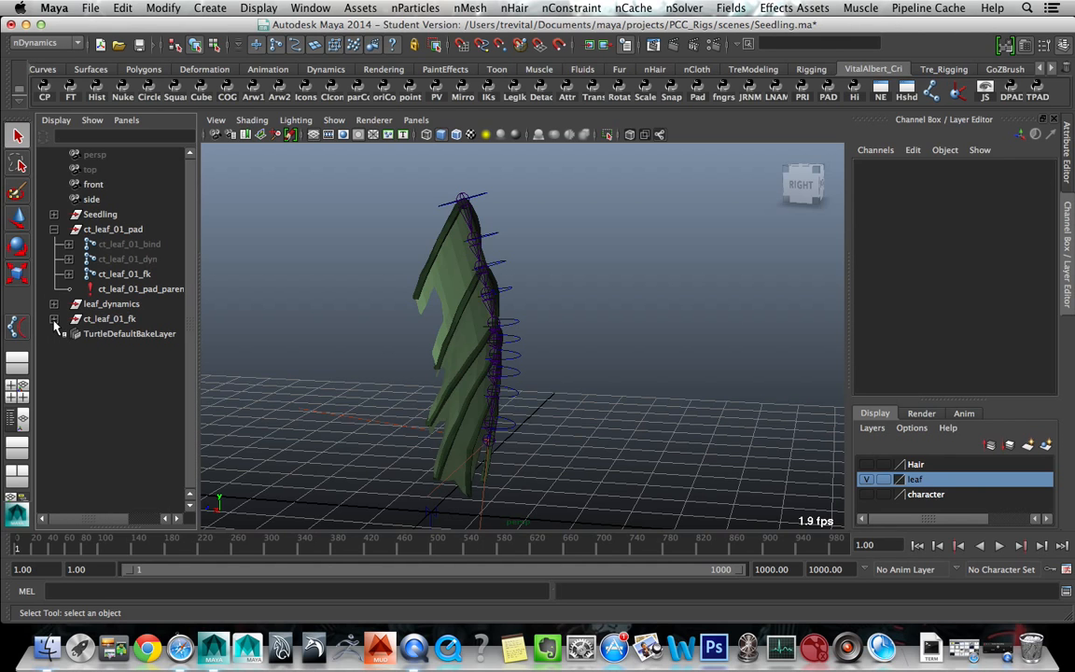
- Select the ct_leaf_01_fk ring's whole hierarchy, test the FK controls by rotating them about 6.6 degrees in Y, and undo the rotation
click(484, 199)
right_click(536, 254)
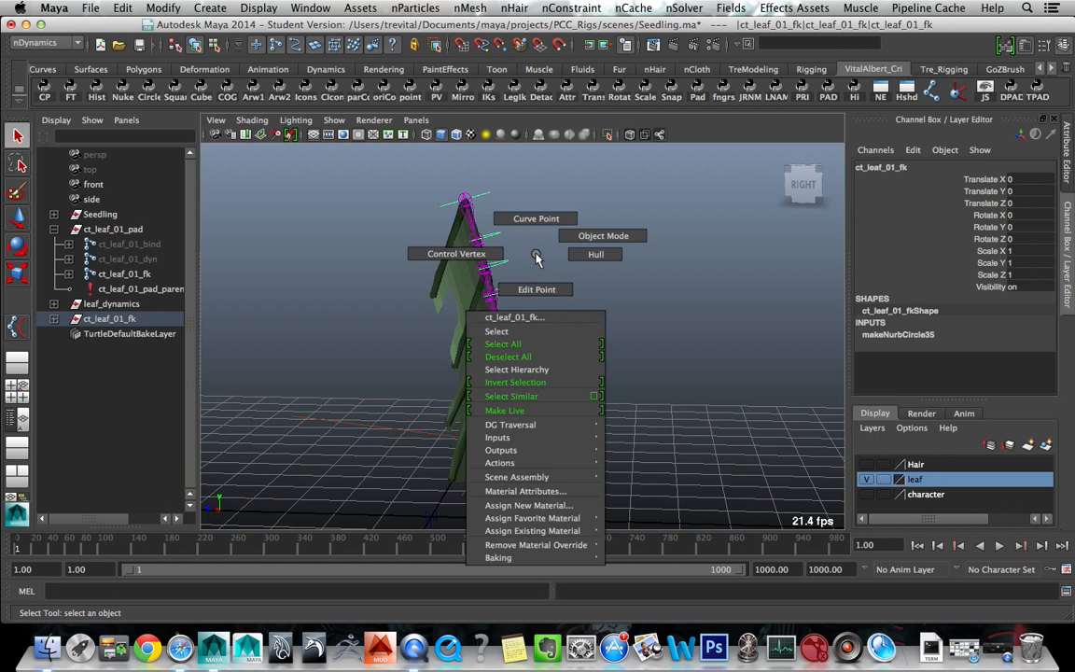
click(516, 369)
key(e)
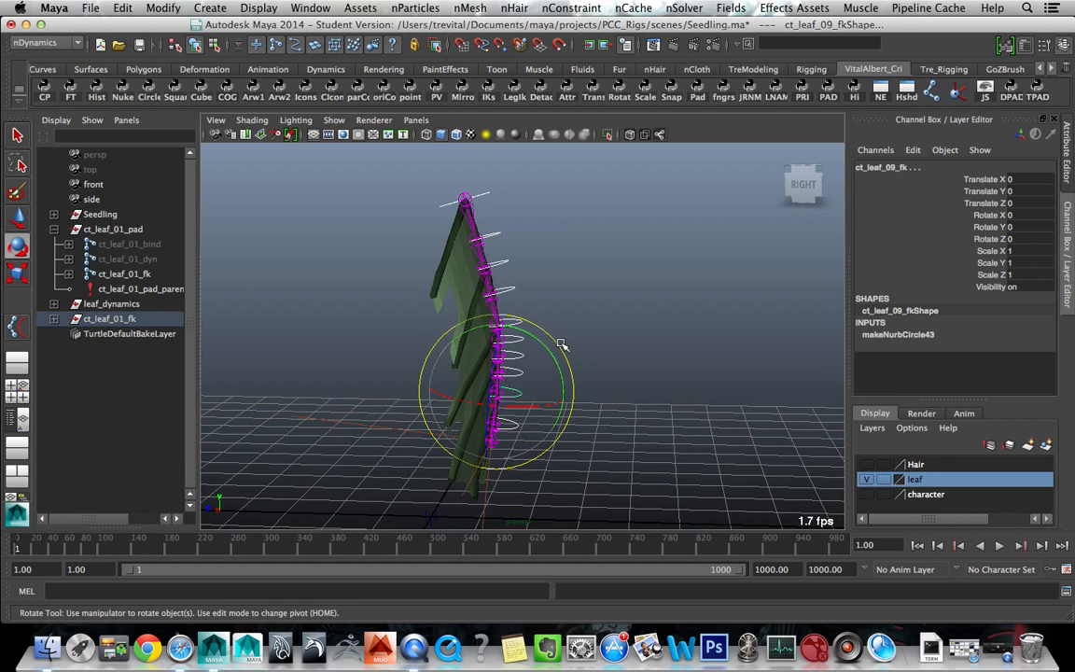
drag(557, 384, 557, 360)
key(z)
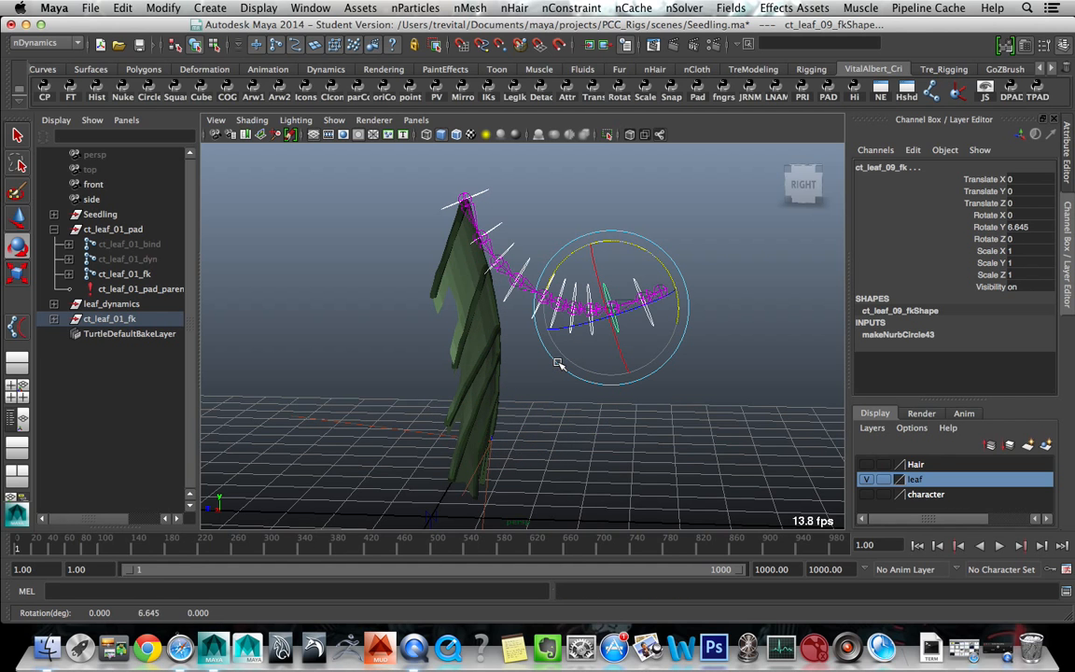
key(z)
key(q)
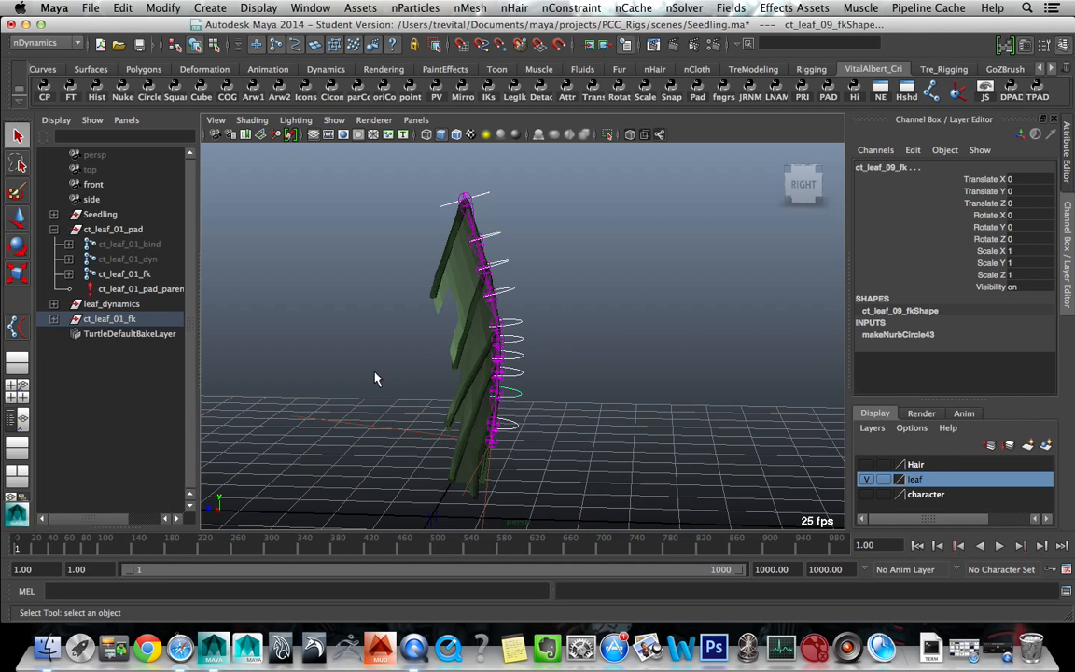
- Expand the whole ct_leaf_01_fk control hierarchy and undo the parenting of the ct_leaf_10_fk pad under the inner ct_leaf_09_fk group
shift+click(55, 322)
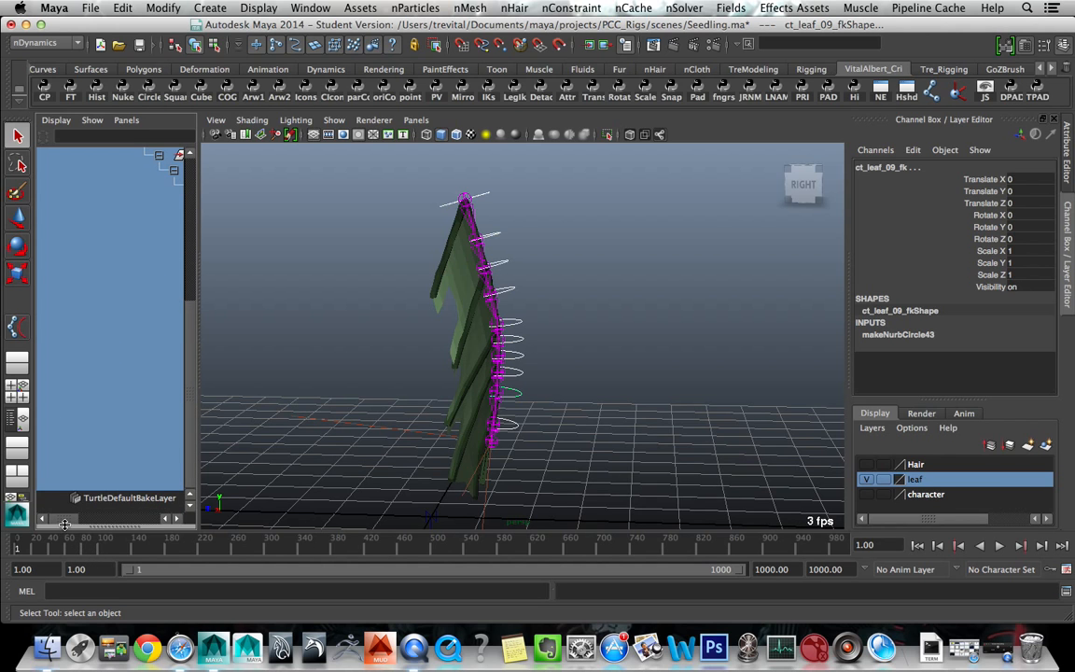
drag(64, 524, 140, 526)
drag(139, 525, 135, 518)
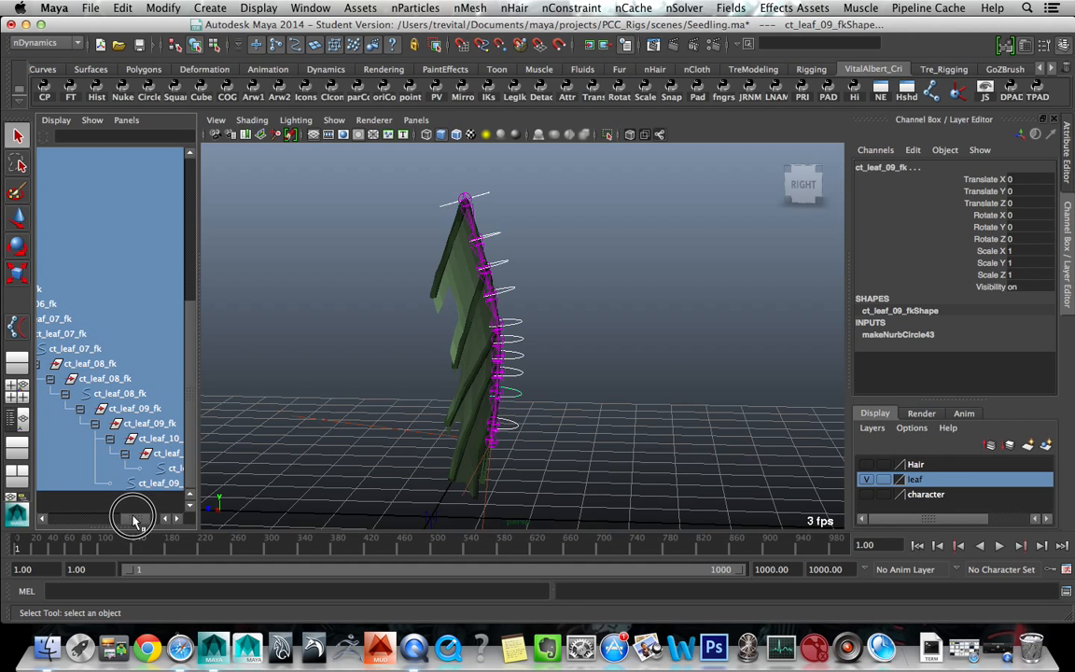
click(235, 496)
key(super+z)
key(super+z)
key(super+z)
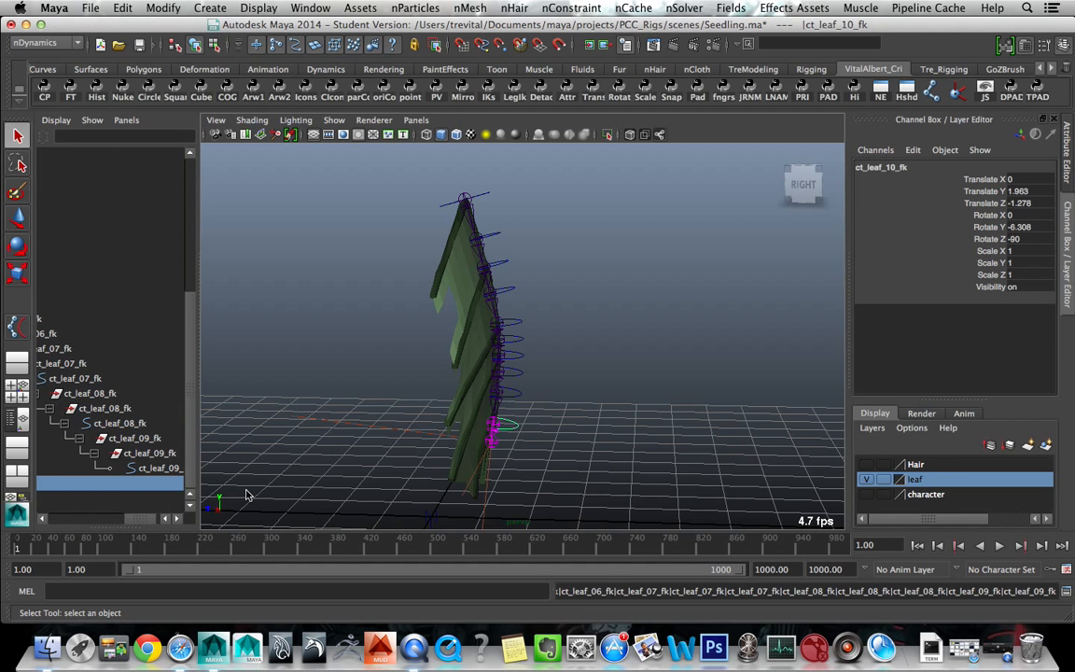
key(super+z)
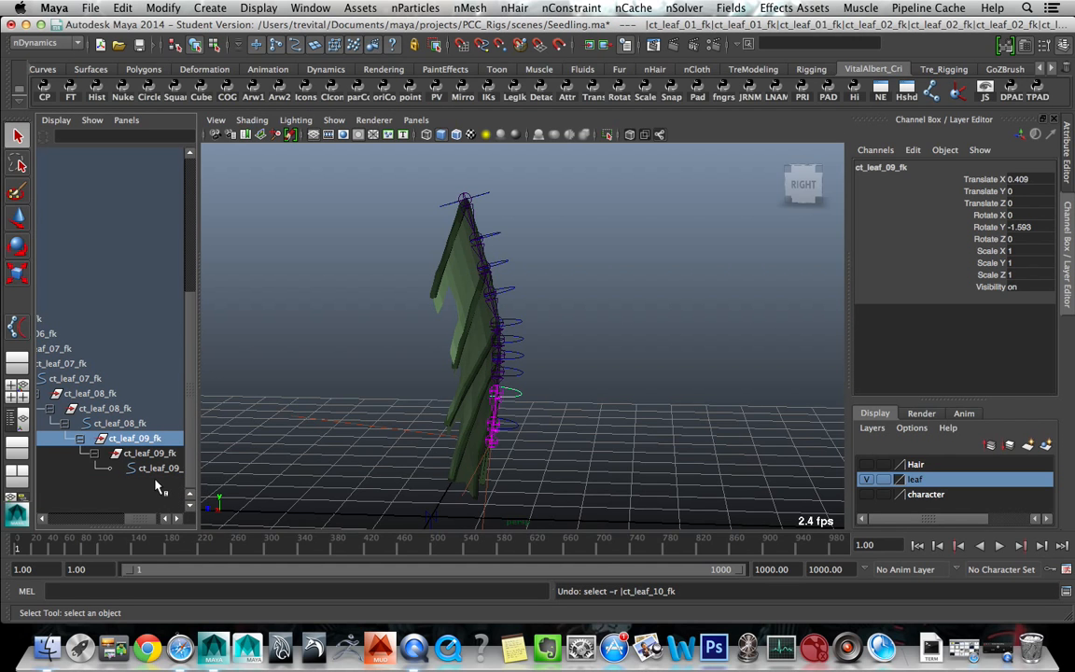
- Parent the ct_leaf_10_fk pad under the ct_leaf_09_fk ring control and clear the selection
mouse_move(145, 515)
mouse_down()
mouse_move(41, 516)
mouse_move(149, 518)
mouse_up()
click(78, 486)
click(154, 474)
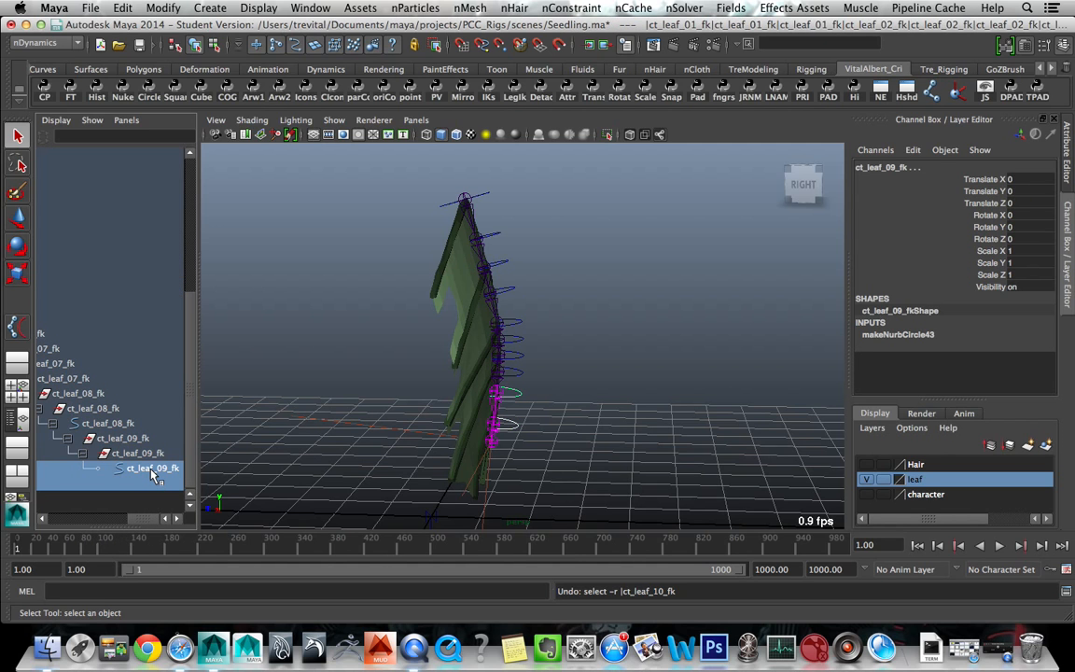
click(501, 173)
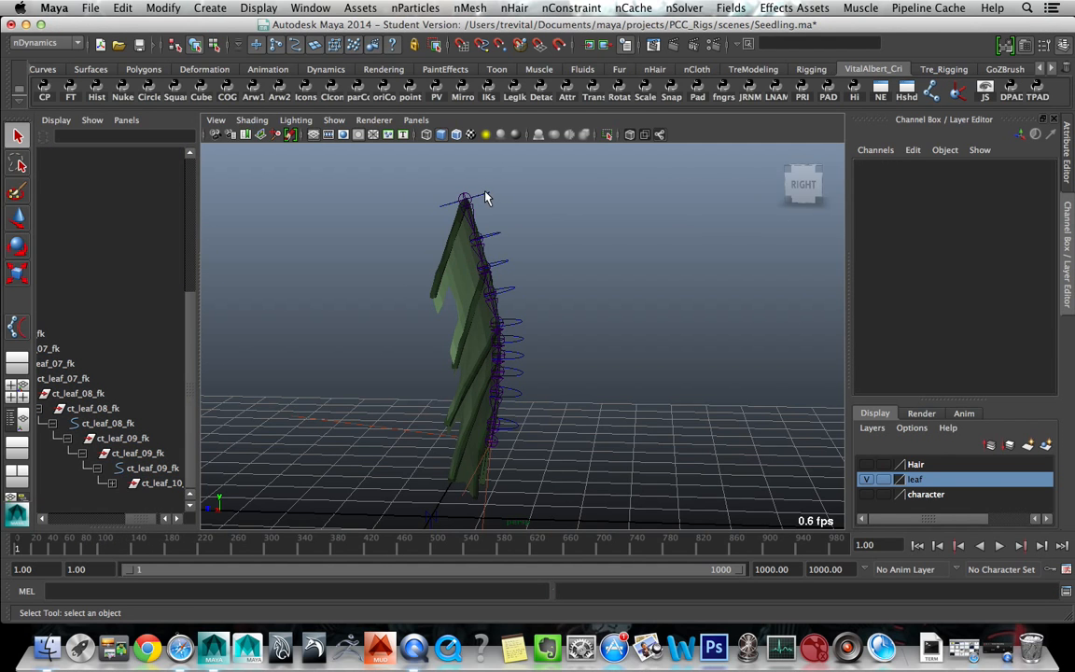
- Test all the leaf FK ring controls by rotating them together about 3.5 degrees in Y, and undo the rotation
click(484, 198)
right_drag(543, 210, 552, 326)
key(e)
drag(523, 355, 525, 362)
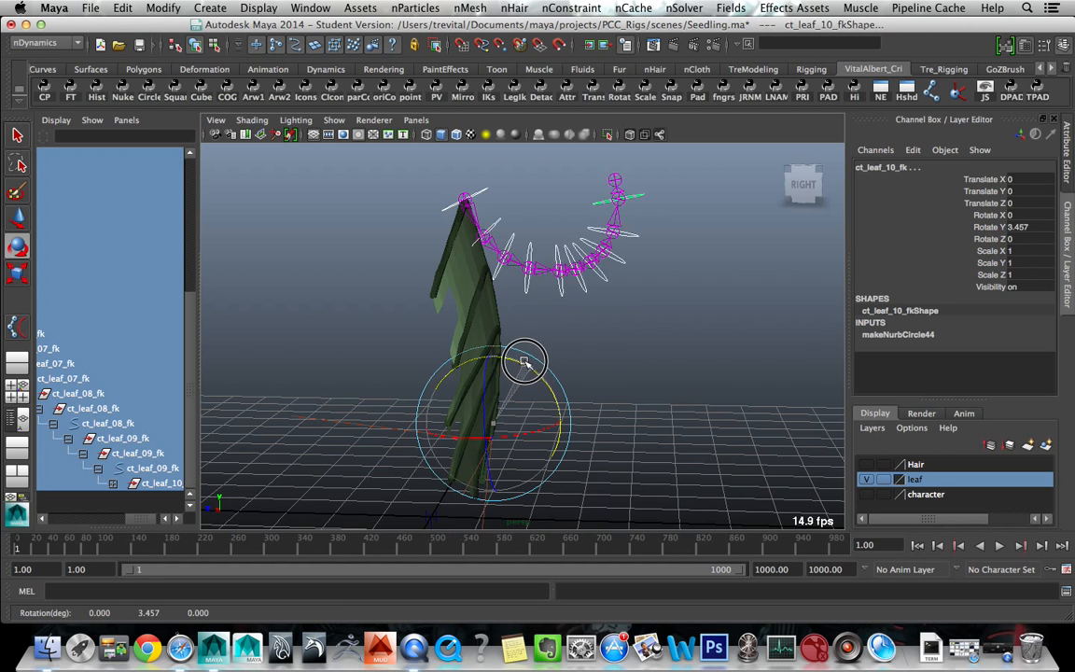
key(z)
key(z)
- Widen the Outliner and collapse the ct_leaf_01_fk control hierarchy
key(space)
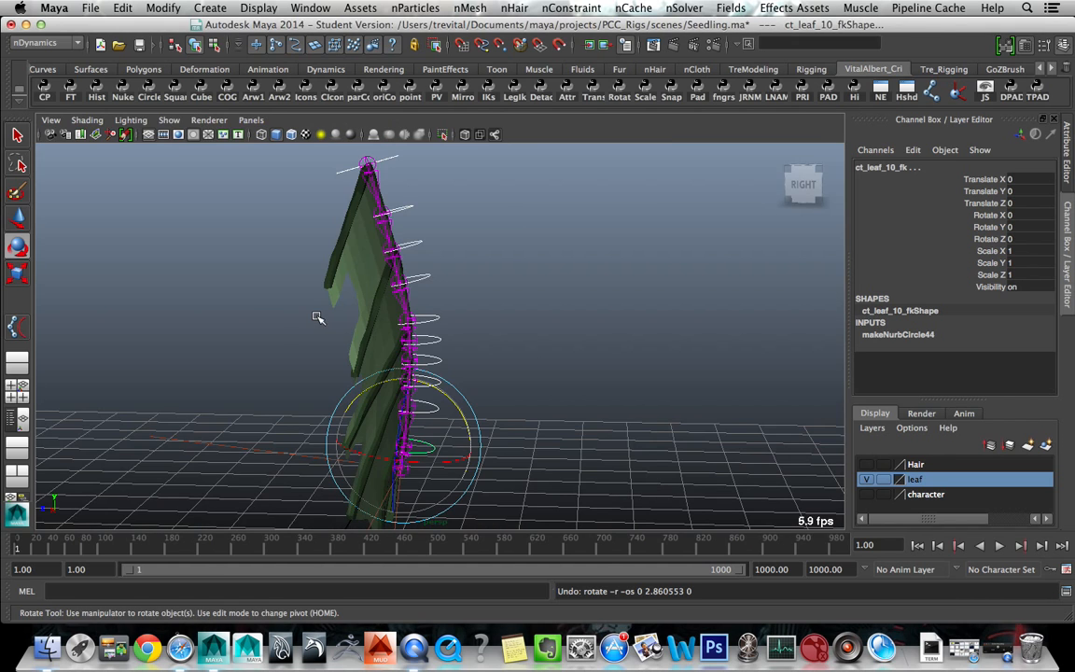
key(space)
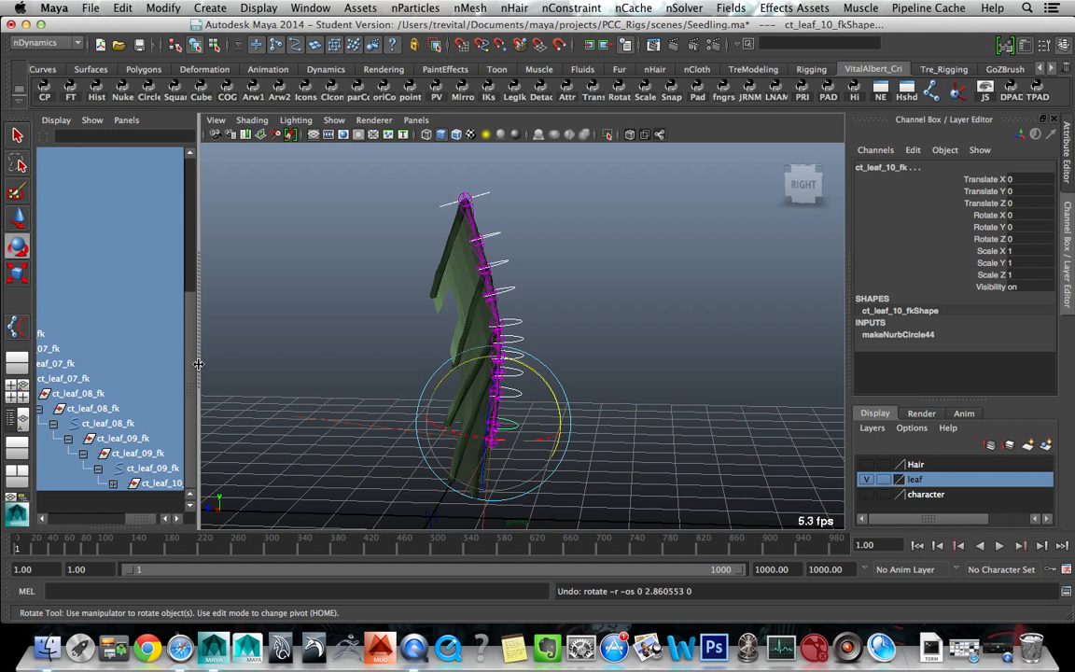
key(space)
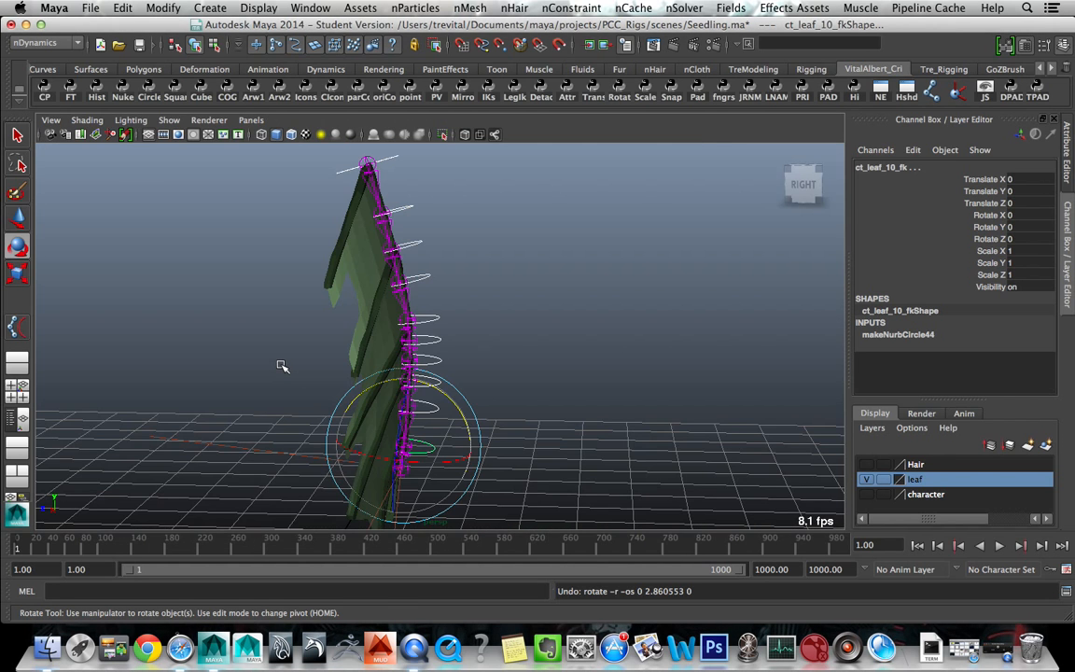
key(space)
click(224, 333)
click(156, 518)
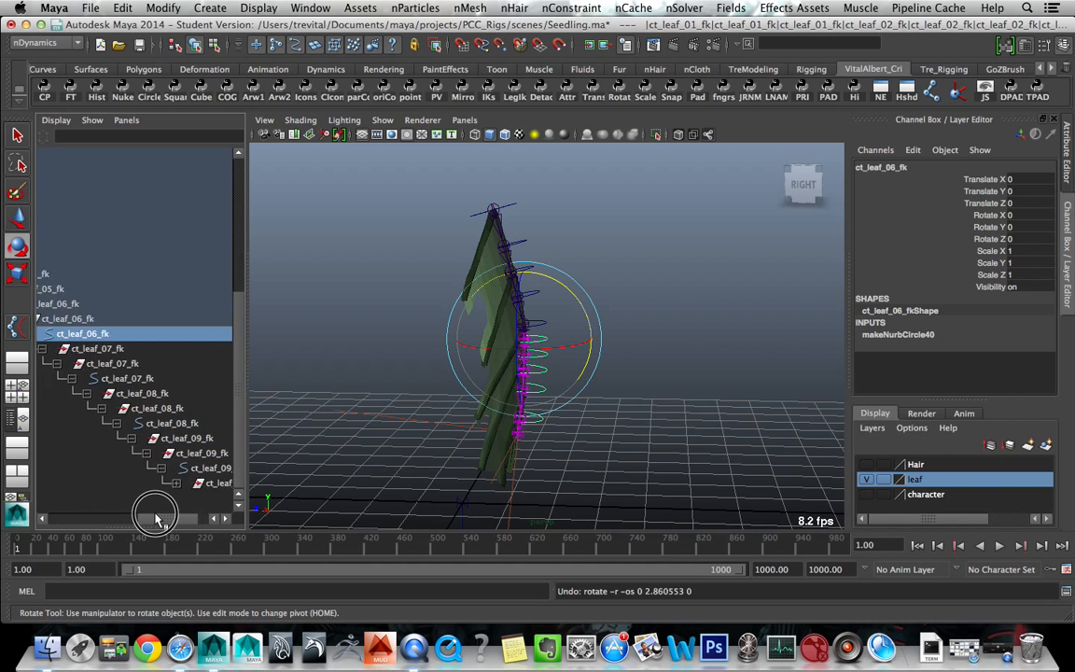
drag(155, 517, 104, 517)
scroll(106, 441, up, 6)
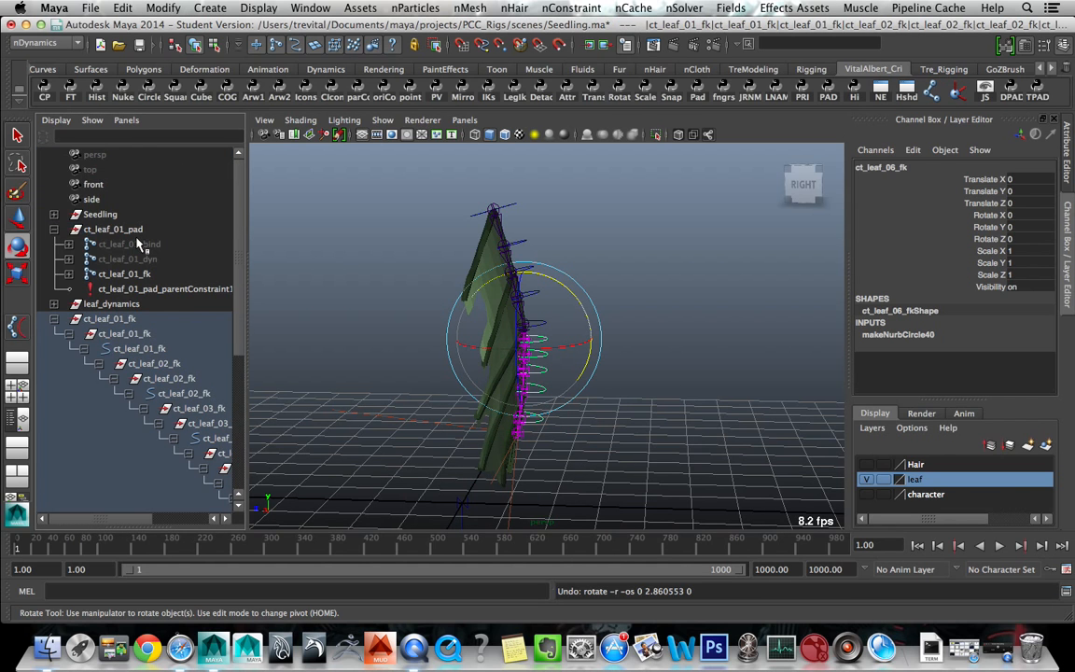
click(54, 322)
click(53, 322)
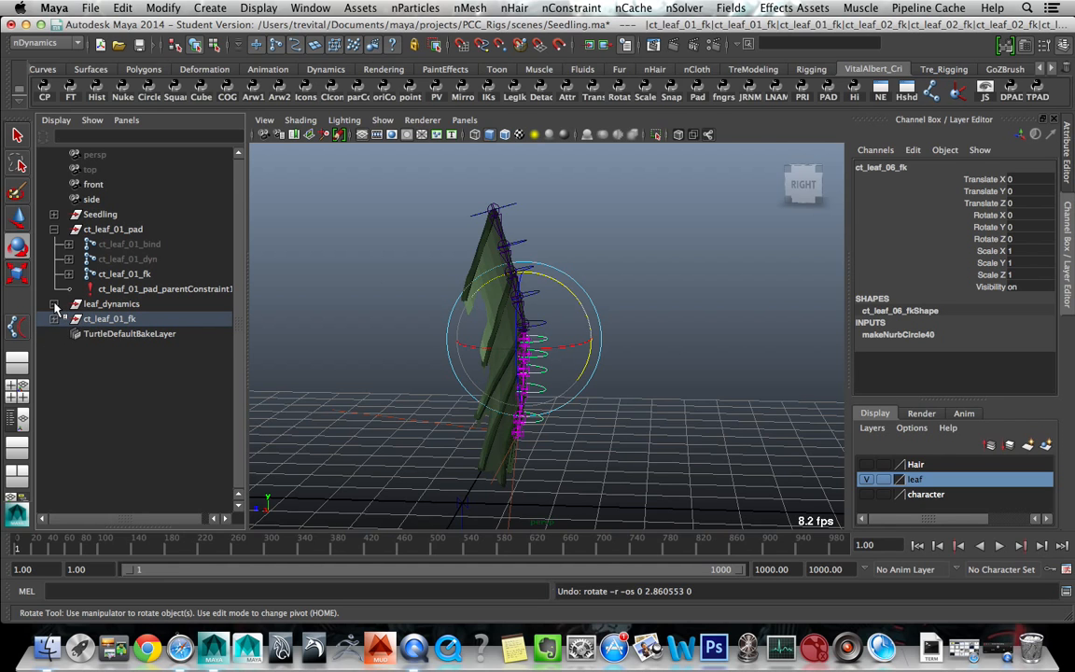
- Inspect the children of the ct_leaf_01_fk joint under ct_leaf_01_pad, collapse it again, and select the joint
click(68, 274)
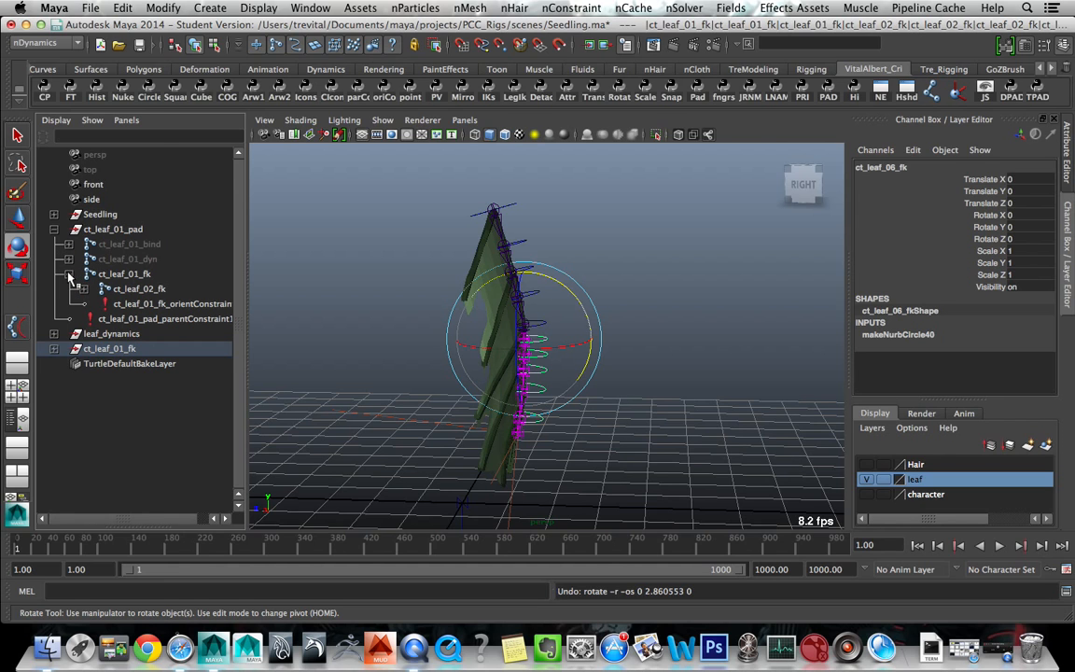
click(69, 274)
click(140, 275)
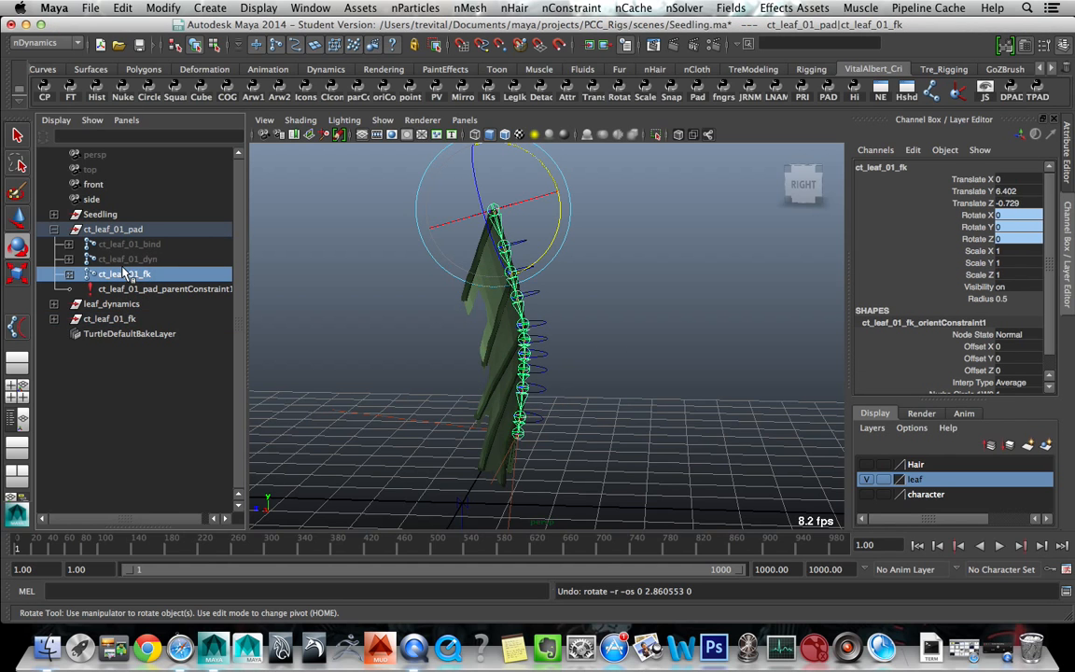
- Unhide the ct_leaf_01_dyn and ct_leaf_01_bind joint chains and clear the selection
click(109, 261)
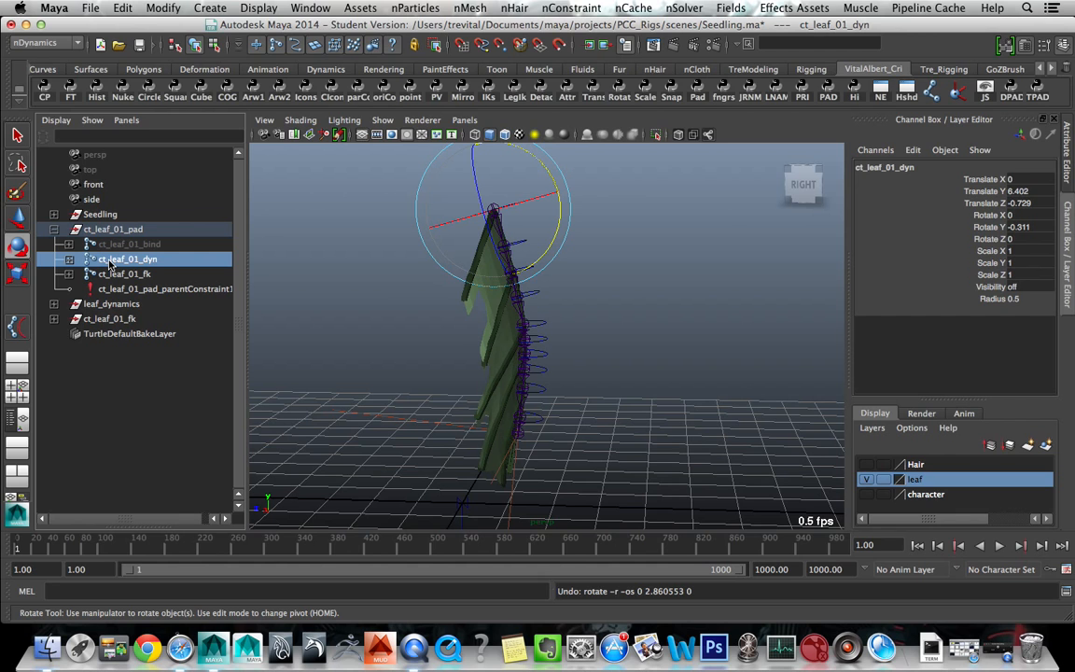
key(shift+h)
click(130, 247)
key(super+z)
key(super+z)
key(super+z)
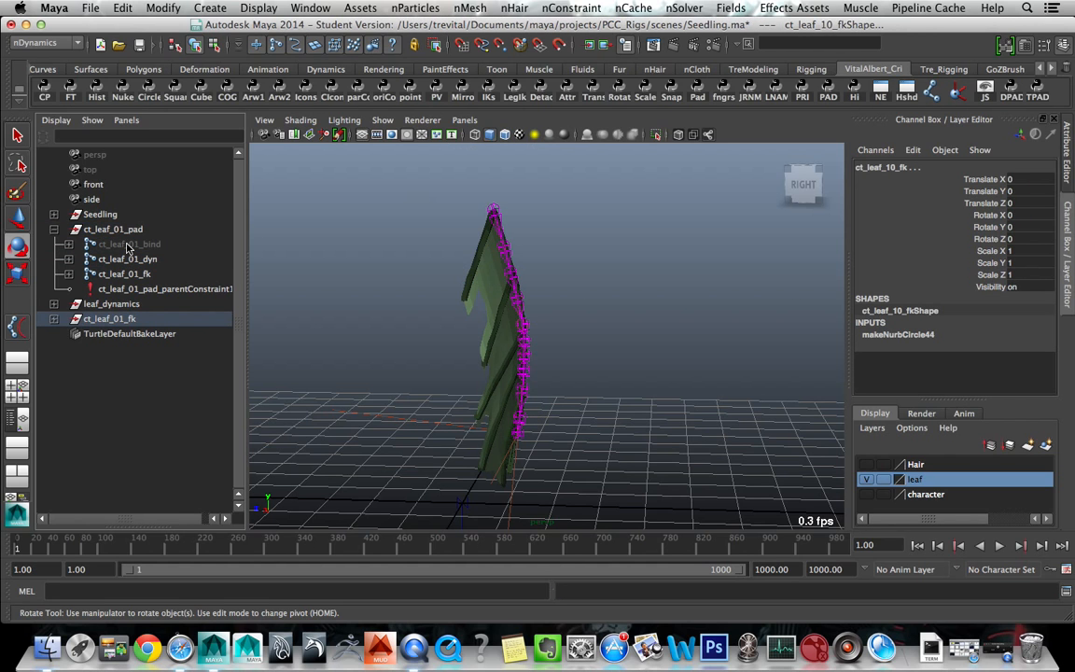
click(128, 246)
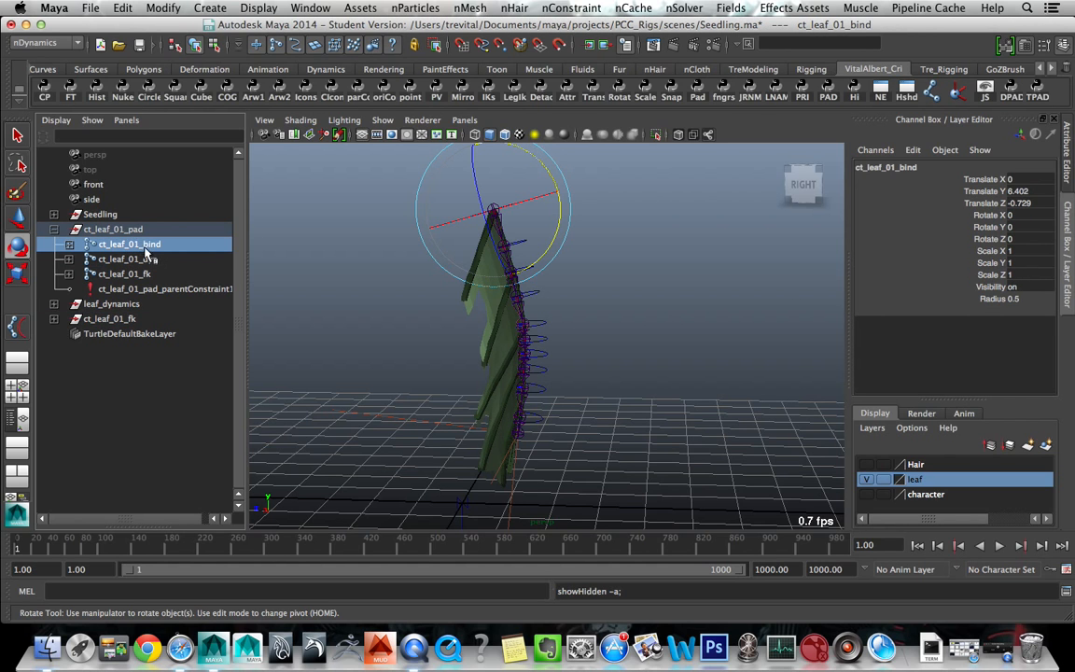
click(210, 275)
click(298, 265)
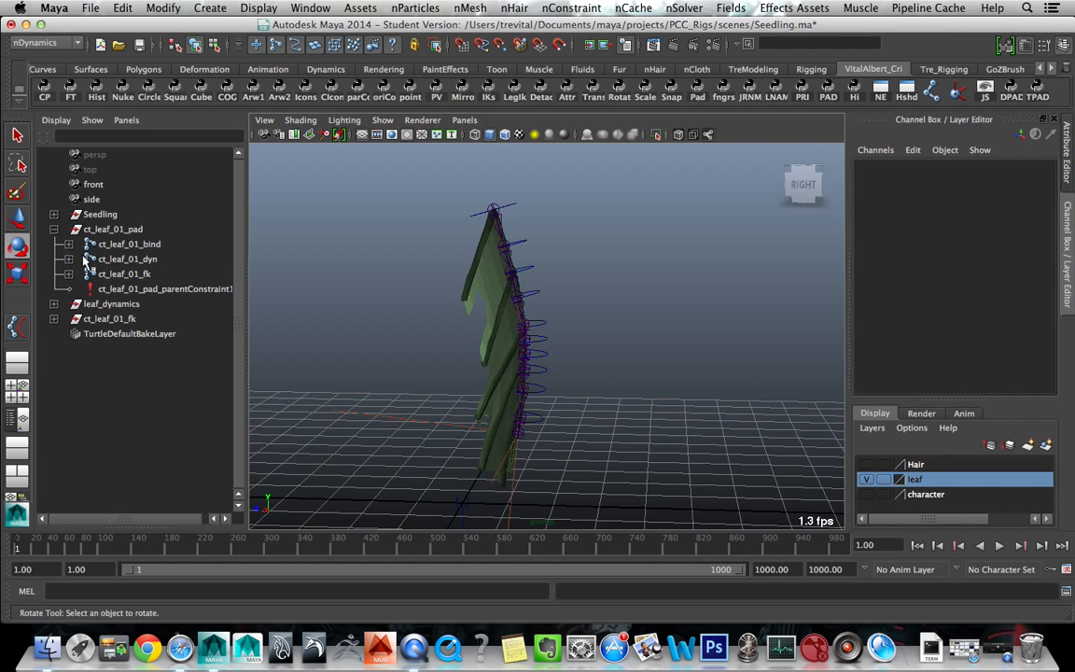
- Compare the ct_leaf_01_dyn and ct_leaf_01_fk joint chains by selecting each root joint in turn
click(106, 260)
click(114, 275)
click(114, 258)
click(115, 274)
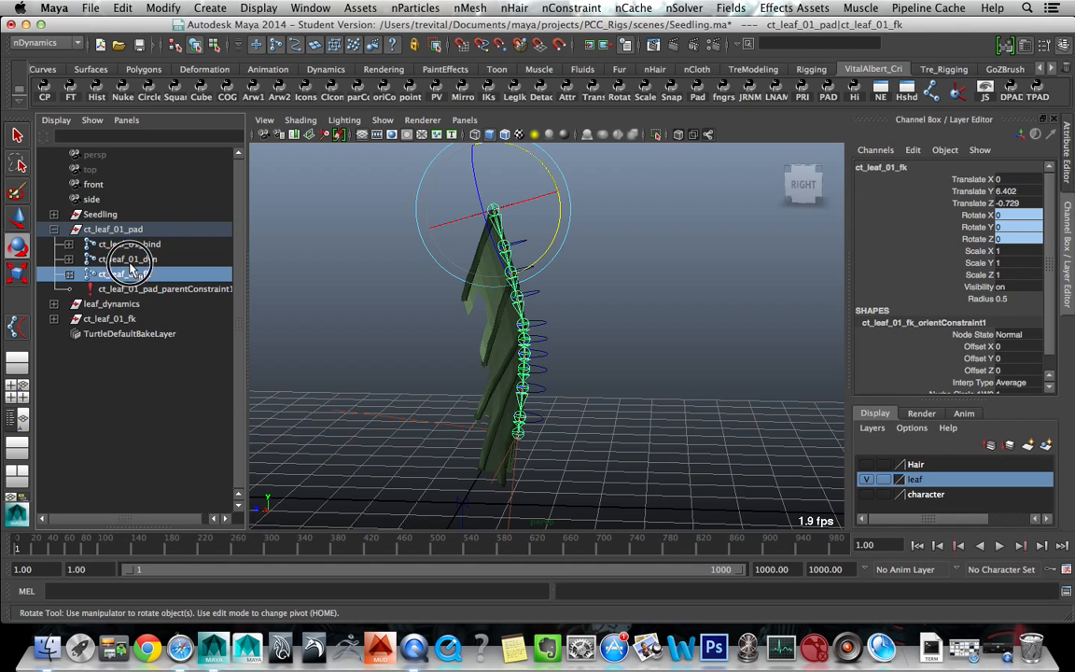
click(122, 288)
click(120, 274)
click(131, 258)
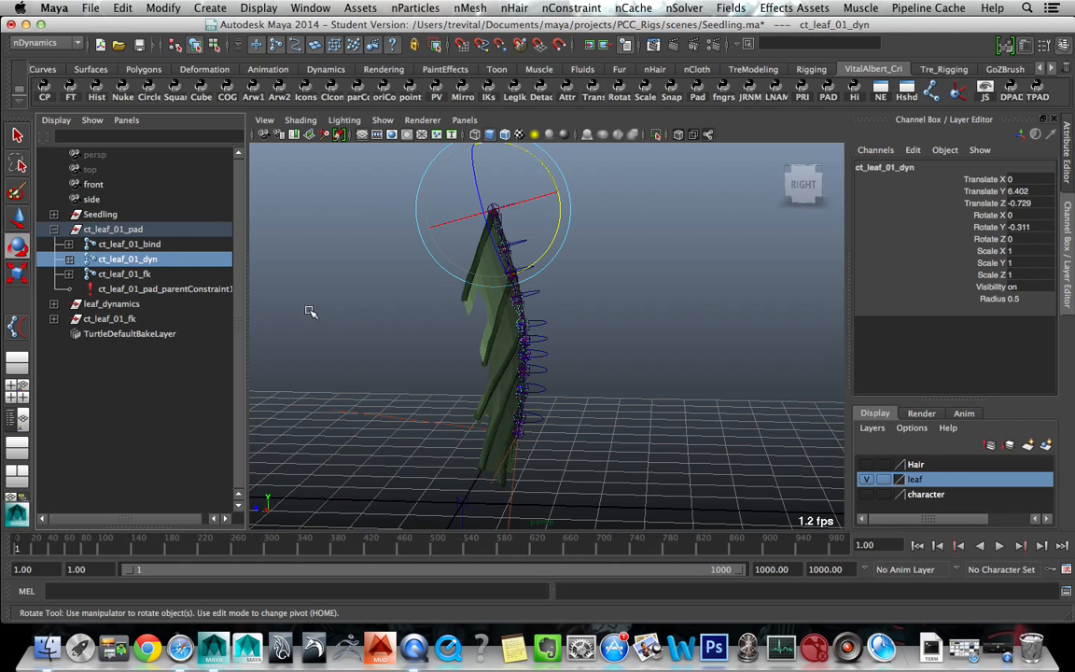
- Expand the full ct_leaf_01_dyn hierarchy, examine its last joints ct_leaf_11_dyn and ct_leaf_10_dyn, and collapse it
shift+click(69, 260)
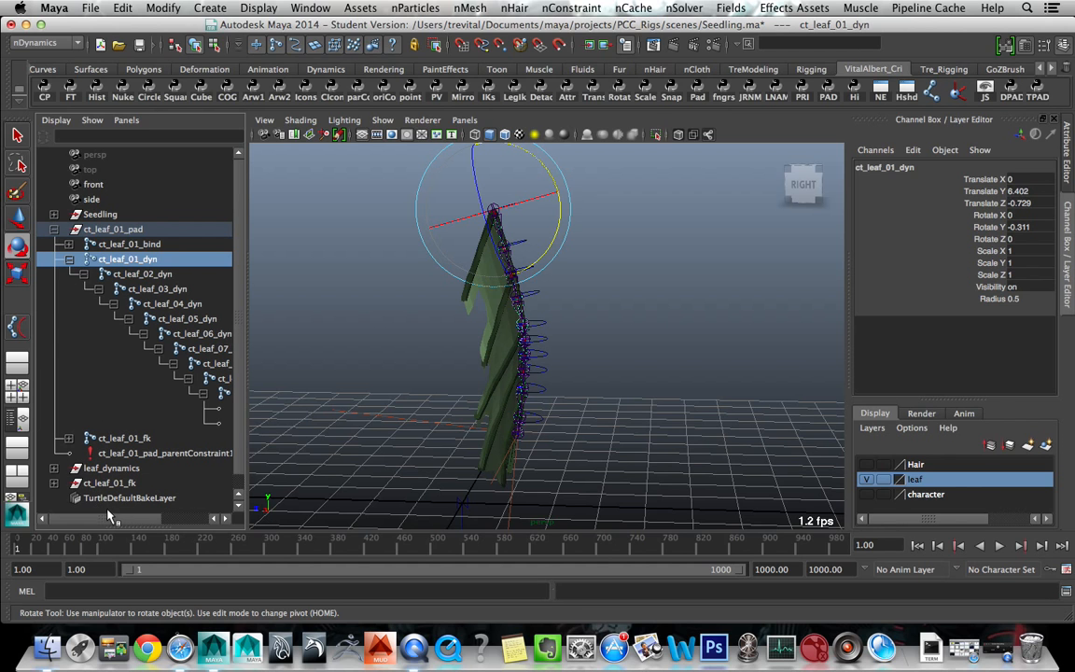
drag(121, 519, 165, 521)
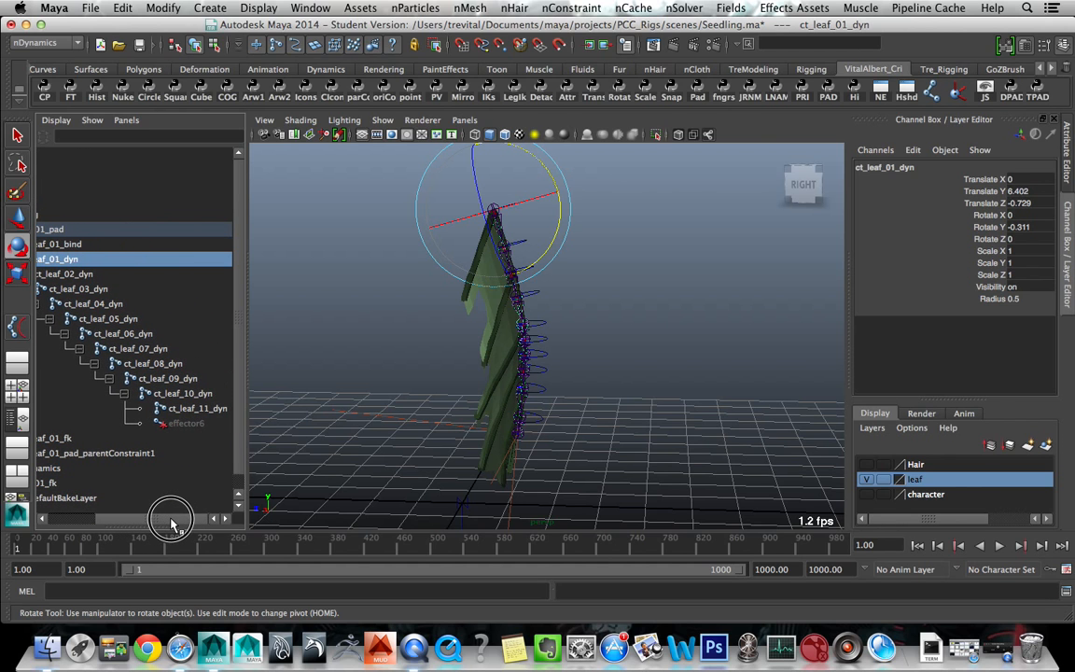
shift+click(182, 410)
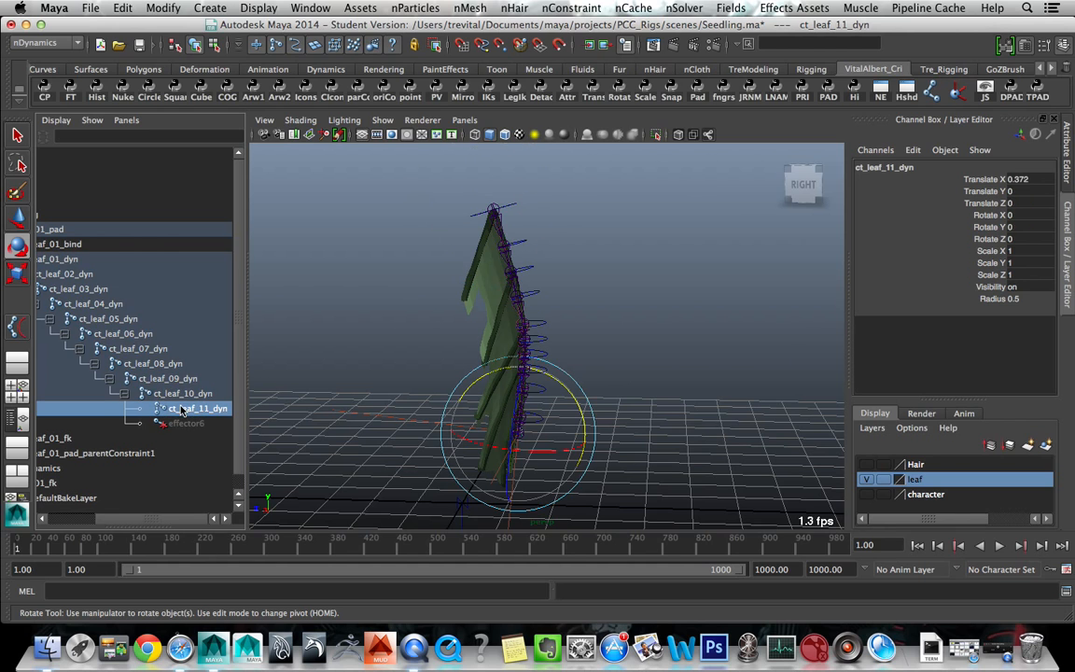
click(183, 395)
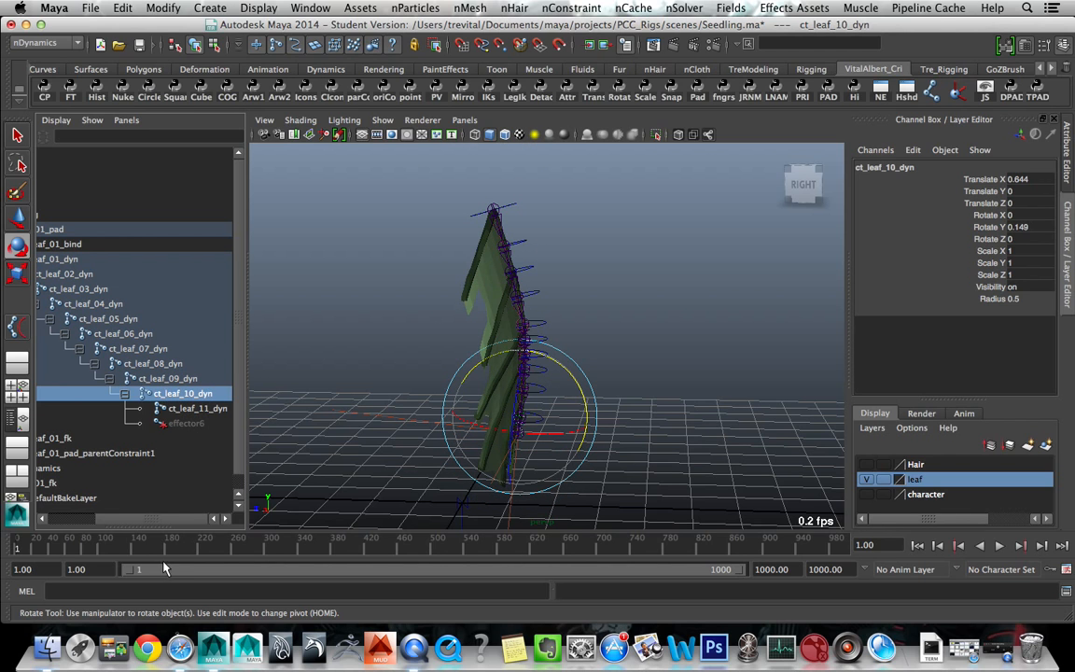
drag(154, 520, 84, 518)
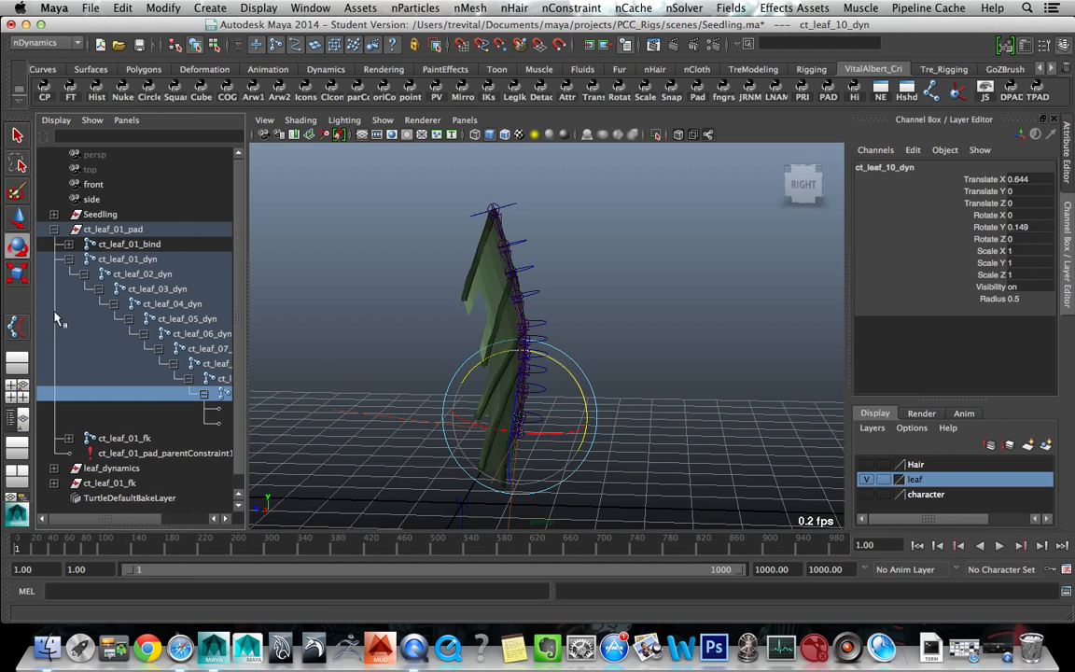
click(69, 258)
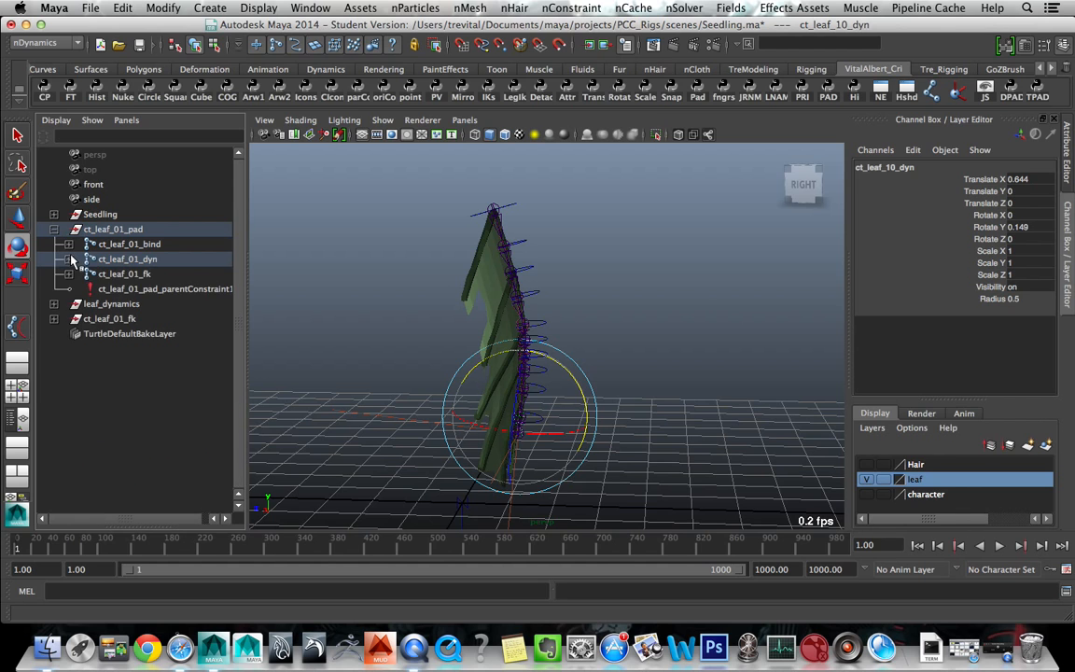
click(121, 260)
click(126, 272)
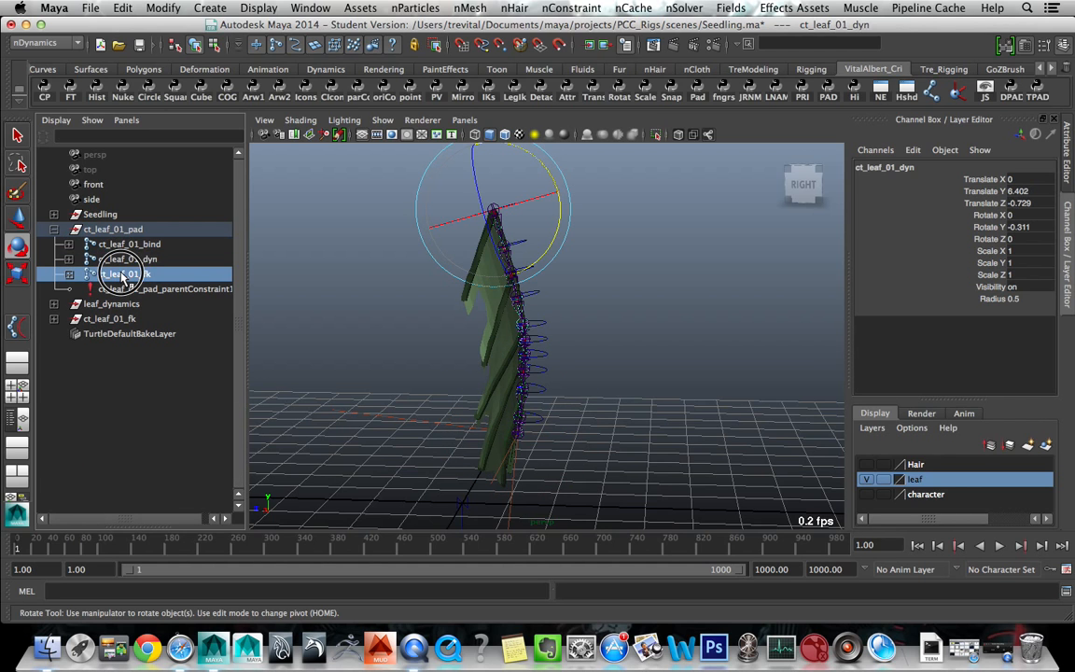
click(127, 260)
click(125, 265)
click(127, 274)
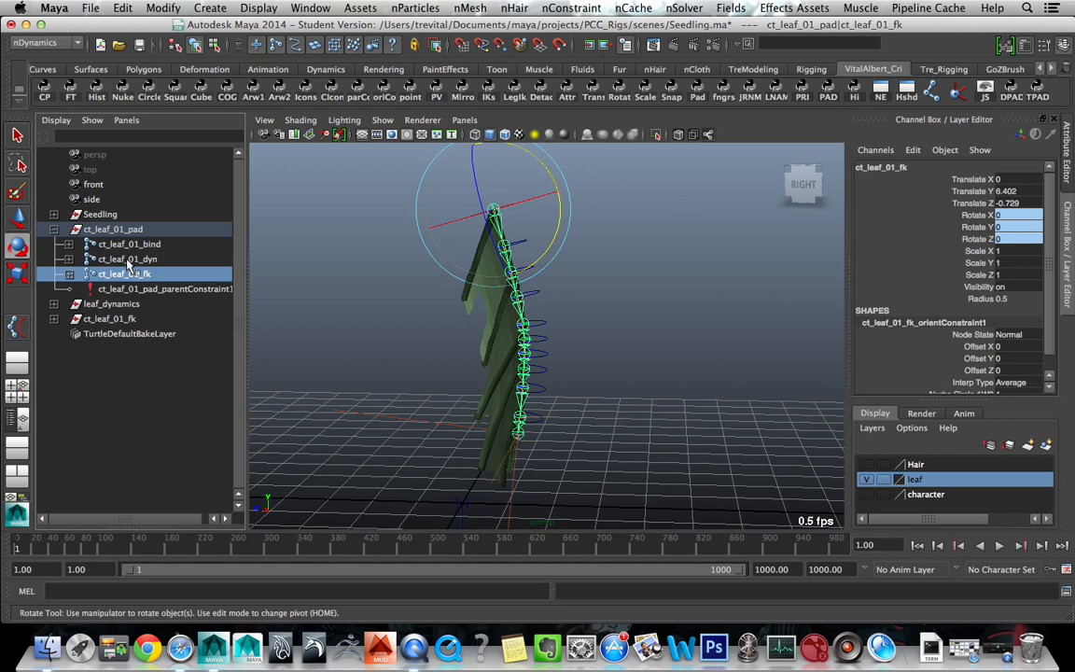
- Select ct_leaf_01_dyn, ct_leaf_01_fk and ct_leaf_01_bind in that order, and review the constraint types in the Animation menu set
click(128, 260)
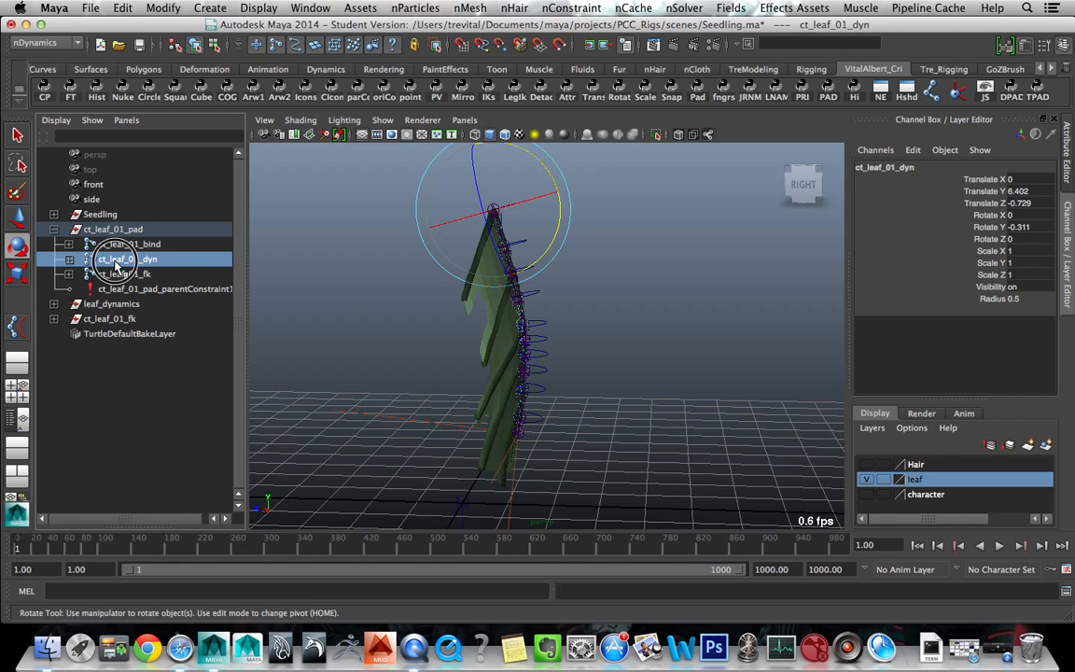
super+click(126, 275)
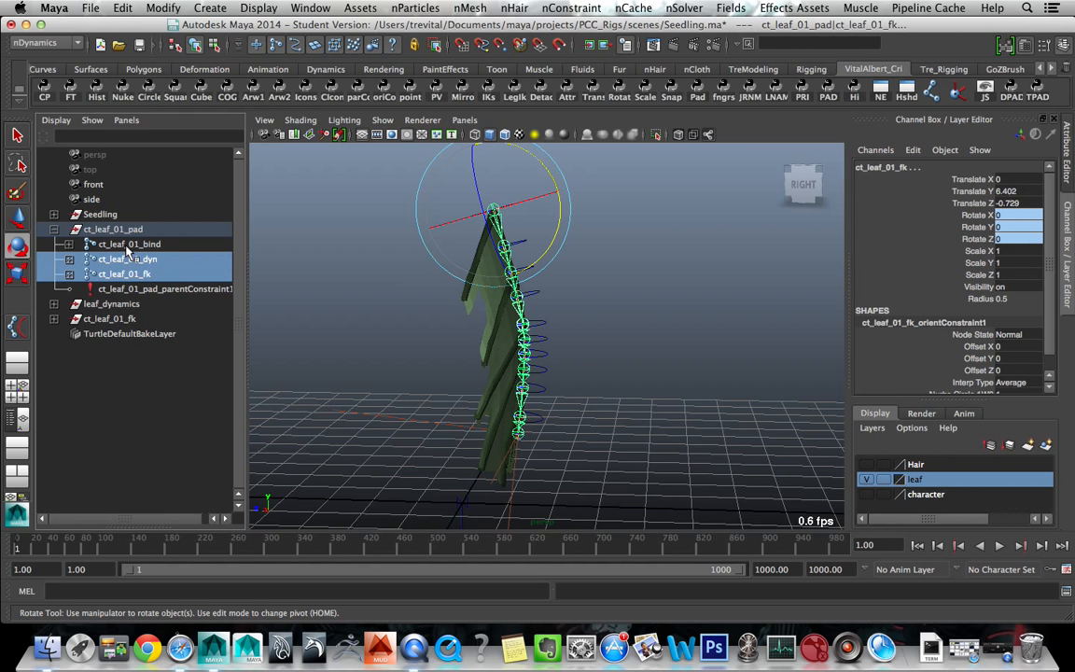
super+click(127, 245)
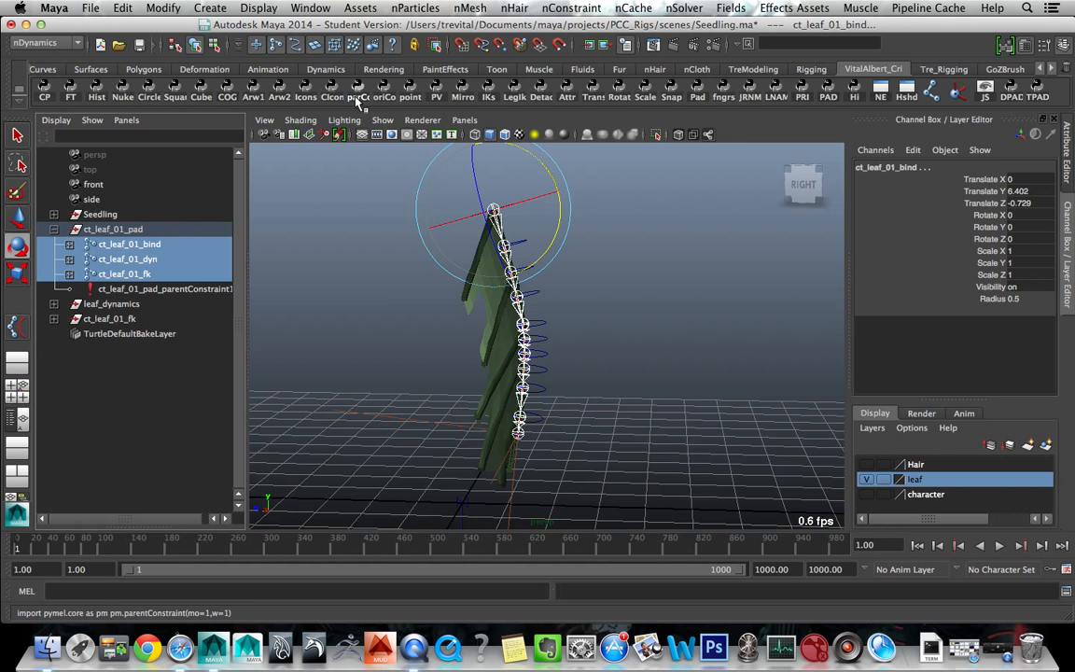
click(47, 43)
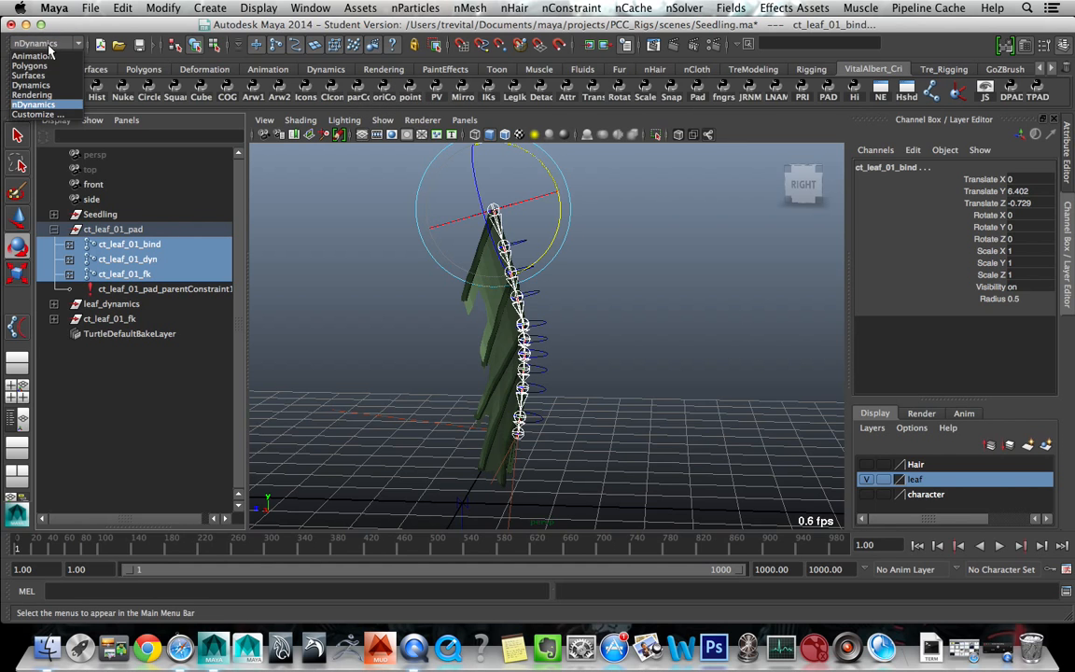
click(42, 38)
click(793, 9)
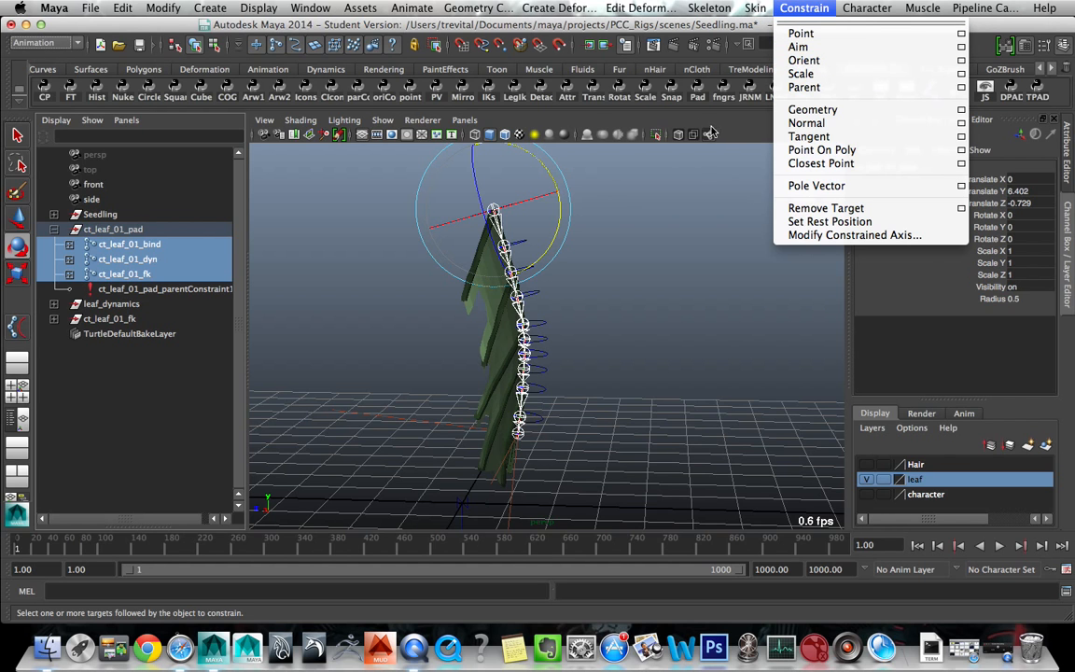
click(748, 129)
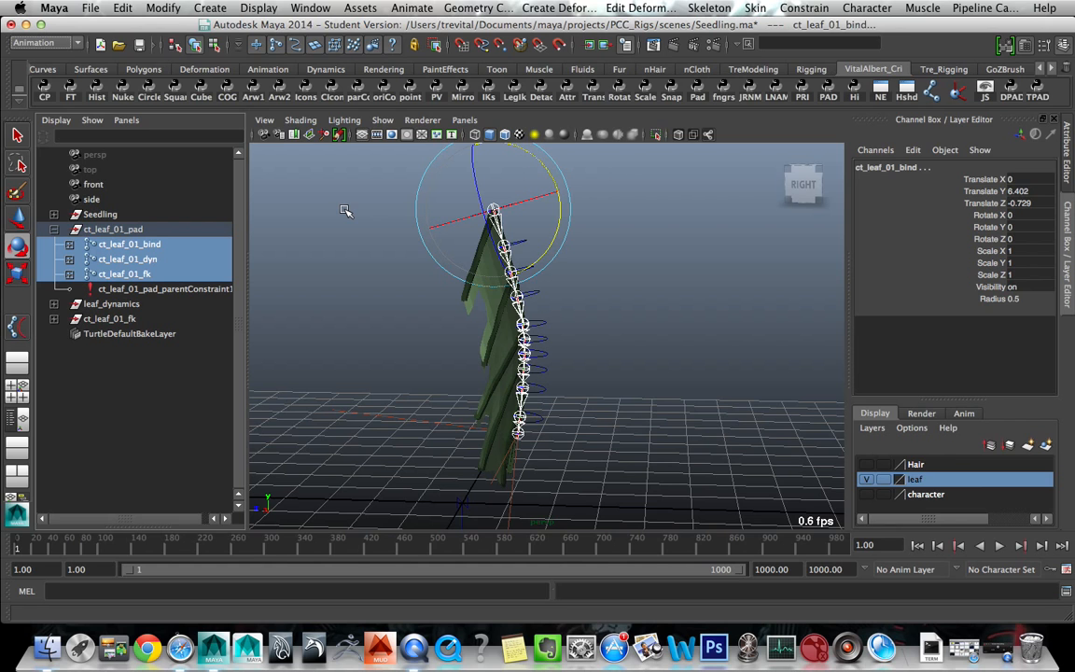
- Clear the joint selection and select only the ct_leaf_01_dyn joint
click(310, 188)
click(154, 243)
click(160, 259)
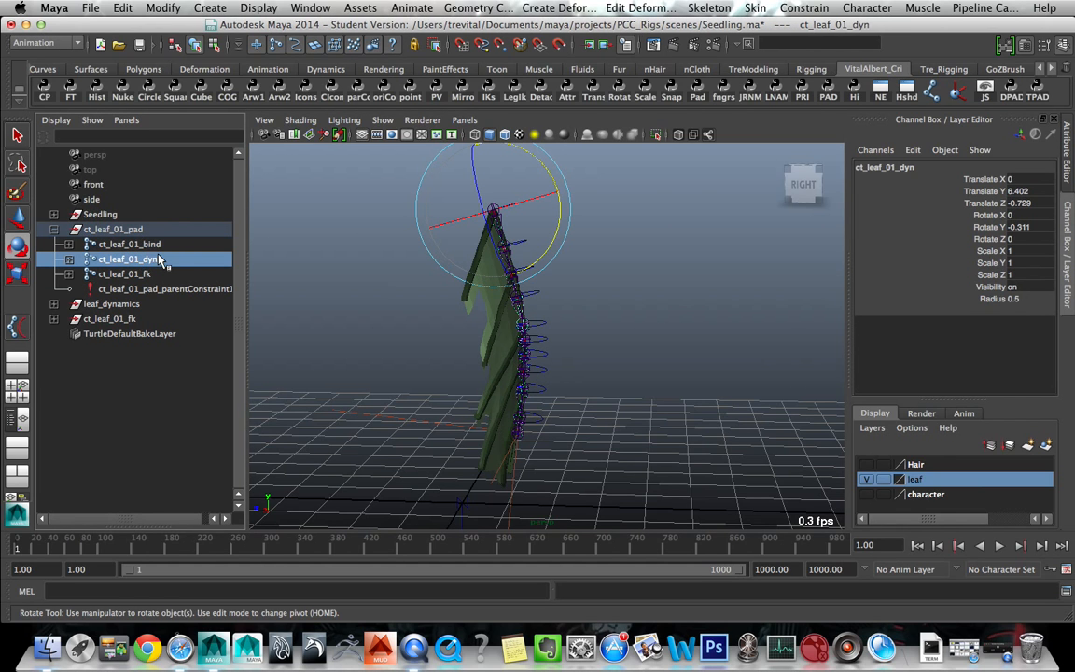
- Orient-constrain ct_leaf_01_bind to both ct_leaf_01_dyn and ct_leaf_01_fk, with maintain offset on and weight 1
click(164, 244)
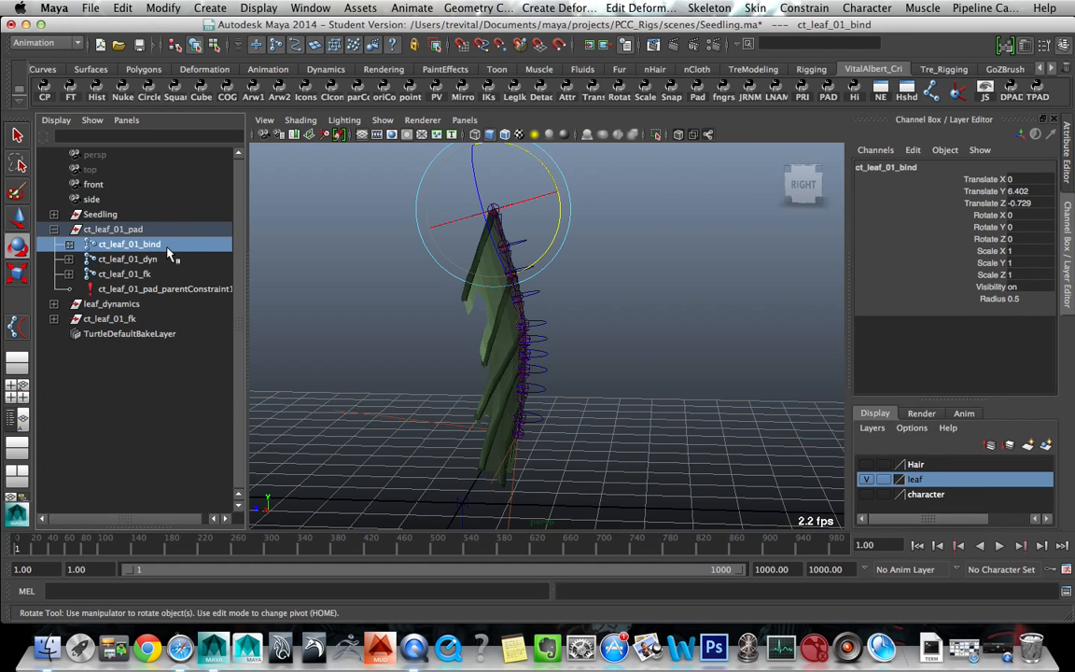
click(160, 258)
click(150, 273)
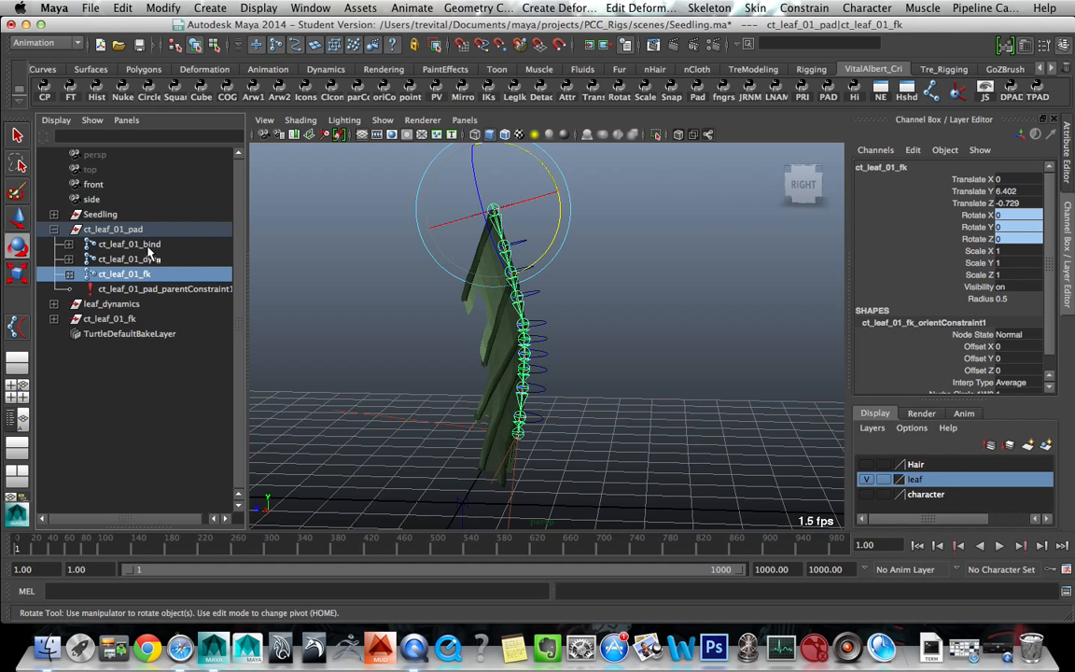
click(148, 245)
click(154, 259)
ctrl+click(161, 273)
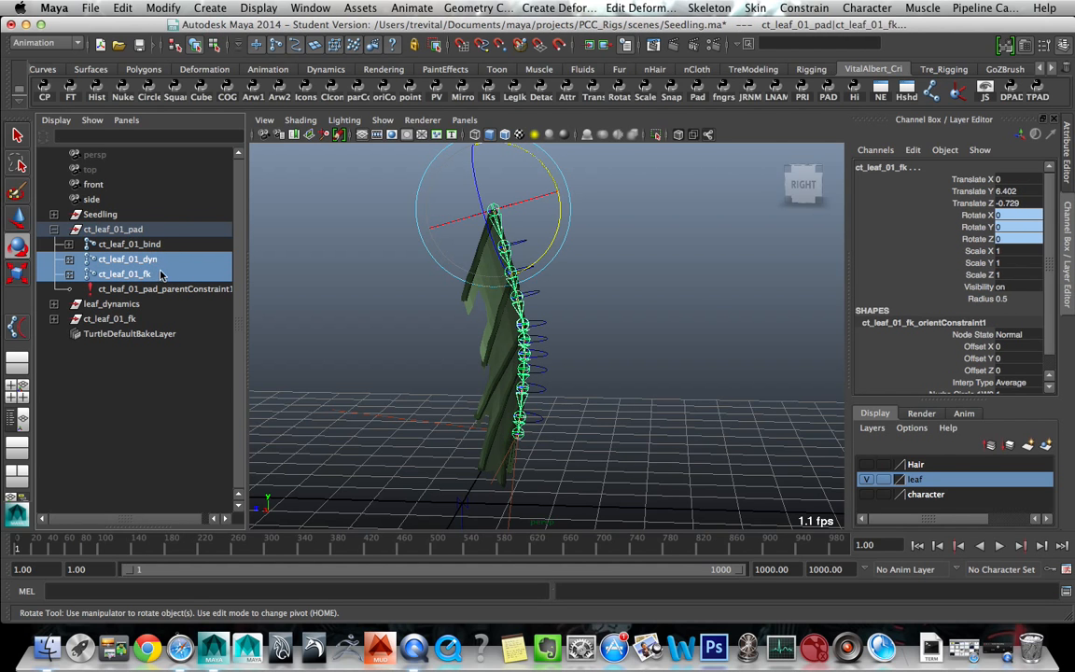
ctrl+click(159, 244)
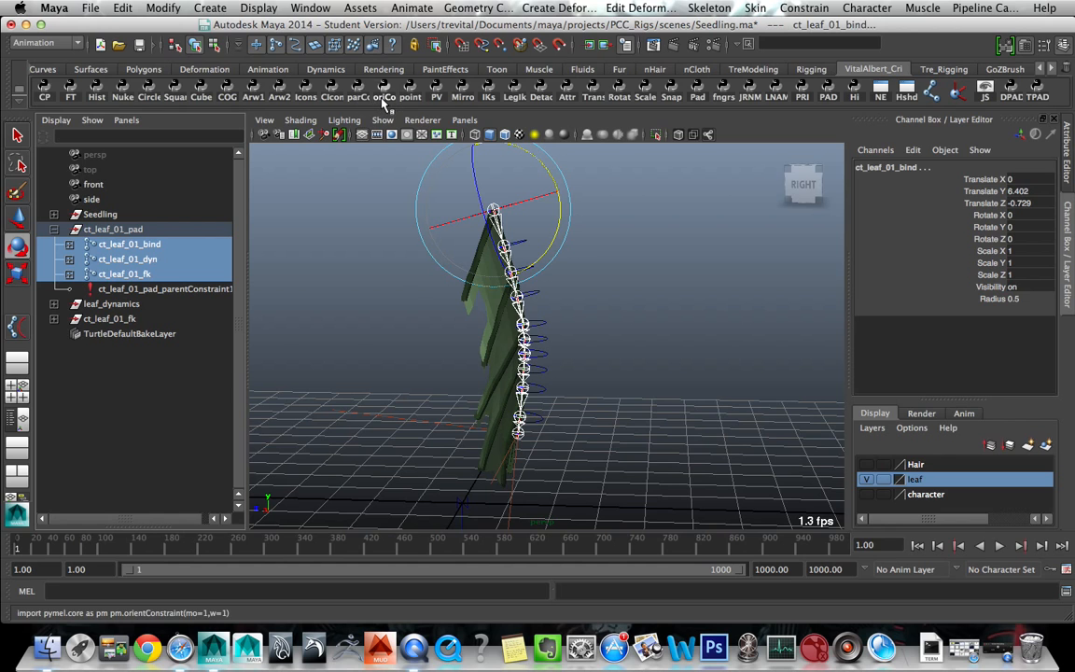
click(380, 101)
- Expand the three first leaf joints and orient-constrain ct_leaf_02_bind to ct_leaf_02_dyn and ct_leaf_02_fk
click(69, 244)
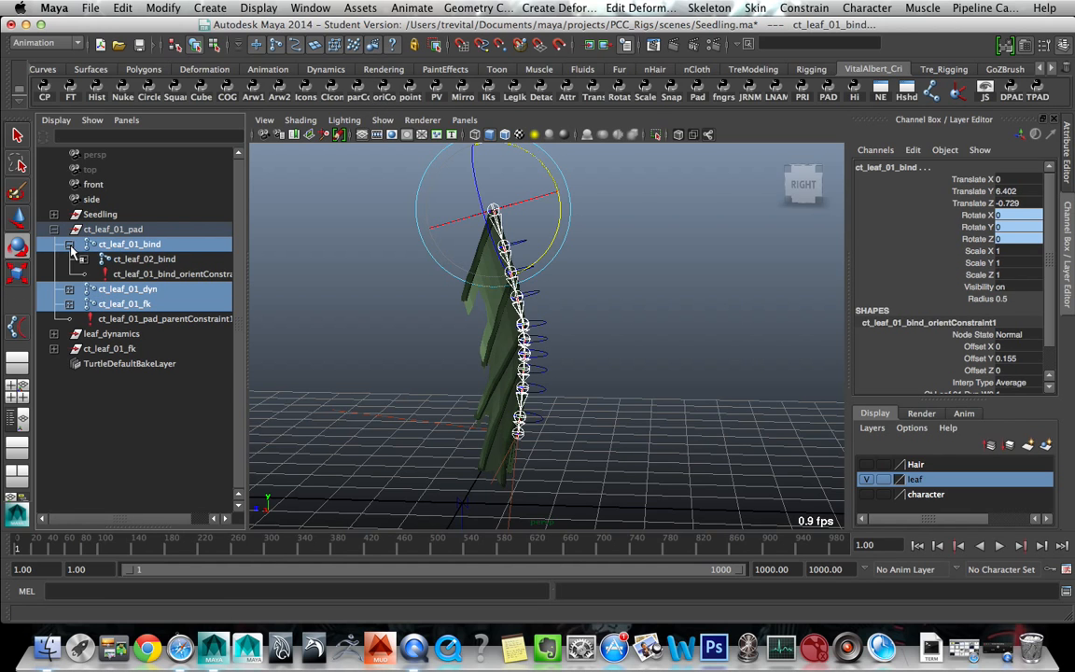
click(69, 289)
click(69, 318)
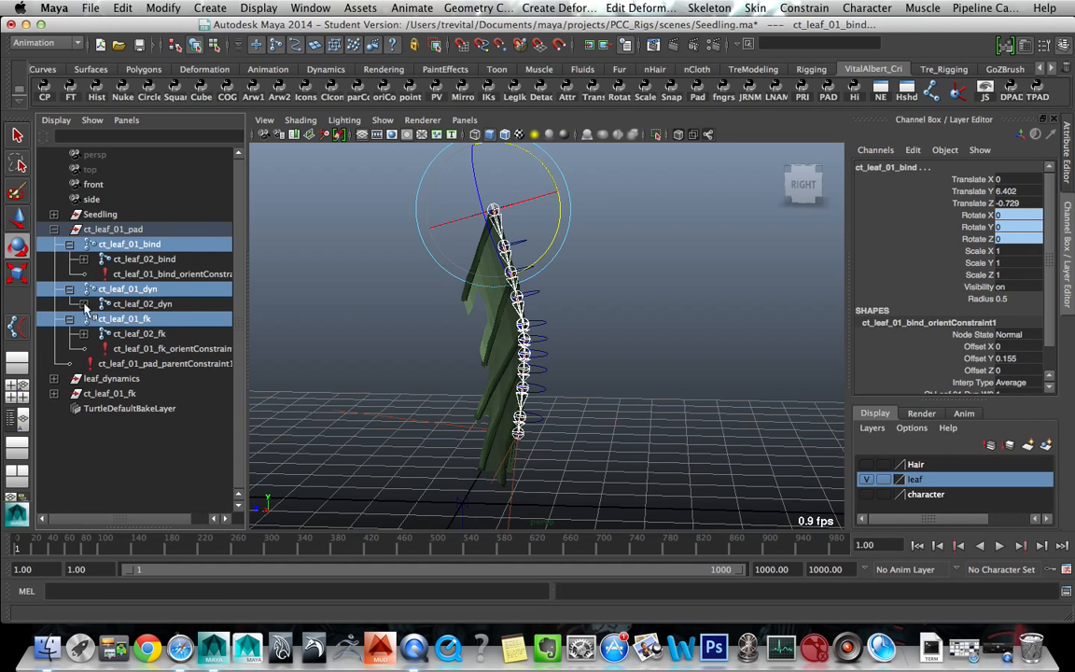
click(140, 303)
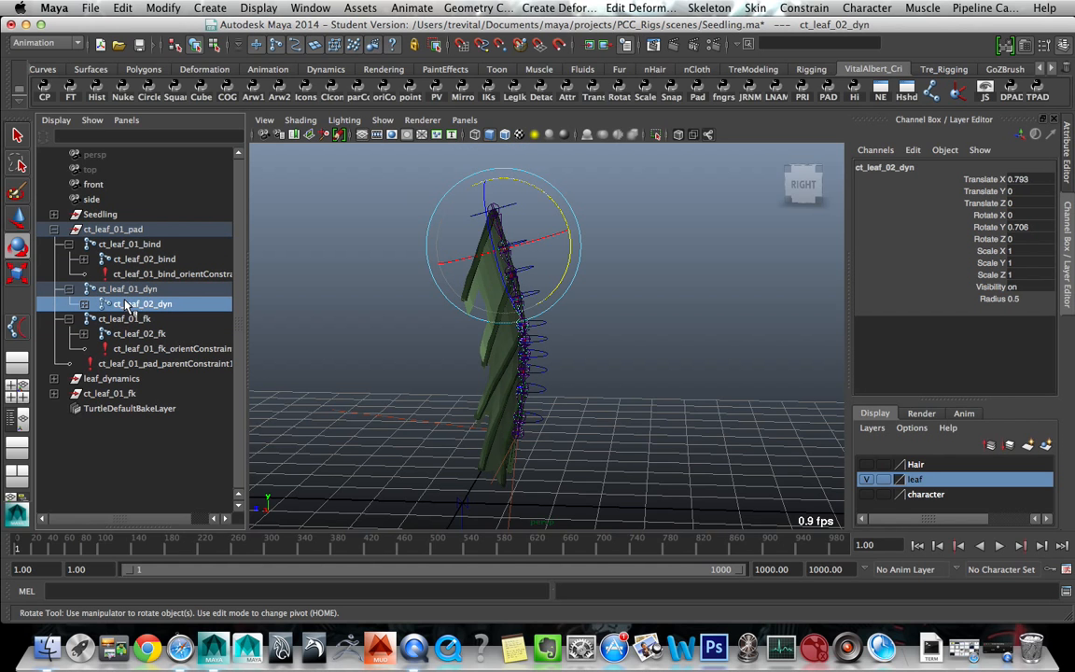
ctrl+click(149, 333)
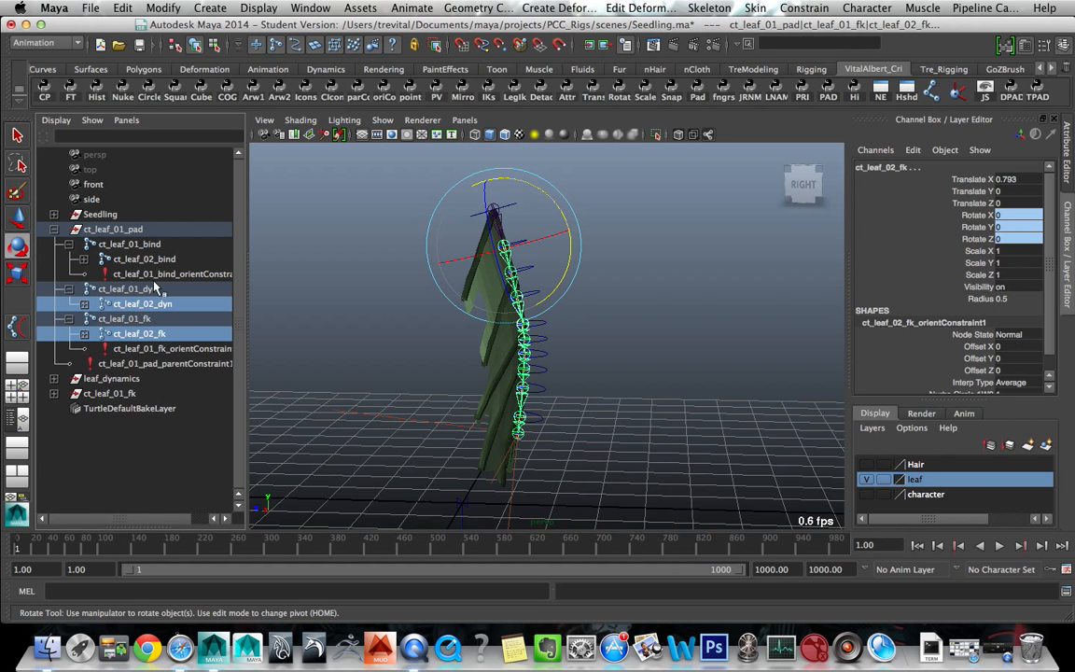
ctrl+click(144, 258)
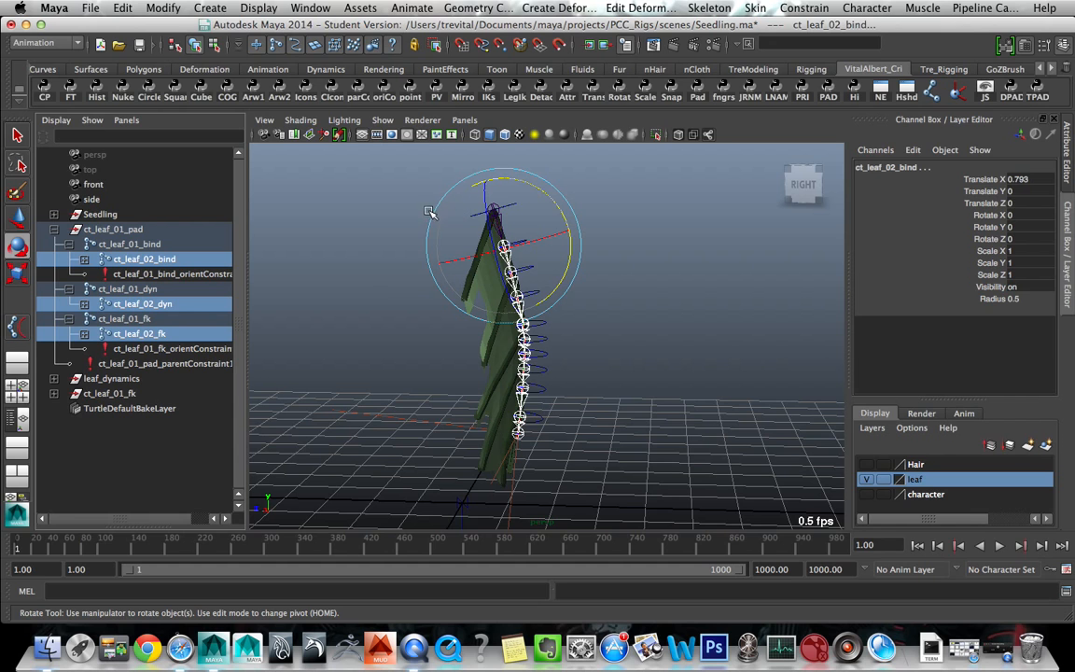
- Expand the three second leaf joints and orient-constrain ct_leaf_03_bind to ct_leaf_03_dyn and ct_leaf_03_fk
click(84, 260)
click(84, 334)
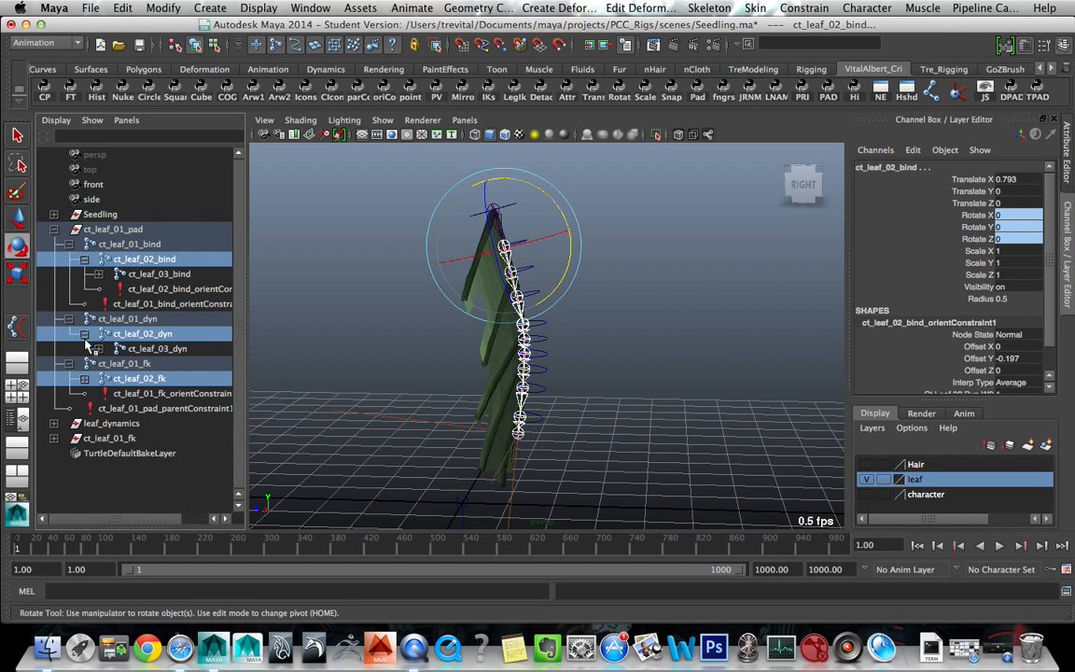
click(84, 378)
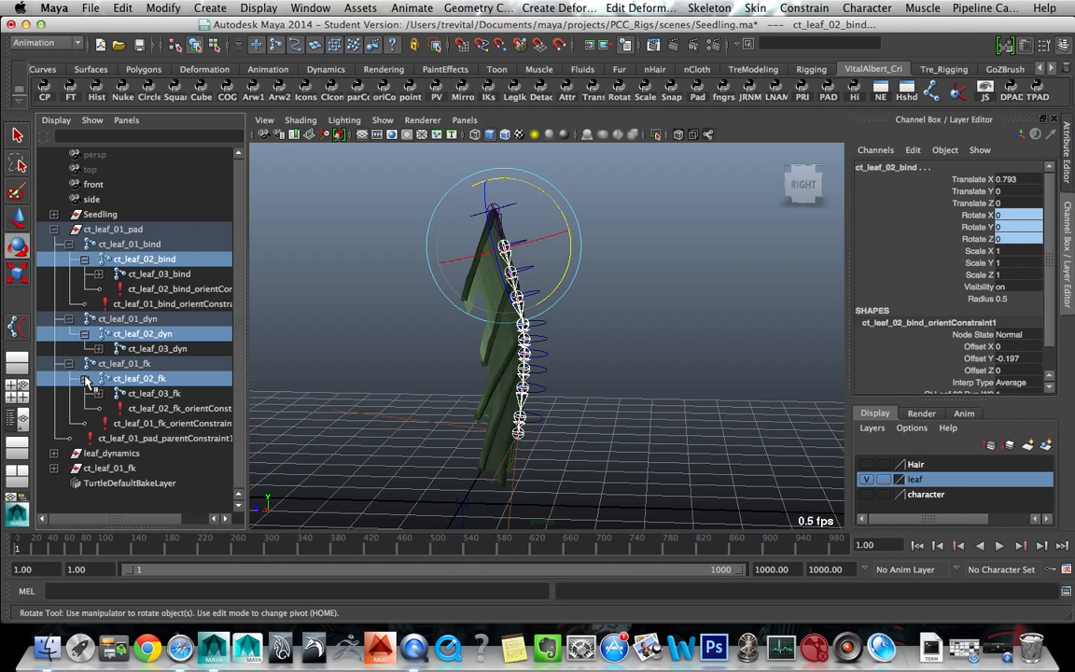
click(161, 348)
super+click(165, 392)
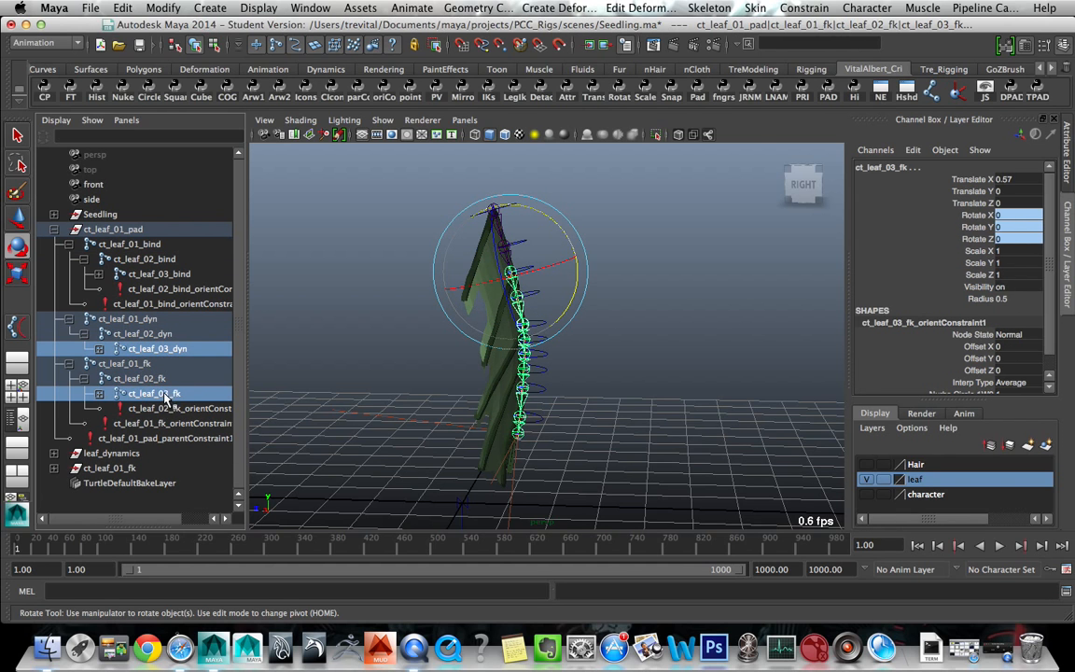
super+click(157, 274)
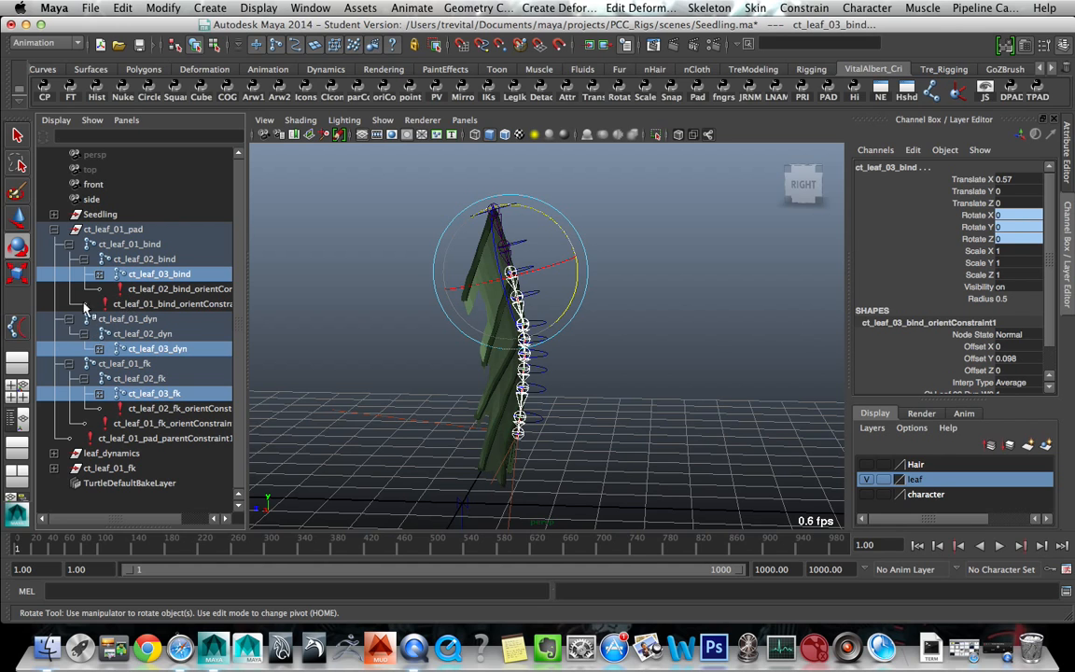
- Expand the three third leaf joints and orient-constrain ct_leaf_04_bind to ct_leaf_04_dyn and ct_leaf_04_fk
click(99, 273)
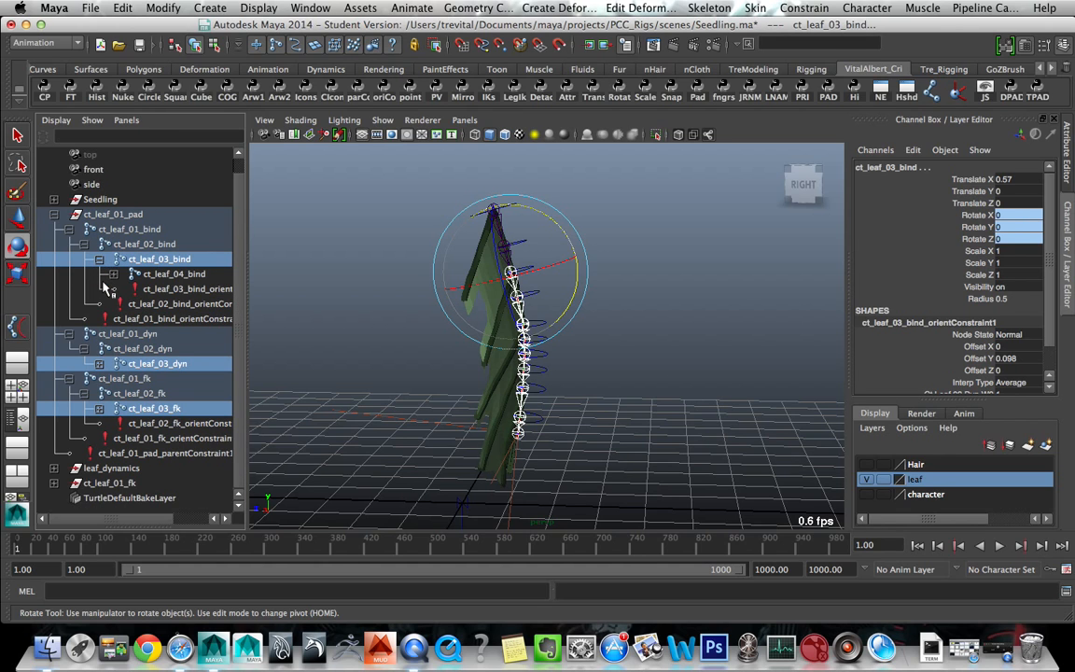
click(99, 363)
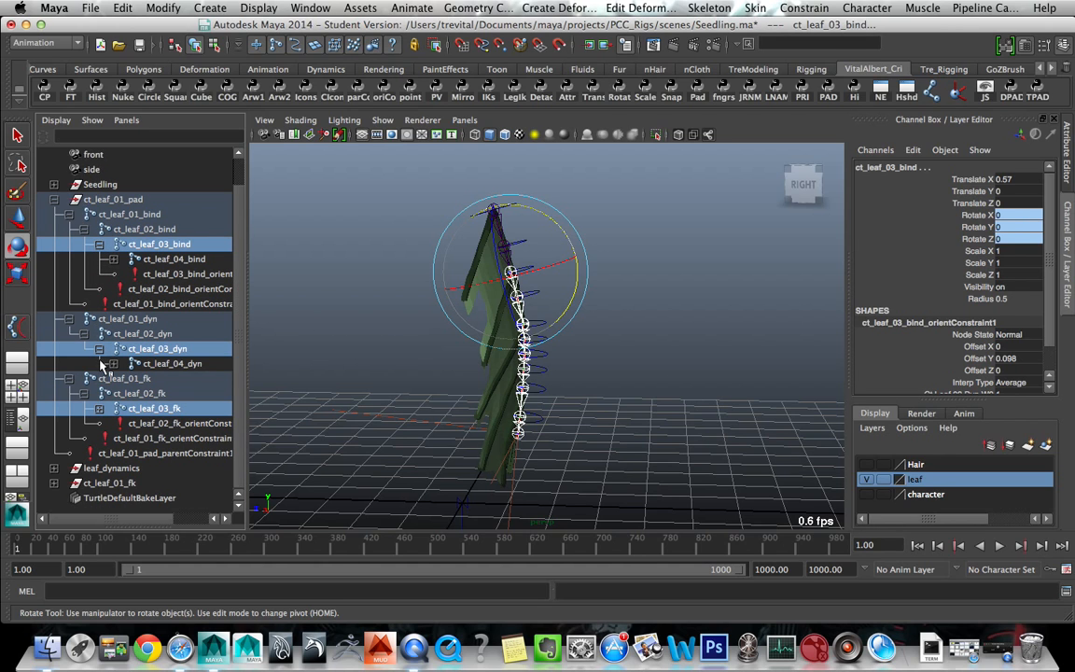
click(99, 407)
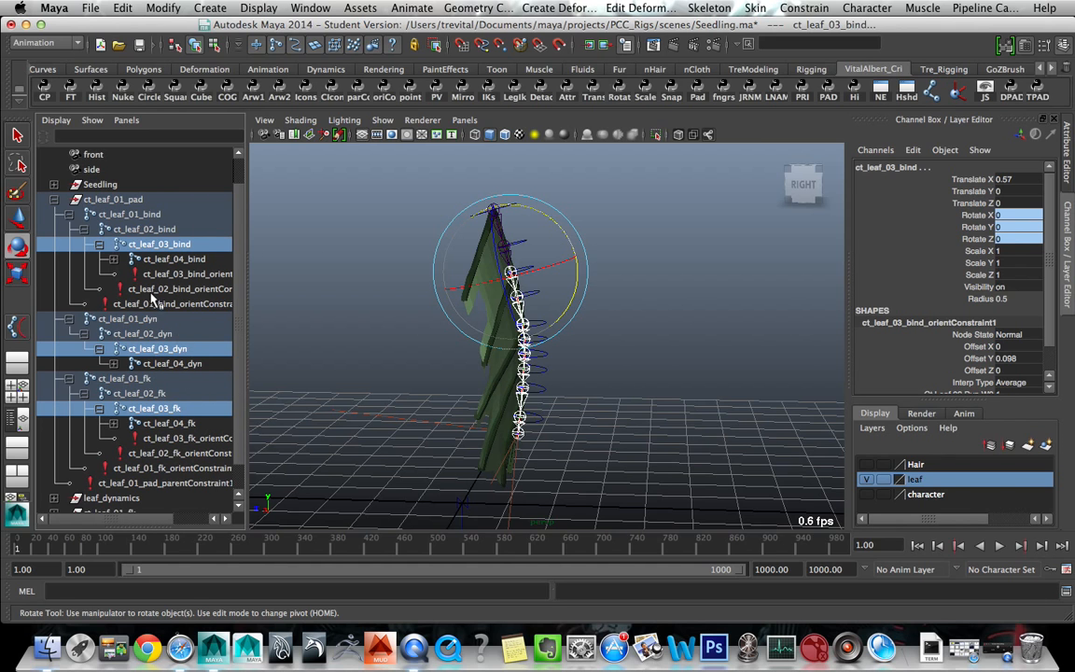
click(155, 365)
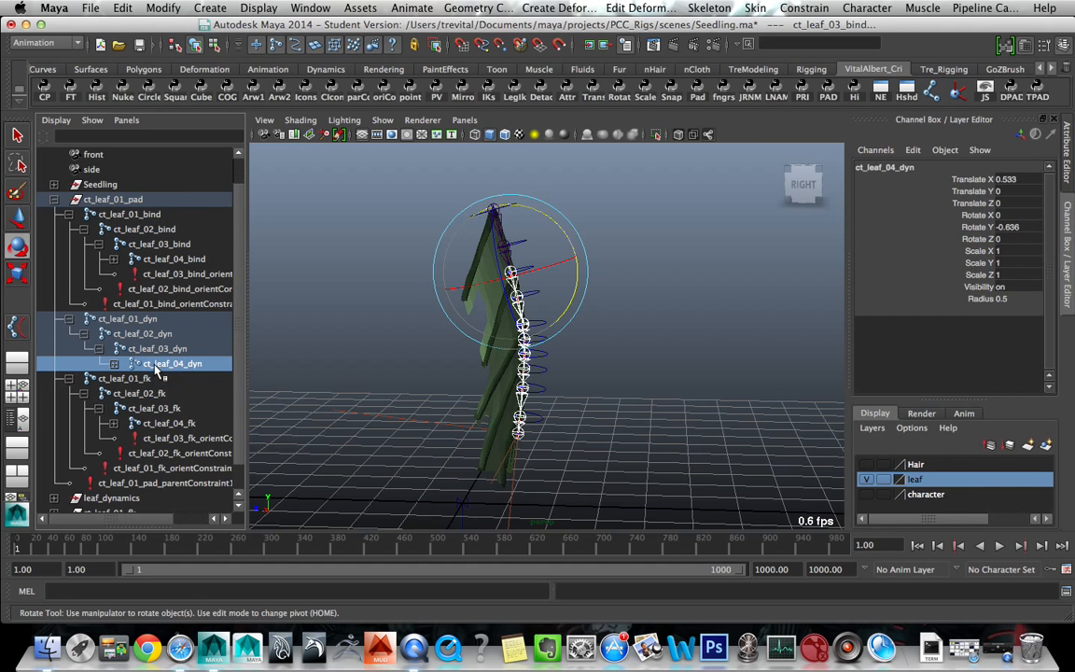
ctrl+click(170, 423)
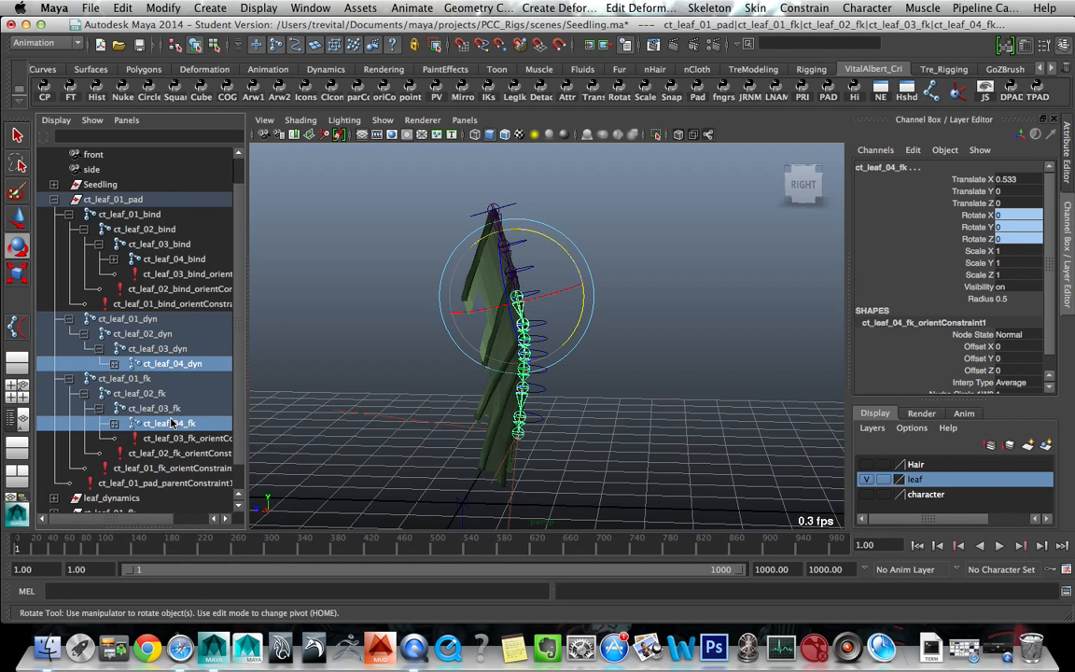
ctrl+click(171, 259)
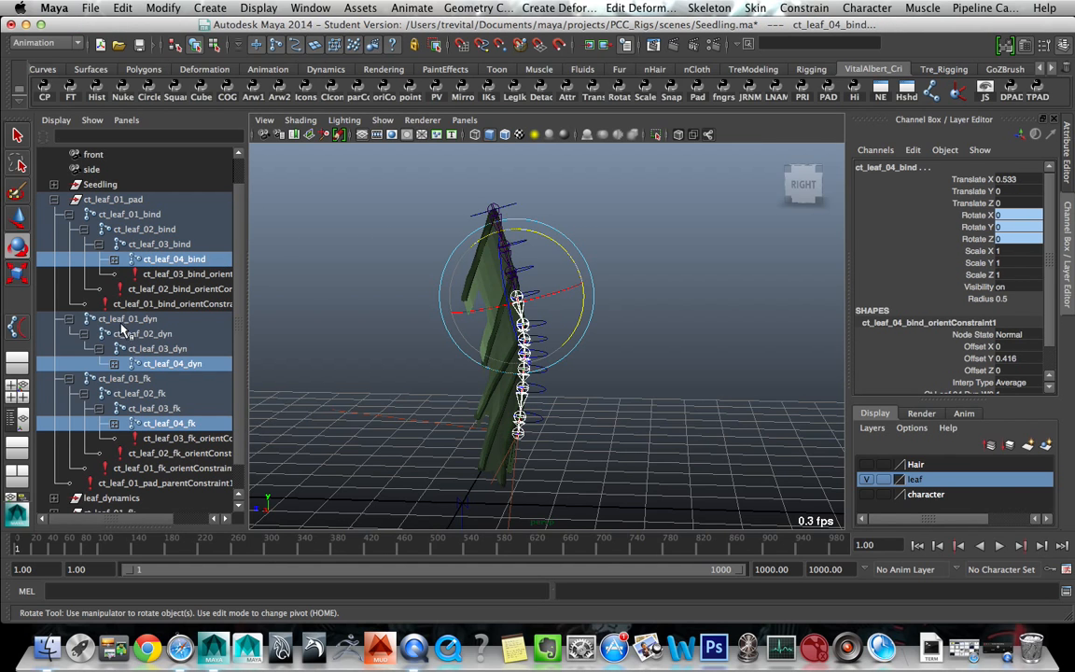
- Expand the three fourth leaf joints and orient-constrain ct_leaf_05_bind to ct_leaf_05_dyn and ct_leaf_05_fk
click(114, 258)
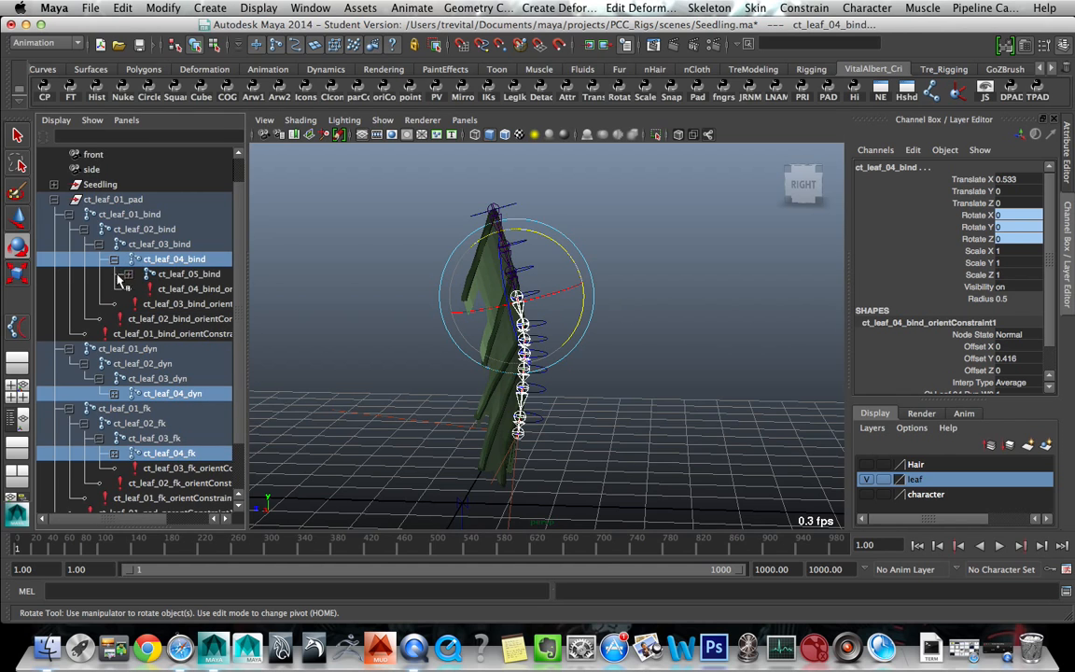
click(114, 392)
scroll(117, 397, down, 2)
click(114, 393)
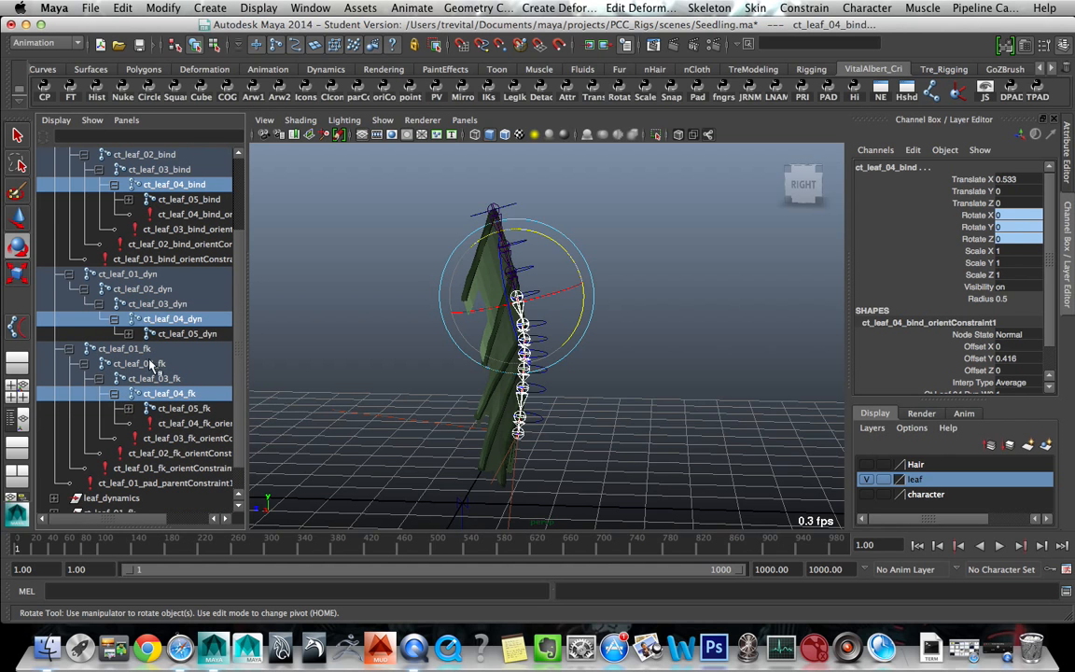
click(187, 335)
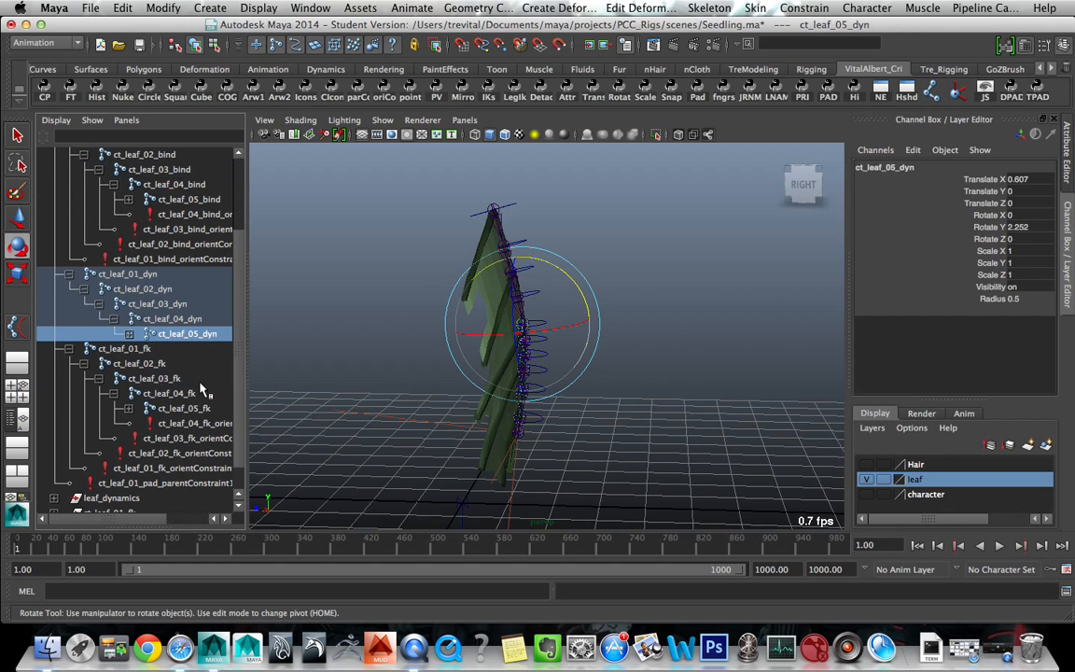
ctrl+click(191, 409)
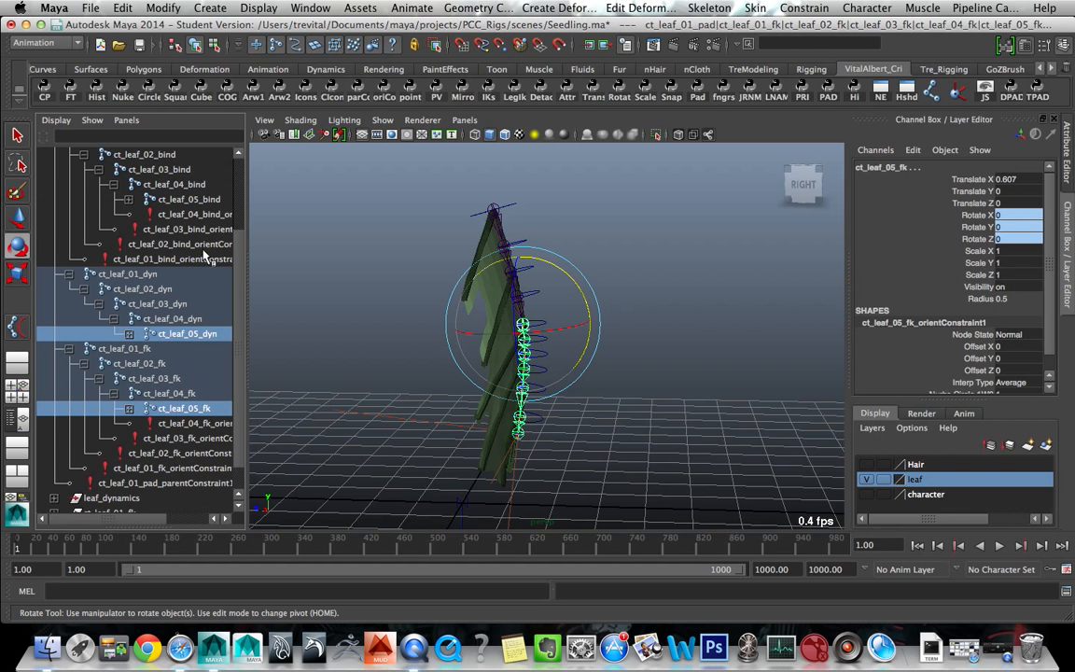
ctrl+click(194, 202)
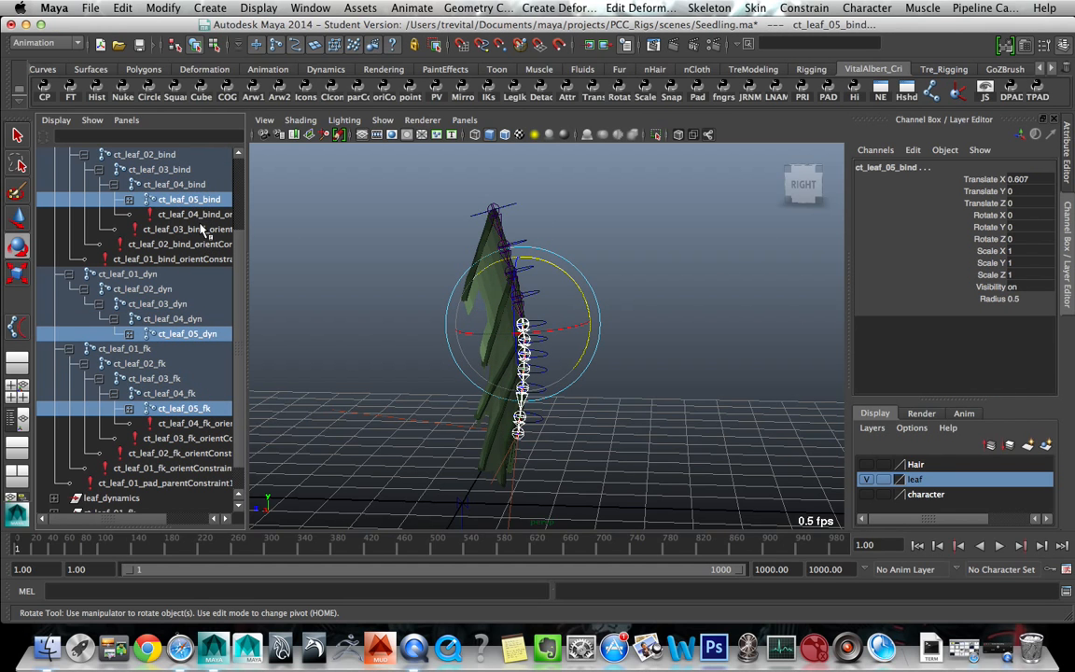
- Expand the three fifth leaf joints and orient-constrain ct_leaf_06_bind to ct_leaf_06_dyn and ct_leaf_06_fk
click(129, 333)
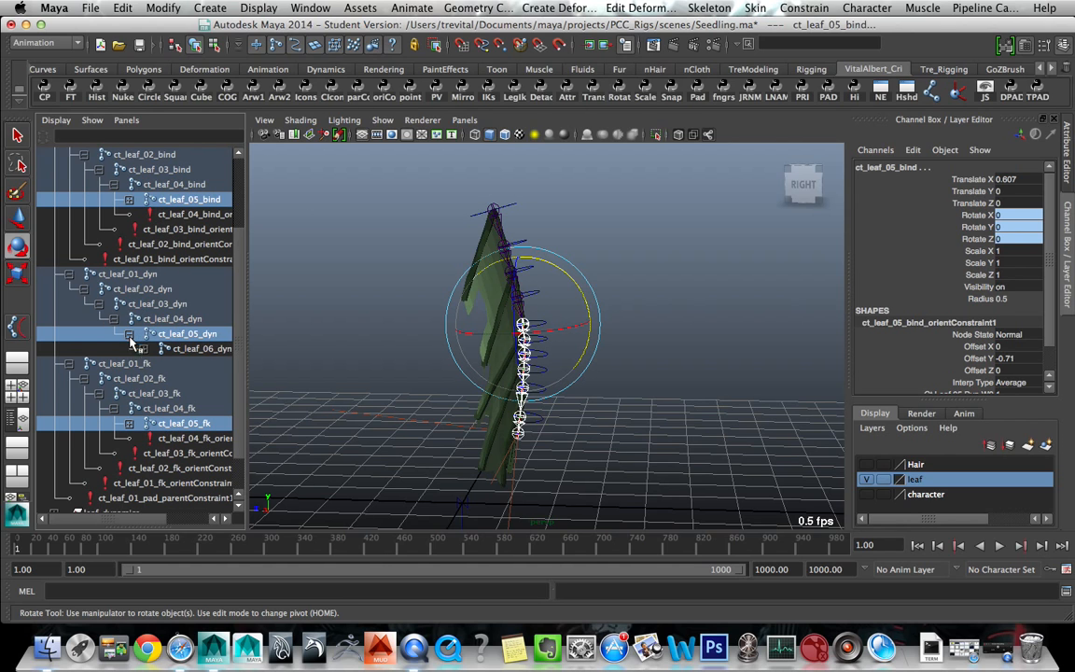
click(130, 423)
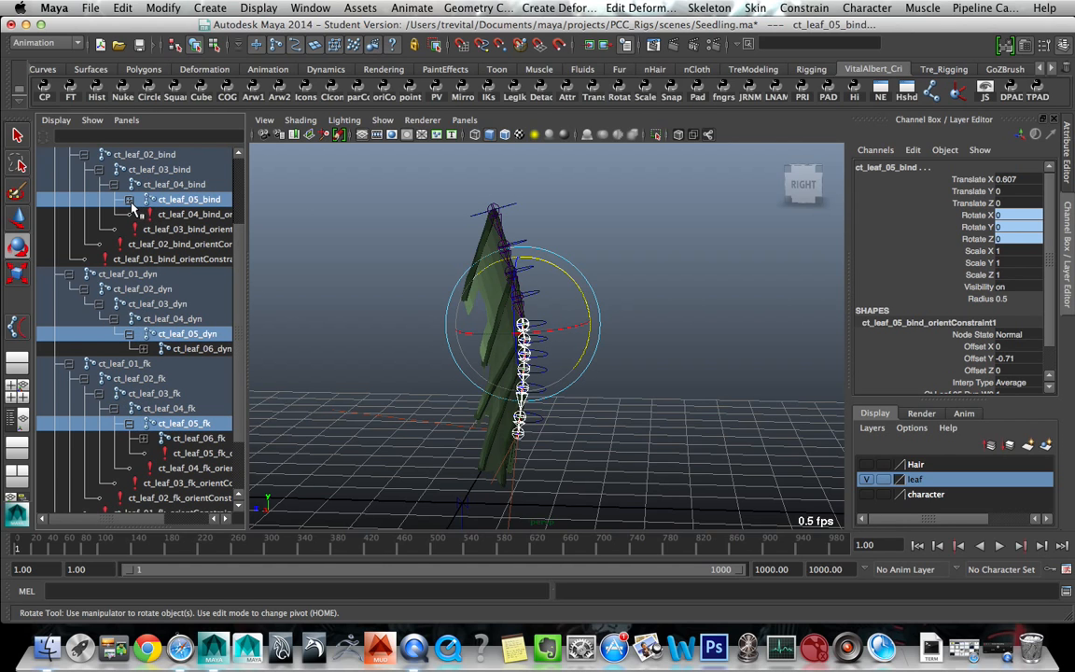
click(129, 199)
click(191, 378)
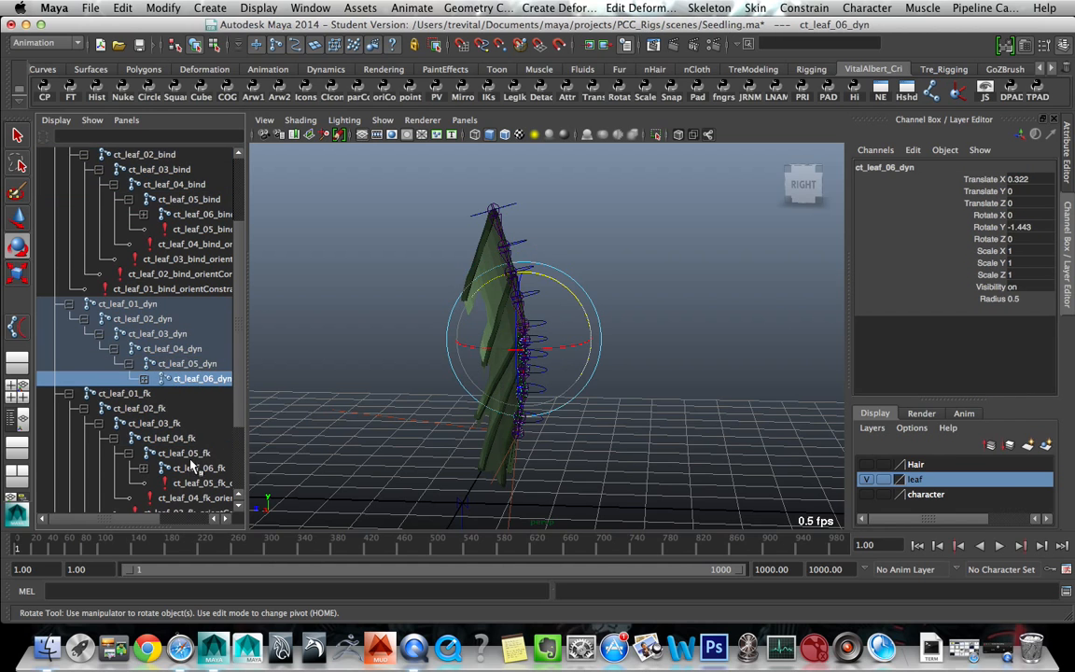
ctrl+click(194, 472)
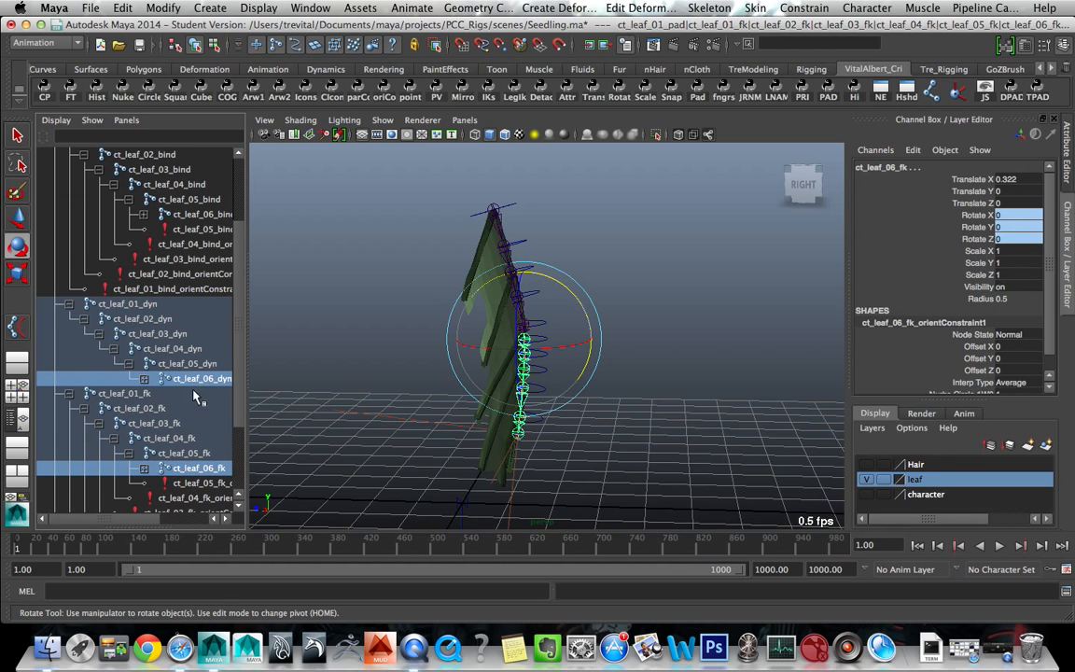
ctrl+click(197, 216)
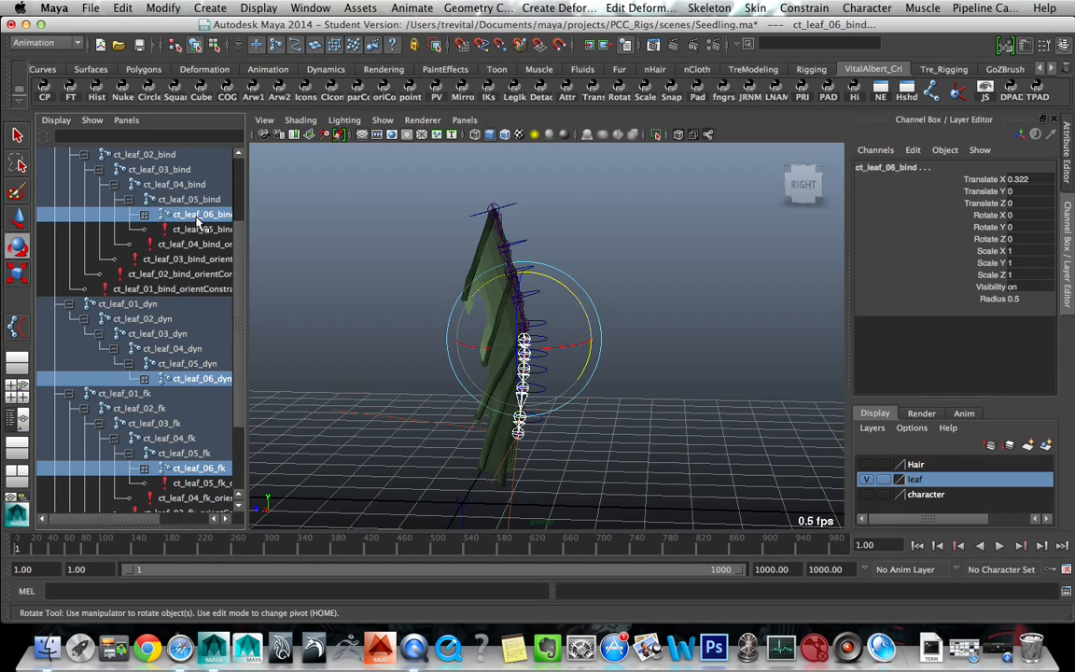
- Expand the three sixth leaf joints and orient-constrain ct_leaf_07_bind to ct_leaf_07_dyn and ct_leaf_07_fk
click(145, 215)
click(145, 406)
scroll(146, 407, down, 5)
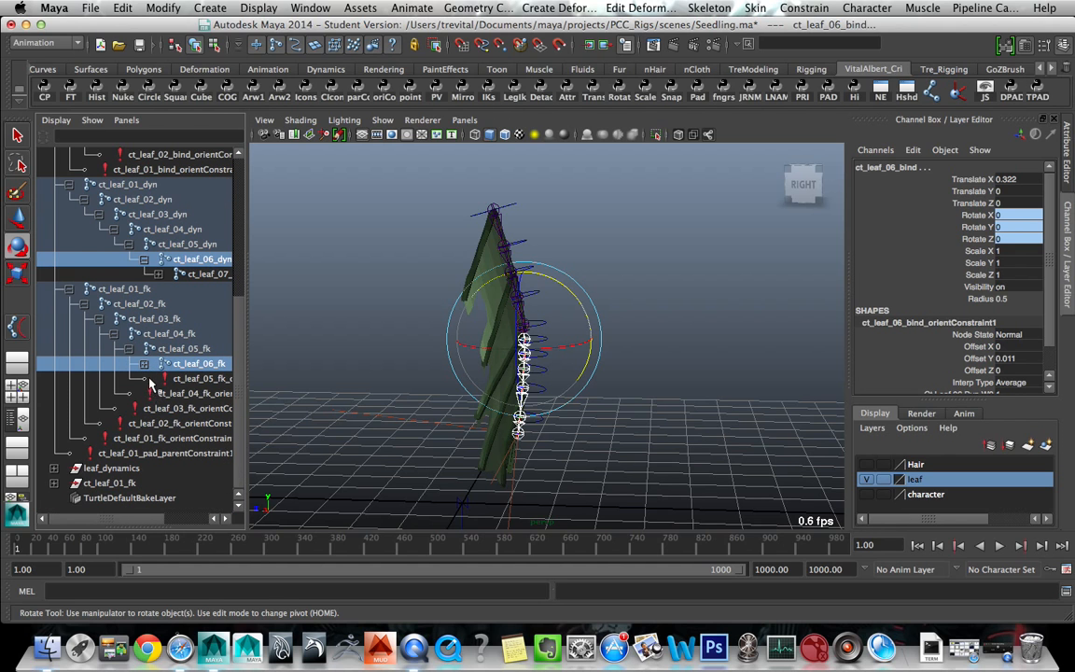
click(144, 363)
click(200, 273)
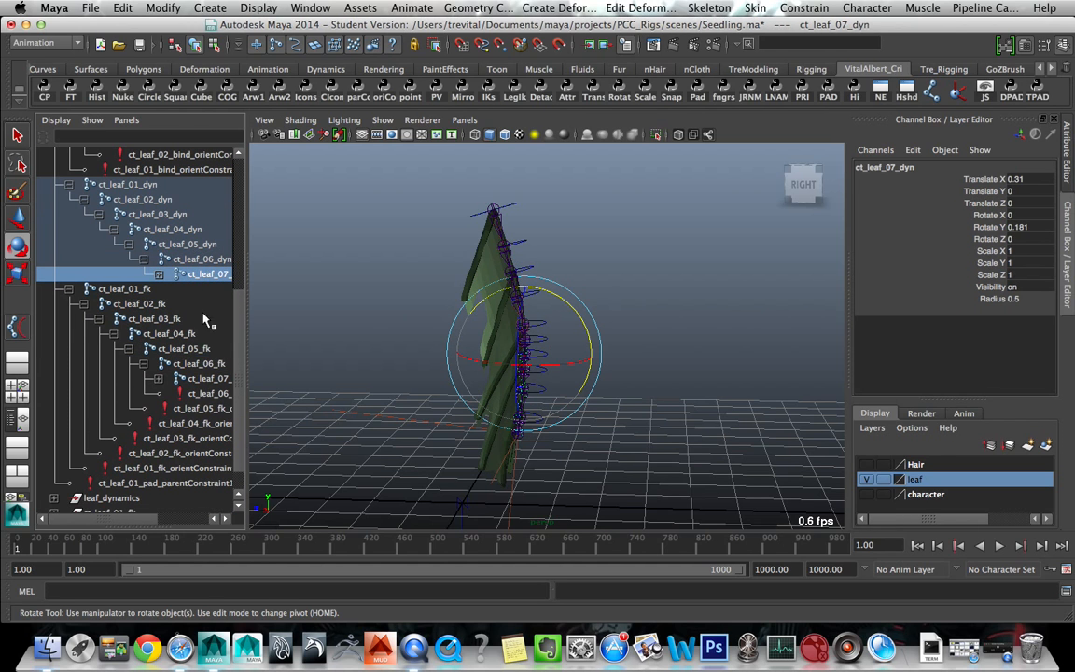
click(205, 377)
scroll(204, 355, up, 5)
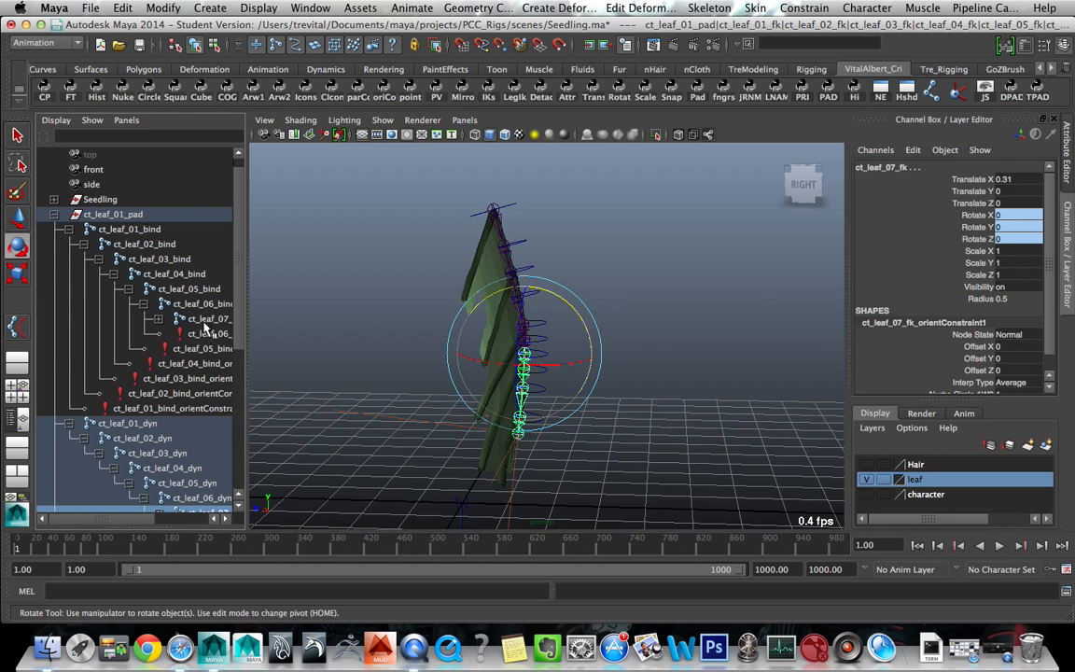
click(205, 319)
- Expand the three seventh leaf joints and orient-constrain ct_leaf_08_bind to ct_leaf_08_dyn and ct_leaf_08_fk
scroll(201, 317, down, 5)
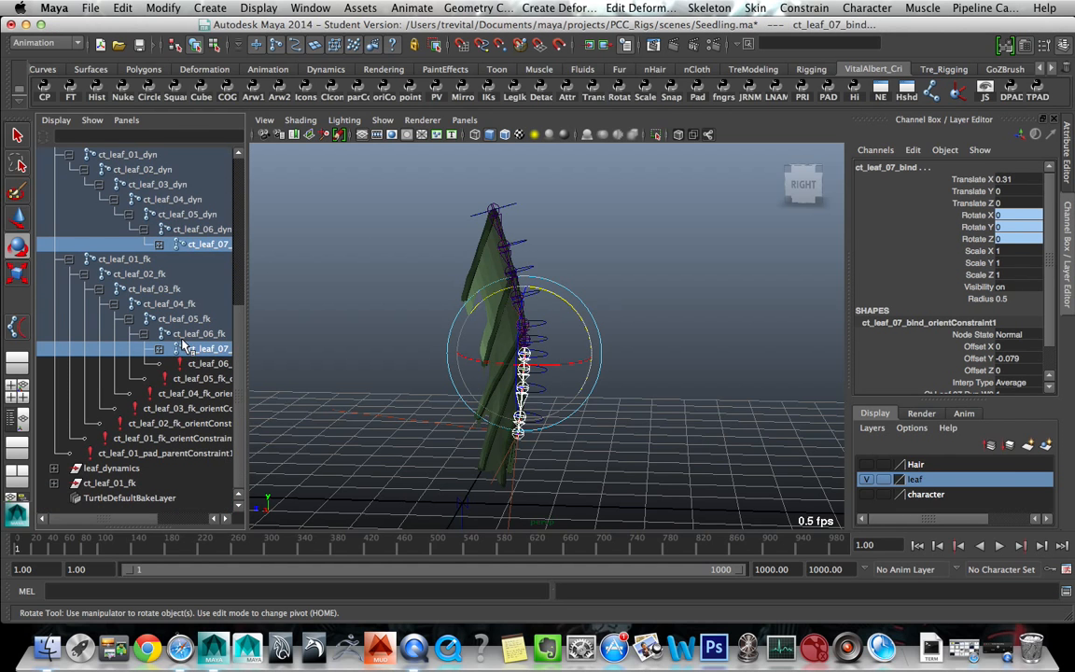
scroll(163, 322, up, 6)
scroll(154, 322, down, 5)
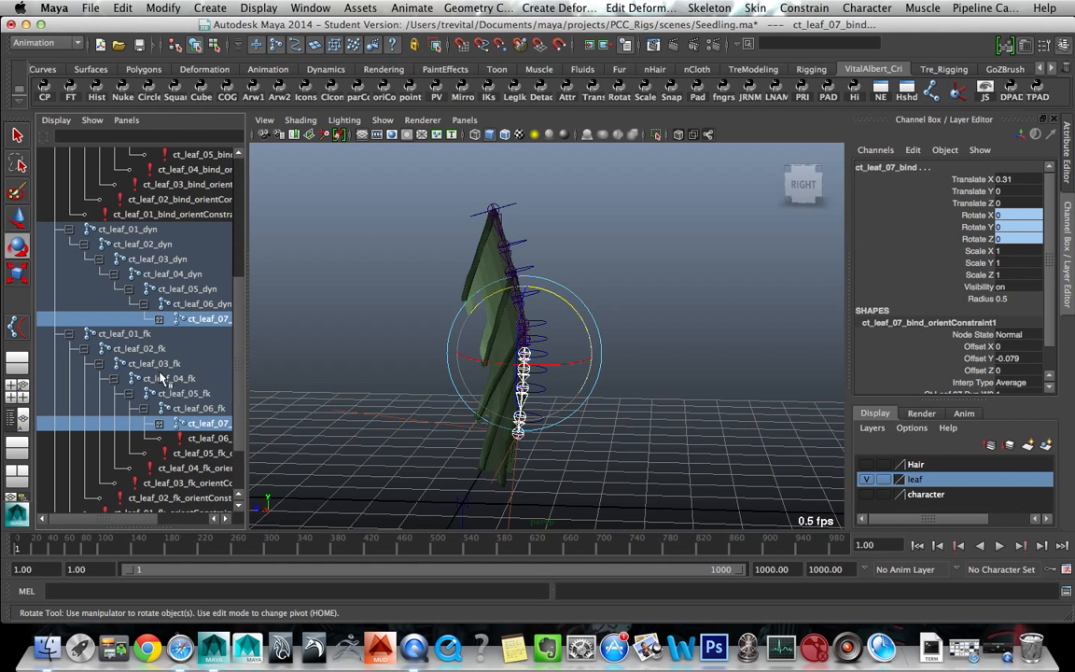
click(160, 319)
scroll(164, 368, down, 3)
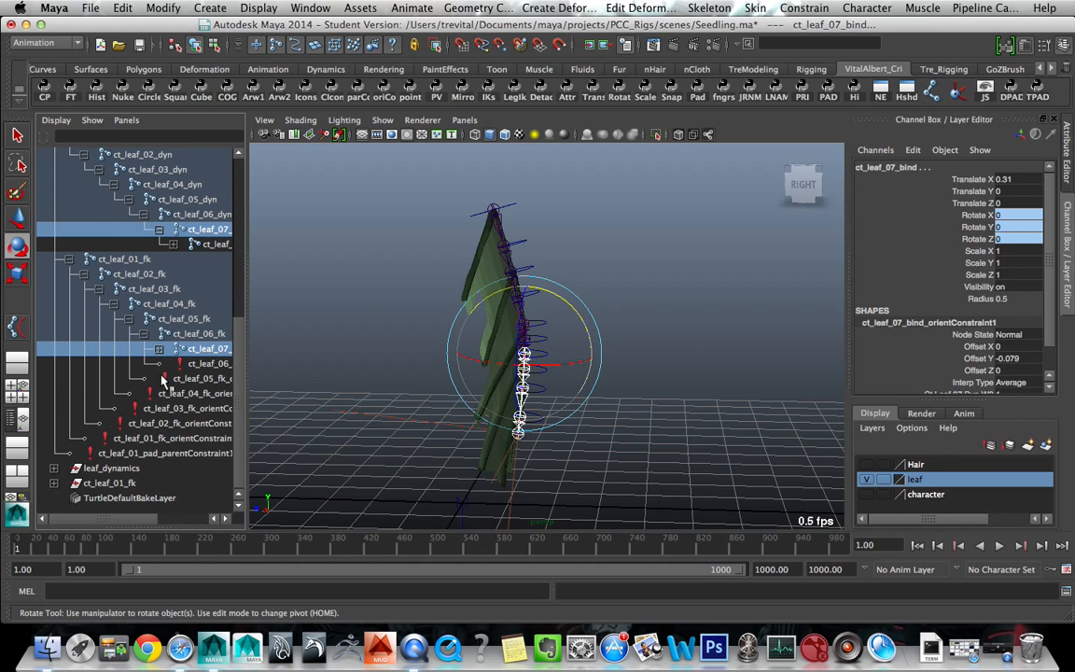
click(158, 348)
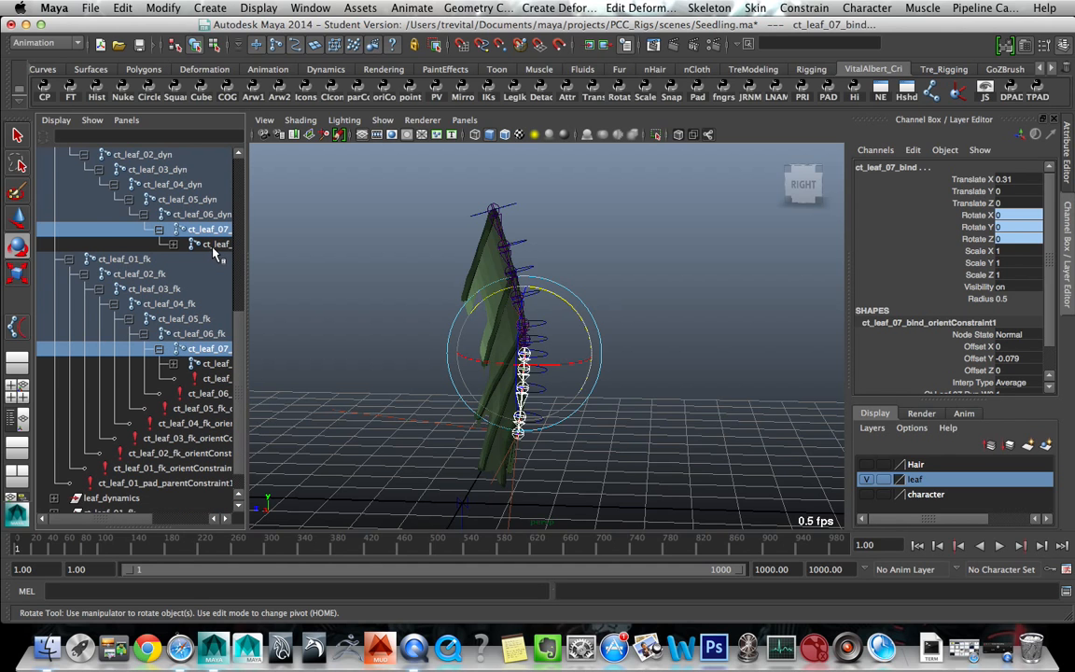
click(201, 241)
click(214, 363)
scroll(215, 364, up, 7)
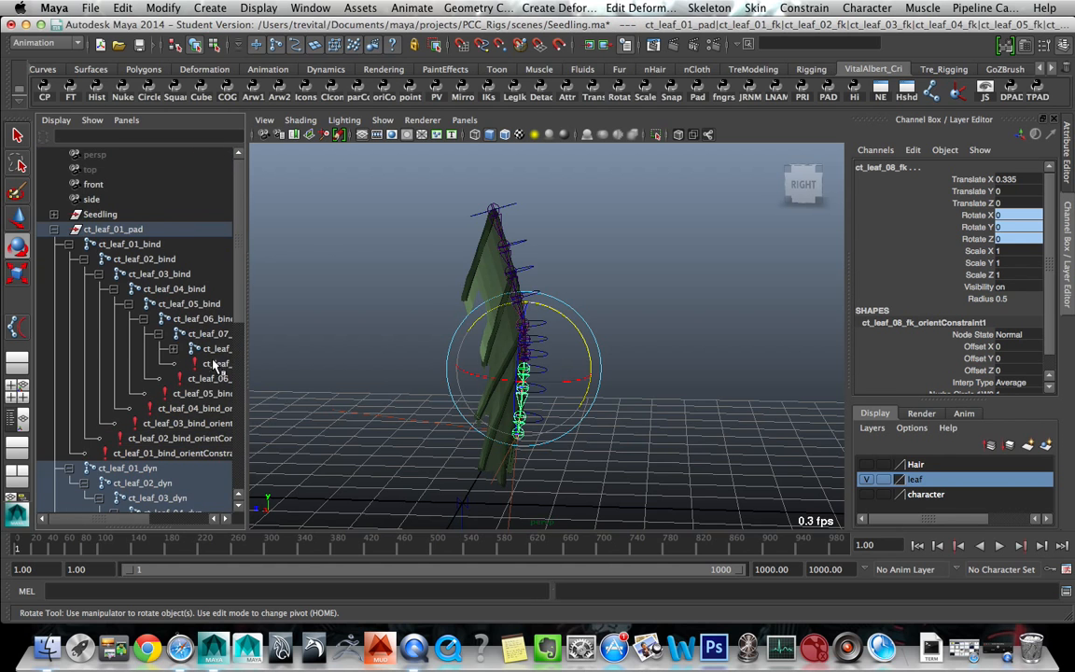
click(205, 349)
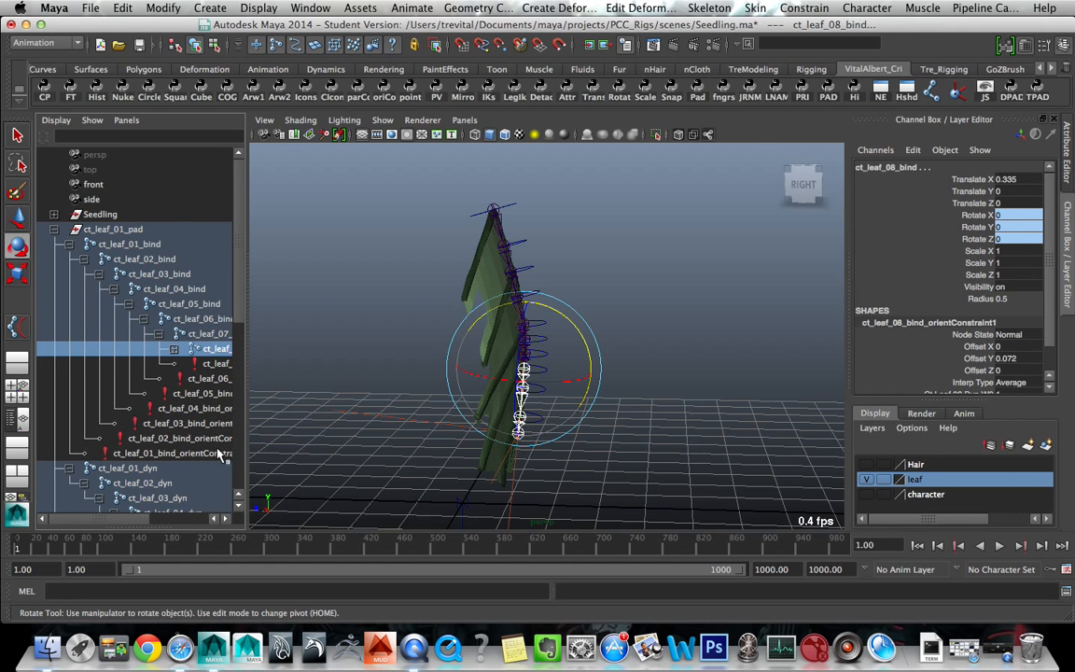
- Widen the Outliner so that the full joint and constraint names fit
drag(247, 440, 399, 452)
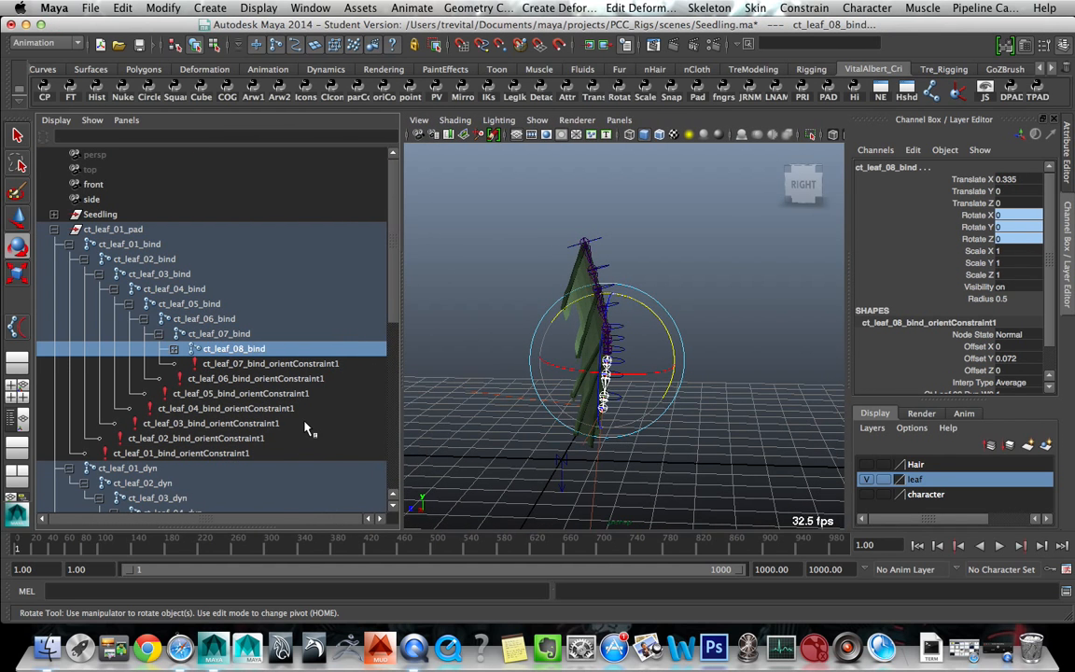
scroll(310, 429, down, 5)
scroll(309, 429, up, 5)
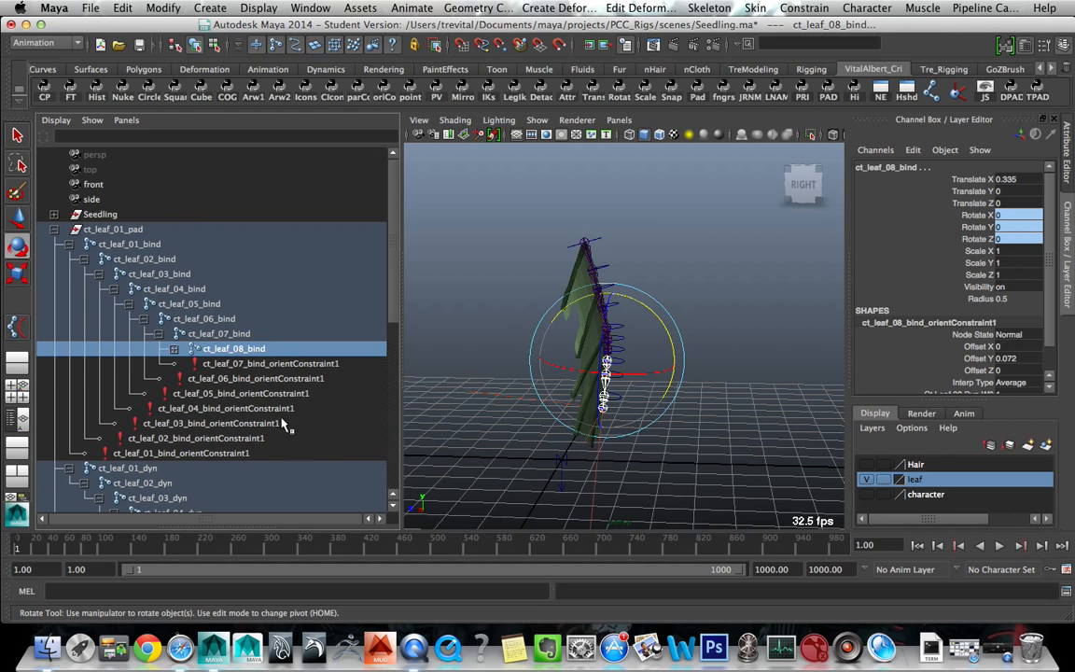
- Expand the three eighth leaf joints and orient-constrain ct_leaf_09_bind to ct_leaf_09_dyn and ct_leaf_09_fk
click(175, 351)
scroll(177, 358, down, 5)
click(175, 364)
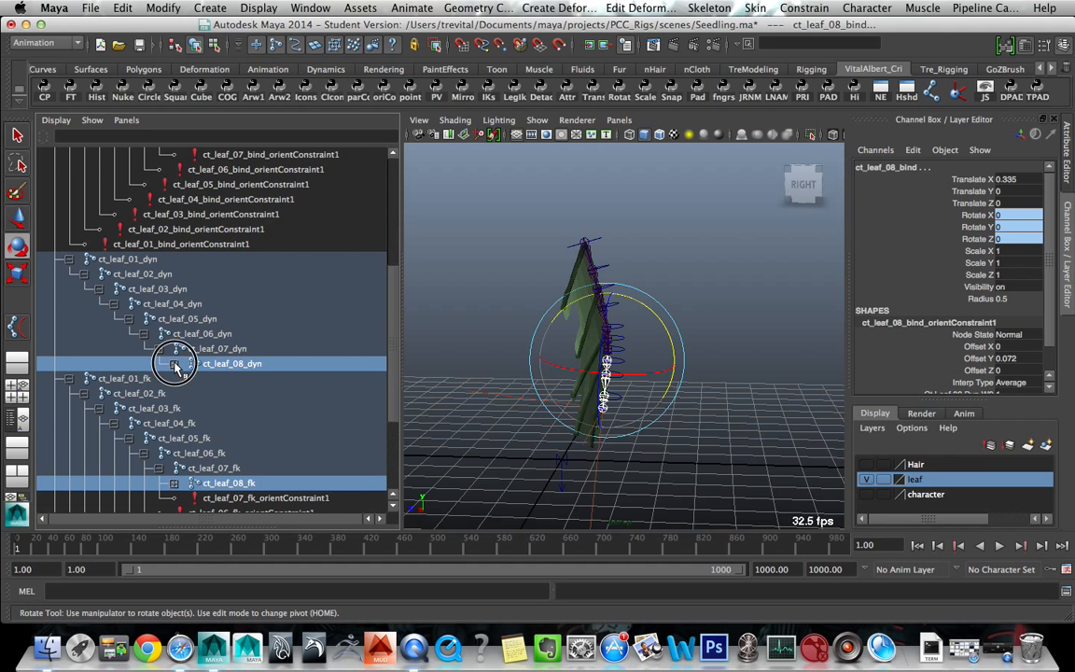
scroll(177, 378, down, 4)
click(174, 334)
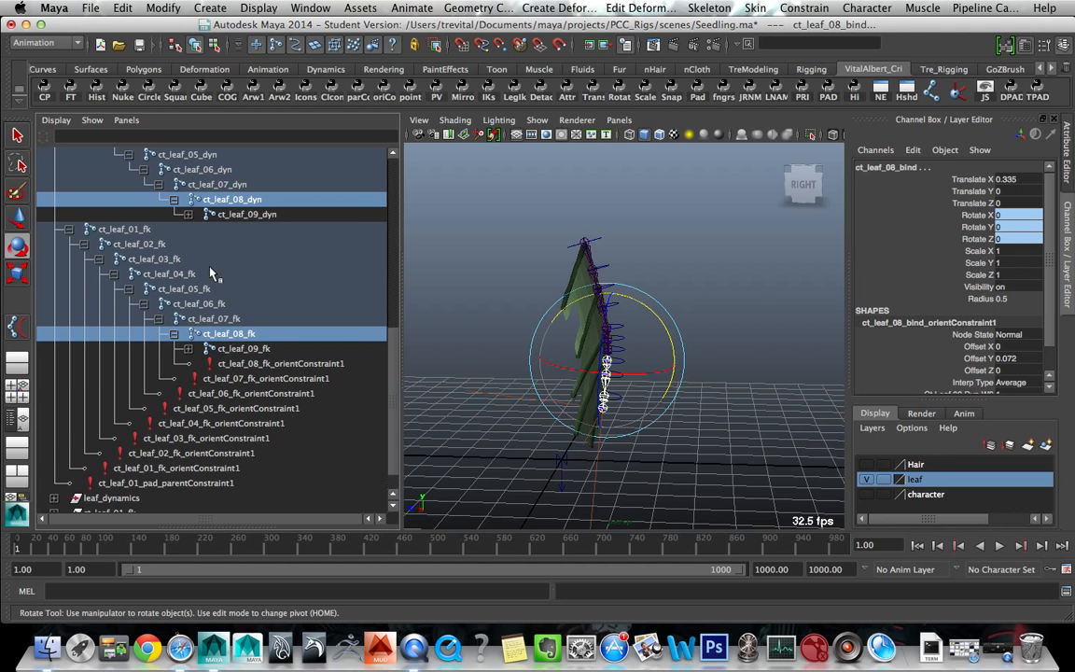
click(240, 216)
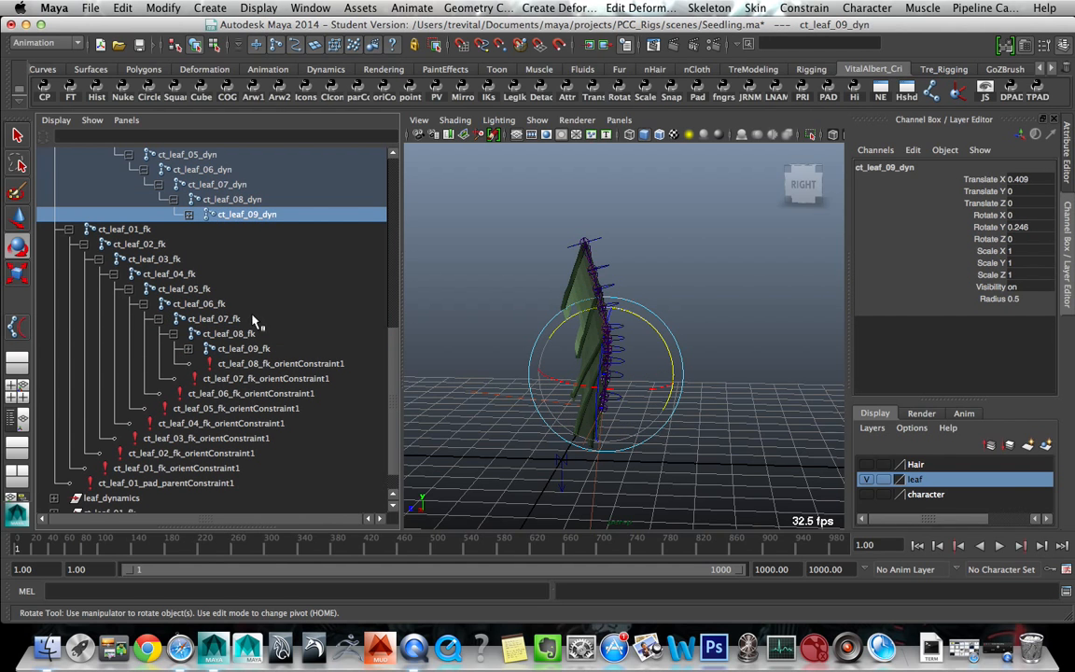
ctrl+click(240, 348)
scroll(259, 353, up, 5)
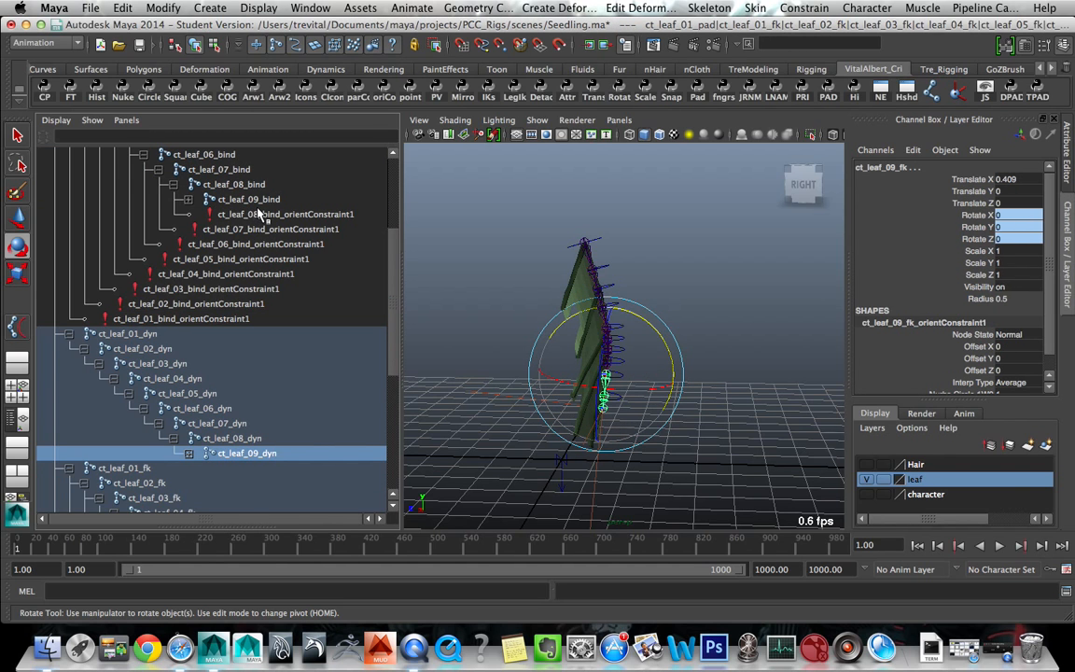
ctrl+click(262, 200)
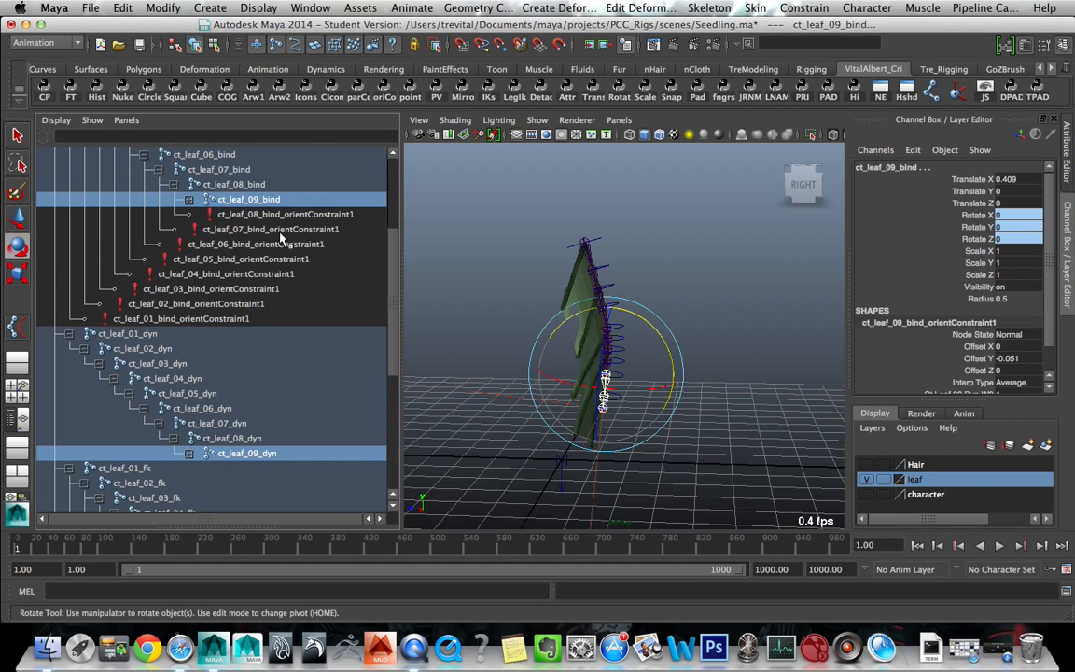
key(z)
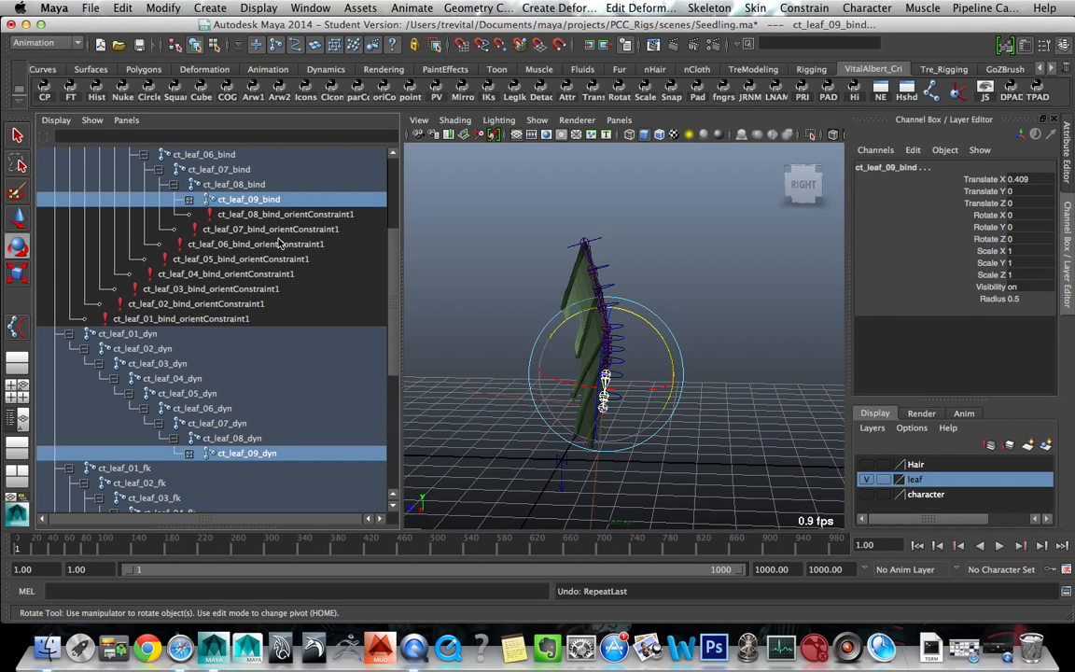
key(g)
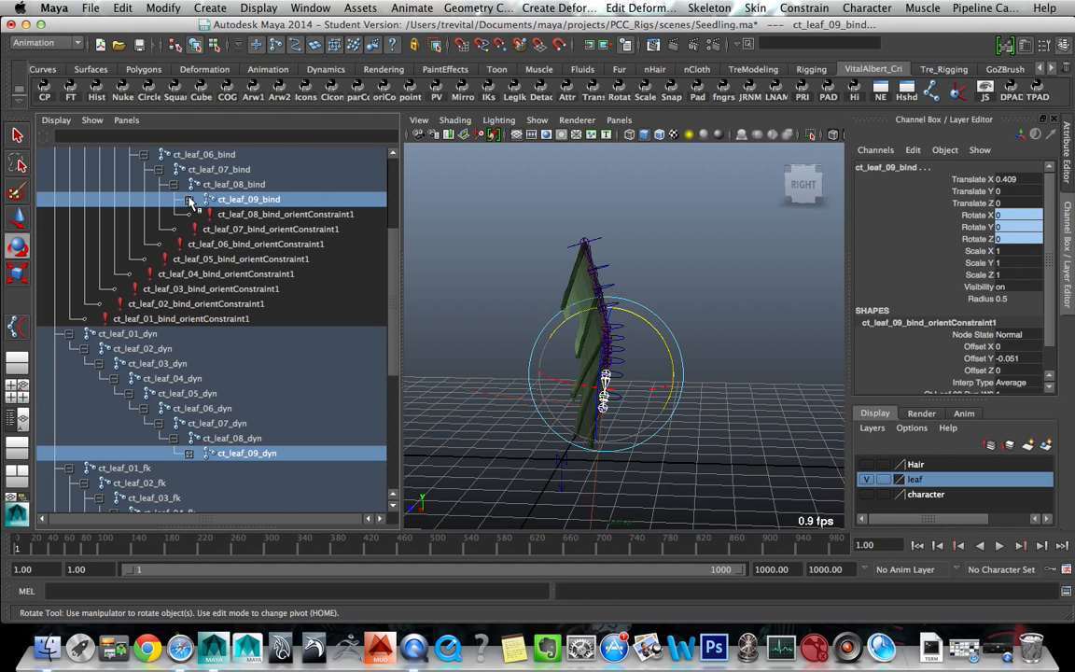
- Expand the three ninth leaf joints and orient-constrain ct_leaf_10_bind to ct_leaf_10_dyn and ct_leaf_10_fk
scroll(177, 317, down, 5)
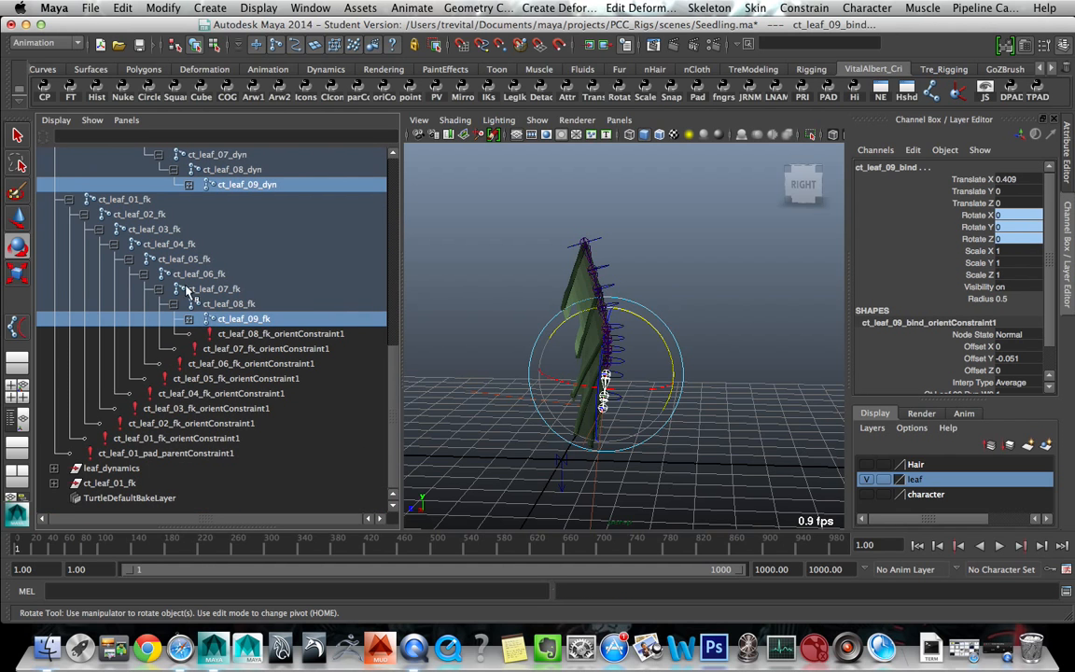
click(191, 185)
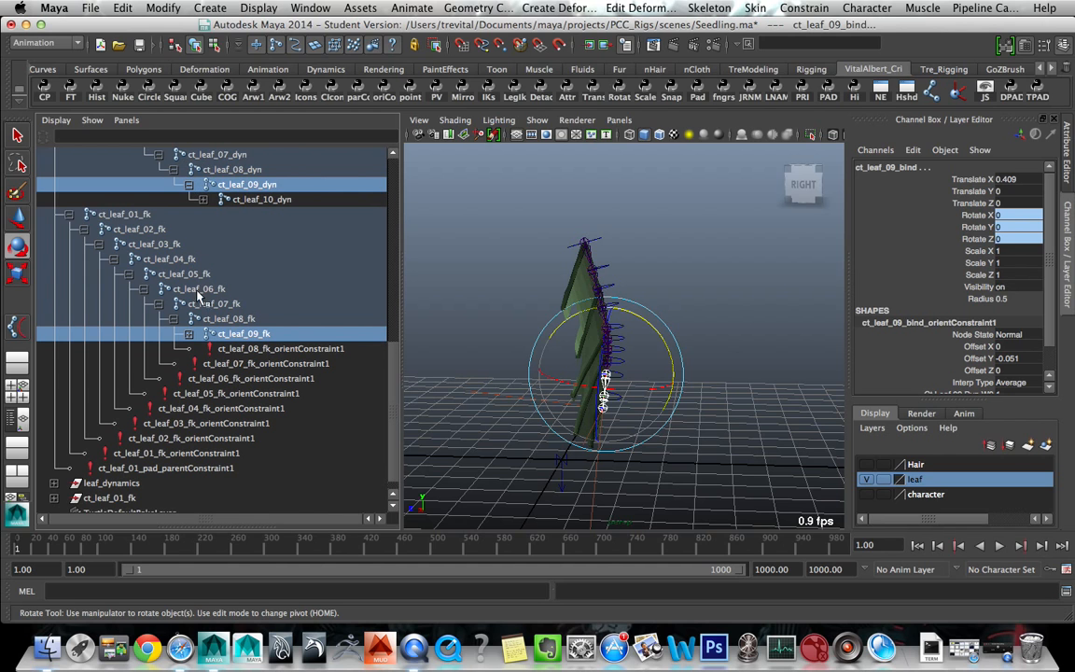
click(187, 334)
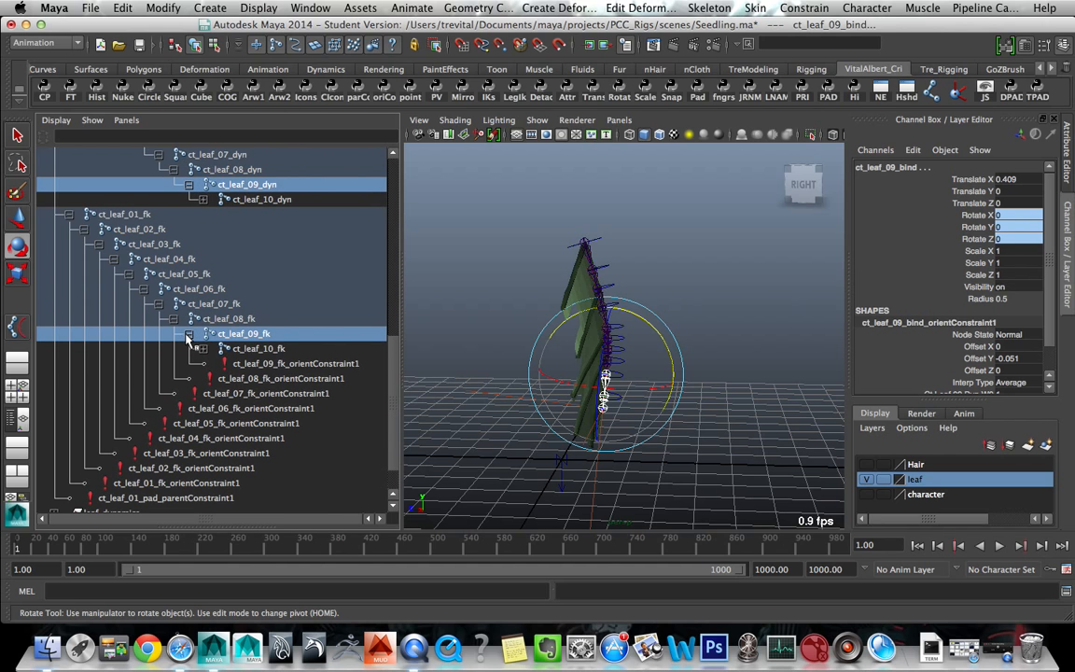
click(250, 202)
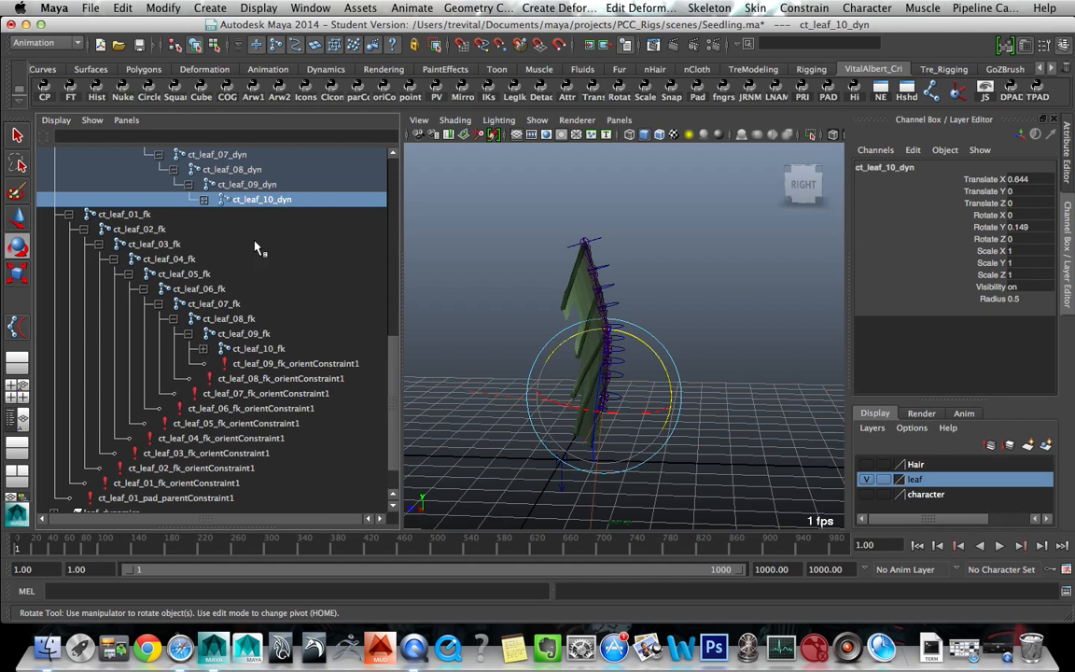
super+click(259, 349)
scroll(259, 349, up, 4)
scroll(259, 351, up, 2)
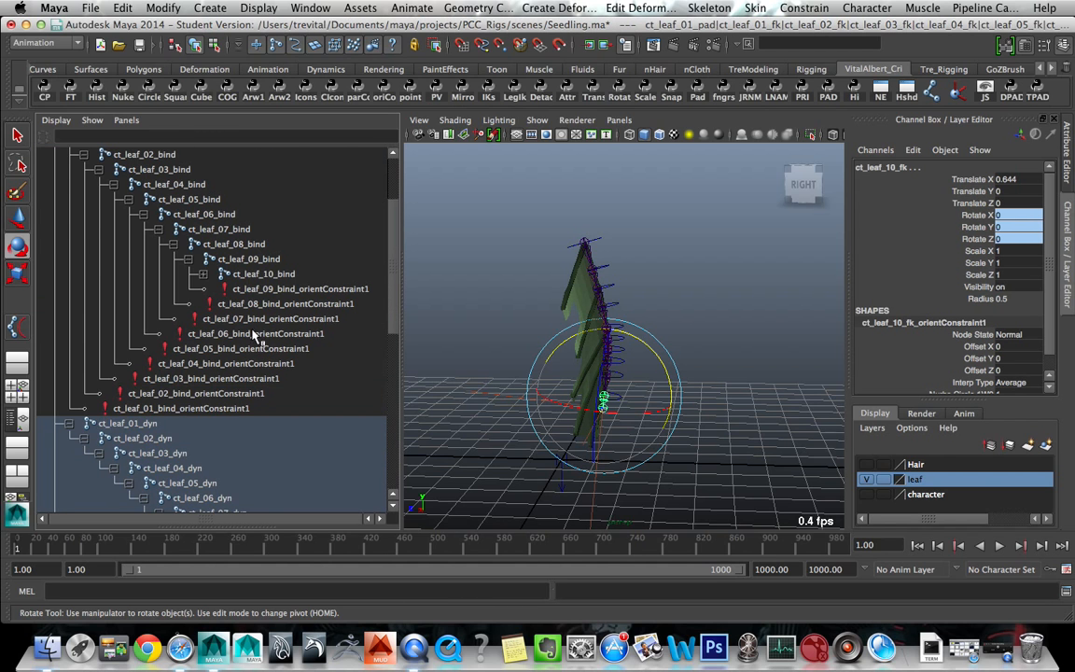
click(262, 275)
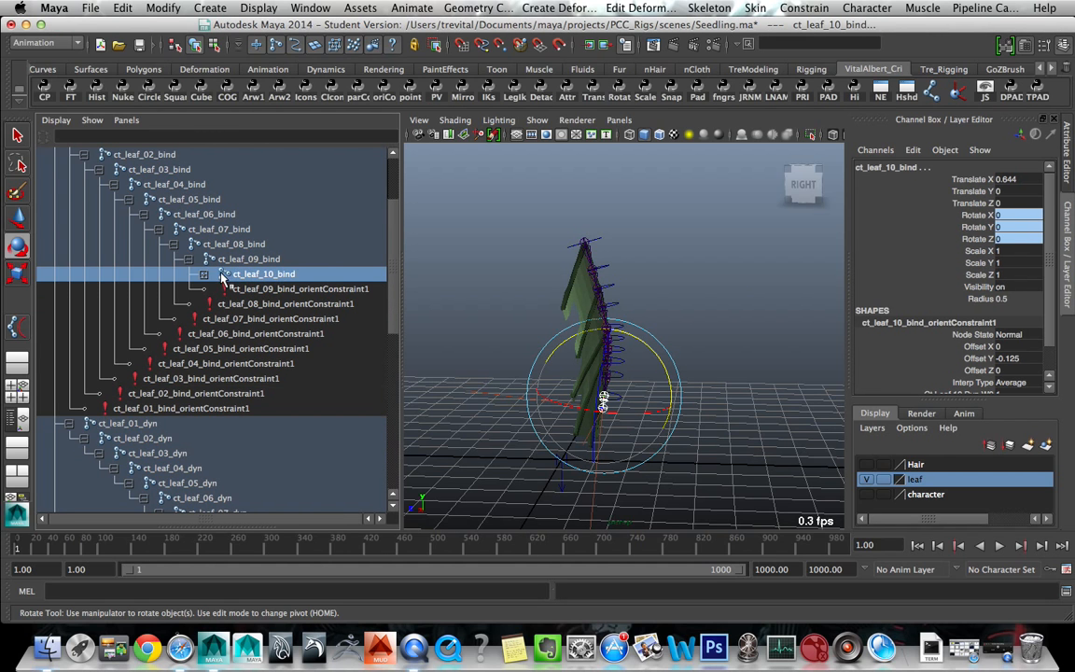
- Collapse the hierarchy under ct_leaf_01_pad and fully expand only the ct_leaf_01_bind chain
click(204, 273)
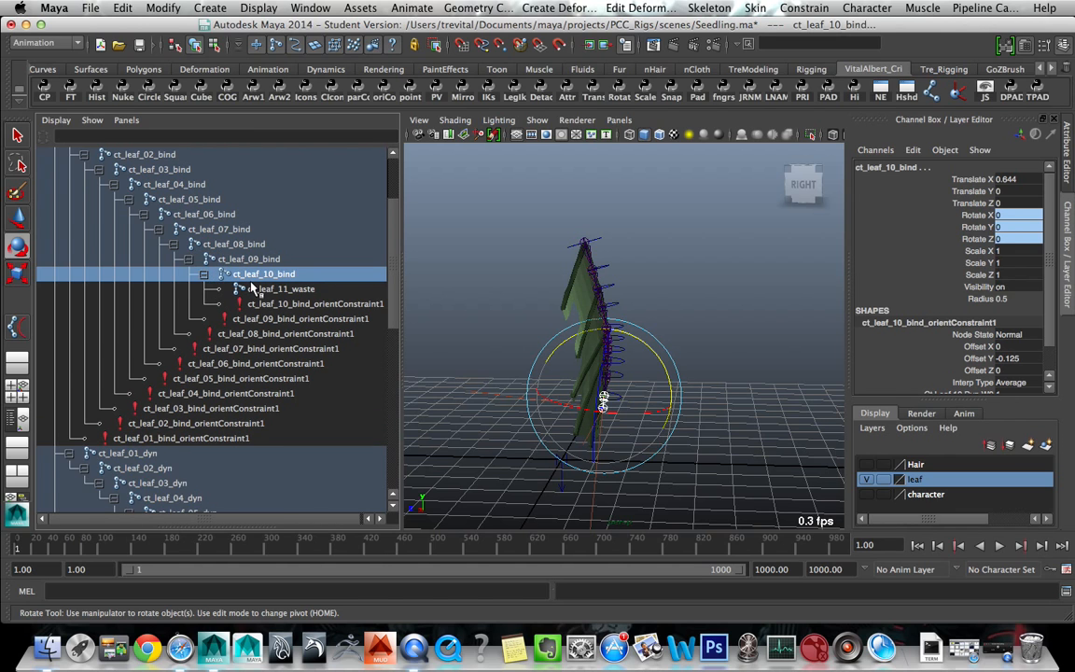
scroll(182, 308, up, 2)
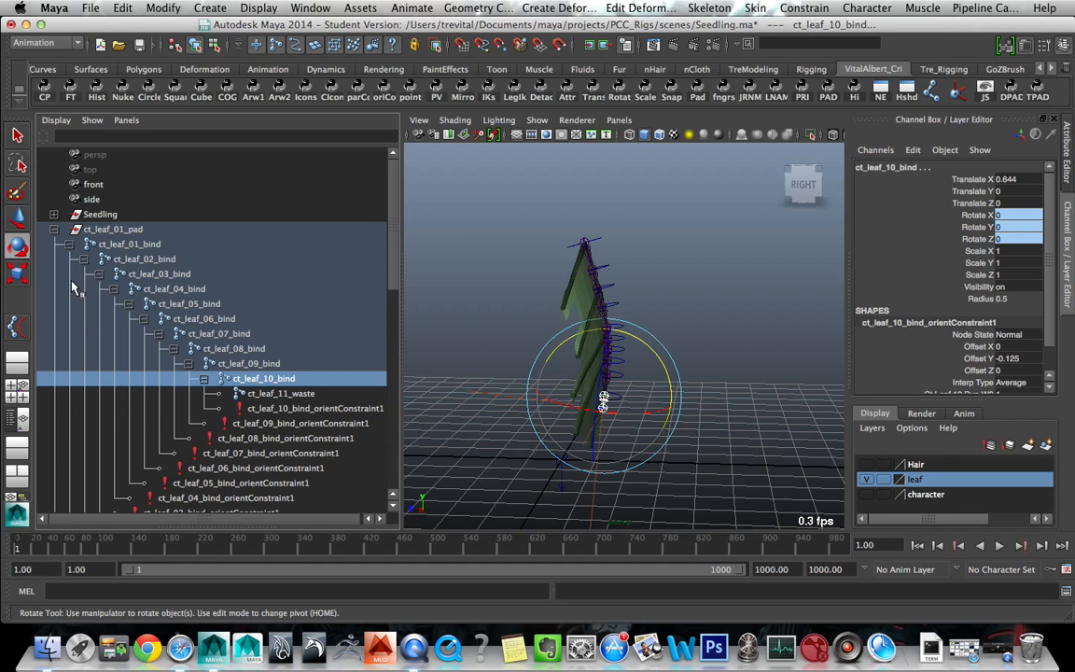
click(53, 229)
click(53, 229)
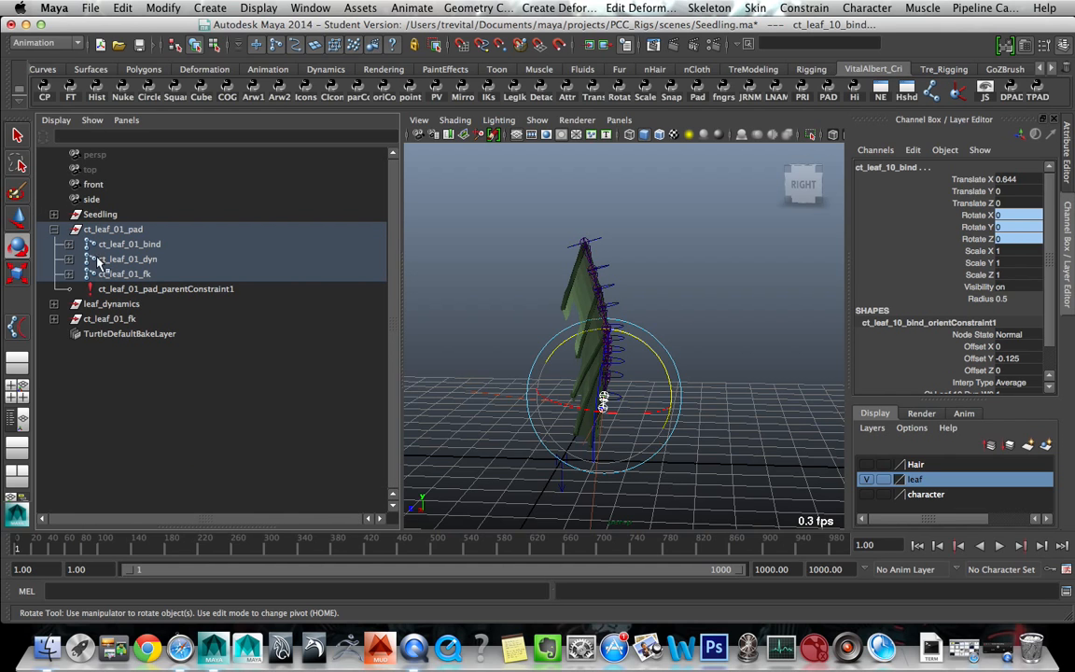
click(128, 260)
click(124, 244)
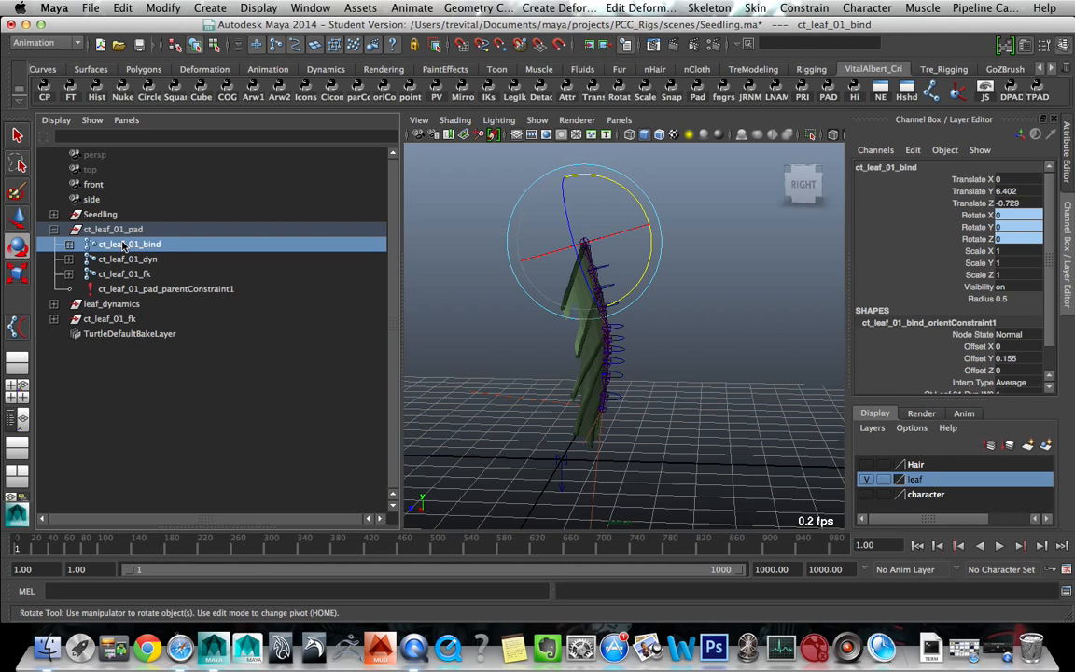
shift+click(69, 245)
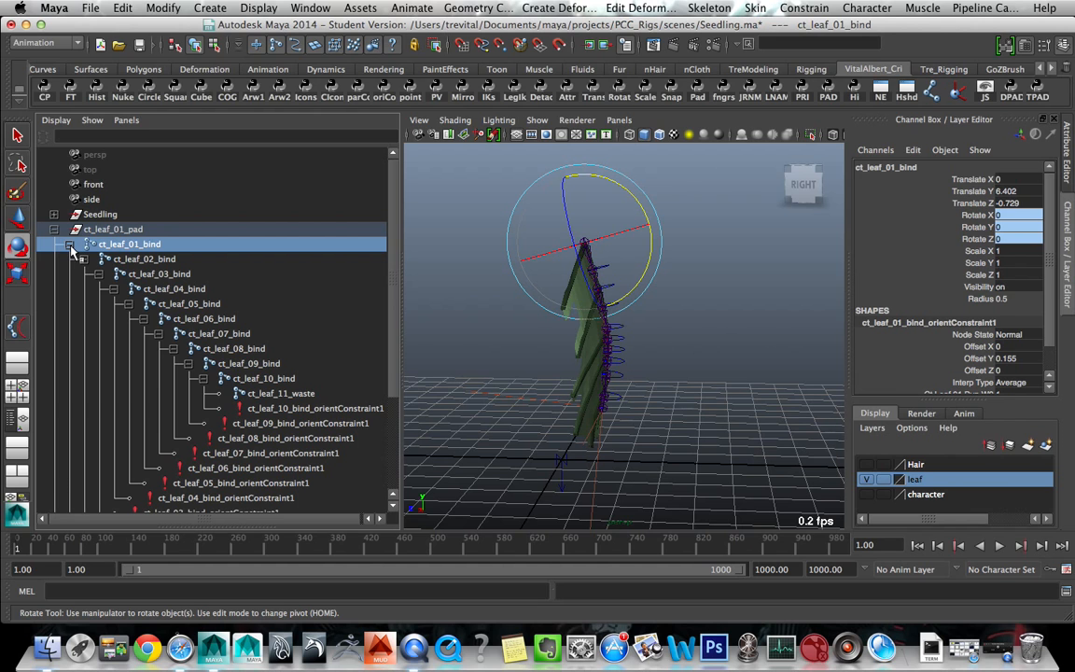
- Examine the orient constraints along the bind chain, including those of ct_leaf_01_bind, ct_leaf_02_bind, ct_leaf_04_bind and ct_leaf_10_bind
scroll(168, 318, down, 3)
click(268, 276)
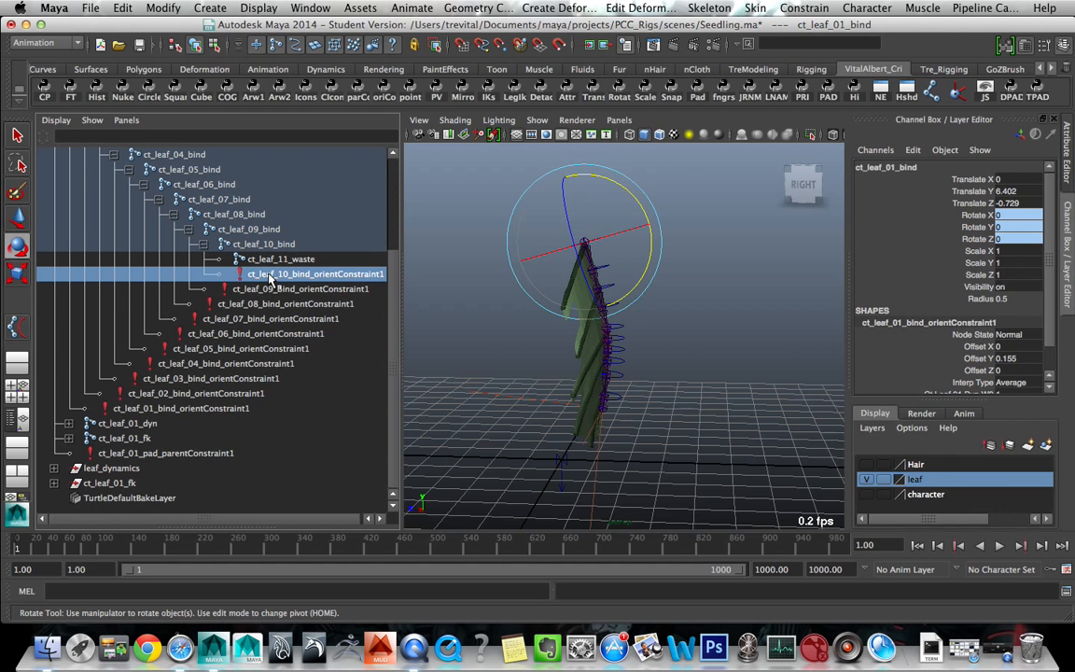
click(228, 411)
click(231, 395)
click(247, 364)
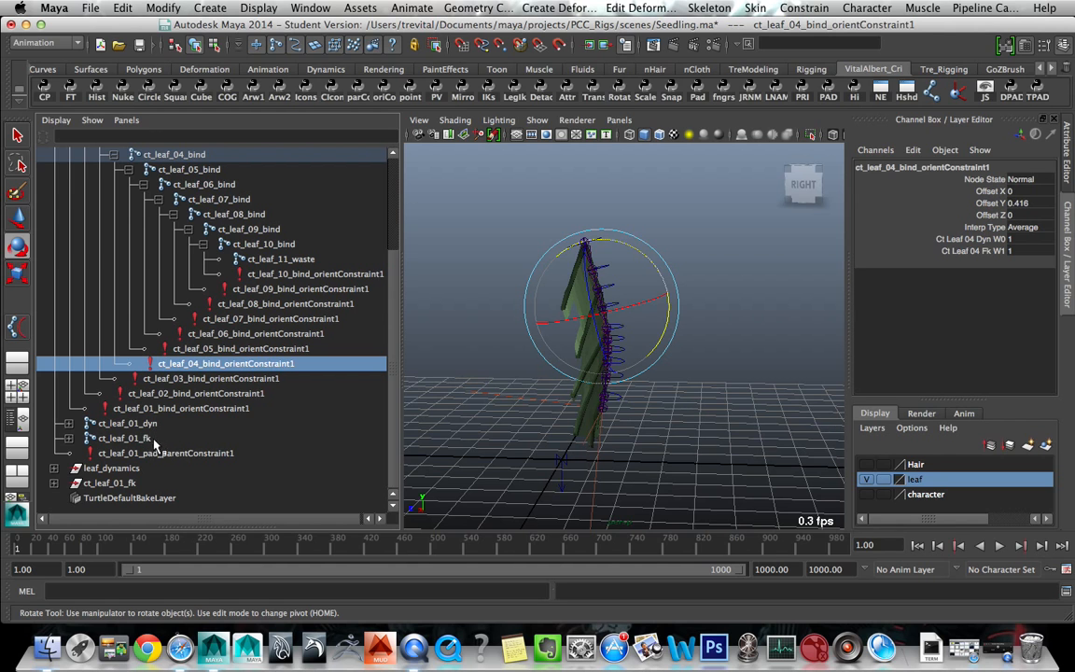
scroll(154, 395, up, 3)
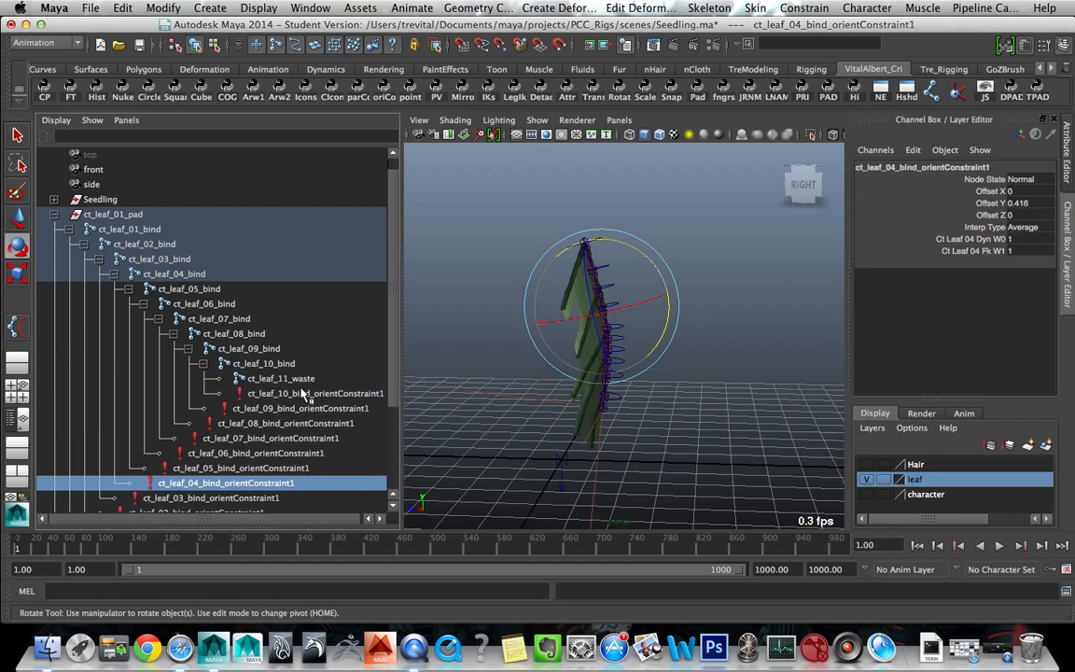
scroll(214, 362, down, 3)
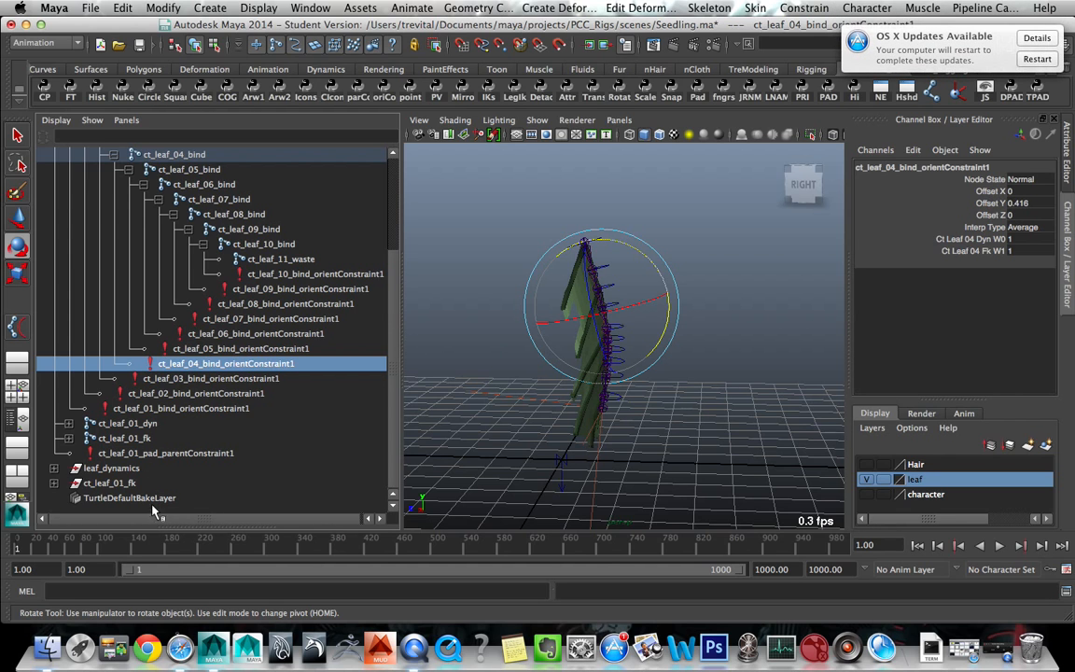
- Dismiss the OS X Updates notification and clear the selection after checking the ct_leaf_01_bind and ct_leaf_04_bind joints
drag(883, 54, 970, 55)
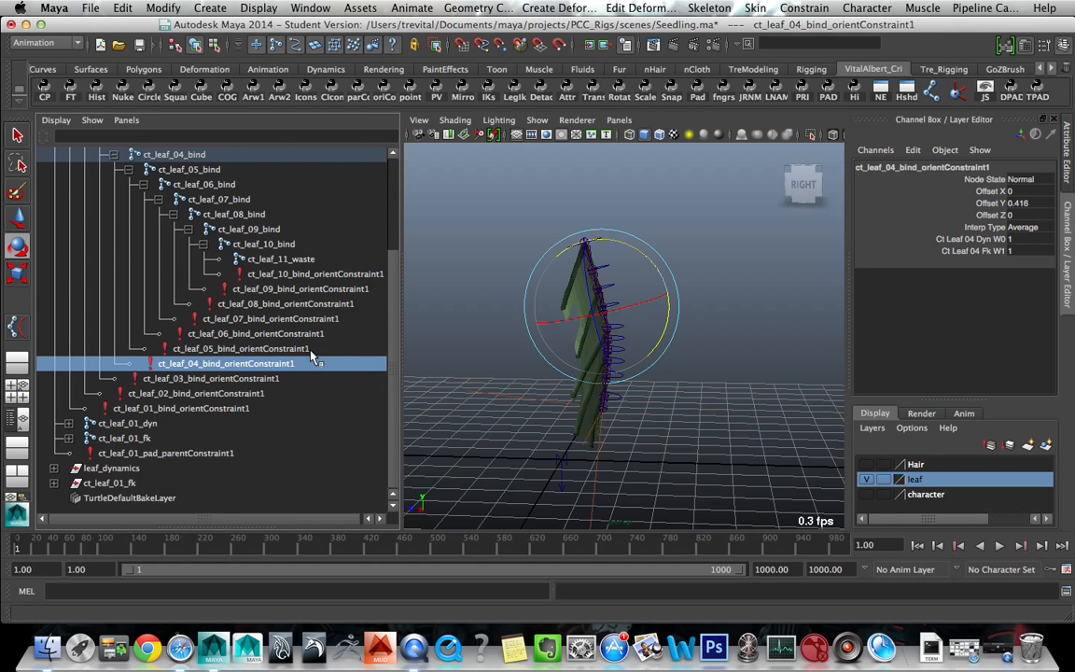
scroll(313, 357, up, 3)
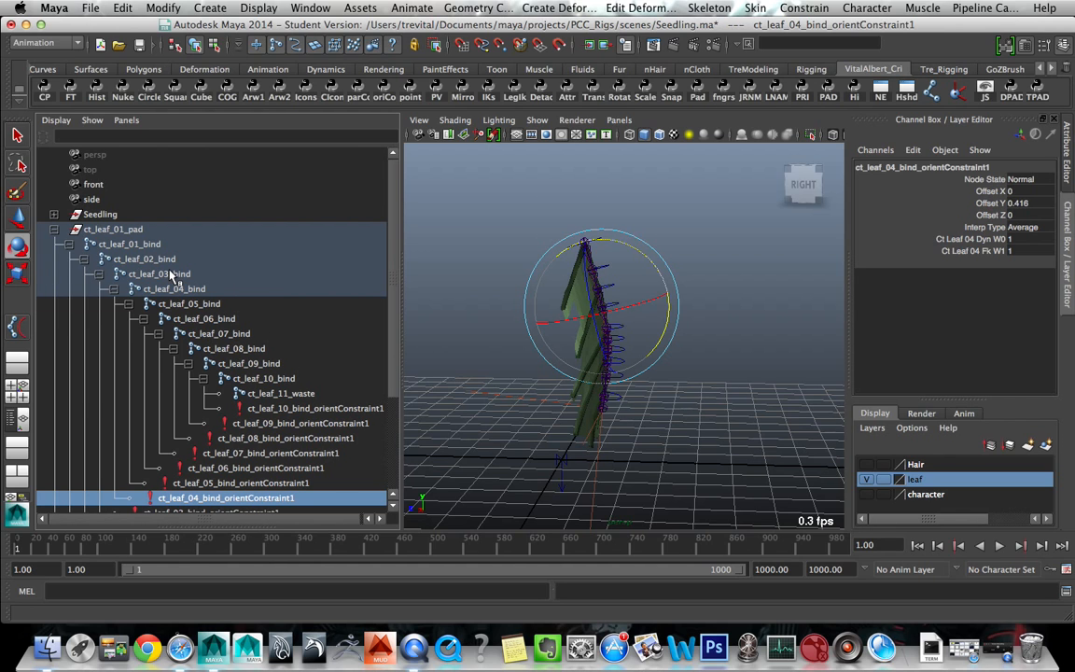
click(121, 243)
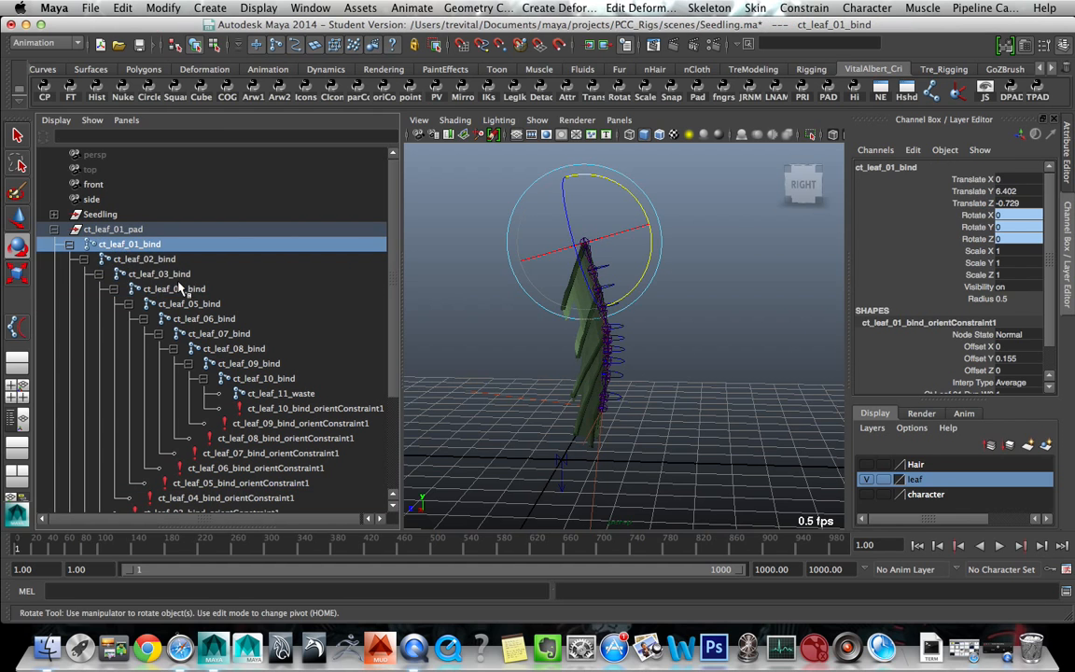
click(180, 289)
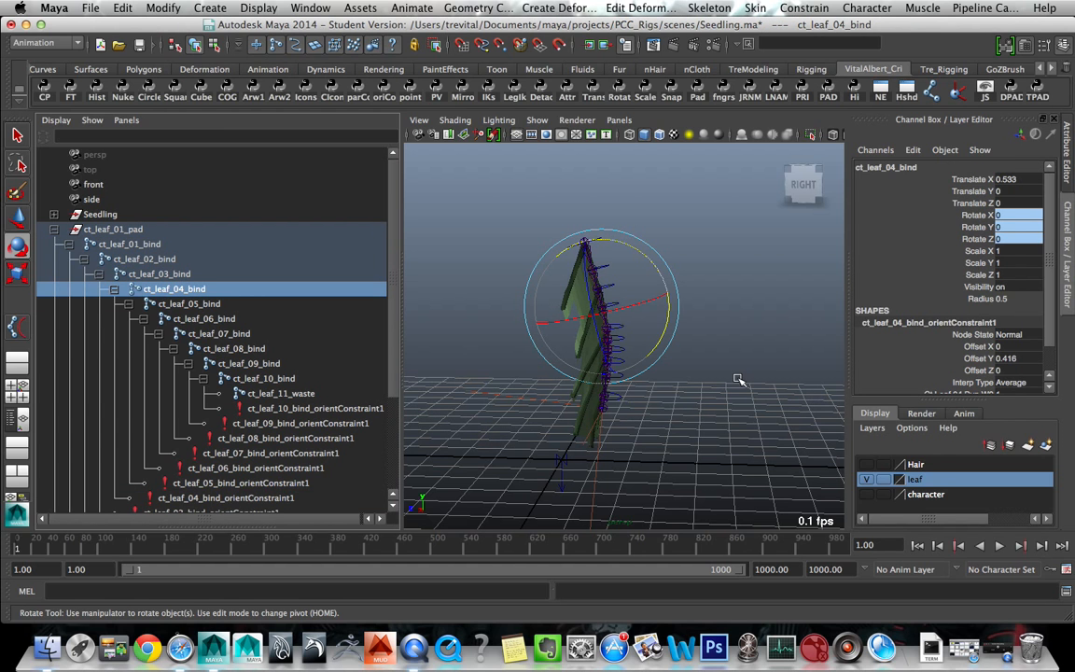
click(643, 360)
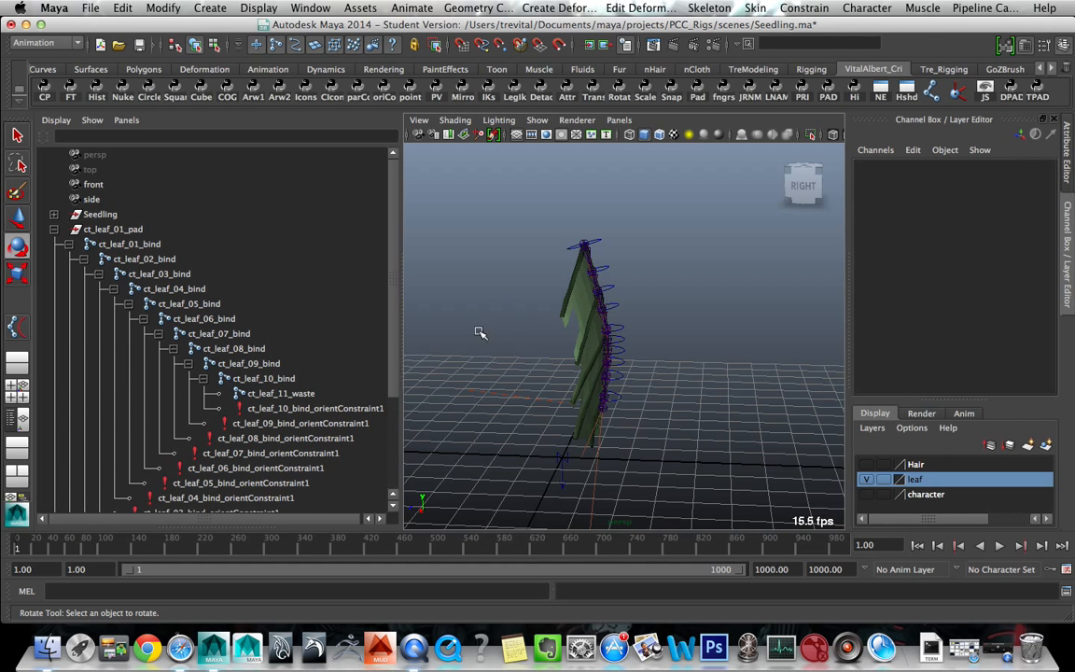
- Unhide the hidden Seedling group items from seedling_master_icon through joints, then clear the selection
click(55, 215)
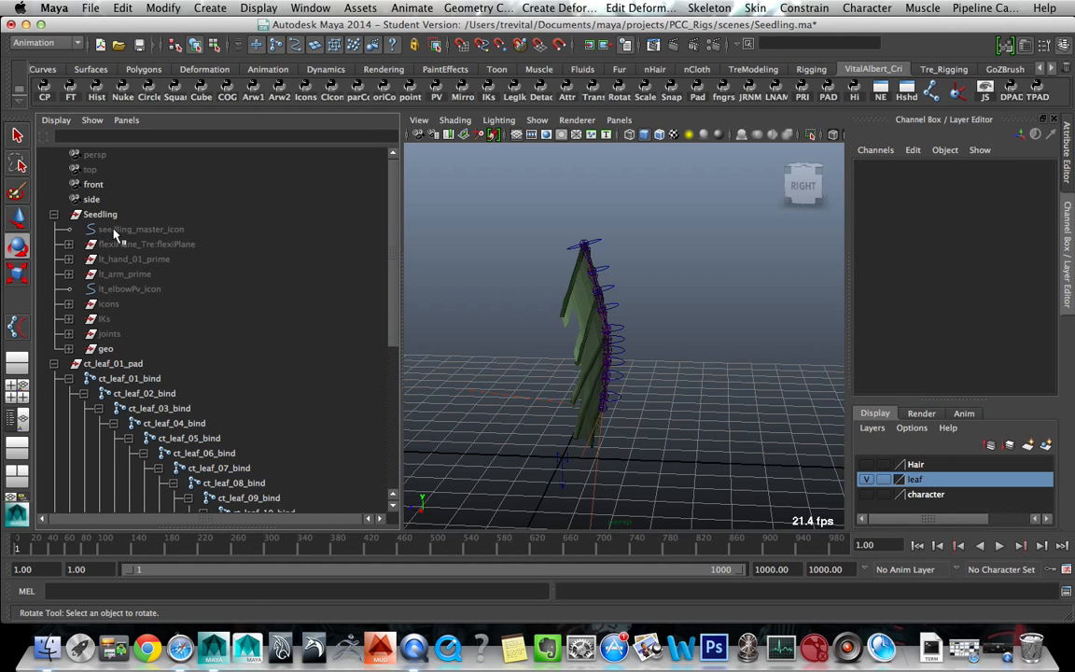
click(121, 228)
shift+click(147, 334)
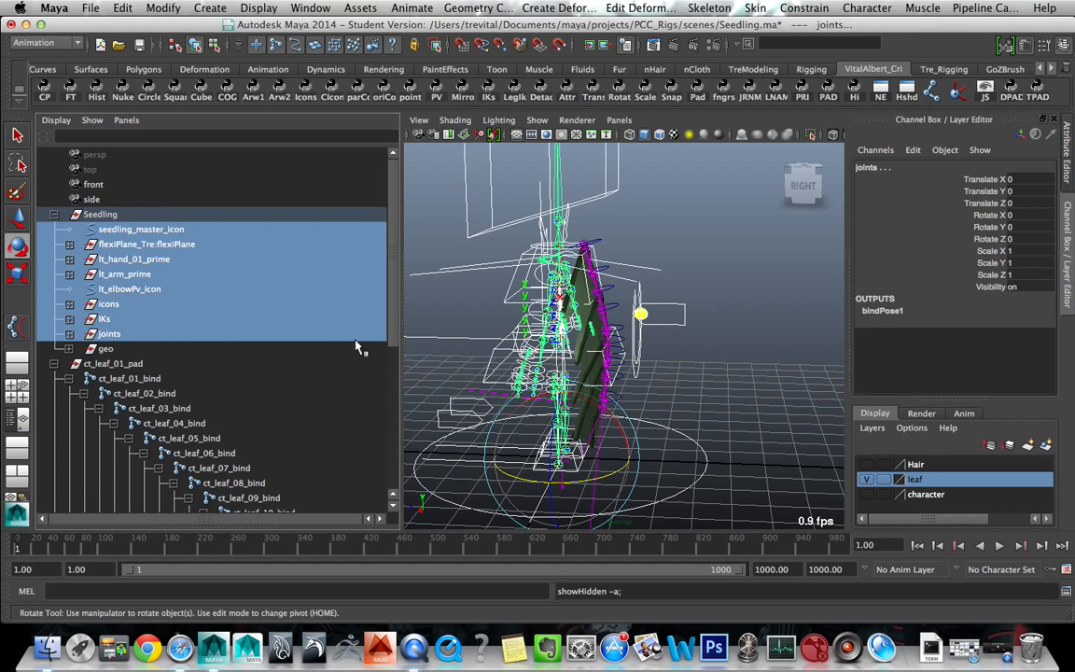
click(434, 307)
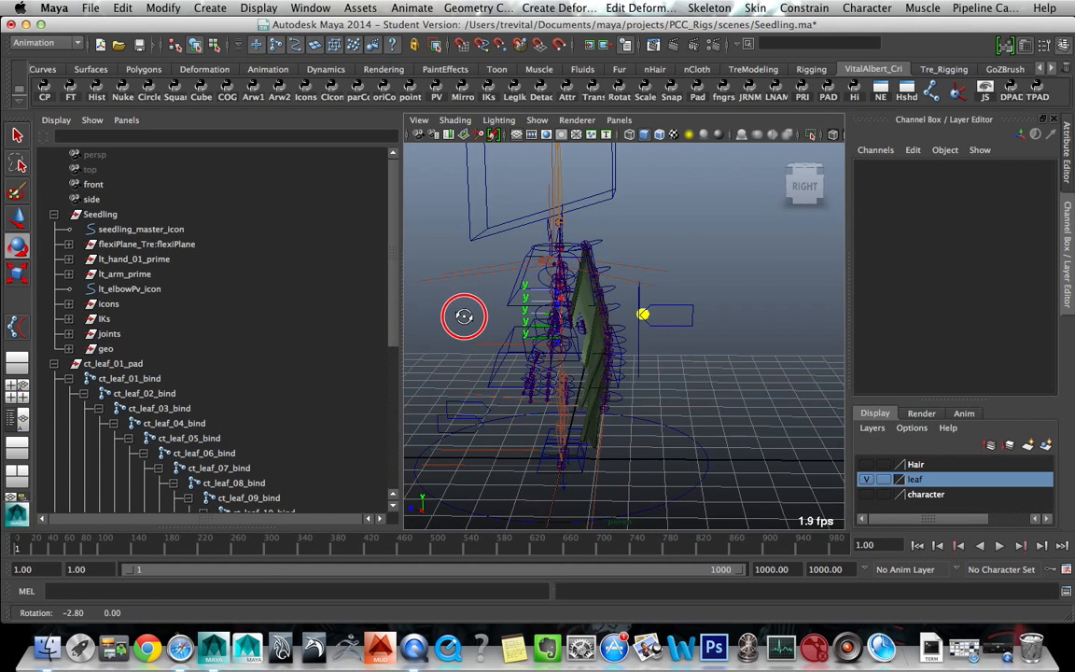
click(517, 305)
key(q)
- Select the cog_icon control and start adding a new attribute to it
click(647, 370)
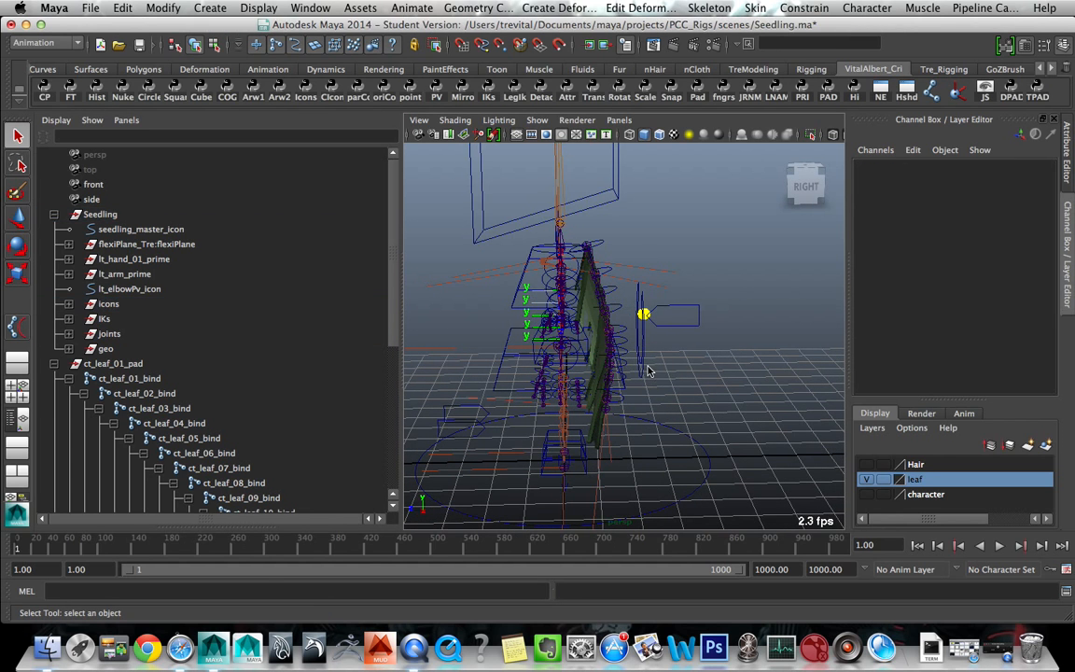
click(640, 367)
alt+drag(641, 370, 600, 355)
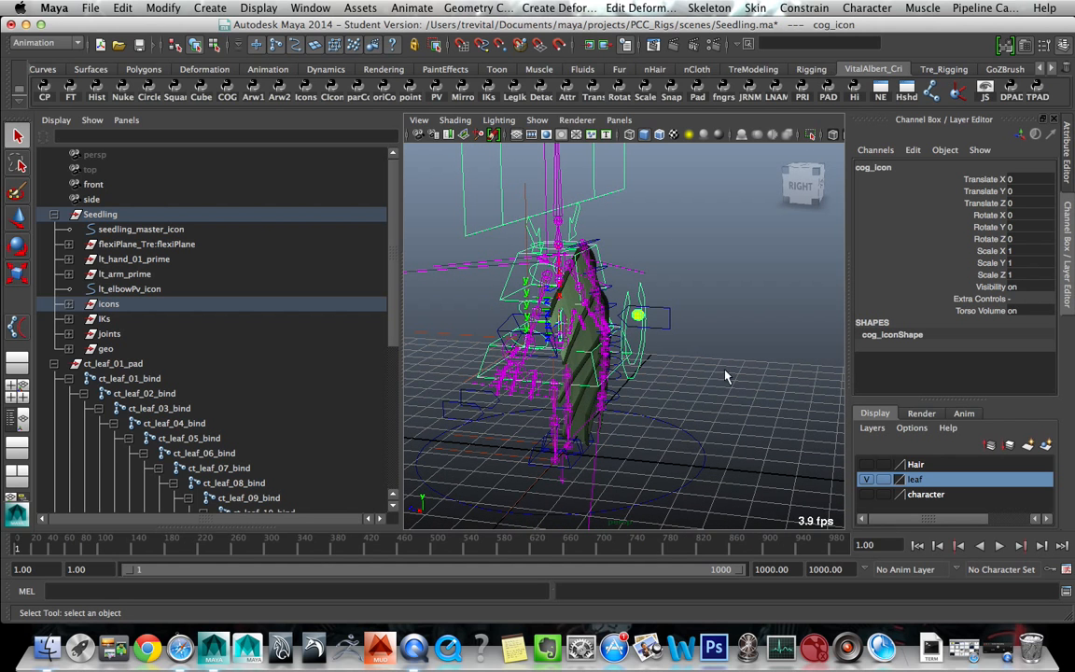
scroll(658, 409, up, 5)
alt+drag(659, 409, 669, 407)
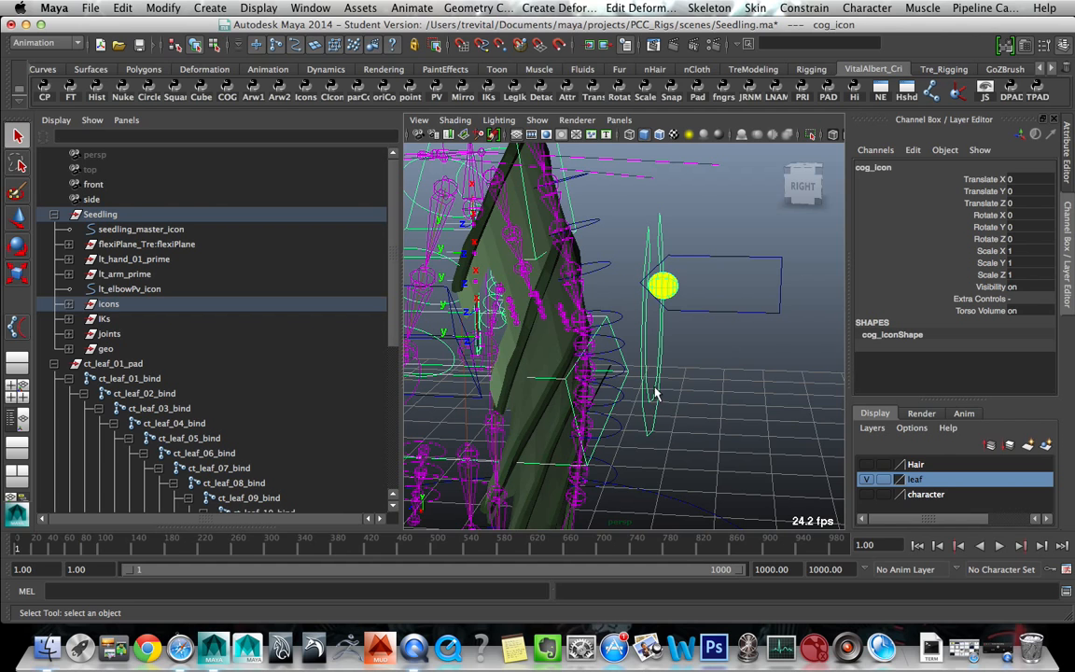
click(916, 155)
click(910, 261)
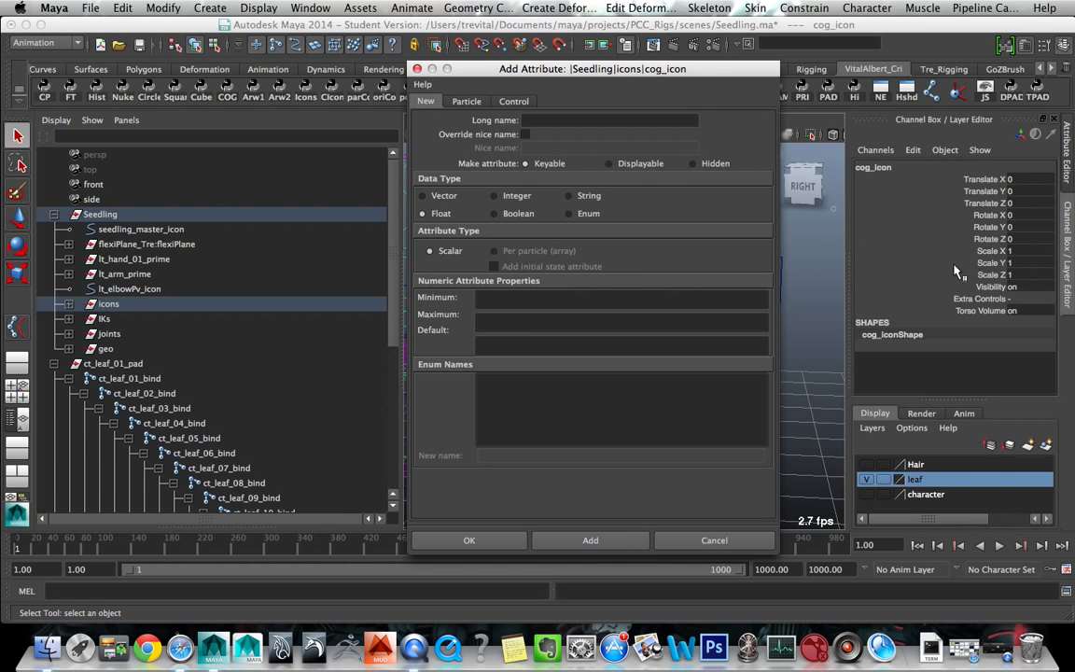
- Add a displayable enum attribute named DYNFK to cog_icon, with a single dash as its only enum name
click(614, 164)
click(569, 213)
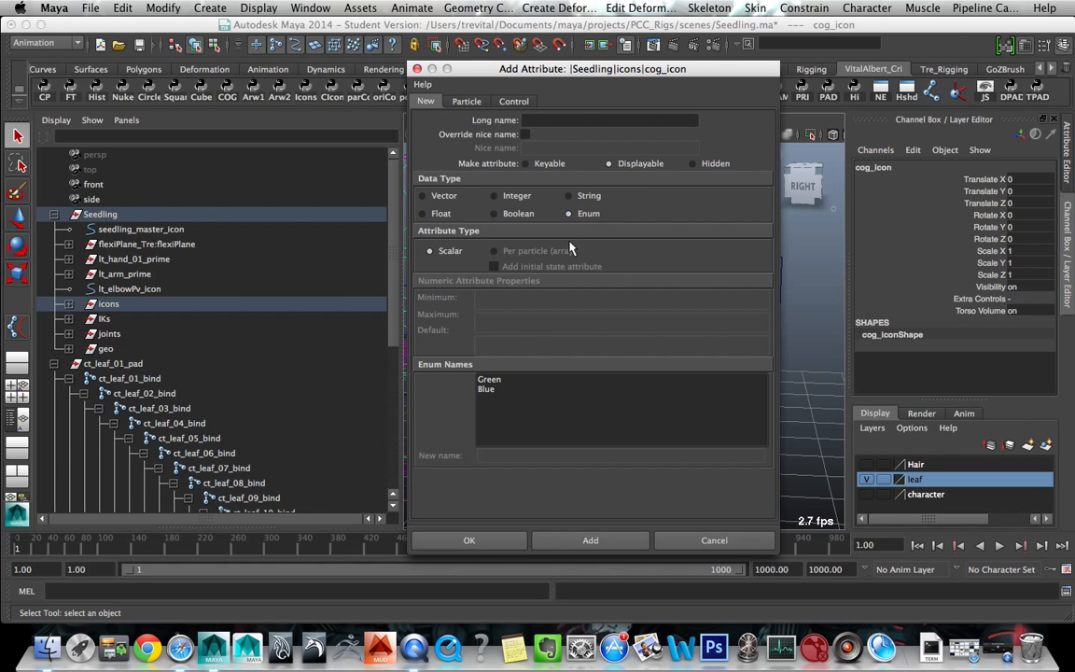
click(492, 388)
double_click(502, 454)
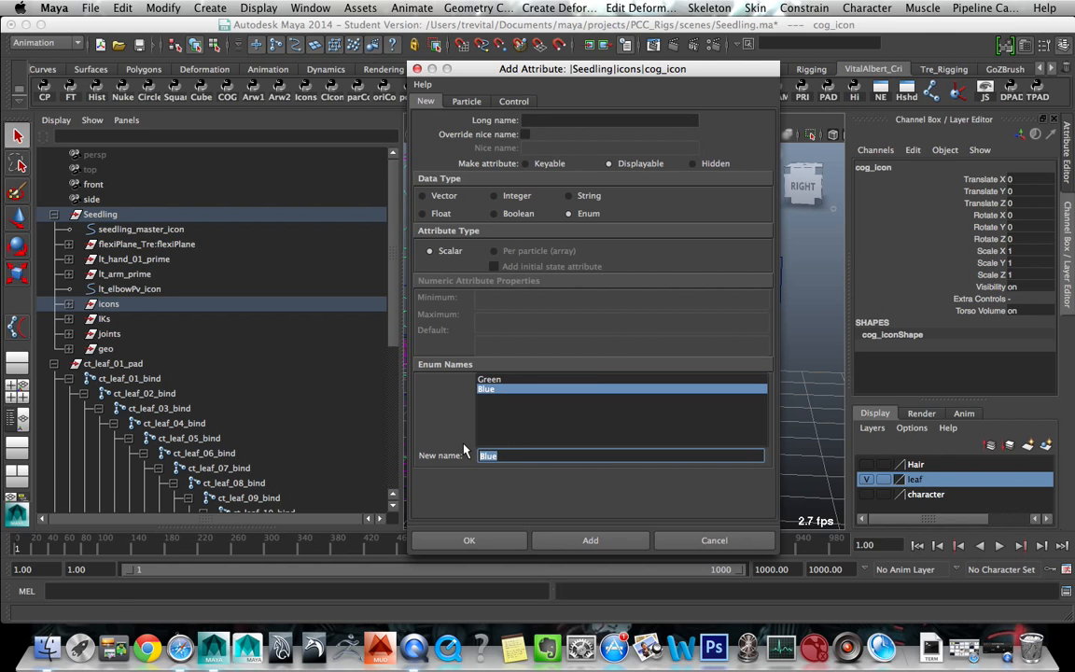
key(BackSpace)
click(569, 379)
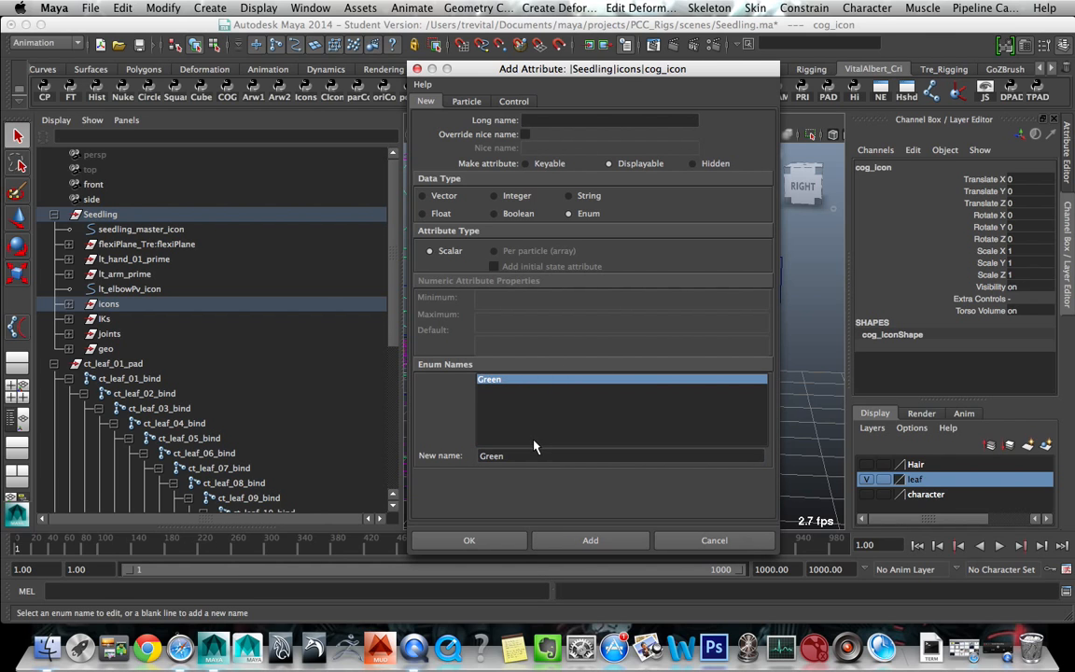
double_click(490, 455)
key(BackSpace)
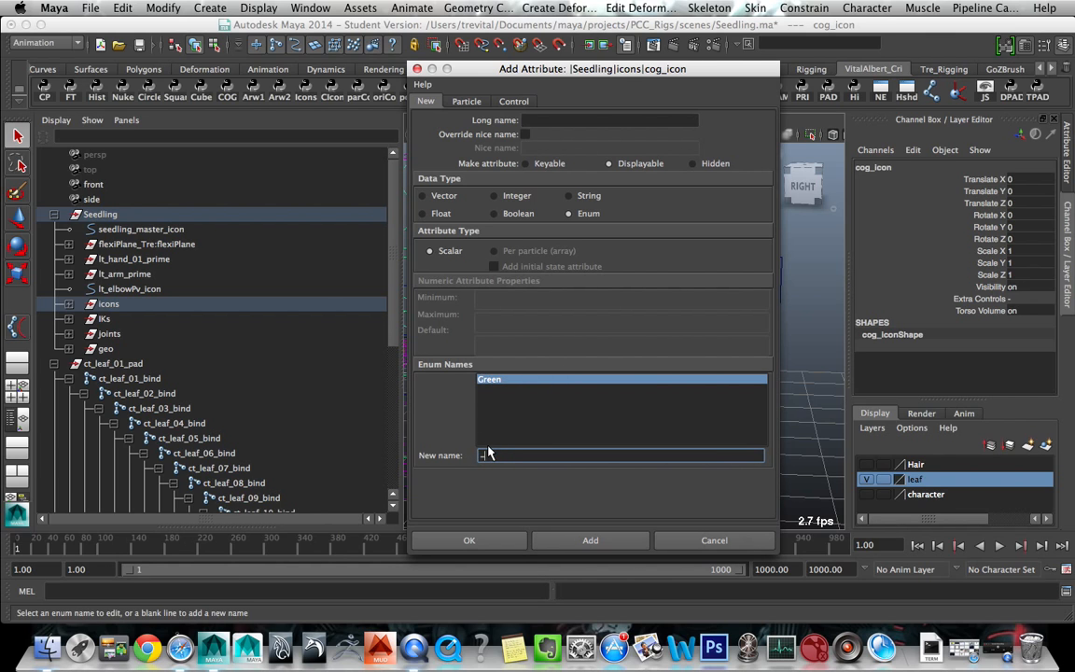
click(549, 118)
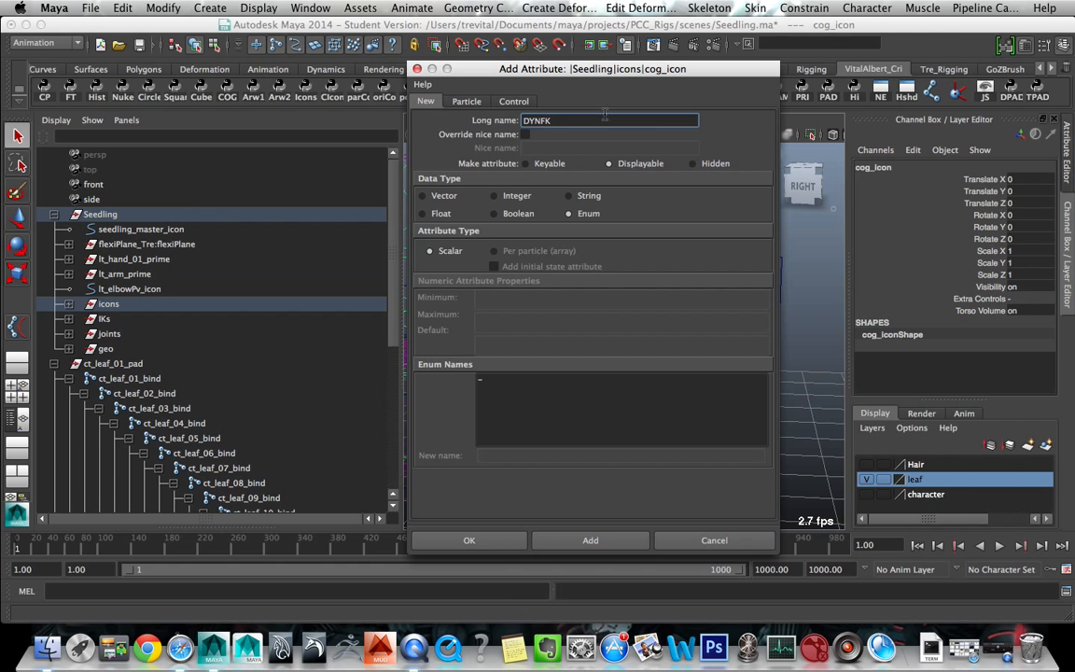
click(584, 541)
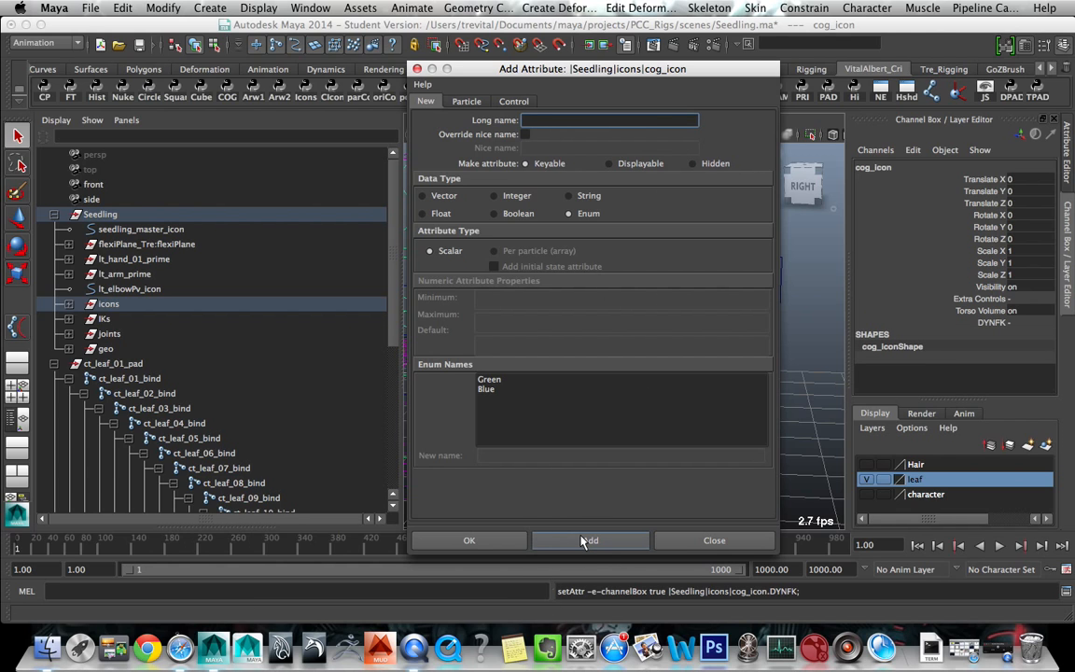
- Add a keyable float attribute named switch to cog_icon, with minimum 0 and maximum 10
click(424, 214)
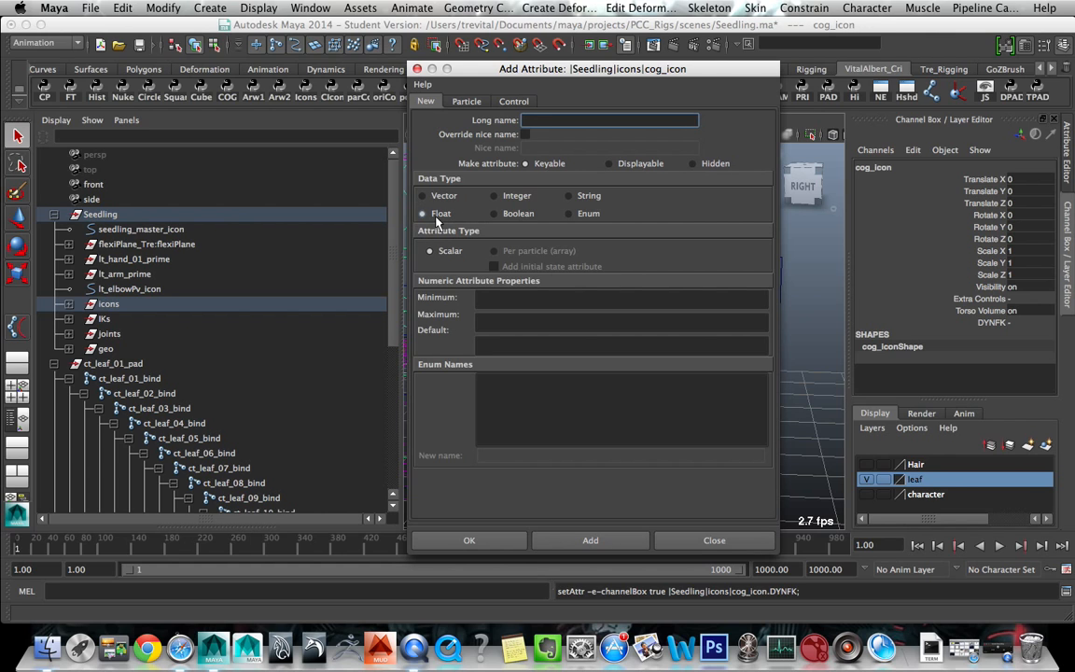
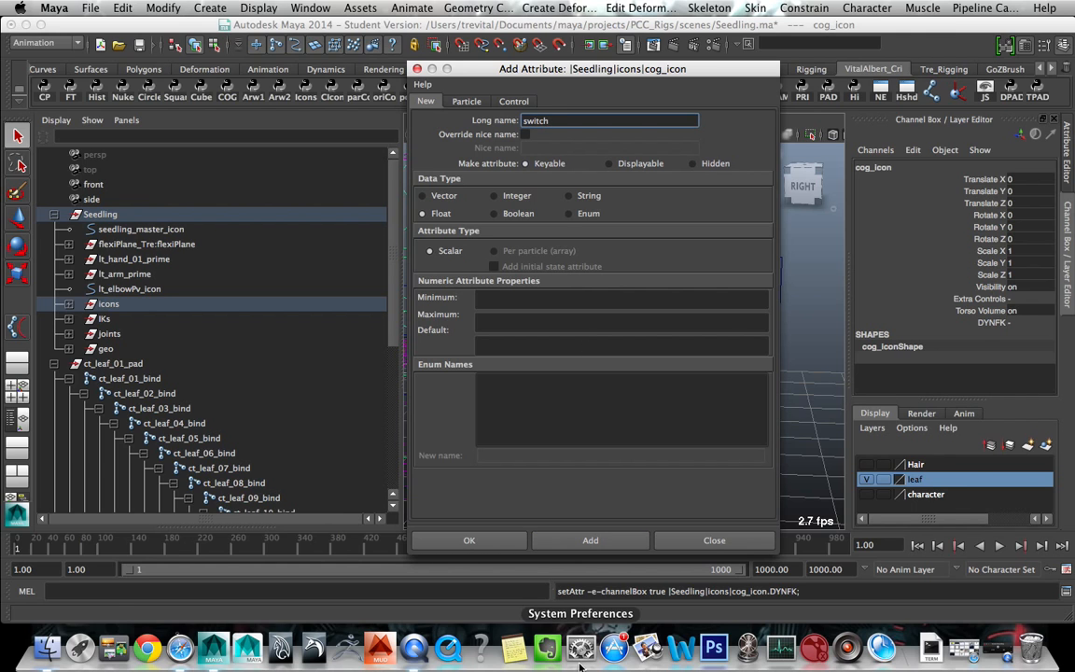
click(497, 299)
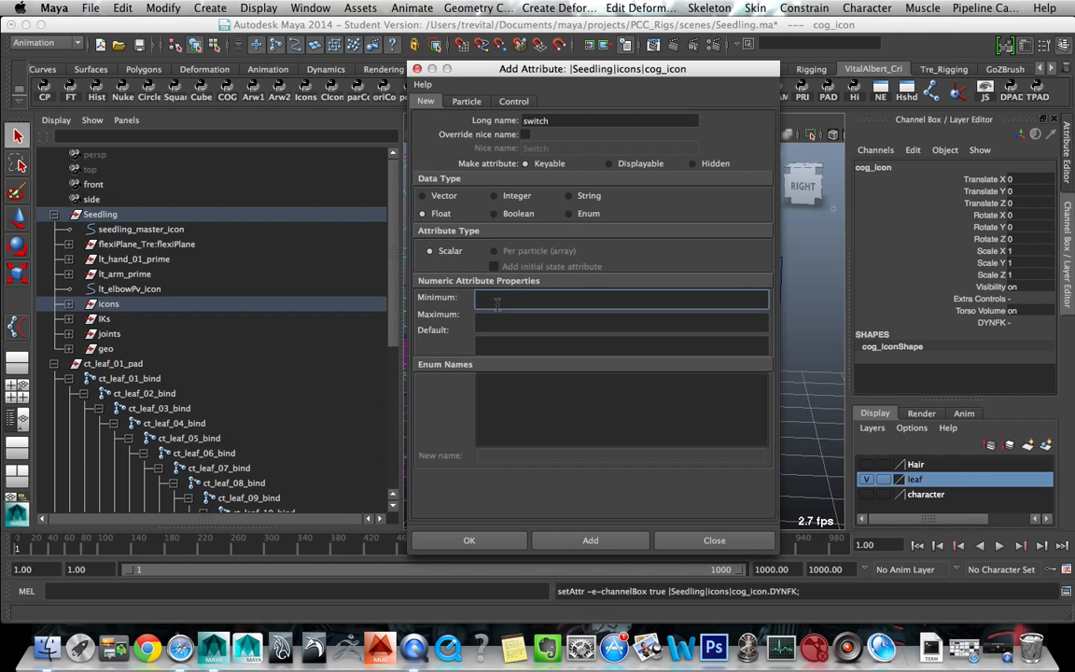
text(0)
key(Tab)
text(10)
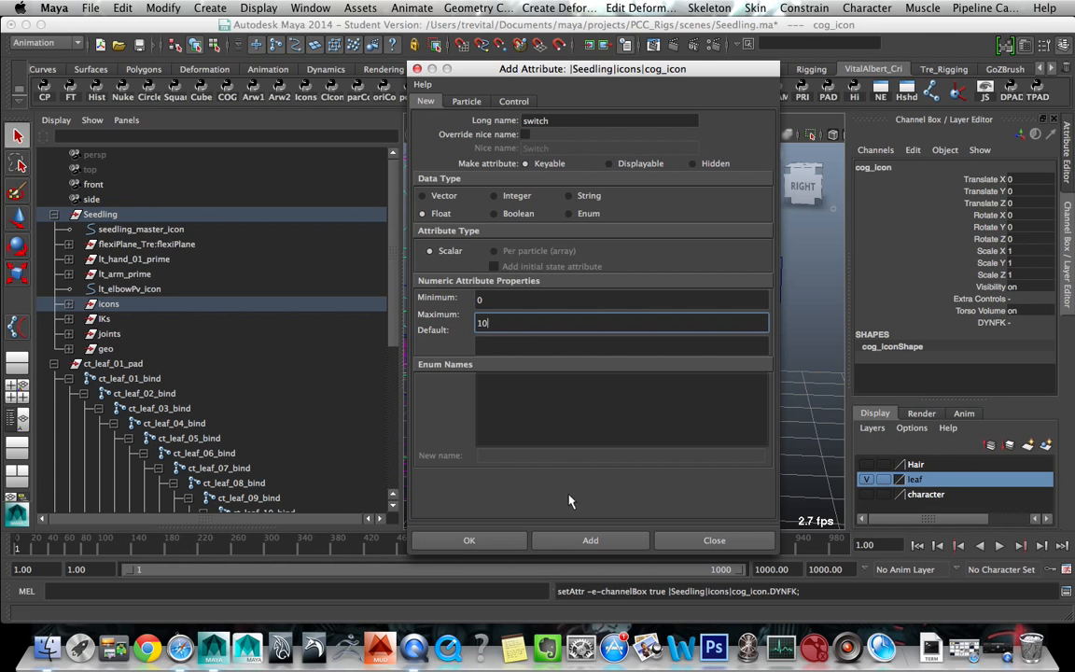
click(469, 539)
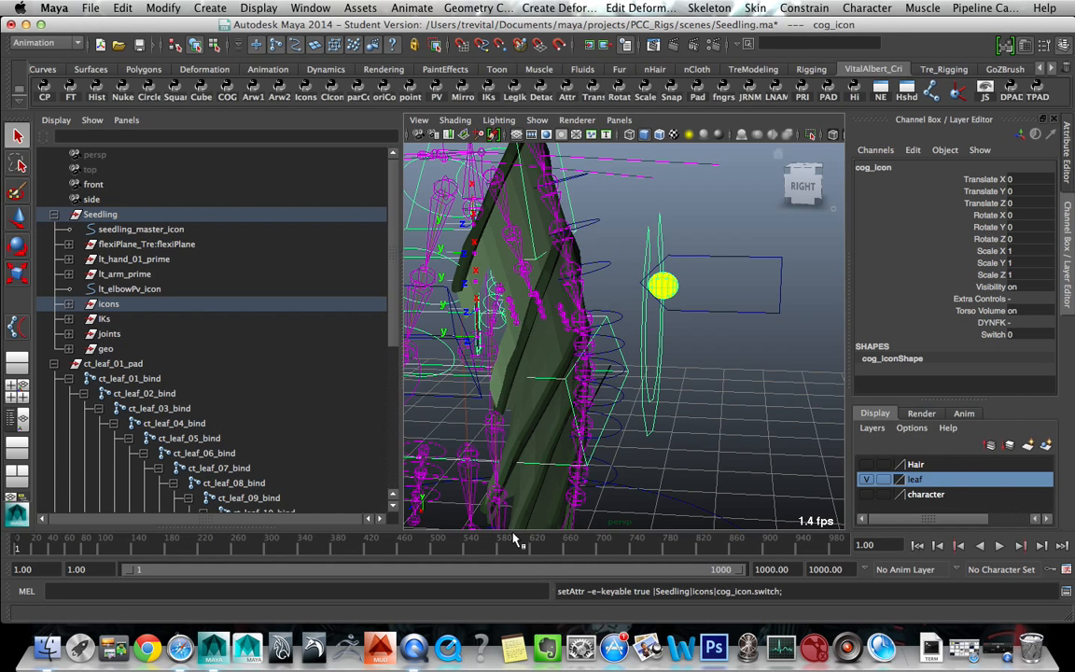
- Test cog_icon's Switch attribute by sliding it between 0 and 10, leave it at 0 and keep the control selected
click(867, 334)
middle_drag(588, 383, 465, 399)
scroll(466, 399, down, 4)
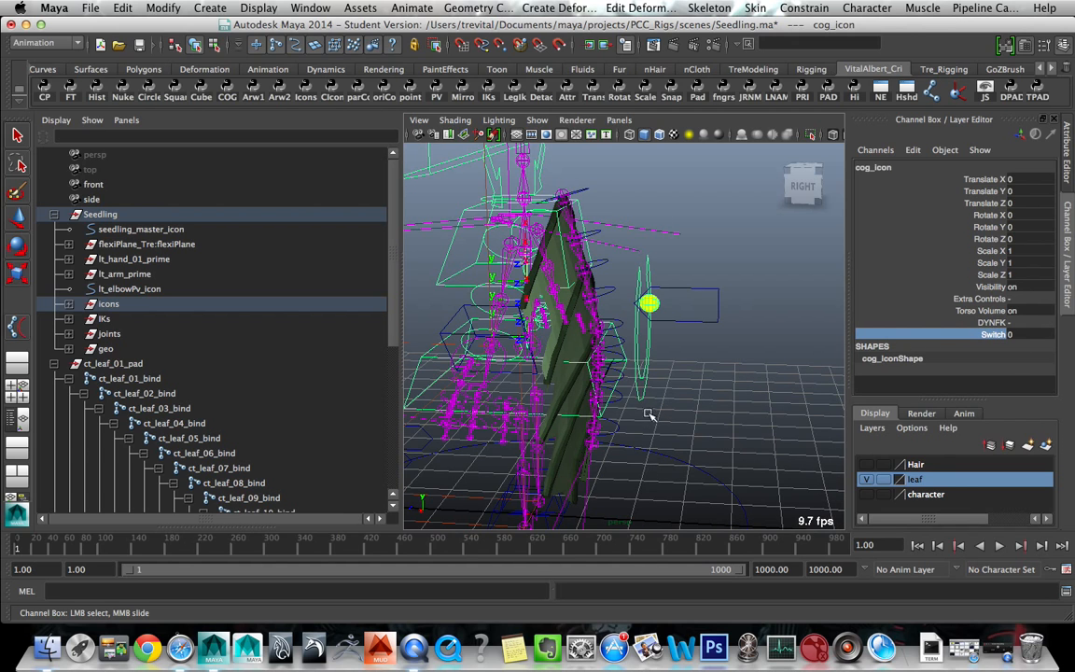
middle_drag(619, 424, 826, 431)
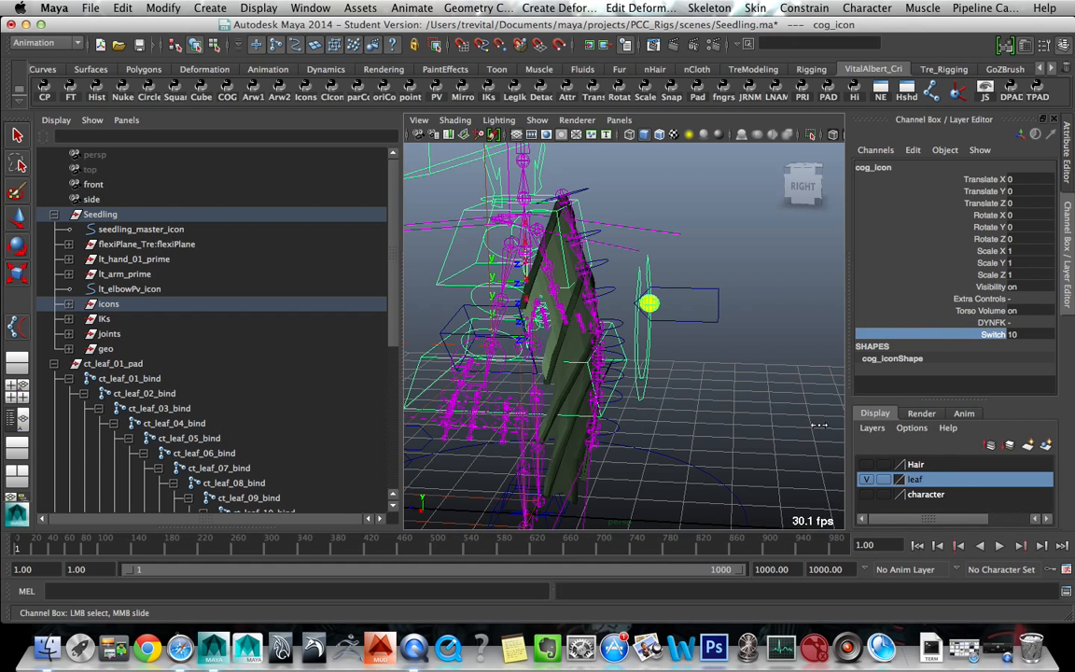
click(1001, 322)
click(991, 334)
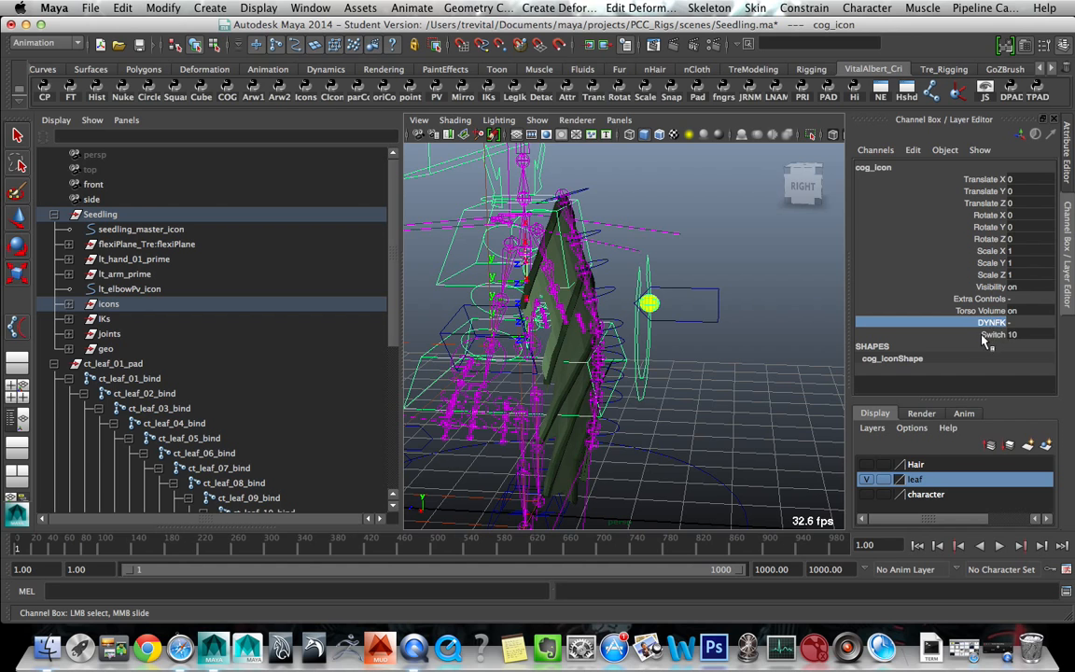
middle_drag(791, 360, 690, 362)
scroll(685, 356, up, 5)
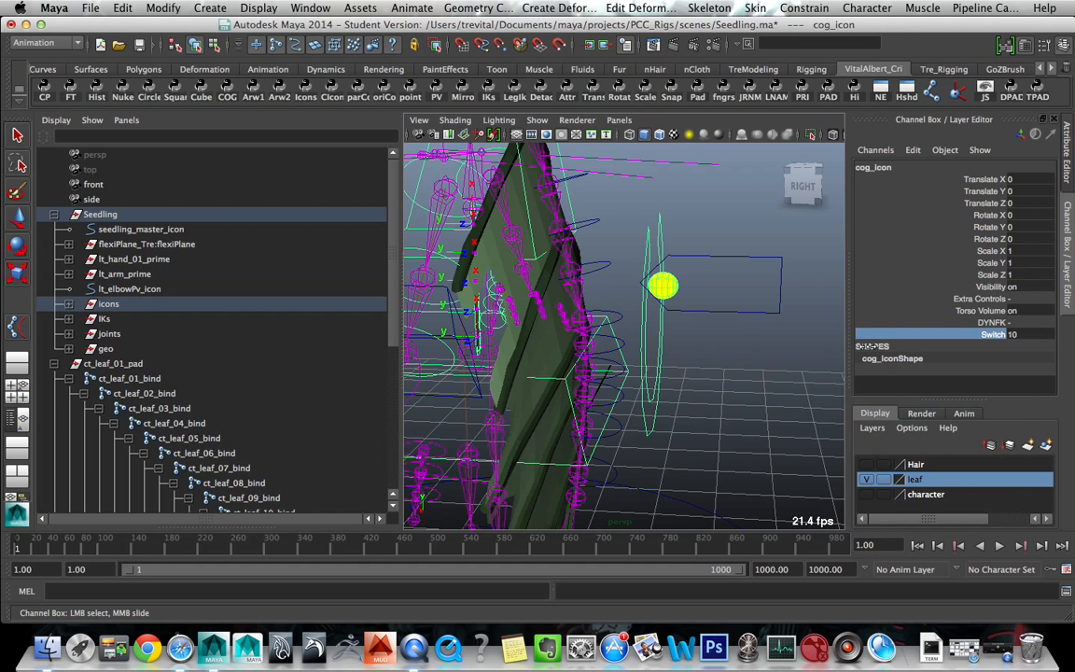
click(679, 354)
alt+drag(520, 336, 643, 357)
click(667, 384)
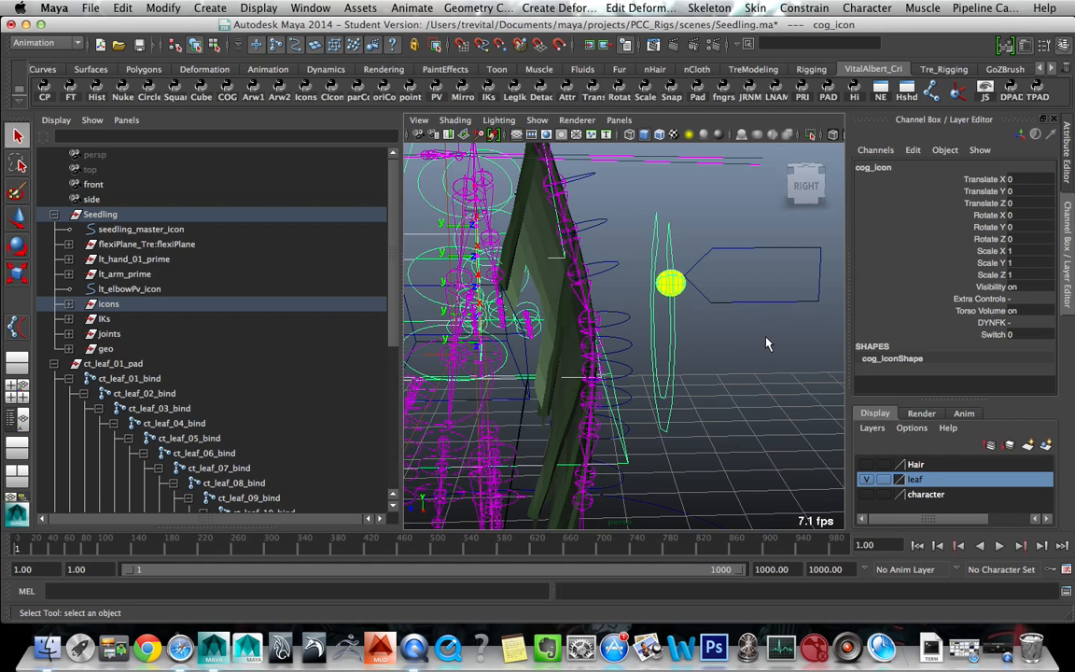
click(698, 370)
click(668, 372)
click(954, 265)
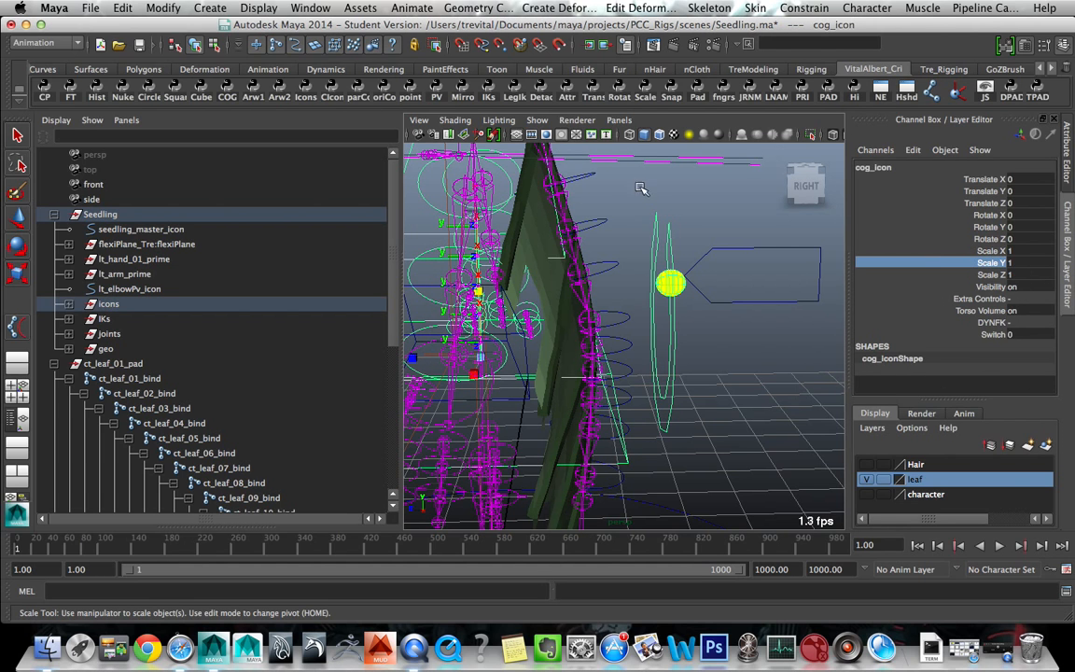
click(258, 8)
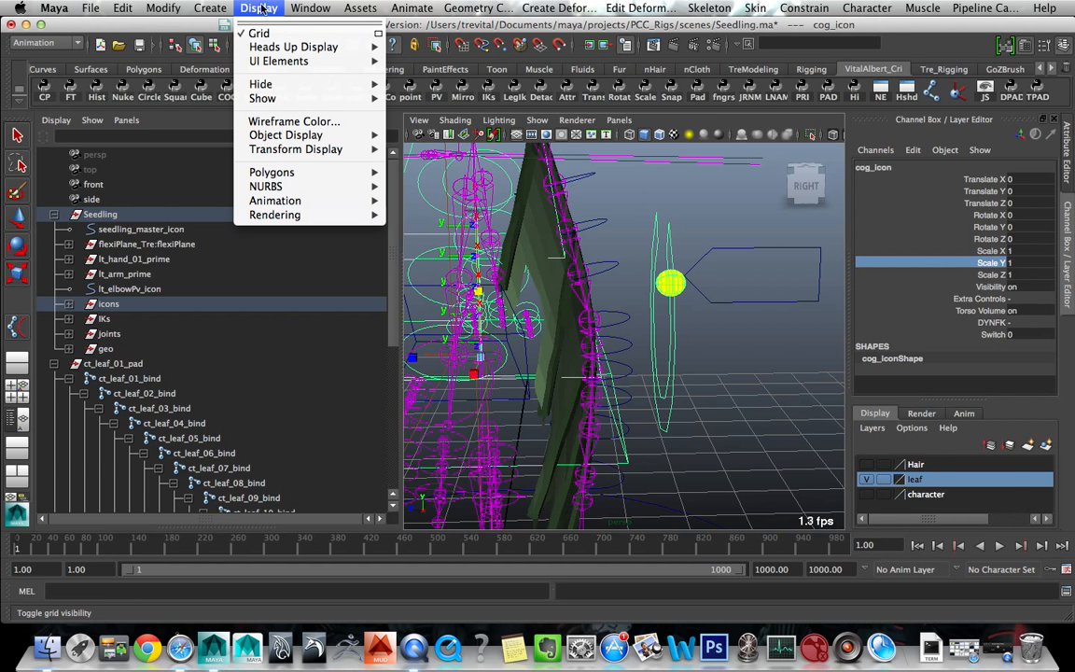
mouse_move(20, 9)
click(687, 427)
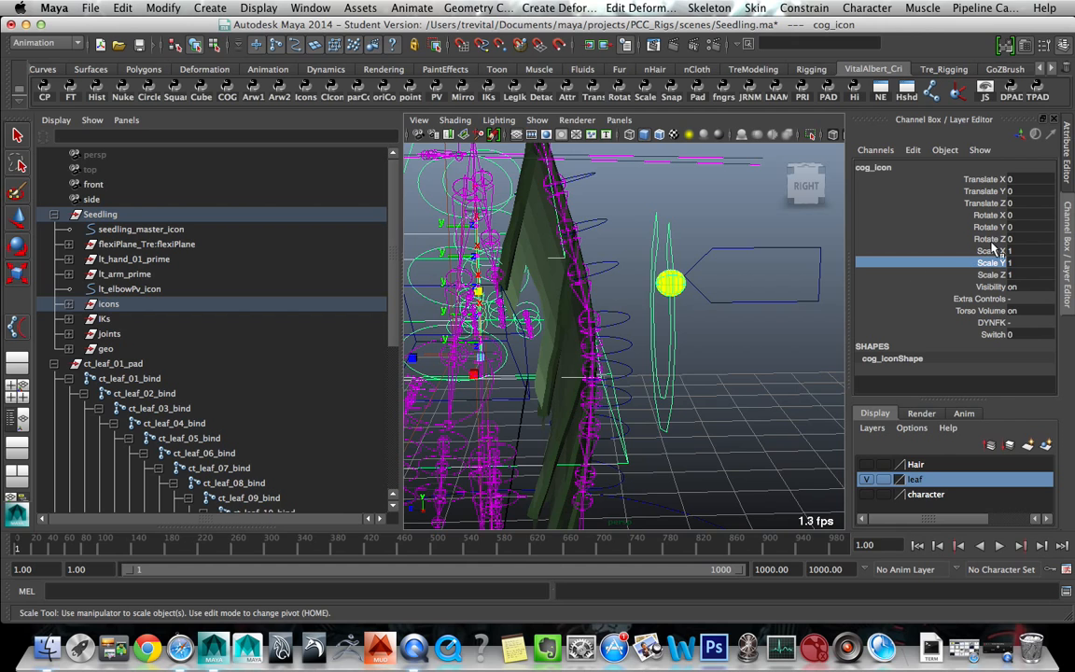
- Set up a driven key with cog_icon as the driver and its Switch attribute as the driving channel
click(913, 151)
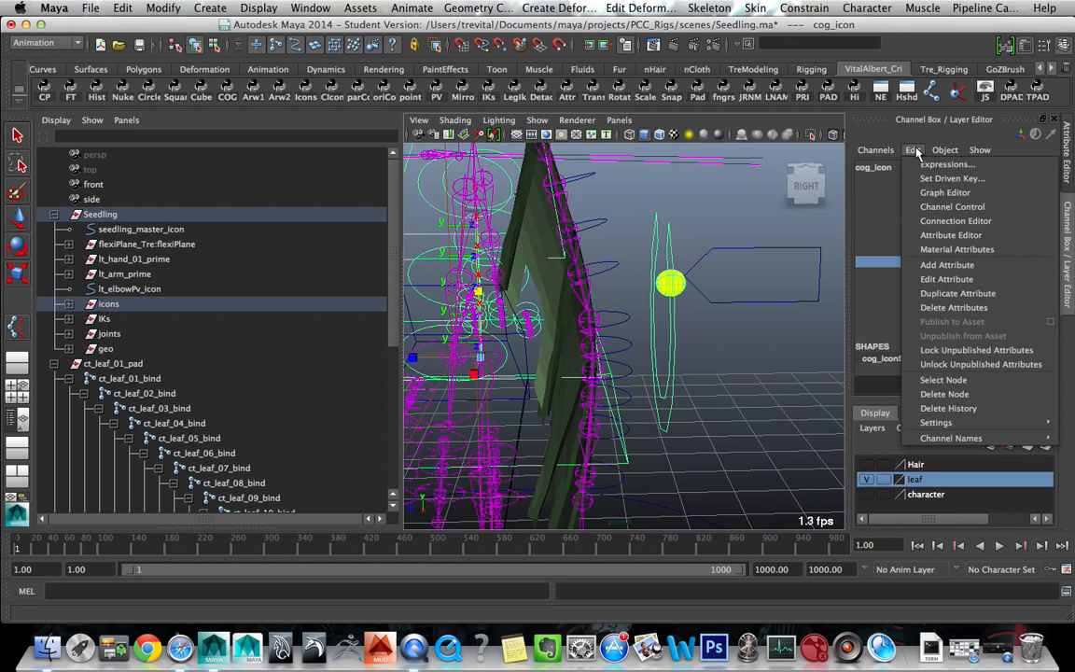
click(951, 178)
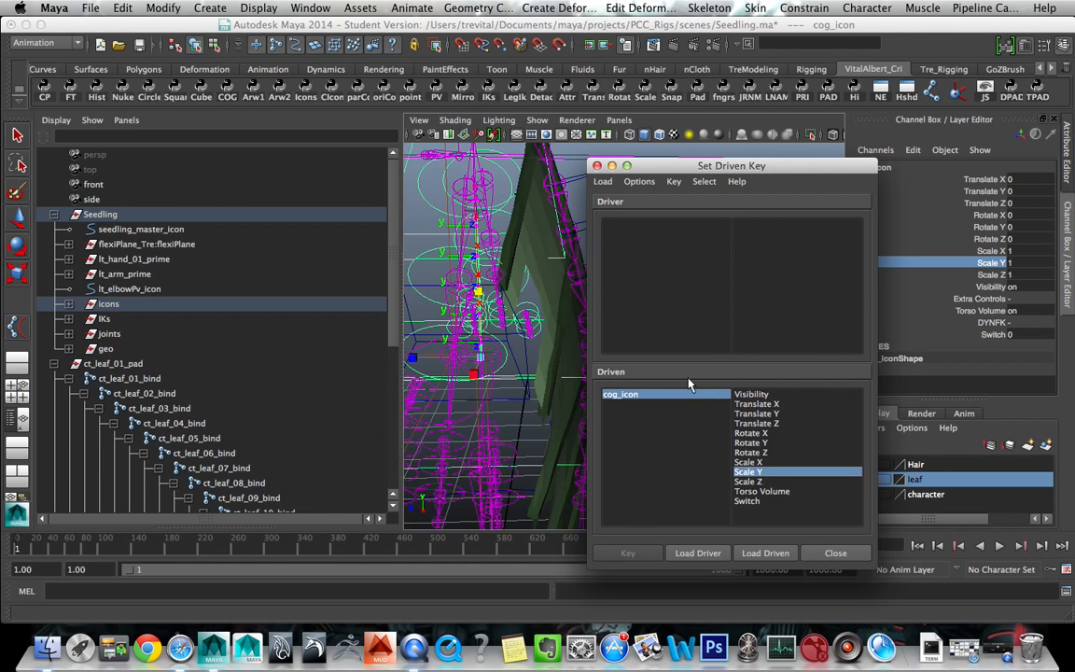
click(696, 552)
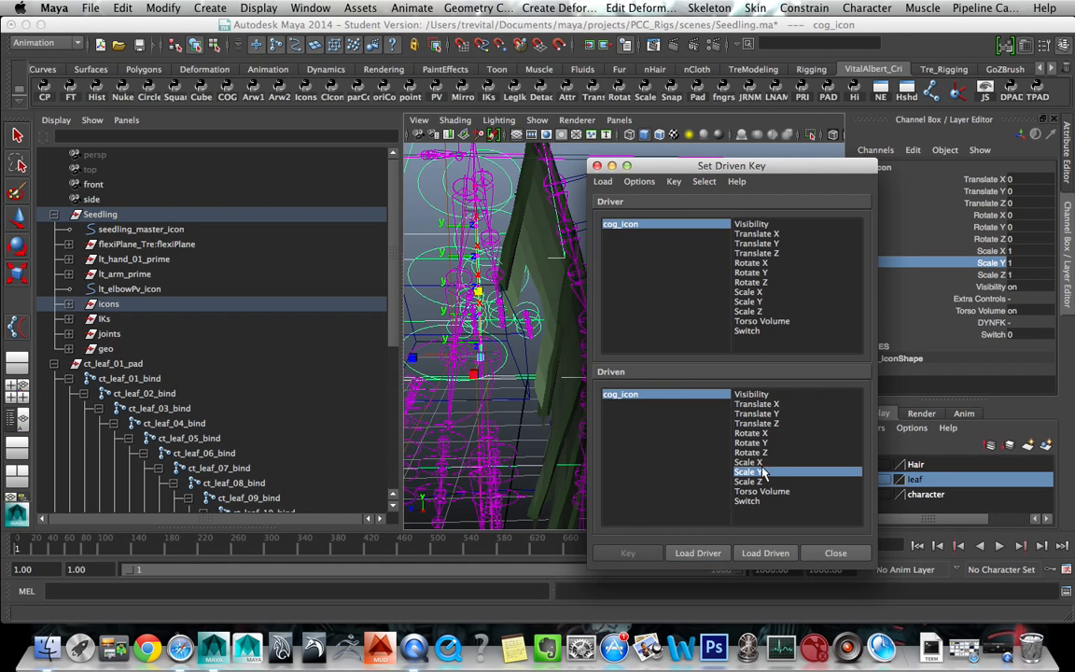
click(766, 331)
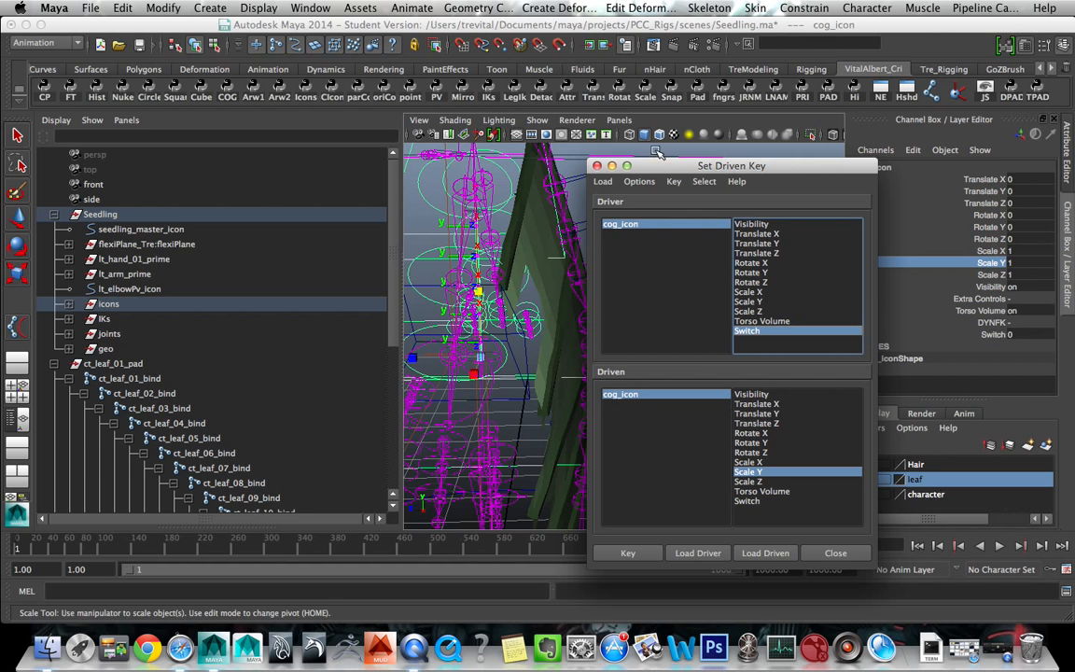
drag(747, 165, 840, 168)
- Load the orient constraints of ct_leaf_01_bind through ct_leaf_10_bind as driven objects and inspect the first four's attributes
scroll(233, 304, down, 5)
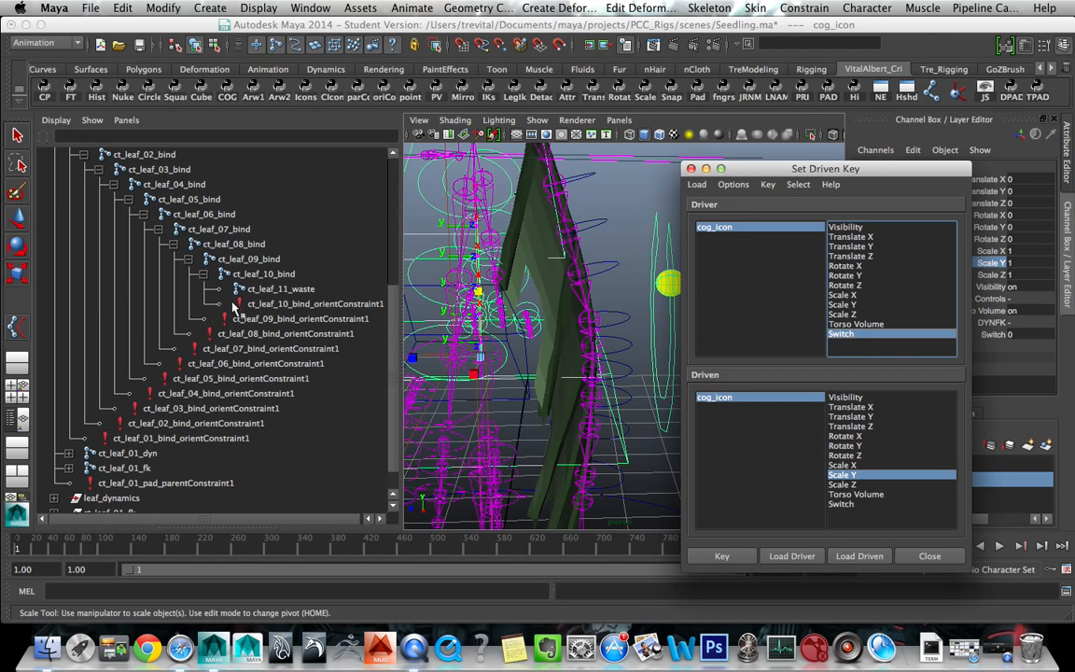
click(223, 438)
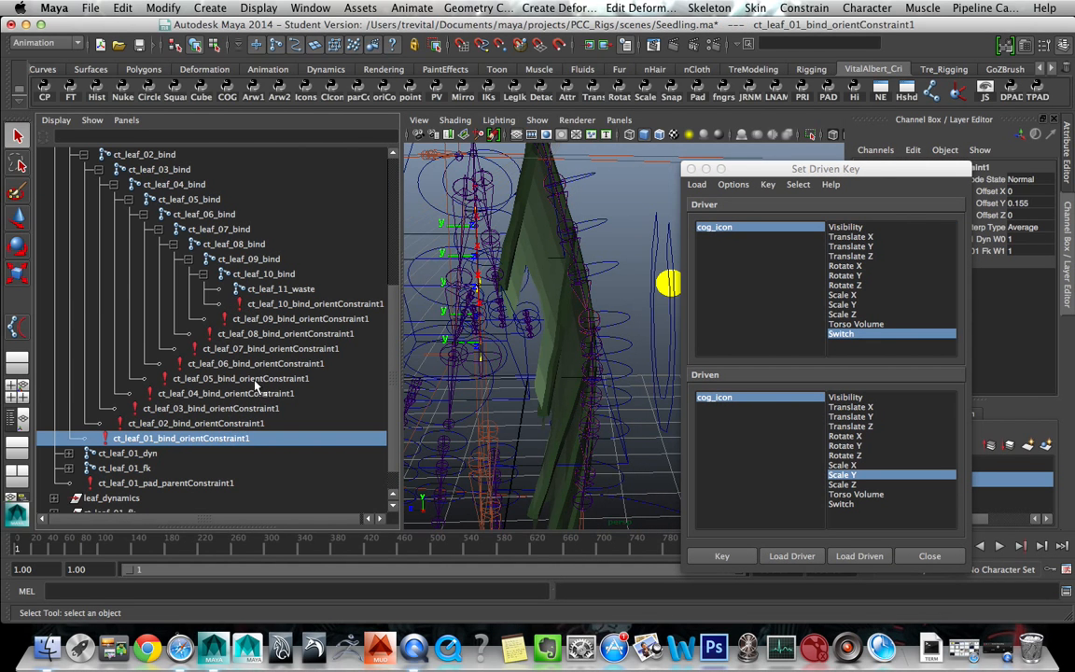
shift+click(294, 305)
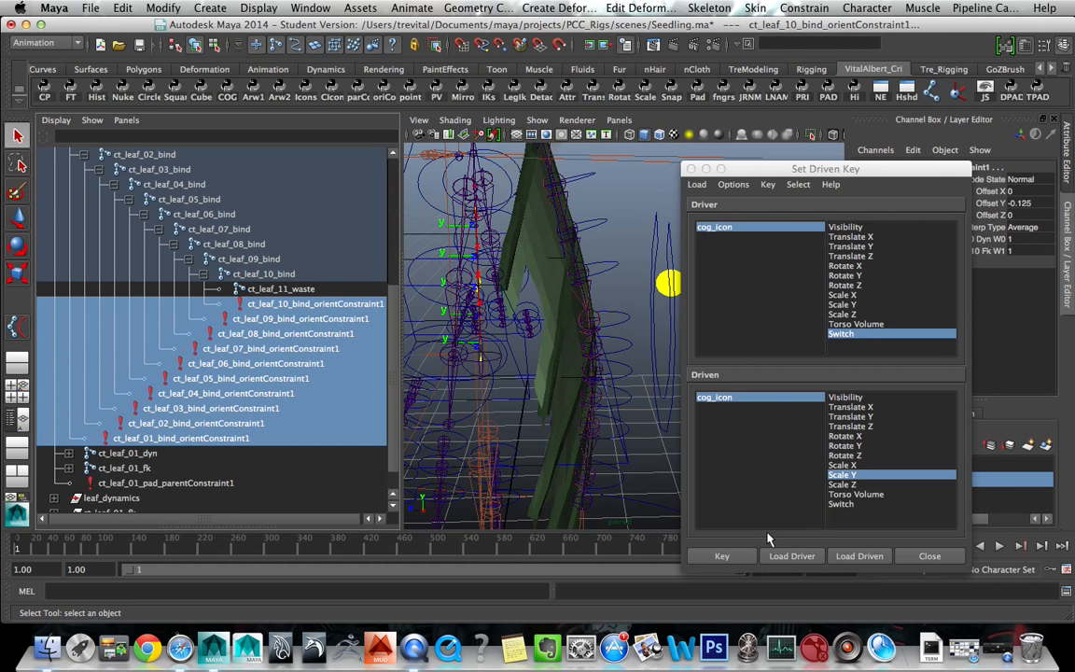
click(859, 555)
click(732, 397)
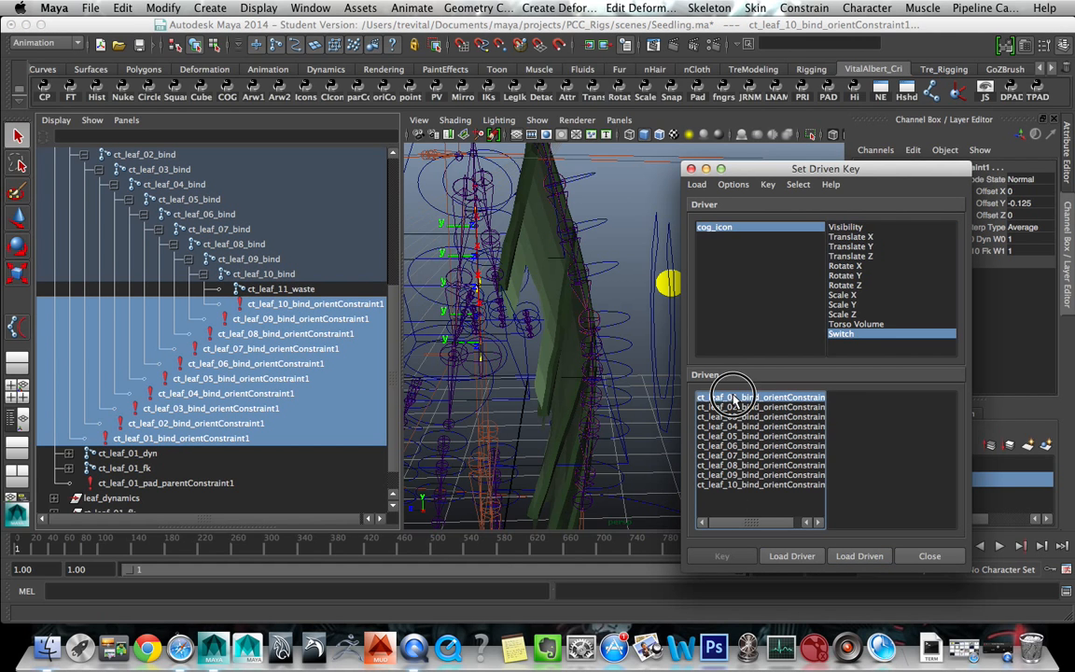
key(Down)
key(Down)
key(Down)
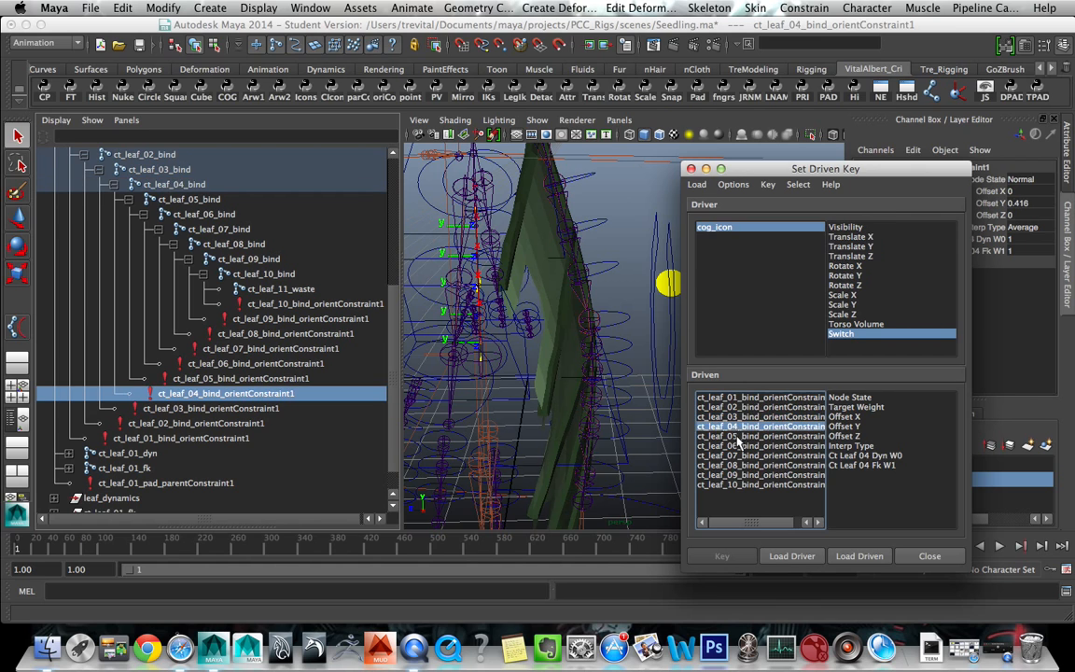
- Compare the driven attributes listed for all ten leaf orient constraints selected together with those of a single constraint
drag(737, 440, 743, 396)
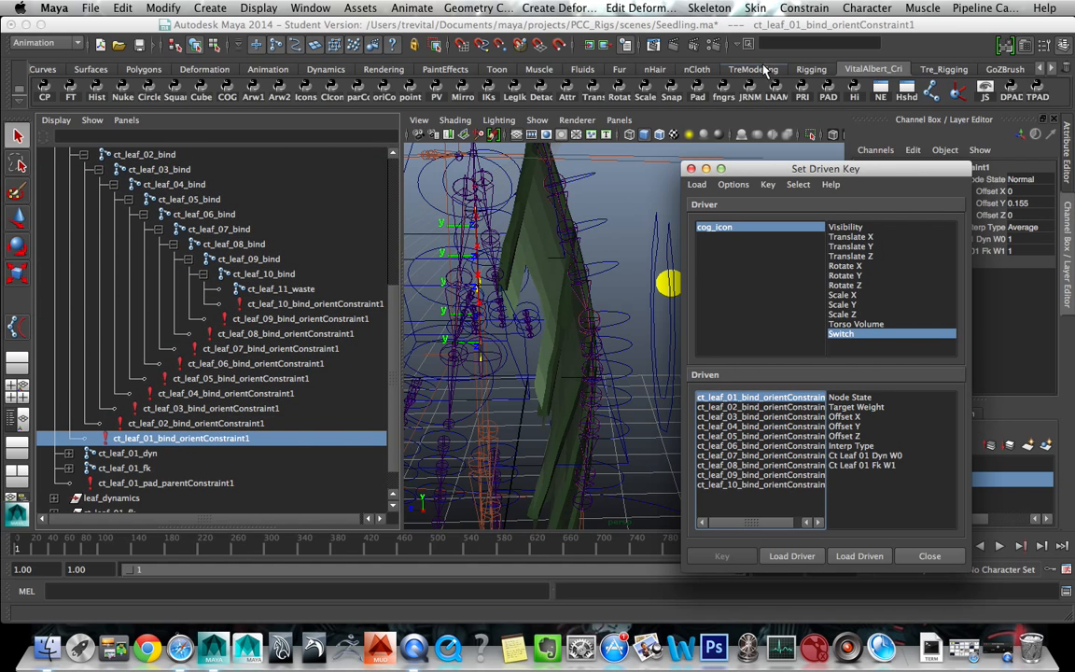
drag(763, 170, 656, 137)
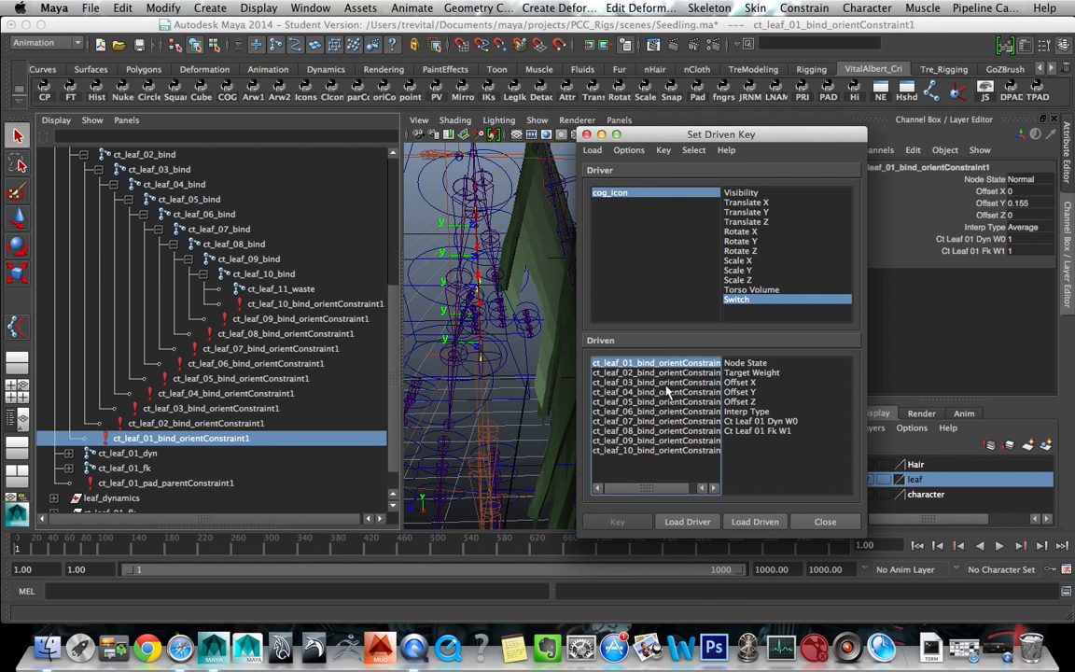
shift+click(664, 450)
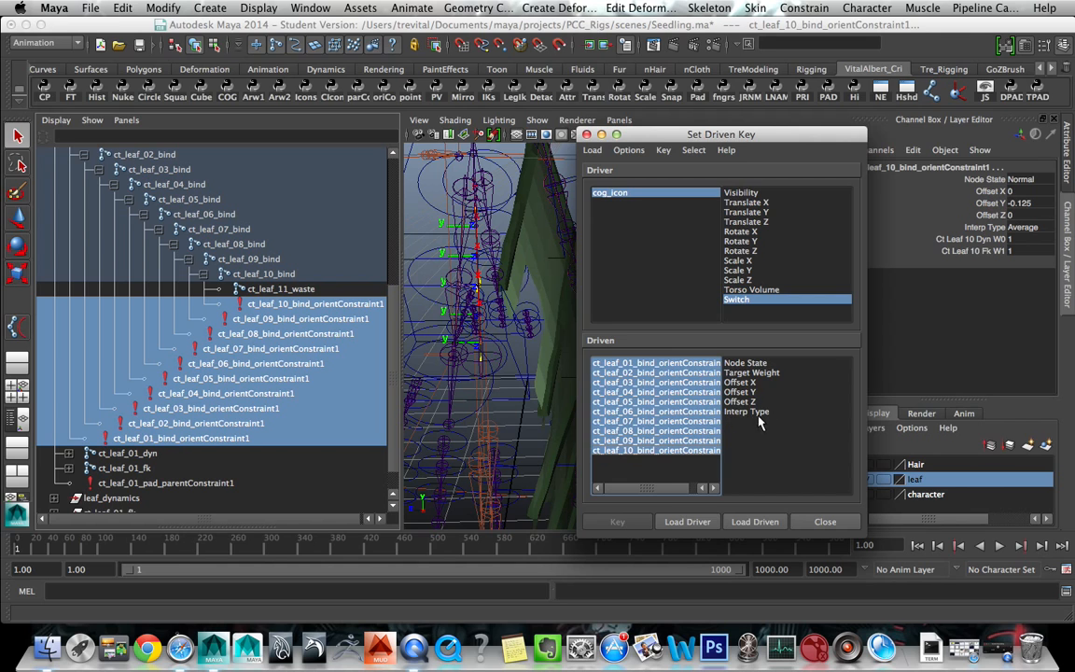
click(625, 421)
click(695, 450)
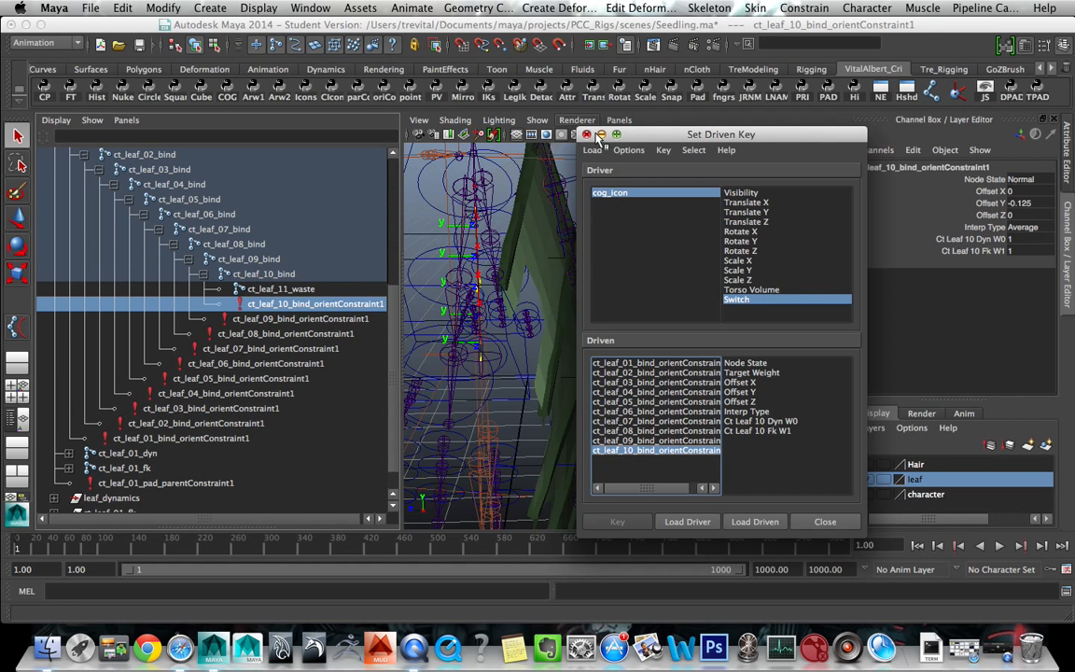
drag(606, 133, 651, 118)
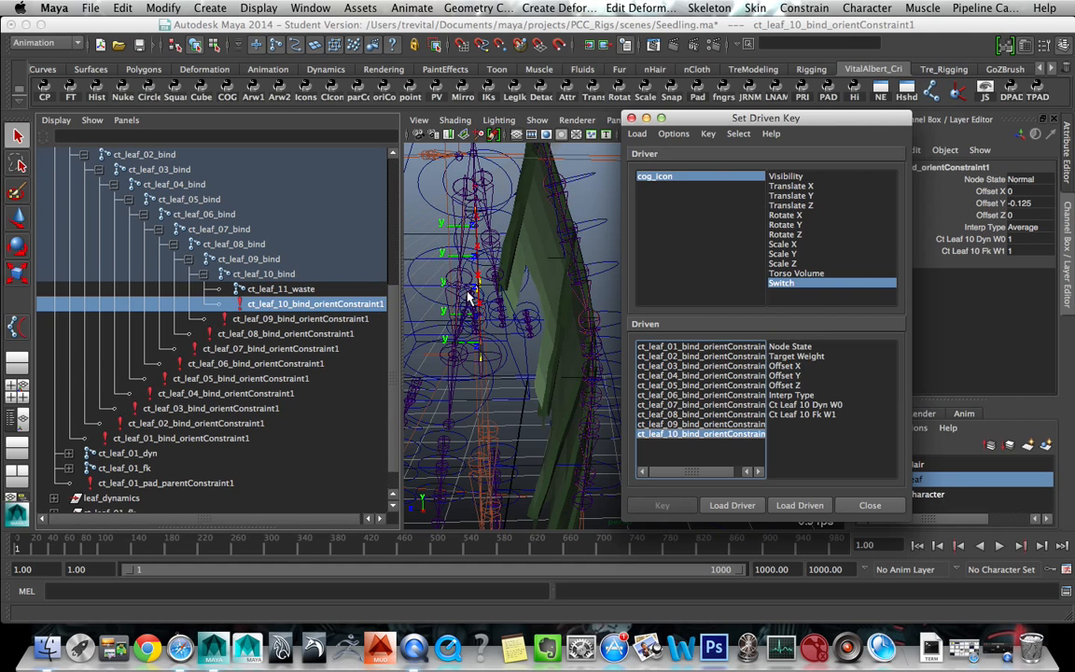
- Examine the Dyn W0 and Fk W1 weight attributes of each driven orient constraint from ct_leaf_01_bind to ct_leaf_10_bind
click(650, 347)
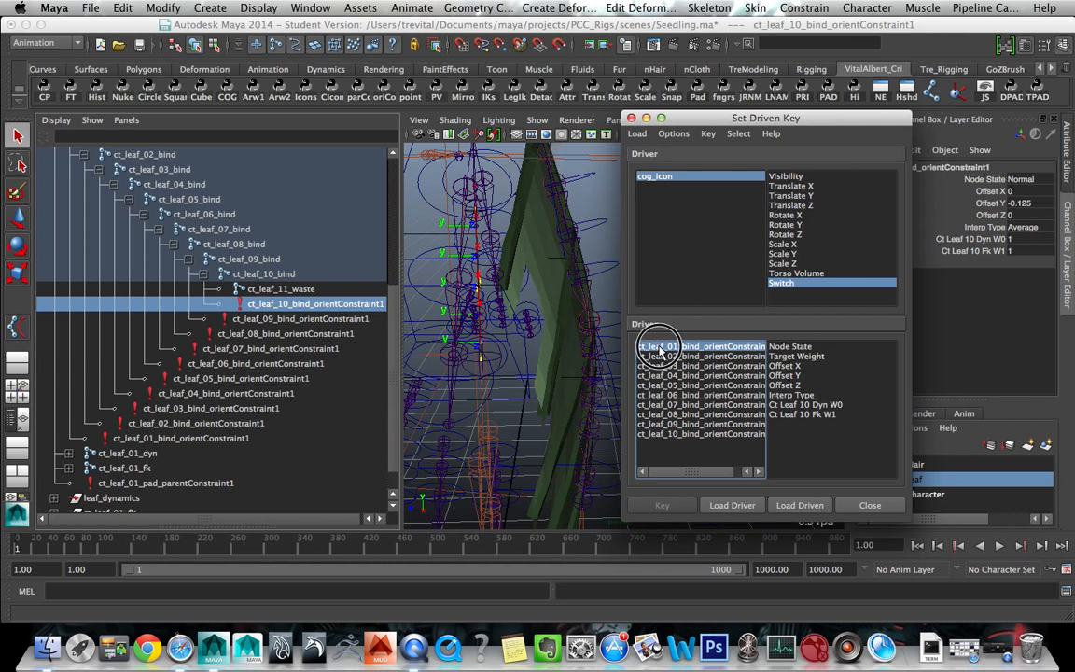
click(667, 356)
click(675, 366)
click(677, 346)
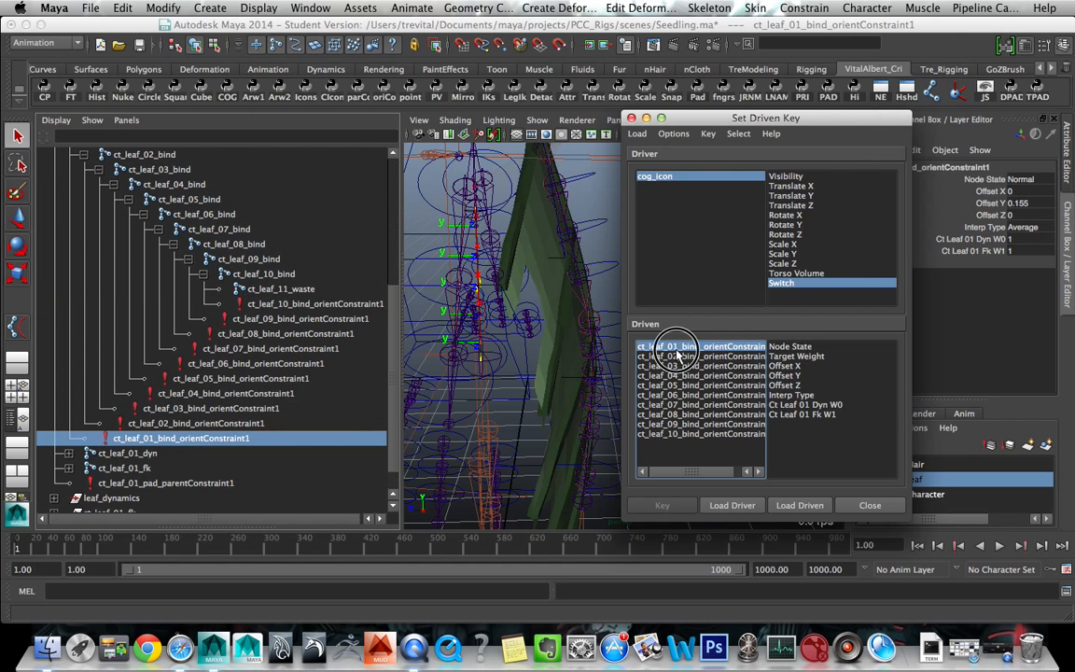
click(677, 357)
click(679, 366)
click(683, 375)
click(686, 385)
click(691, 395)
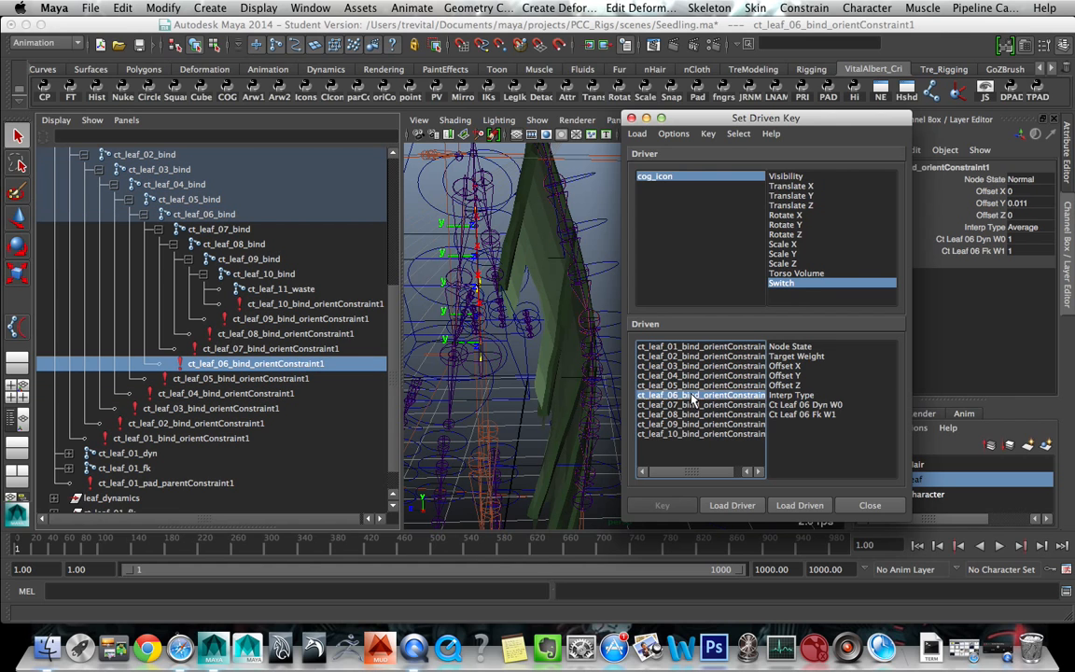
click(692, 404)
click(693, 413)
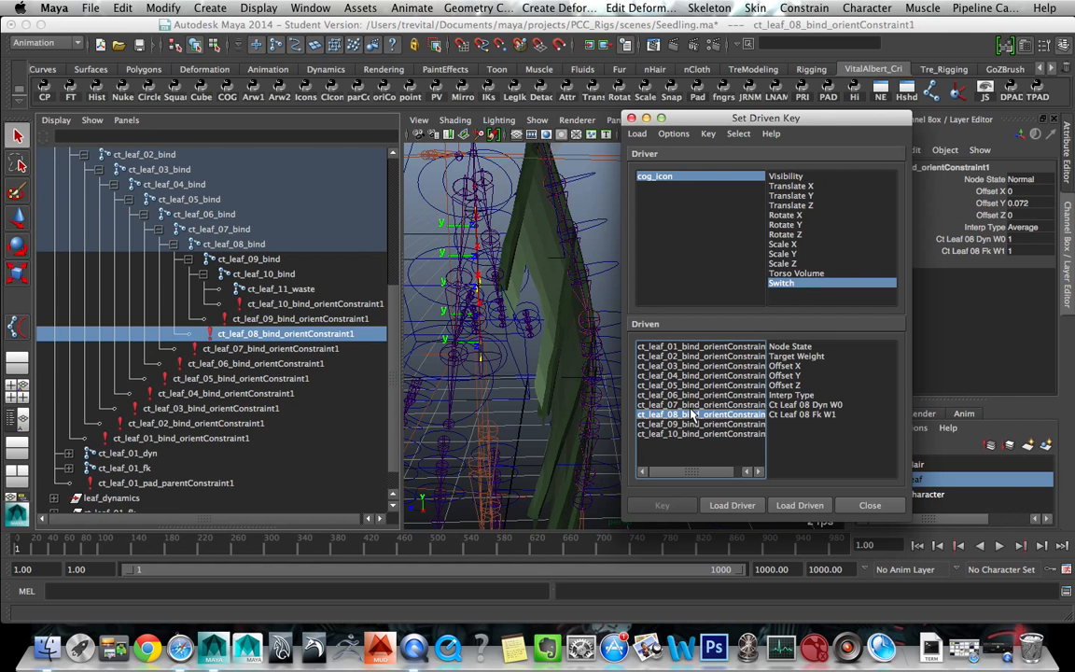
click(695, 424)
click(698, 434)
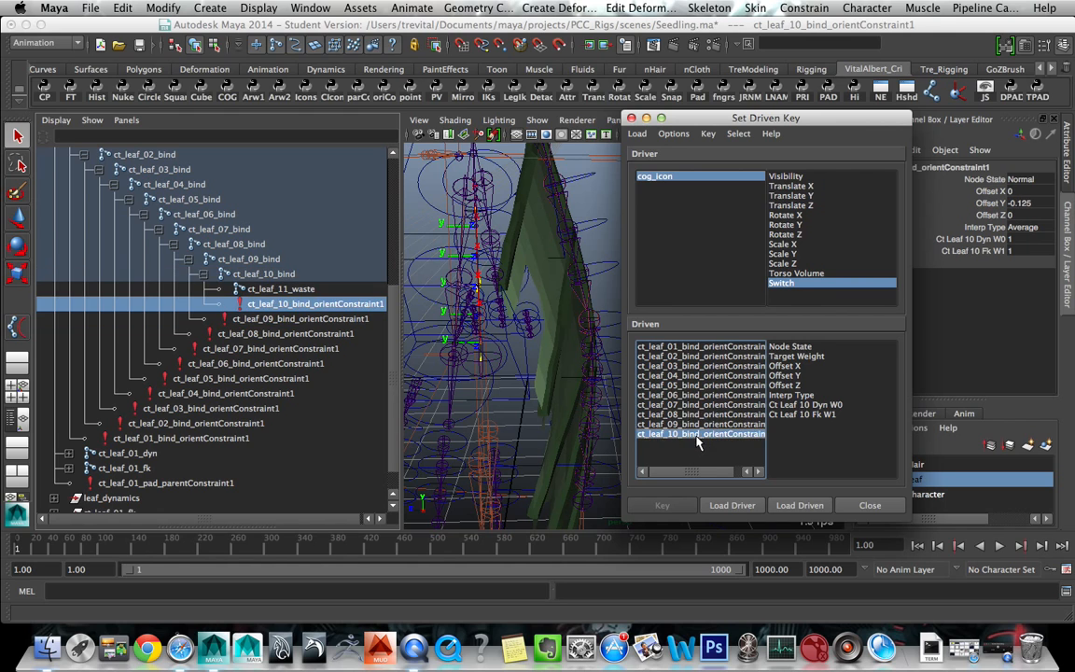
- Review the driven constraints' weight channels again from leaf 01 down to leaf 10 and back up to leaf 01
click(714, 346)
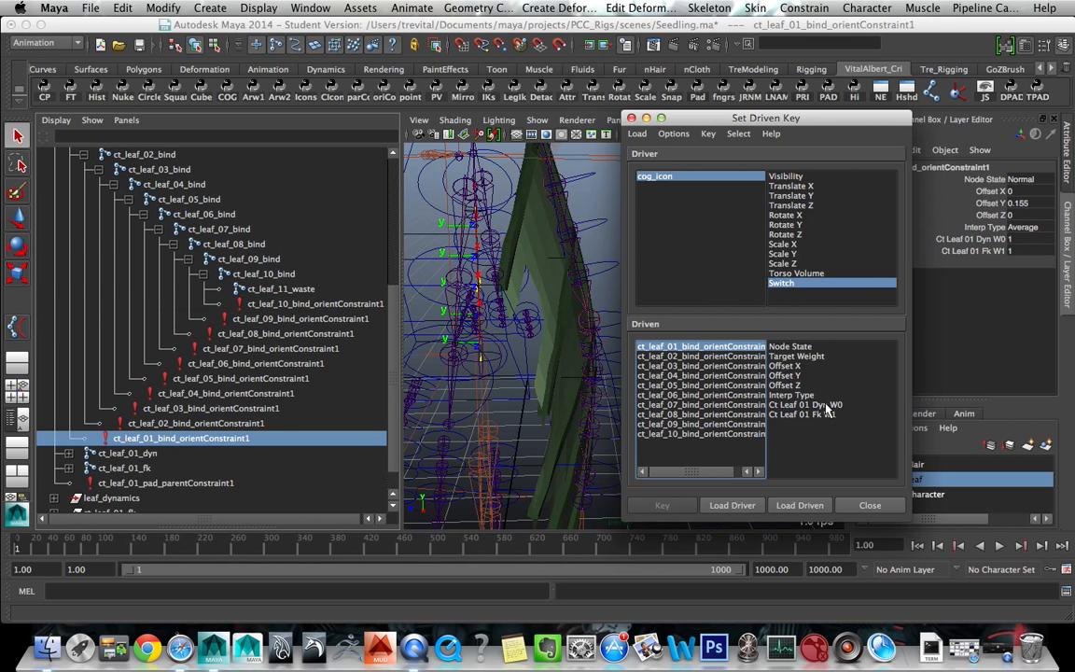
click(746, 356)
click(746, 366)
click(746, 375)
click(747, 385)
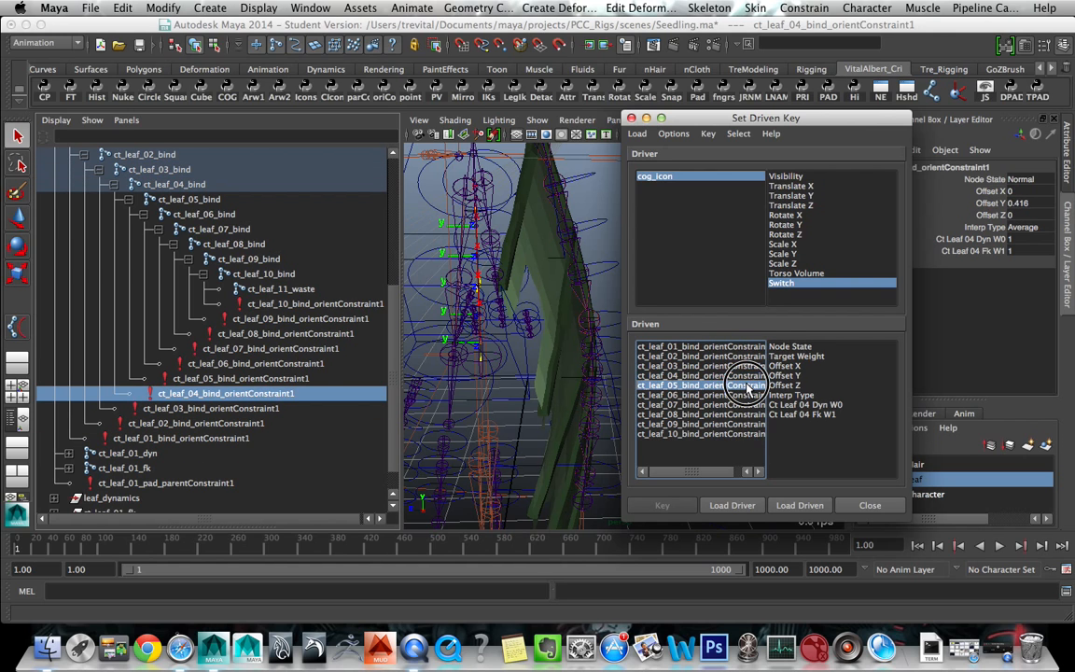
click(746, 395)
click(749, 404)
click(752, 414)
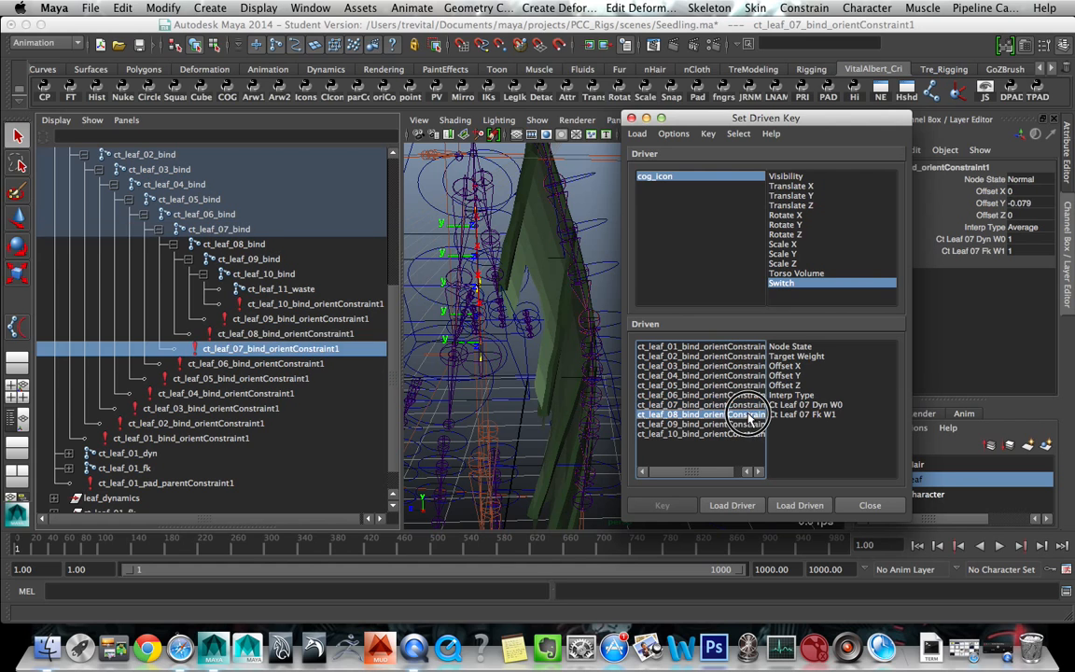
click(749, 424)
click(750, 434)
click(749, 424)
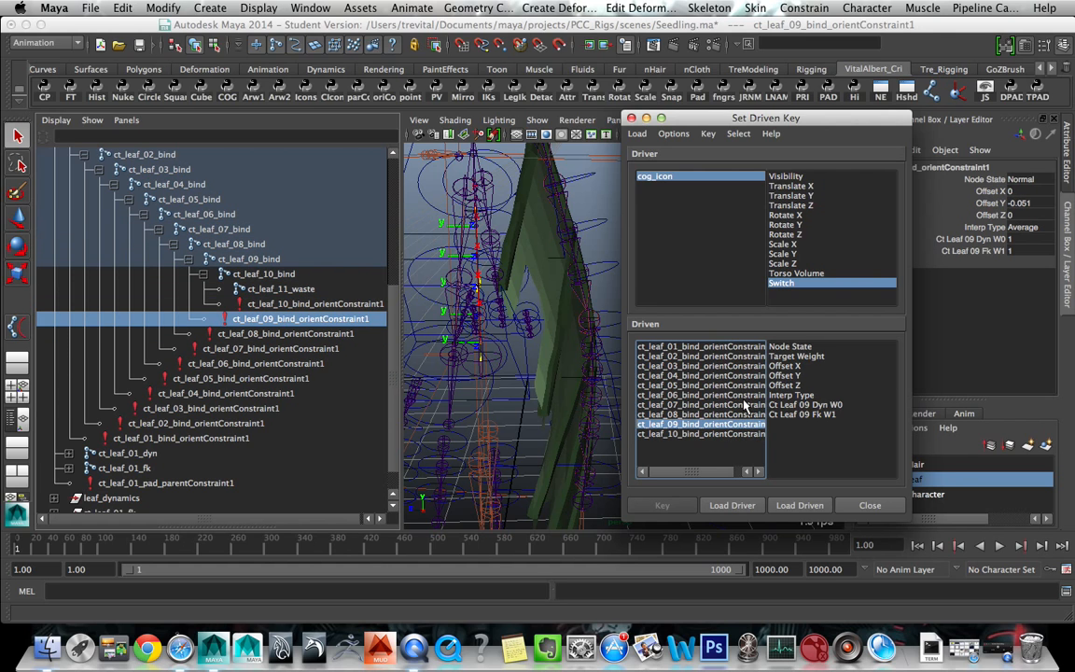
click(746, 415)
click(748, 404)
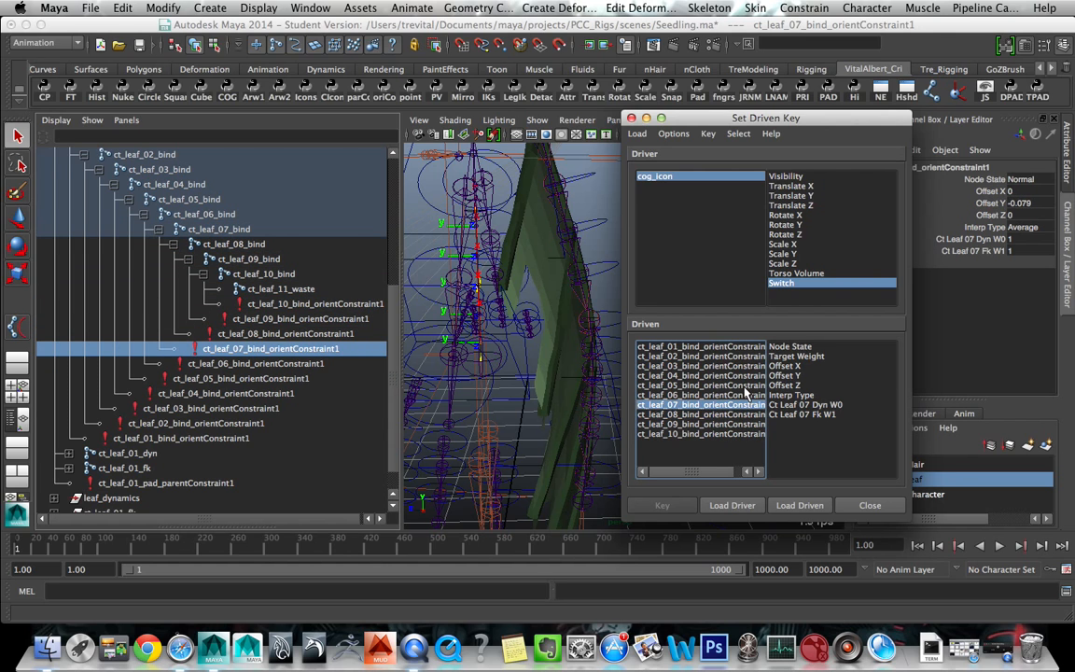
click(746, 394)
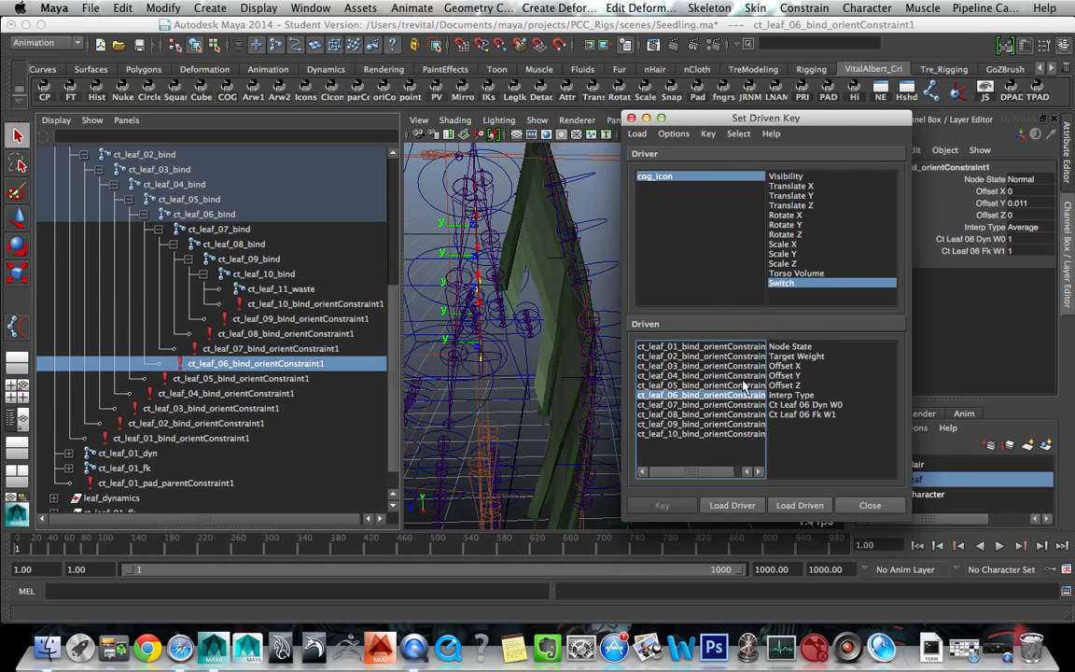
click(744, 384)
click(743, 375)
click(740, 365)
click(738, 356)
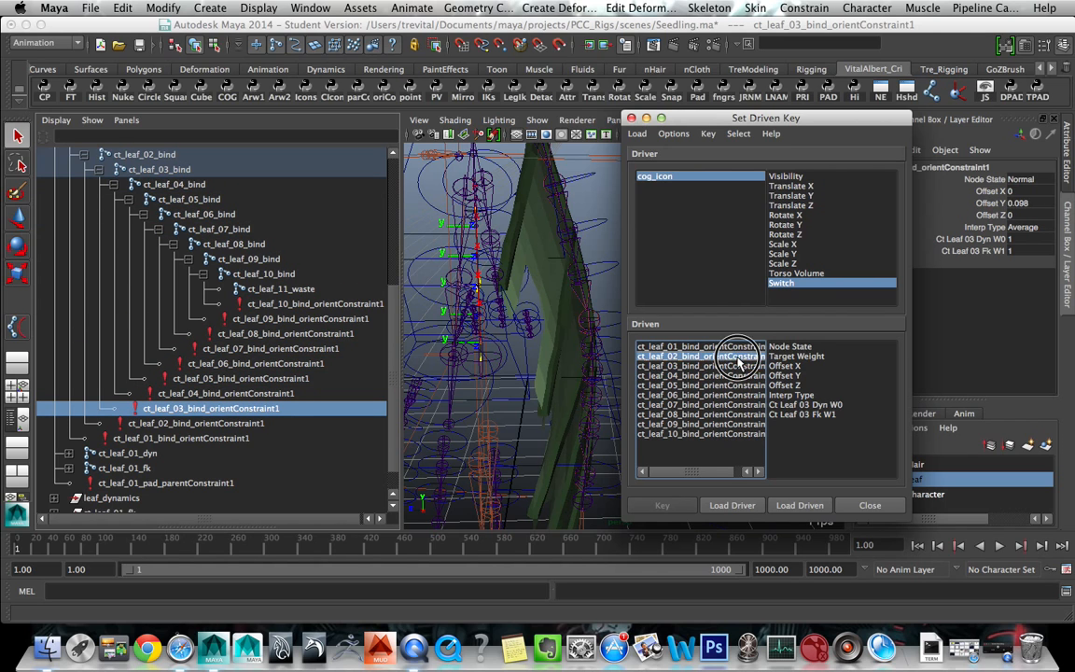
click(737, 347)
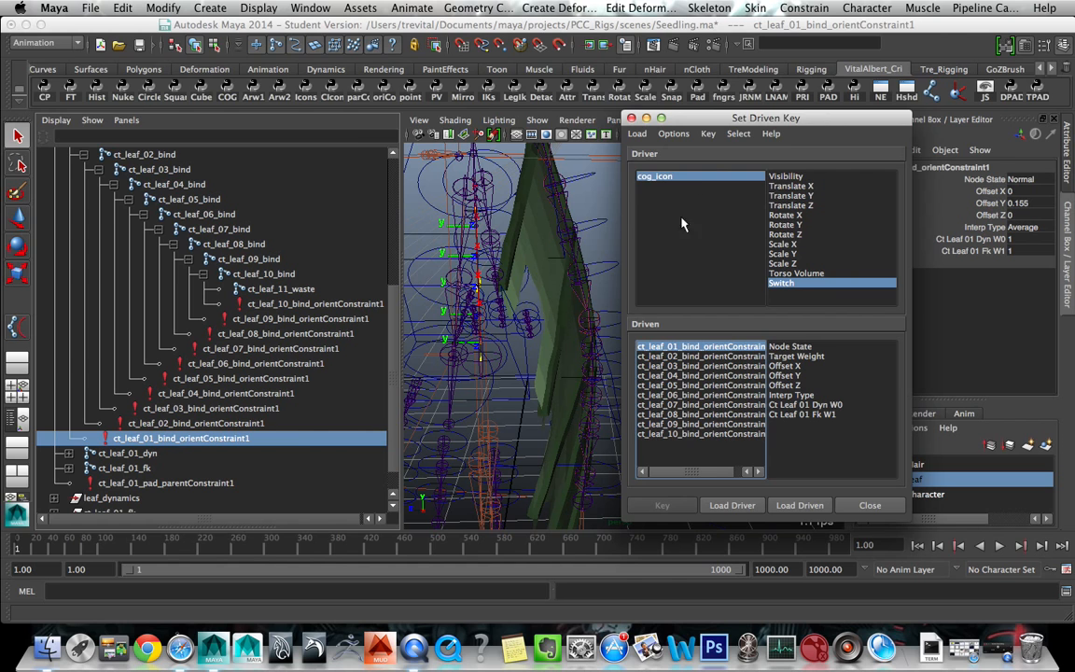
- Uncover the channel values beside the Set Driven Key window and choose cog_icon's Switch as the driving channel again
click(653, 175)
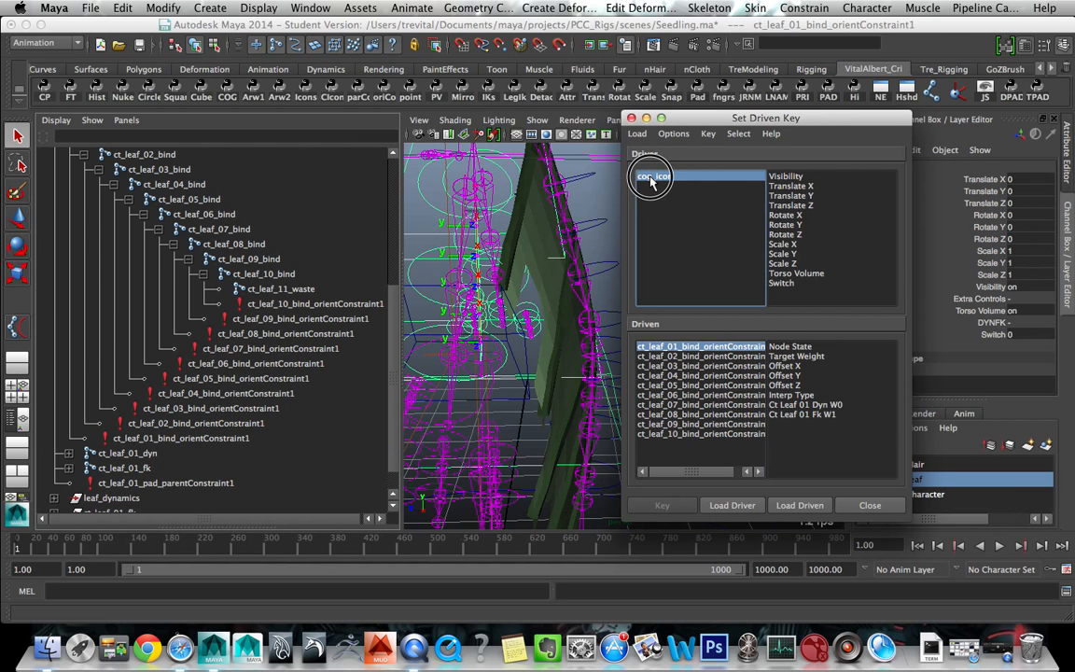
click(666, 347)
click(664, 356)
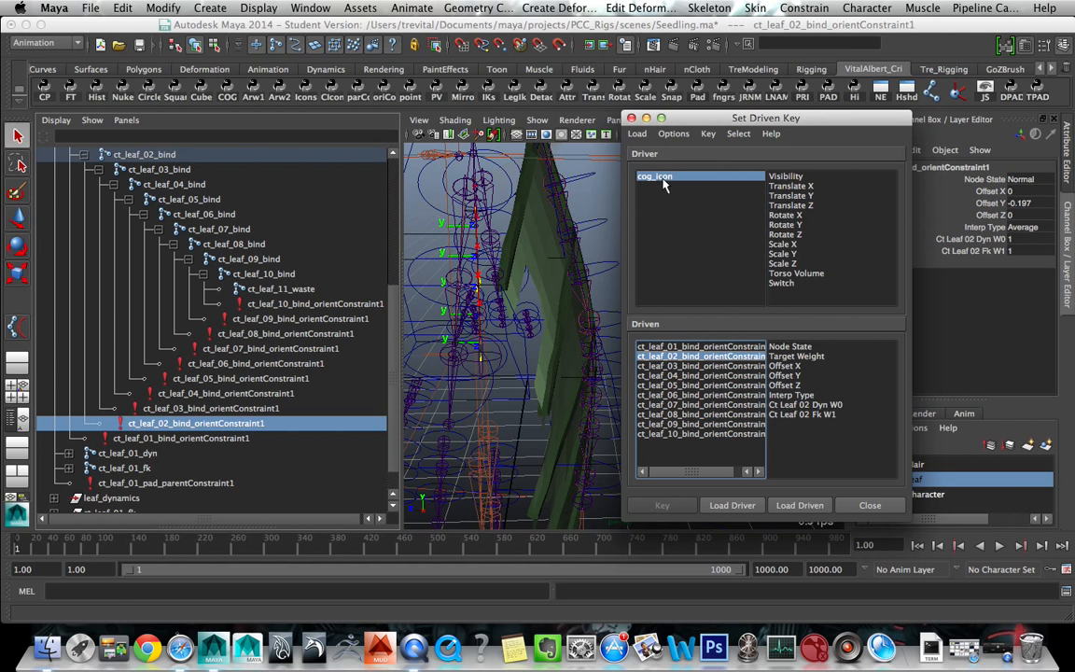
drag(672, 118, 532, 133)
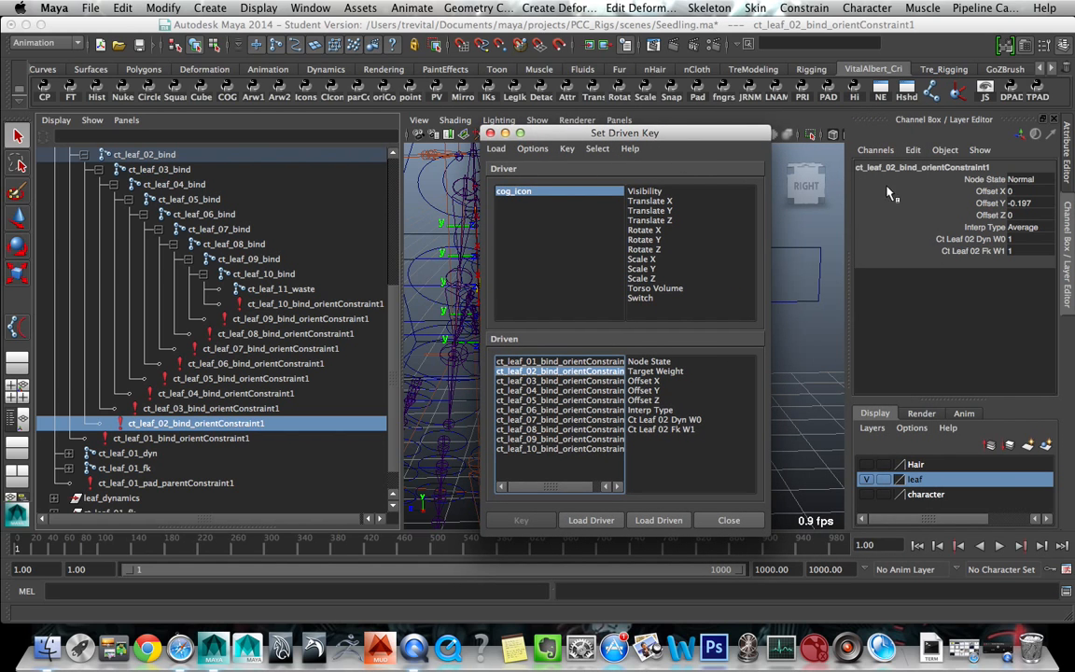
click(532, 191)
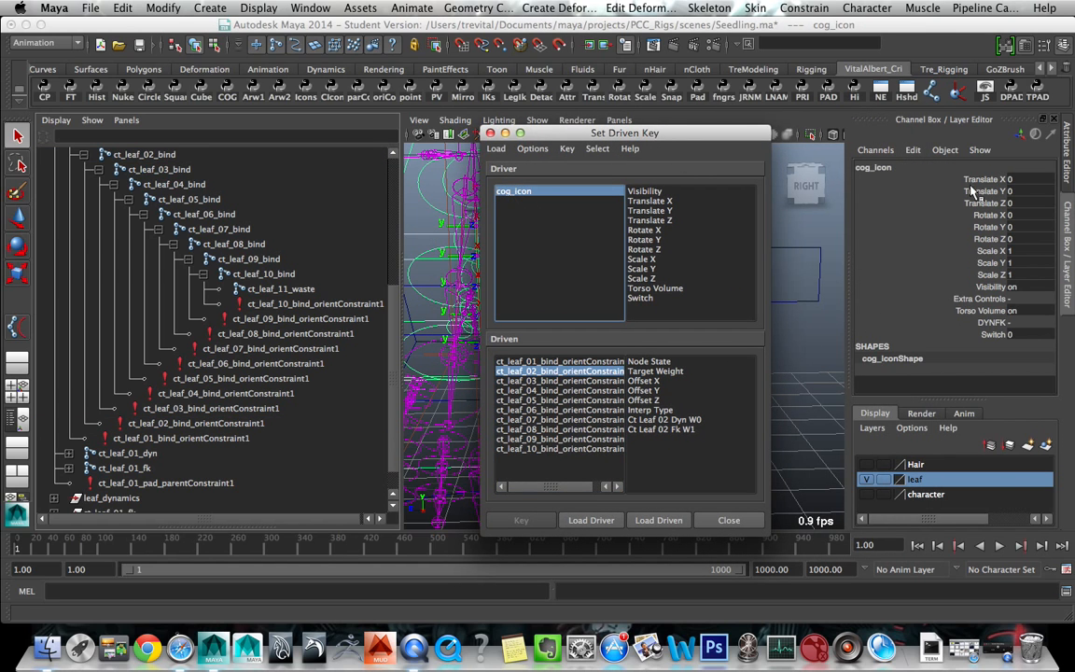
click(645, 297)
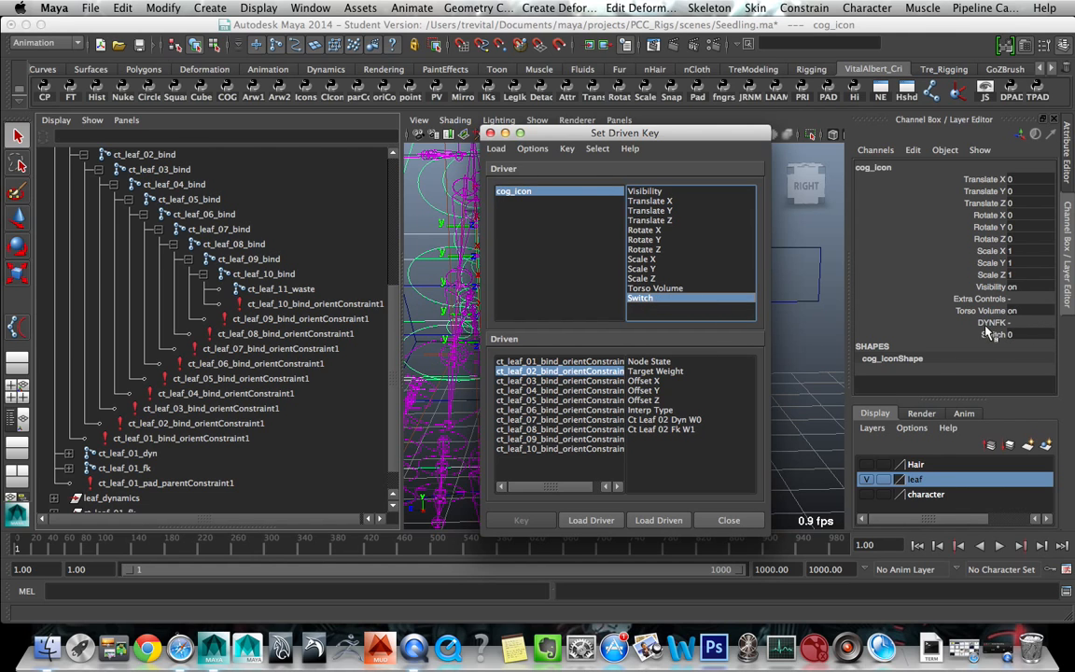
- Set Ct Leaf 01 Fk W1 to 0 and key both Dyn W0 and Fk W1 of ct_leaf_01_bind_orientConstraint1 against Switch
click(560, 361)
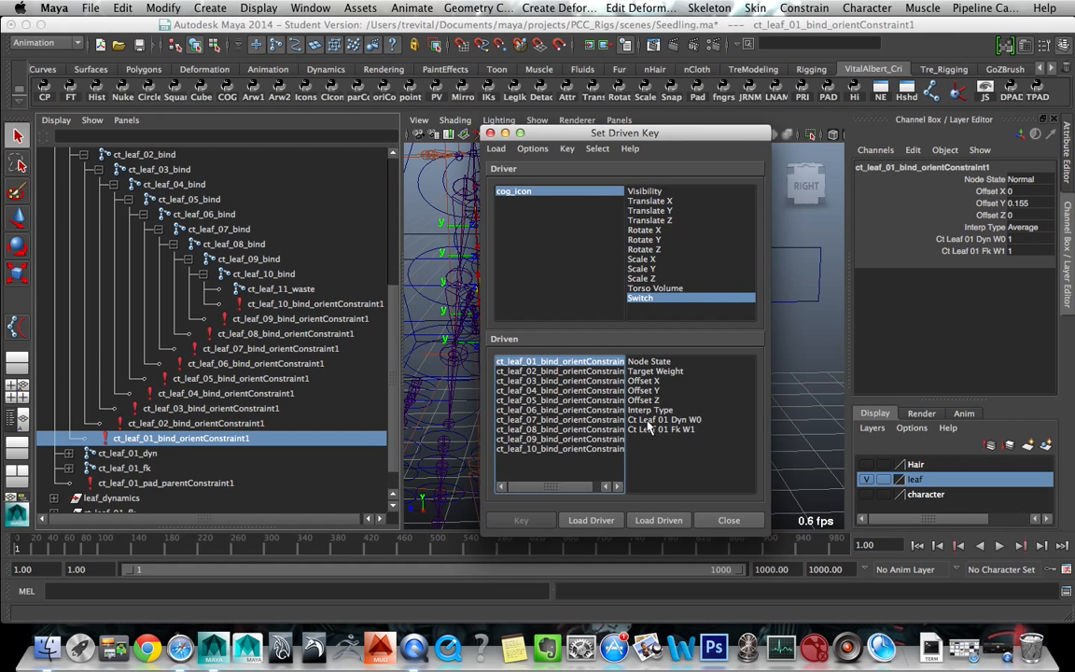
drag(647, 420, 648, 429)
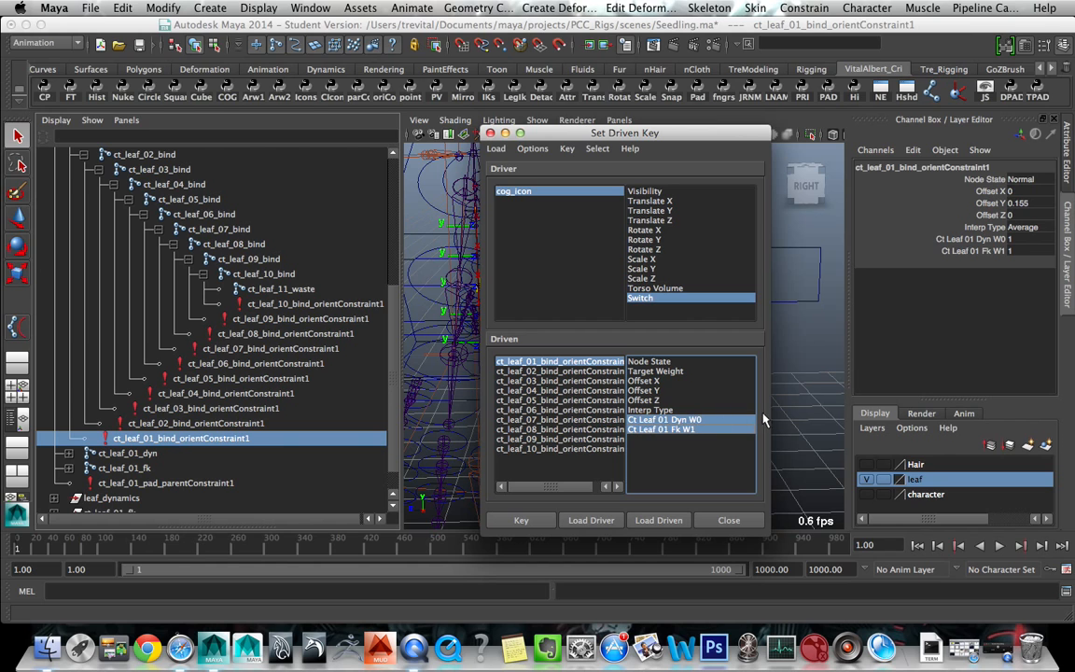
click(1013, 252)
text(0)
key(Return)
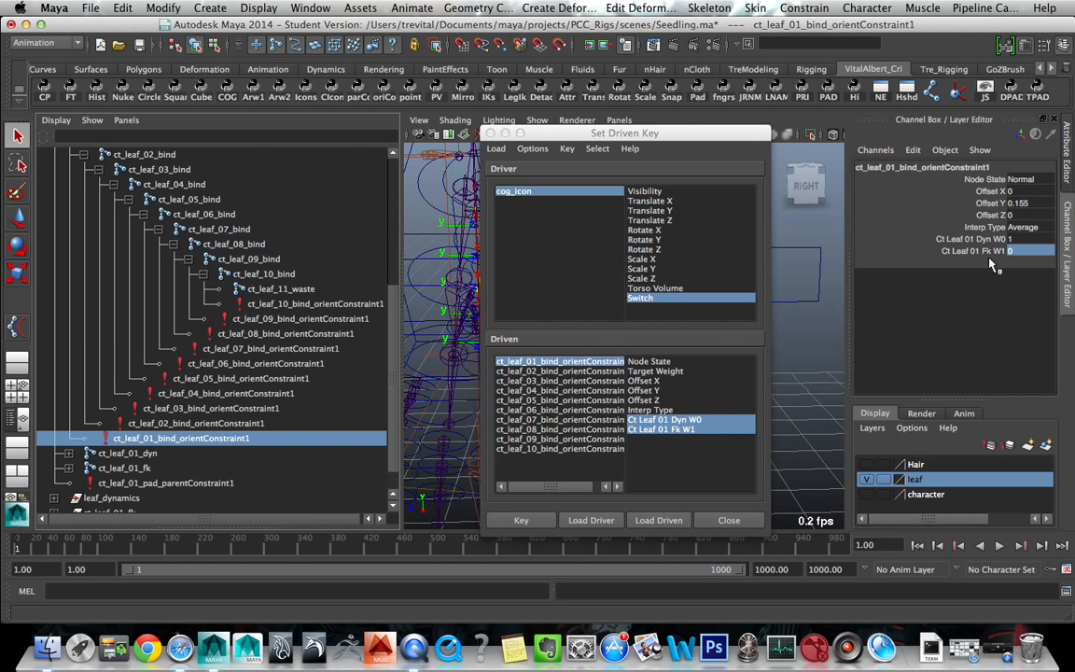
click(539, 516)
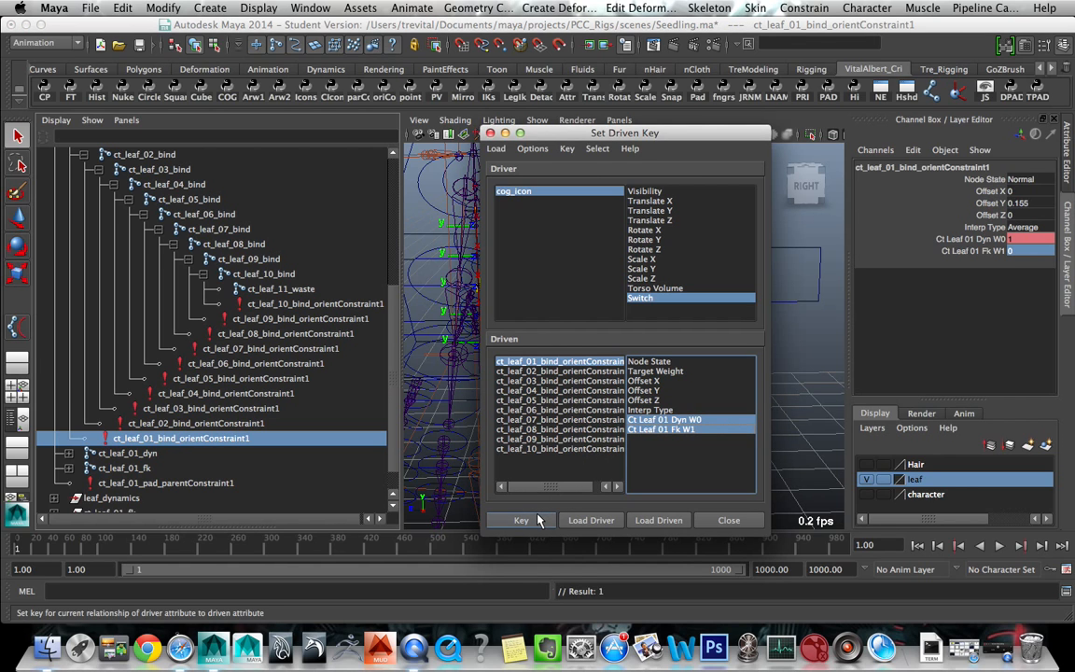
- Set Ct Leaf 02 Fk W1 to 0 and key both weights of ct_leaf_02_bind_orientConstraint1 against Switch
click(553, 372)
drag(664, 418, 670, 430)
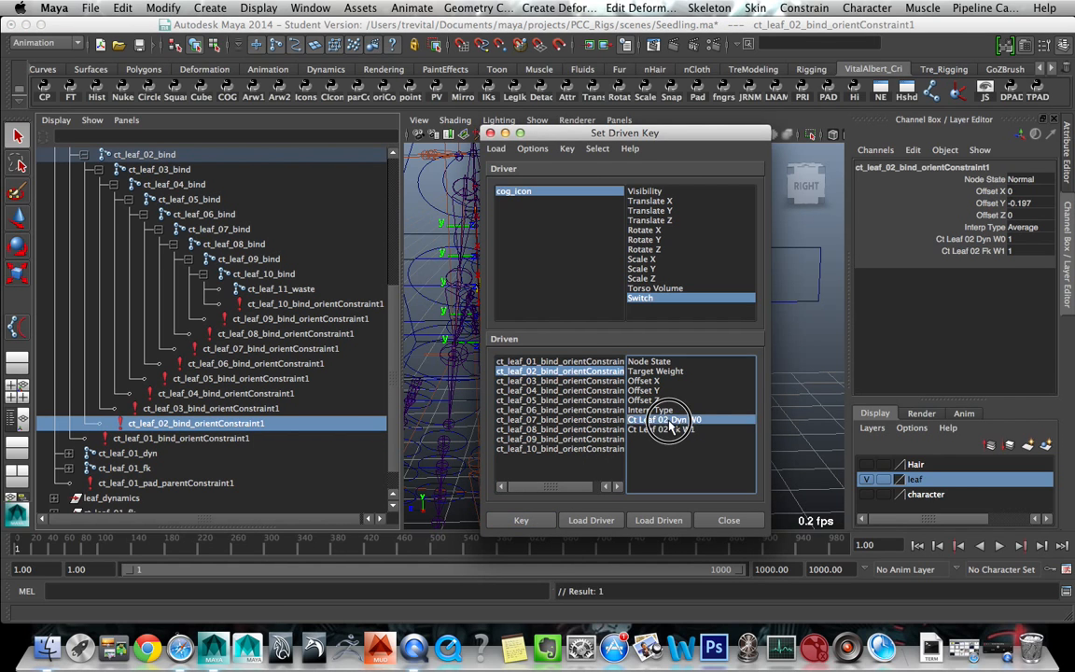
click(1026, 254)
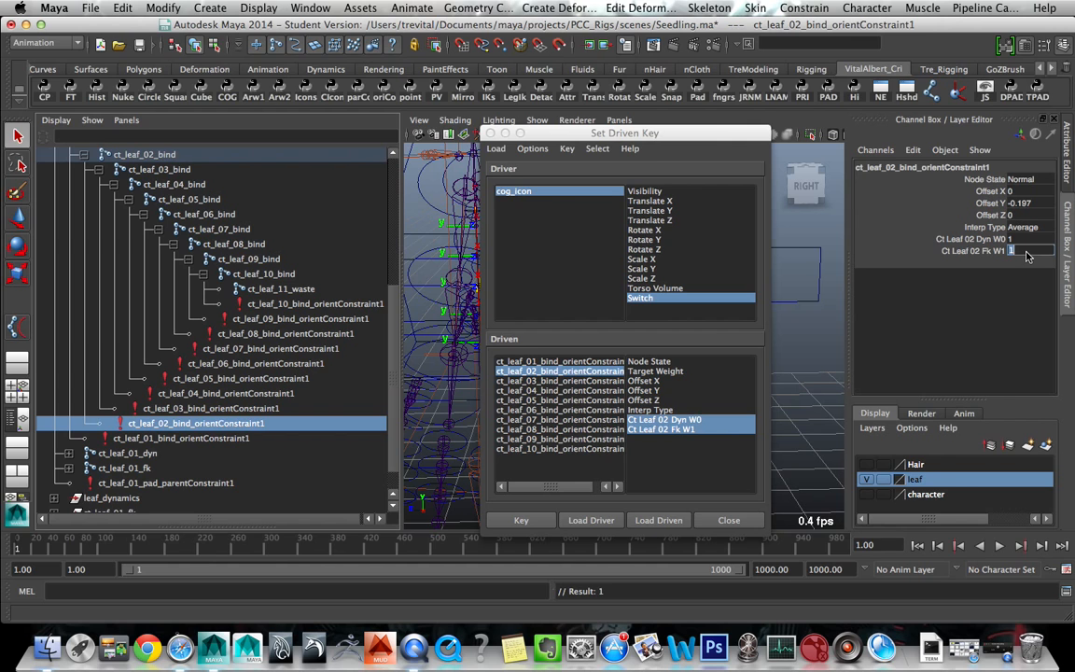
text(0)
key(Return)
click(521, 520)
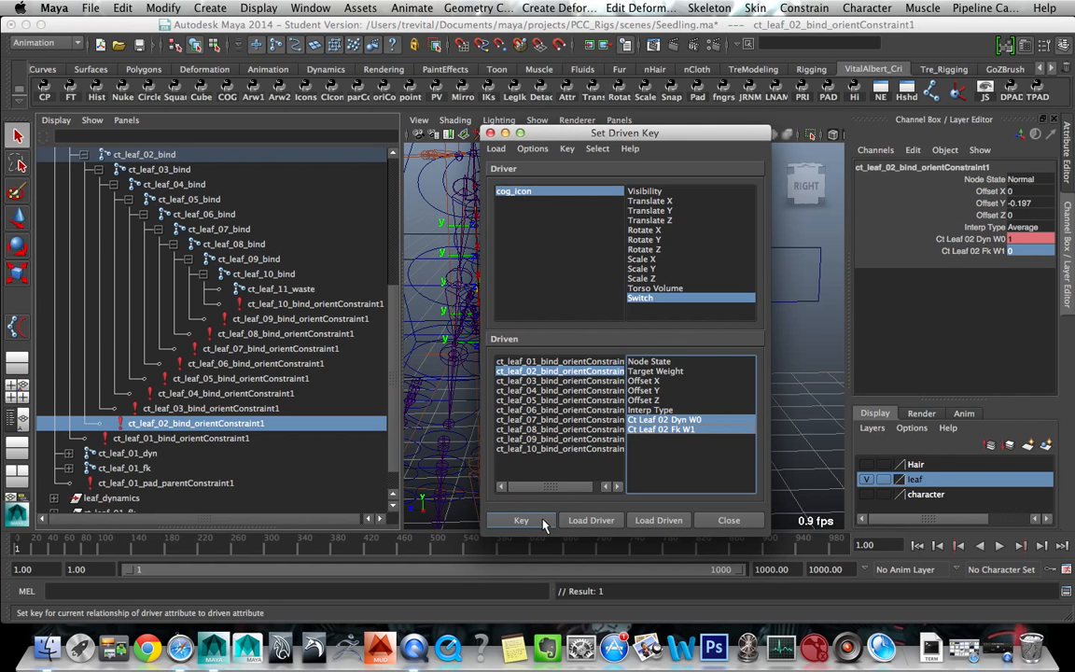
- Set Ct Leaf 03 Fk W1 to 0 and key the Dyn W0 and Fk W1 weights of ct_leaf_03_bind_orientConstraint1 against Switch
click(558, 381)
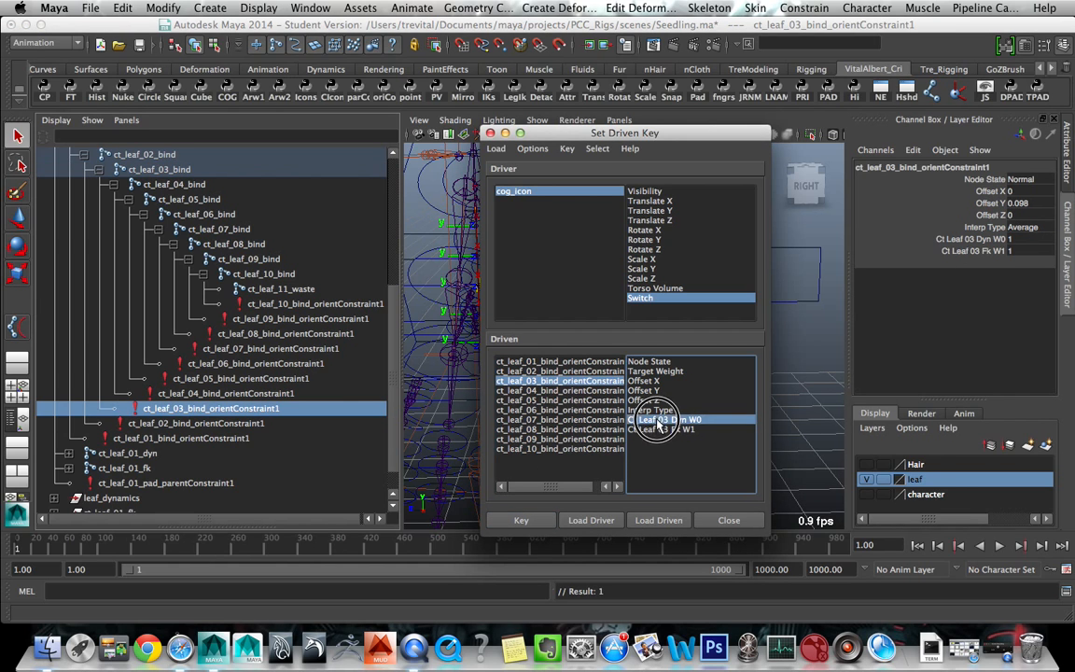
click(1017, 251)
text(0)
key(Return)
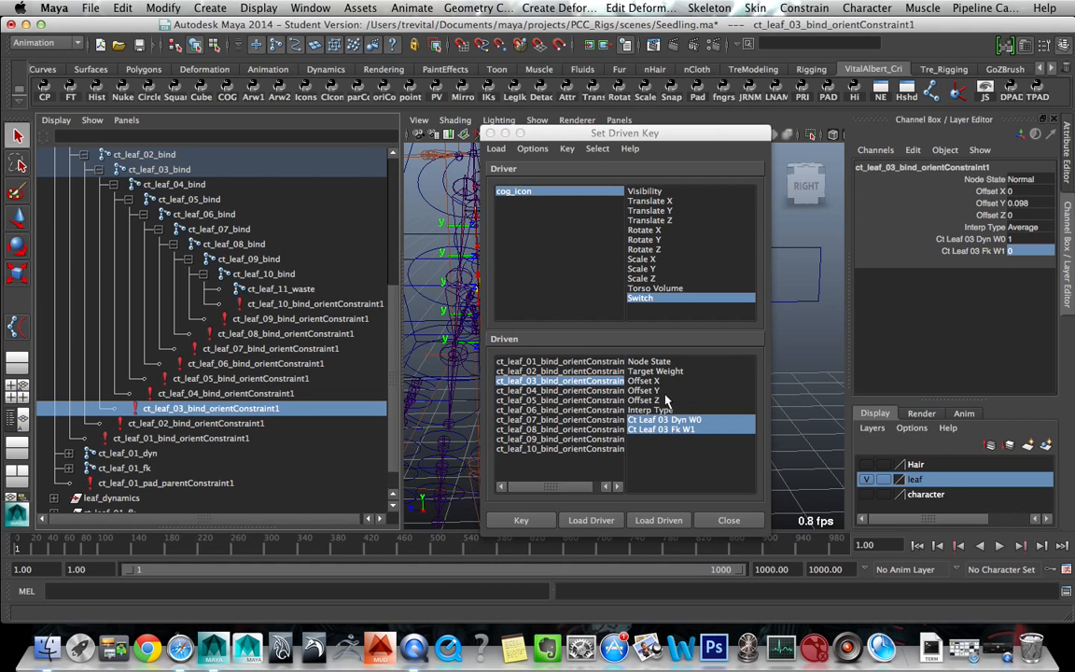
click(519, 520)
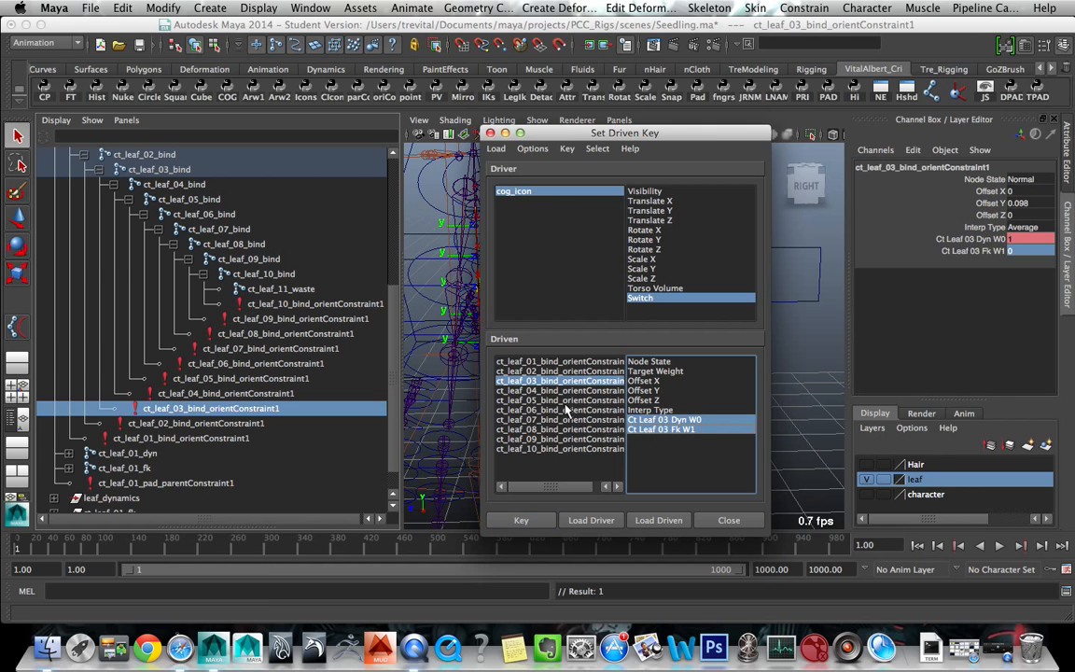
- Set Ct Leaf 04 Fk W1 to 0 and key the Dyn W0 and Fk W1 weights of ct_leaf_04_bind_orientConstraint1 against Switch
click(565, 390)
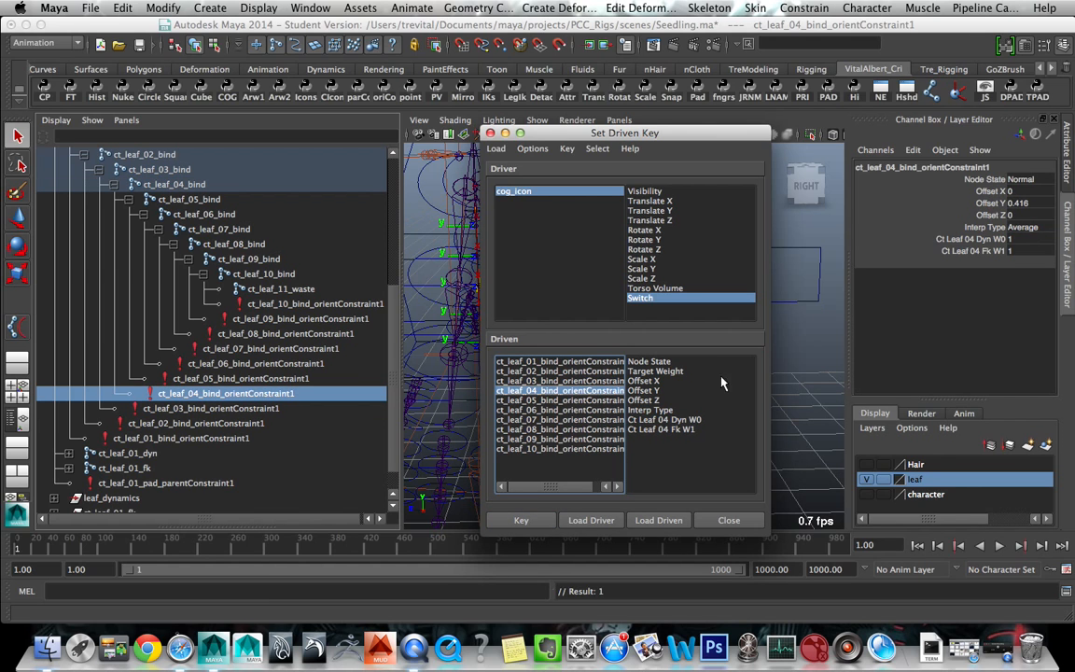
click(1026, 252)
text(0)
key(Return)
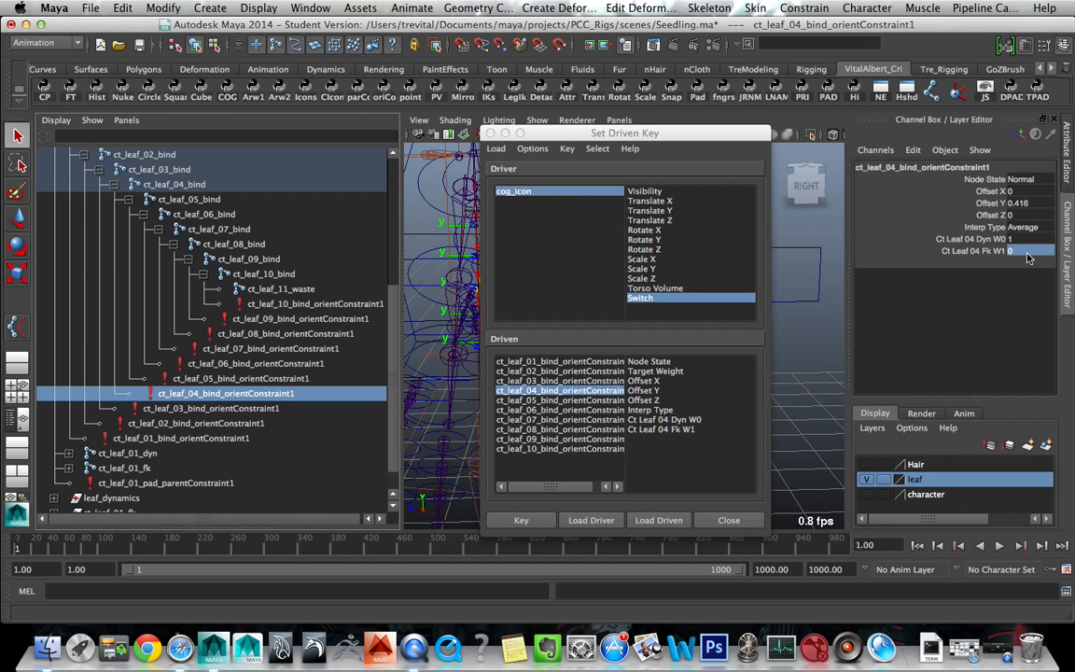
drag(649, 420, 664, 430)
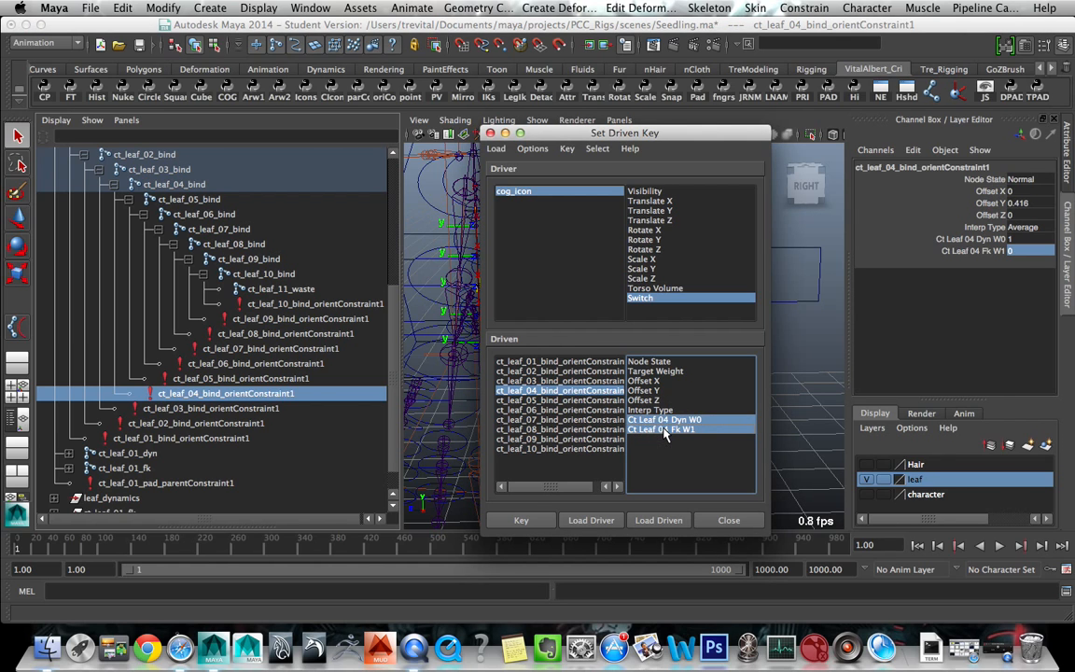
click(528, 522)
- Set Ct Leaf 05 Fk W1 to 0 and key both weights of ct_leaf_05_bind_orientConstraint1 against Switch
click(560, 400)
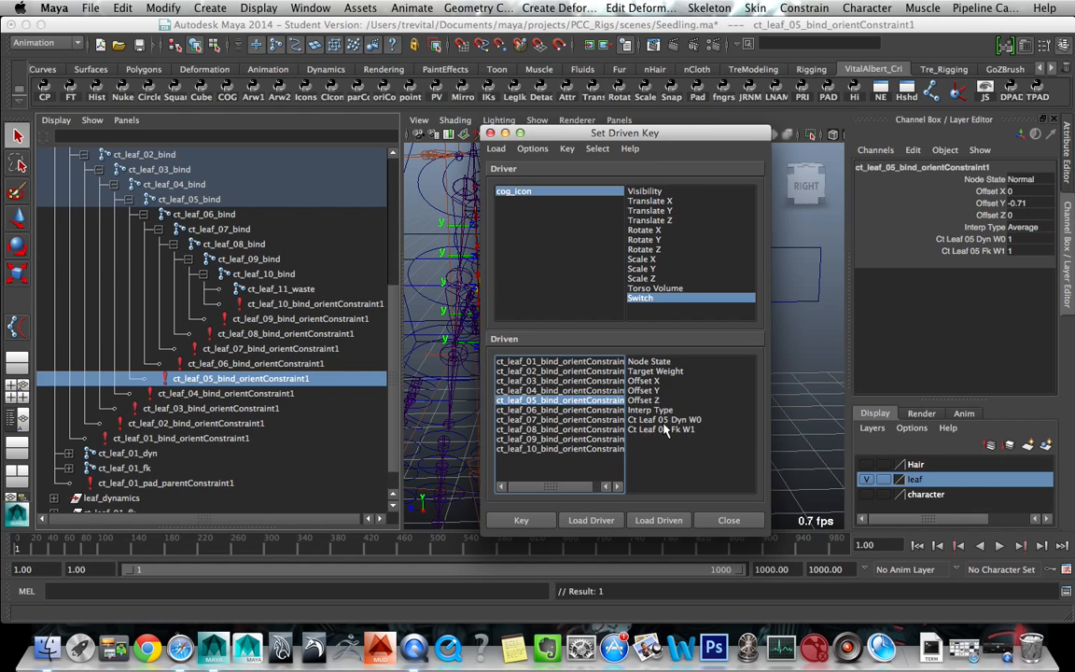
drag(663, 421, 664, 430)
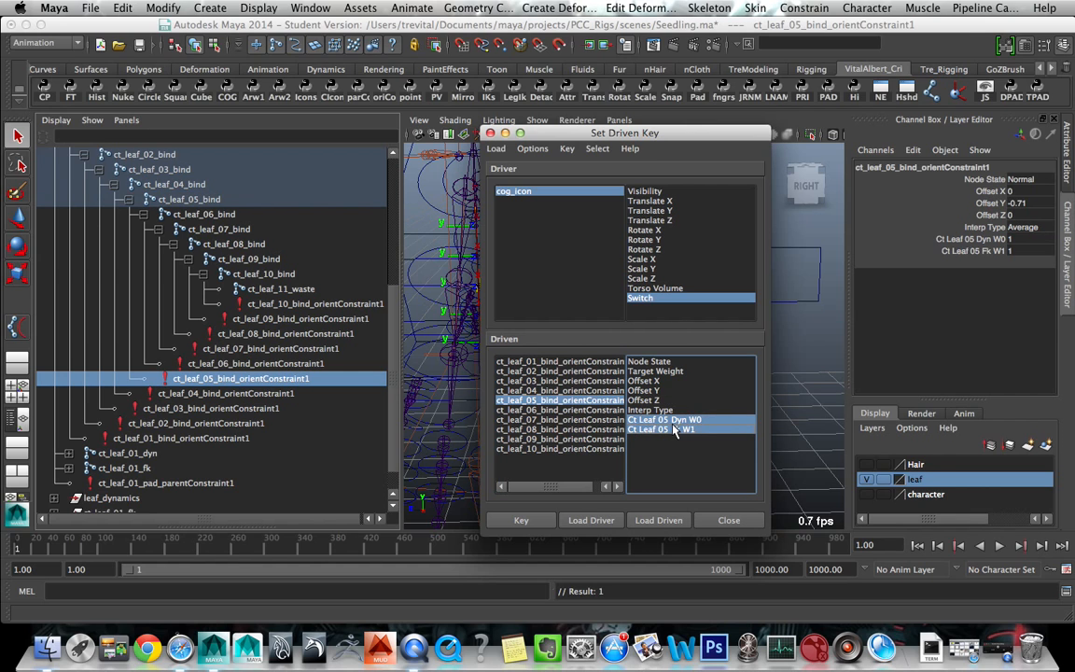
click(1017, 252)
text(0)
key(Return)
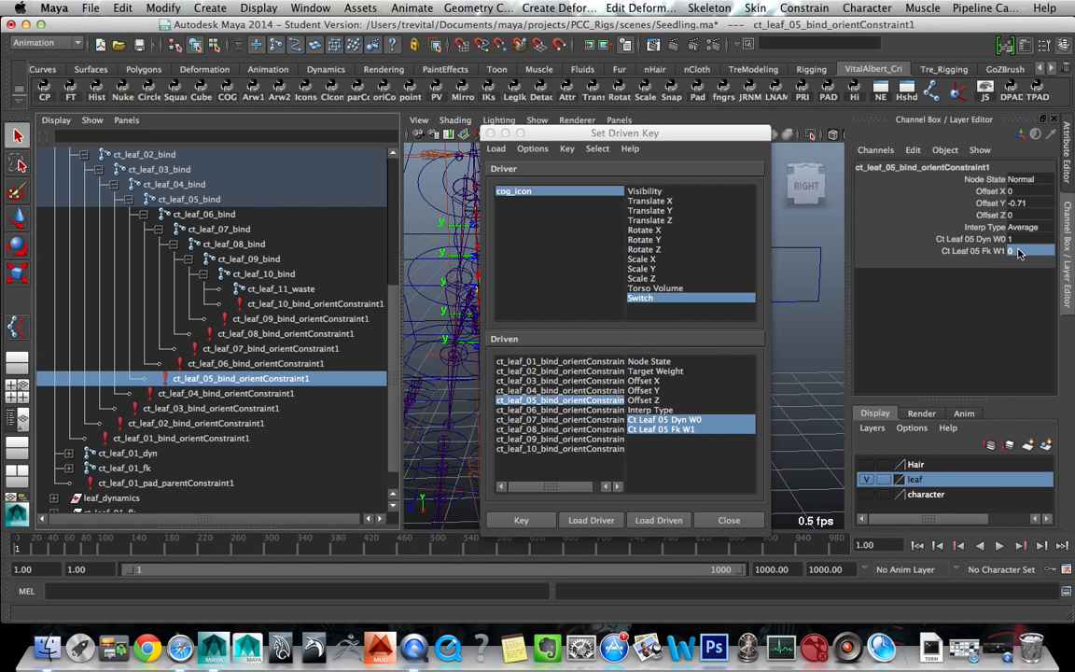
click(549, 523)
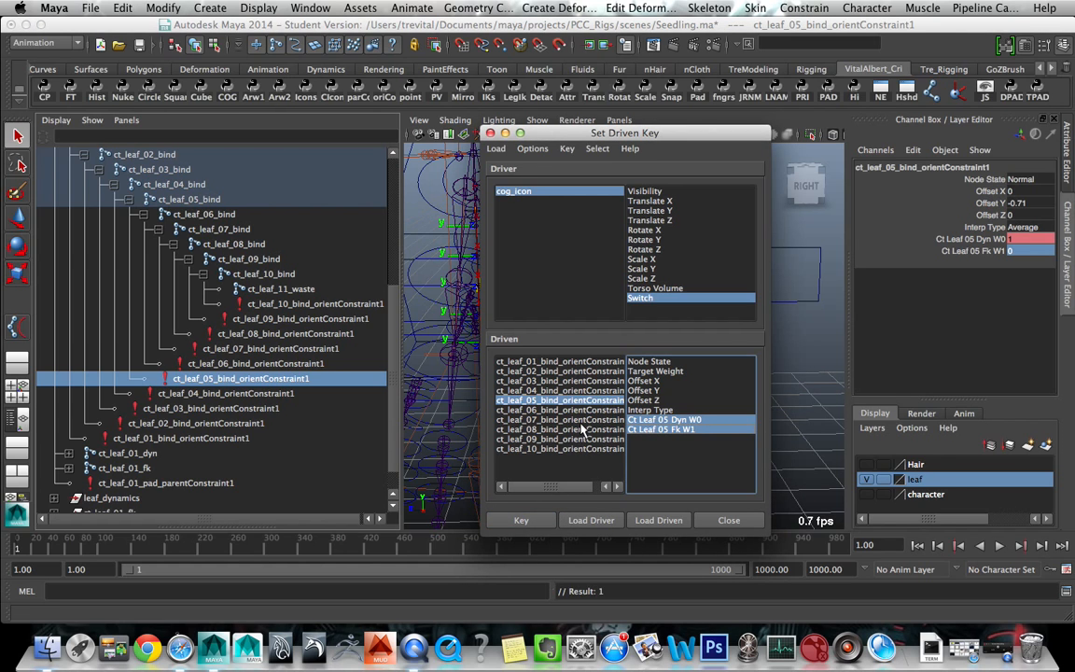
- Set Ct Leaf 06 Fk W1 to 0 and key the Dyn W0 and Fk W1 weights of ct_leaf_06_bind_orientConstraint1 against Switch
click(586, 410)
click(662, 420)
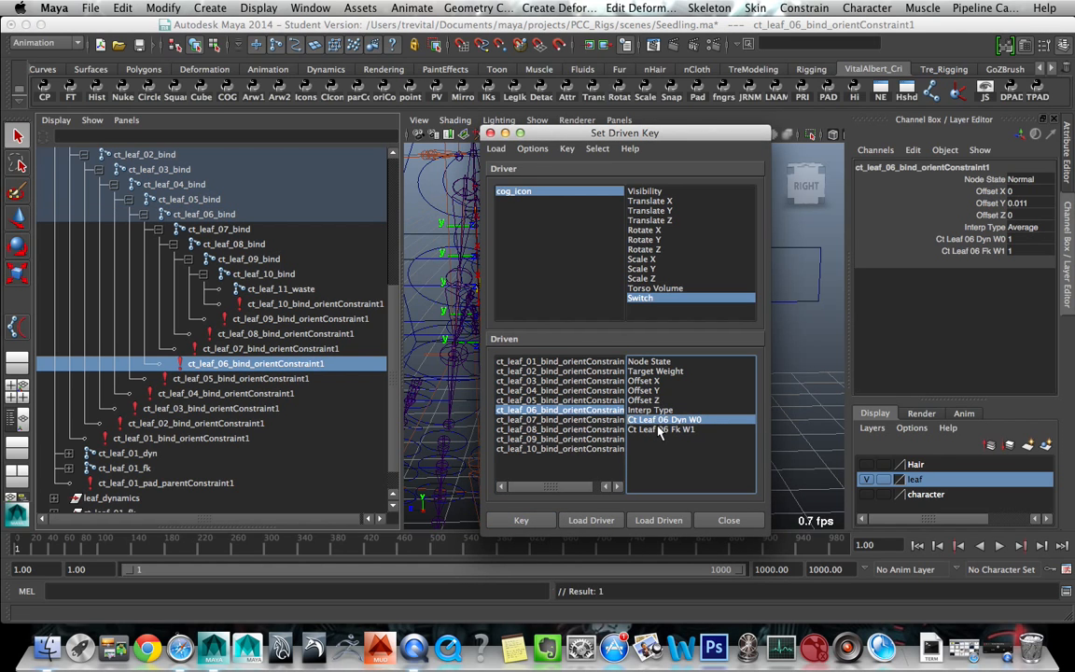
click(658, 429)
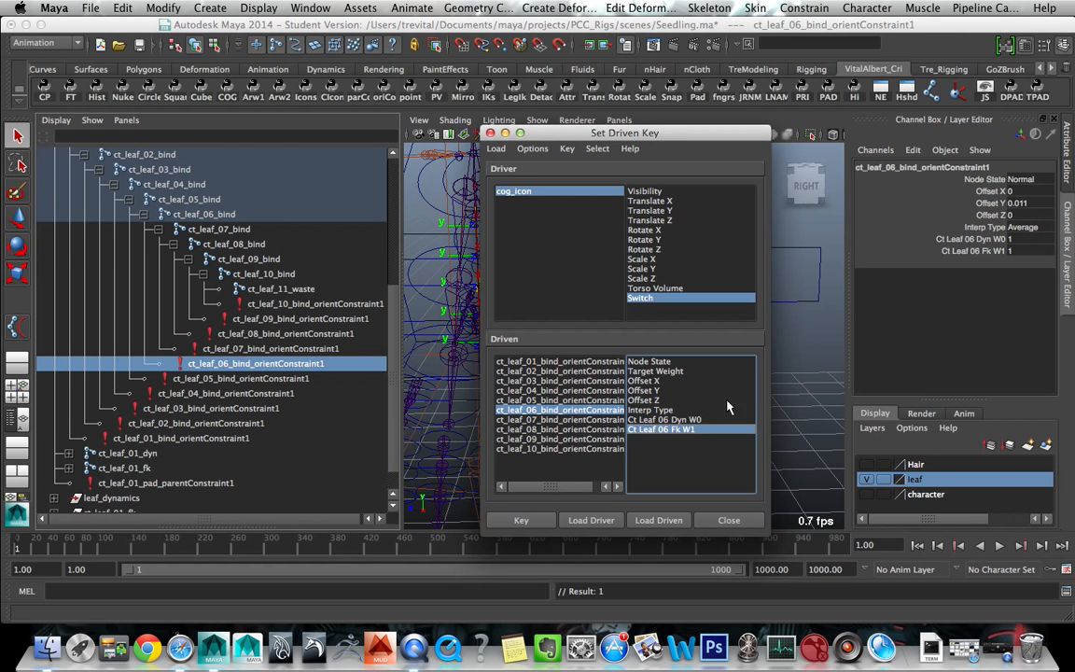
shift+click(664, 420)
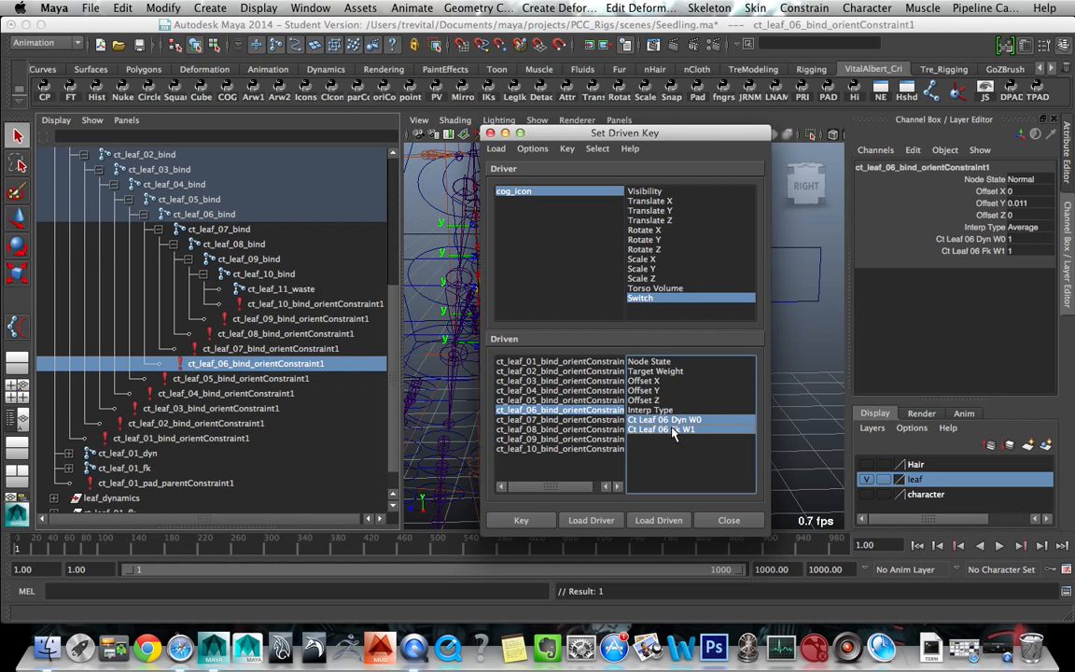
click(1022, 254)
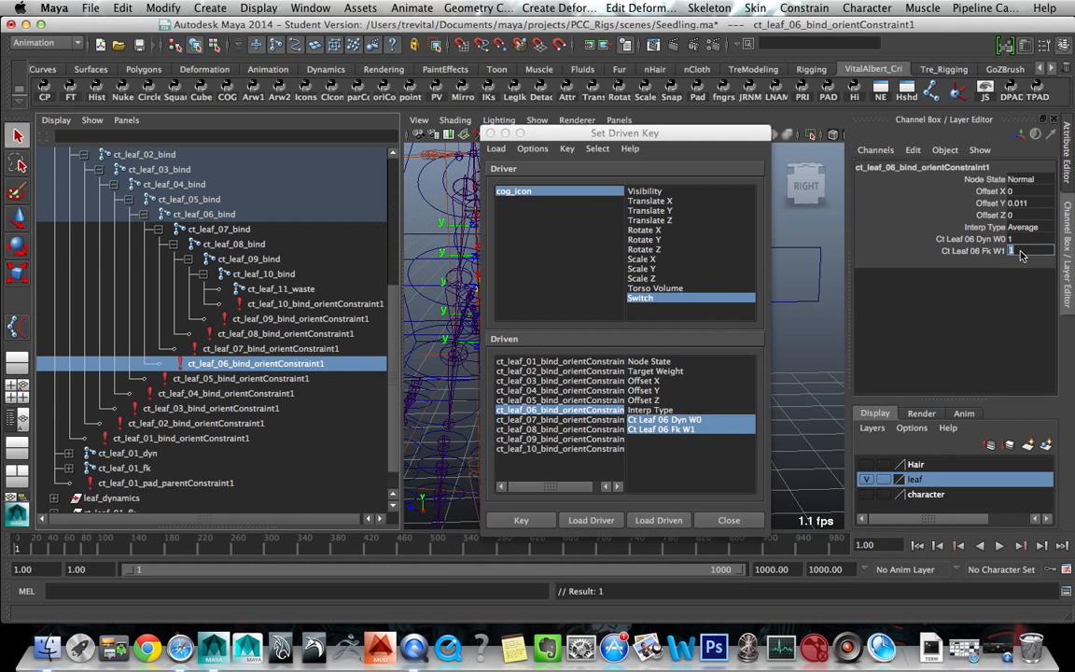
text(0)
key(Return)
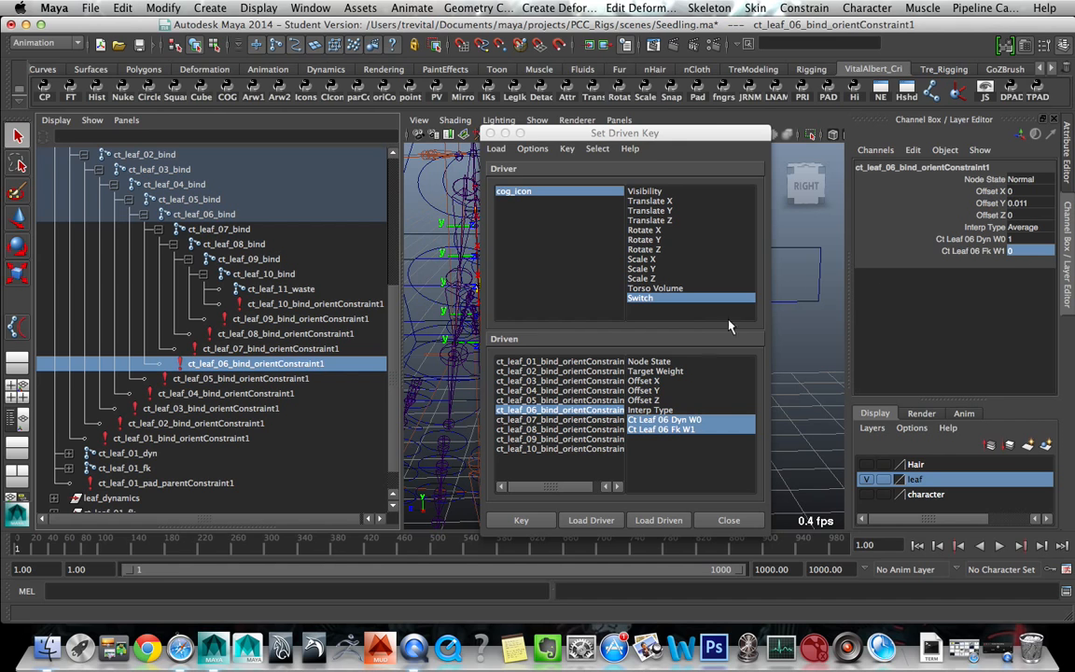
click(521, 520)
- Set Ct Leaf 07 Fk W1 to 0 and key both weights of ct_leaf_07_bind_orientConstraint1 against Switch
click(574, 420)
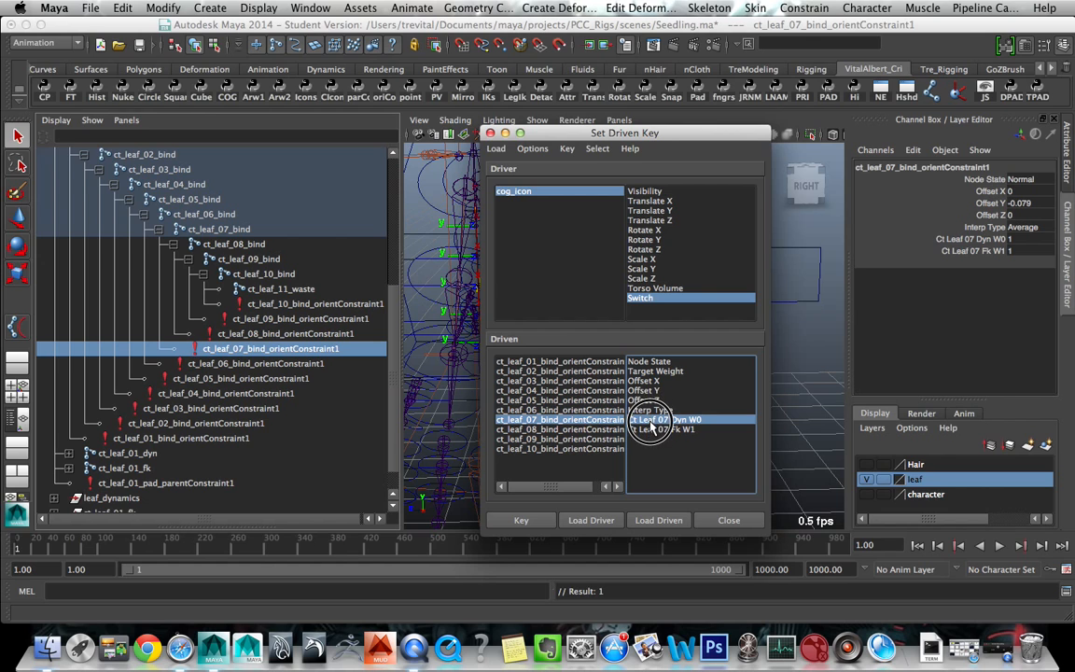
drag(653, 419, 653, 429)
click(1026, 253)
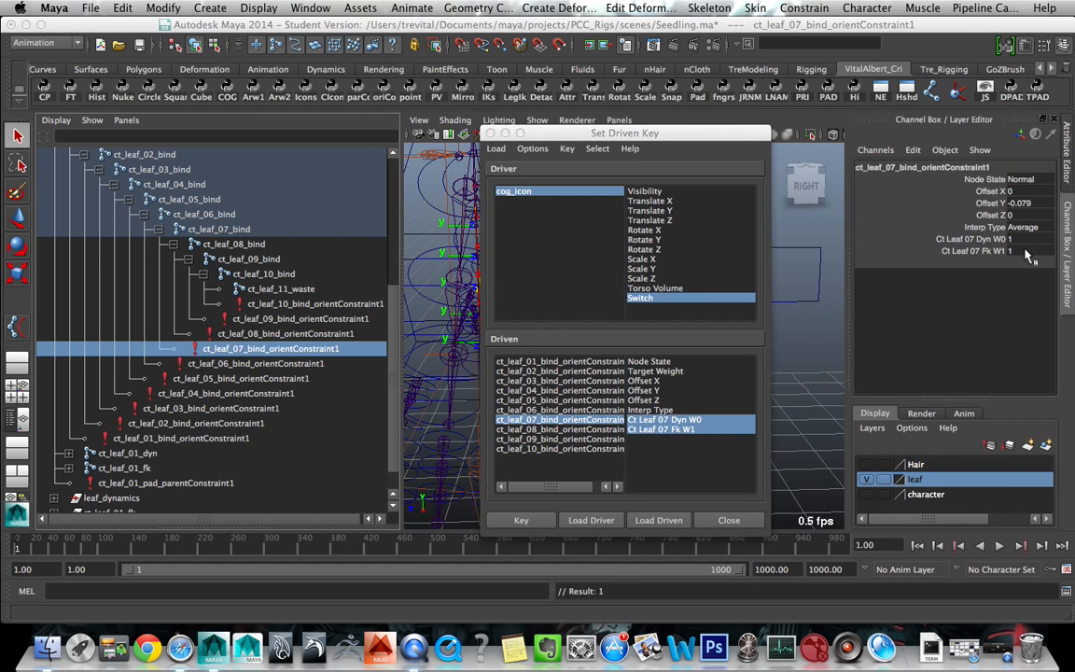
text(0)
key(Return)
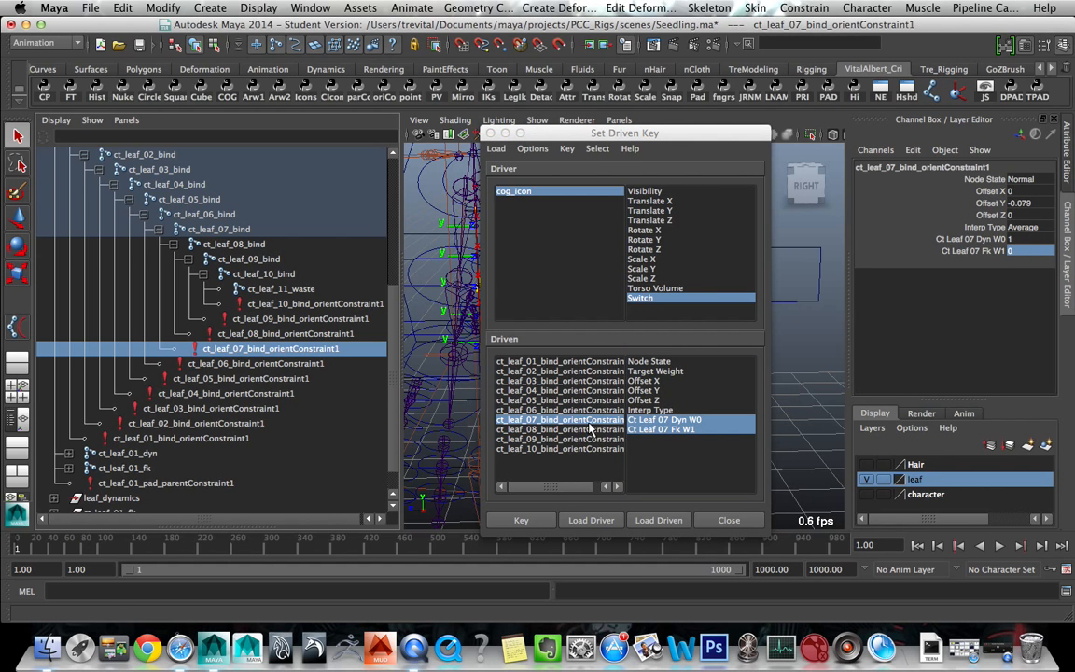
click(521, 519)
- Set Ct Leaf 08 Fk W1 to 0 and key the Dyn W0 and Fk W1 weights of ct_leaf_08_bind_orientConstraint1 against Switch
click(593, 431)
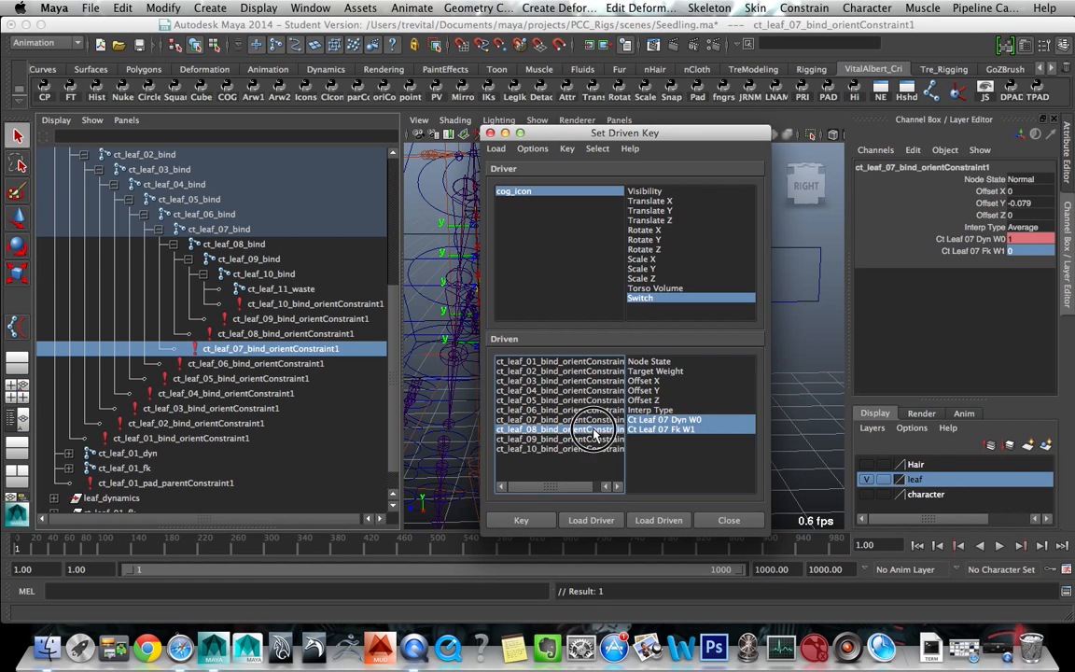
click(1017, 252)
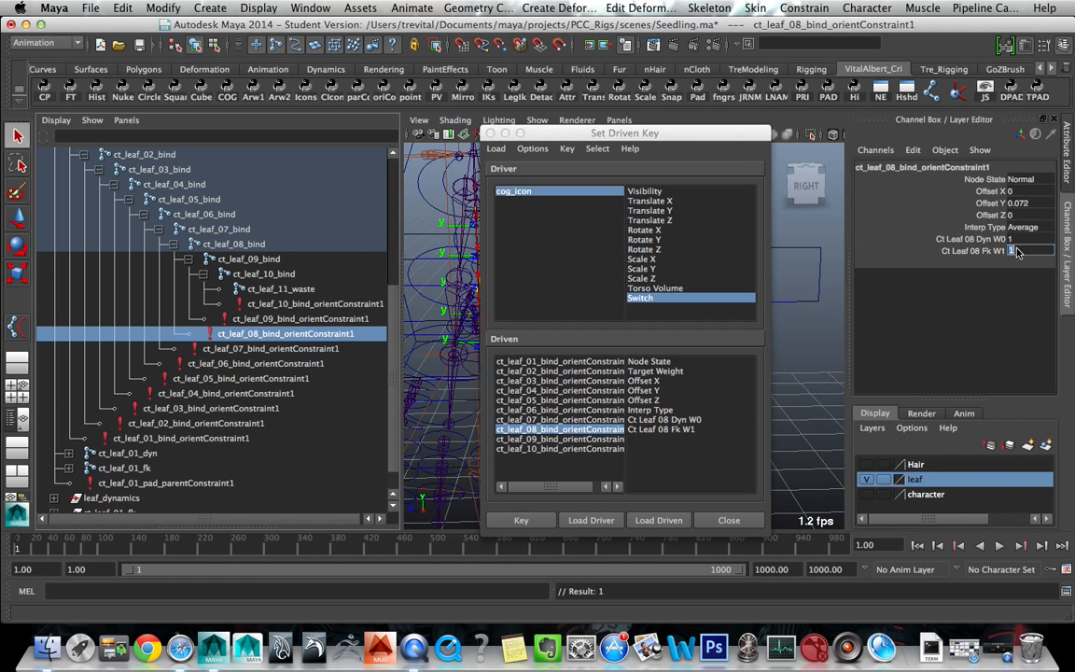
text(0)
key(Return)
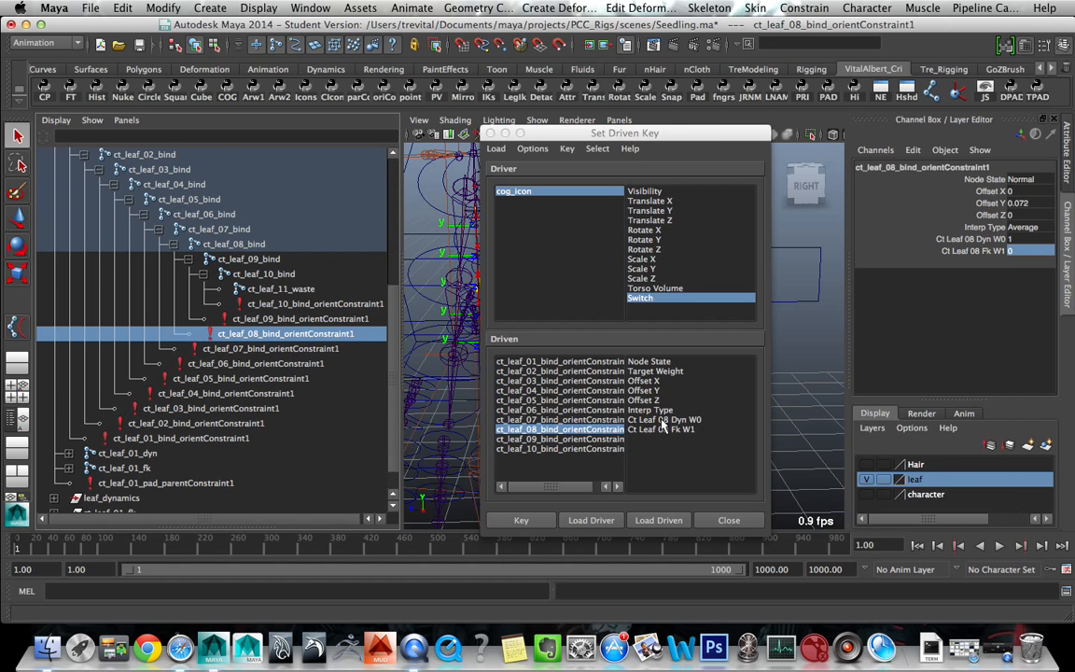
drag(663, 419, 660, 429)
click(519, 519)
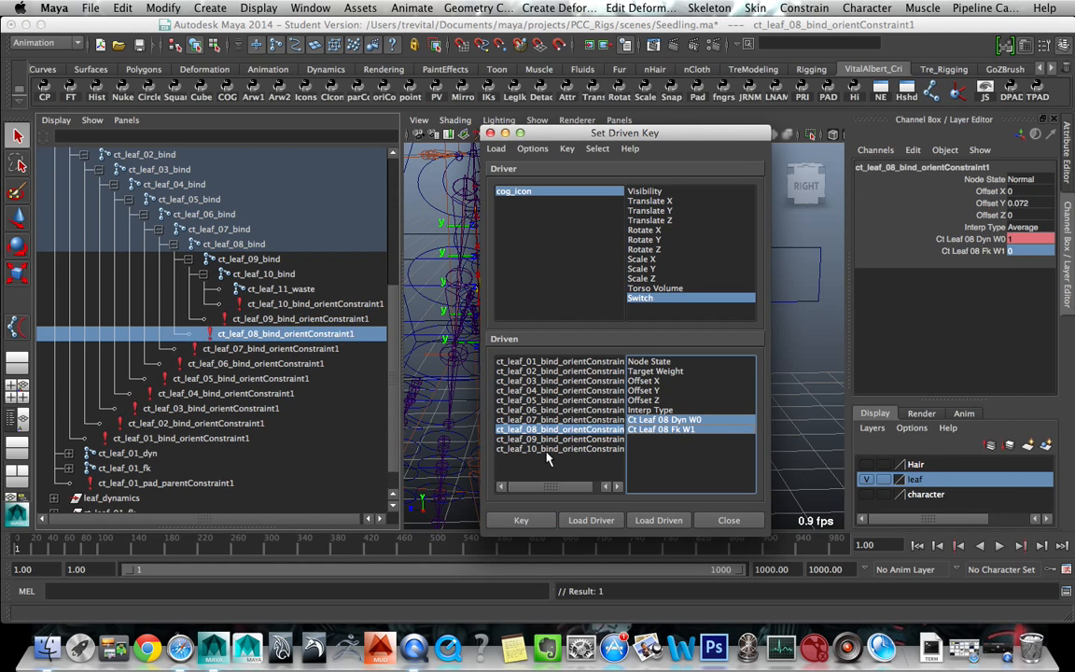
- Set Ct Leaf 09 Fk W1 to 0 and key both weights of ct_leaf_09_bind_orientConstraint1 against Switch
click(559, 438)
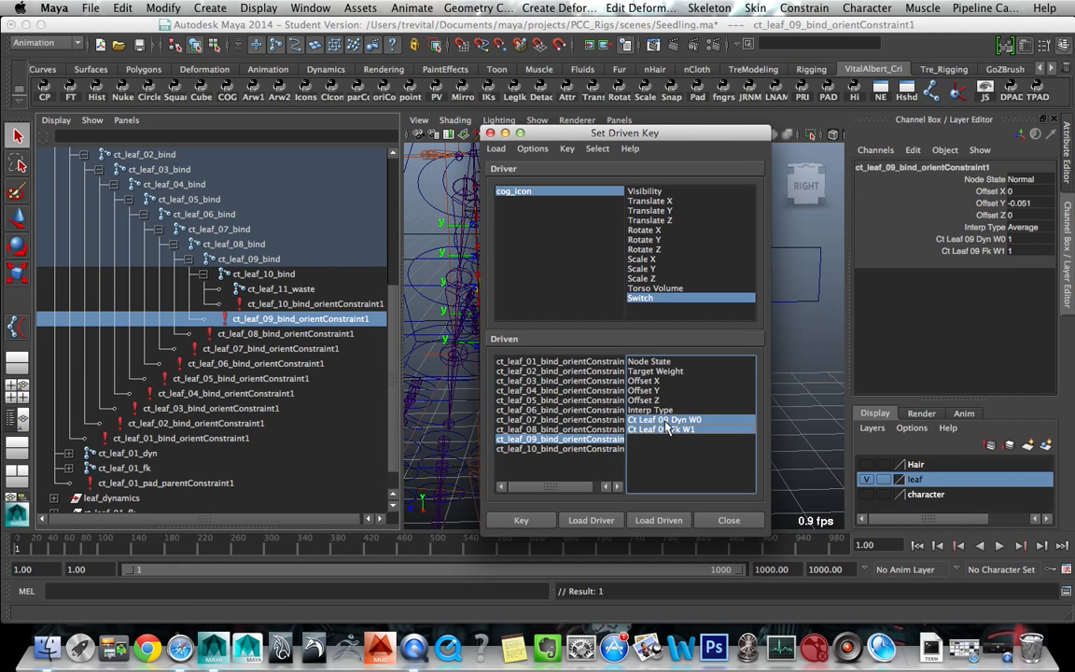
click(1019, 251)
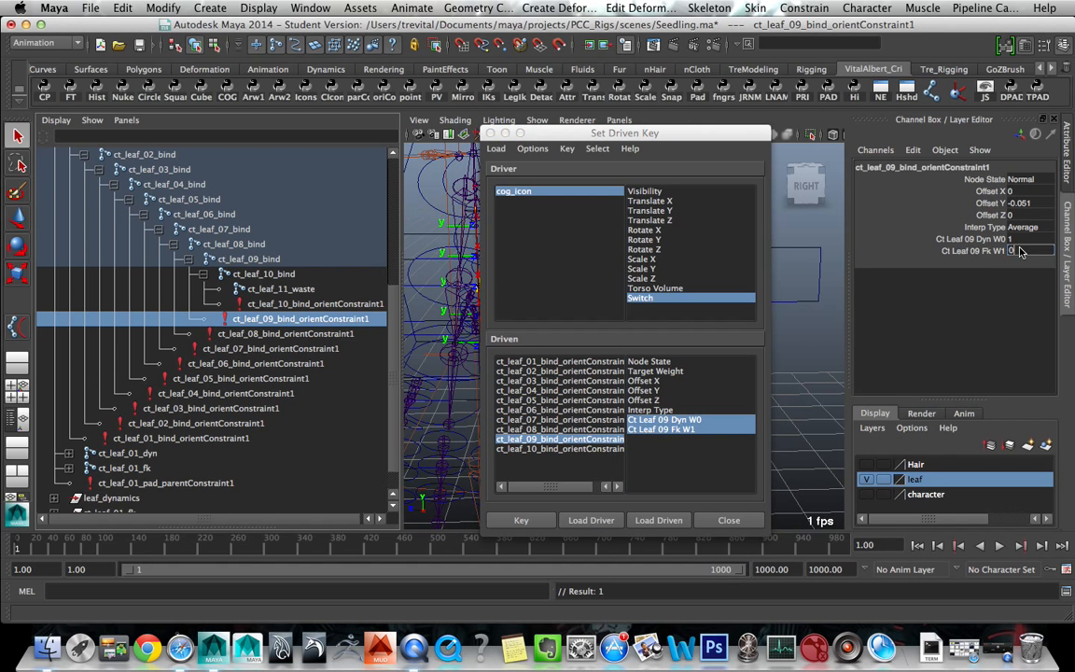
key(Return)
click(521, 520)
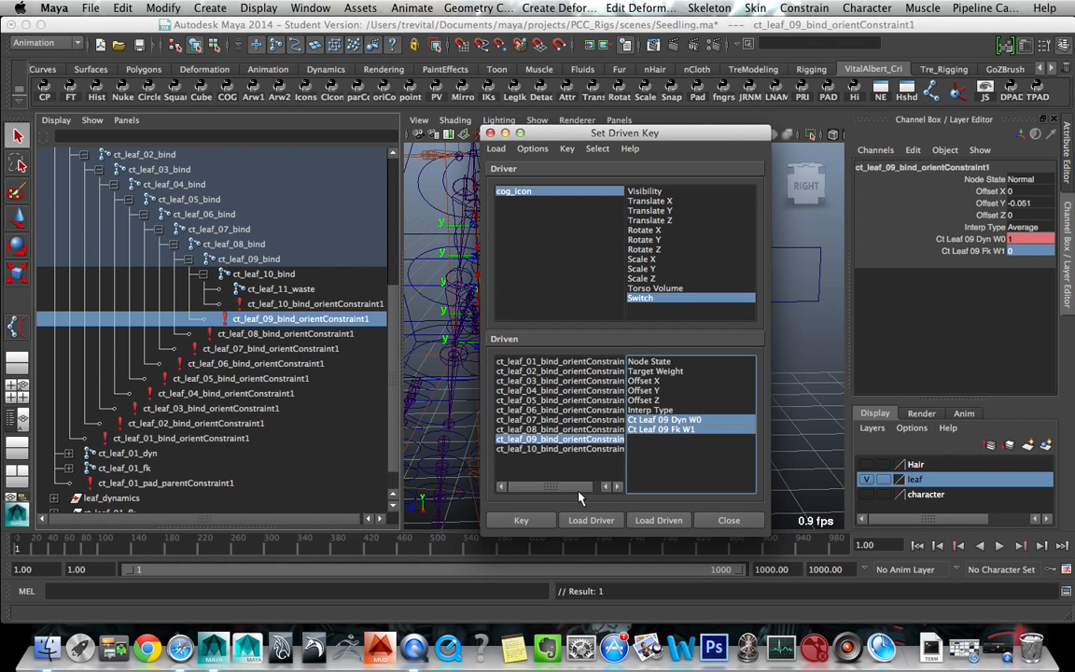
- Set Ct Leaf 10 Fk W1 to 0 and key only the Dyn W0 and Fk W1 weights of ct_leaf_10_bind_orientConstraint1 against Switch
click(560, 449)
click(679, 420)
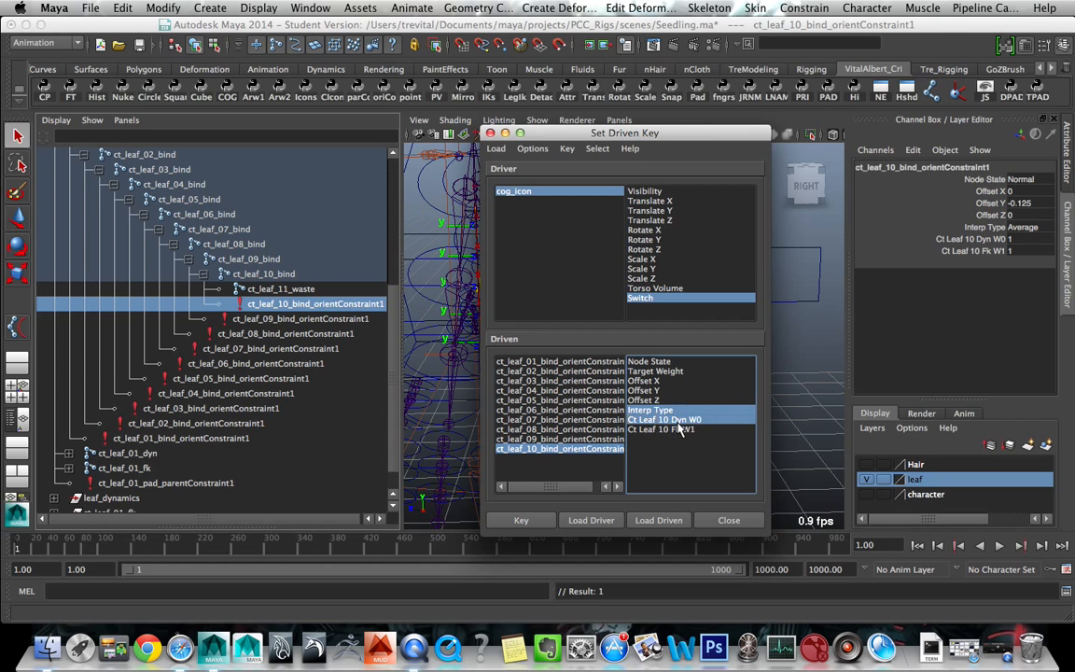
click(679, 430)
shift+click(721, 420)
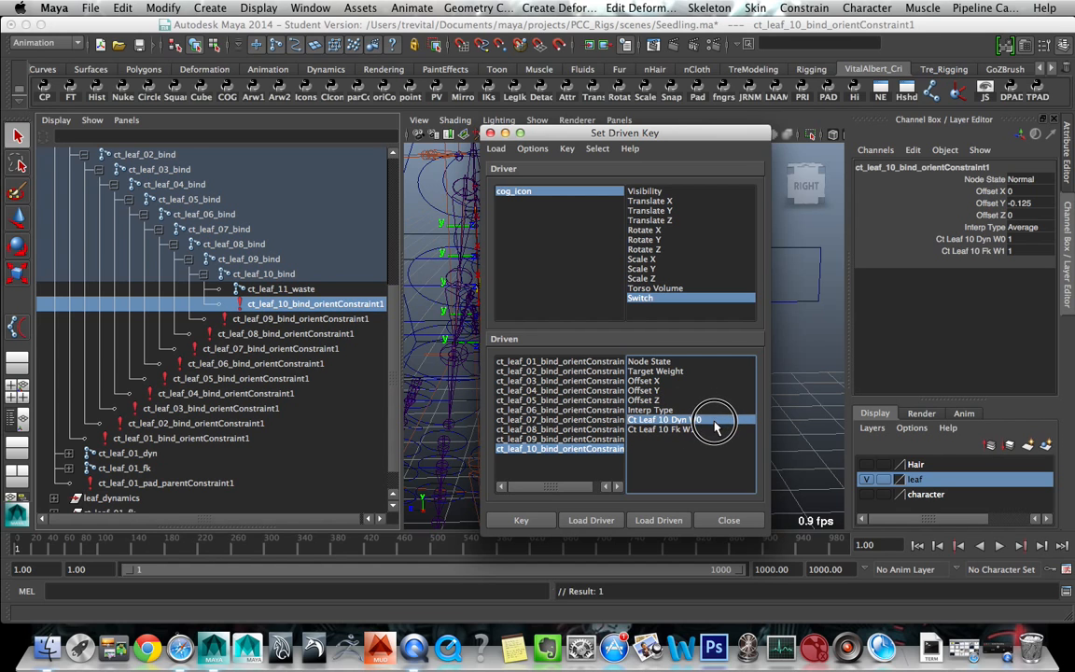
click(1030, 252)
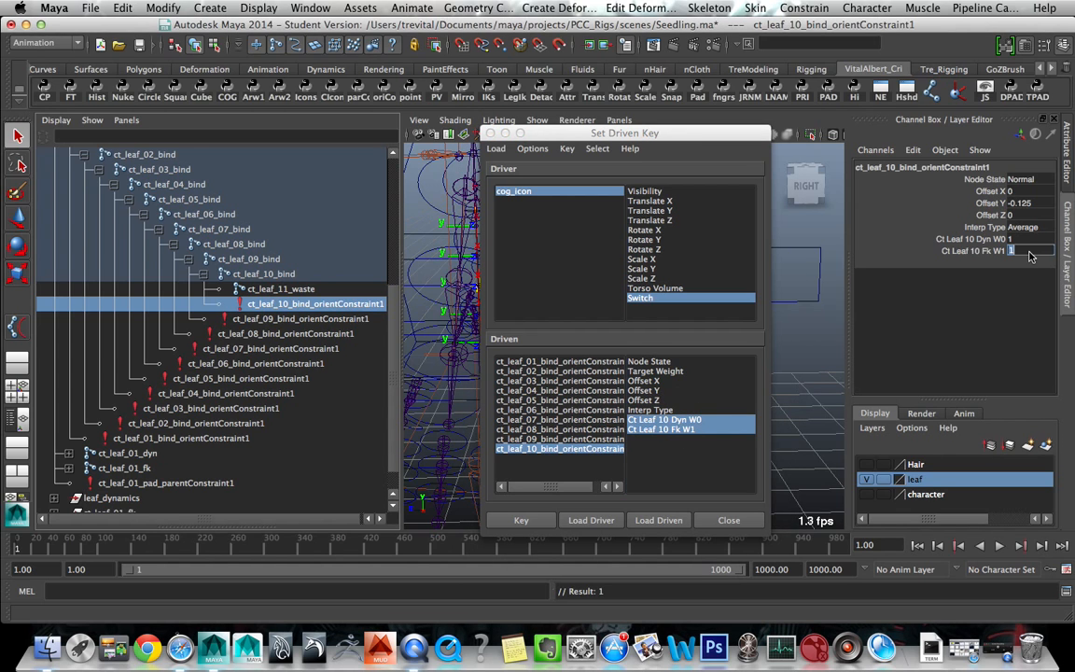
text(0)
key(Return)
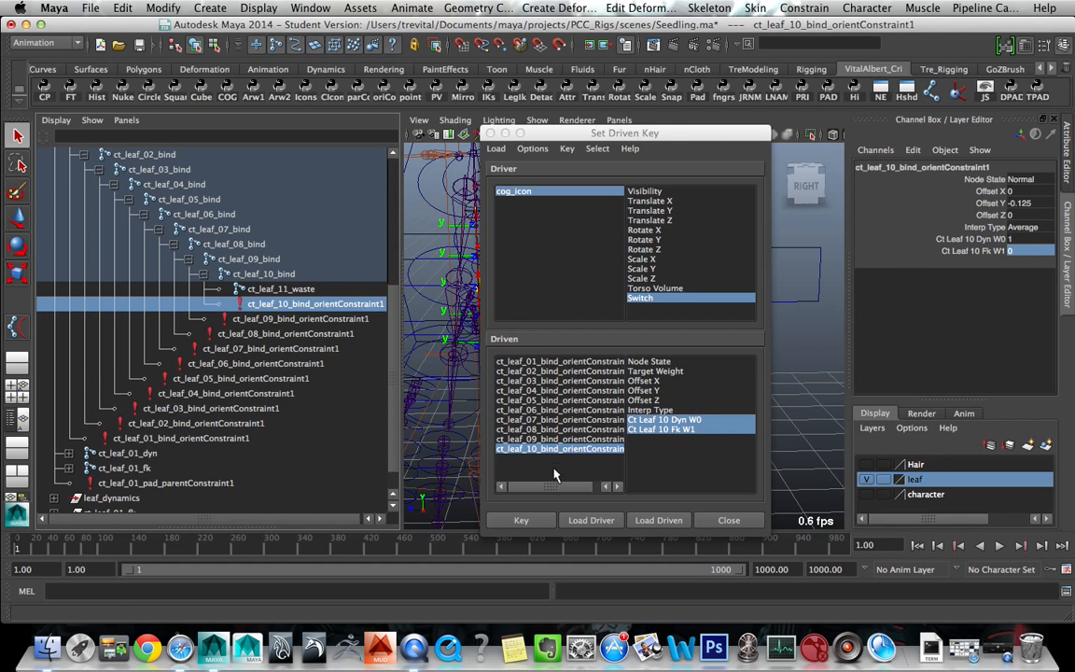
click(520, 520)
- Go through the driven leaf orient constraints one by one and check the Dyn W0 and Fk W1 weights of each
click(577, 438)
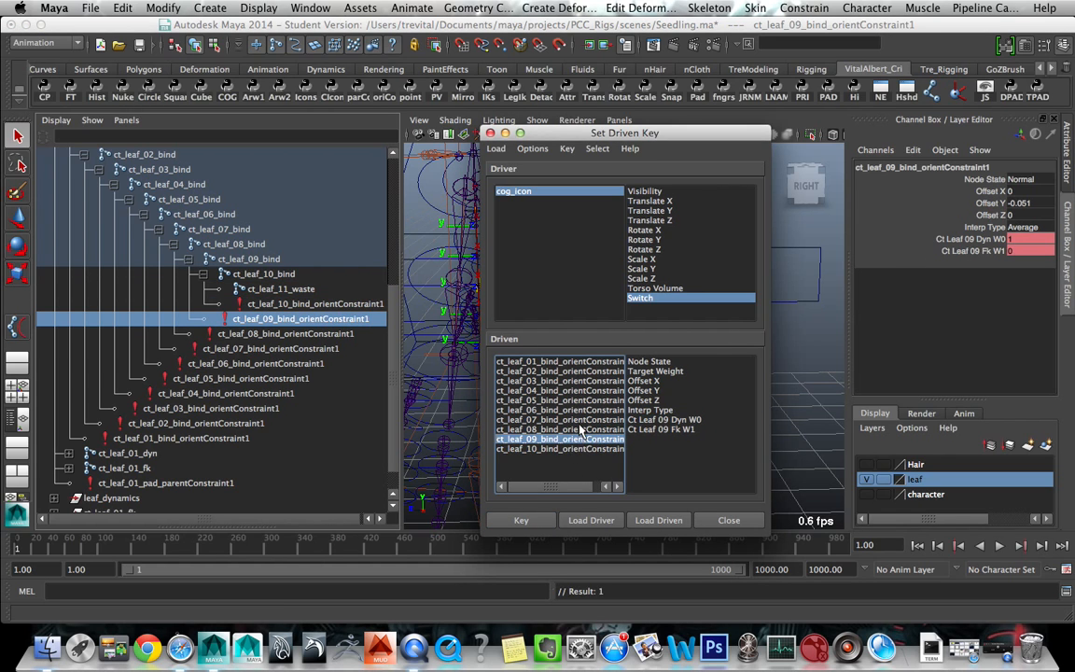
click(577, 429)
click(580, 419)
click(580, 410)
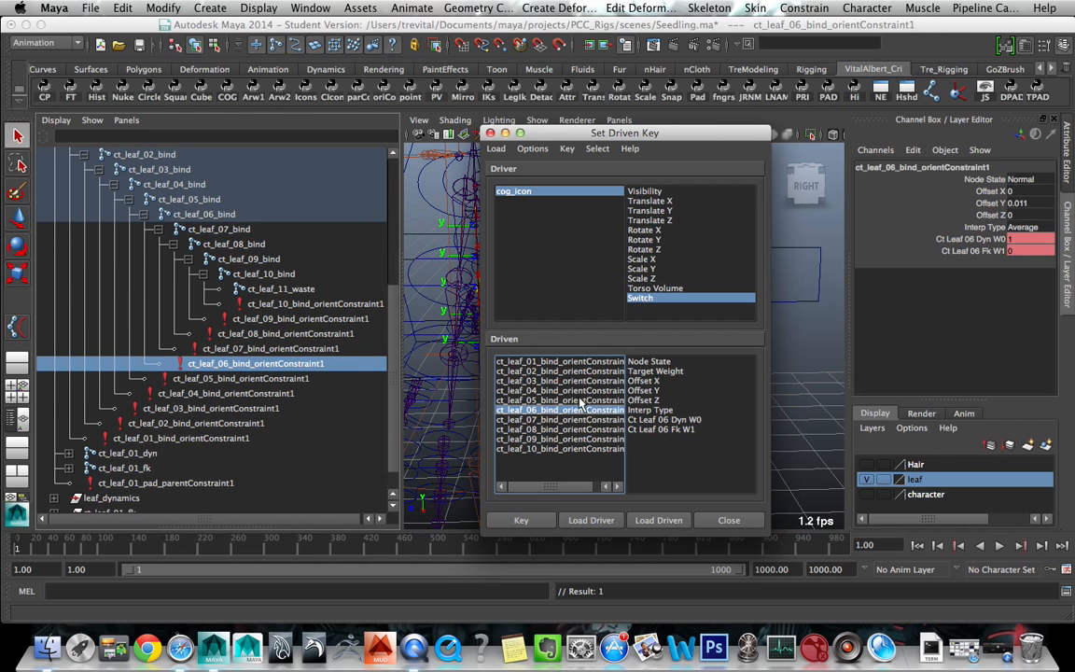
click(580, 401)
click(580, 391)
click(580, 382)
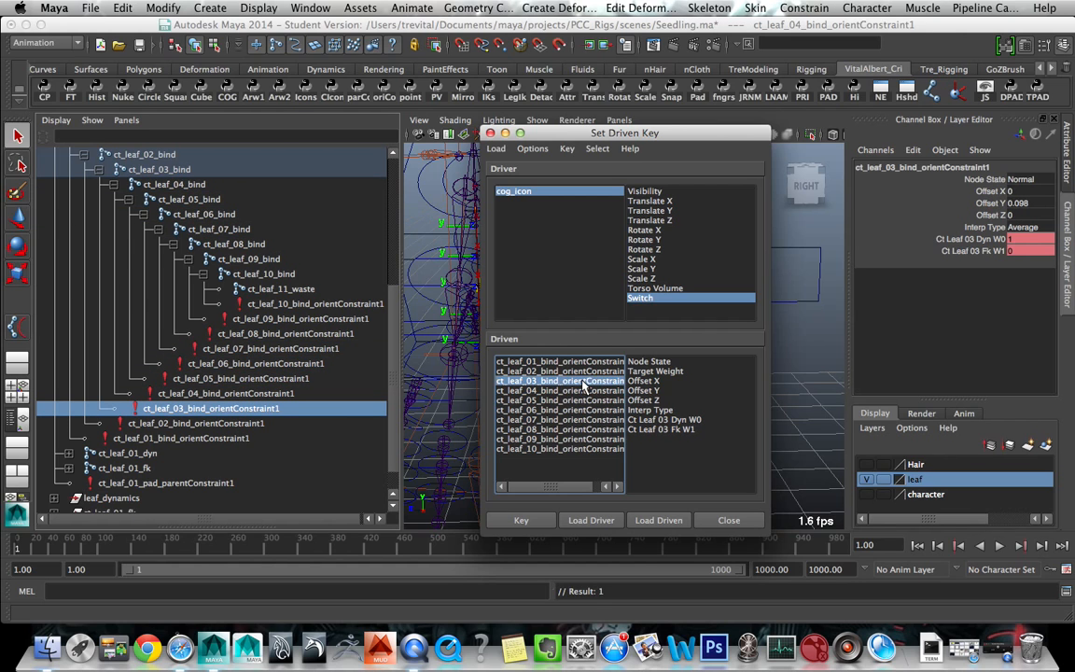
click(583, 371)
click(583, 362)
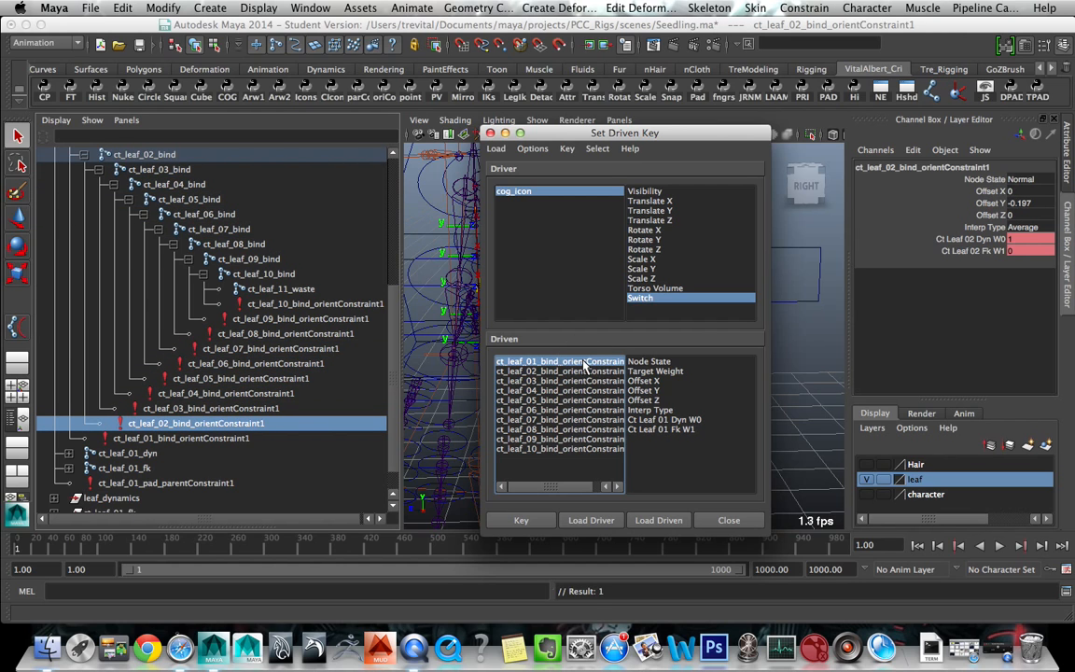
click(585, 372)
click(584, 390)
click(586, 379)
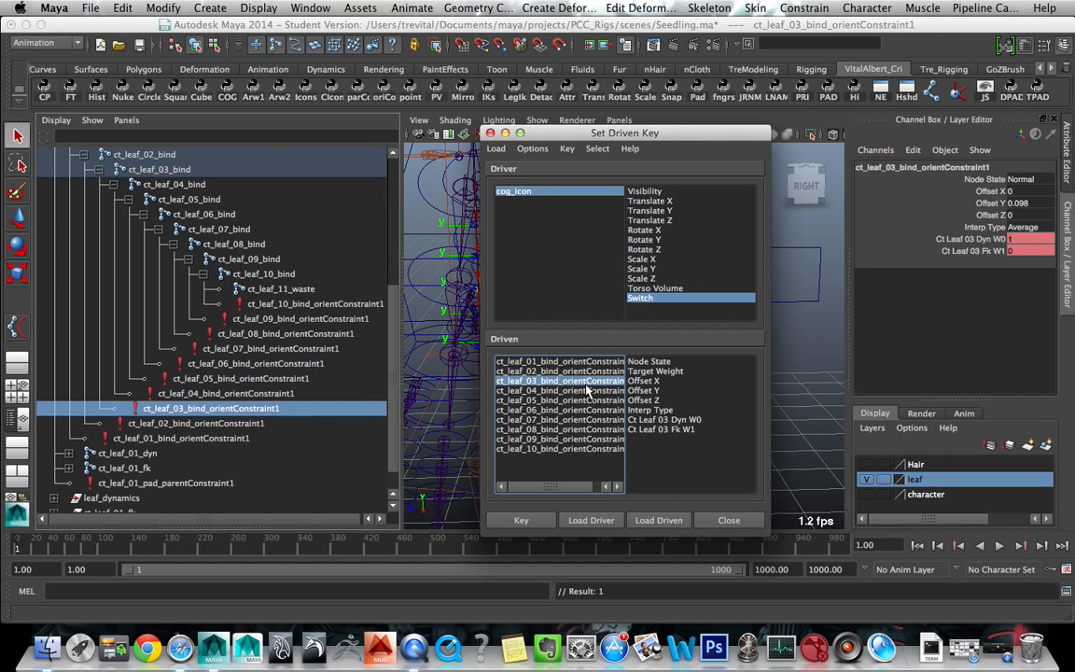
click(586, 390)
click(588, 399)
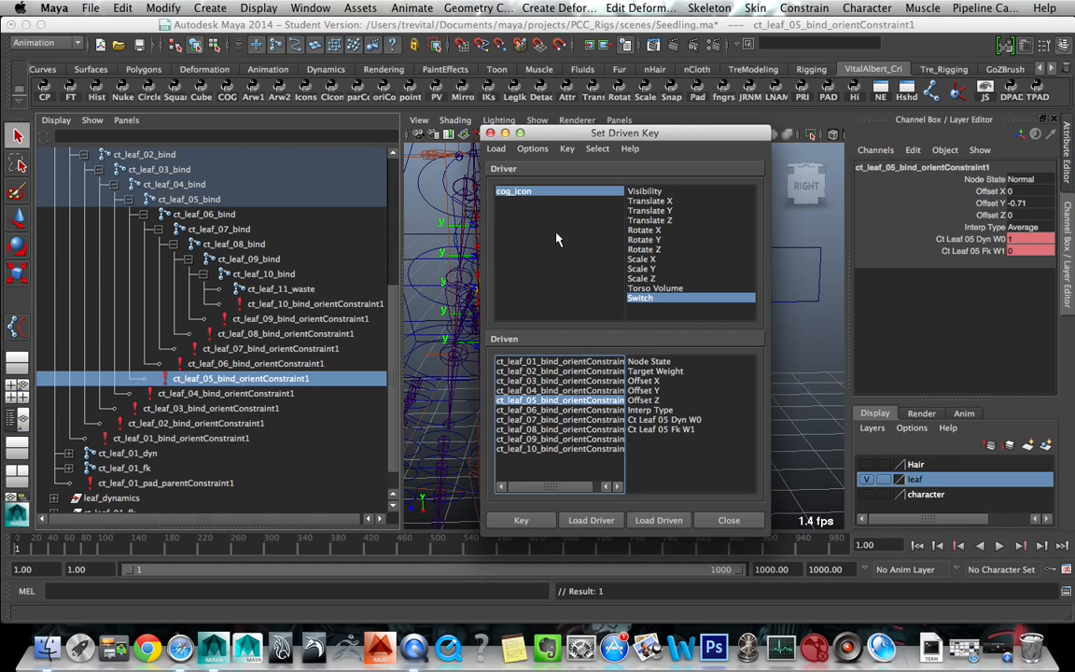
- Select the cog_icon driver and raise its Switch attribute for keying the FK state
click(533, 195)
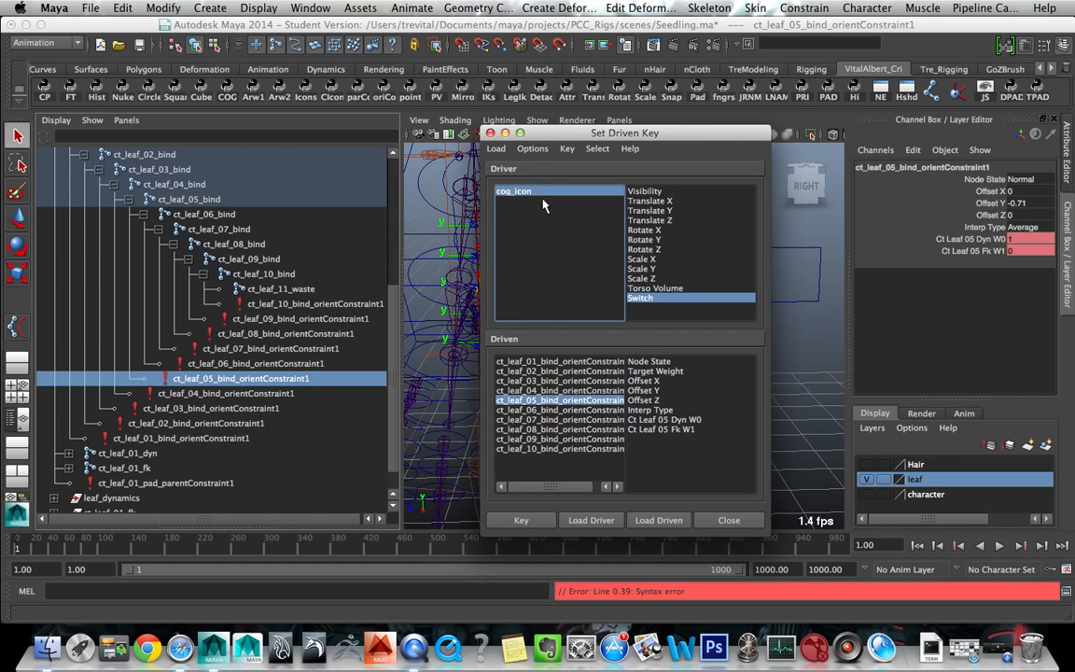
click(637, 298)
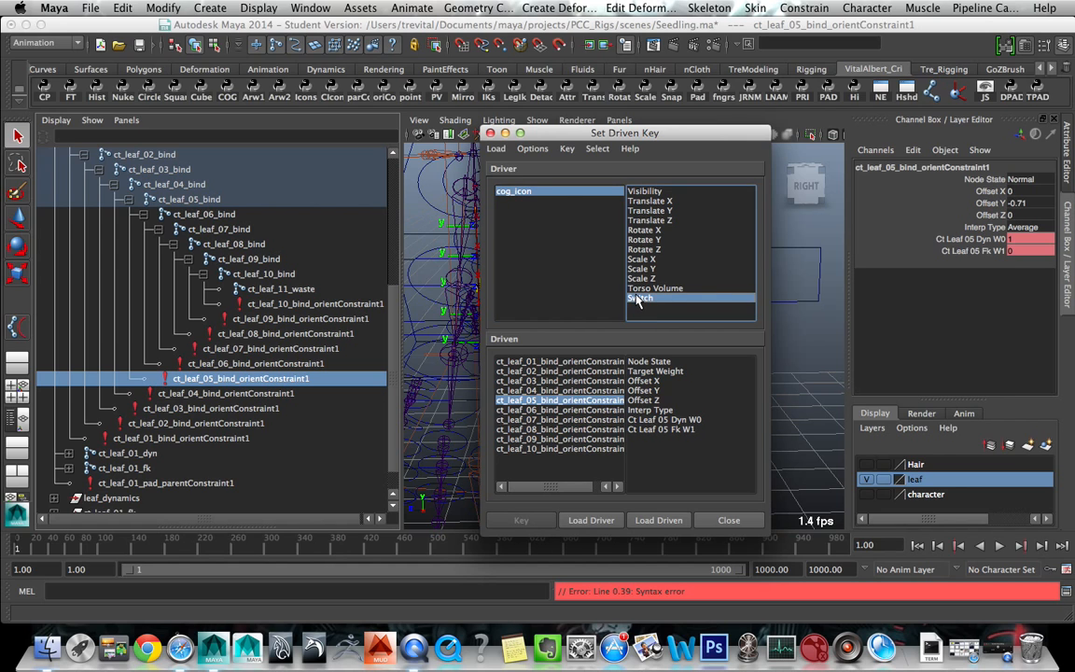
click(557, 196)
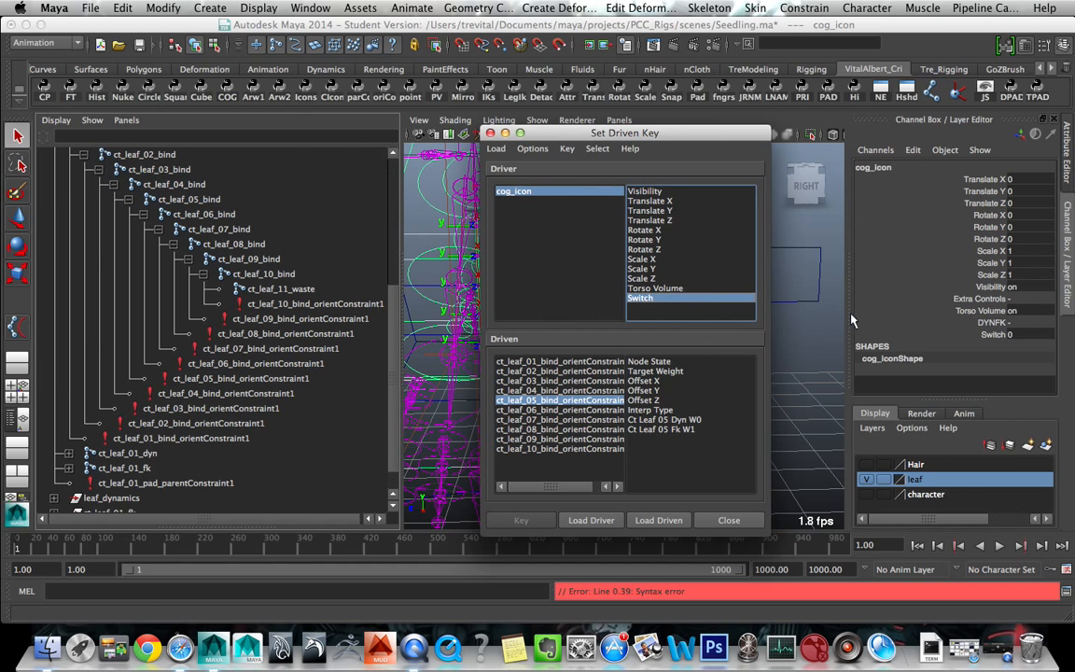
click(910, 334)
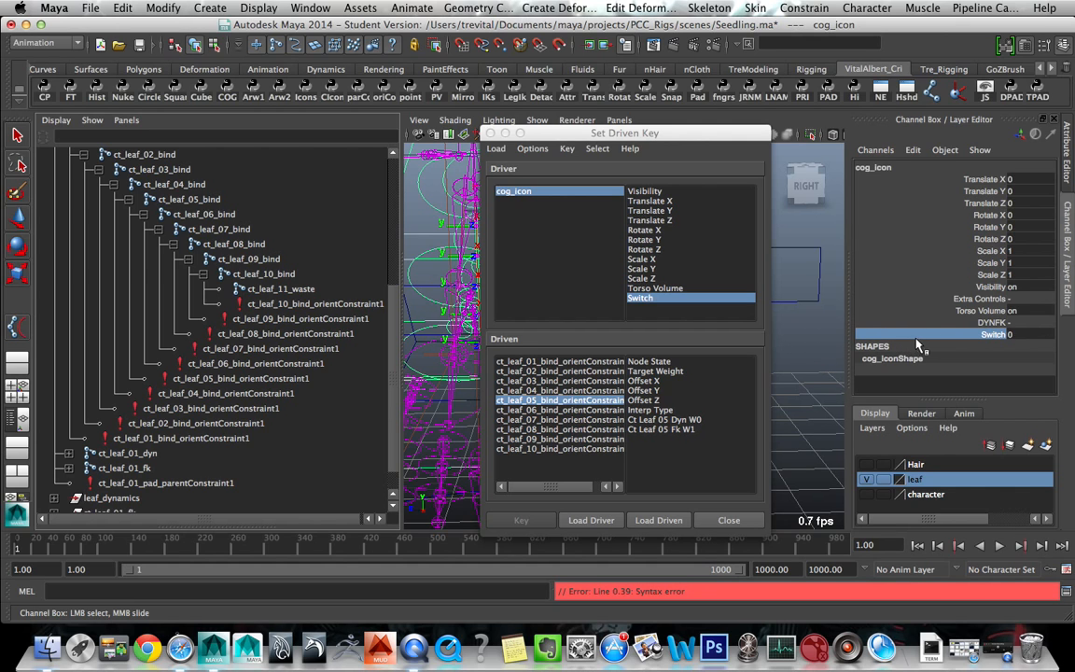
middle_drag(809, 331, 860, 330)
click(905, 323)
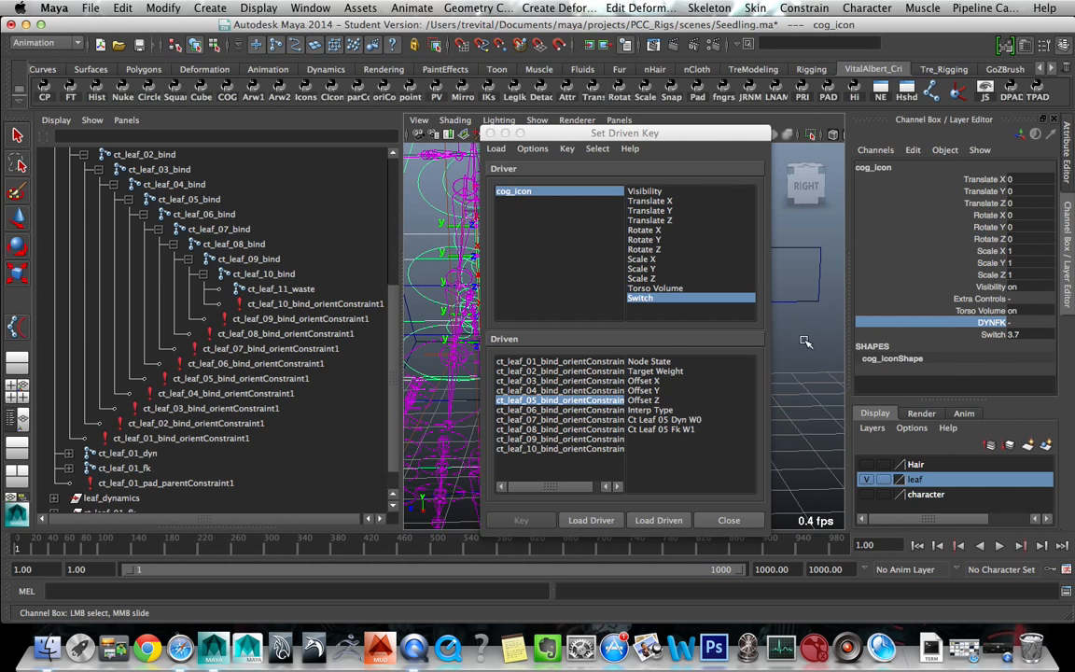
click(901, 334)
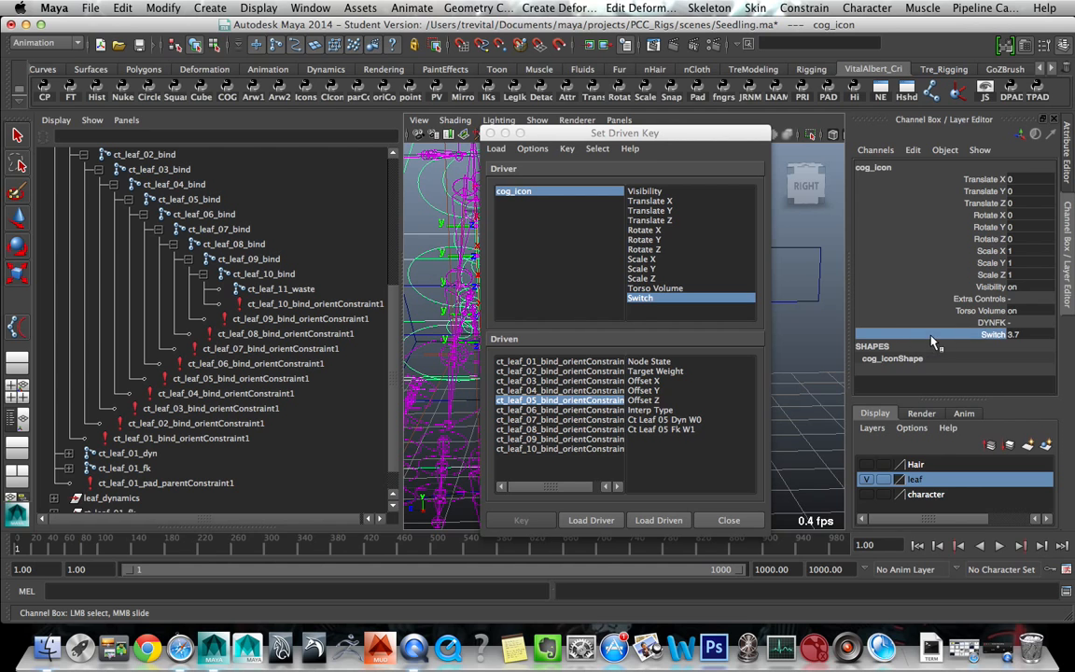
middle_drag(808, 357, 796, 371)
- Set Ct Leaf 01 Dyn W0 to 0 and Fk W1 to 1, and key both weights of ct_leaf_01_bind_orientConstraint1 against Switch
click(550, 361)
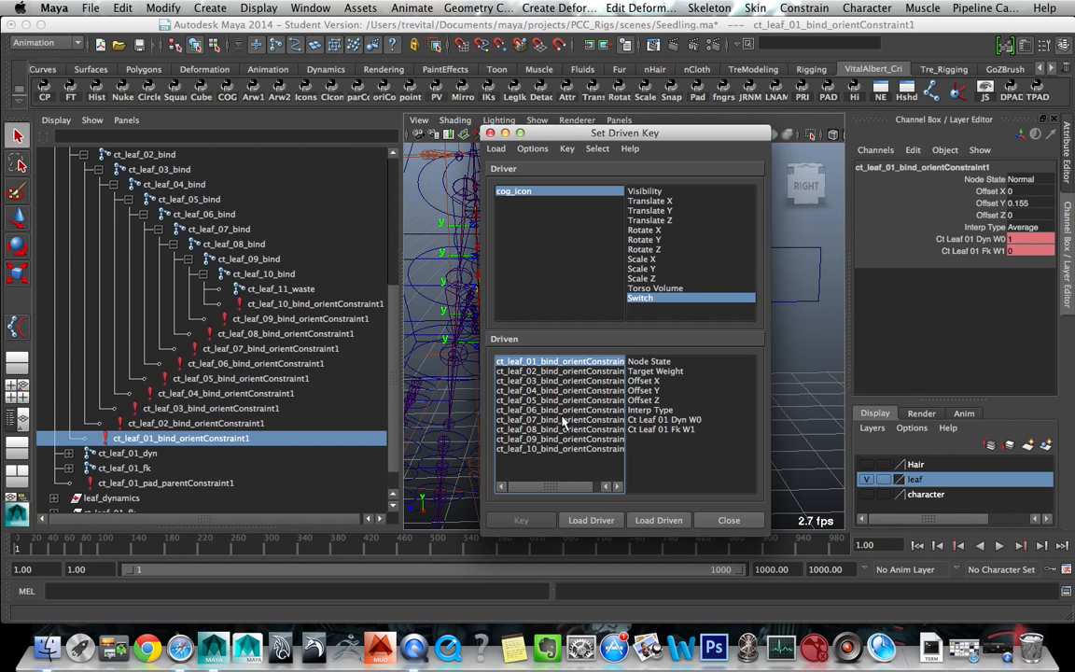
click(649, 420)
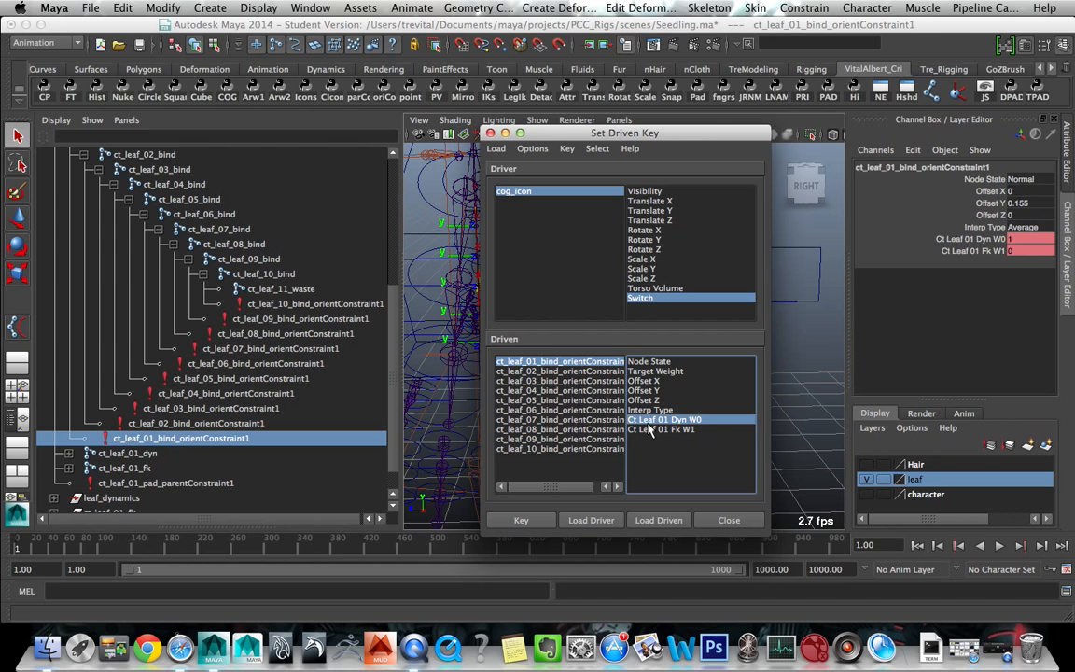
shift+click(650, 428)
click(1012, 247)
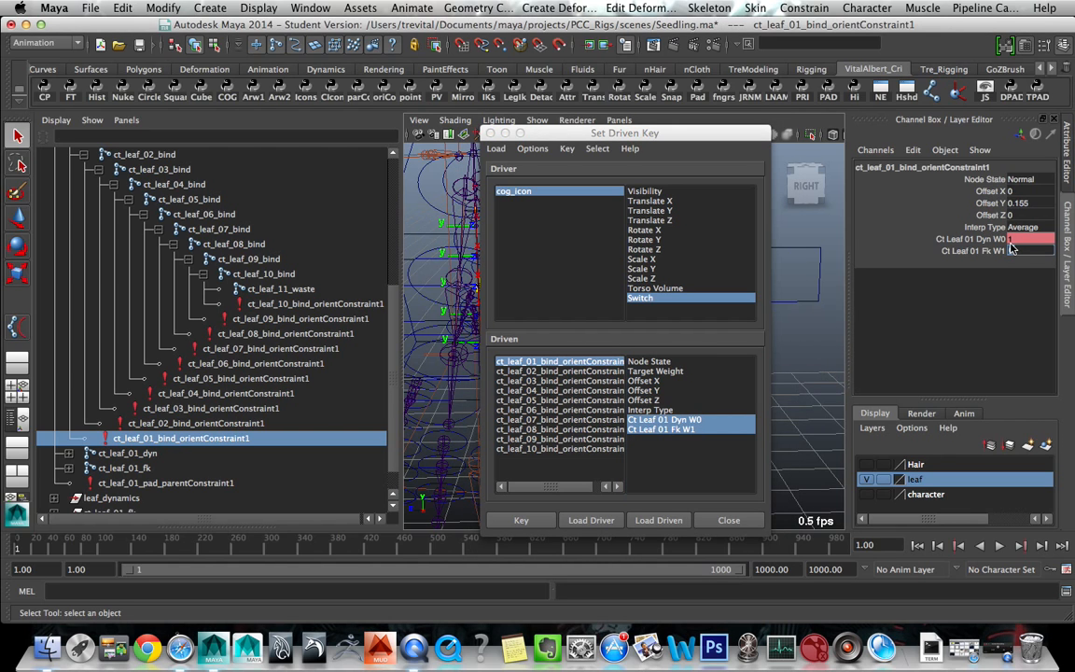
text(1)
click(1013, 240)
text(0)
click(1015, 249)
click(520, 520)
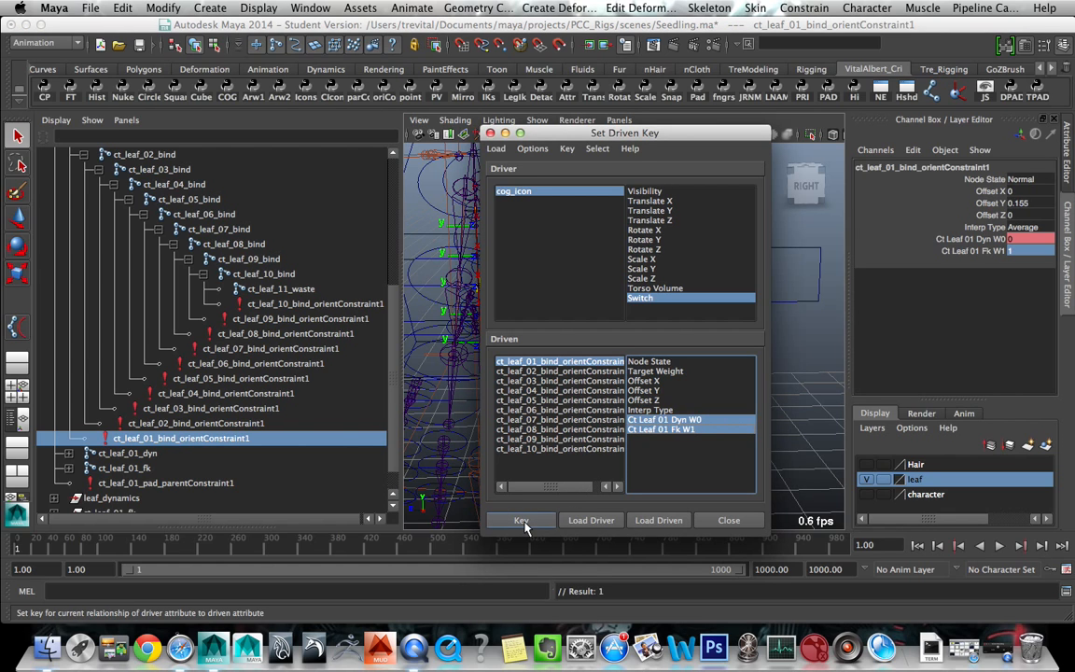
- Set Ct Leaf 02 Dyn W0 to 0 and Fk W1 to 1, and key both weights of ct_leaf_02_bind_orientConstraint1 against Switch
click(577, 371)
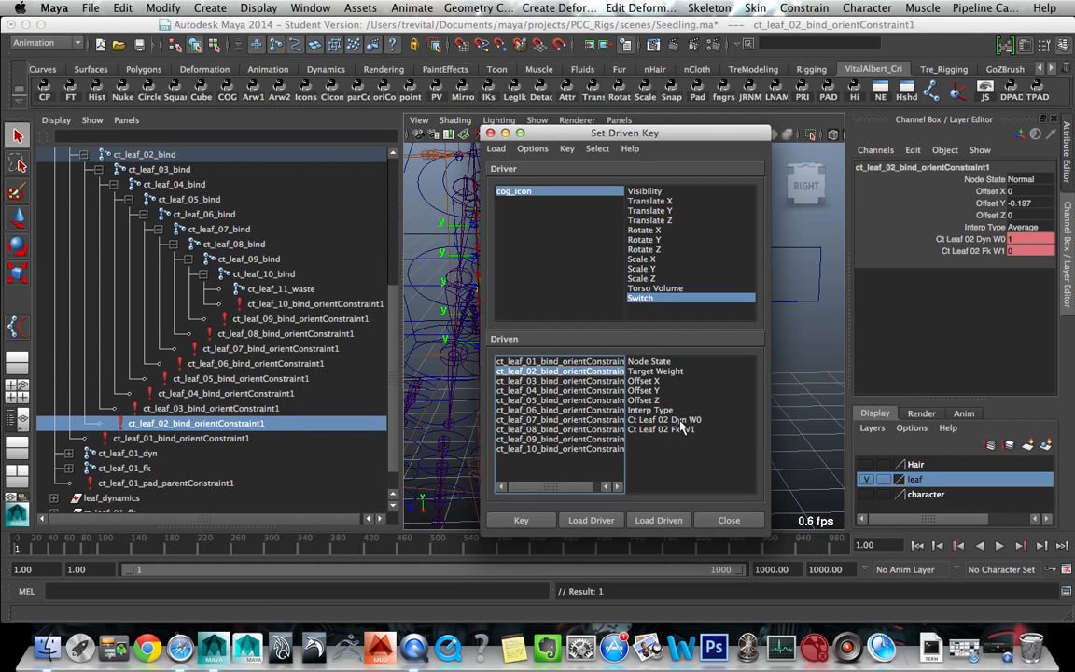
drag(682, 419, 682, 430)
double_click(1023, 241)
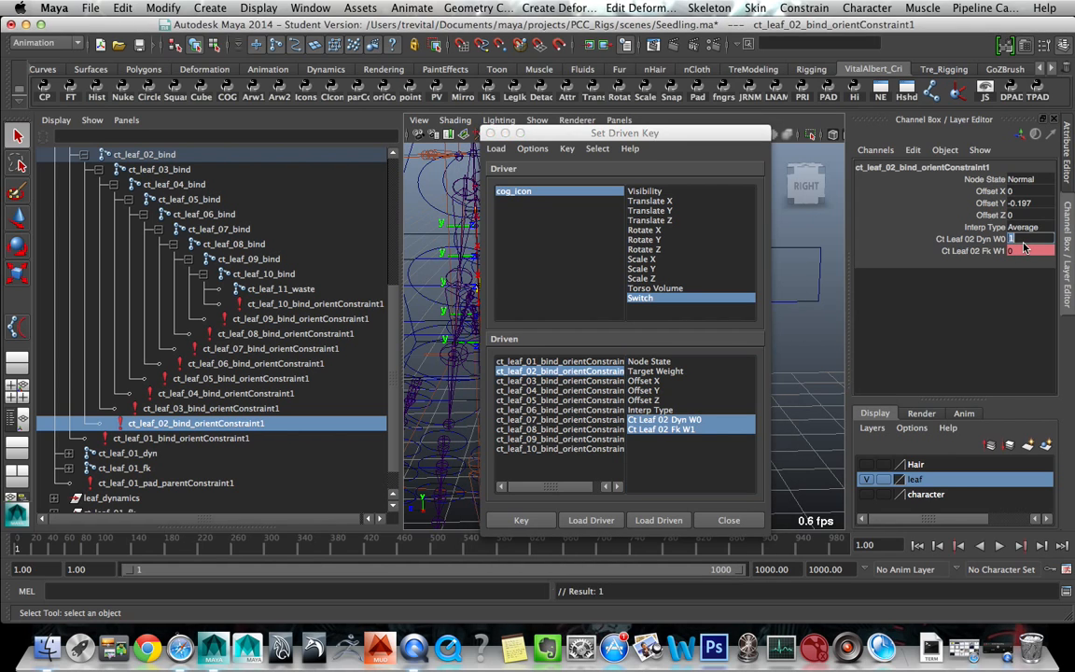
text(0)
key(Tab)
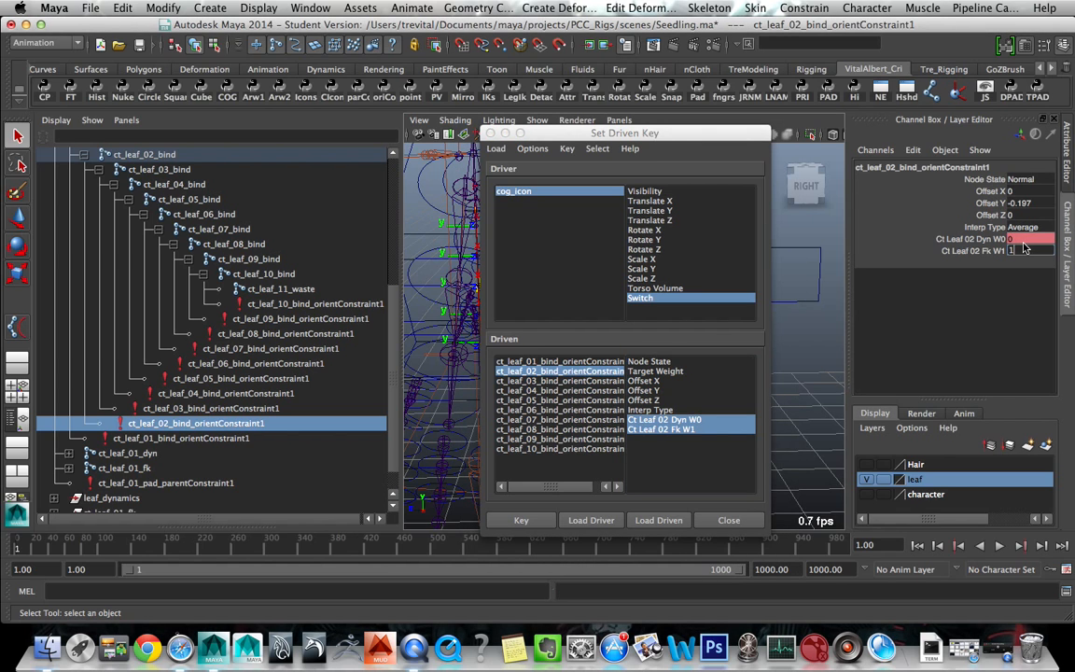
text(1)
click(522, 521)
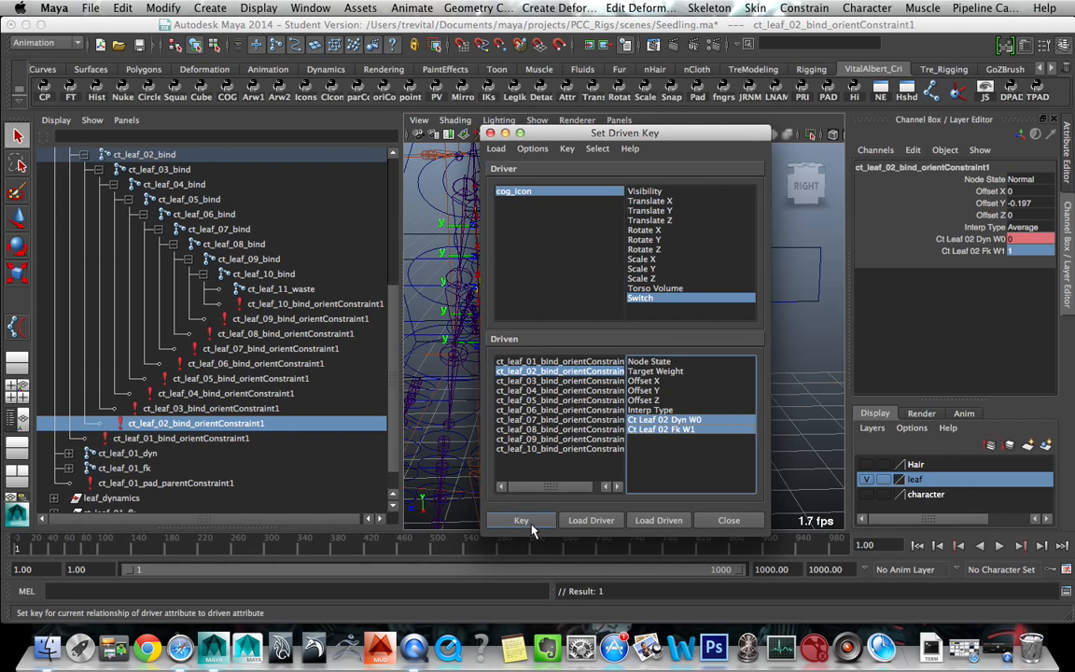
- Set Ct Leaf 03 Dyn W0 to 0 and Fk W1 to 1, and key both weights of ct_leaf_03_bind_orientConstraint1 against Switch
click(550, 381)
click(636, 420)
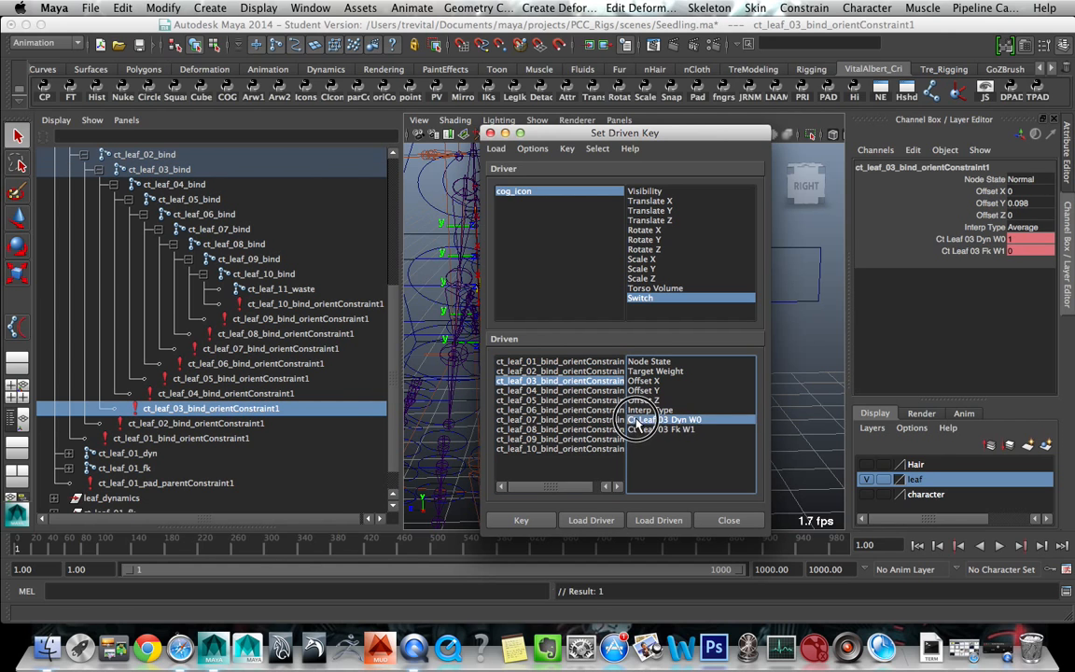
shift+click(661, 429)
click(1031, 239)
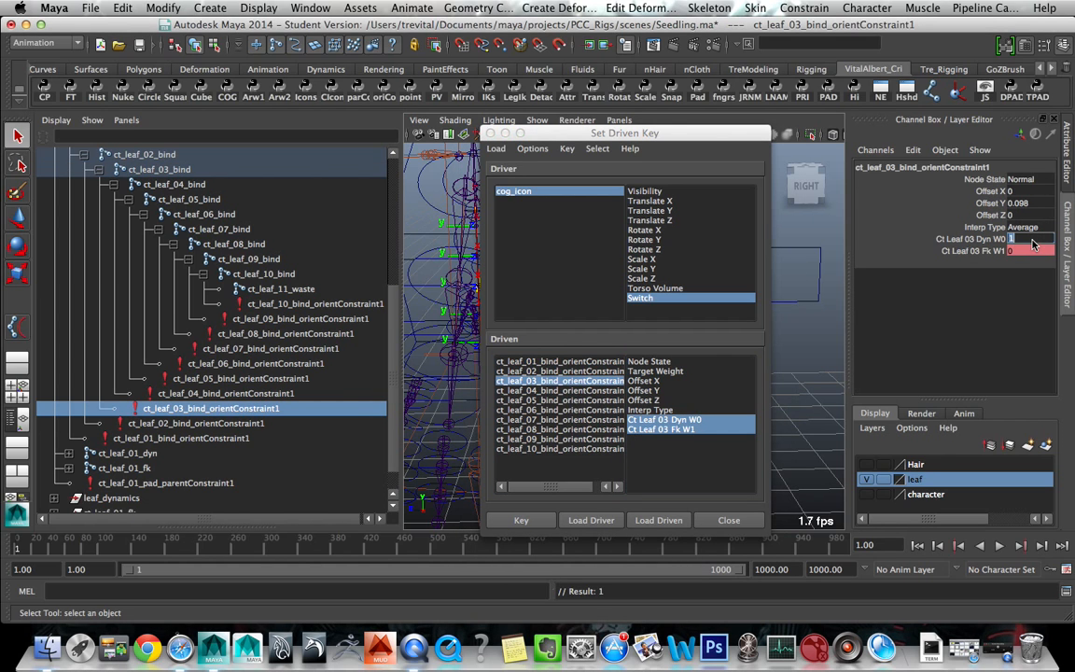
key(Tab)
text(1)
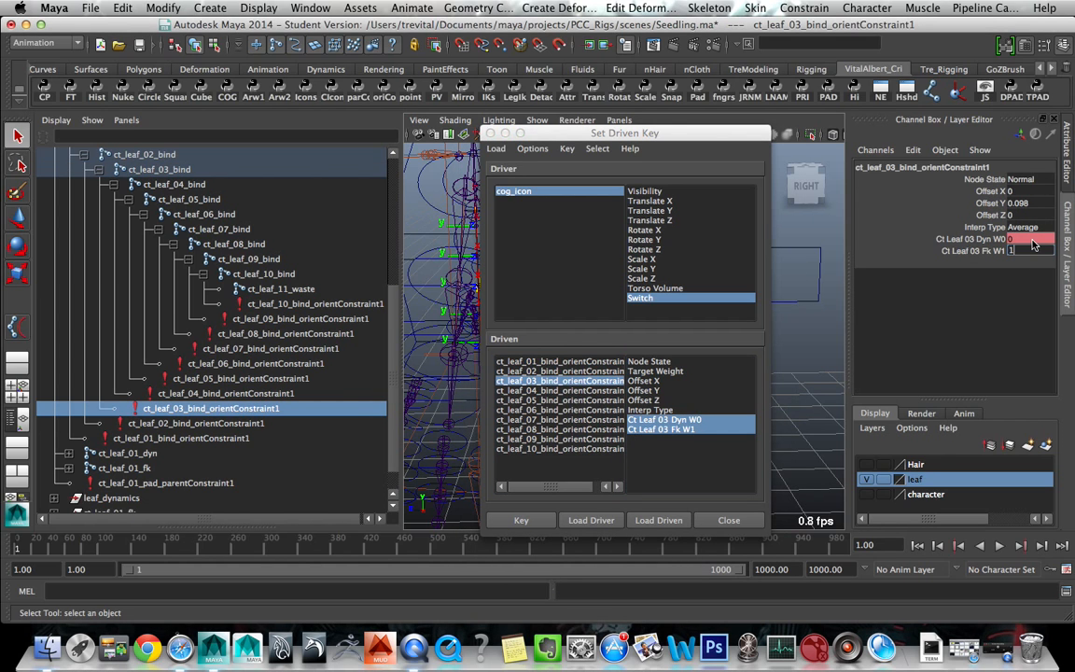
click(525, 519)
- Set Ct Leaf 04 Dyn W0 to 0 and Fk W1 to 1, and key both weights of ct_leaf_04_bind_orientConstraint1 against Switch
click(558, 390)
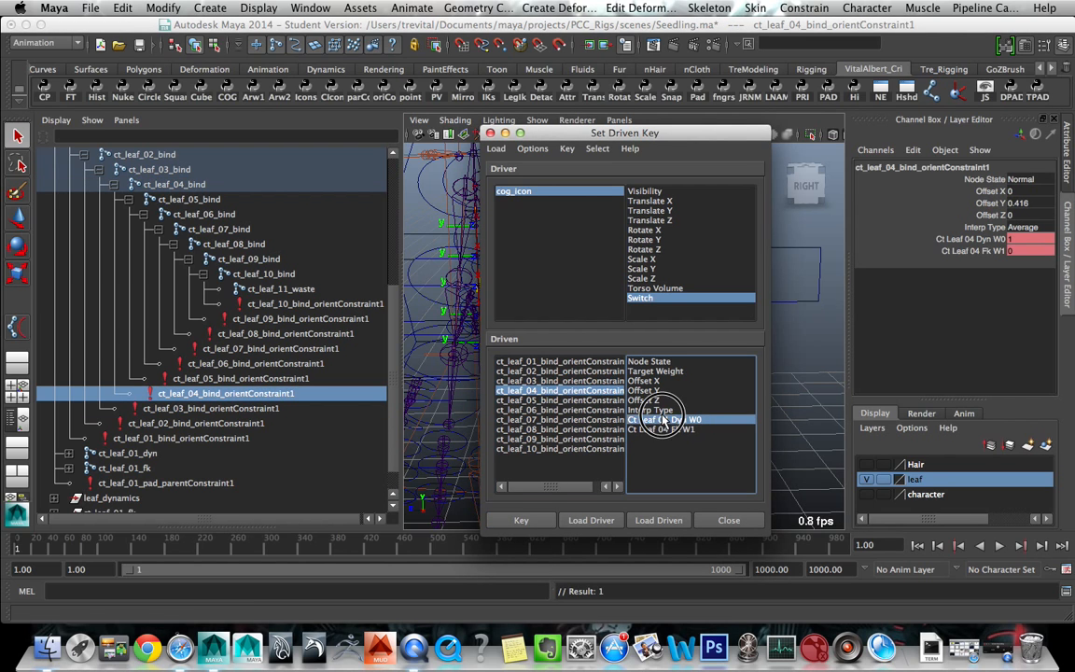
click(662, 420)
shift+click(661, 430)
click(1026, 228)
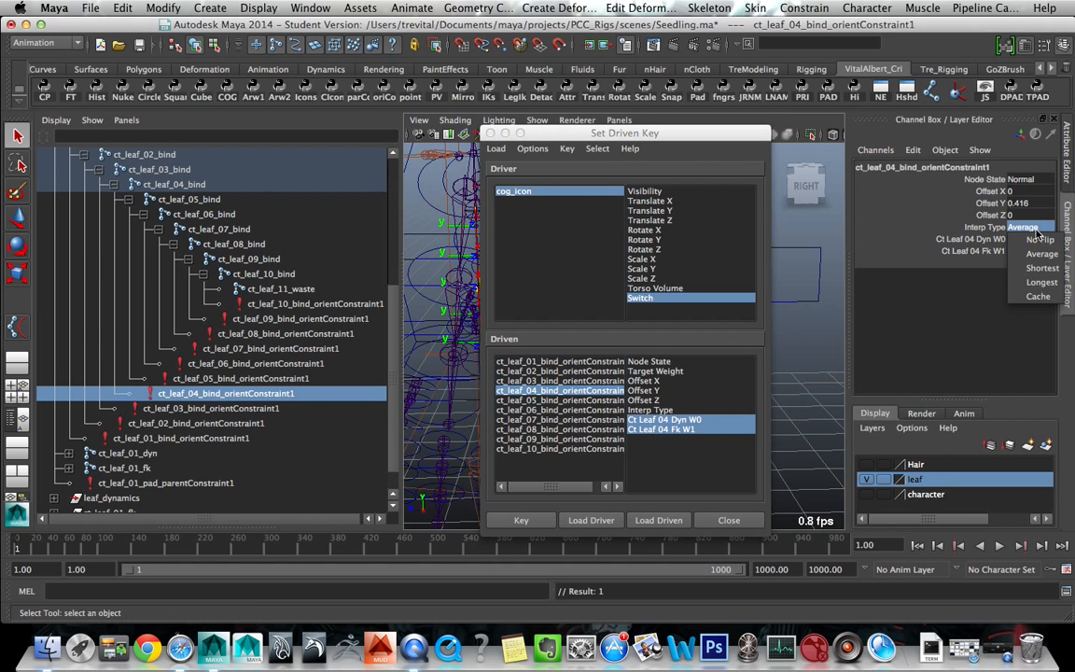
click(905, 233)
click(1019, 240)
text(0)
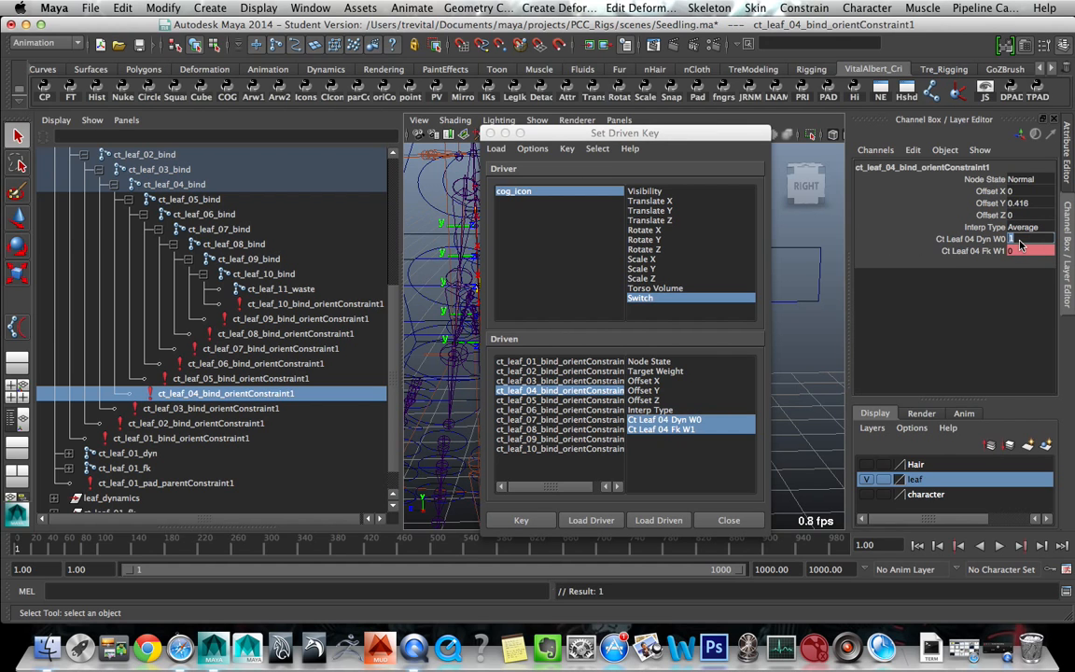
key(Tab)
text(1)
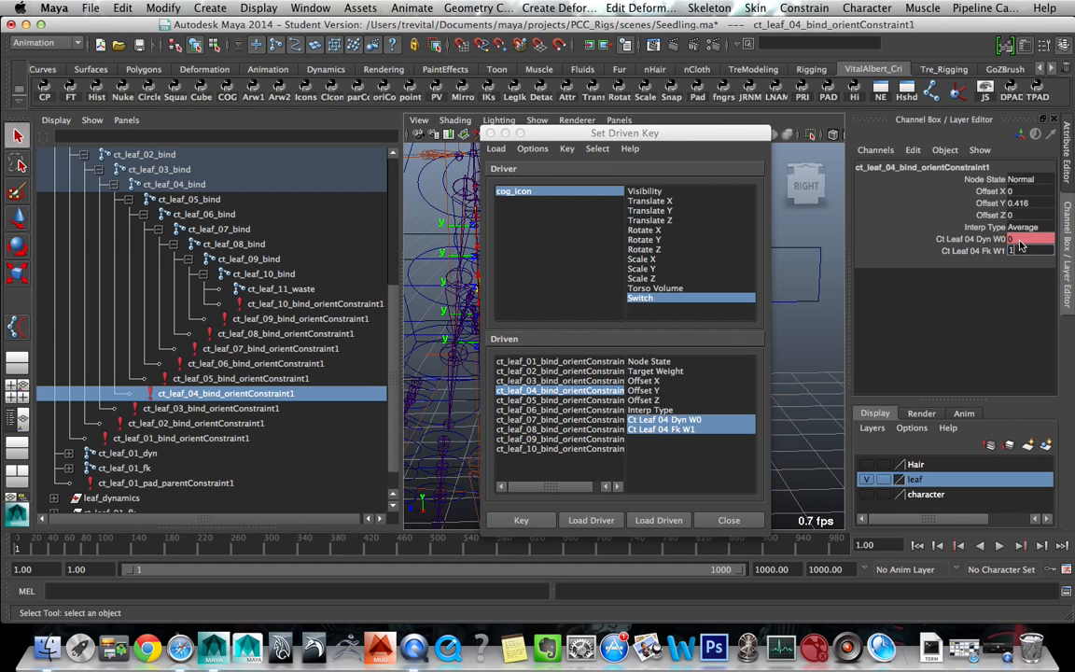
click(527, 521)
- Set Ct Leaf 05 Dyn W0 to 0 and Fk W1 to 1, and key both weights of ct_leaf_05_bind_orientConstraint1 against Switch
click(560, 401)
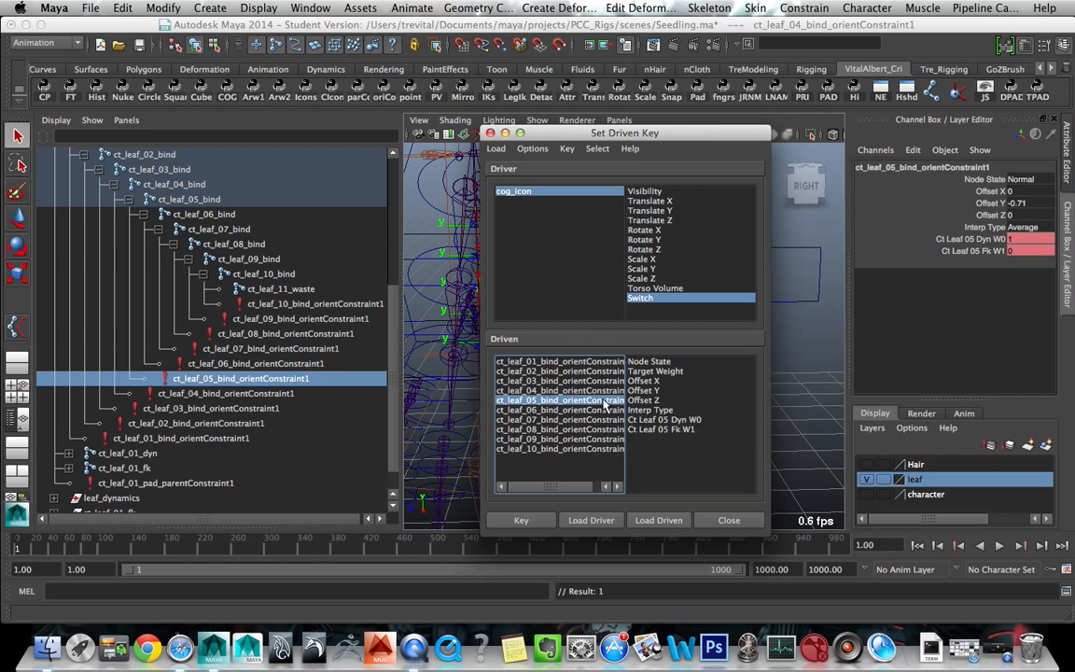
drag(683, 421, 687, 430)
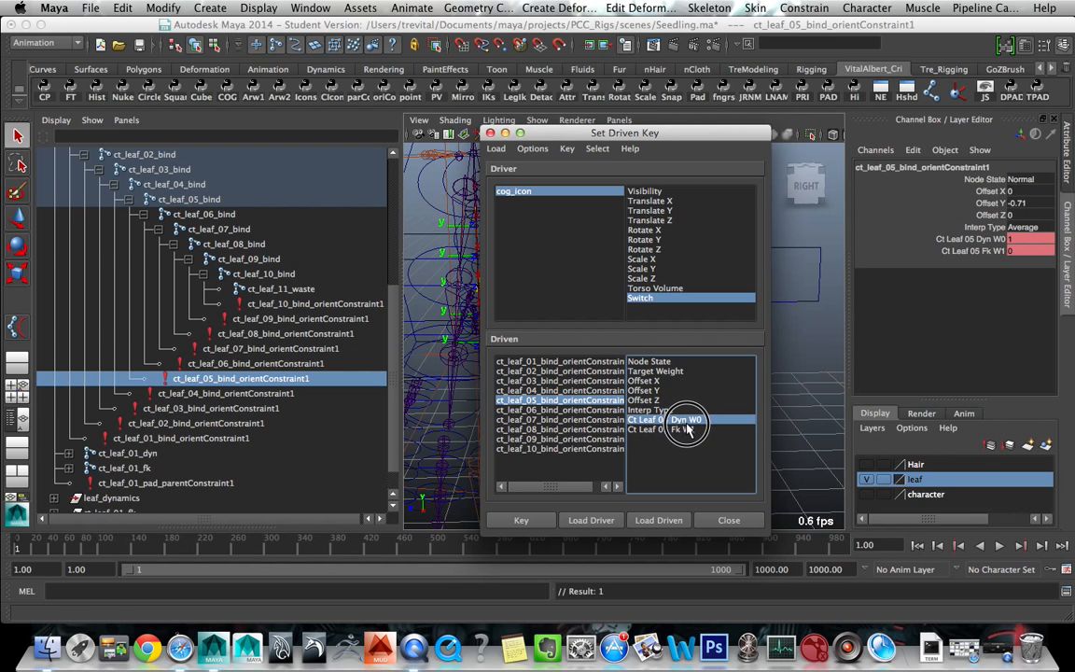
click(1023, 247)
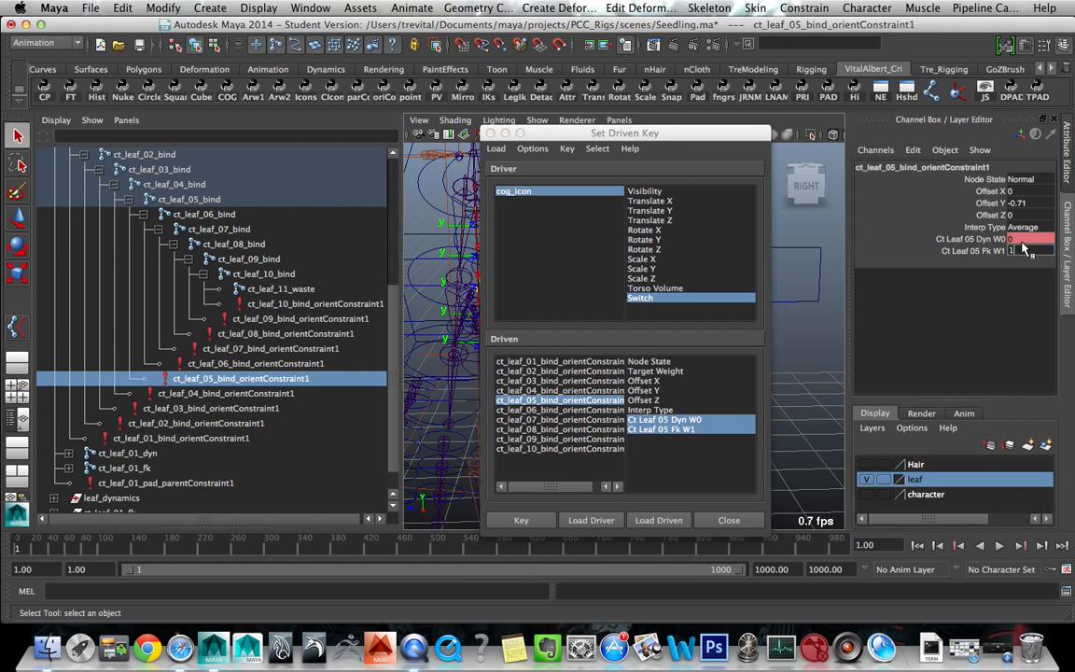
text(1)
click(521, 520)
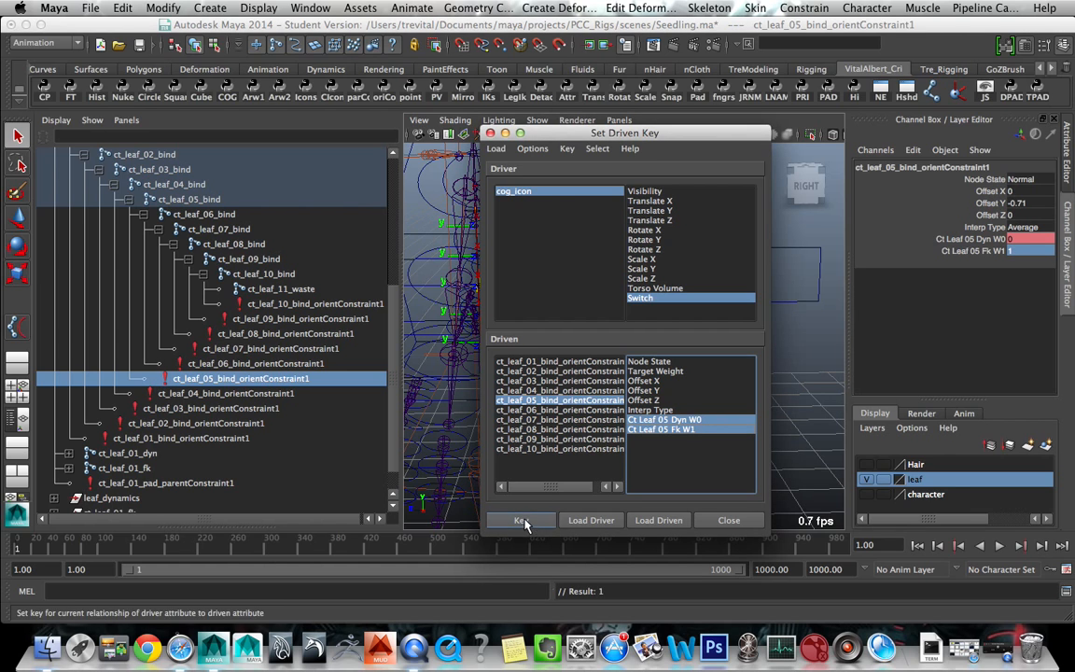
- Set Ct Leaf 06 Dyn W0 to 0 and Fk W1 to 1, and key both weights of ct_leaf_06_bind_orientConstraint1 against Switch
click(586, 410)
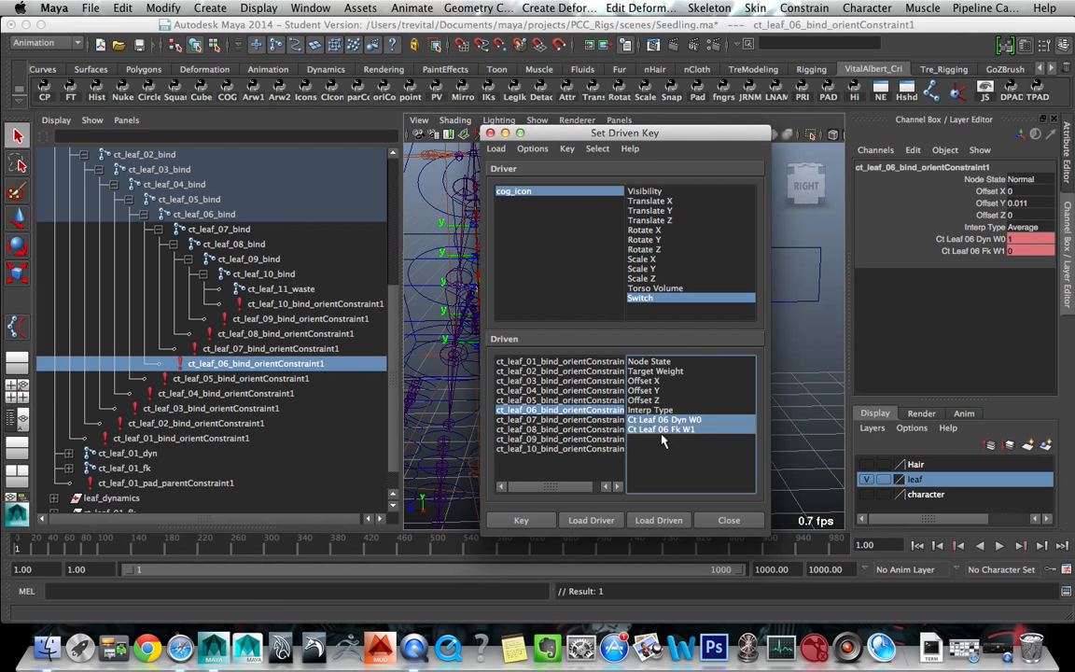
click(1031, 240)
text(0)
key(Tab)
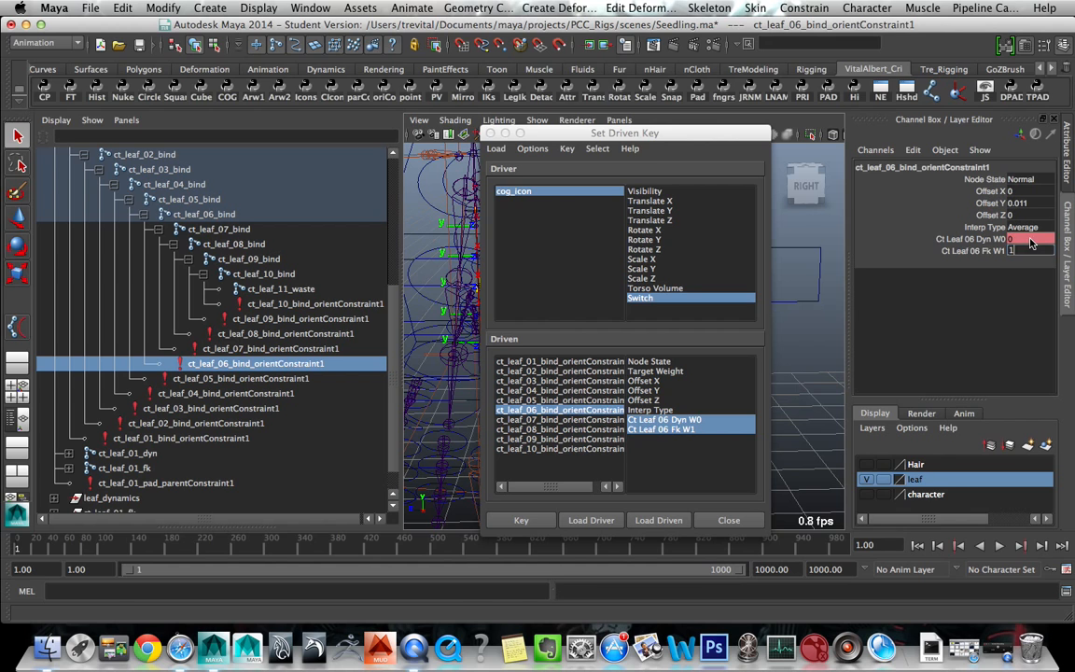
click(531, 522)
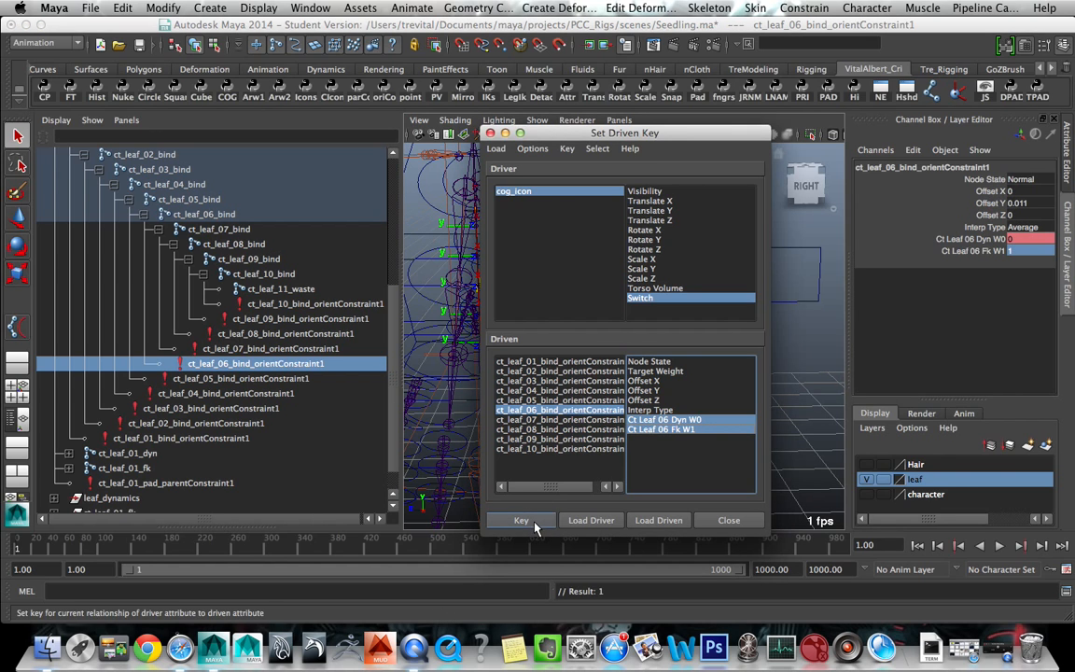
- Set Ct Leaf 07 Dyn W0 to 0 and Fk W1 to 1, and key both weights of ct_leaf_07_bind_orientConstraint1 against Switch
click(541, 420)
click(1023, 239)
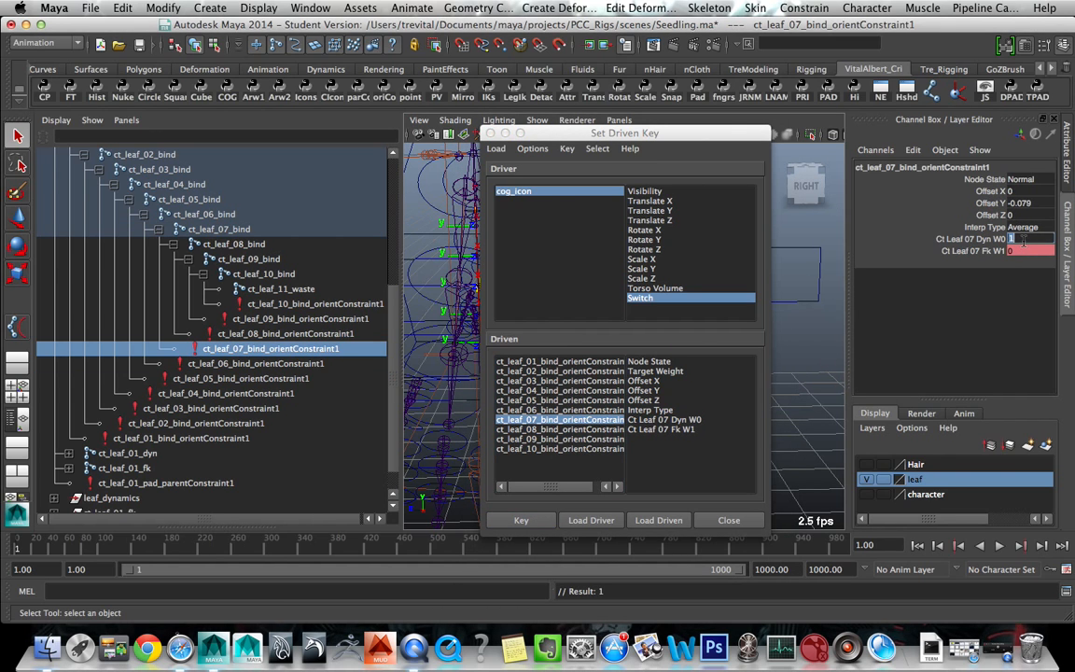
key(Tab)
text(1)
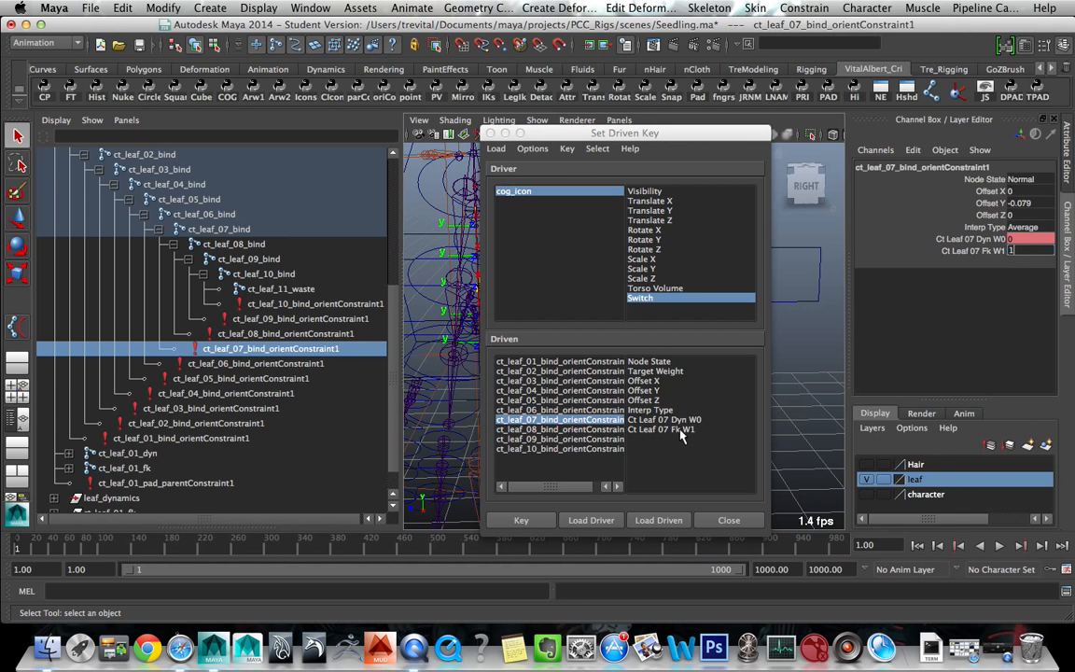
drag(681, 420, 679, 430)
click(521, 520)
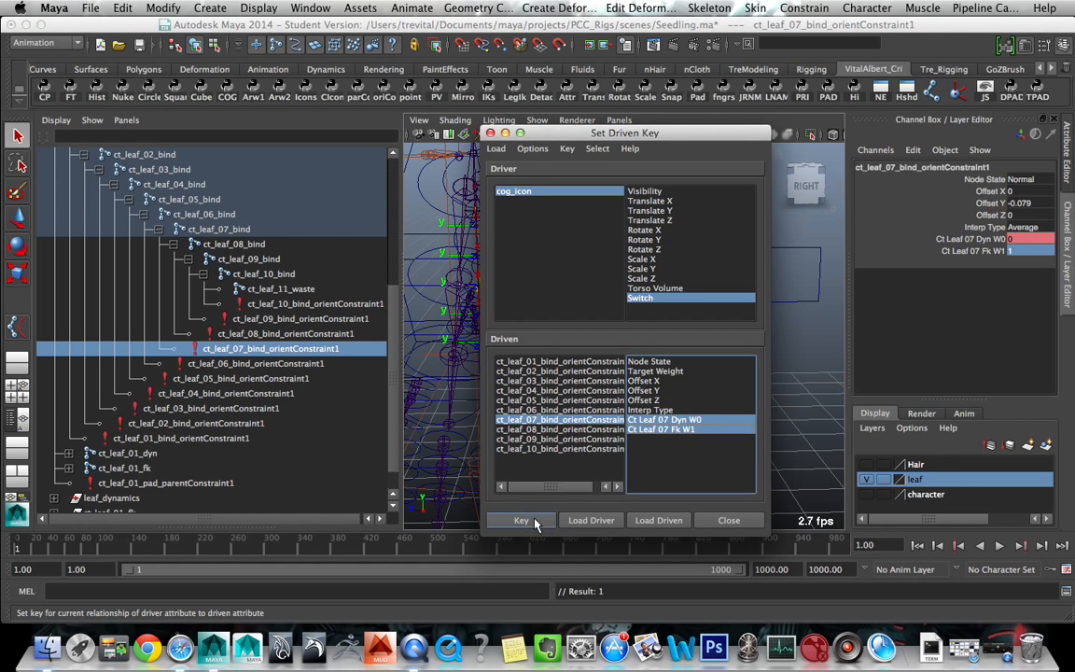
- Set Ct Leaf 08 Dyn W0 to 0 and Fk W1 to 1, and key both weights of ct_leaf_08_bind_orientConstraint1 against Switch
click(560, 429)
click(1035, 240)
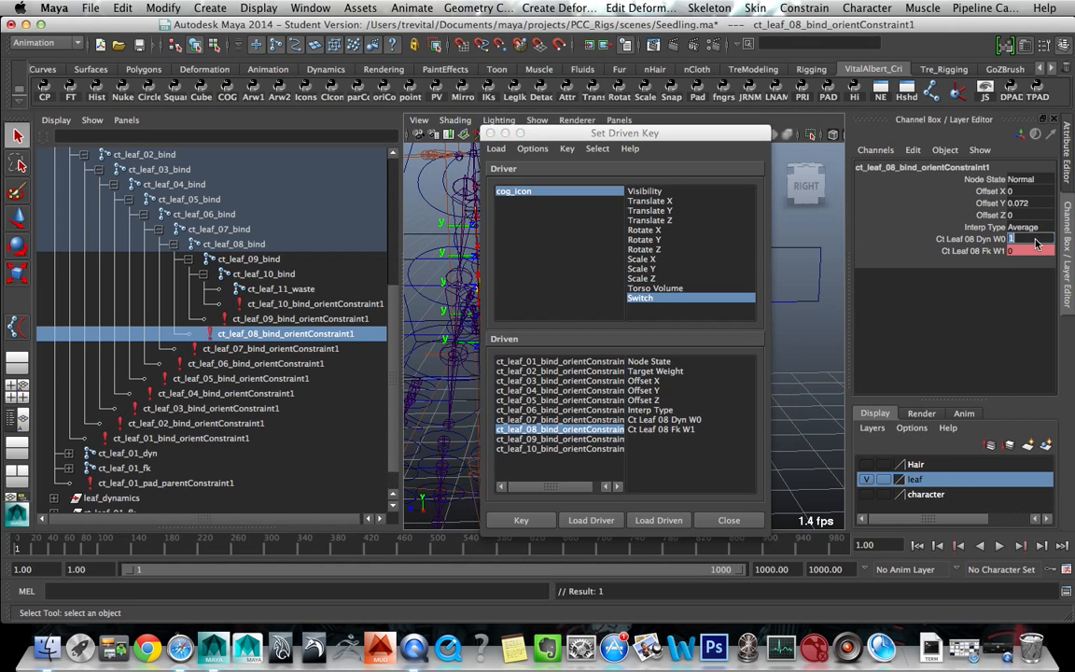
text(0)
key(Tab)
text(1)
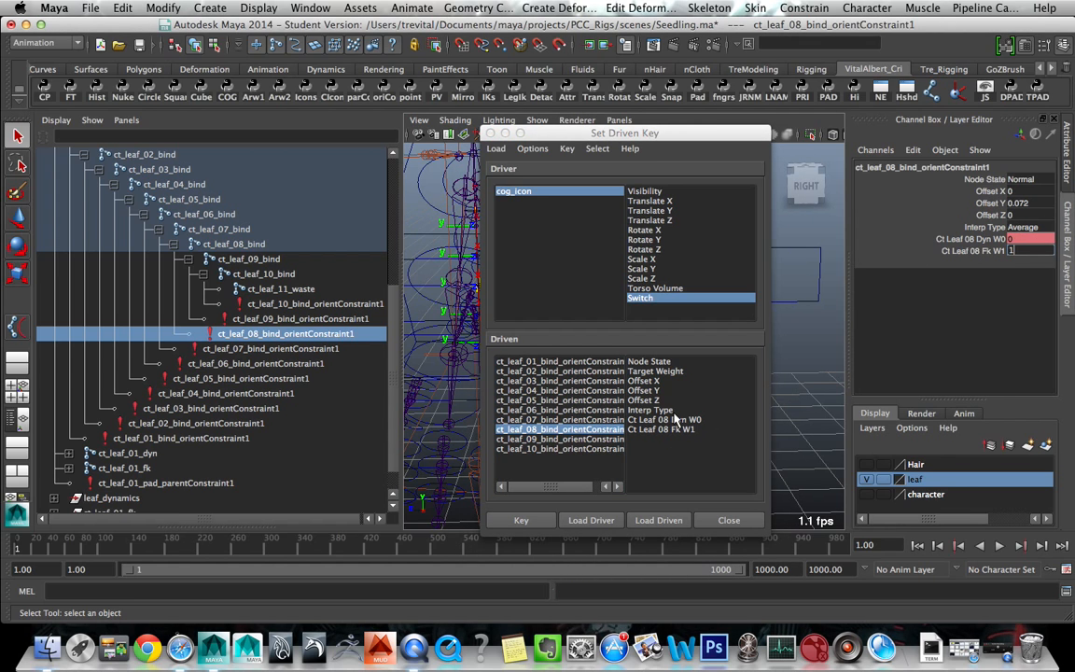
drag(612, 420, 611, 471)
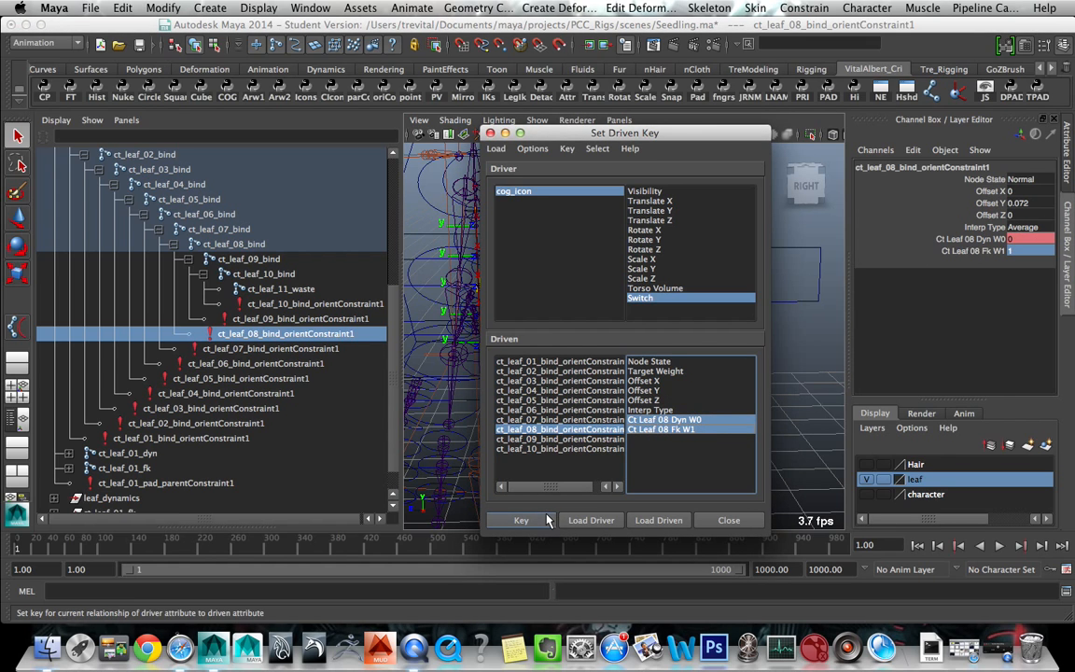
- Set Ct Leaf 09 Dyn W0 to 0 and Fk W1 to 1, and key both weights of ct_leaf_09_bind_orientConstraint1 against Switch
click(559, 439)
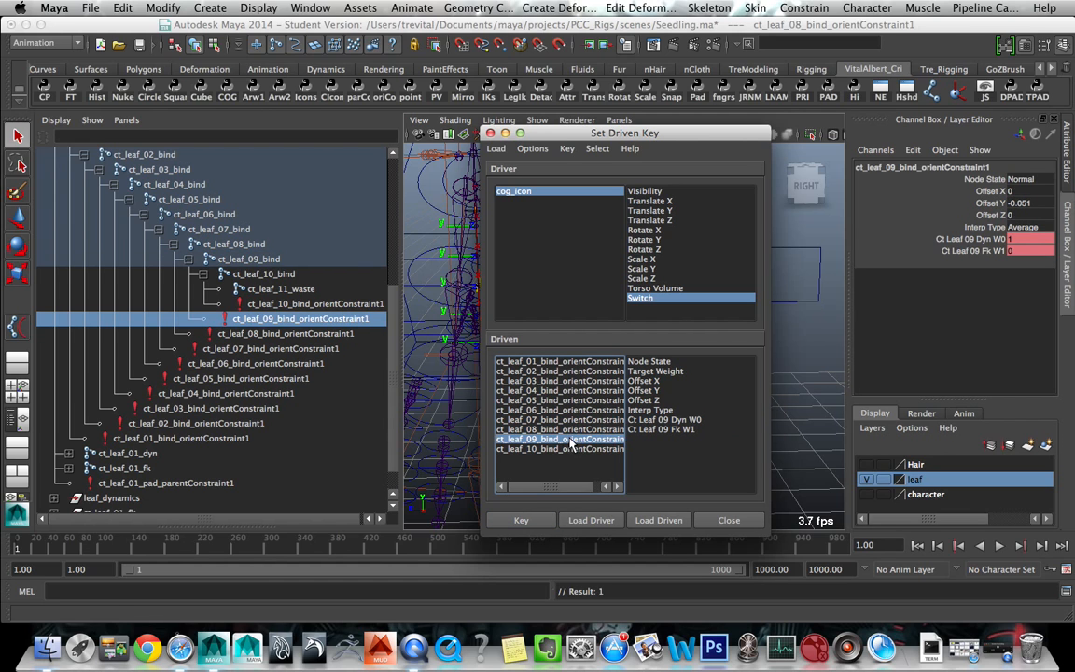
click(1017, 240)
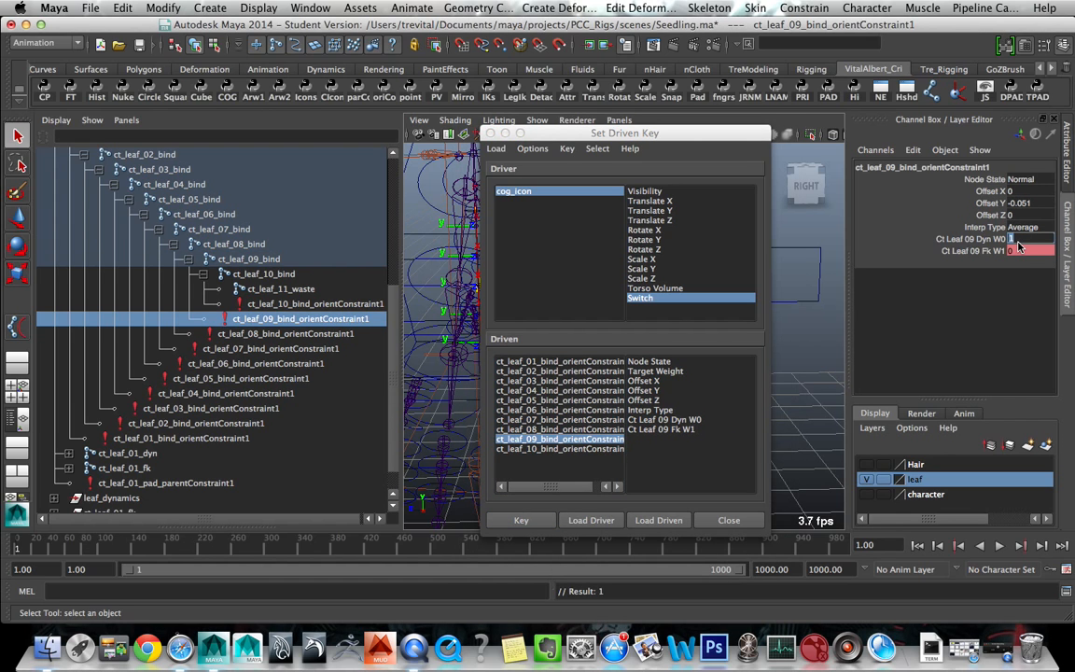
click(1019, 249)
text(1)
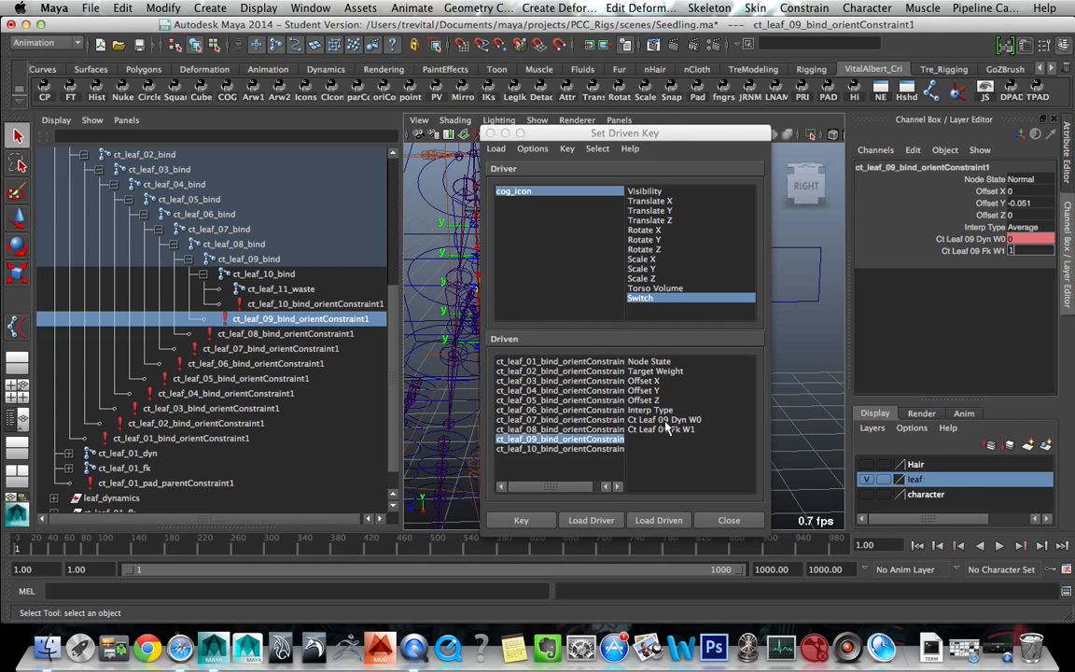
drag(666, 420, 666, 429)
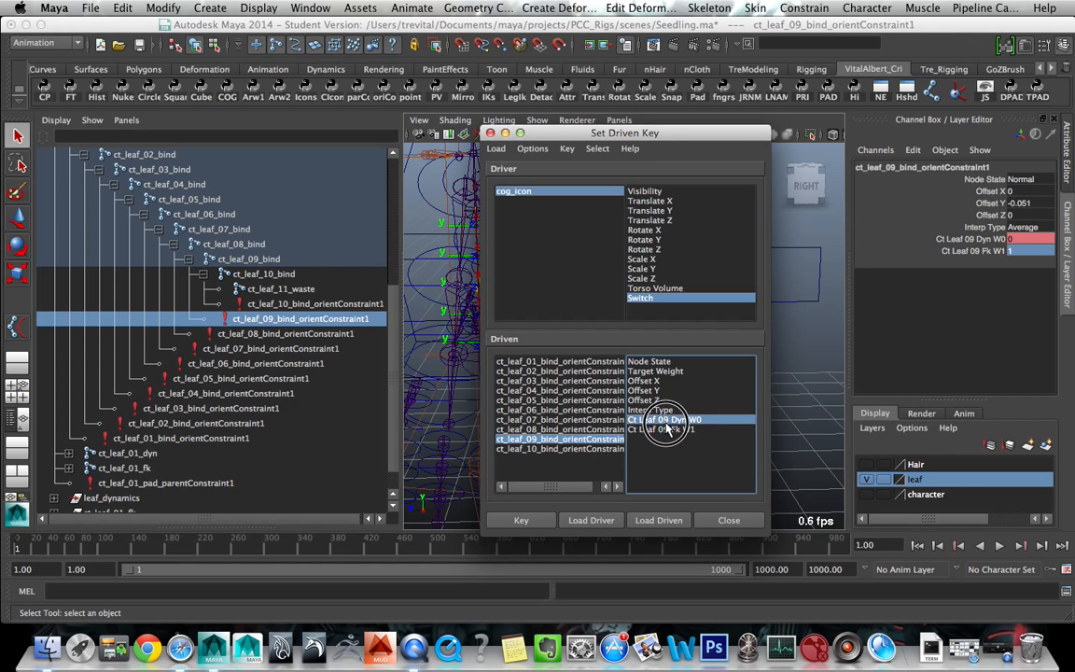
- Set Ct Leaf 10 Dyn W0 to 0 and Fk W1 to 1, and key both weights of ct_leaf_10_bind_orientConstraint1 against Switch
click(559, 449)
click(1032, 238)
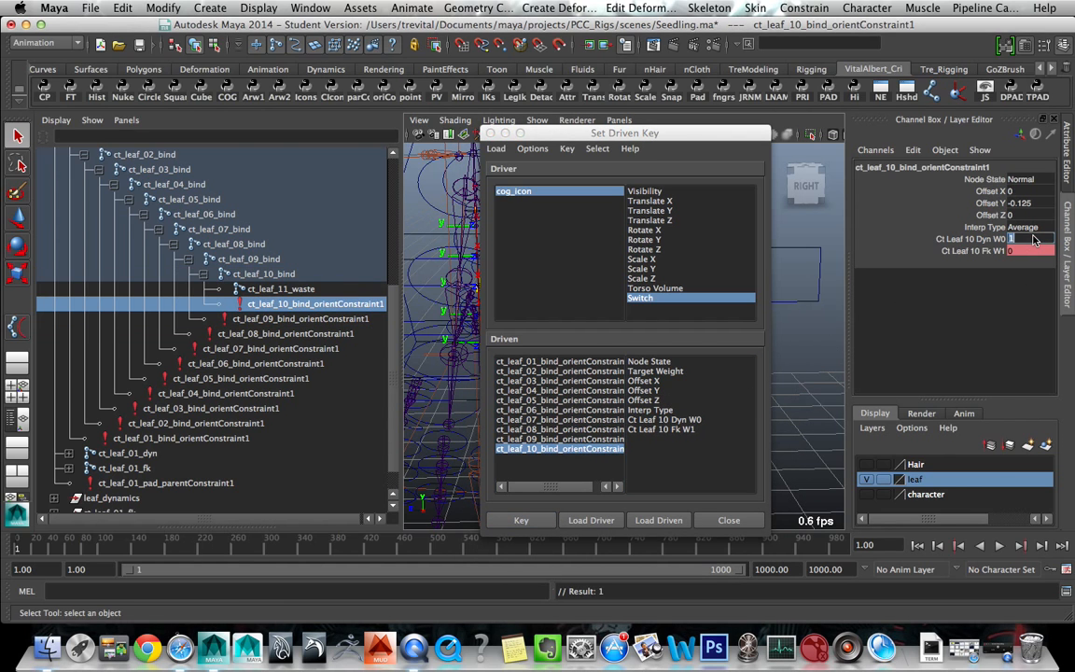
text(0)
key(Tab)
text(1)
key(Return)
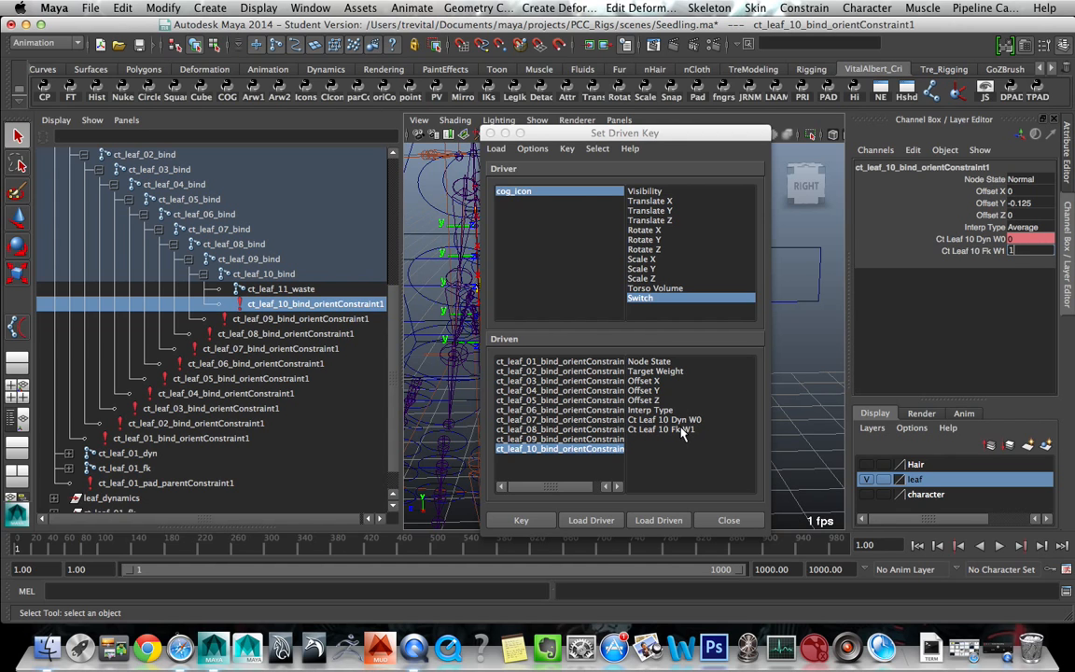
drag(682, 422, 682, 435)
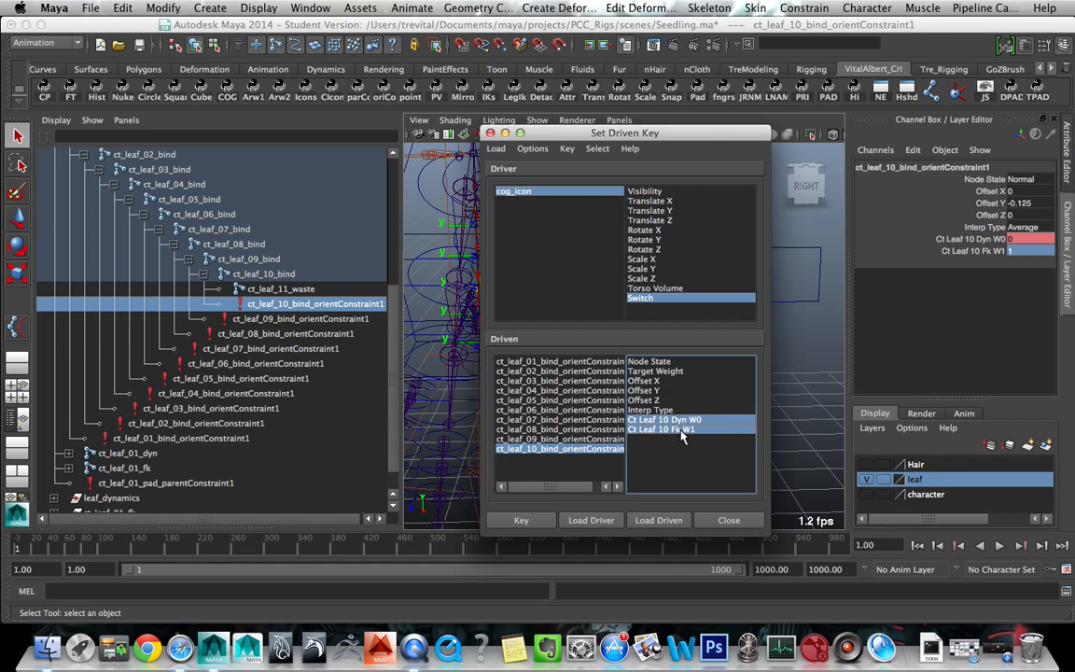
click(535, 518)
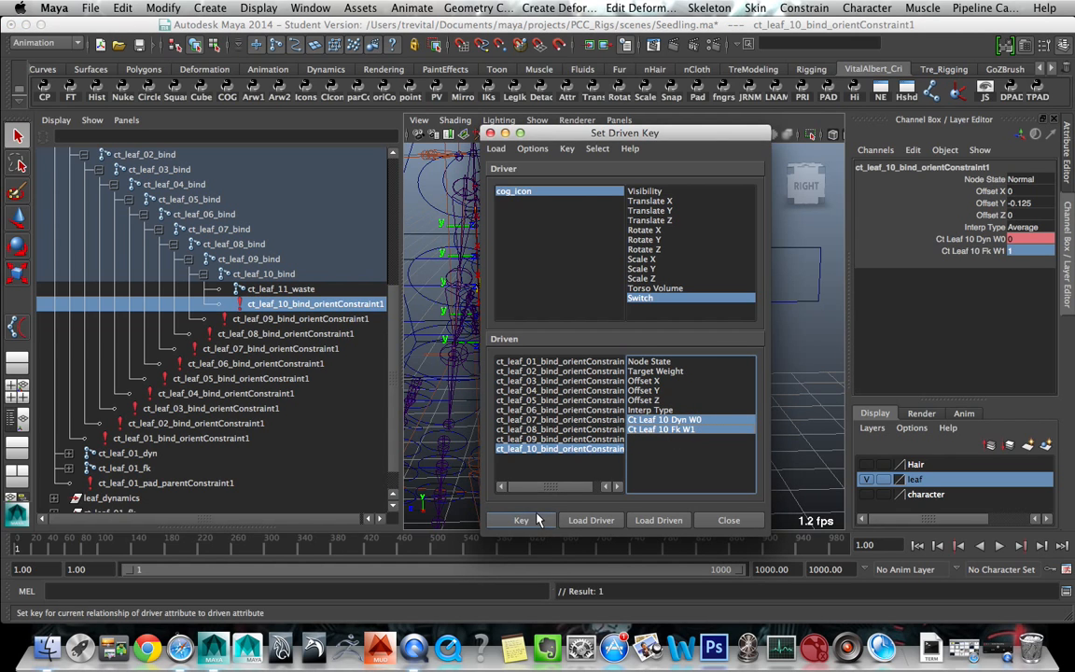
- Check the Dyn W0 and Fk W1 weights of all ten driven leaf bind orient constraints one by one
click(560, 438)
click(565, 429)
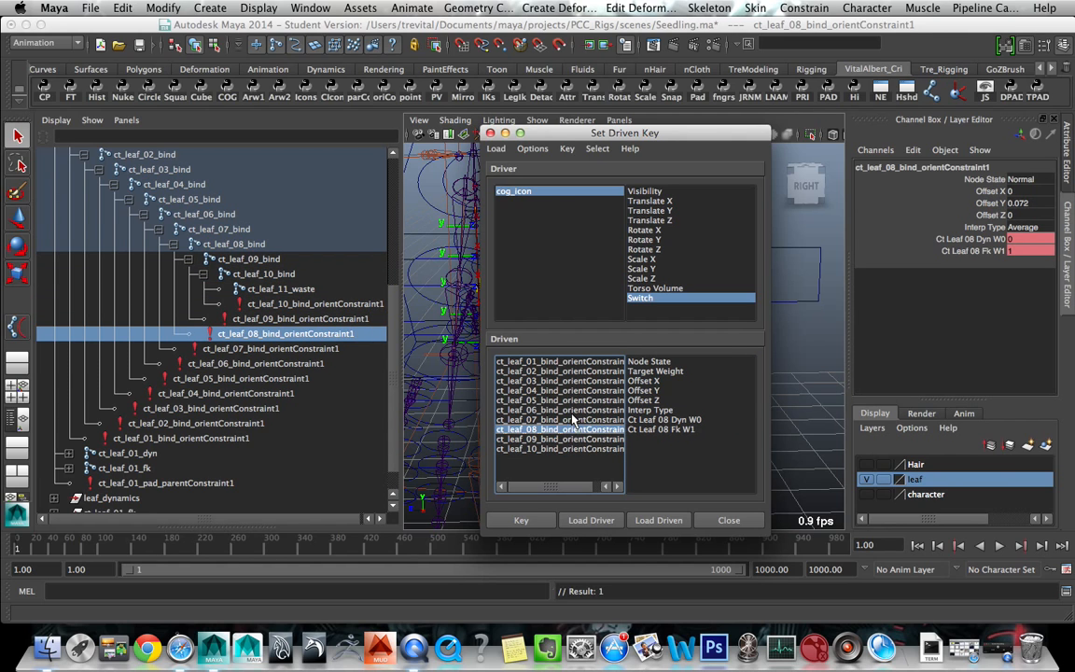
click(571, 419)
click(571, 410)
click(575, 400)
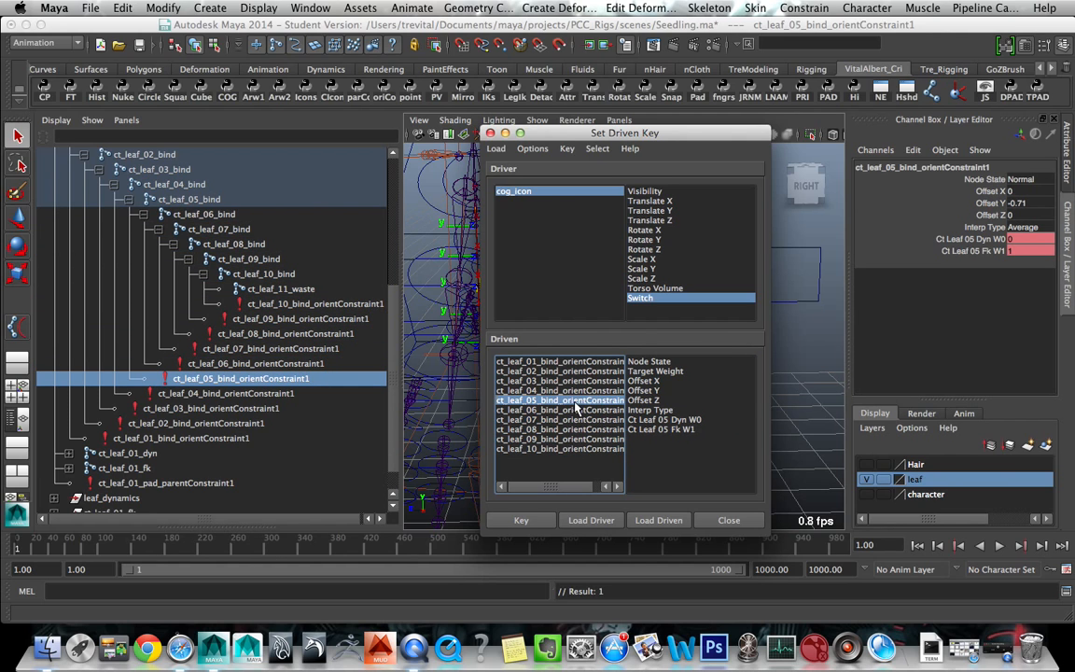
click(579, 390)
click(582, 381)
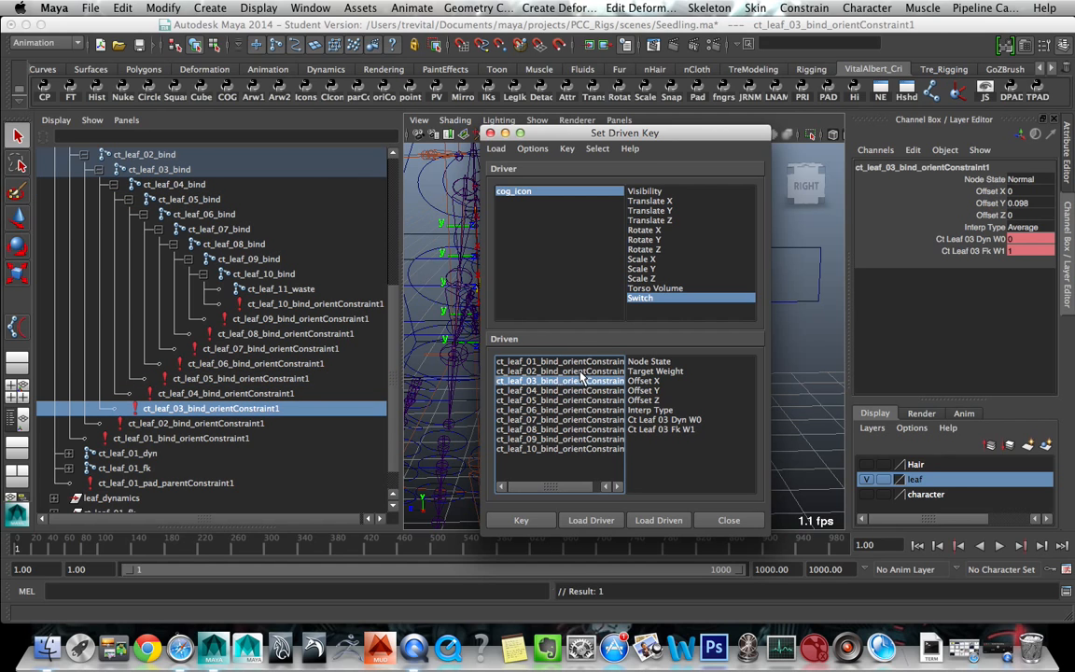
click(582, 372)
click(583, 363)
click(583, 372)
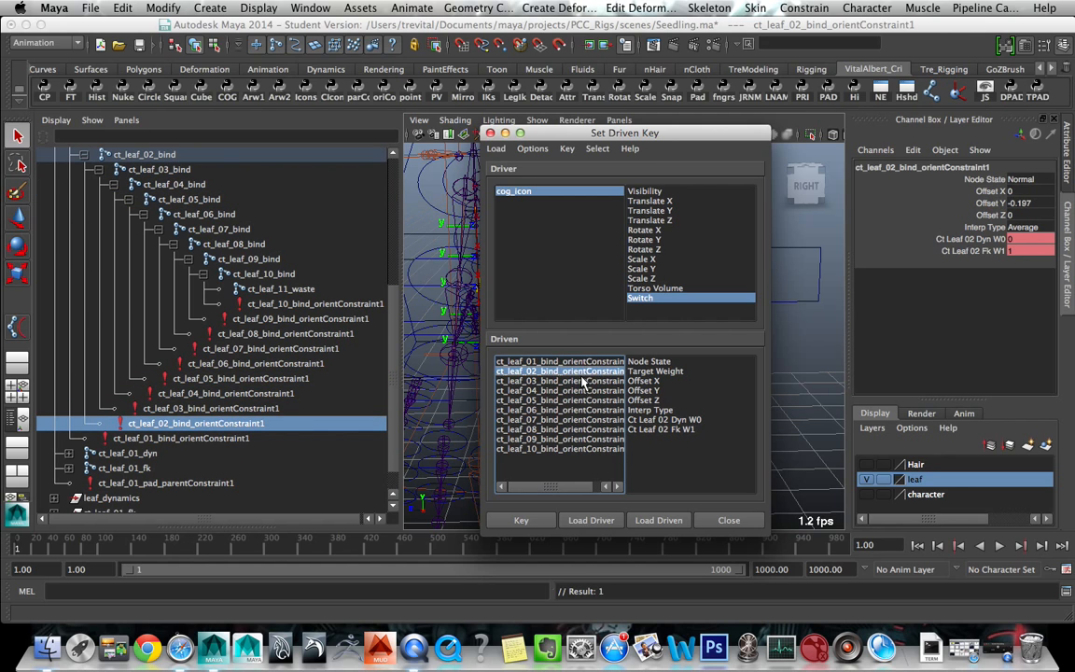
click(584, 381)
click(584, 390)
click(585, 401)
click(585, 410)
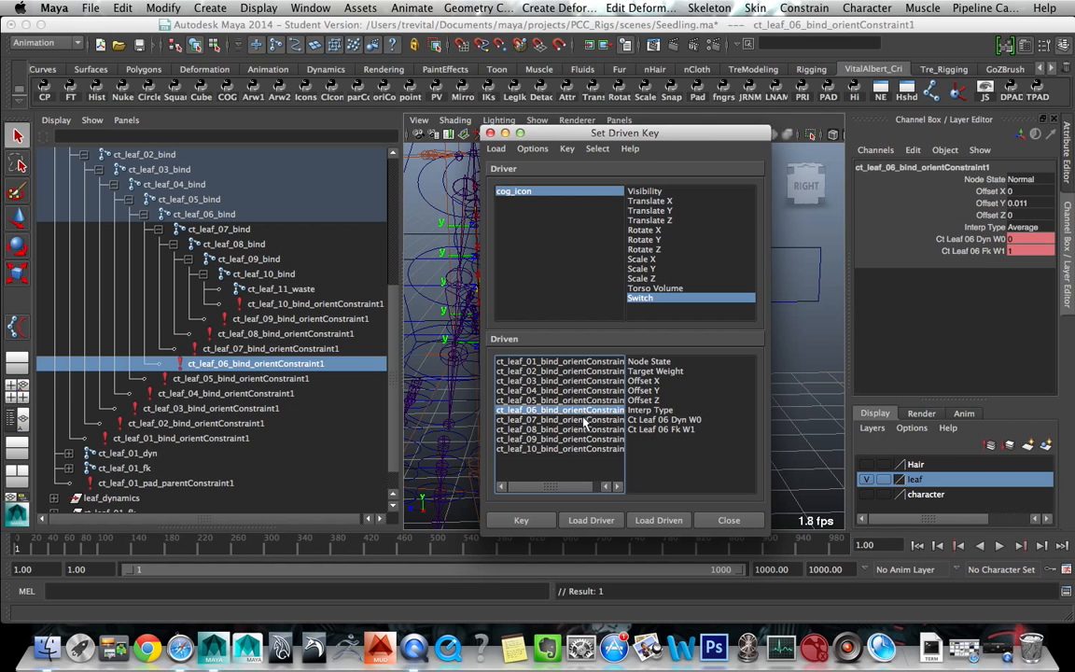
click(586, 419)
click(586, 429)
click(587, 439)
click(587, 449)
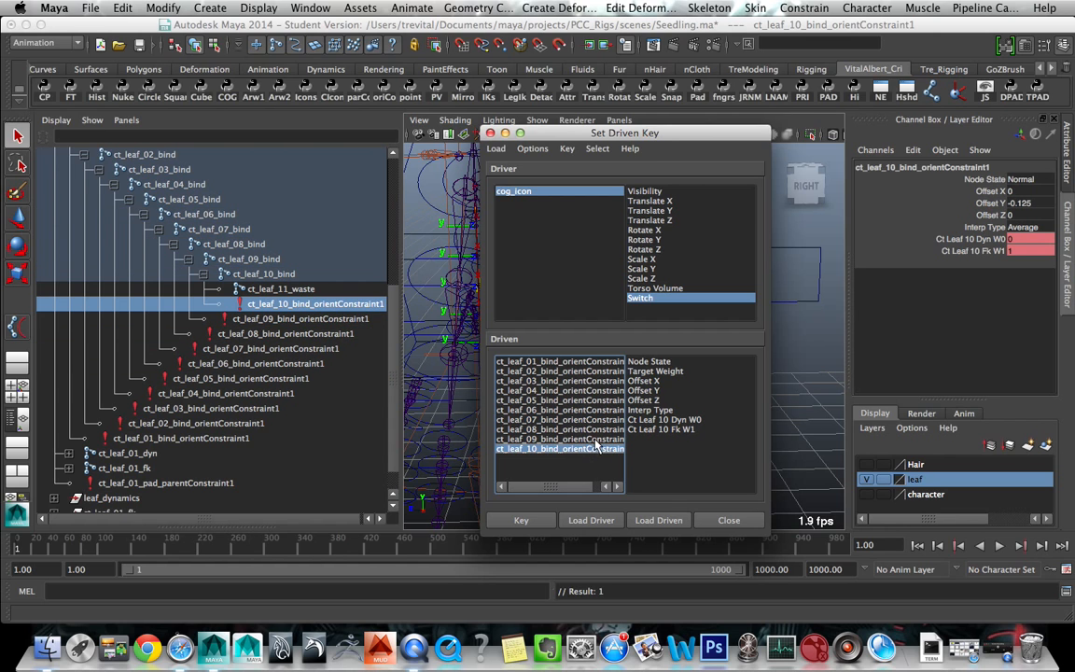
- Close the Set Driven Key window and collapse the ct_leaf_01_pad hierarchy in the Outliner
click(490, 133)
alt+drag(588, 324, 533, 340)
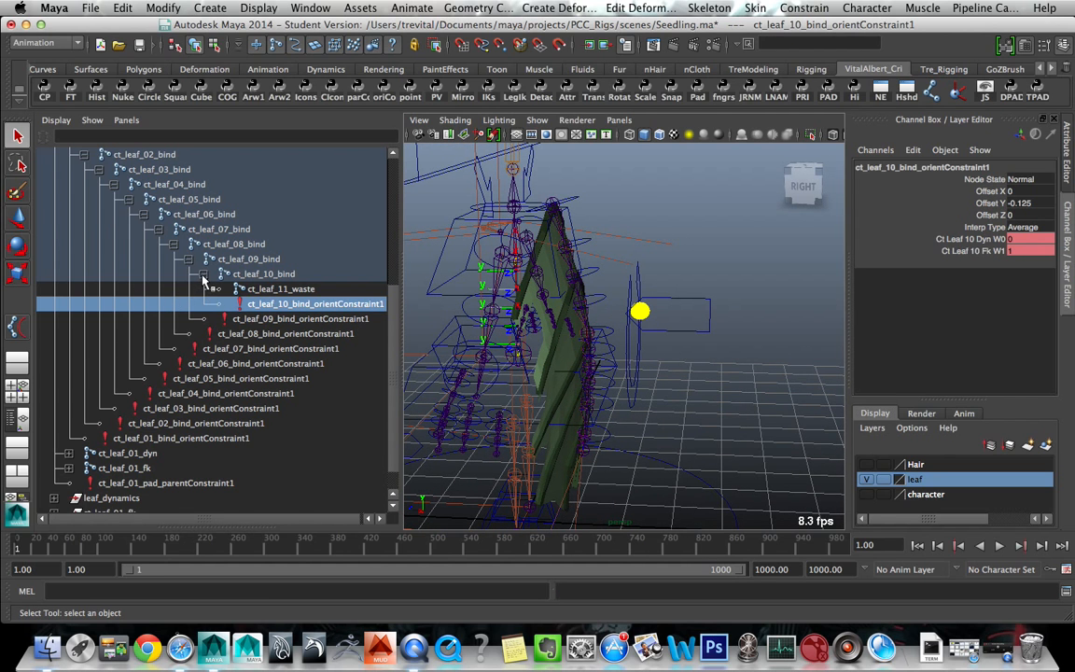
scroll(186, 258, up, 3)
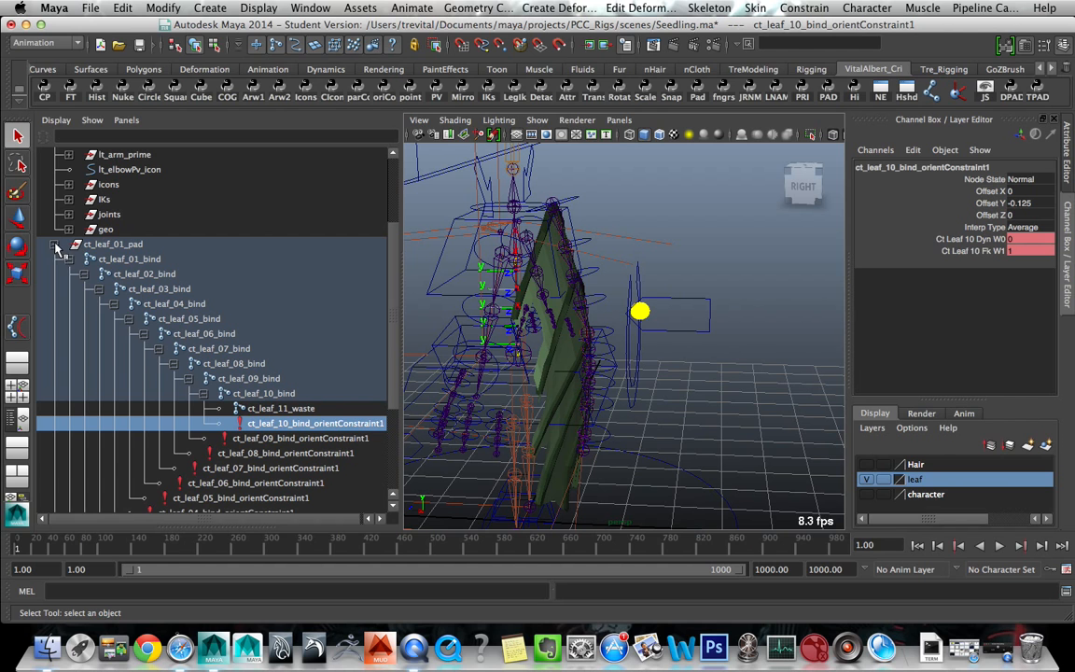
click(54, 244)
click(191, 291)
click(183, 304)
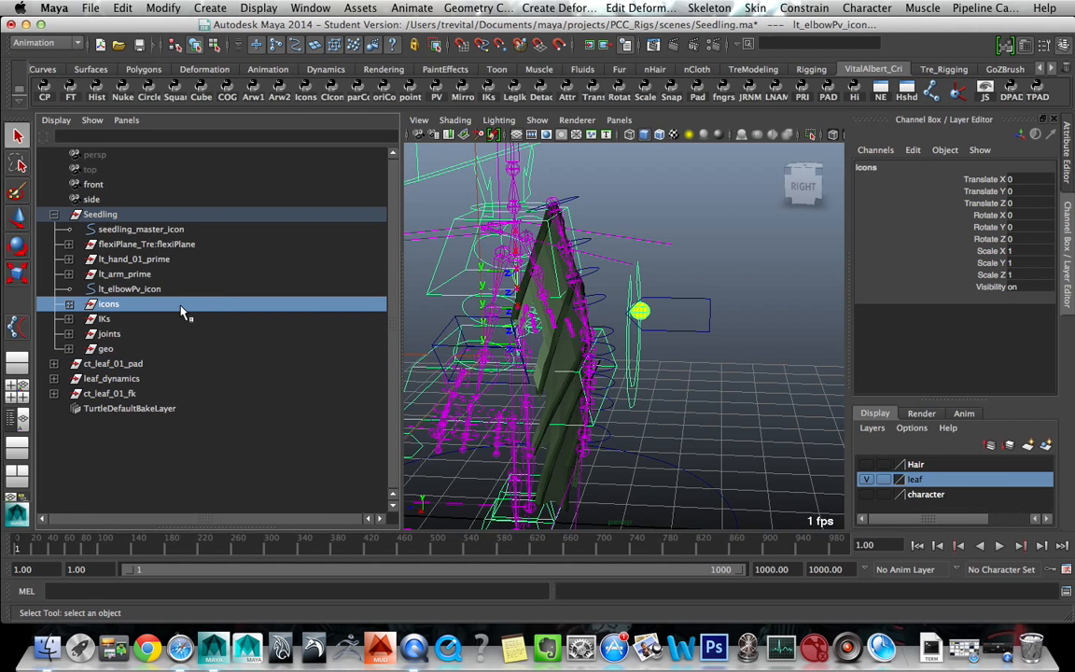
- Select cog_icon in the viewport and examine its Switch attribute
click(660, 424)
alt+drag(659, 424, 680, 393)
click(634, 350)
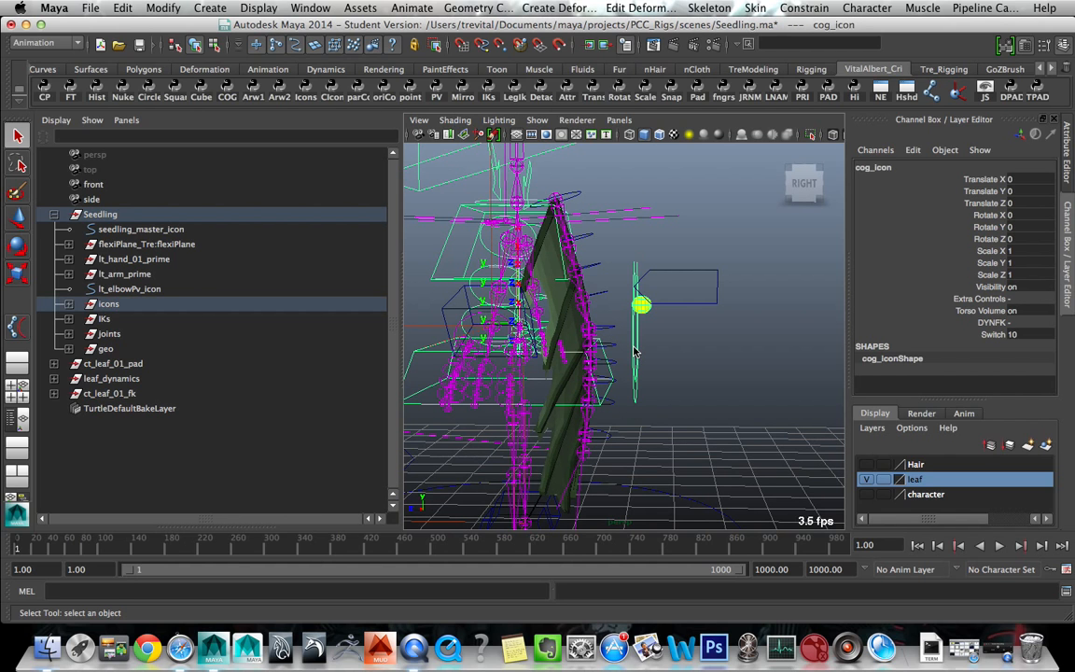
click(987, 333)
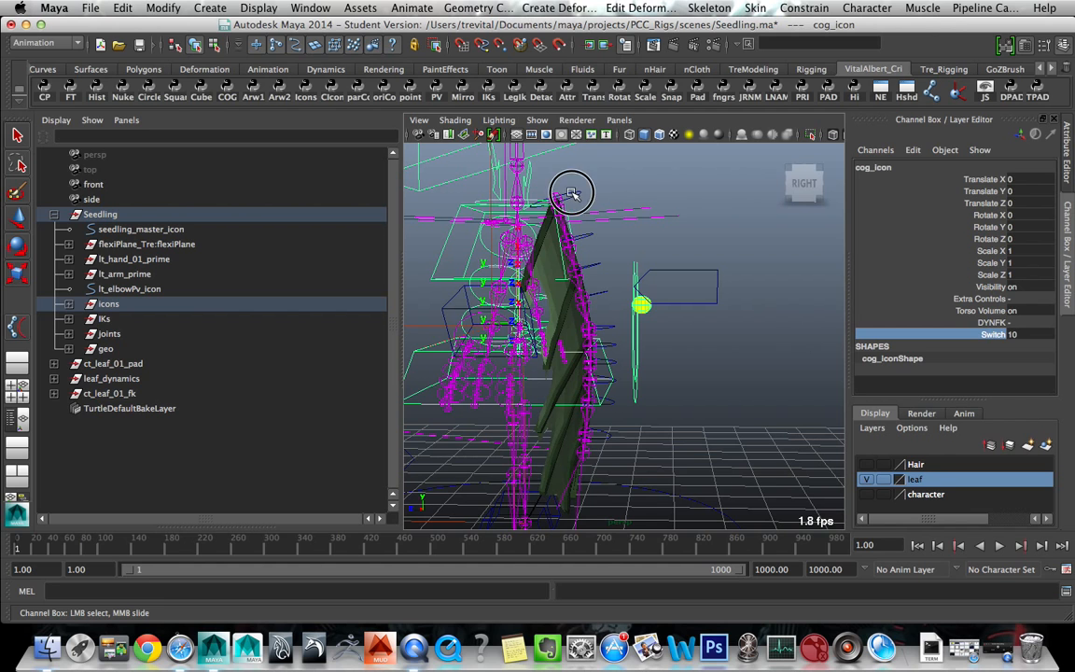
- Select the entire ct_leaf_01_fk control hierarchy and try rotating all its controls in Y to curl the FK chain
click(517, 176)
right_click(657, 187)
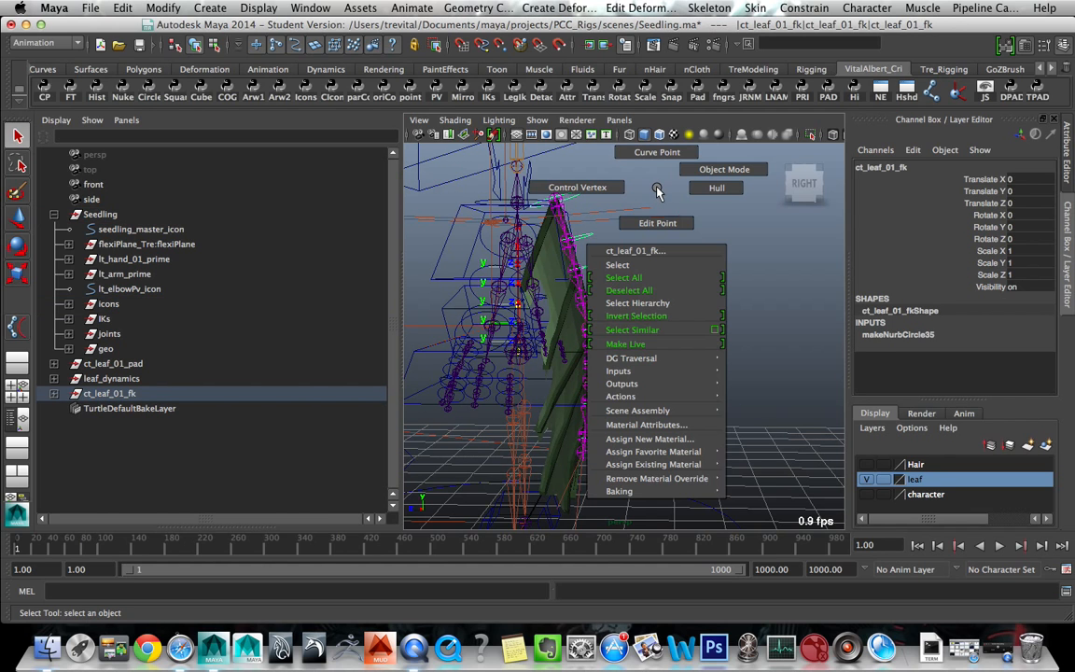
click(637, 302)
key(e)
drag(652, 434, 654, 422)
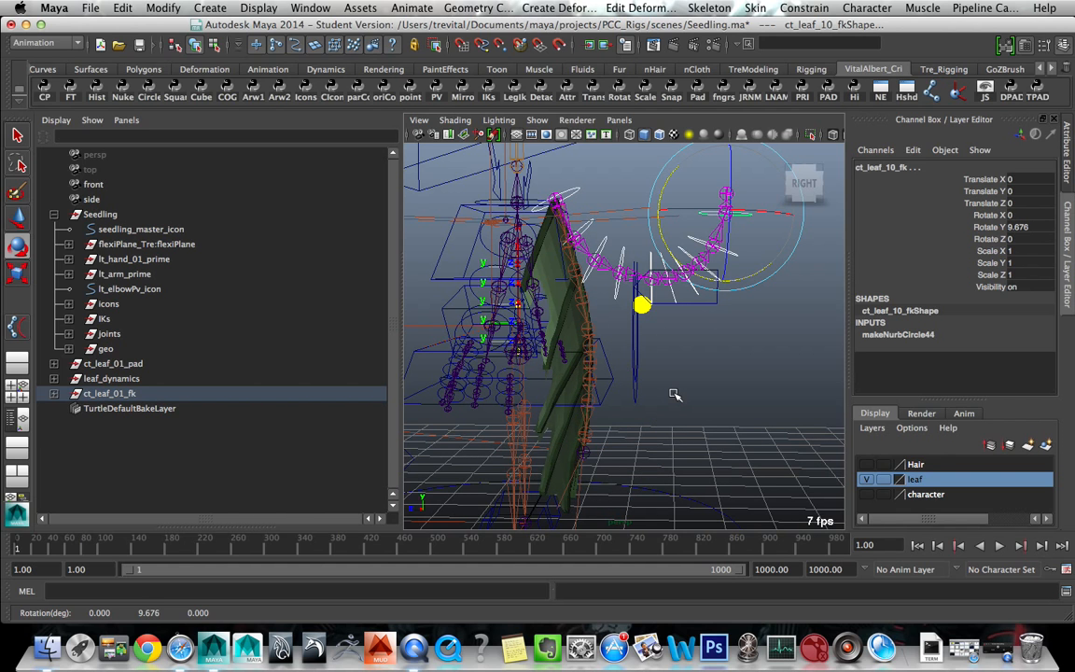
key(z)
key(z)
key(z)
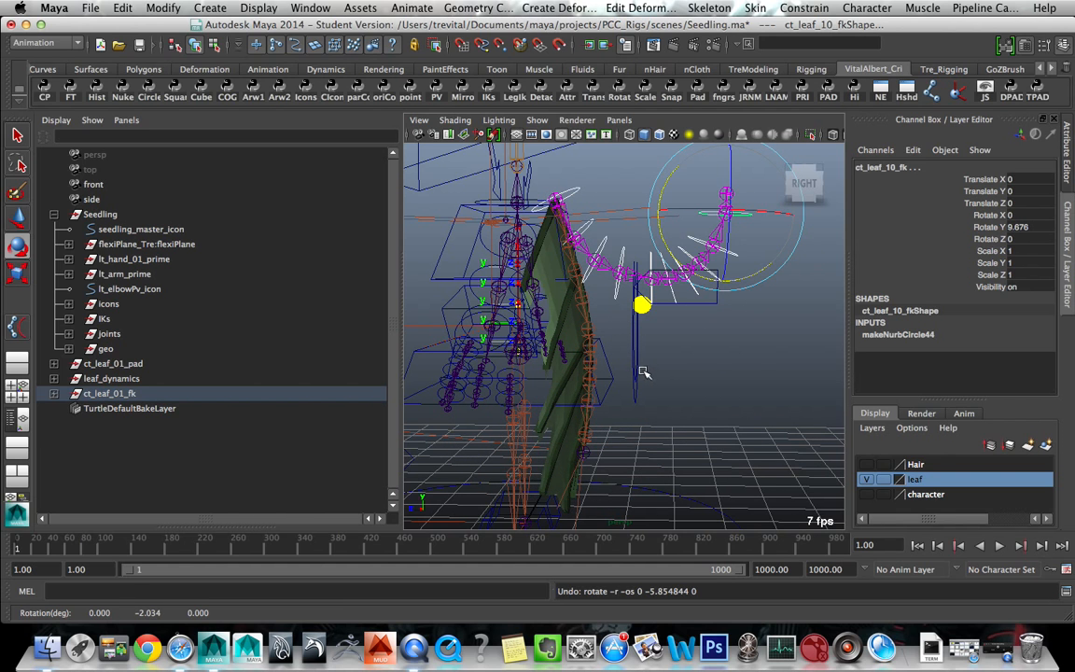
- Select cog_icon and set its Switch attribute to 0 to test the dynamic and FK blend
click(638, 375)
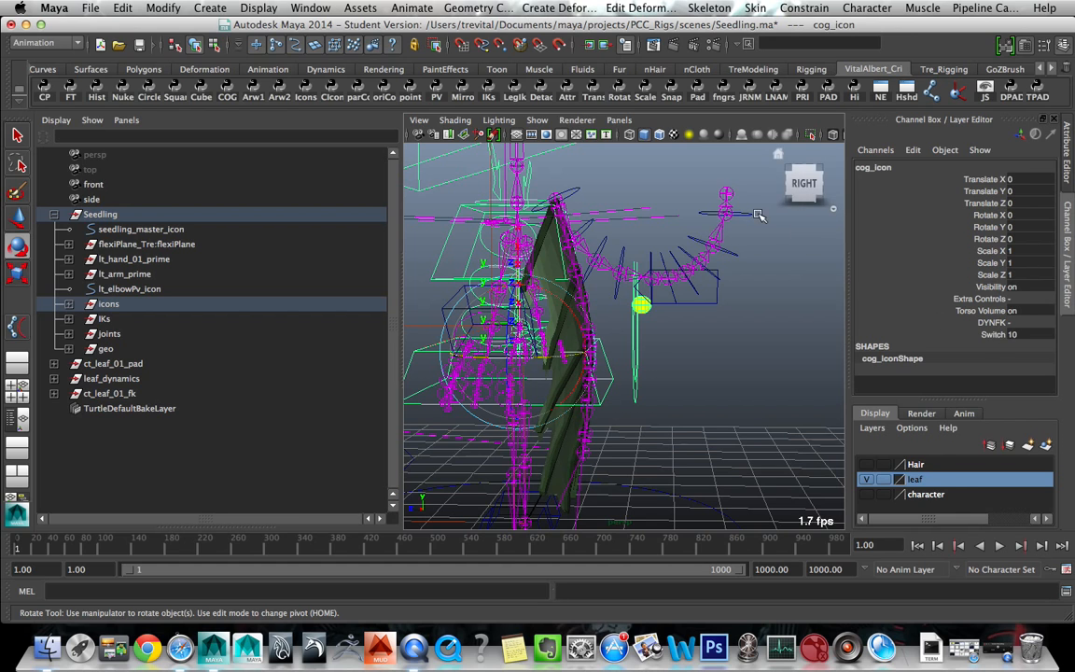
click(994, 334)
middle_drag(727, 360, 646, 382)
click(796, 378)
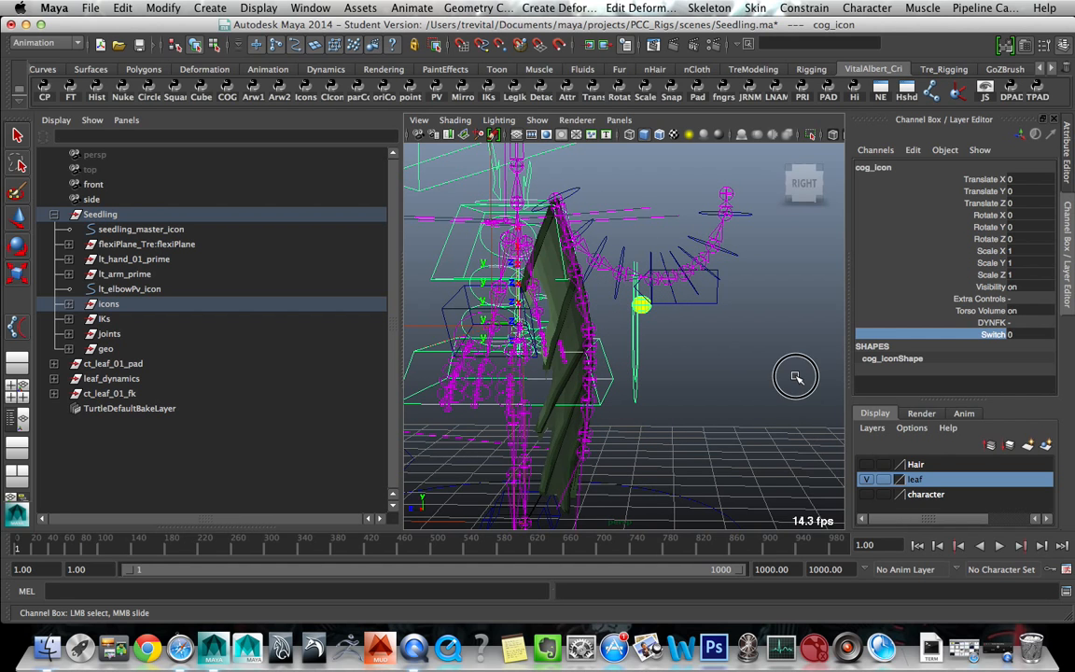
- Undo the Switch change and the rotations of the leaf FK controls, and clear the selection
key(z)
key(z)
key(z)
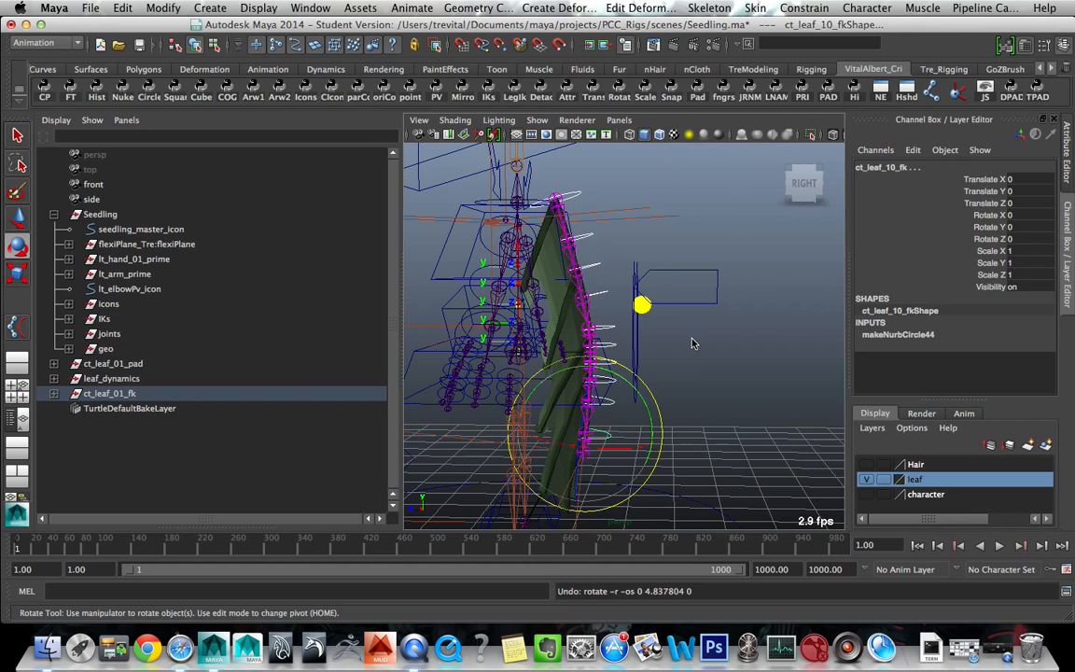
click(692, 343)
- Hide every node in the Seedling group from seedling_master_icon through joints, leaving geo and the leaf rig shown
alt+drag(693, 341, 510, 370)
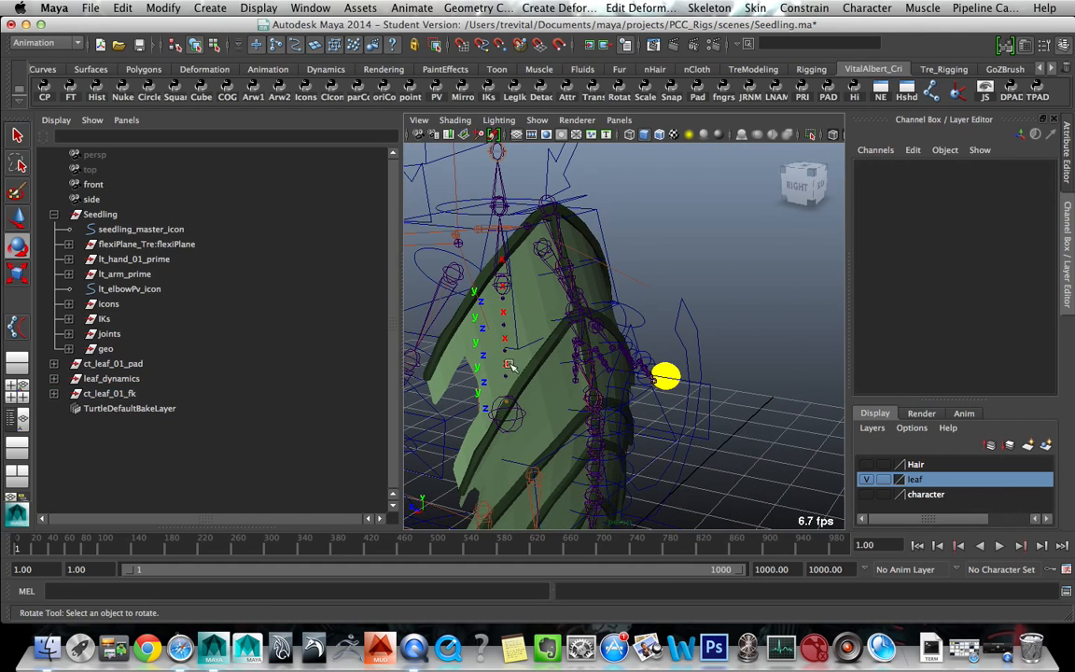
click(109, 330)
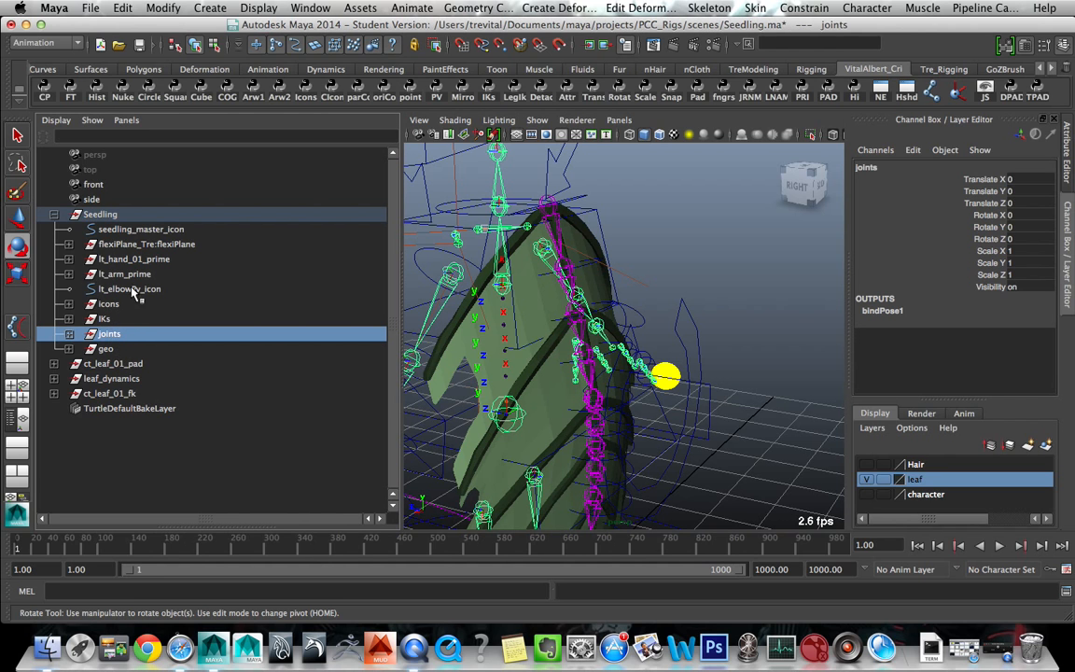
shift+click(145, 233)
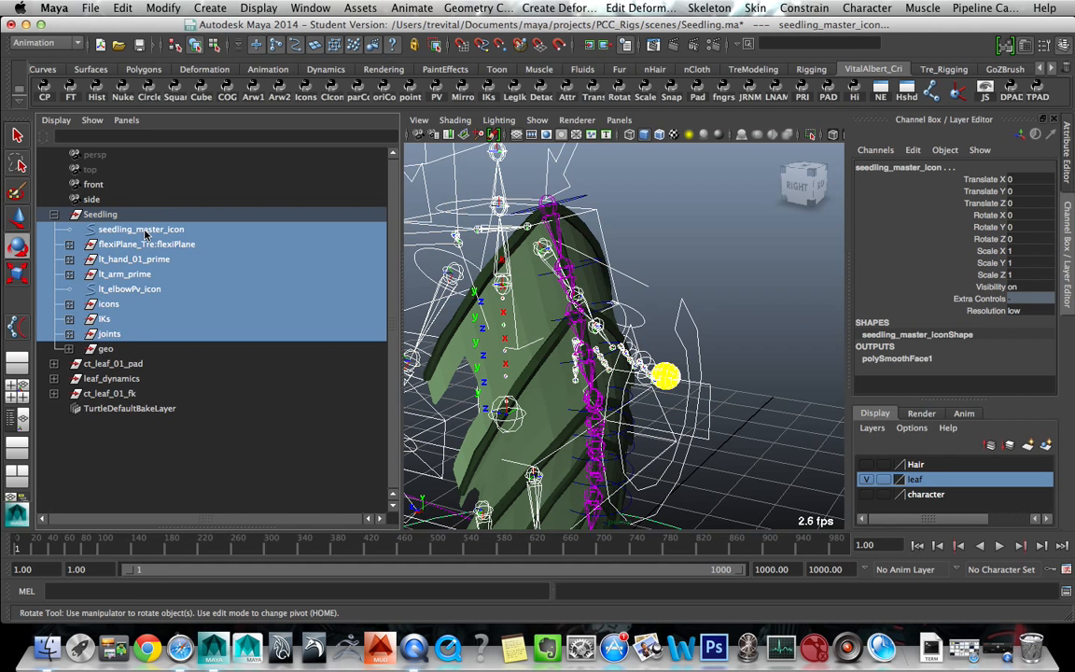
key(ctrl+h)
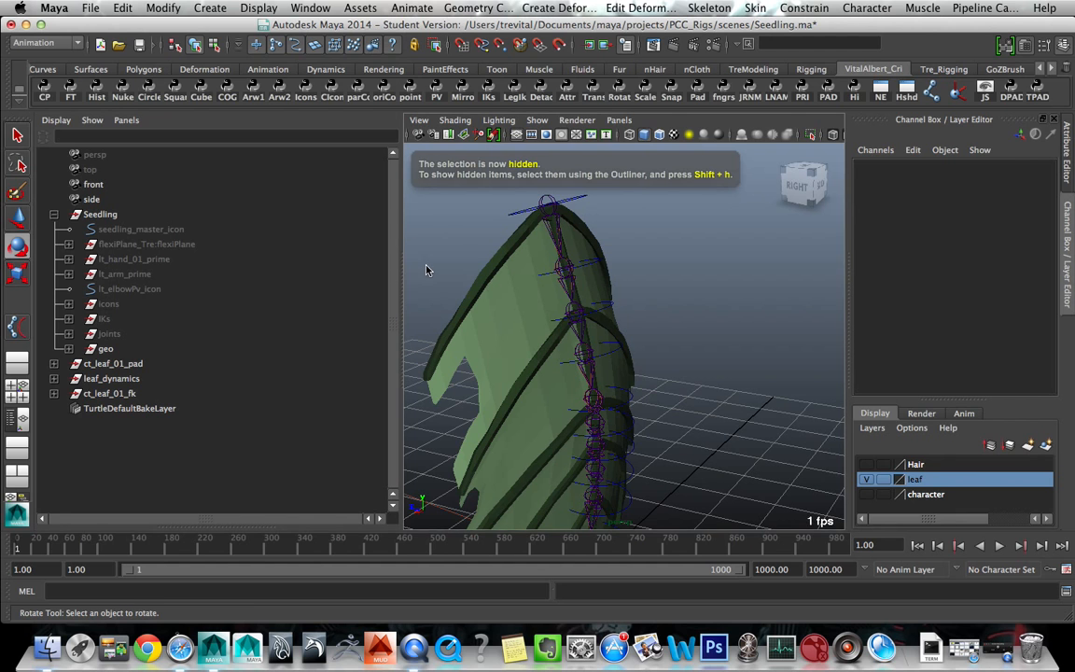
alt+drag(420, 271, 492, 276)
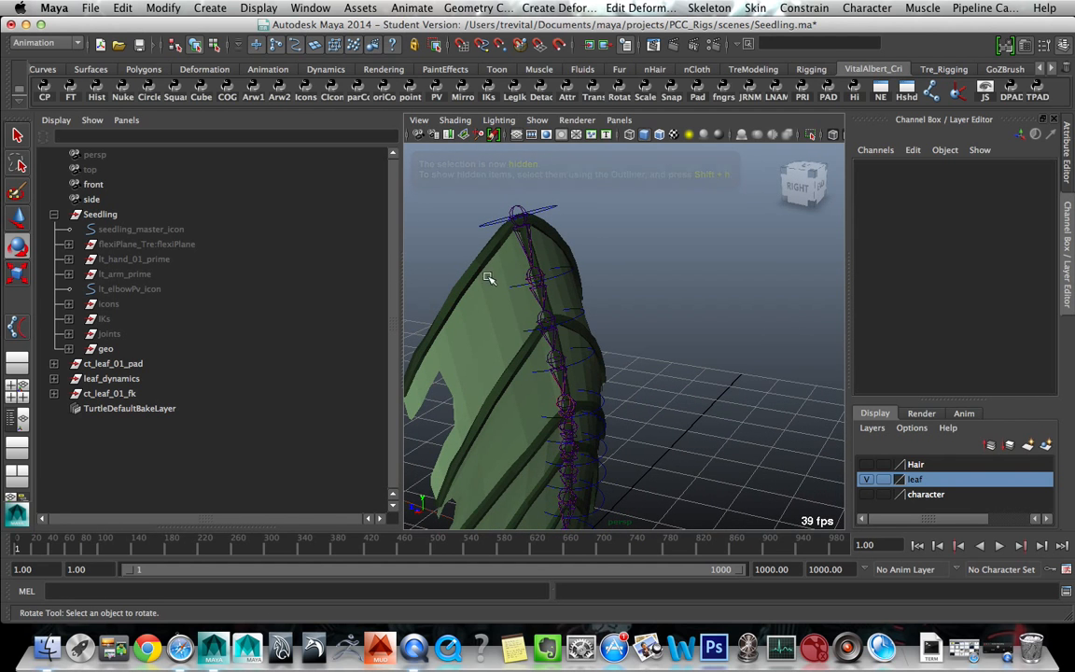
alt+drag(567, 257, 525, 212)
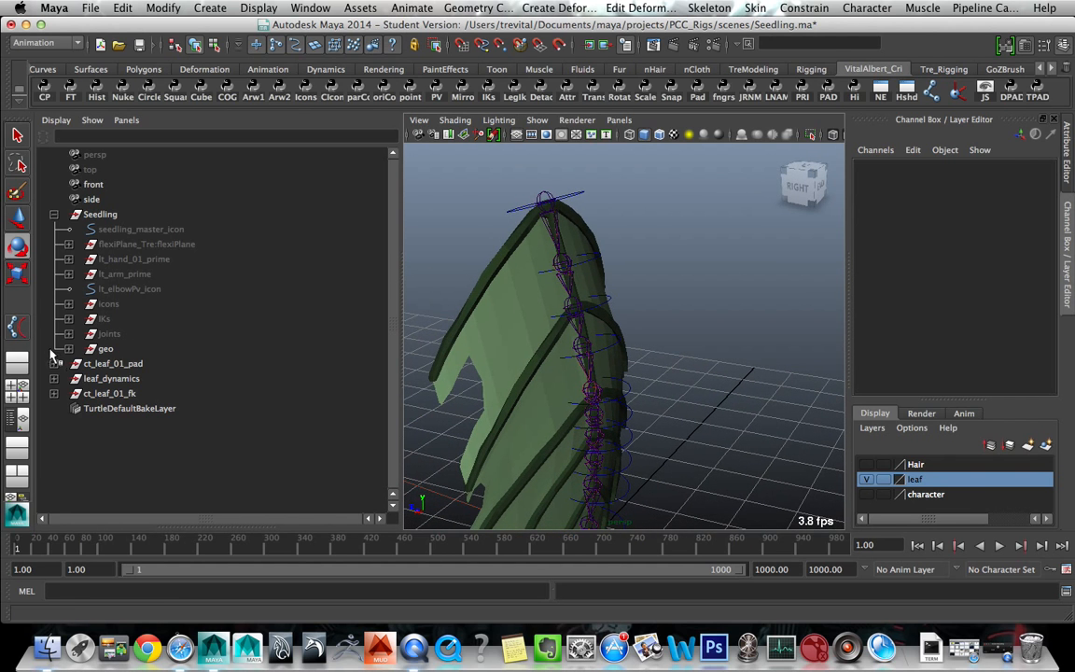
- Select all objects matching *_bind by name, and clear the selection
click(791, 44)
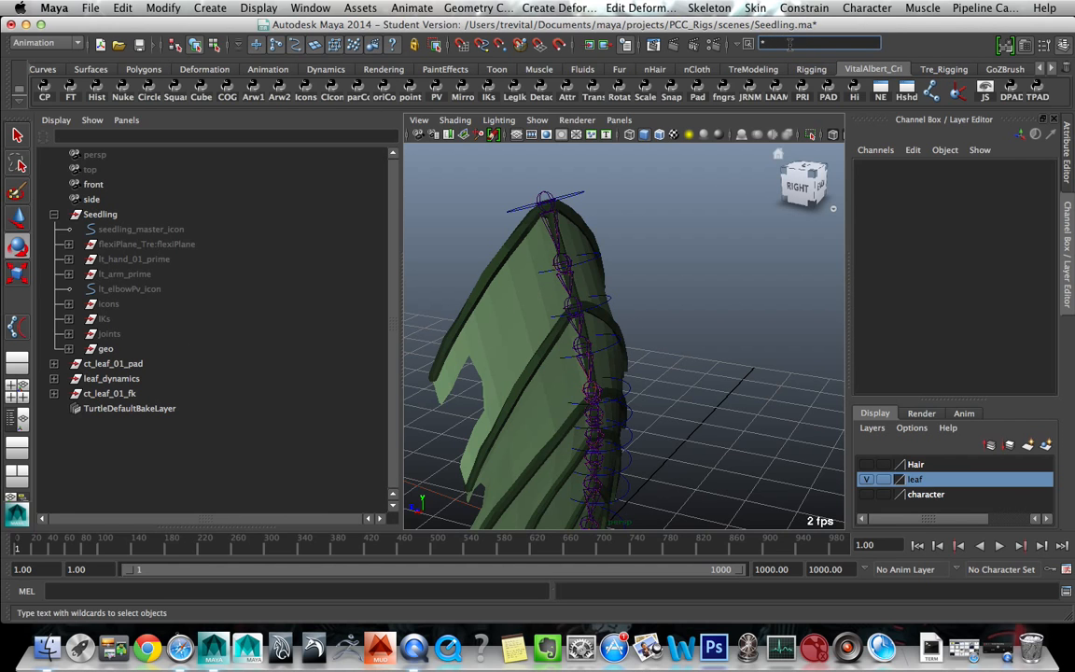
text(*_bind)
key(Return)
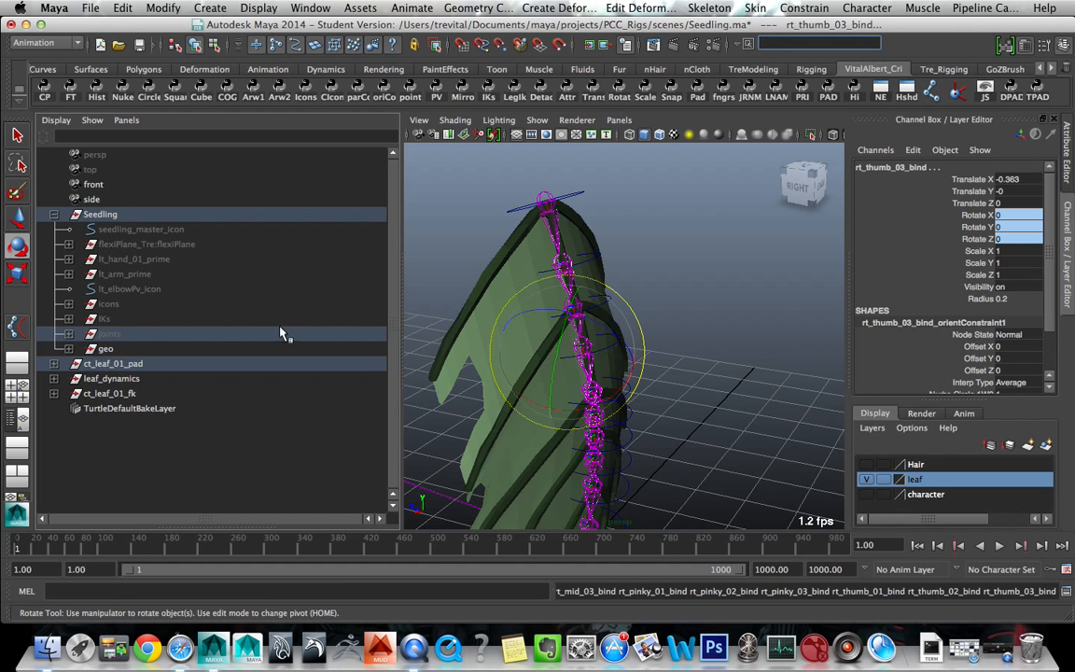
click(427, 279)
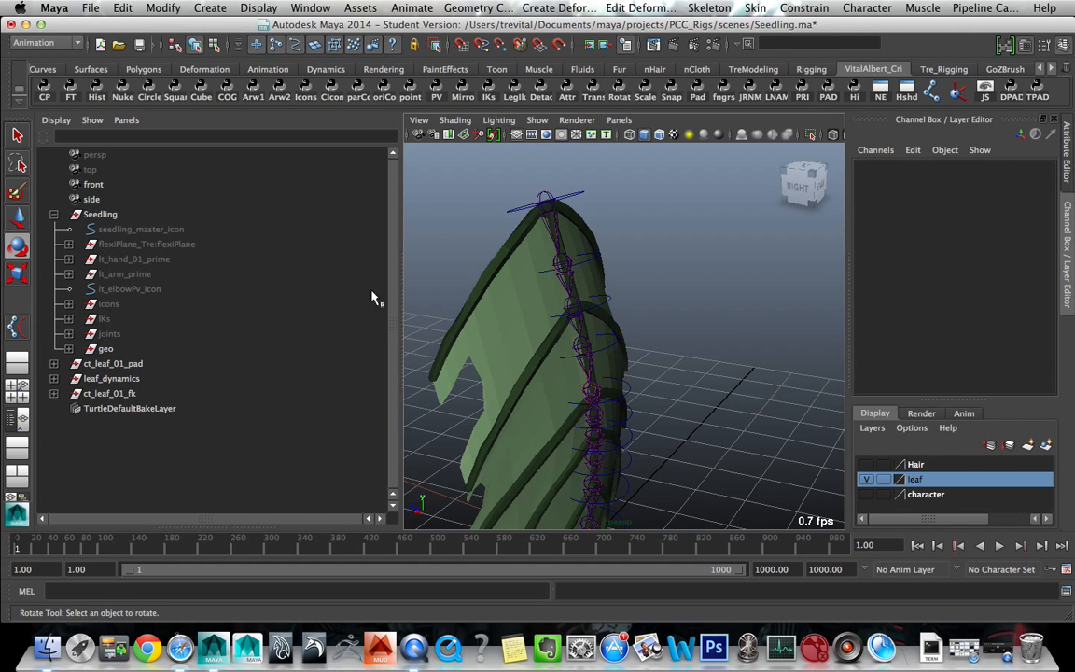
- Select the joints ct_leaf_01_bind through ct_leaf_10_bind in the ct_leaf_01_pad hierarchy and add the leafSpine mesh to the selection
shift+click(53, 363)
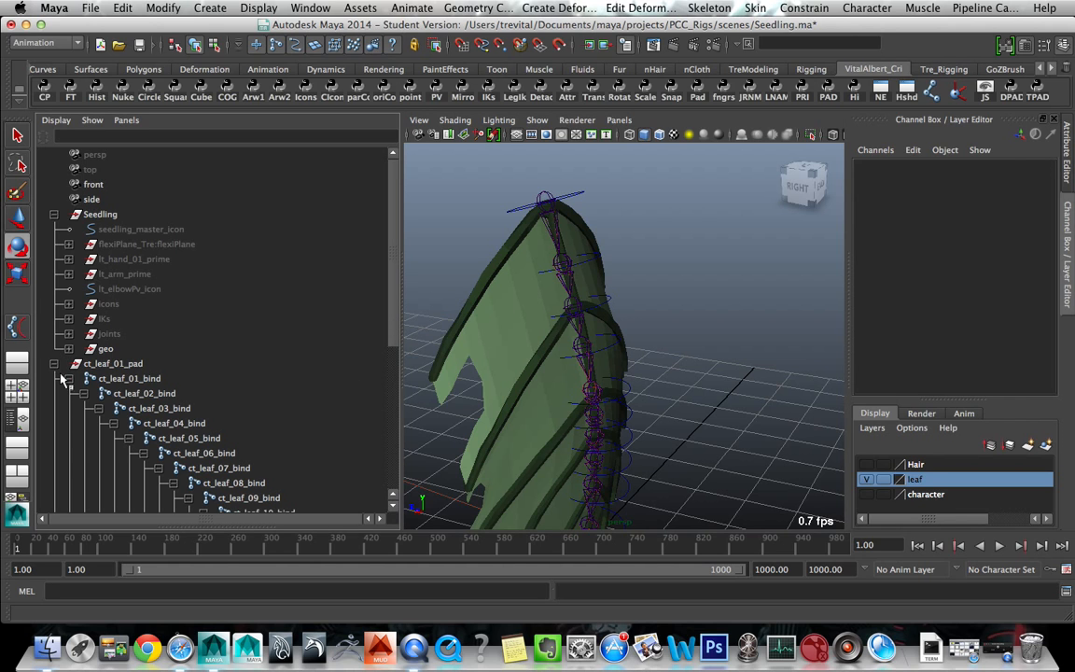
click(119, 379)
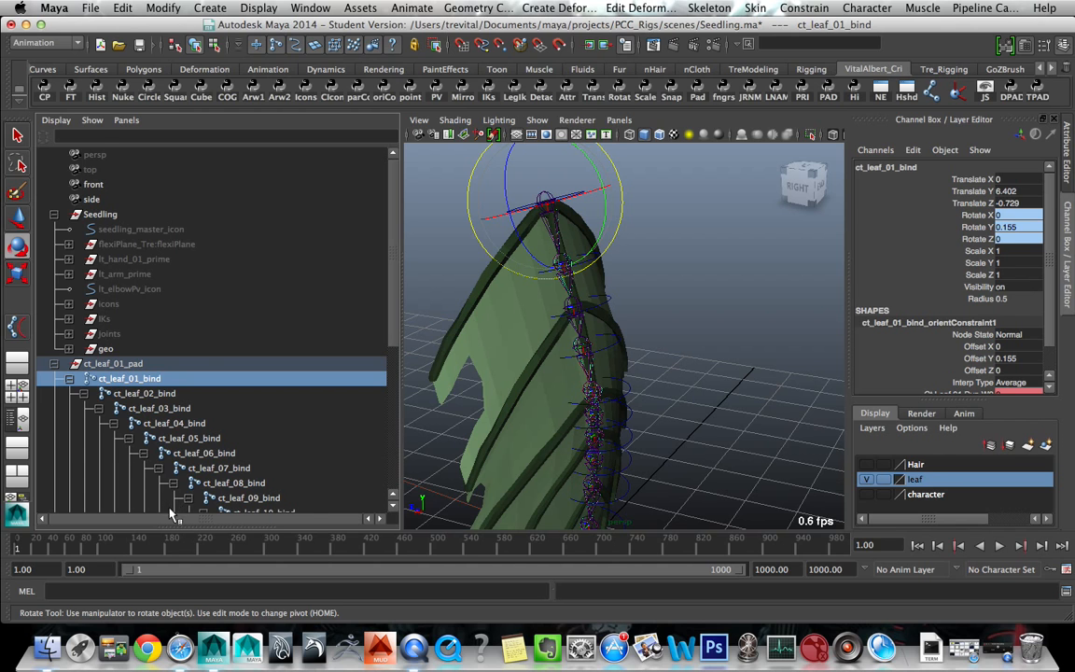
scroll(205, 482, down, 3)
shift+click(277, 396)
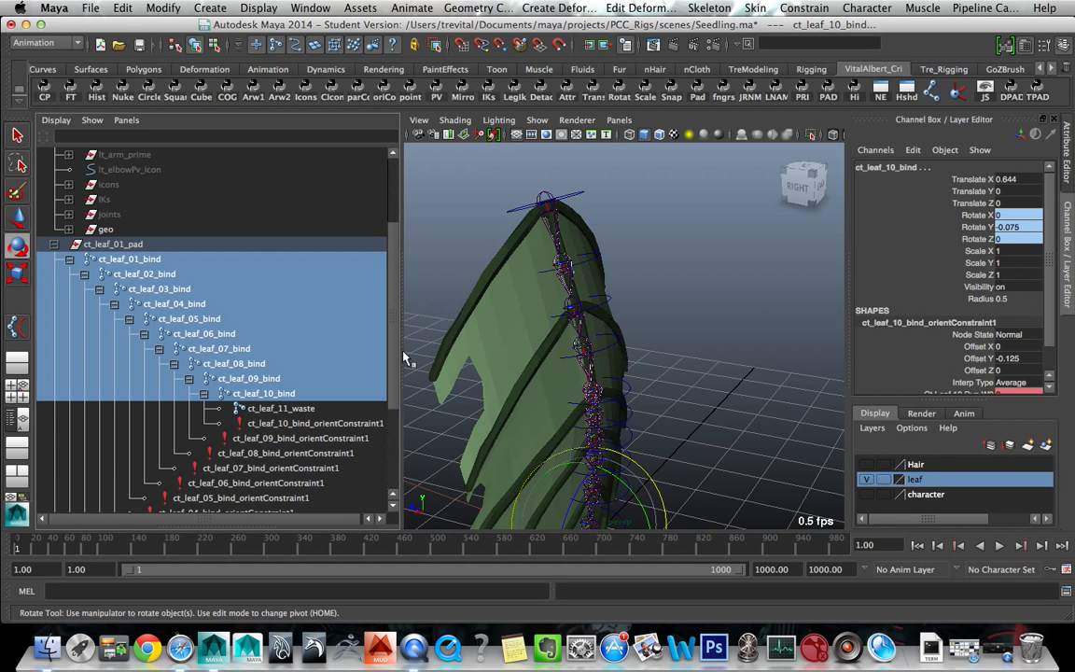
shift+click(495, 250)
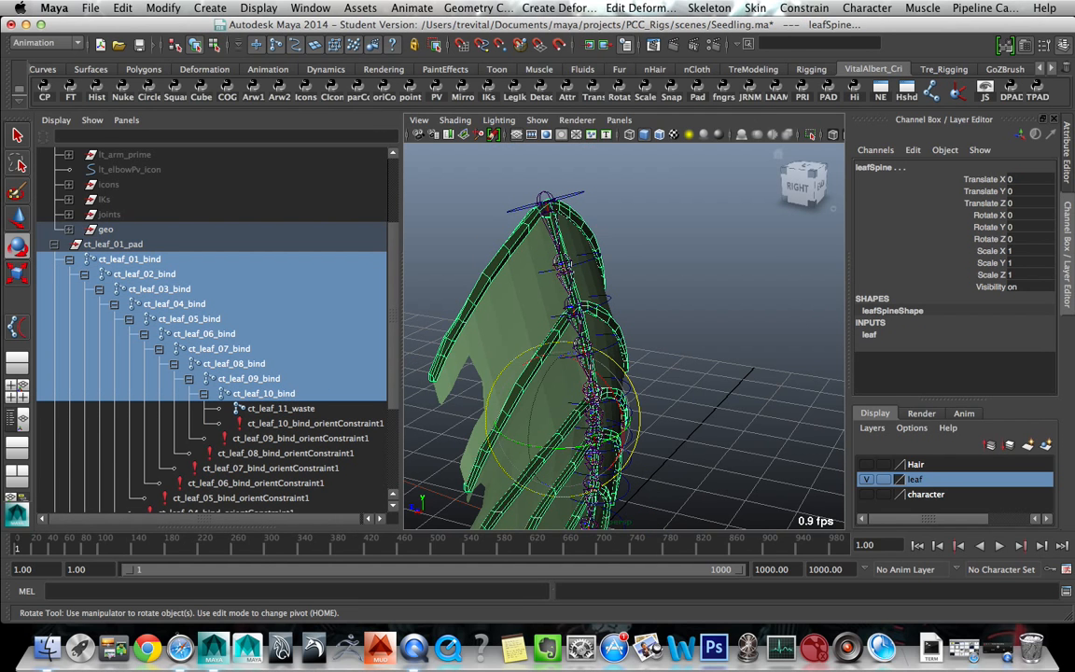
- Smooth bind leafSpine to the selected joints with Closest distance, Classic Linear skinning, max influences 5 and dropoff rate 2.4
click(756, 9)
mouse_move(821, 34)
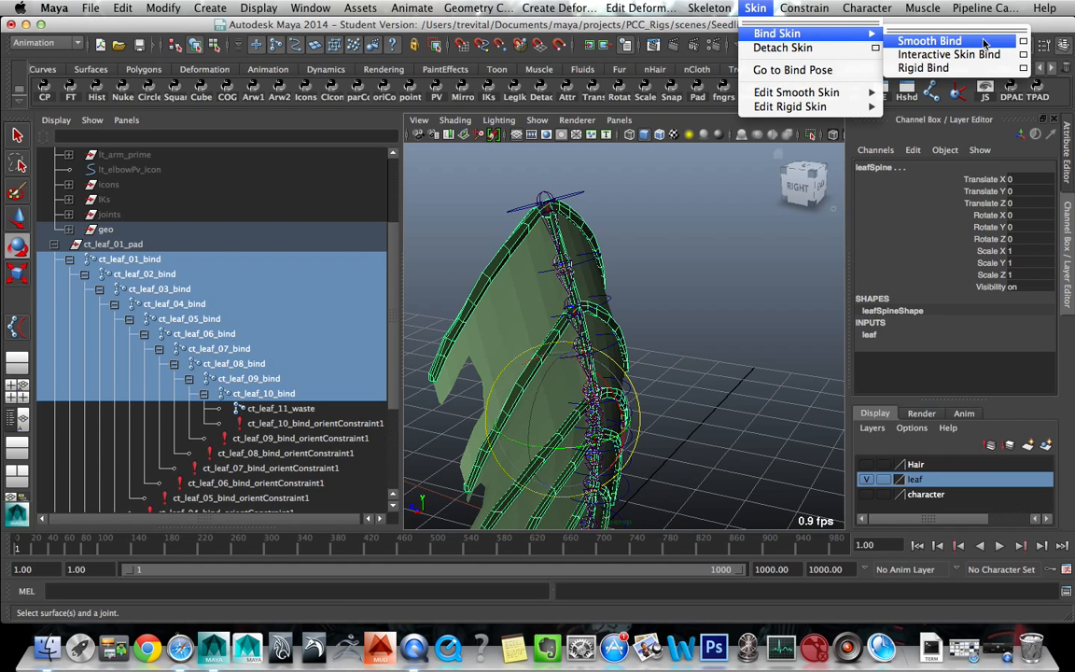
click(1022, 42)
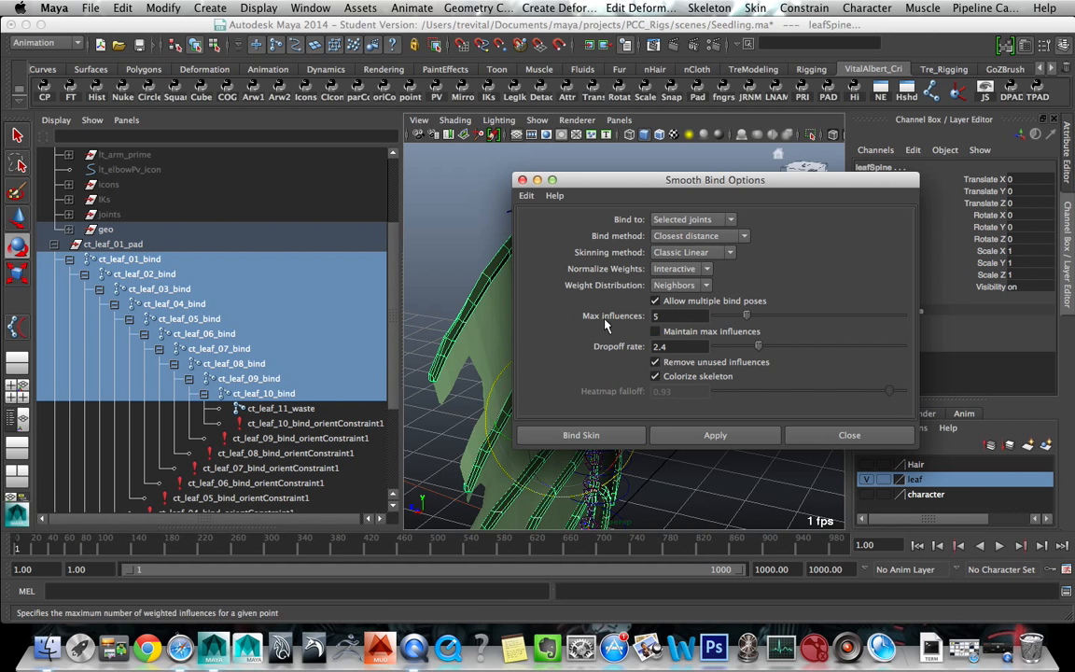
drag(583, 183, 561, 160)
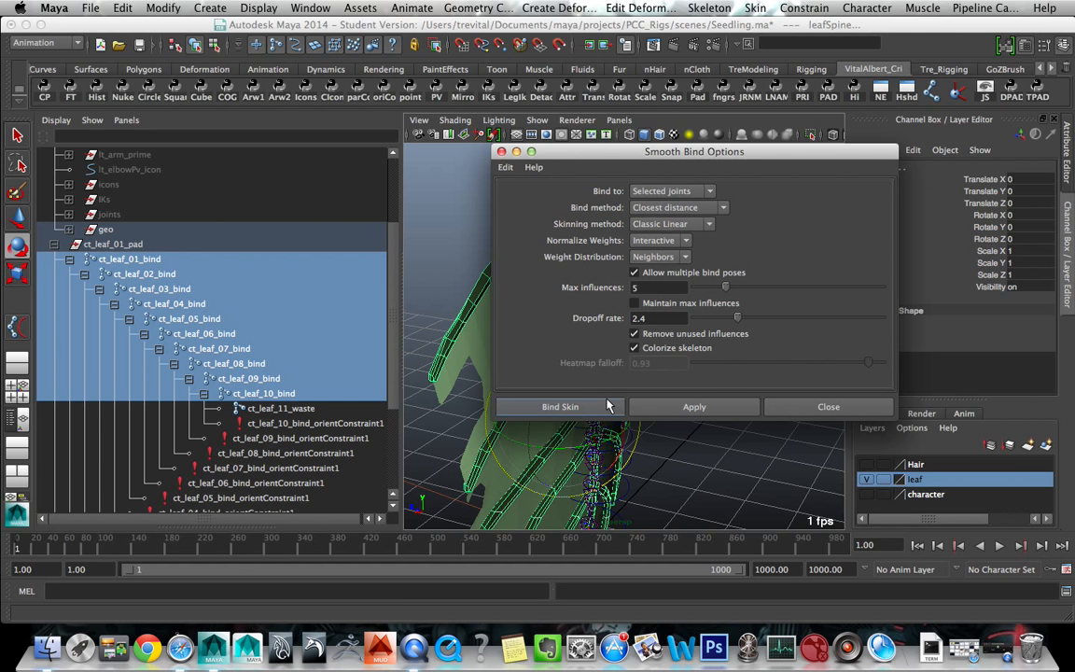
click(560, 406)
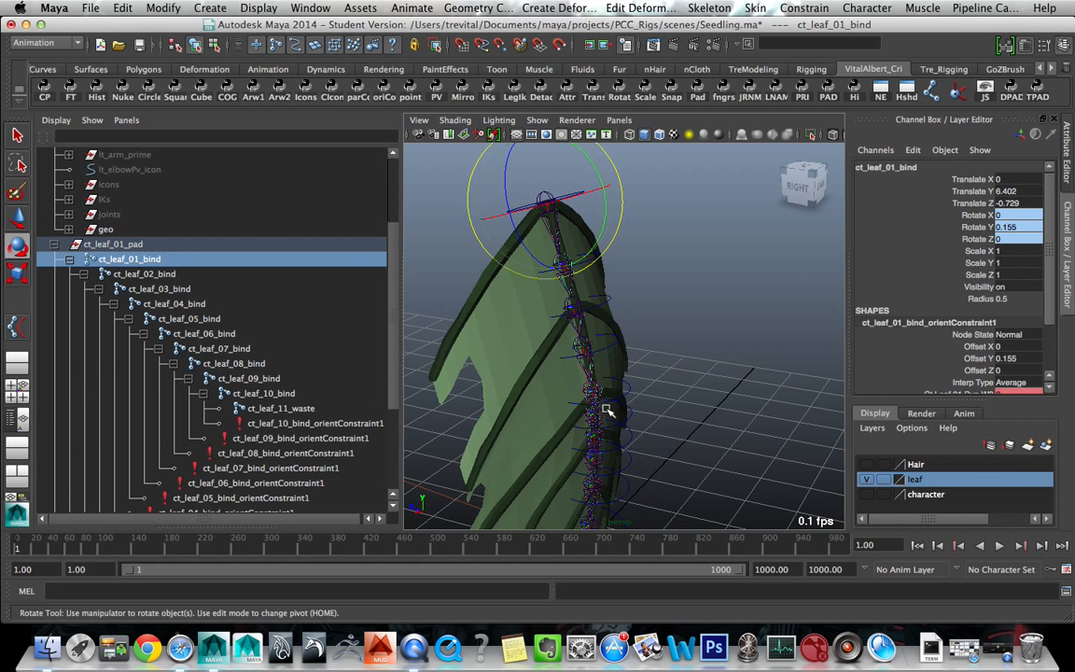
- Unhide the icons group under Seedling and select cog_icon to view its Switch attribute
alt+drag(616, 392, 644, 364)
key(q)
alt+drag(594, 323, 627, 312)
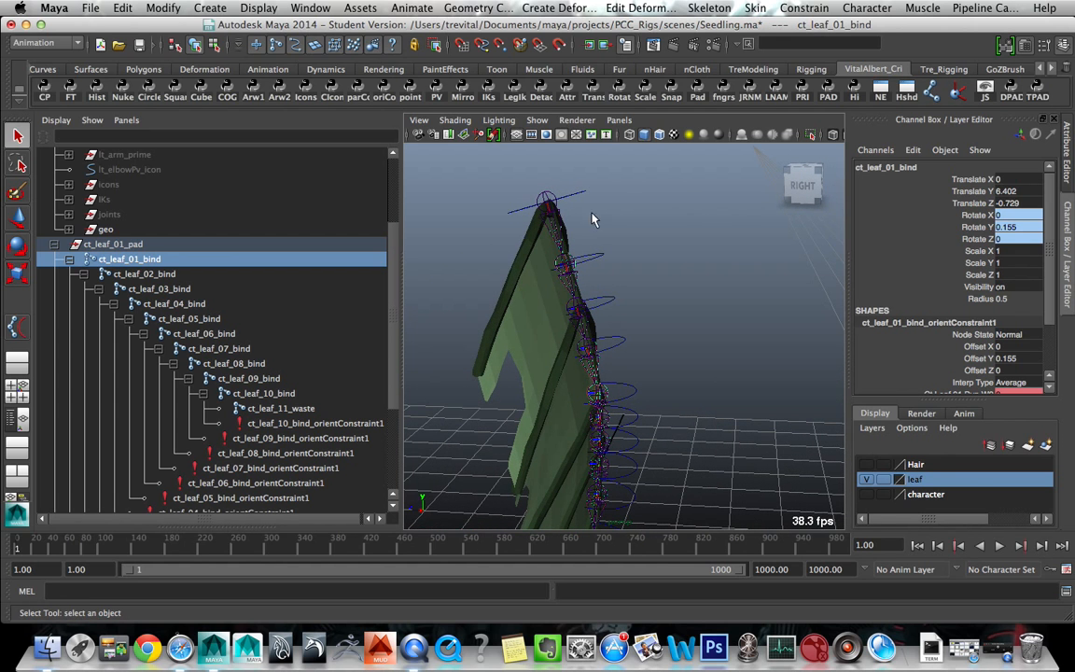
click(578, 199)
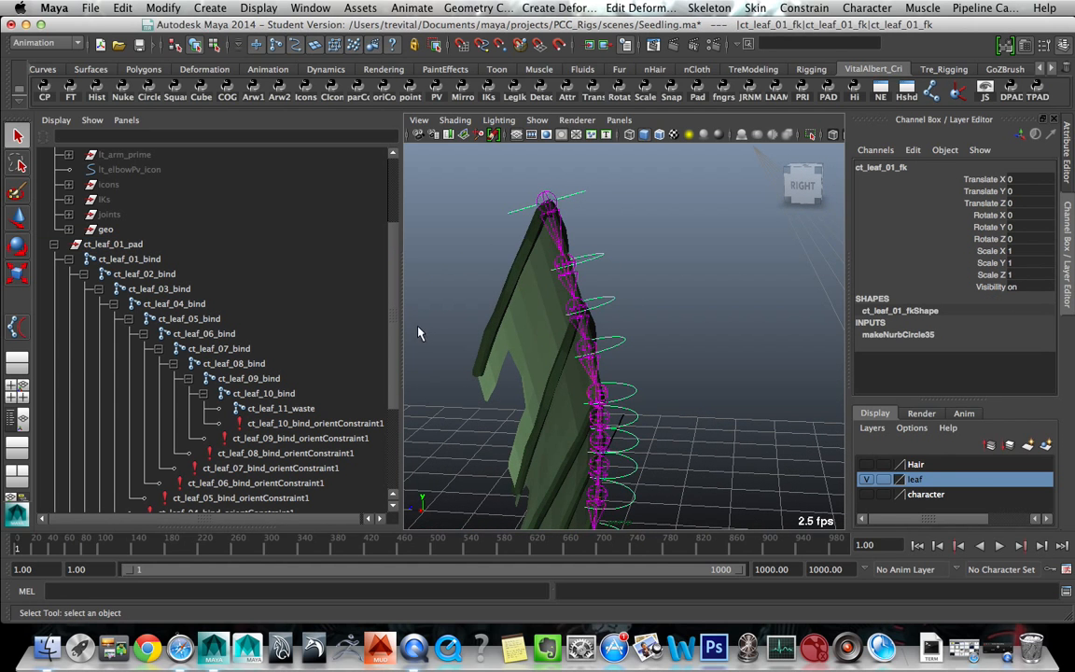
scroll(454, 330, down, 4)
scroll(174, 284, up, 3)
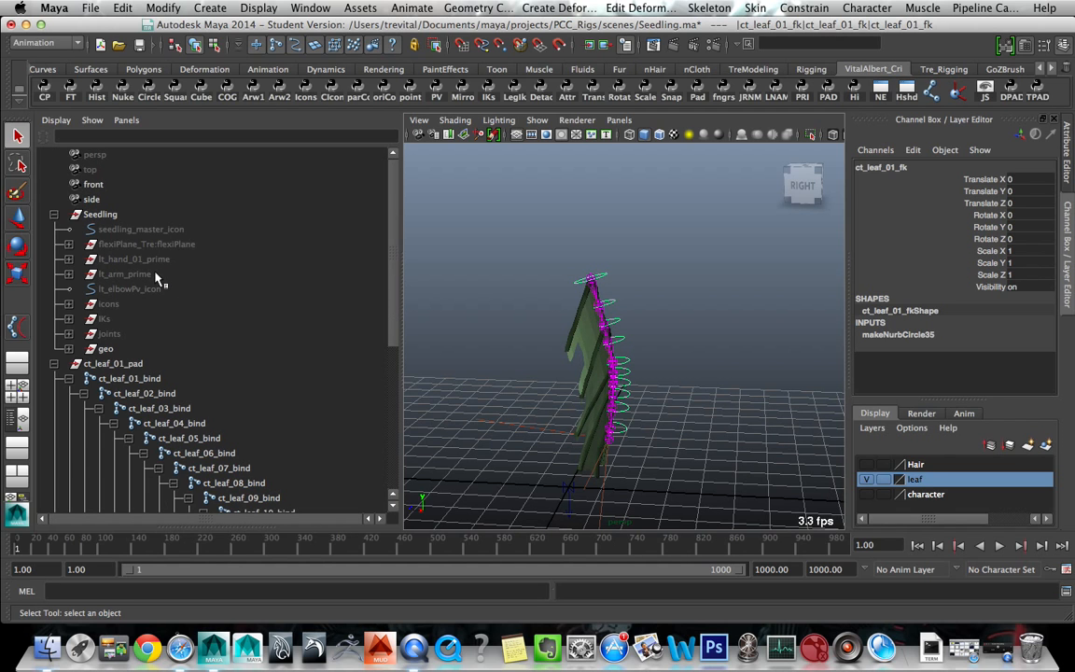
click(130, 306)
key(shift+h)
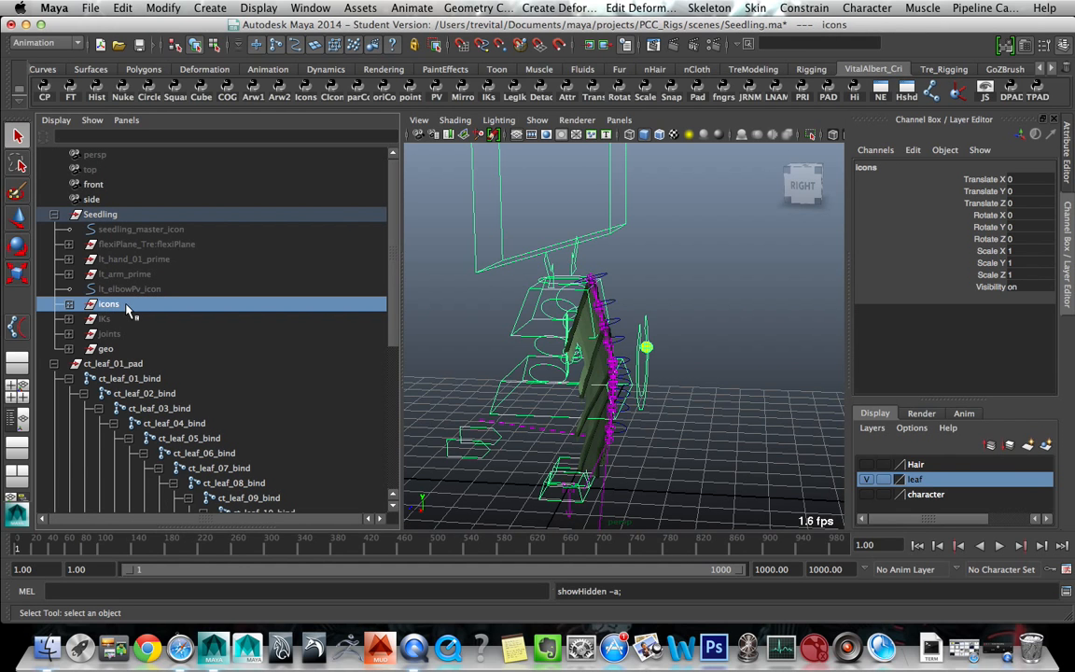
click(591, 344)
click(640, 395)
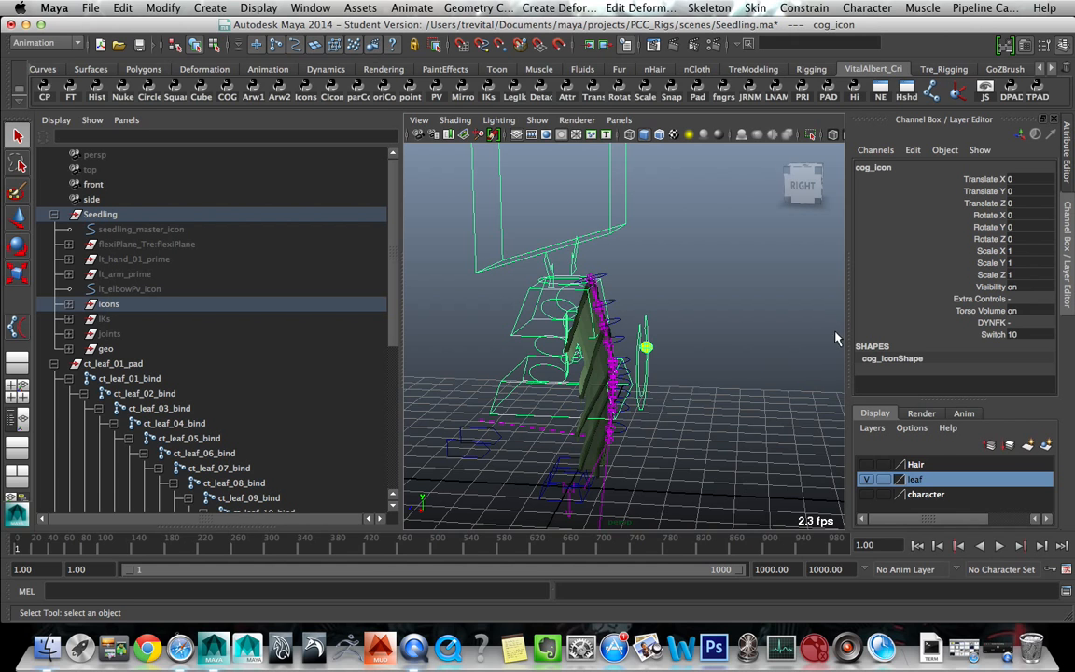
- Select the whole ct_leaf_01_fk hierarchy, rotate it to test the skinned leaf, and undo the rotation
alt+drag(837, 338, 598, 269)
click(578, 246)
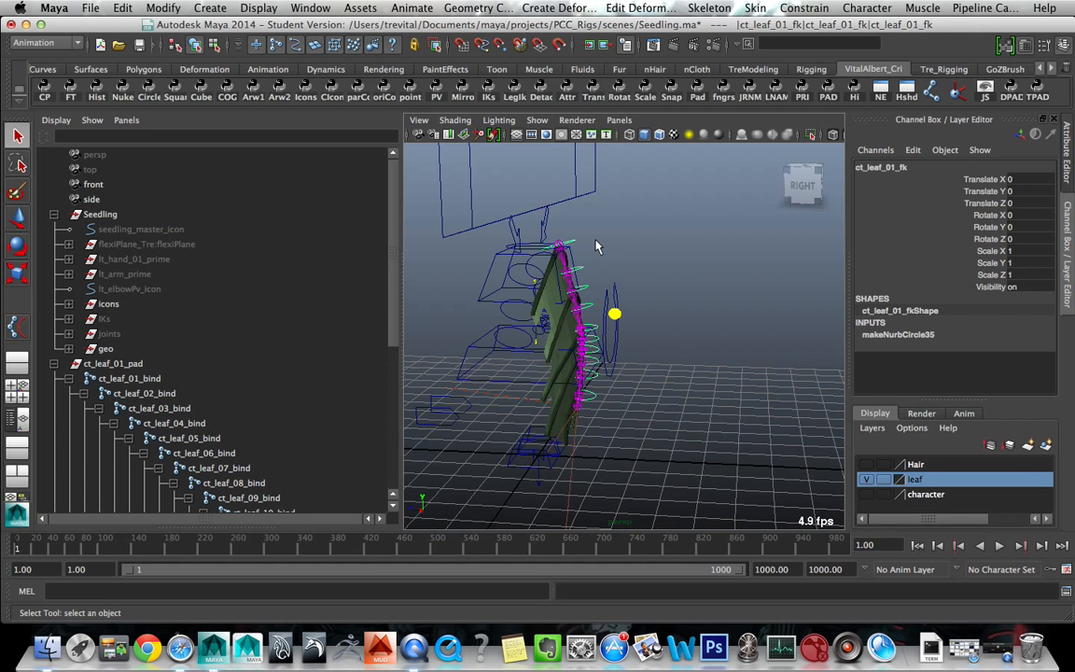
right_click(624, 244)
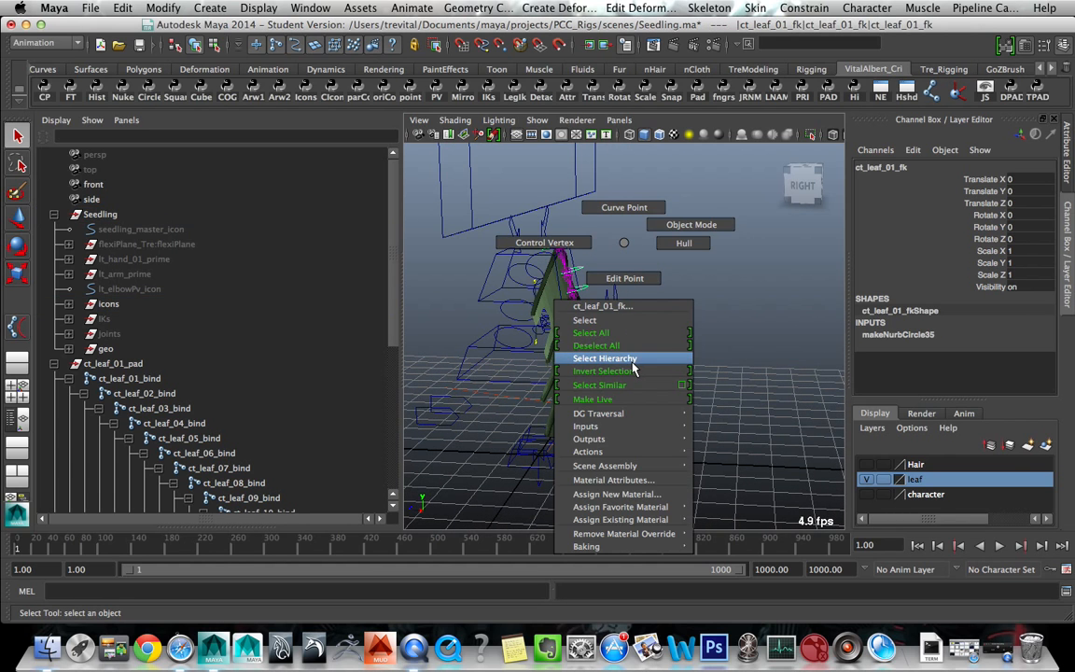
click(605, 358)
key(e)
drag(618, 349, 554, 366)
key(z)
key(z)
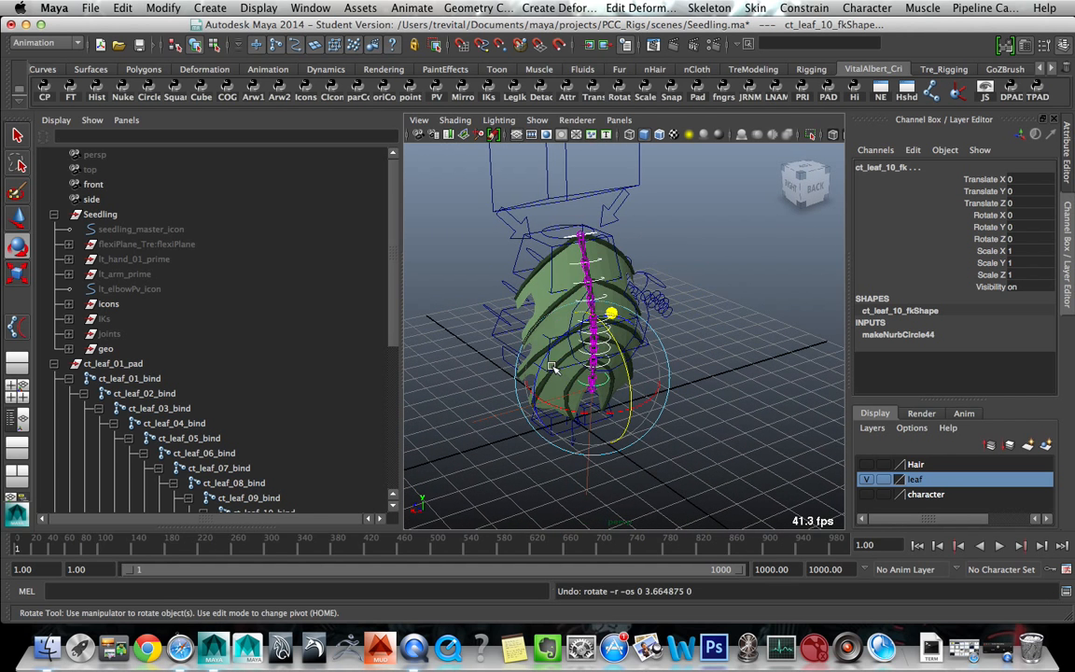
- Reselect the leaf FK hierarchy, rotate it once more to check the bend from the side, and undo it
key(q)
click(545, 291)
alt+drag(546, 291, 578, 329)
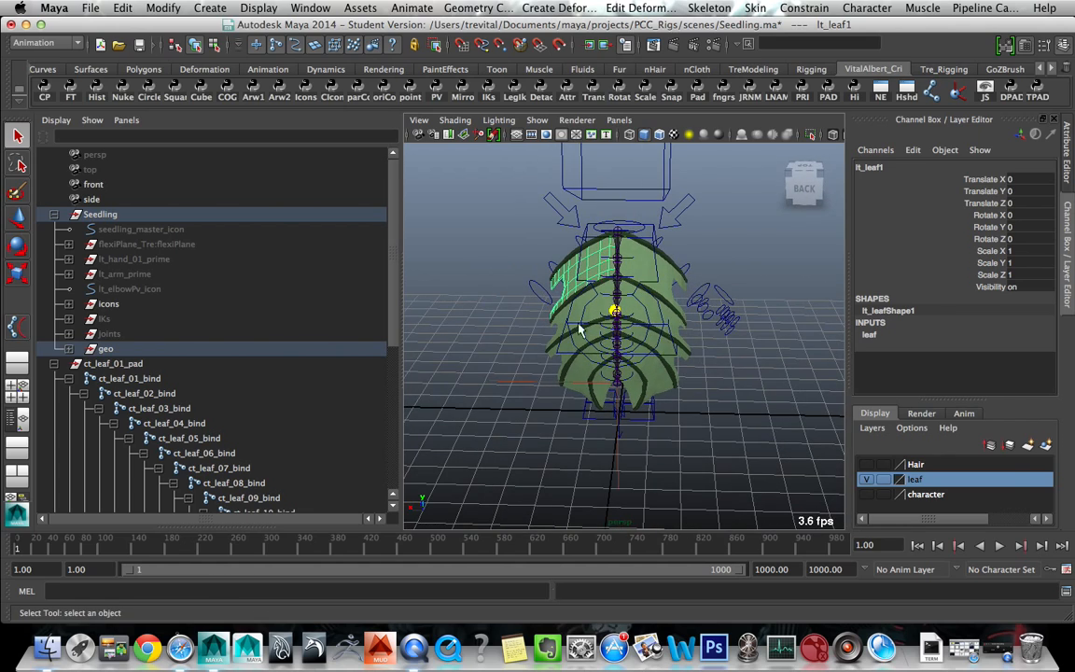
alt+drag(652, 338, 700, 305)
key(ctrl+z)
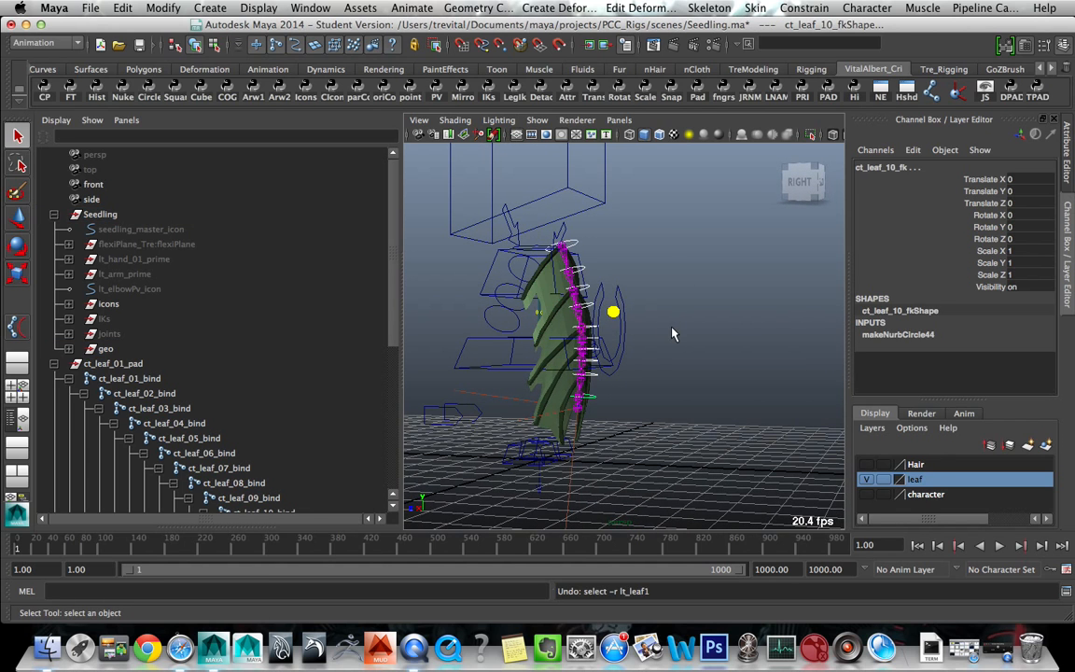
key(e)
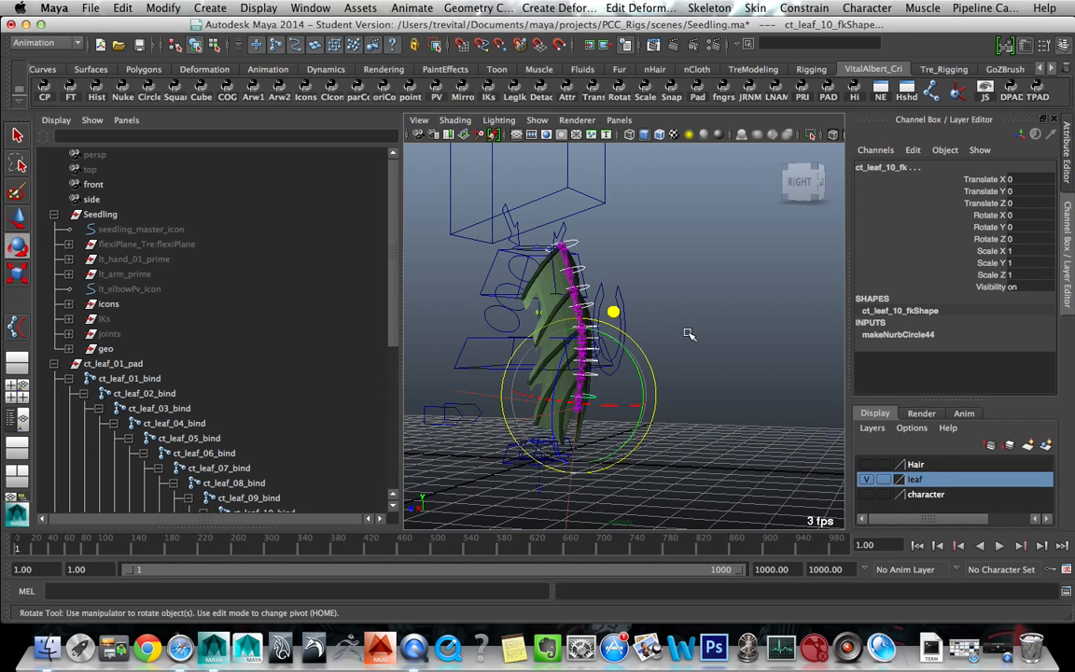
drag(646, 380, 689, 371)
key(ctrl+z)
- Select cog_icon and set its Switch attribute to 0
click(619, 368)
alt+drag(618, 369, 646, 371)
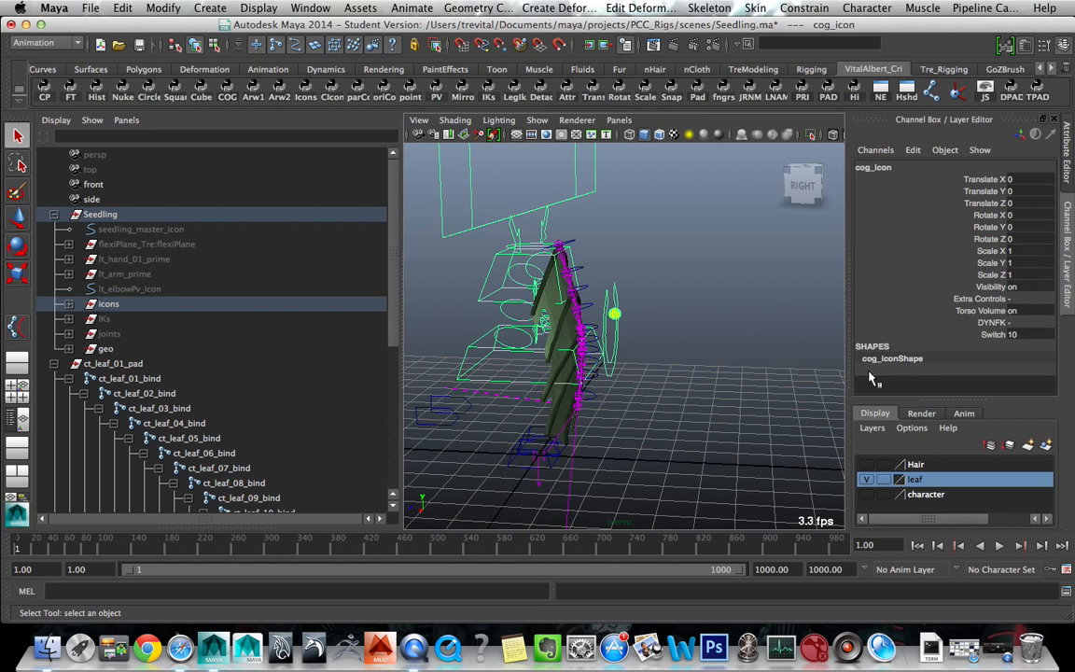
click(947, 336)
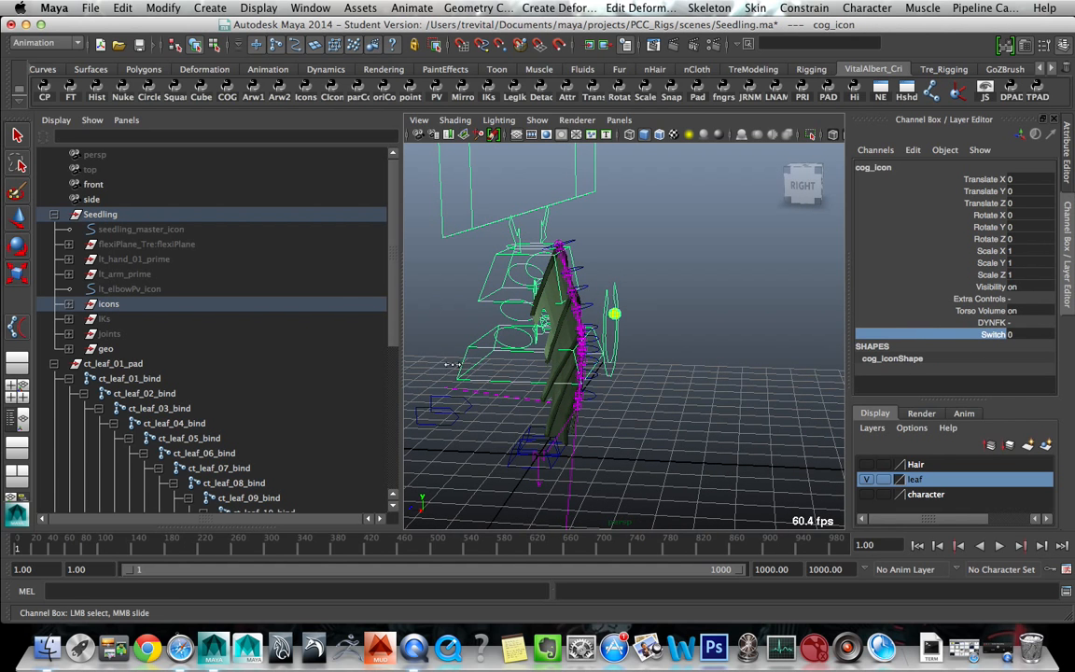
alt+drag(770, 370, 771, 370)
alt+drag(742, 375, 719, 371)
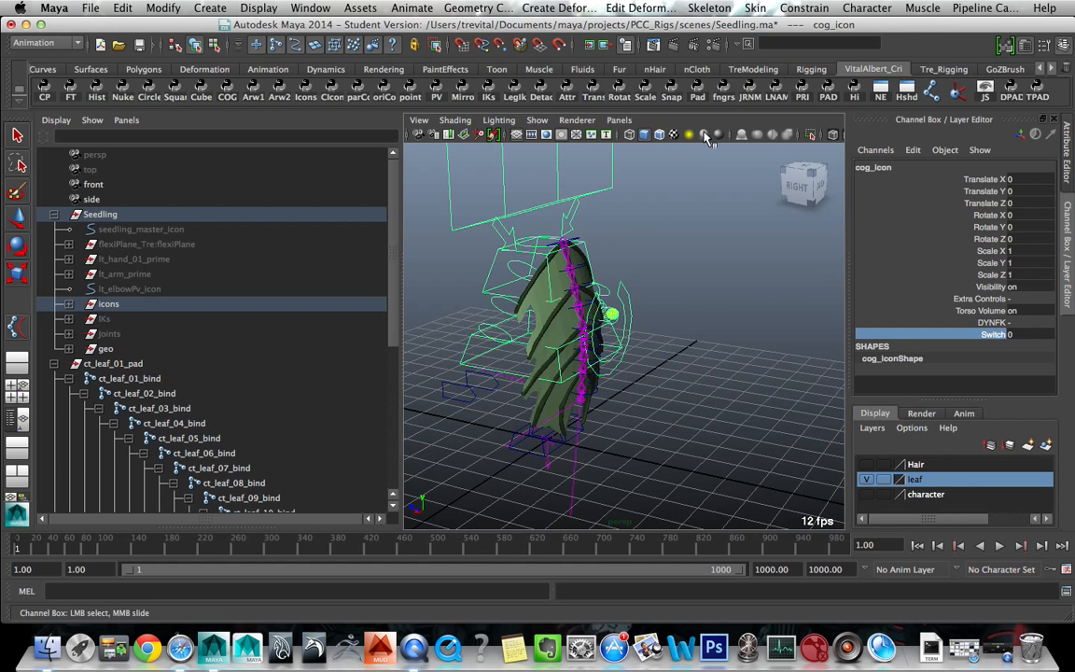
alt+drag(592, 322, 586, 303)
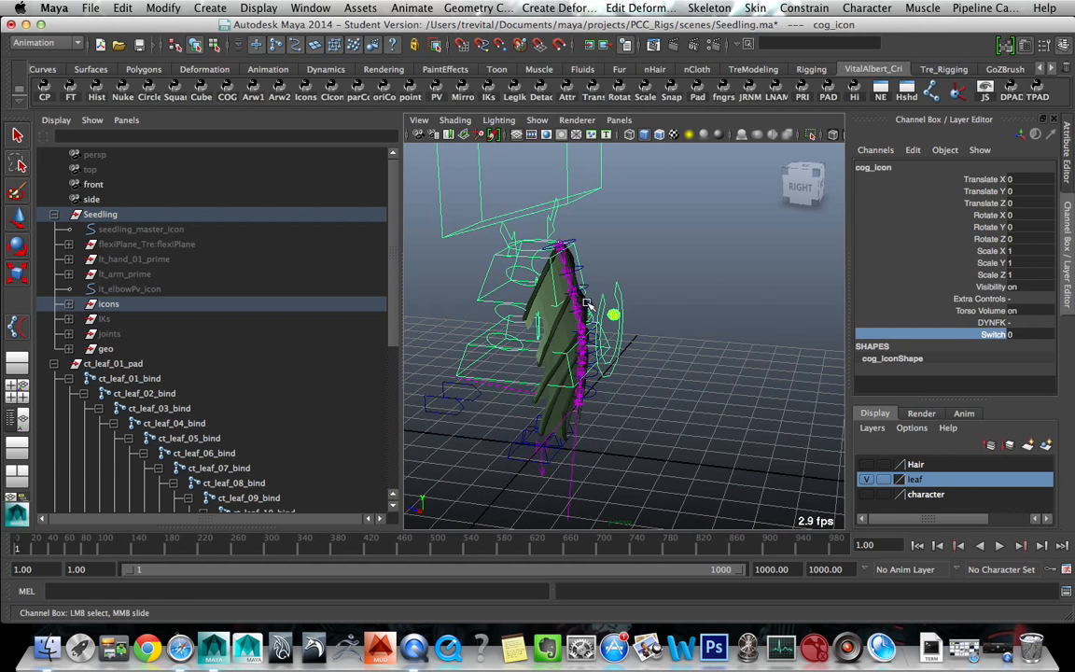
click(550, 259)
key(e)
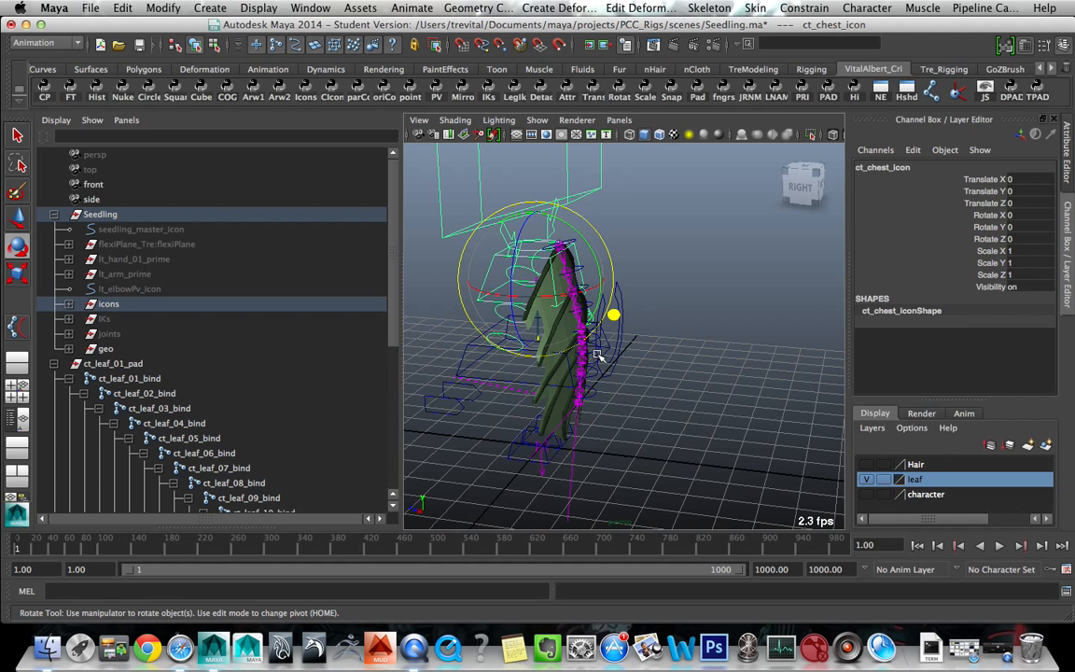
click(679, 364)
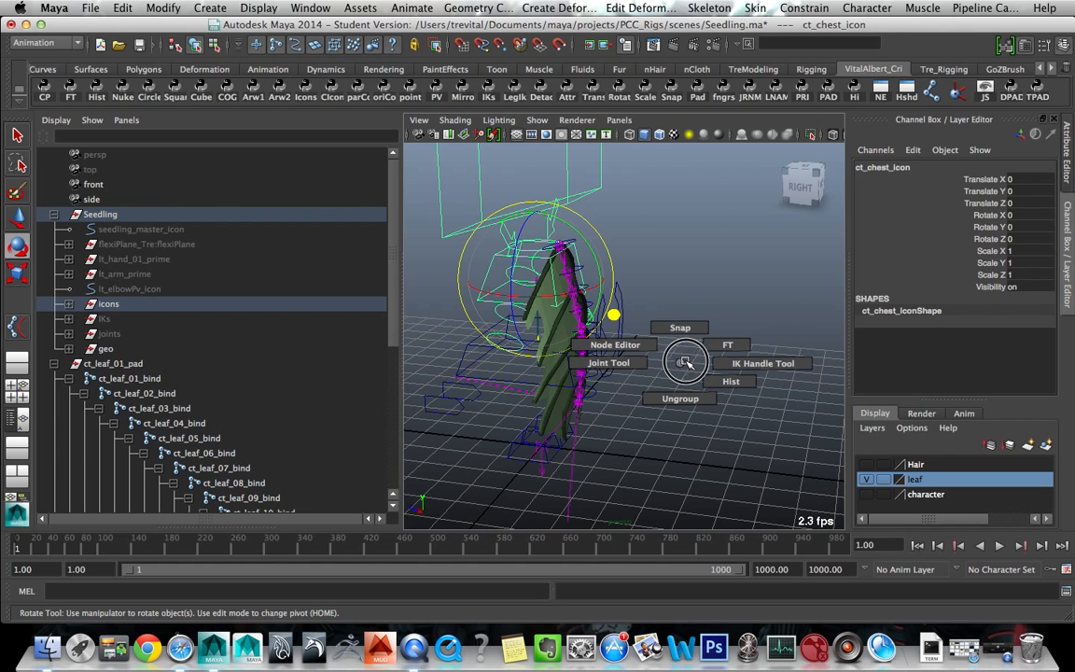
click(41, 42)
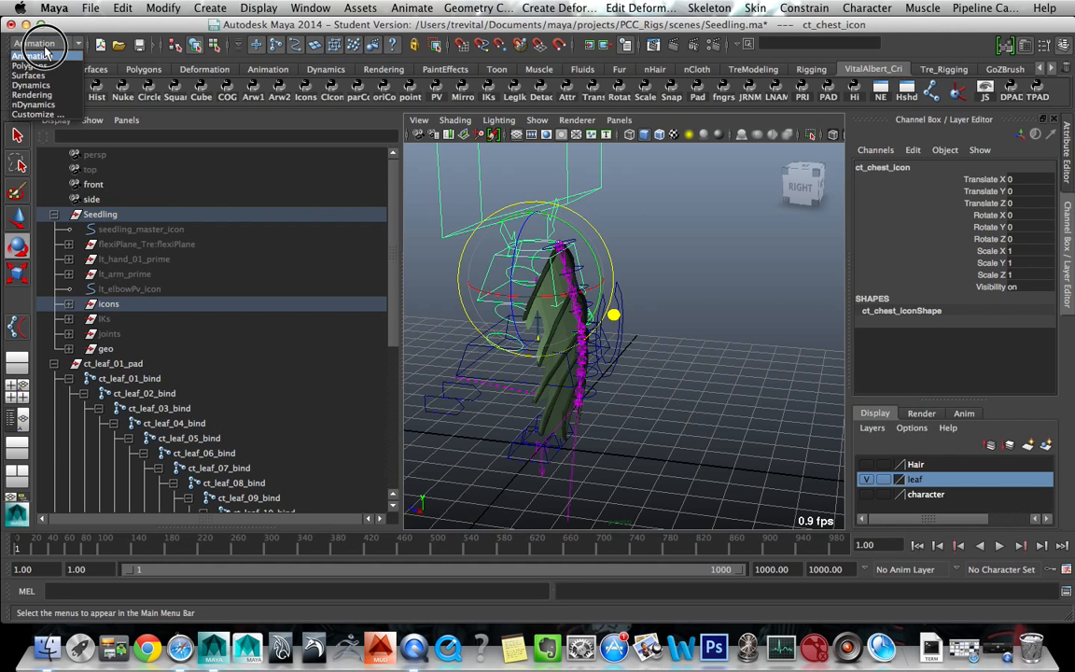
click(40, 44)
click(654, 283)
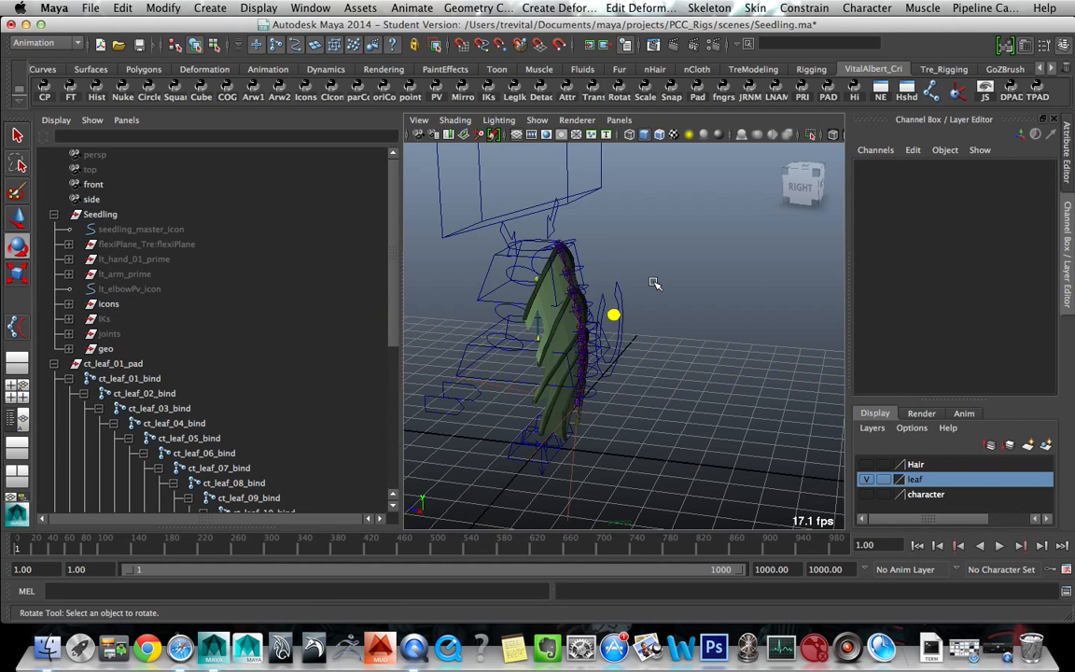
click(654, 283)
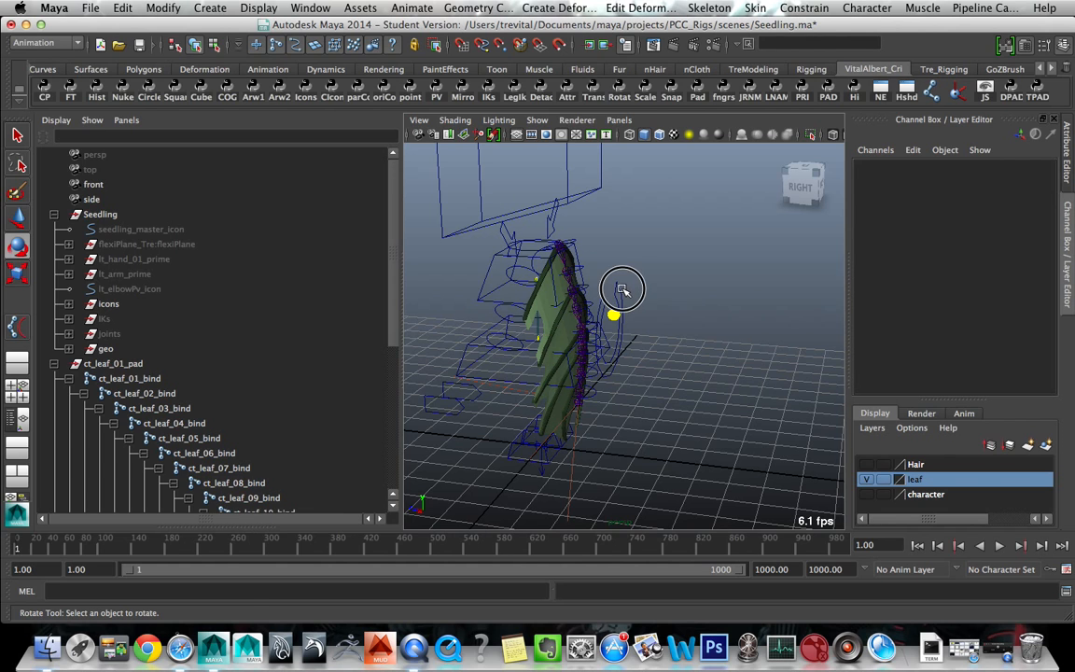
click(619, 289)
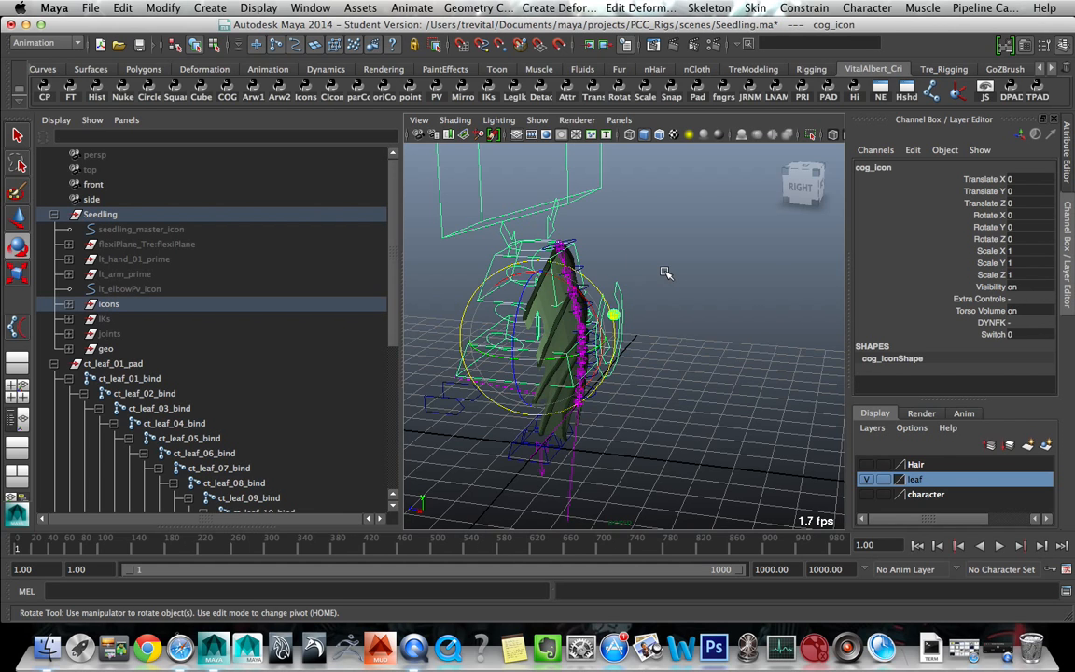
click(653, 299)
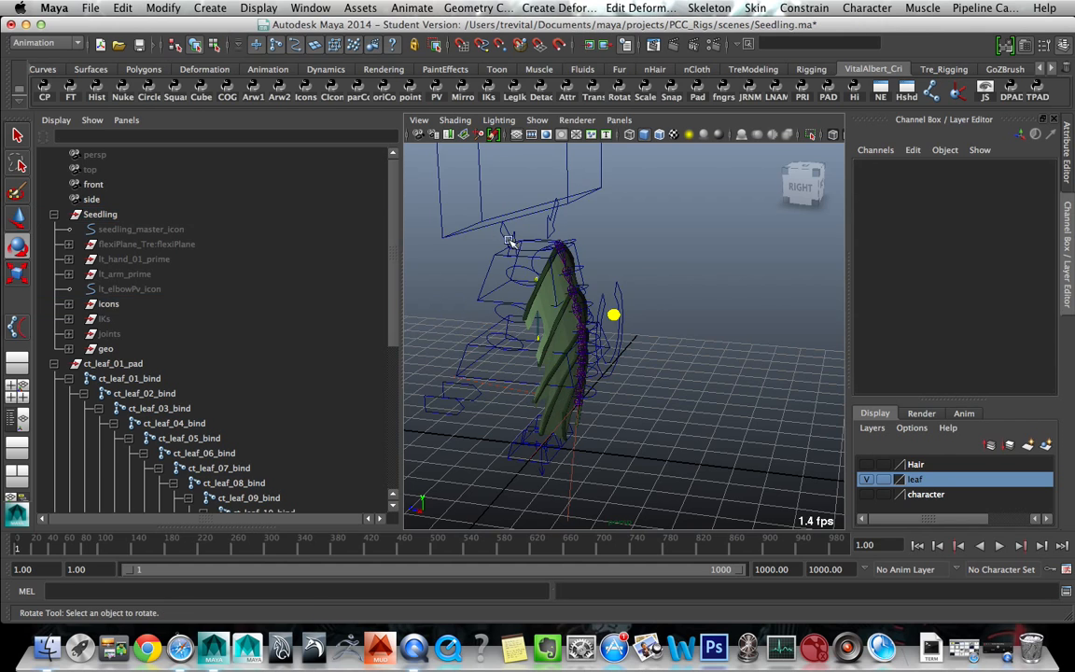
- Change the active menu set from Animation to nDynamics
click(47, 42)
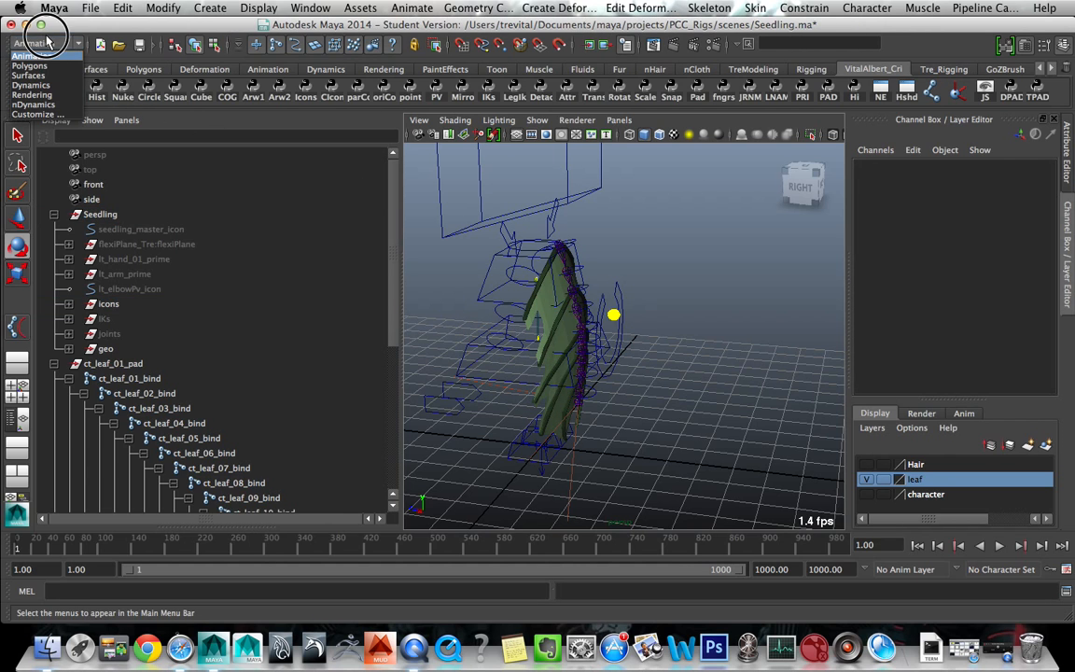
click(50, 85)
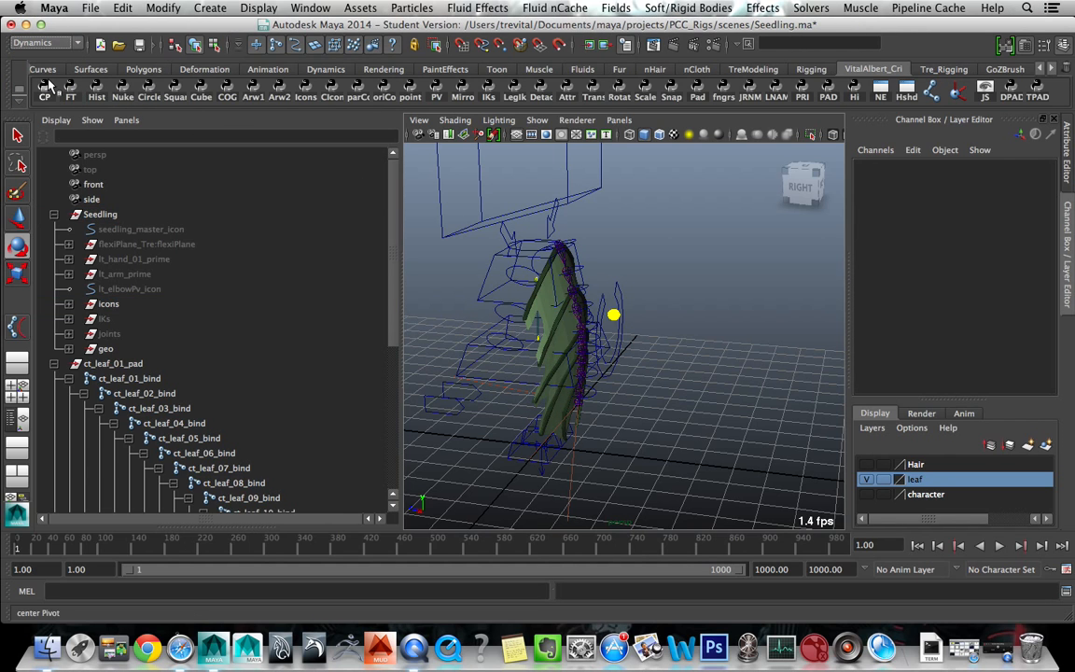
click(42, 43)
click(45, 105)
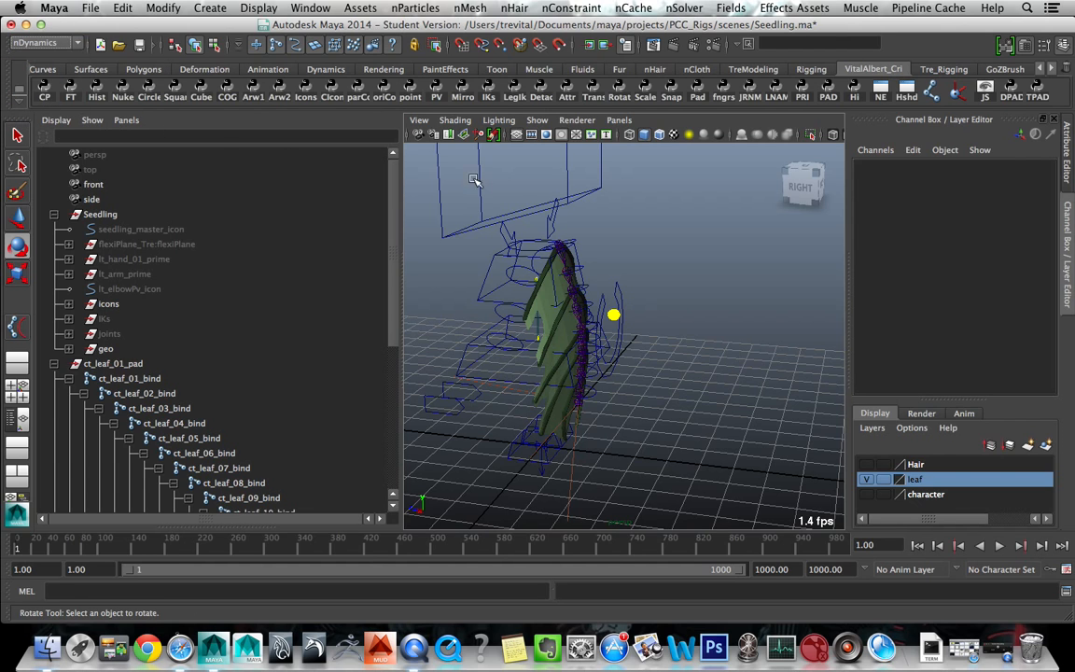
- Select ct_chest_icon and view the leaf rig closely from its right side
click(499, 258)
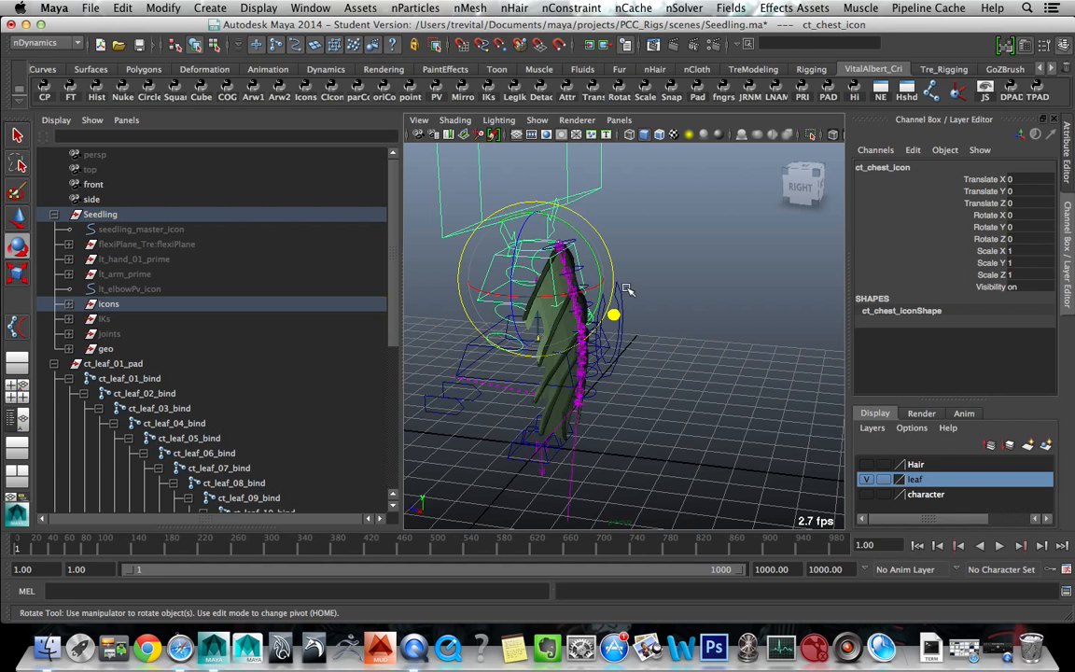
mouse_move(680, 306)
alt+mouse_down()
mouse_move(644, 294)
mouse_move(633, 313)
mouse_move(698, 298)
alt+mouse_up()
alt+drag(623, 372, 597, 301)
key(q)
scroll(568, 341, up, 5)
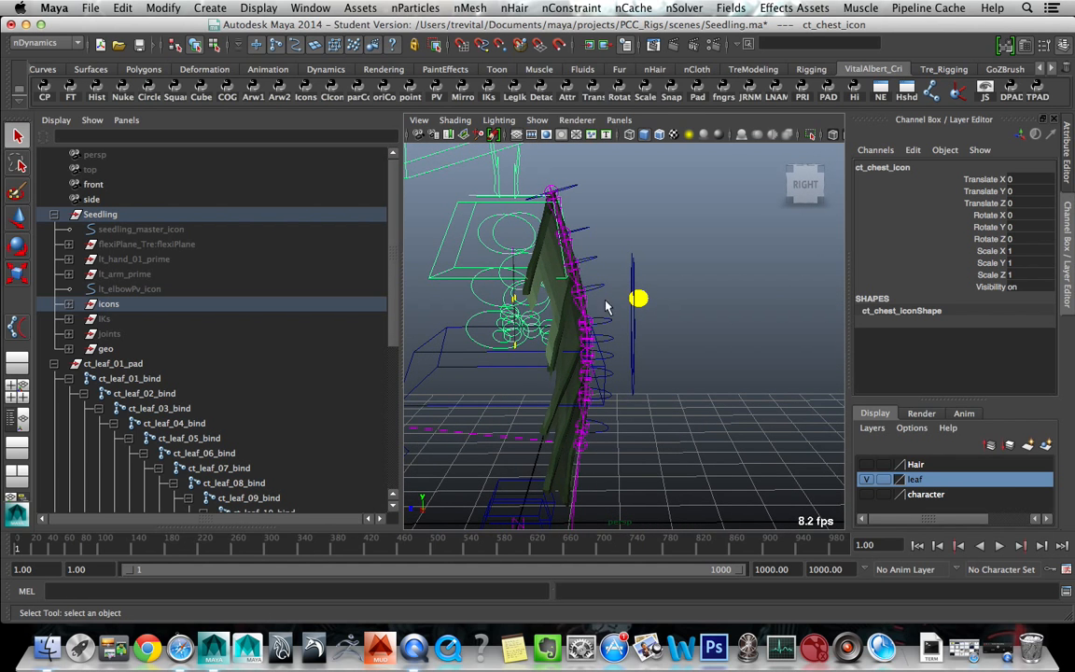
- Run Interactive Playback and rotate ct_chest_icon about X to -17.66 to test the leaf dynamics, ending the playback at frame 346
mouse_move(627, 301)
alt+mouse_down()
mouse_move(632, 280)
mouse_move(637, 321)
mouse_move(613, 312)
alt+mouse_up()
key(e)
click(689, 9)
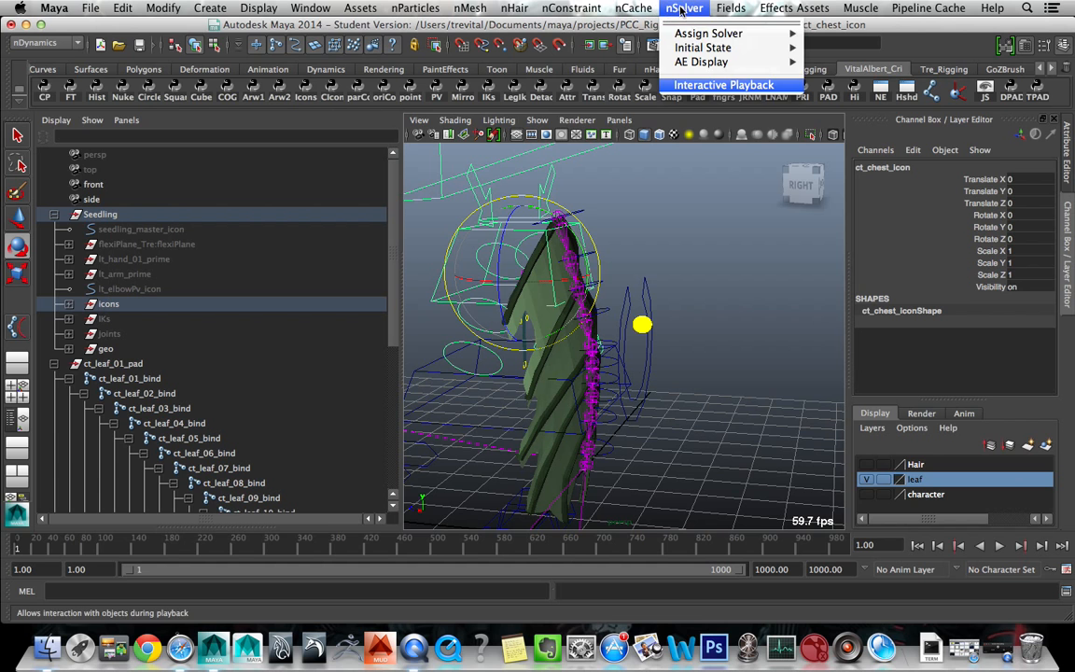
click(695, 85)
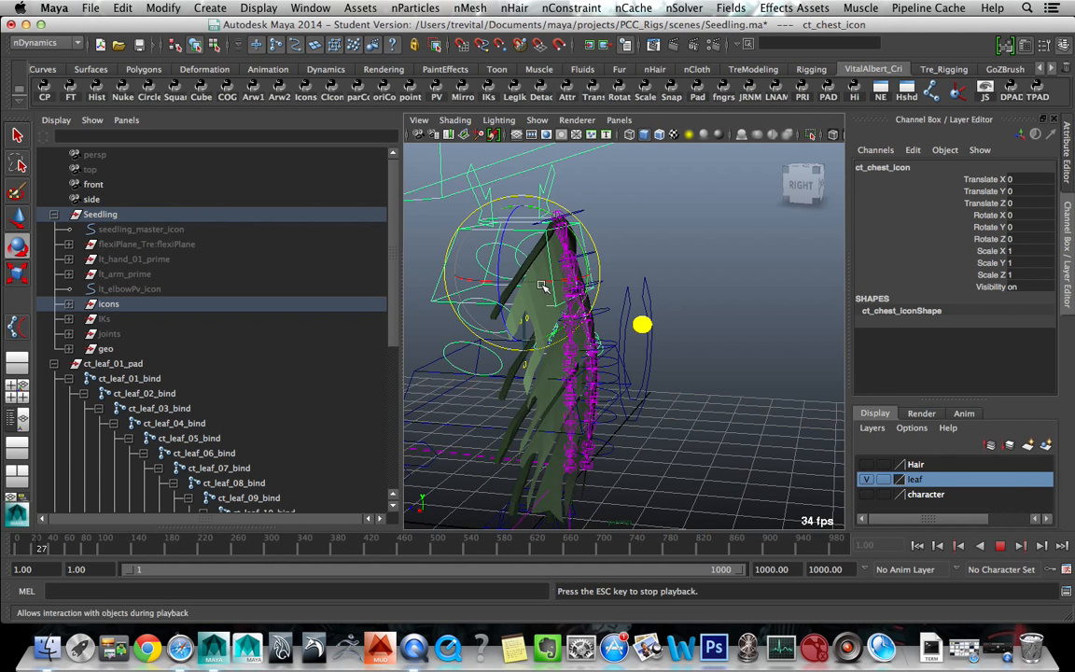
drag(527, 282, 507, 318)
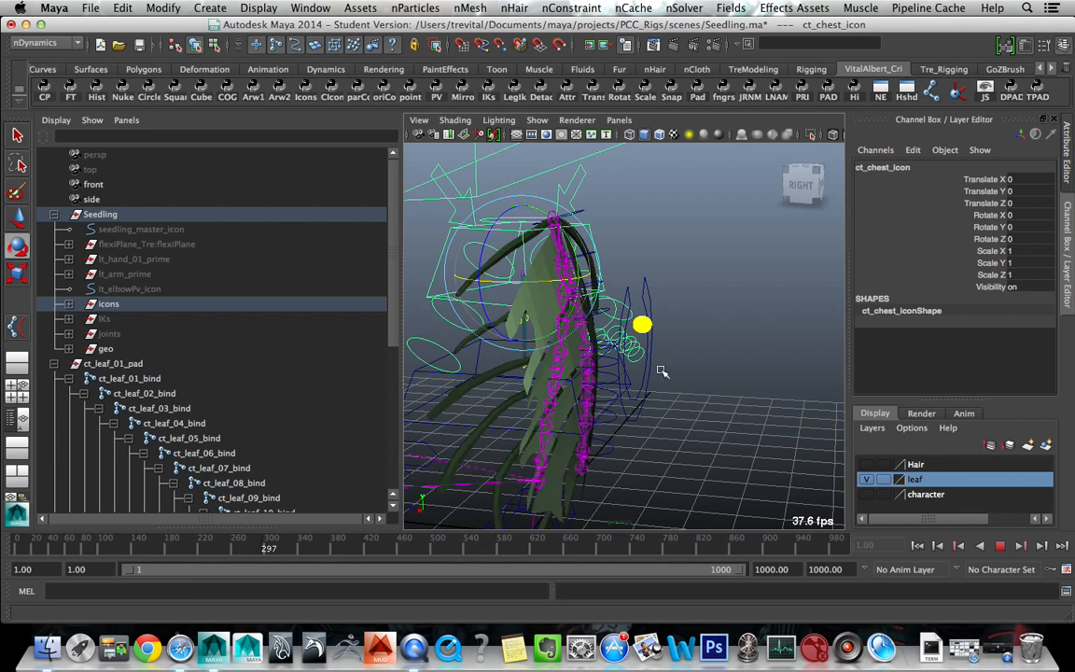
click(999, 545)
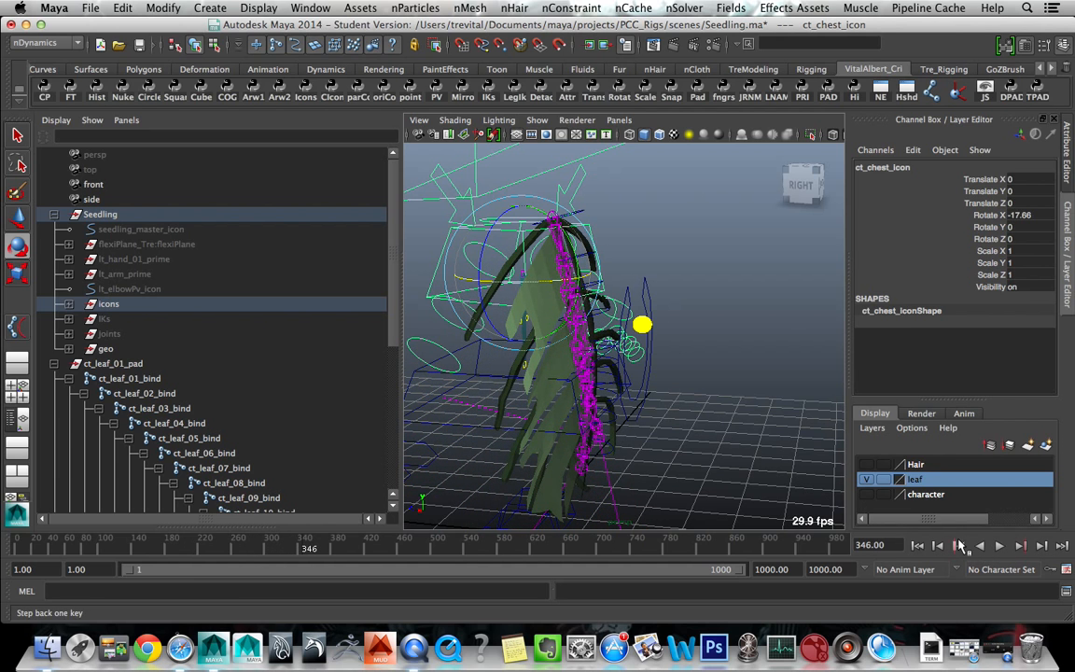
- Return to frame 1, reset ct_chest_icon's Rotate X to 0 and clear the selection
click(918, 545)
double_click(1024, 214)
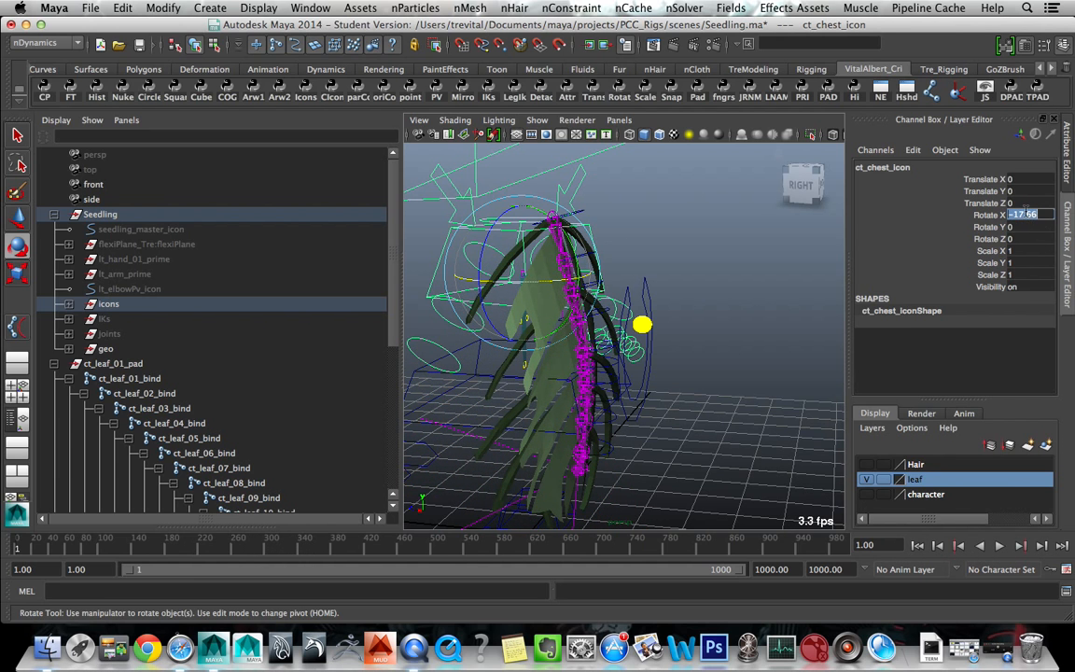
text(0)
key(Return)
click(751, 344)
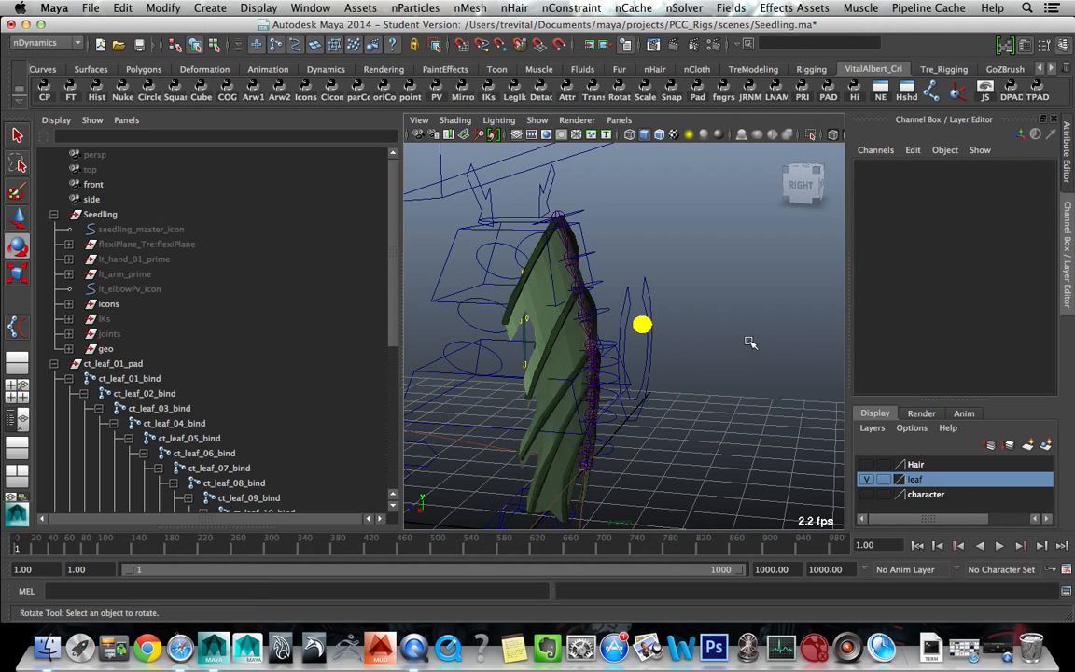
- Collapse the ct_leaf_01_pad hierarchy, expand leaf_dynamics, and open the detailed attributes of ct_leaf_dynCrv
alt+drag(748, 342, 658, 342)
key(q)
alt+drag(565, 295, 499, 301)
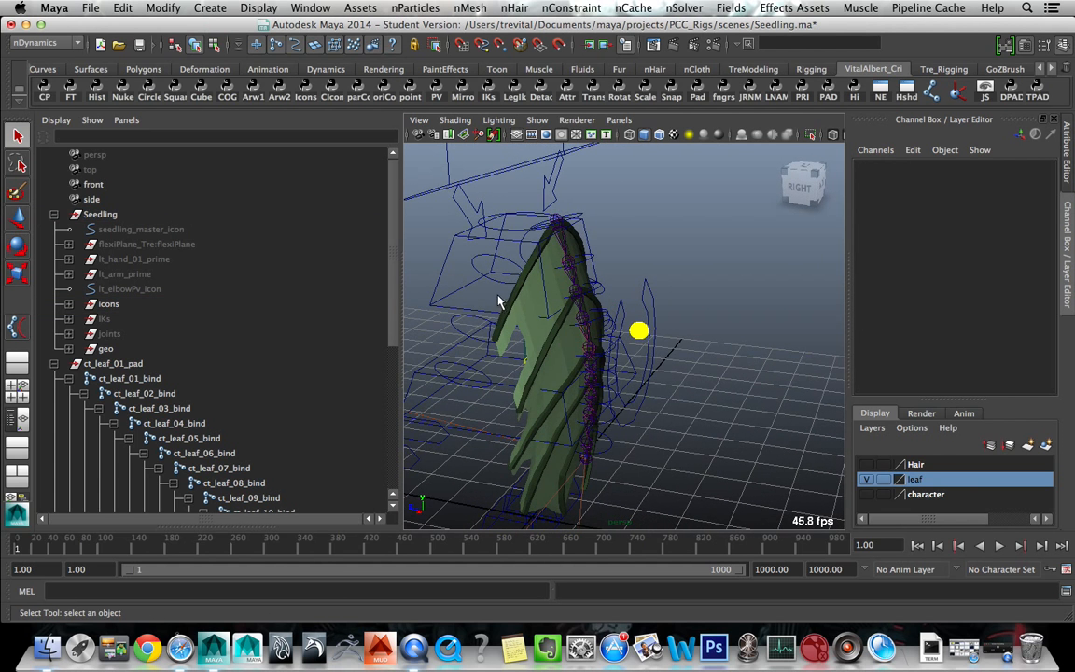
click(55, 363)
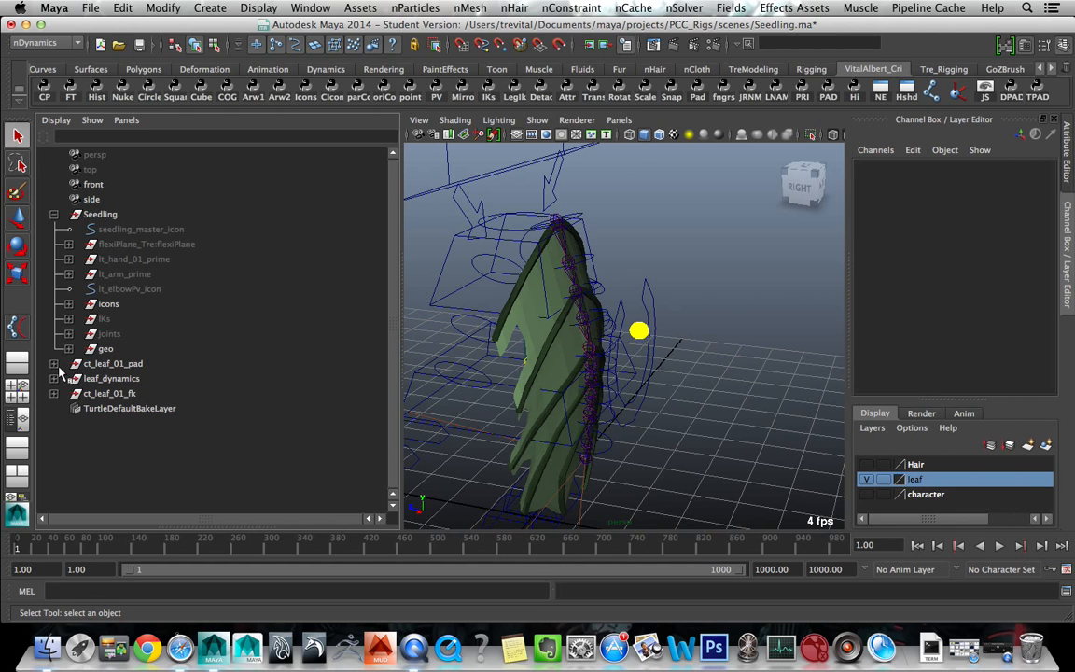
click(61, 378)
click(54, 378)
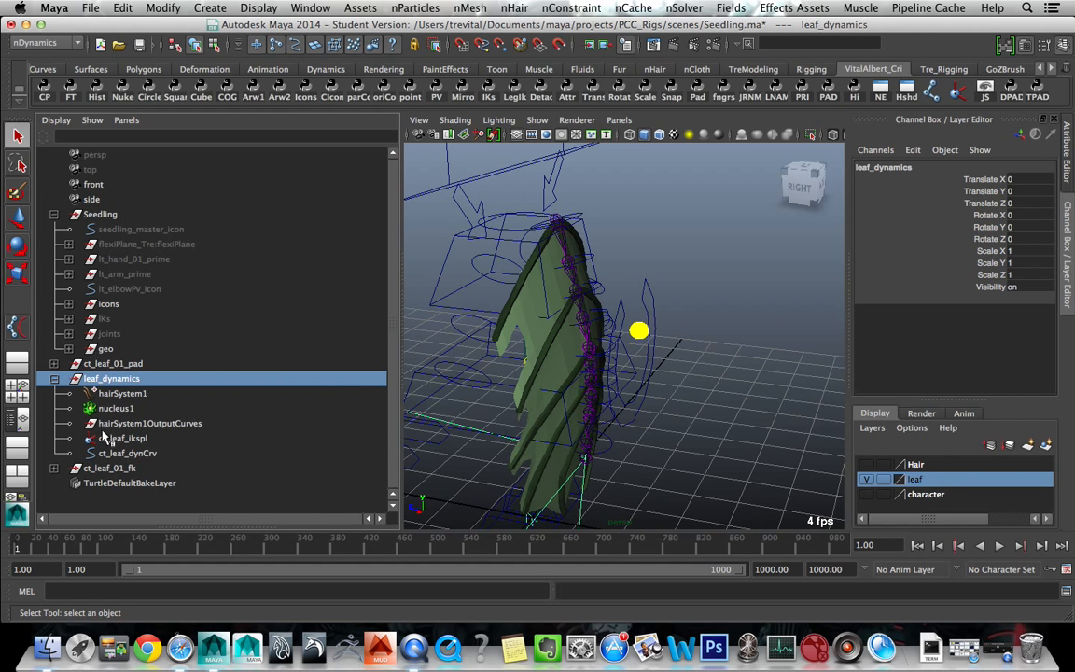
click(132, 452)
key(ctrl+a)
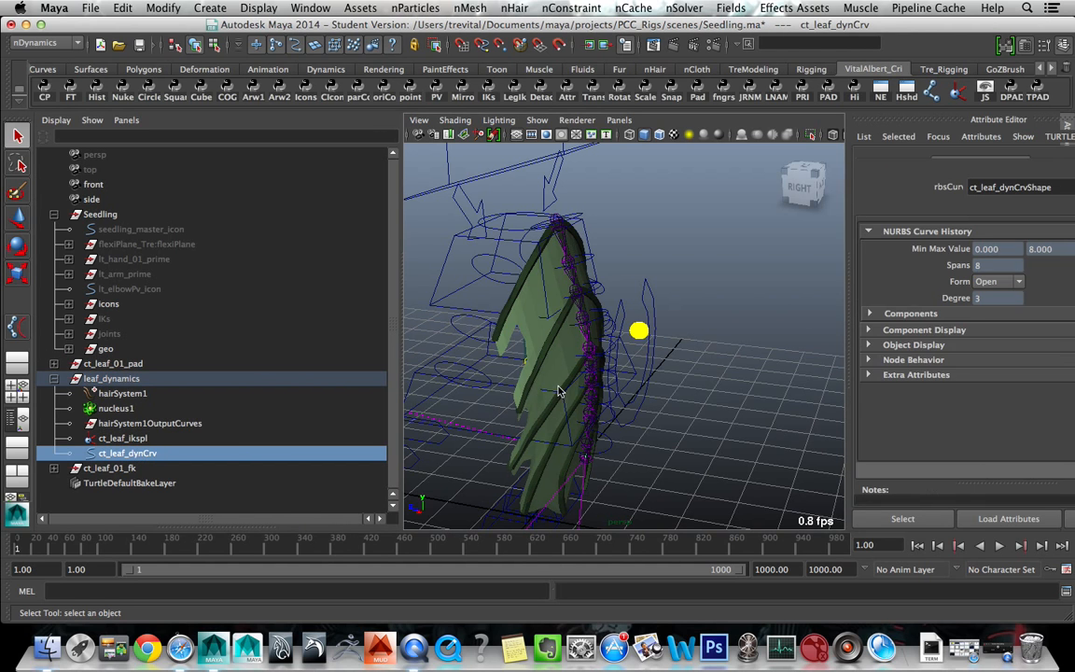
- Examine the follicleShape1, ct_leaf_dynCrvShape and ct_leaf_dynCrv attributes for dynamics settings
click(945, 167)
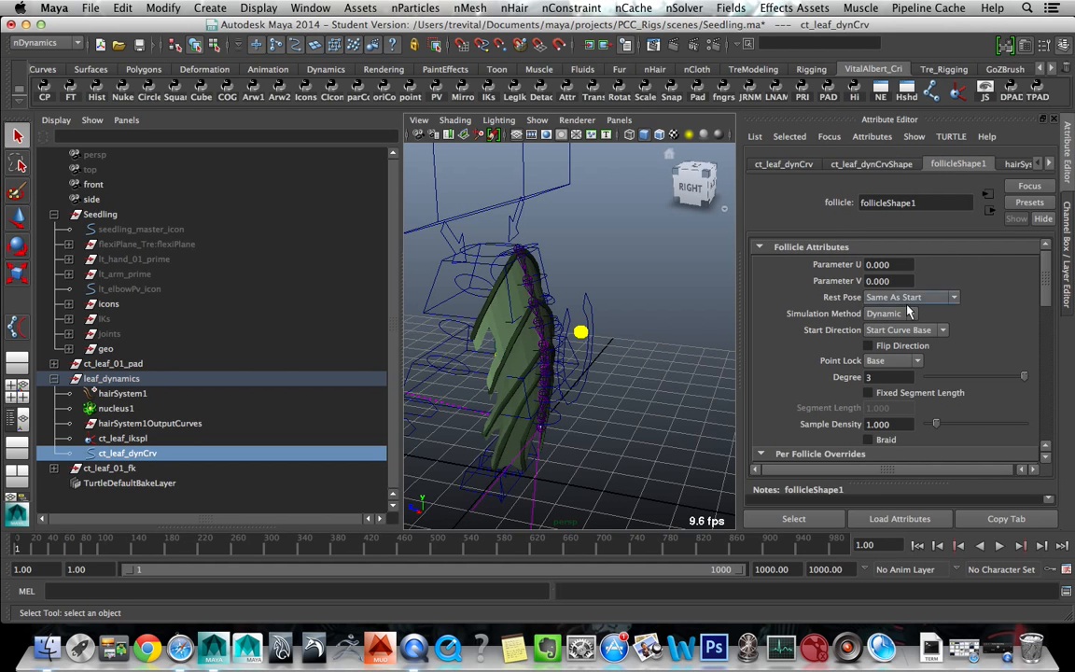
scroll(810, 292, down, 10)
scroll(877, 332, down, 6)
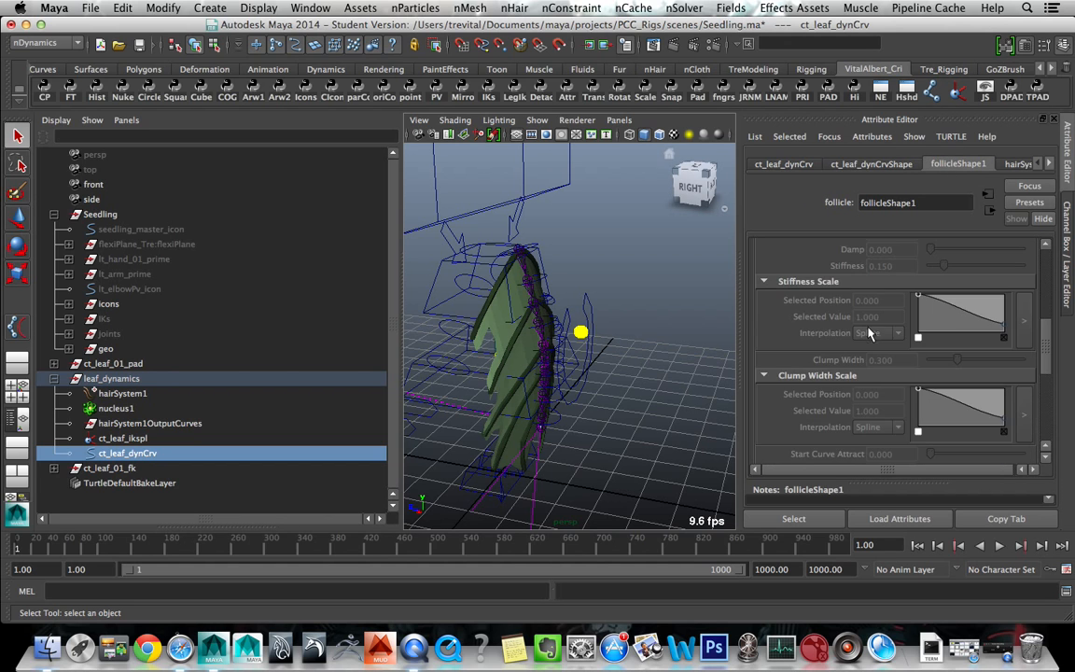
scroll(867, 330, down, 2)
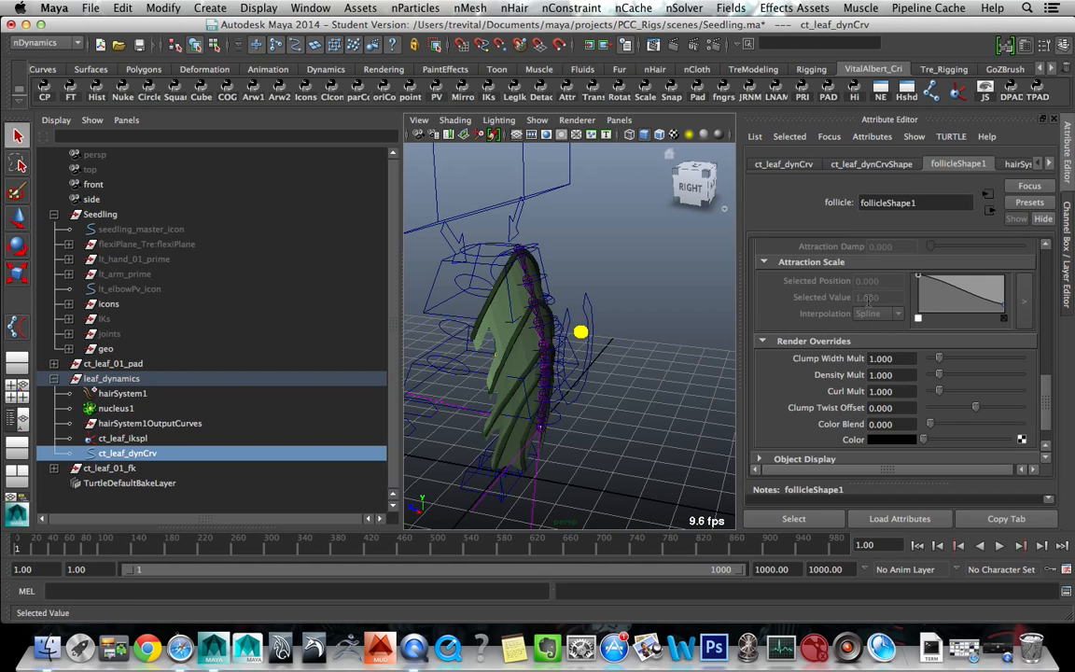
click(873, 165)
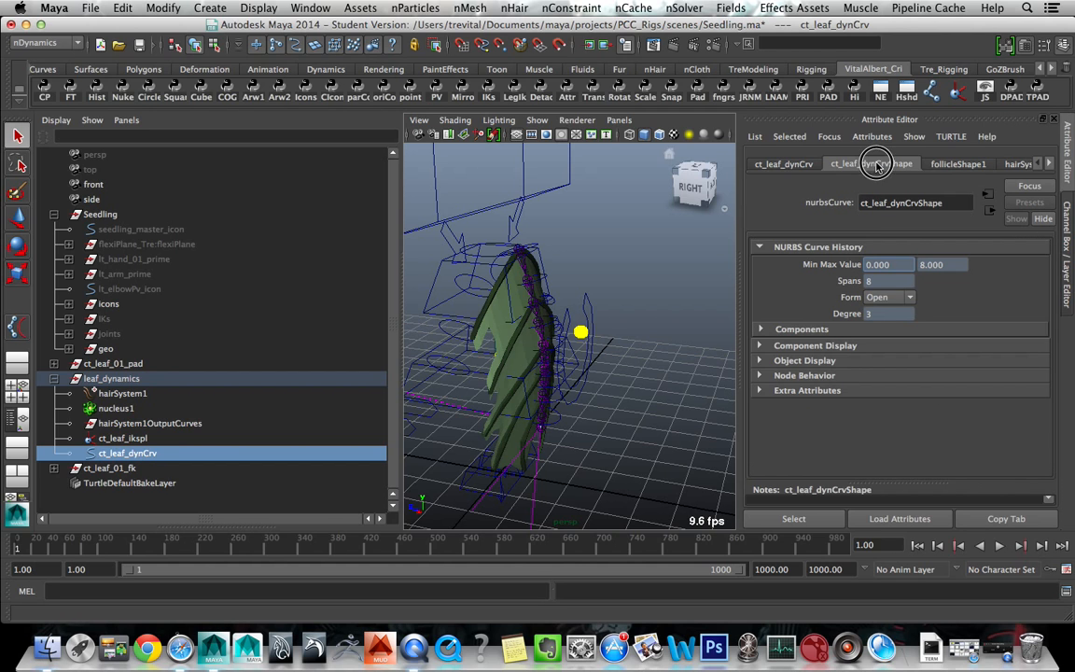
click(1003, 164)
click(794, 166)
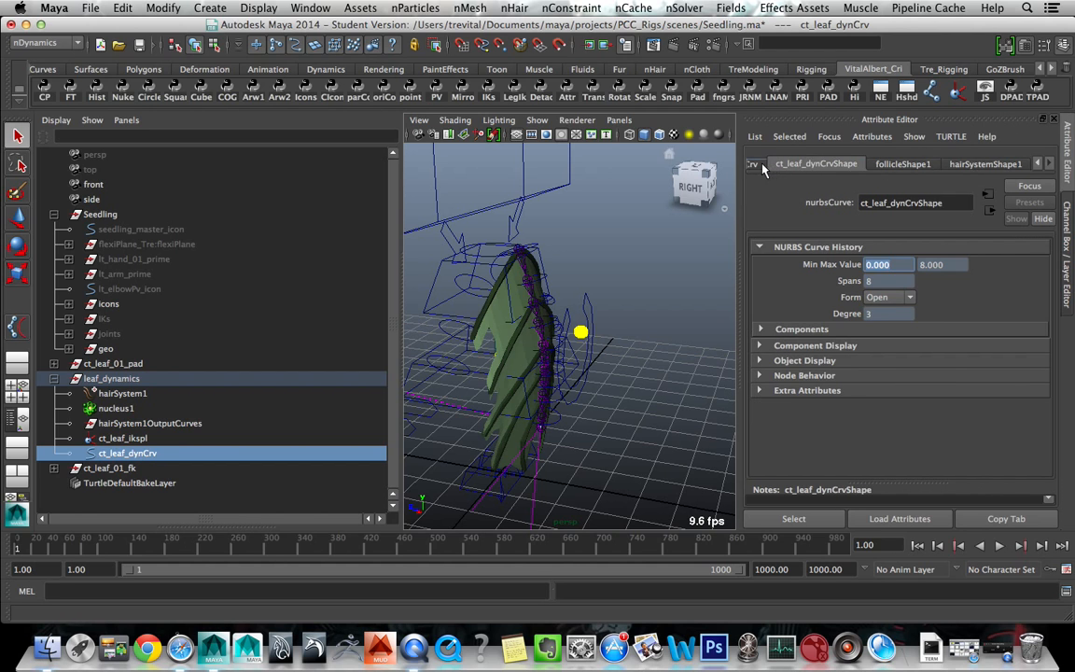
click(764, 165)
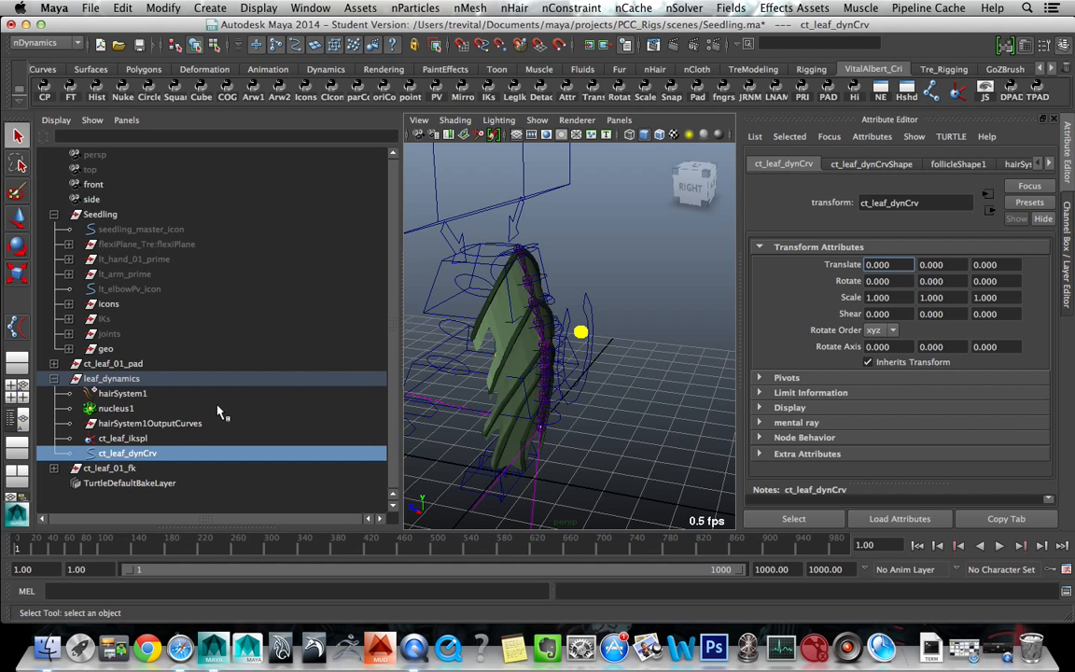
- Select hairSystem1 and look at its hairSystemShape1 and nucleus1 attributes
click(142, 394)
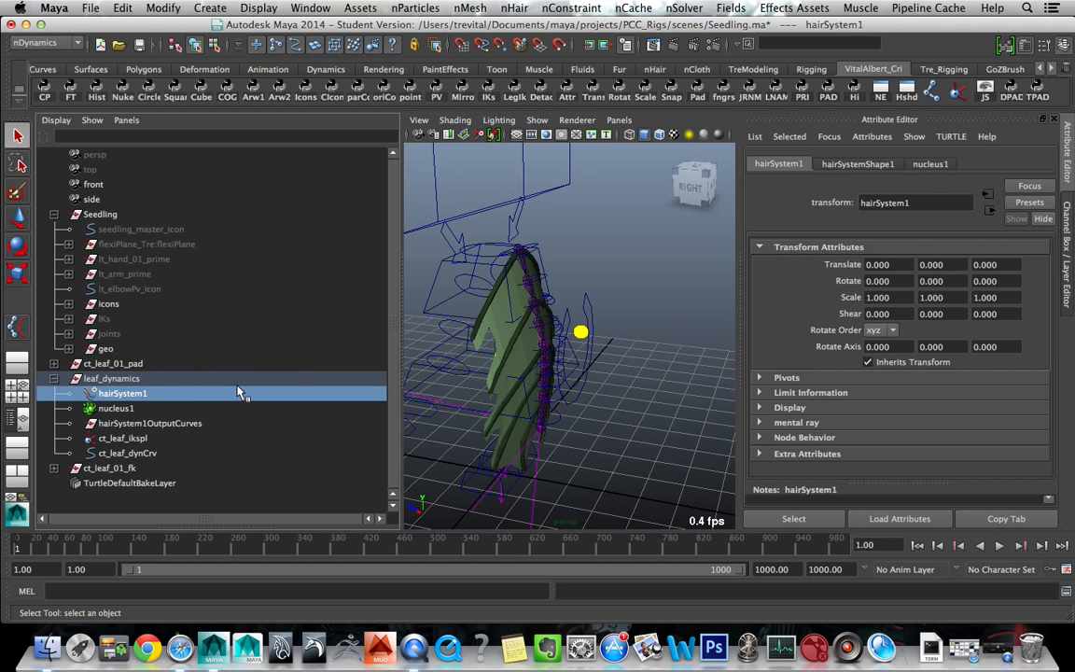
click(882, 166)
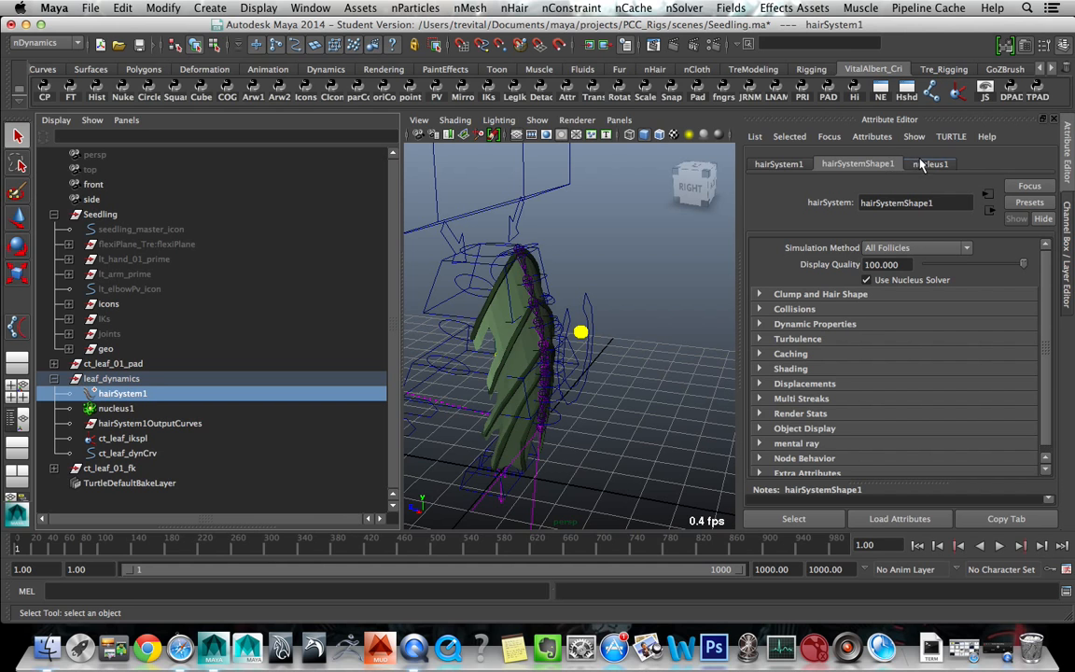
click(920, 164)
key(ctrl+a)
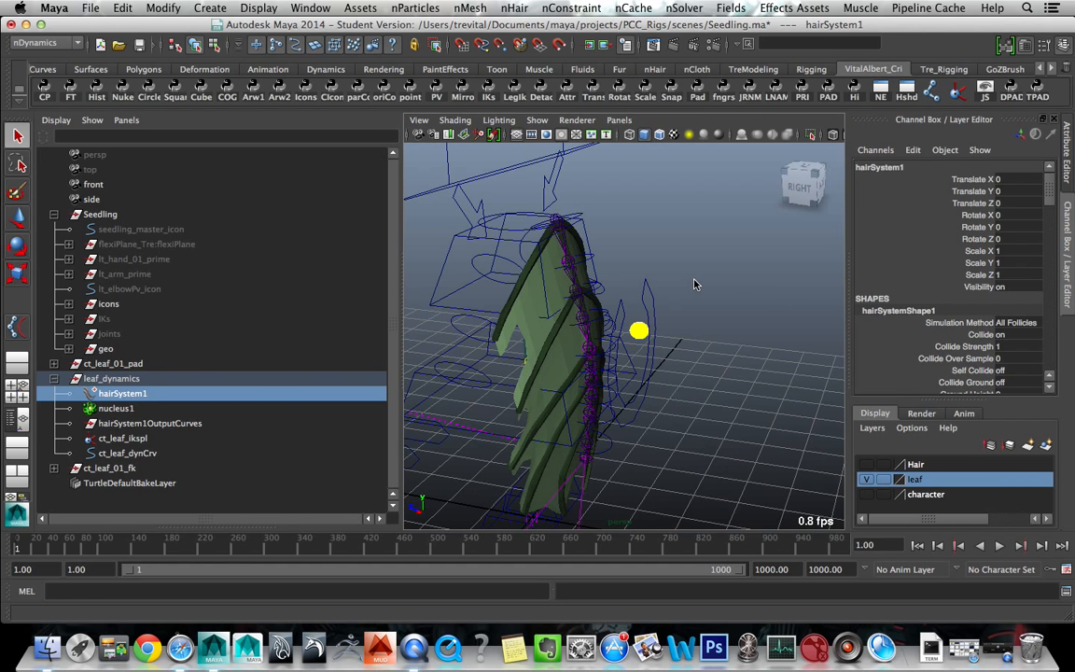
- Examine hairSystem1's channel list, from the collision and stiffness attributes through gravity, Start Curve Attract and hair color
scroll(950, 319, down, 5)
scroll(950, 319, down, 5)
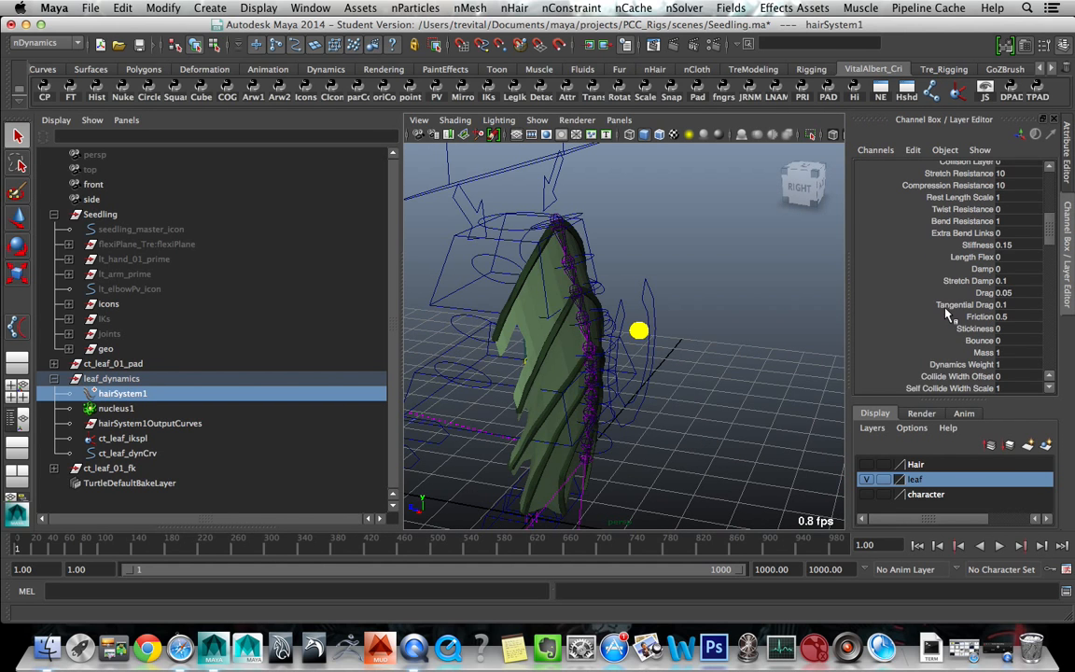
scroll(947, 315, down, 5)
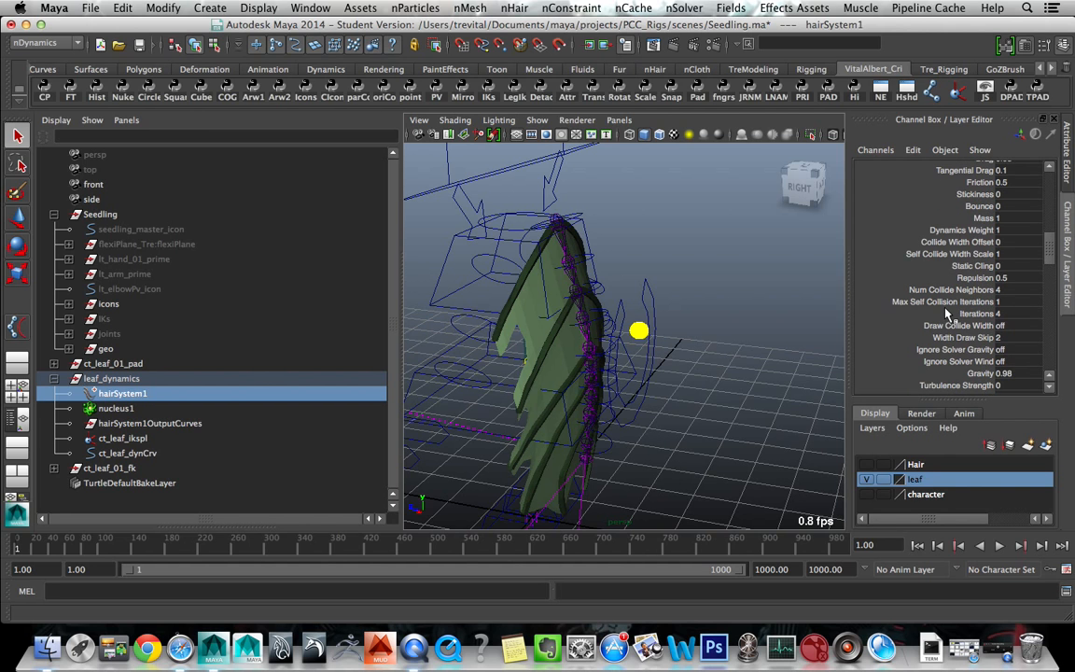
scroll(947, 314, down, 5)
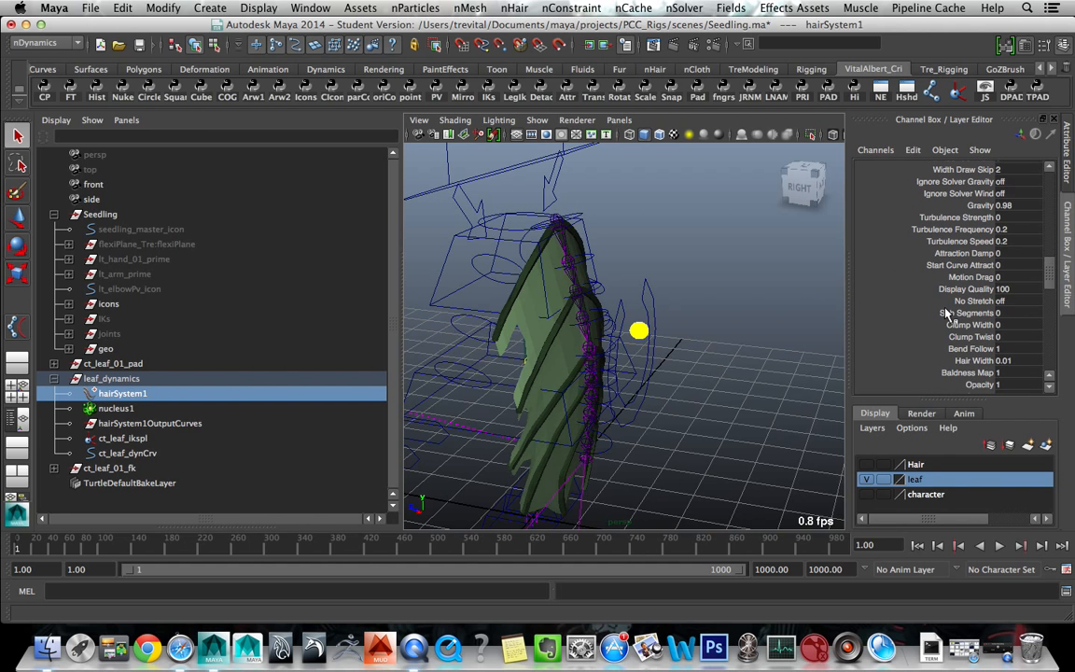
scroll(947, 315, down, 2)
scroll(956, 330, up, 2)
scroll(959, 326, up, 7)
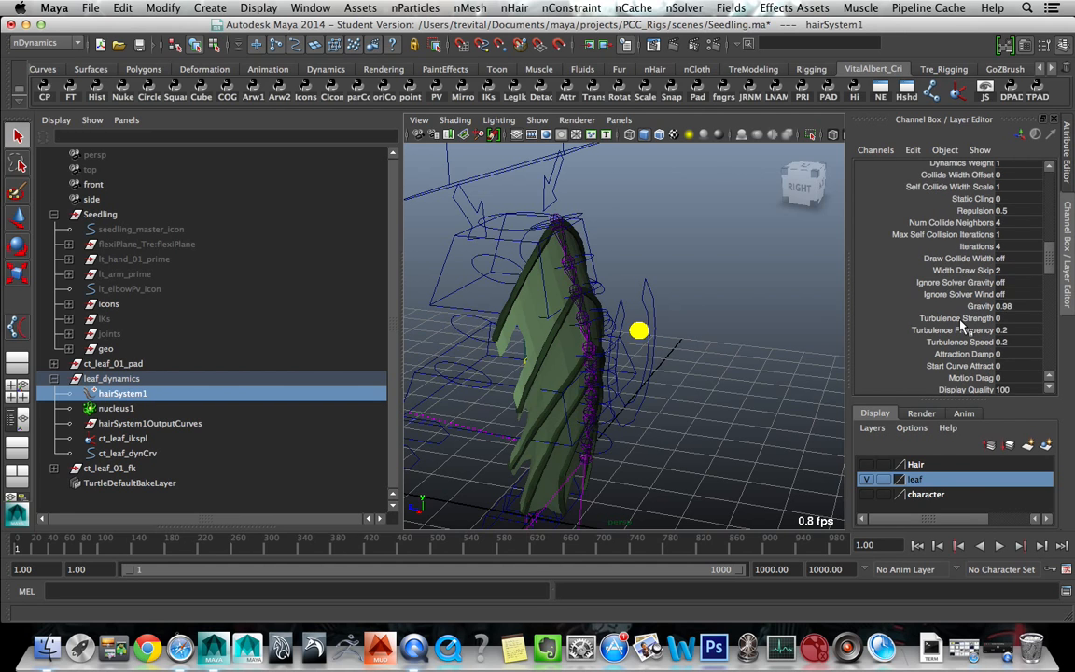
scroll(961, 324, up, 5)
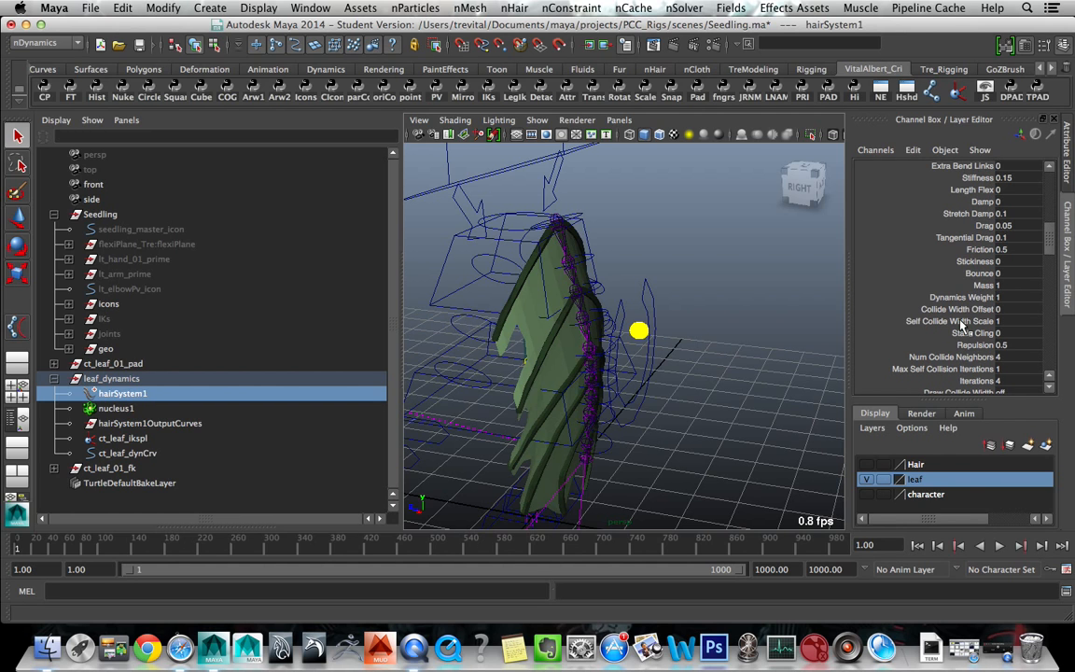
scroll(961, 323, up, 5)
scroll(961, 325, up, 8)
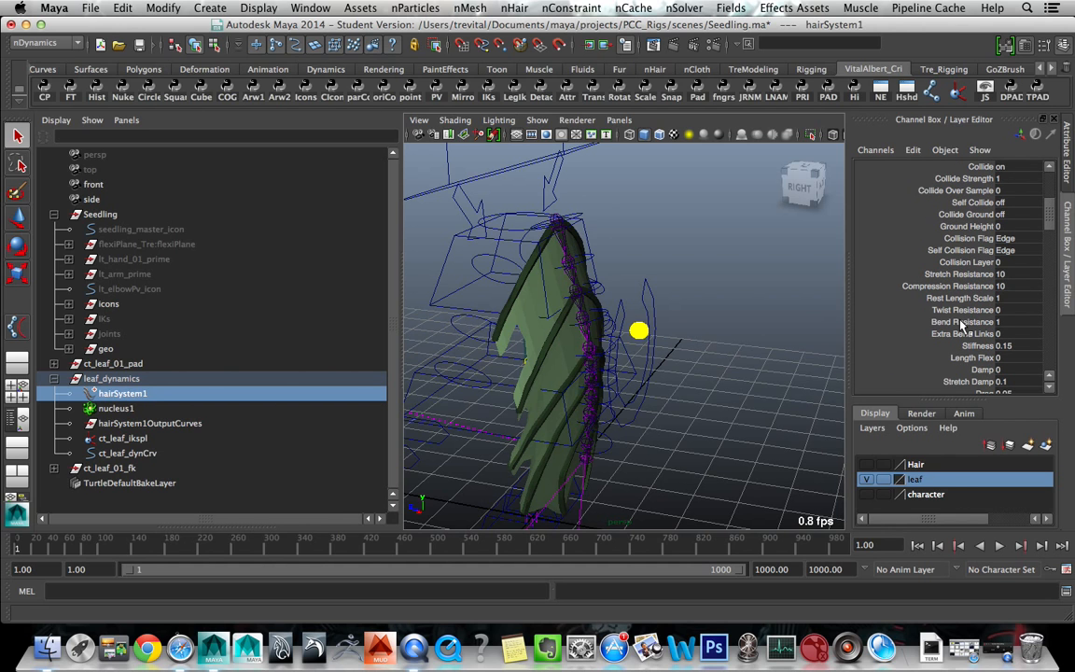
scroll(961, 324, down, 5)
scroll(961, 324, down, 5)
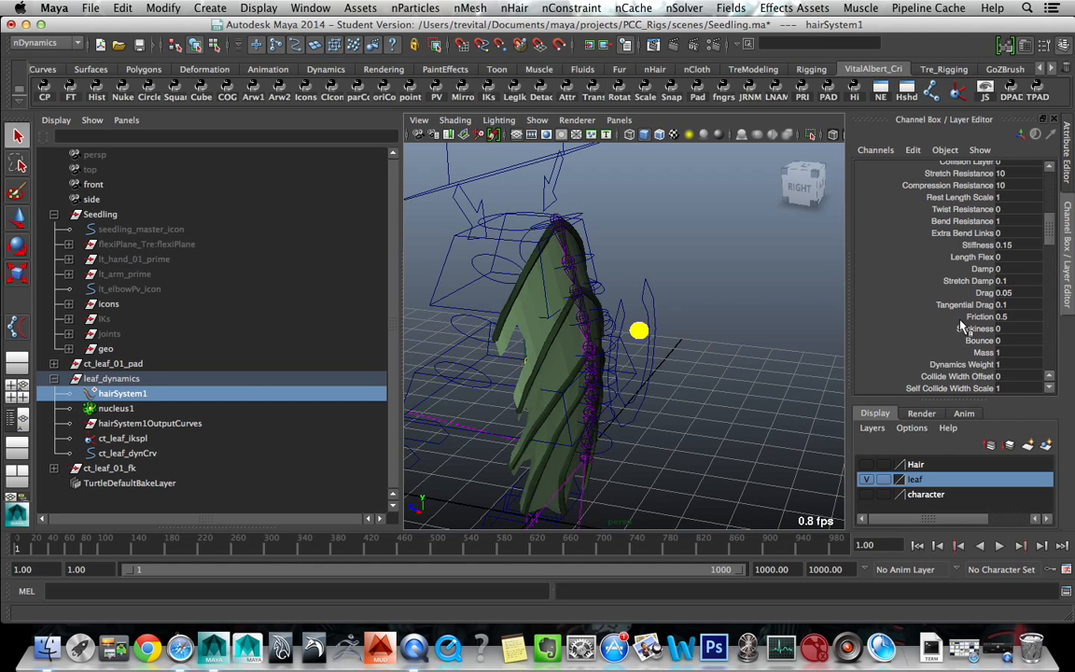
scroll(961, 324, down, 8)
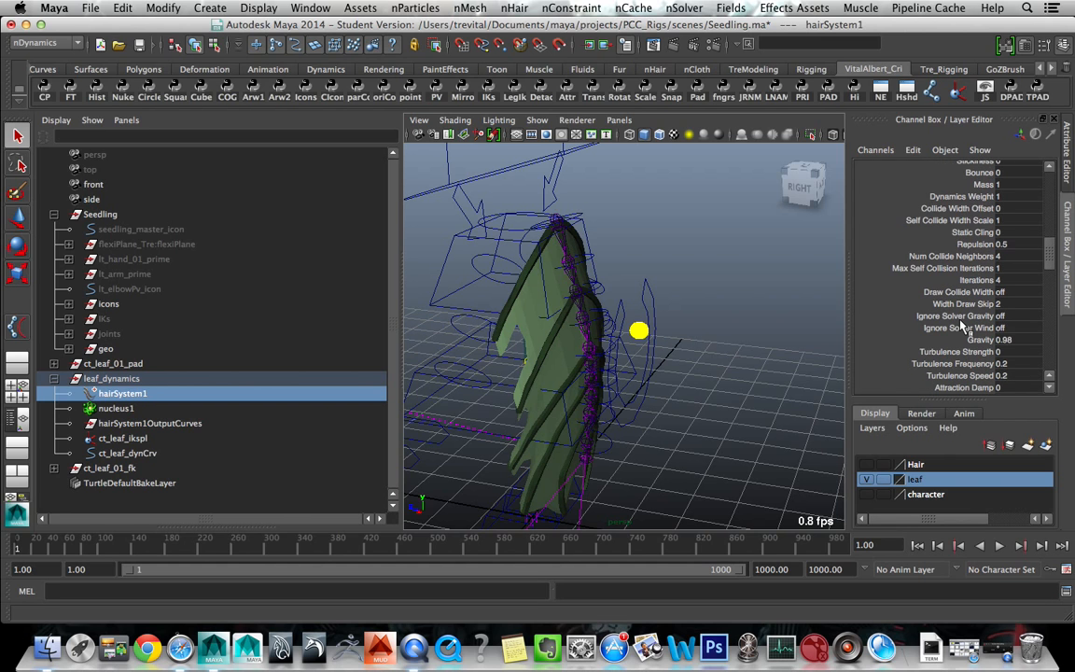
scroll(961, 324, down, 10)
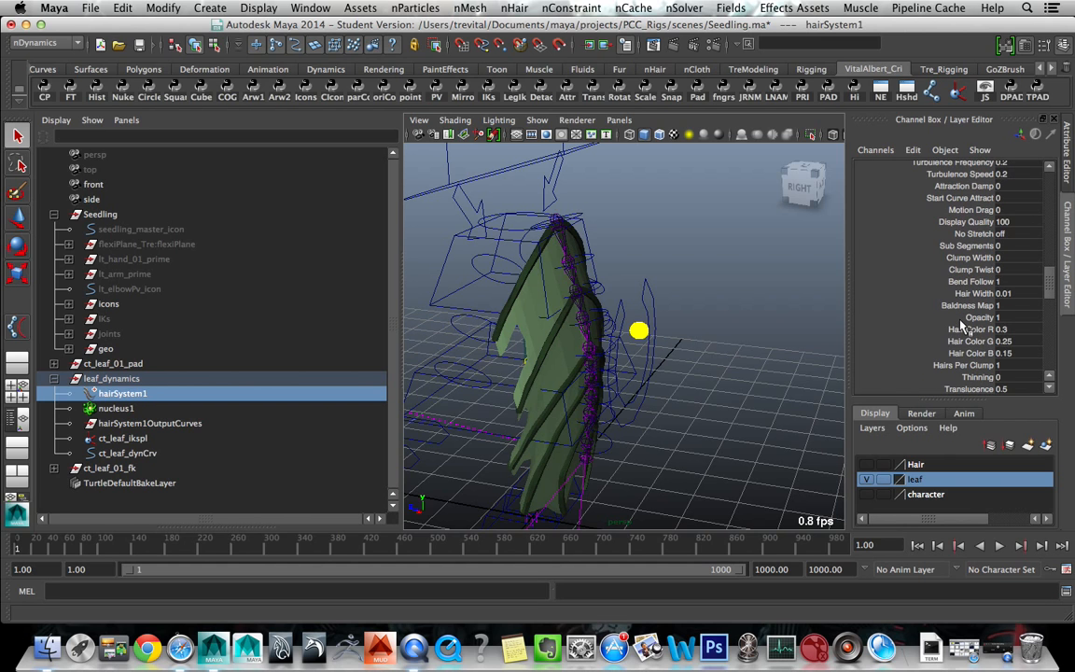
scroll(961, 324, down, 2)
- Expand Dynamic Properties on hairSystemShape1 and try adjusting Start Curve Attract
key(ctrl+a)
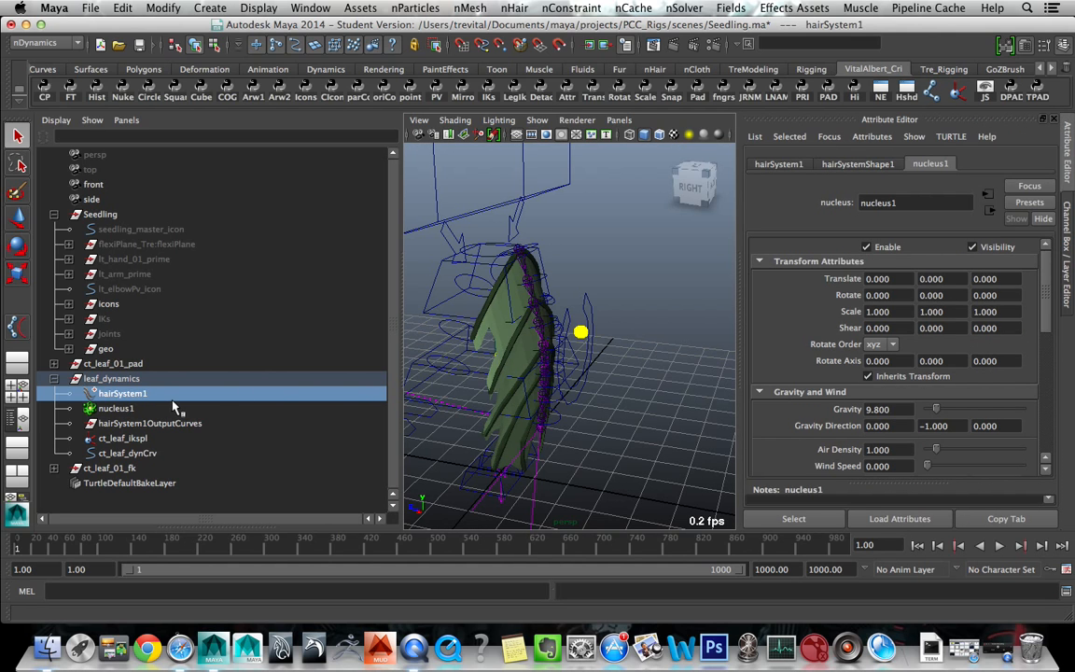
click(858, 164)
click(797, 325)
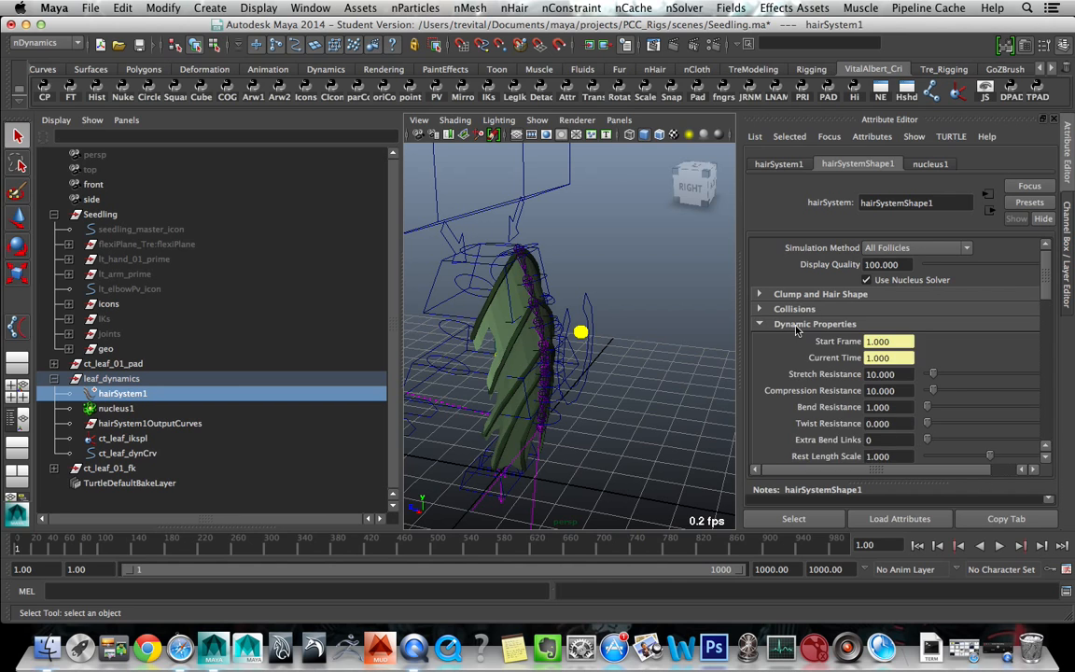
scroll(797, 327, down, 5)
scroll(797, 328, down, 3)
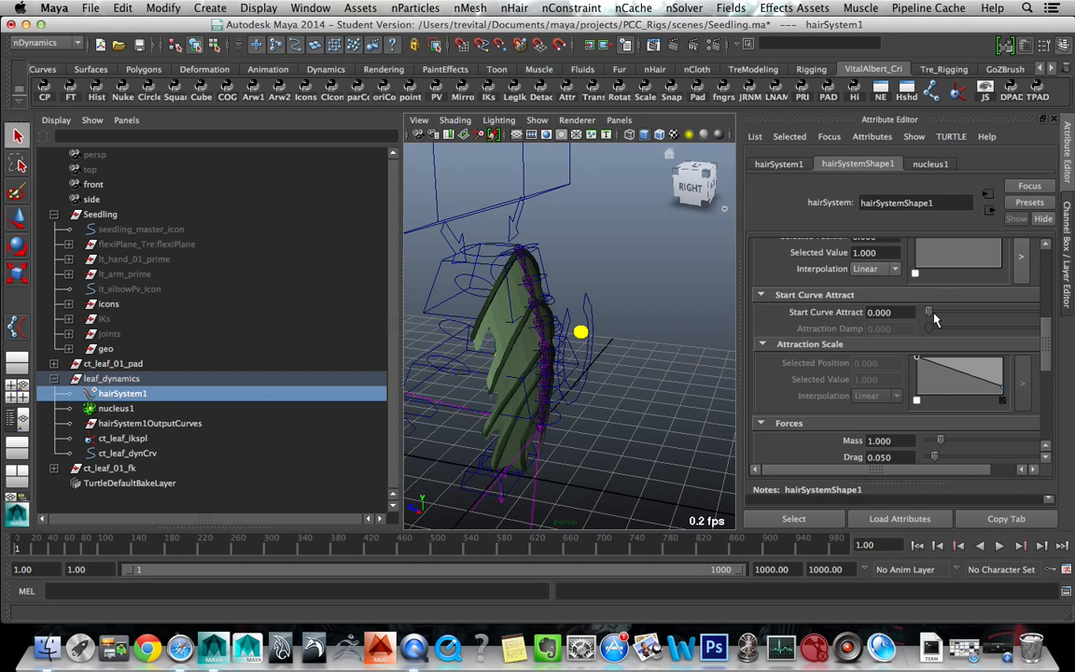
drag(929, 312, 844, 319)
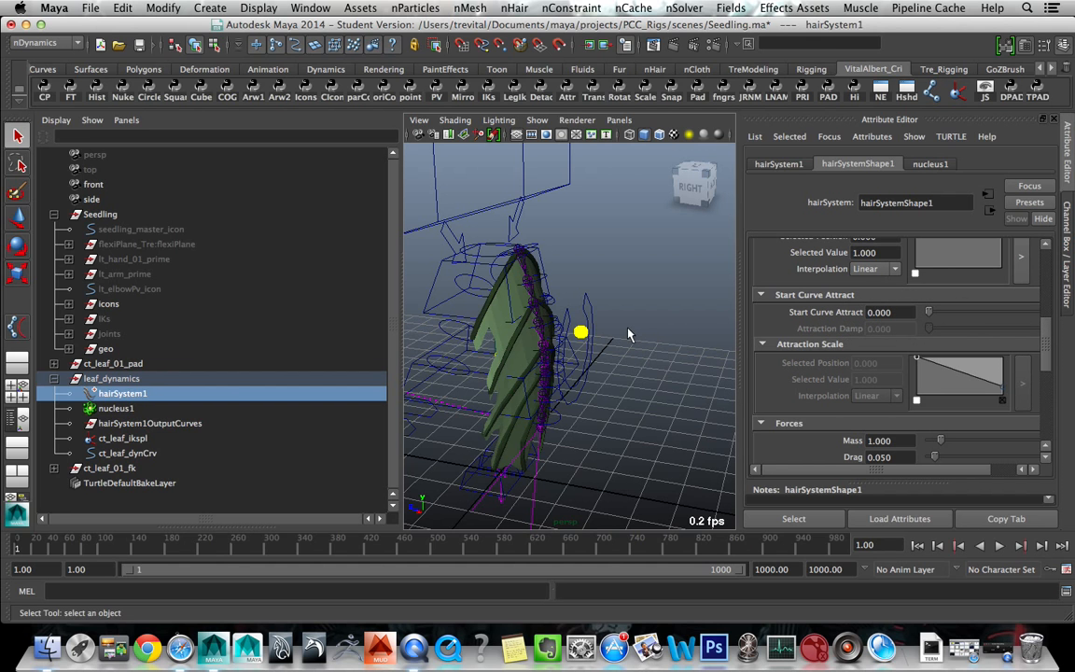
- Select cog_icon and display its keyable channels, including the DYNFK Switch
alt+drag(600, 308, 616, 311)
click(585, 306)
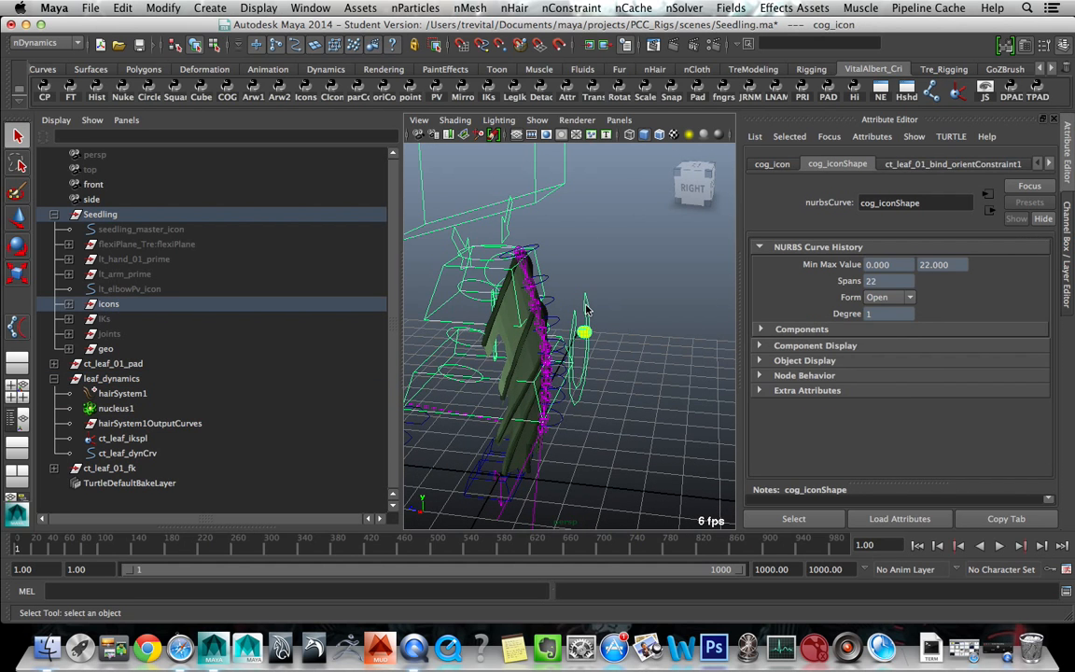
key(ctrl+a)
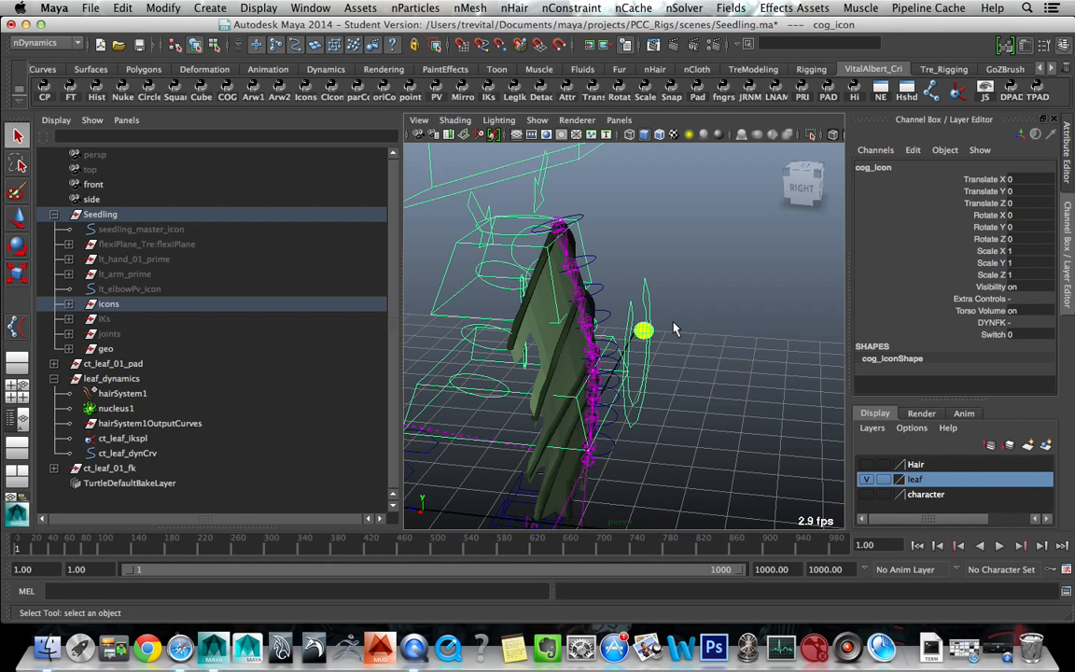
alt+drag(644, 299, 408, 283)
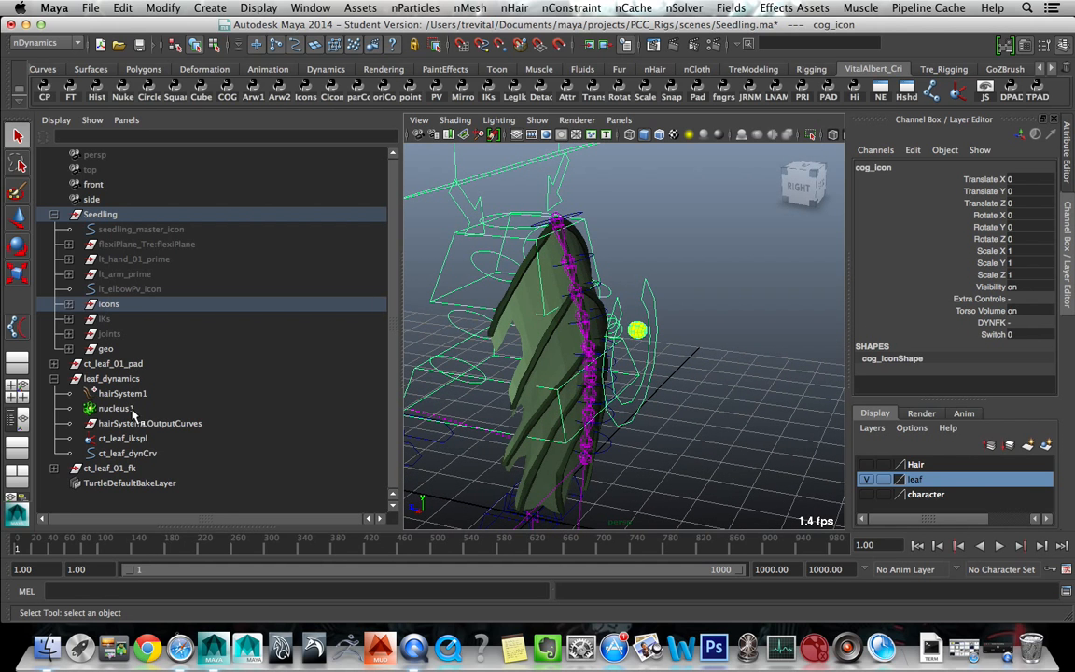
- Show hairSystem1's attributes, run interactive playback to watch the leaf simulation, and return to the first frame
click(126, 394)
key(ctrl+a)
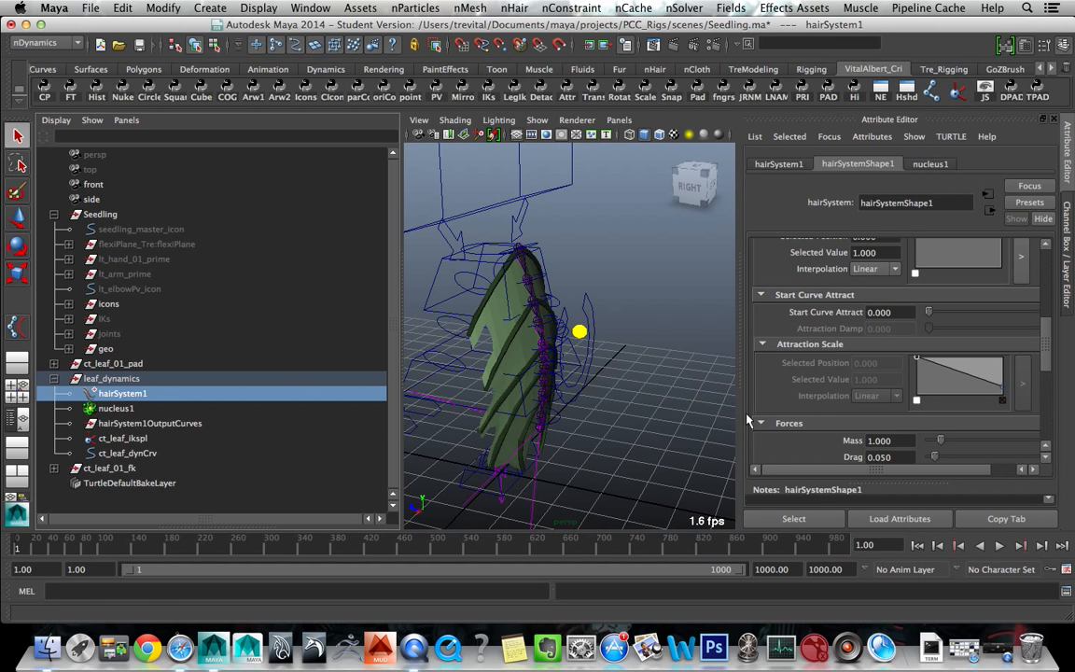
click(680, 9)
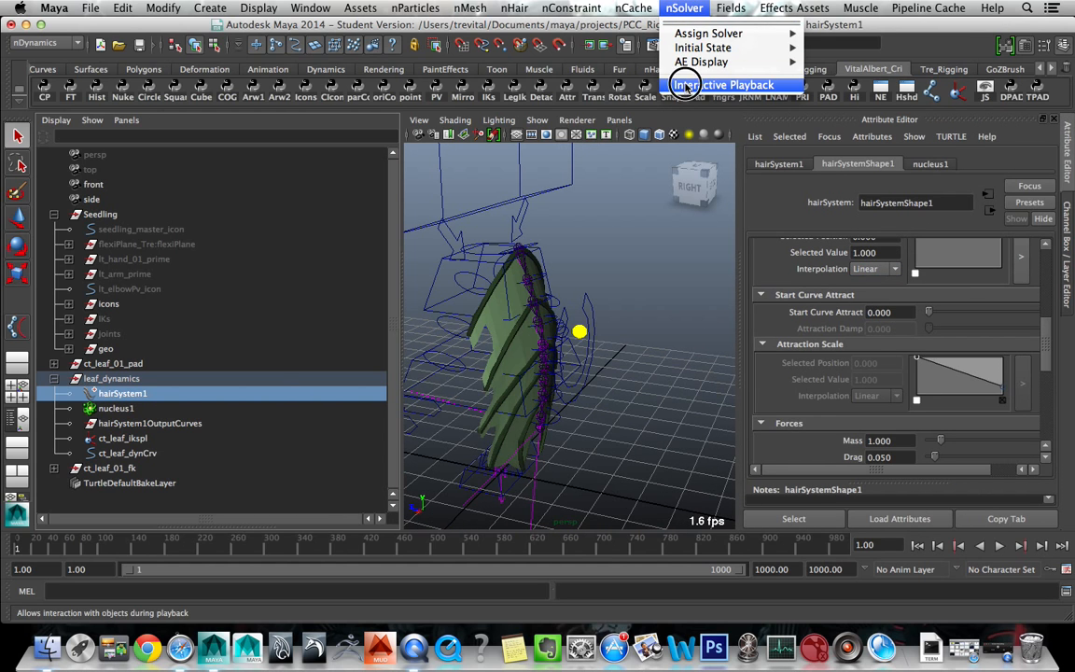
click(690, 86)
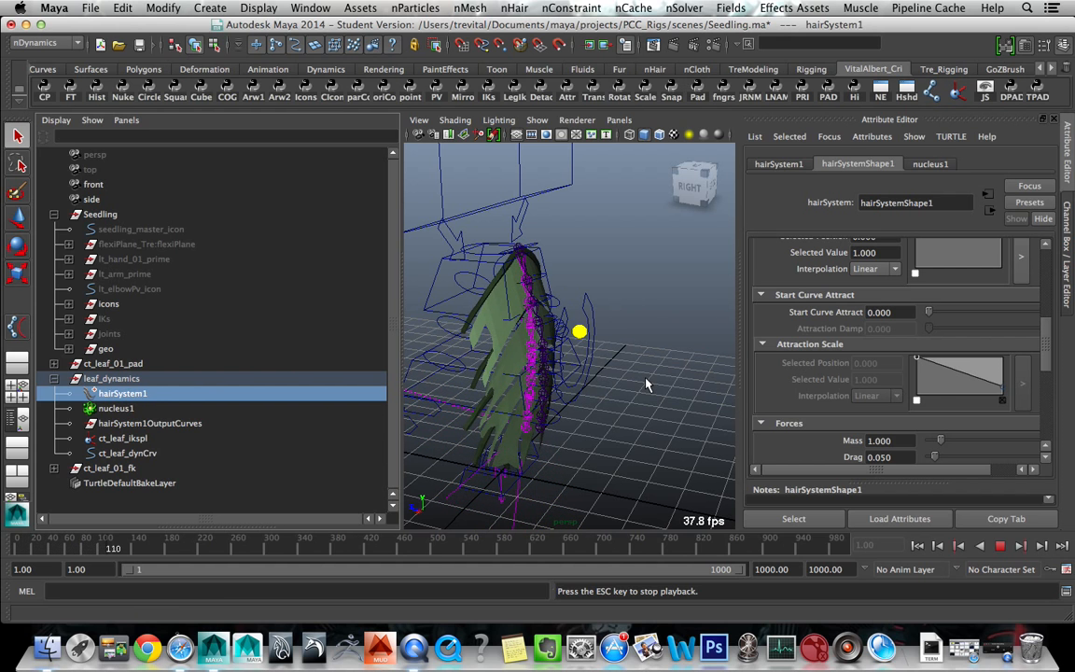
click(668, 406)
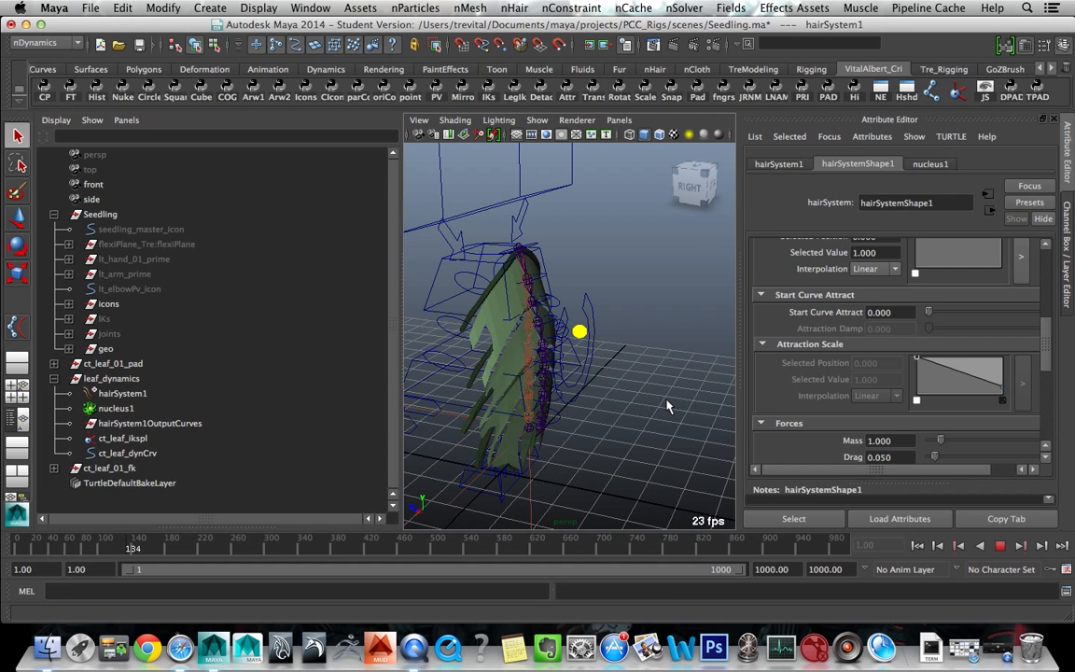
click(1000, 546)
click(917, 546)
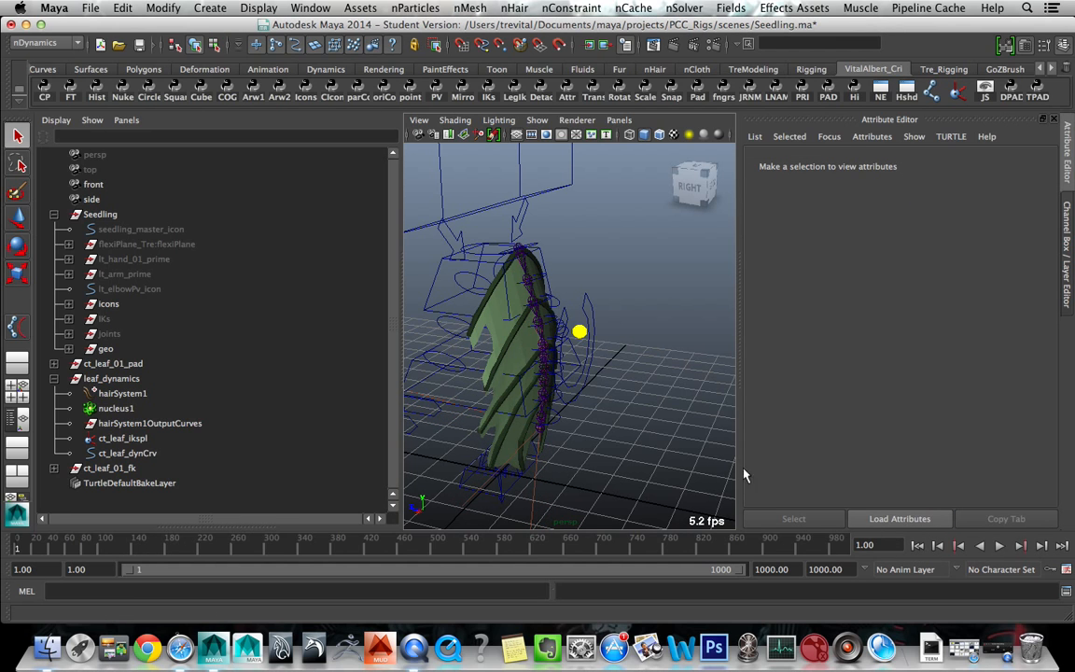
- Set Start Curve Attract to 0.3 on hairSystem1's shape attributes
click(646, 8)
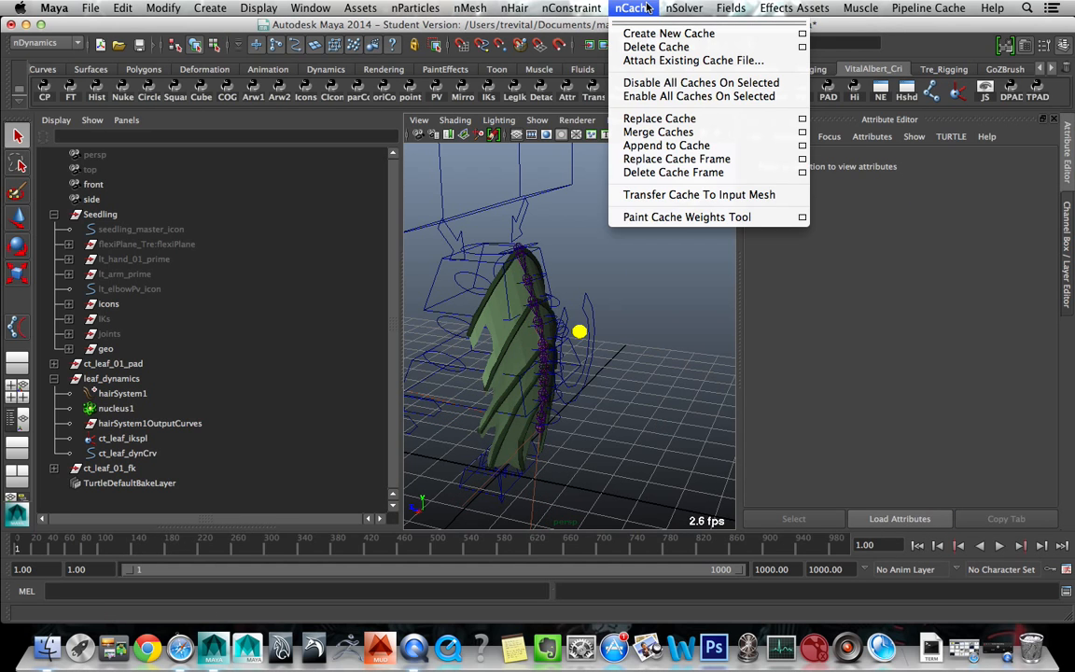
mouse_move(670, 9)
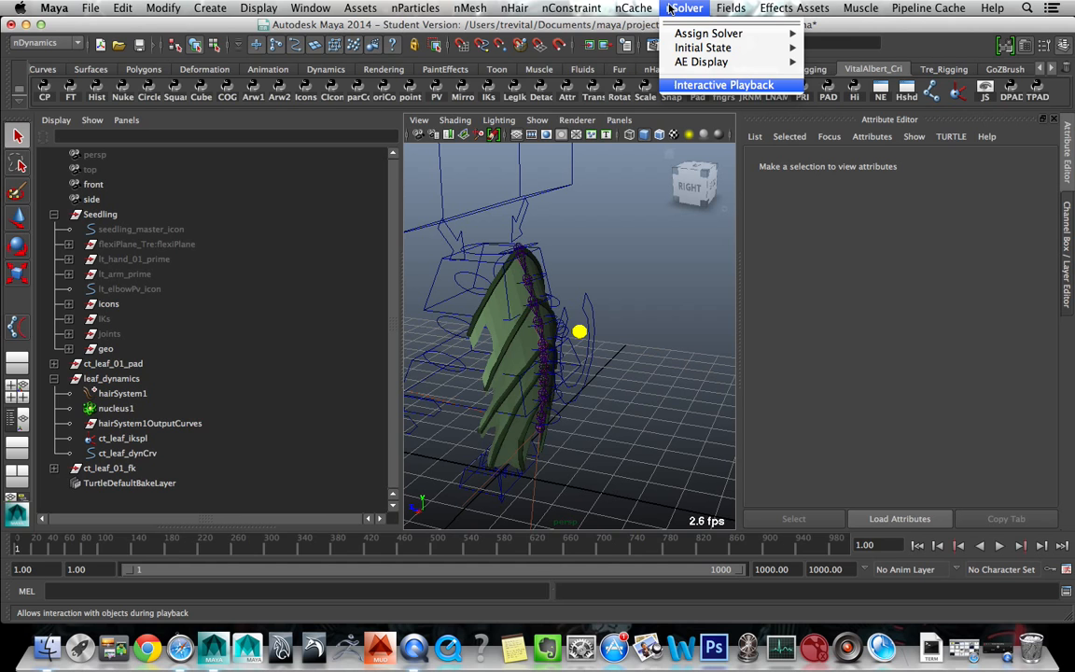
click(644, 233)
click(119, 394)
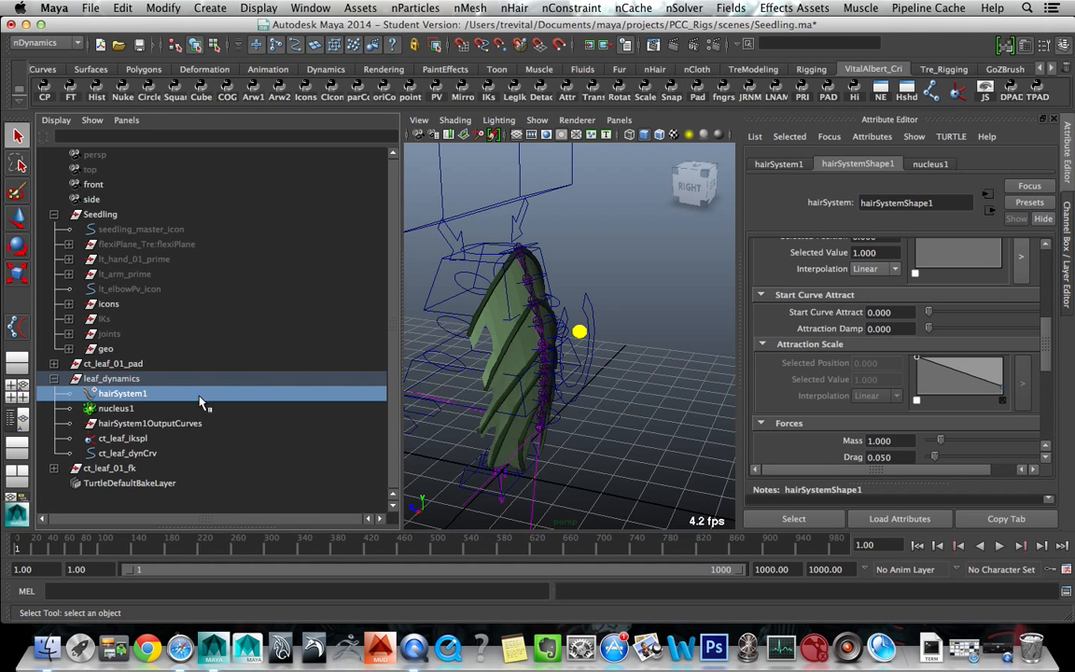
click(887, 312)
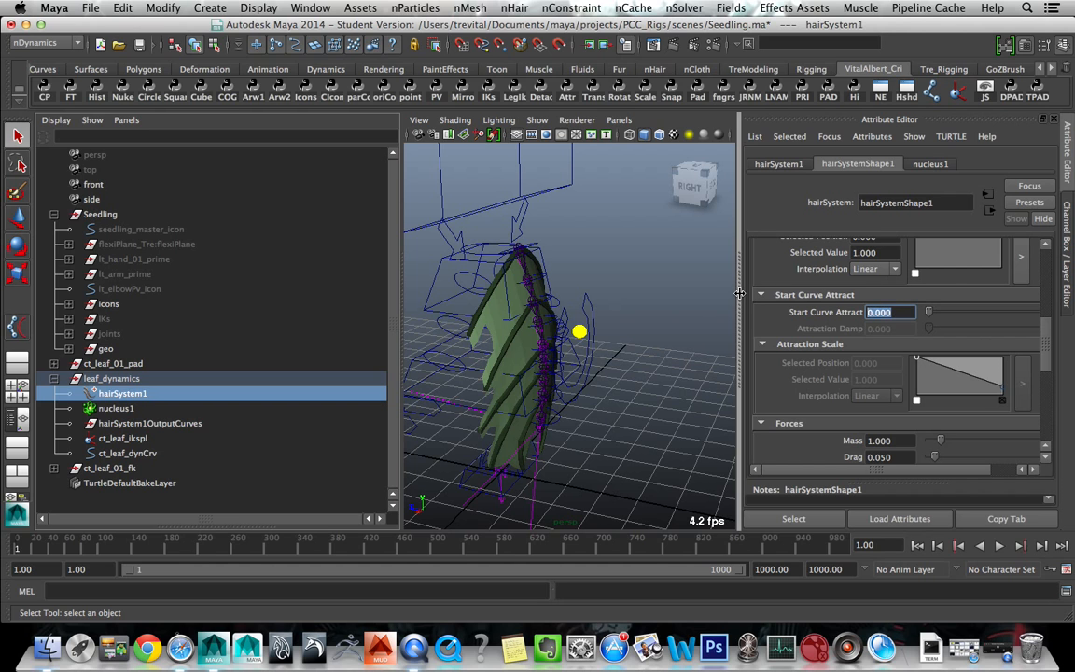
text(0.3)
key(Return)
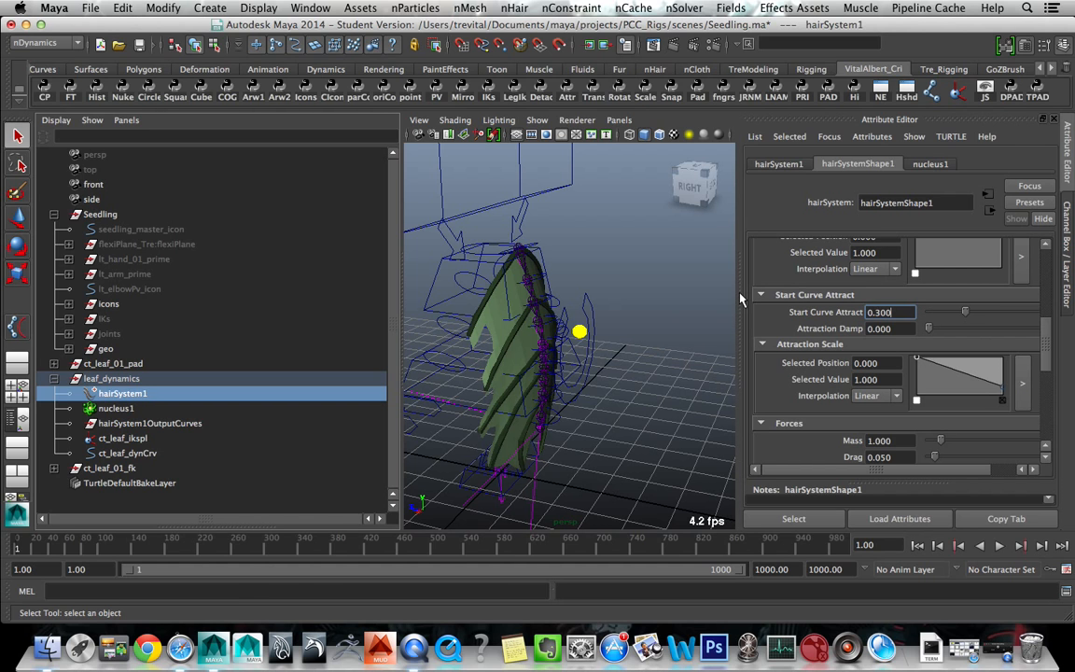
- Select cog_icon, display its channels, and examine the leaf's shape from the side and the back
click(604, 415)
key(ctrl+a)
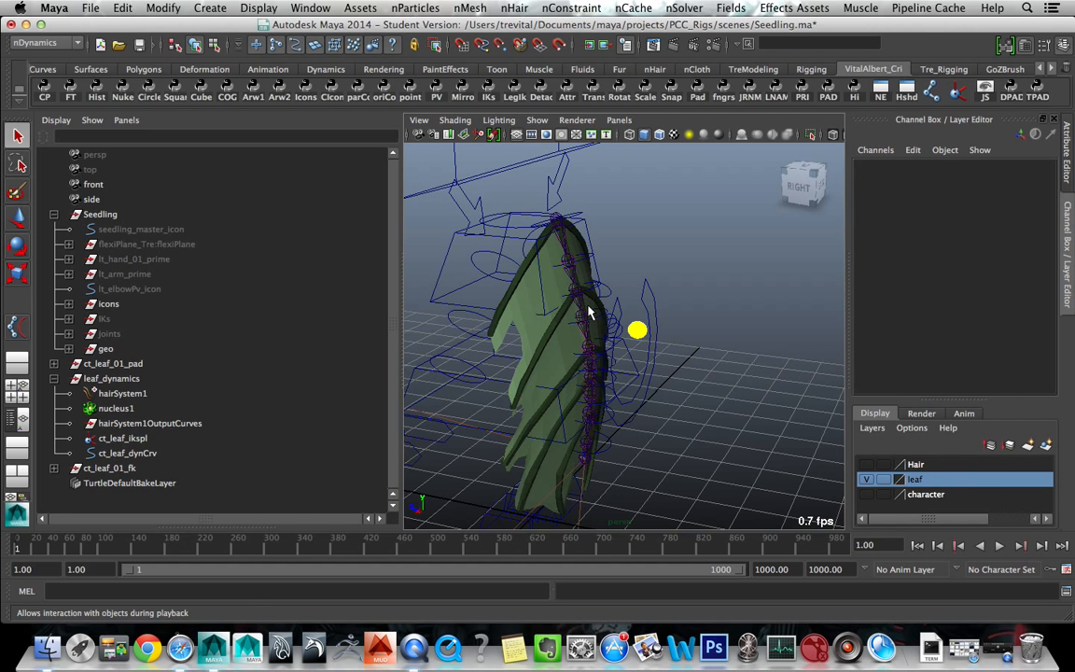
alt+drag(592, 315, 547, 311)
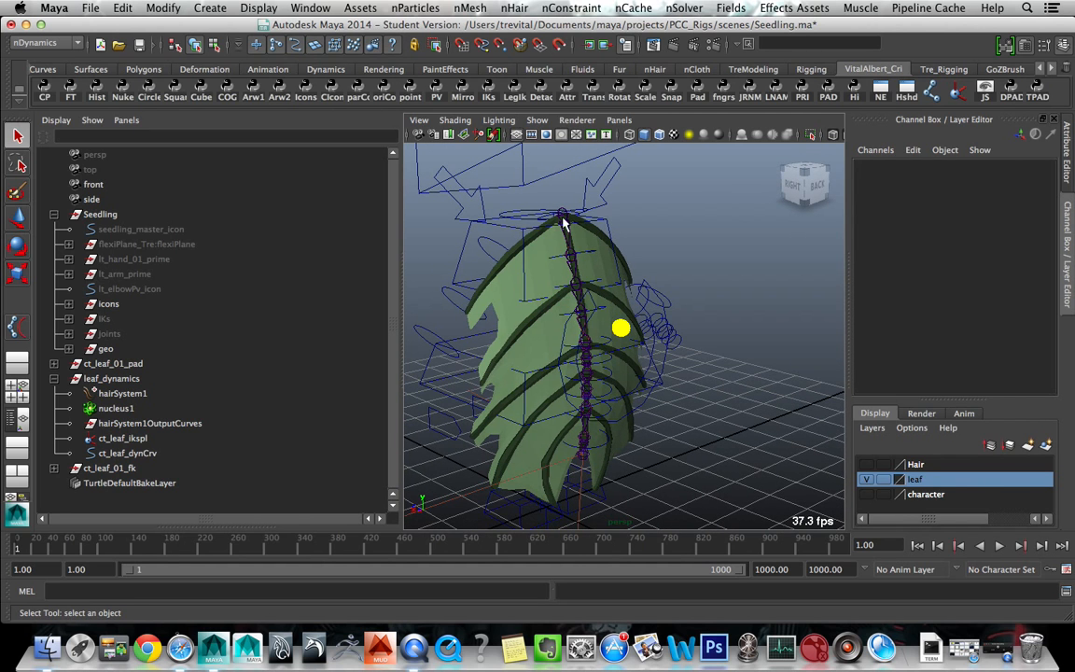
alt+drag(607, 352, 572, 324)
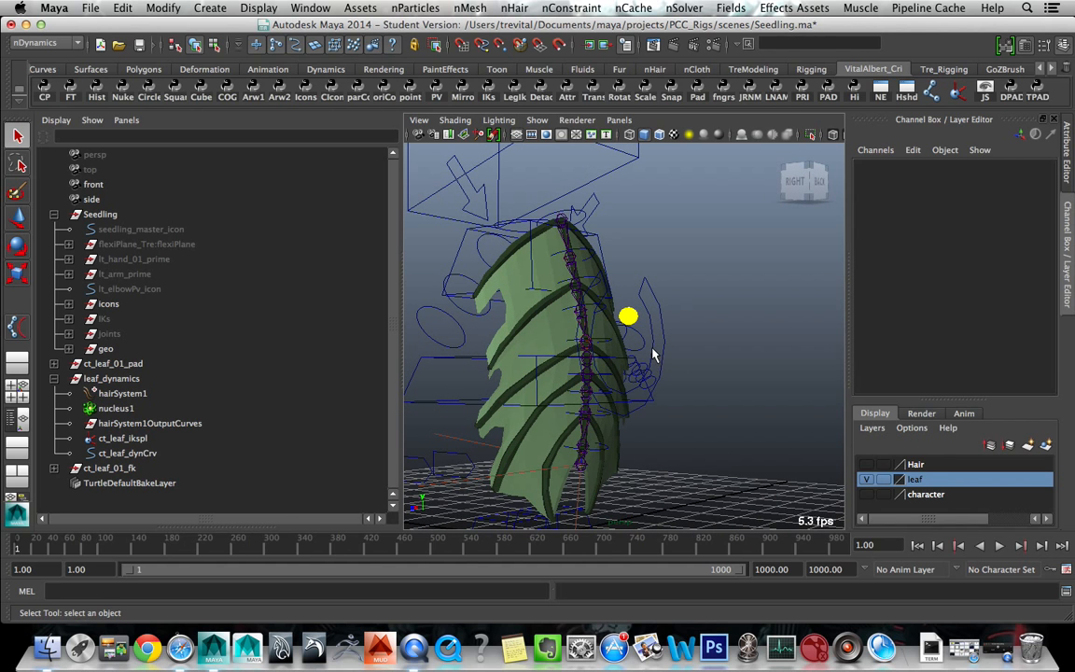
click(653, 355)
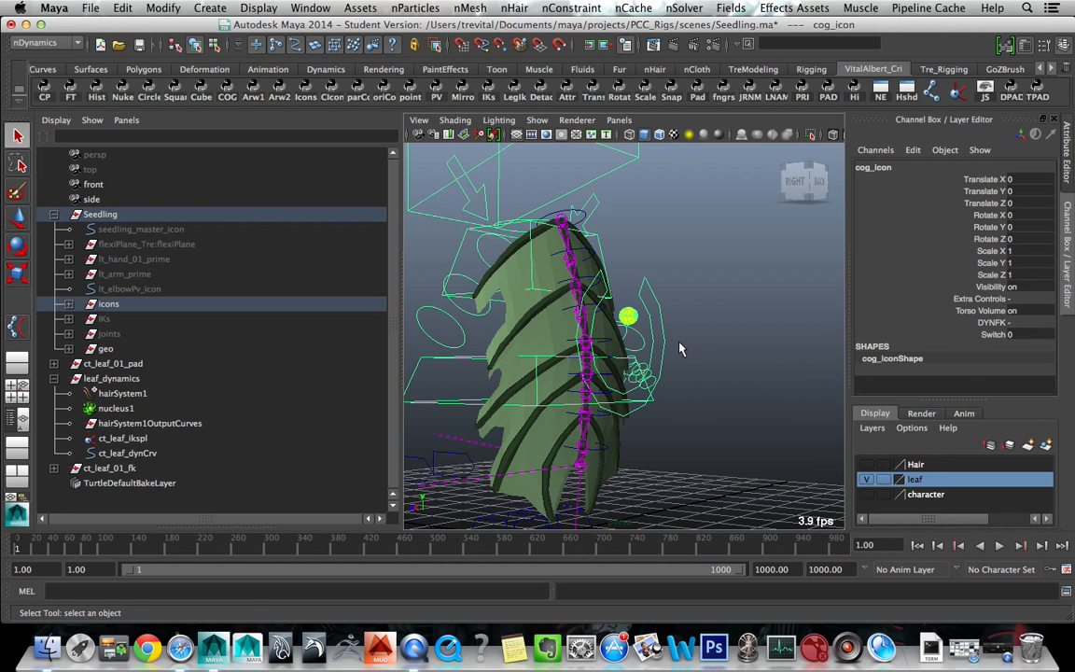
alt+drag(647, 360, 544, 376)
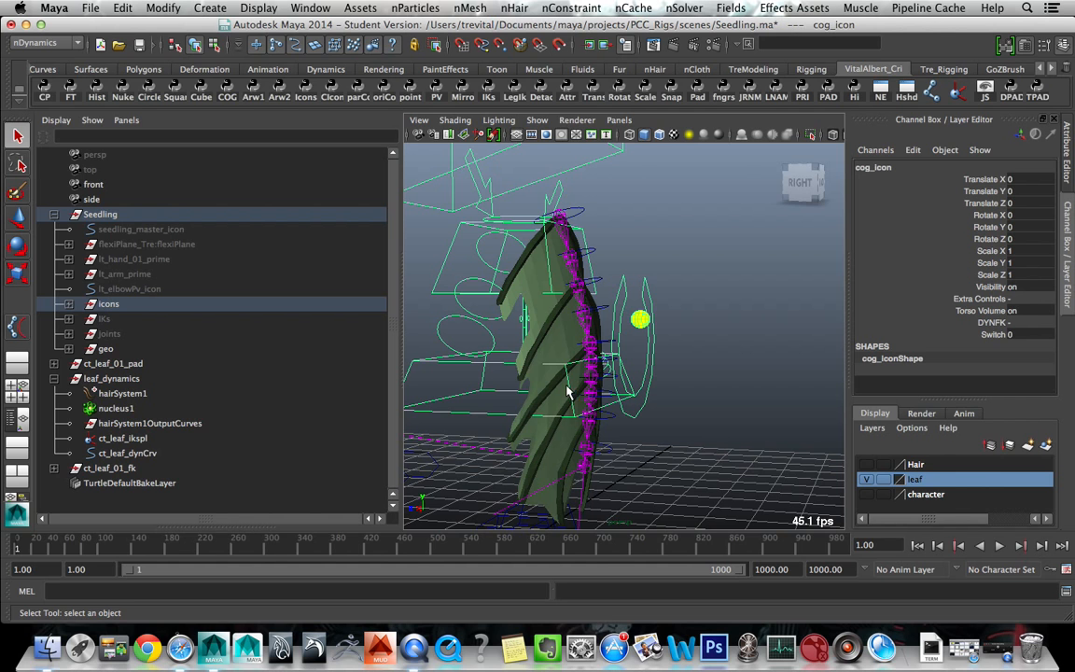
alt+drag(622, 492, 557, 492)
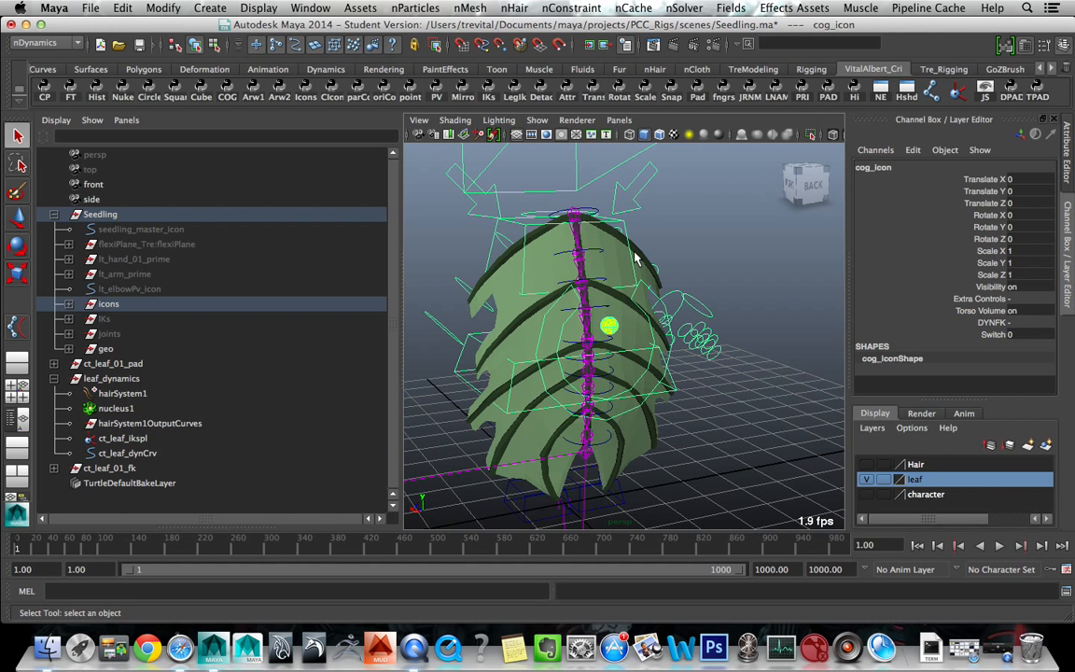
alt+drag(630, 180, 698, 271)
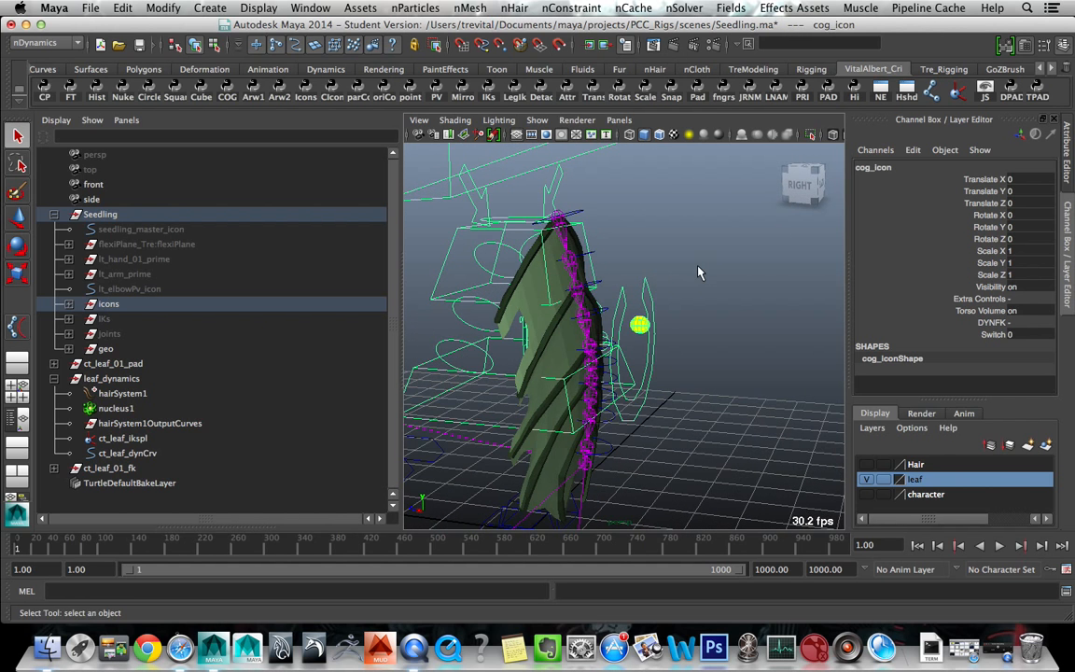
- Play the leaf simulation interactively with the new Start Curve Attract value, then stop and return to frame 1
click(684, 8)
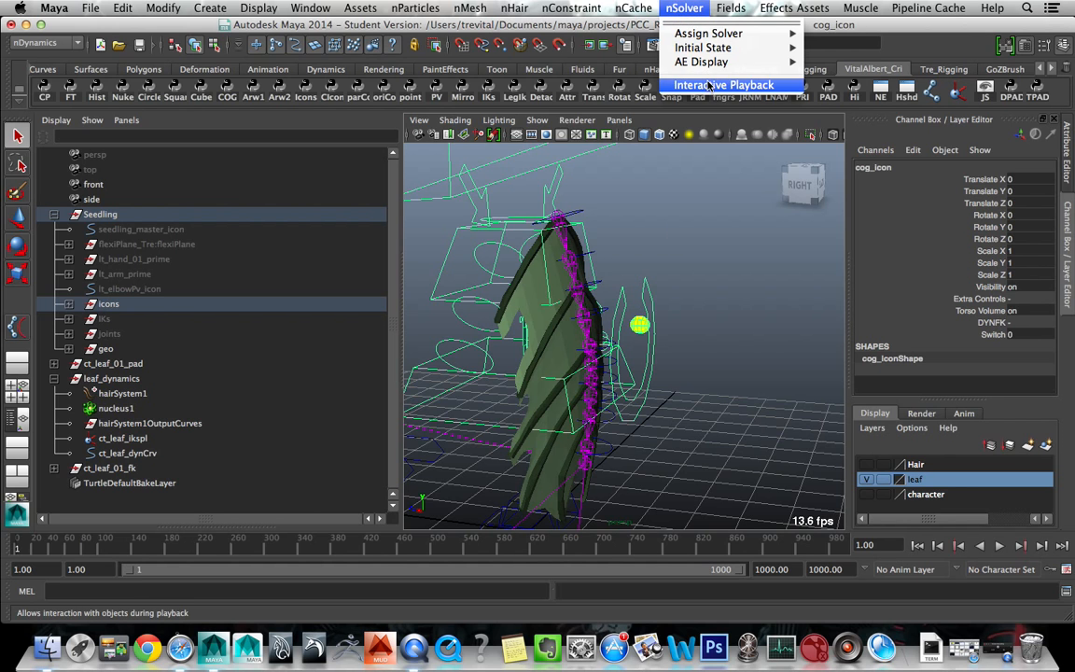
click(711, 84)
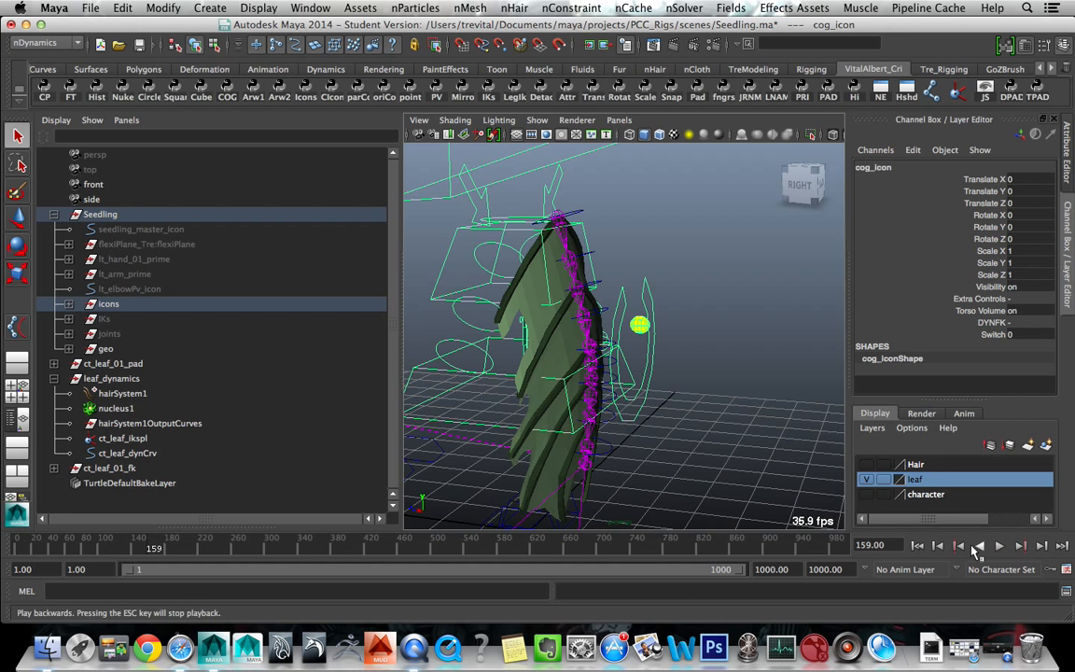
click(997, 547)
click(737, 444)
alt+drag(737, 444, 625, 355)
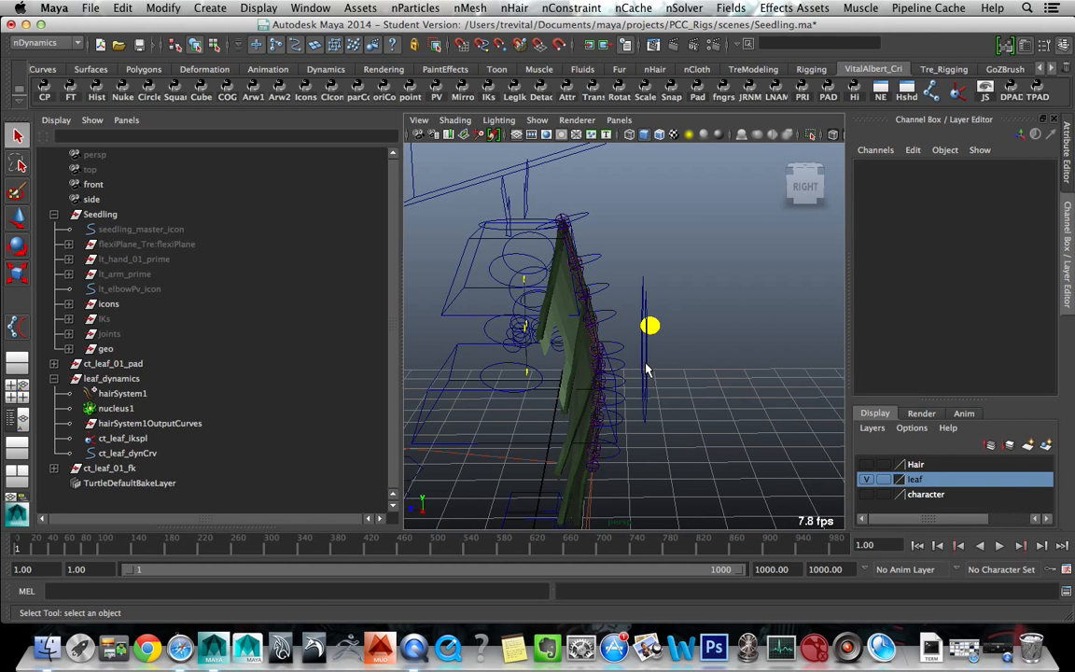
- Set cog_icon's DYNFK Switch to 5
click(644, 367)
double_click(1021, 338)
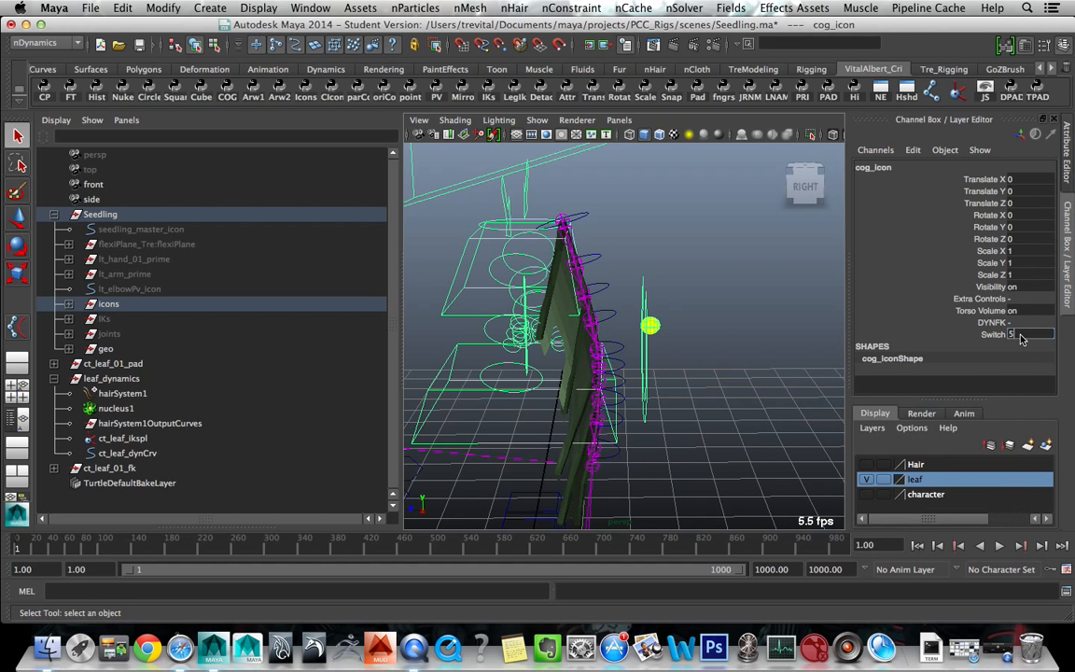
click(819, 379)
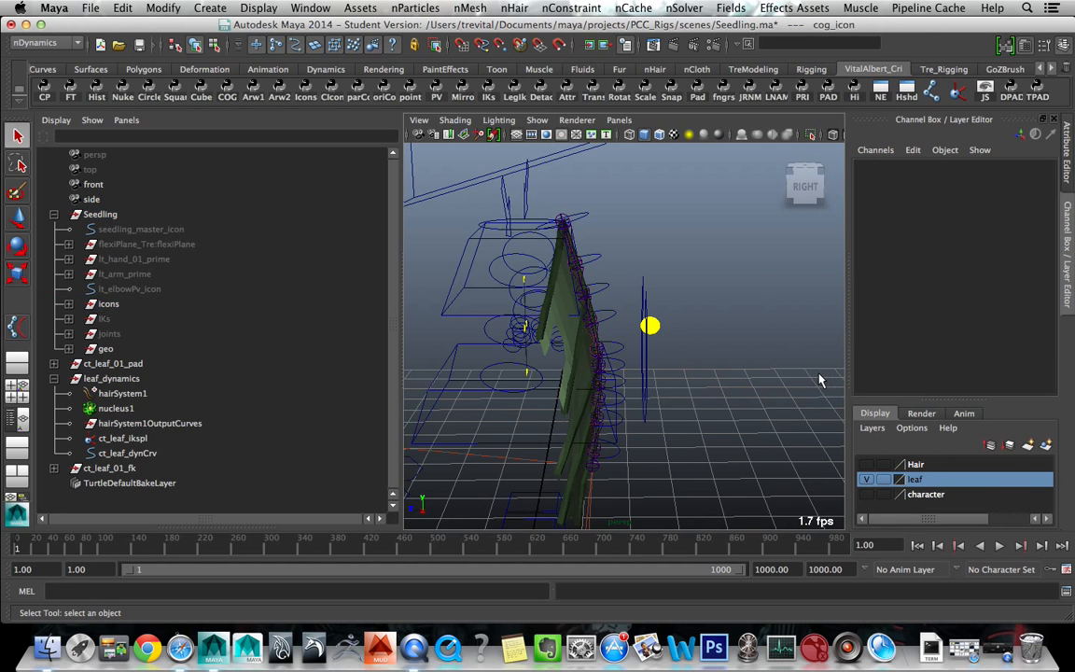
- Select the leaf's FK controls down to ct_leaf_10_fk and rotate them together during interactive playback
click(587, 217)
right_drag(672, 240, 685, 357)
alt+drag(686, 361, 698, 365)
key(e)
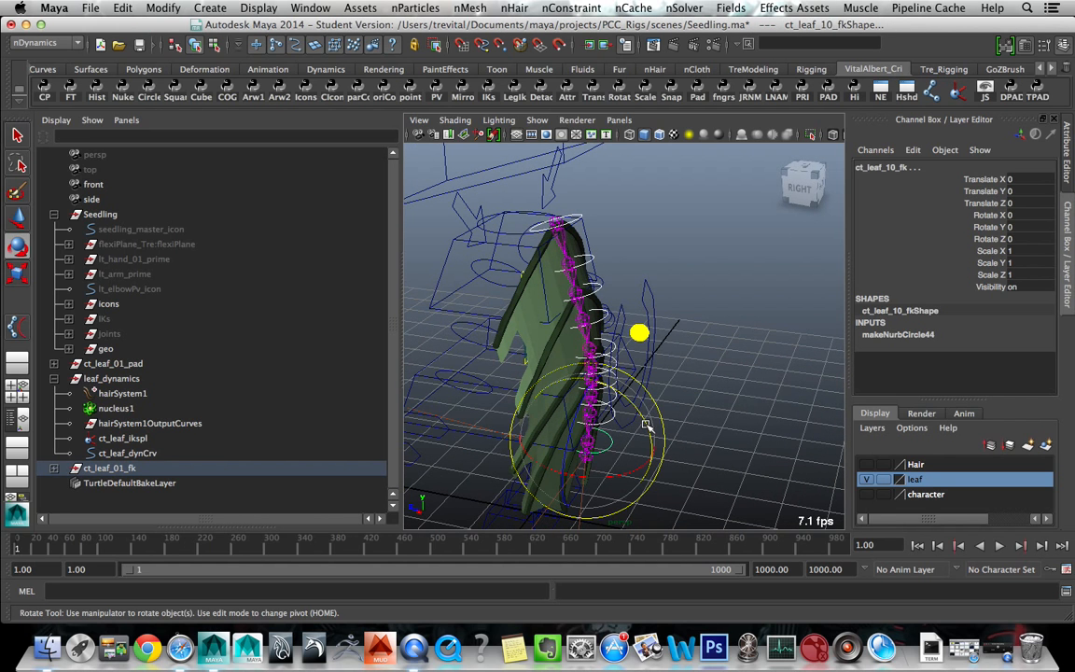
alt+drag(646, 425, 731, 383)
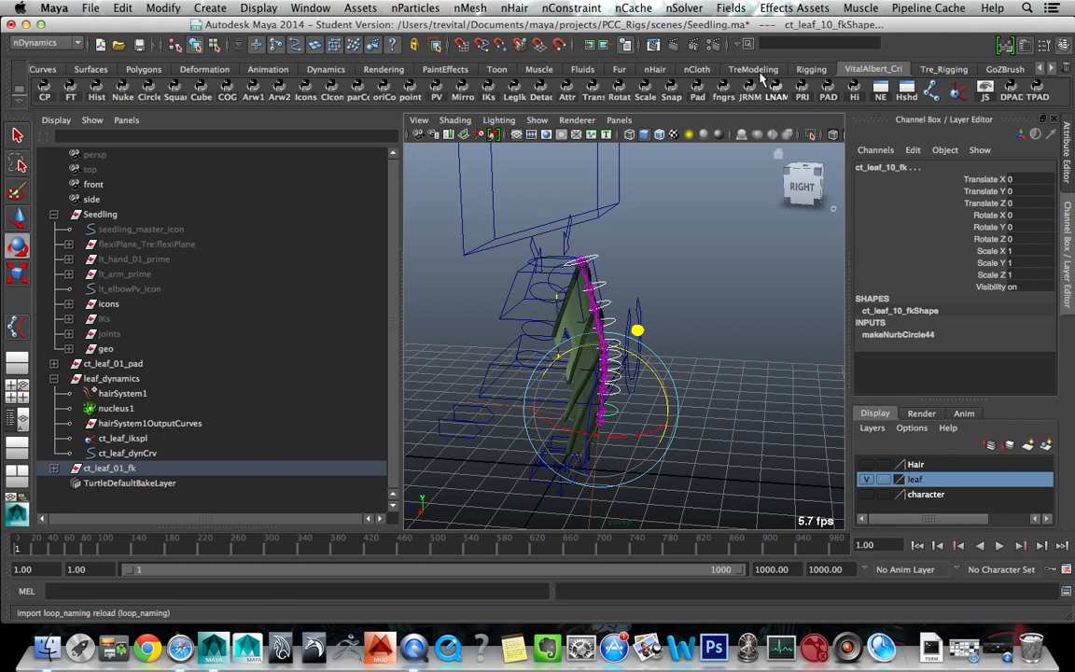
click(695, 9)
click(695, 84)
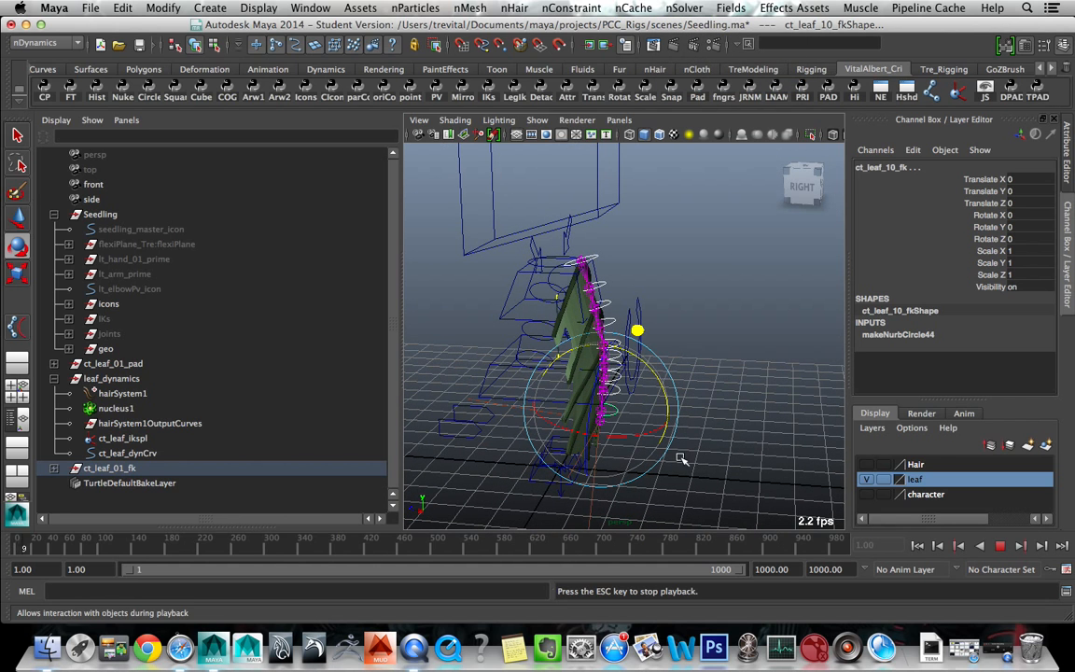
drag(668, 404, 749, 375)
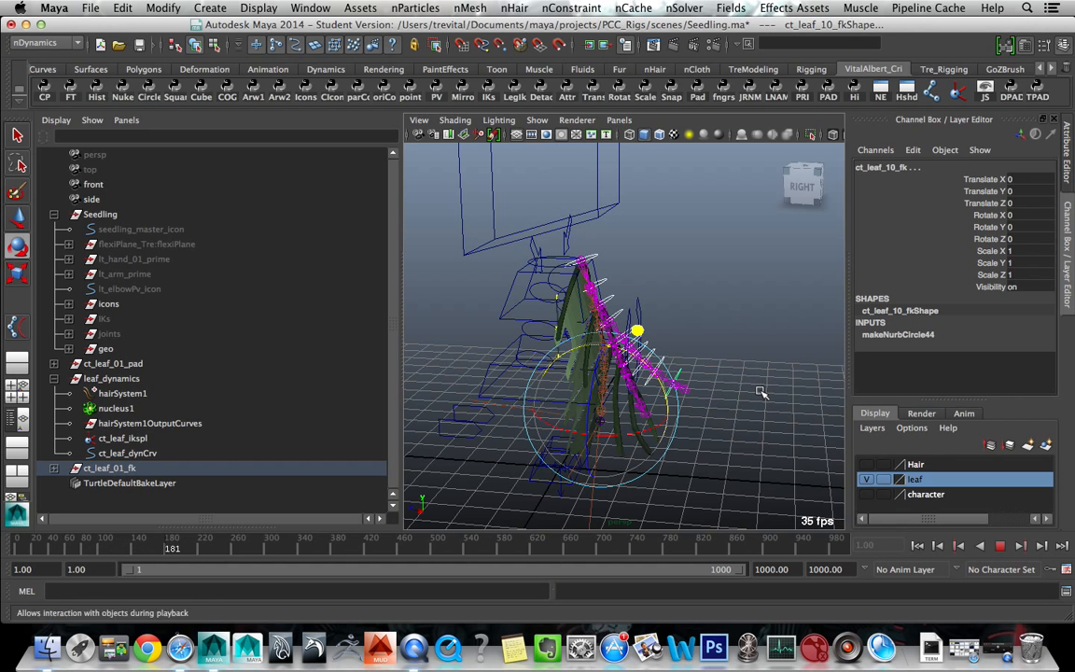
- Undo the rotation of the leaf FK controls, stop the playback, and return to frame 1
key(z)
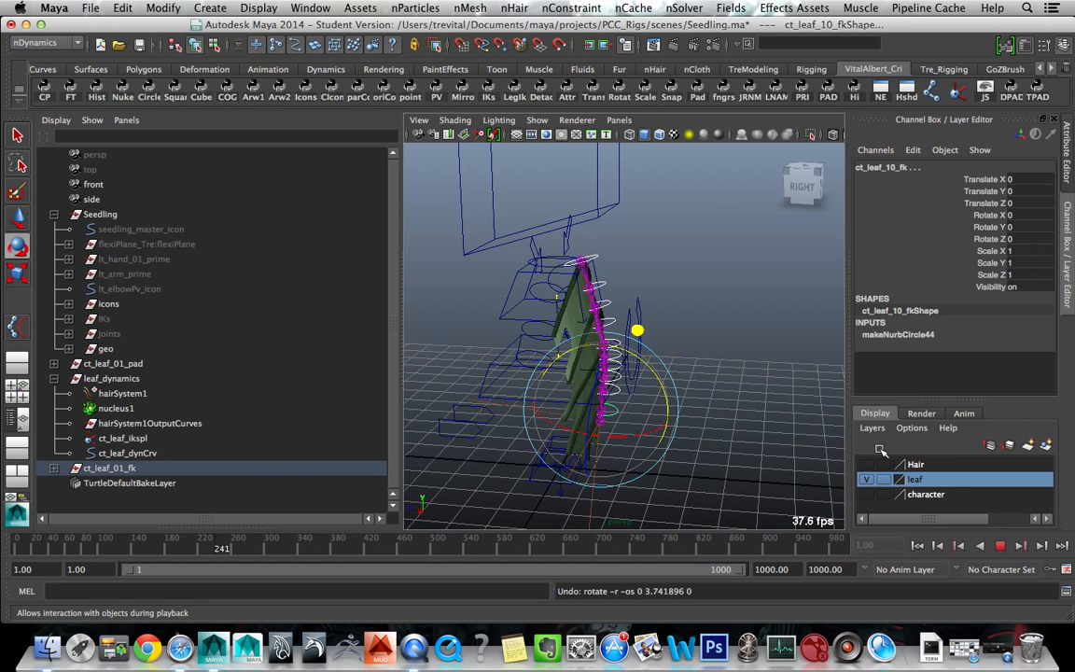
click(1000, 547)
click(918, 547)
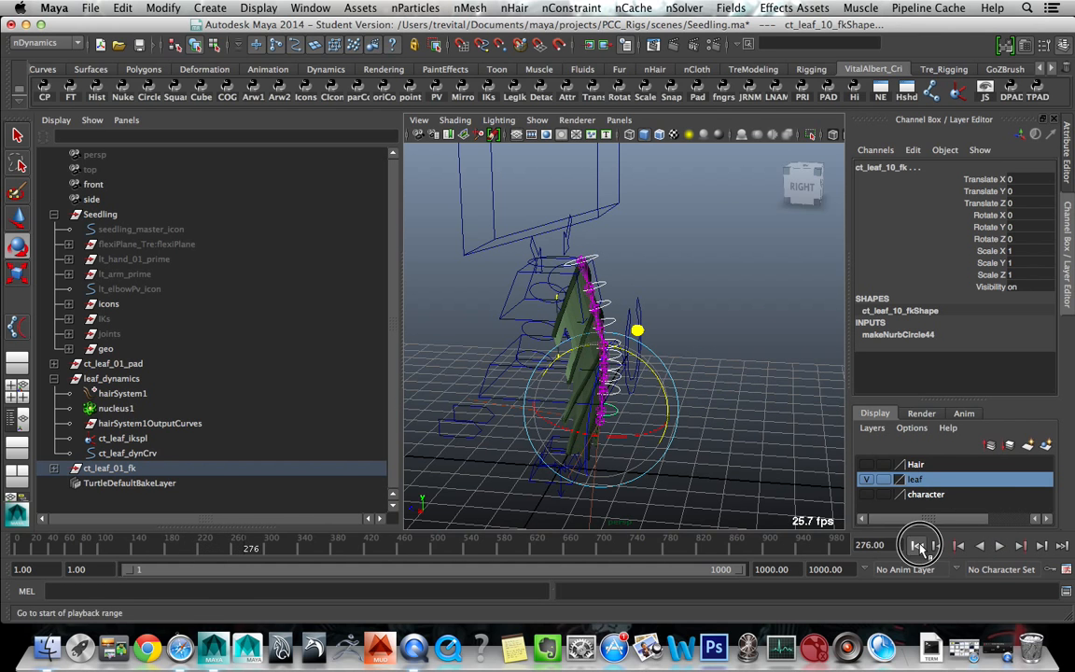
- Lower the Start Curve Attract value on hairSystem1 and clear the selection
click(745, 425)
key(q)
click(199, 395)
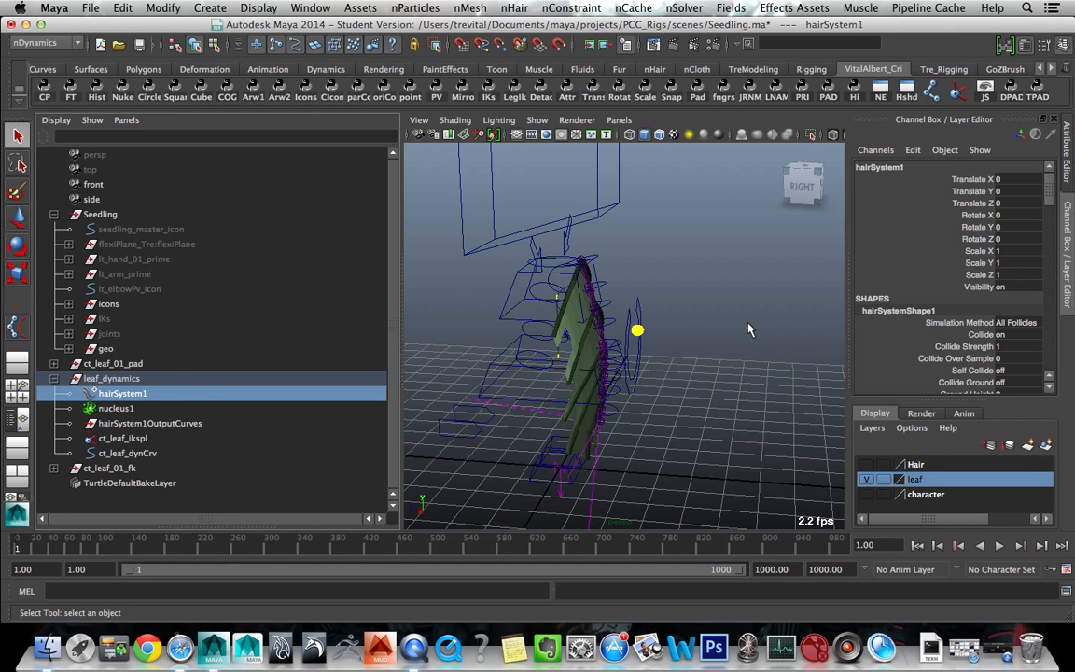
key(ctrl+a)
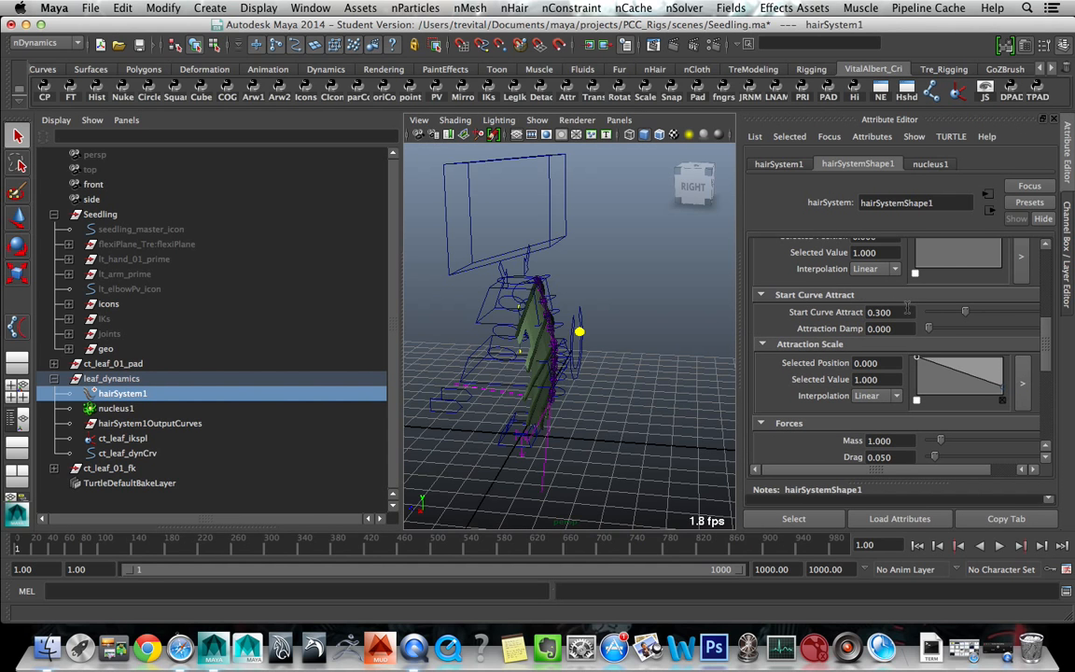
mouse_move(967, 316)
mouse_down()
mouse_move(978, 310)
mouse_move(827, 312)
mouse_move(1002, 322)
mouse_move(945, 315)
mouse_up()
click(597, 281)
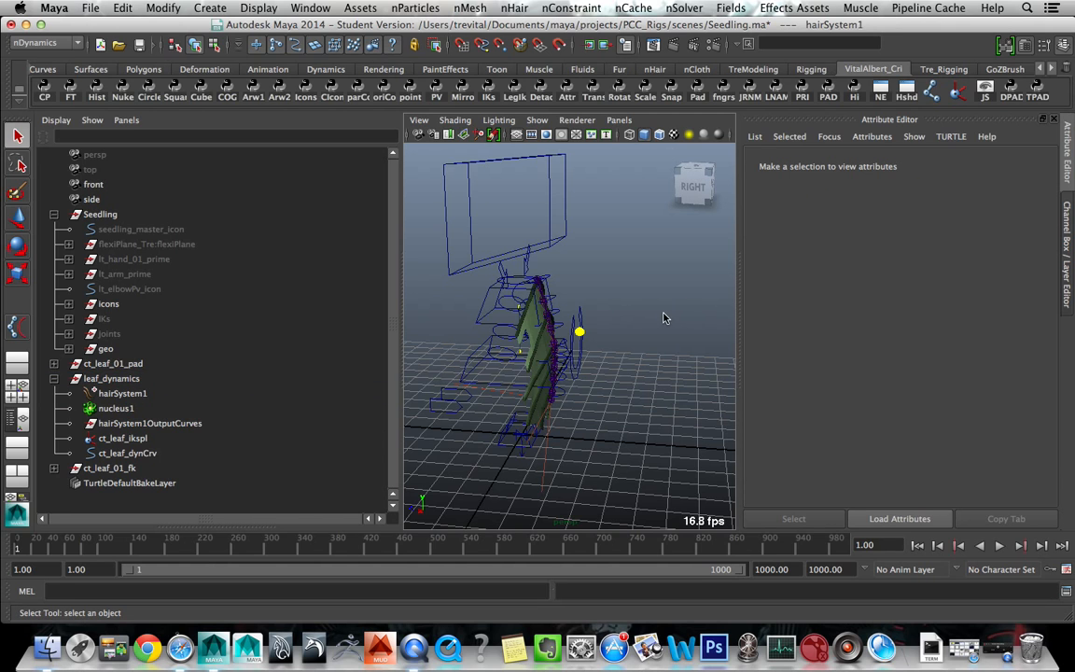
- Rotate ct_leaf_01_fk during interactive playback and view the leaf's response from behind
click(551, 283)
key(e)
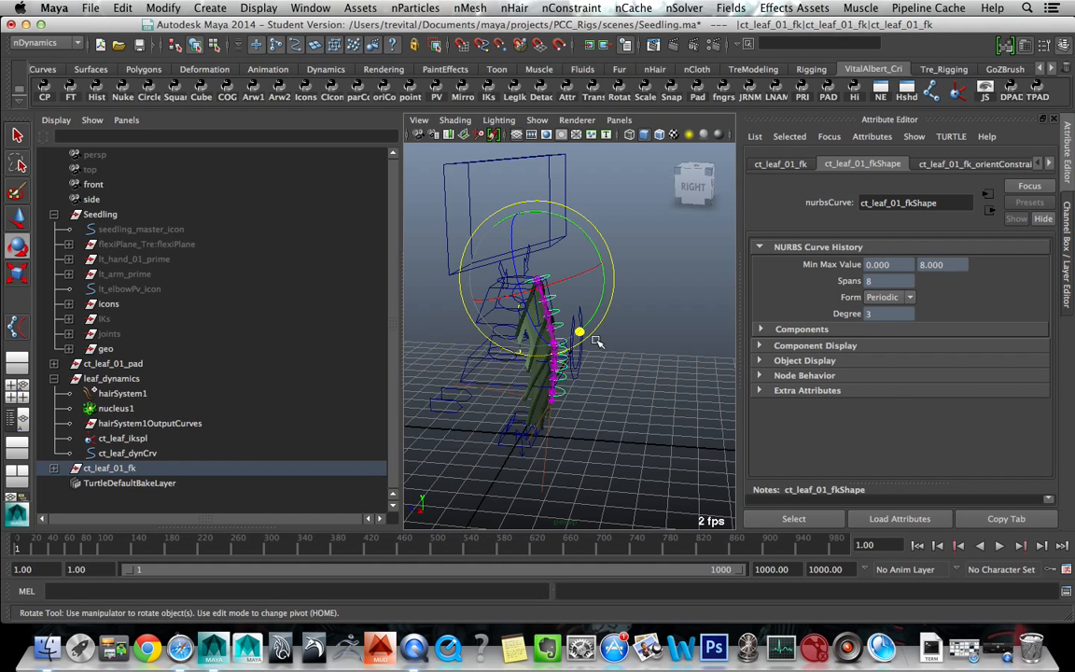
click(681, 11)
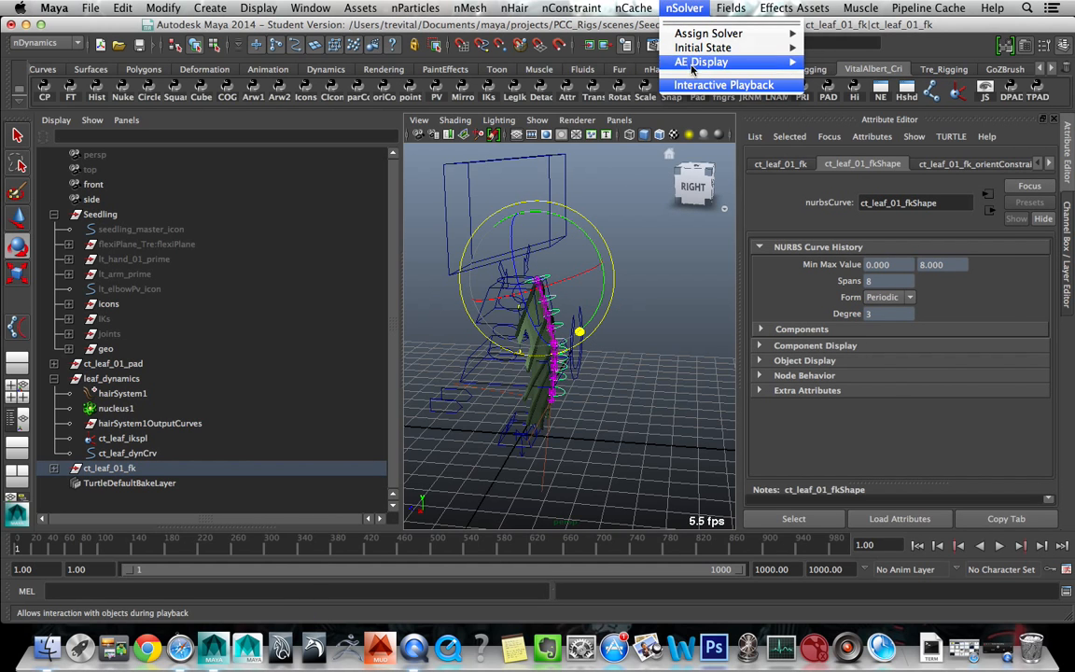
click(731, 82)
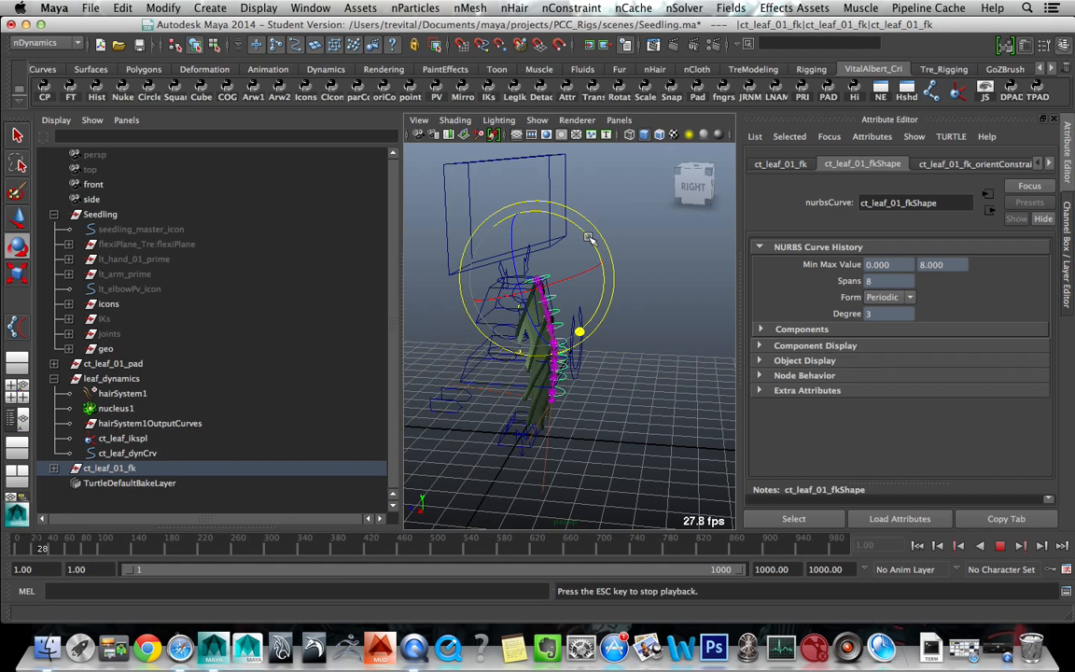
drag(590, 231, 577, 191)
scroll(623, 292, up, 5)
alt+drag(623, 292, 543, 285)
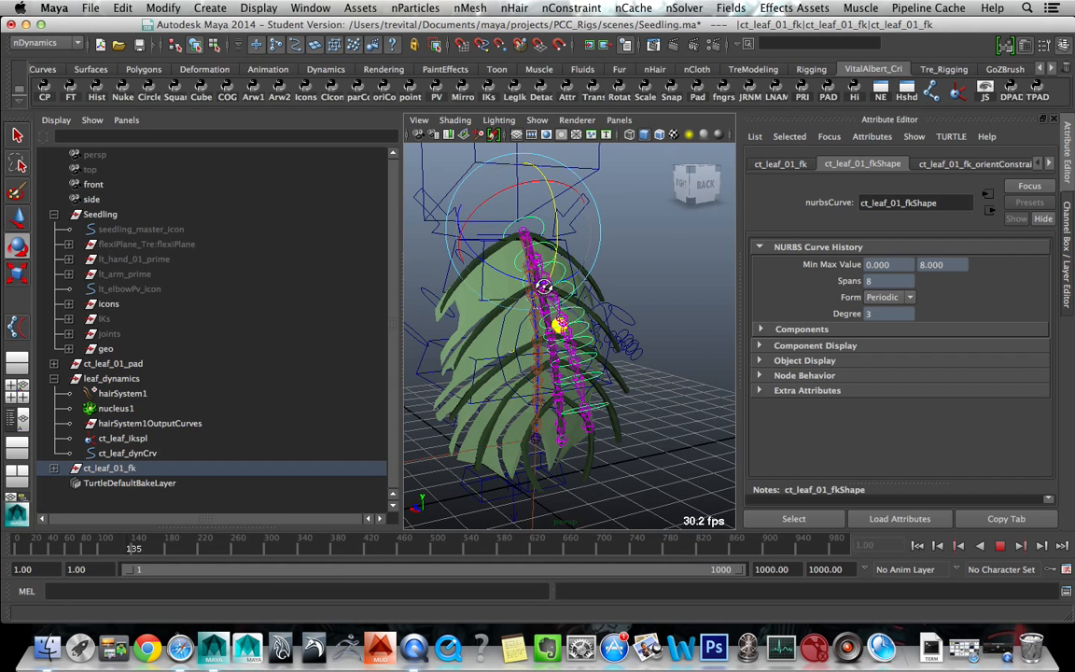
- Undo the rotation of ct_leaf_01_fk and return the timeline to frame 1
key(super+z)
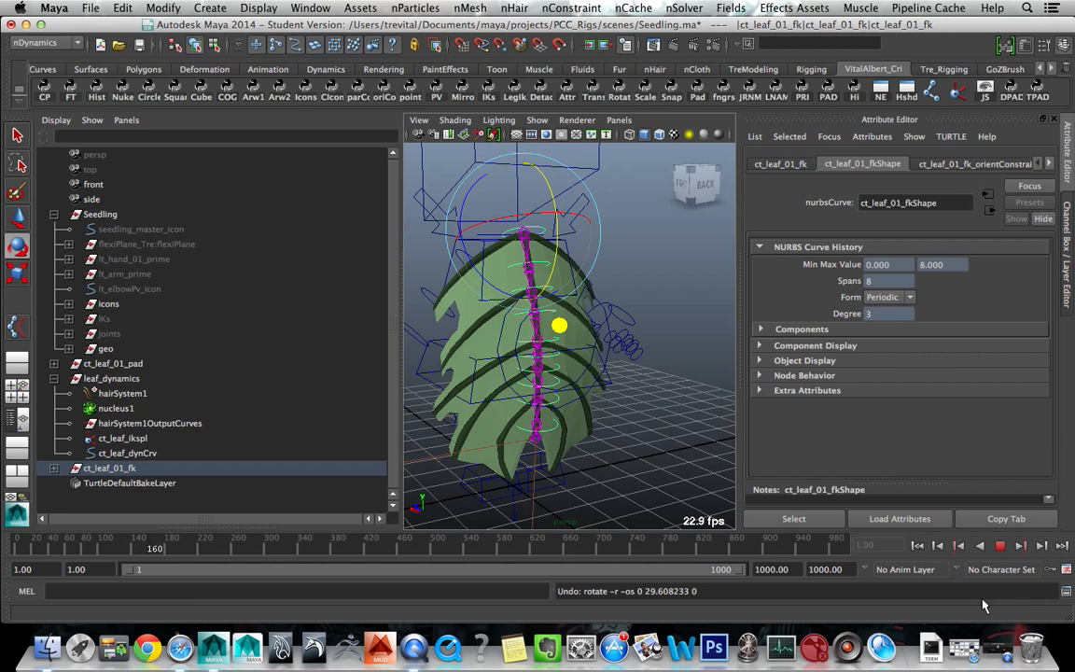
click(938, 545)
- Select cog_icon and set its DYNFK Switch to 1
alt+drag(495, 366, 599, 372)
click(587, 372)
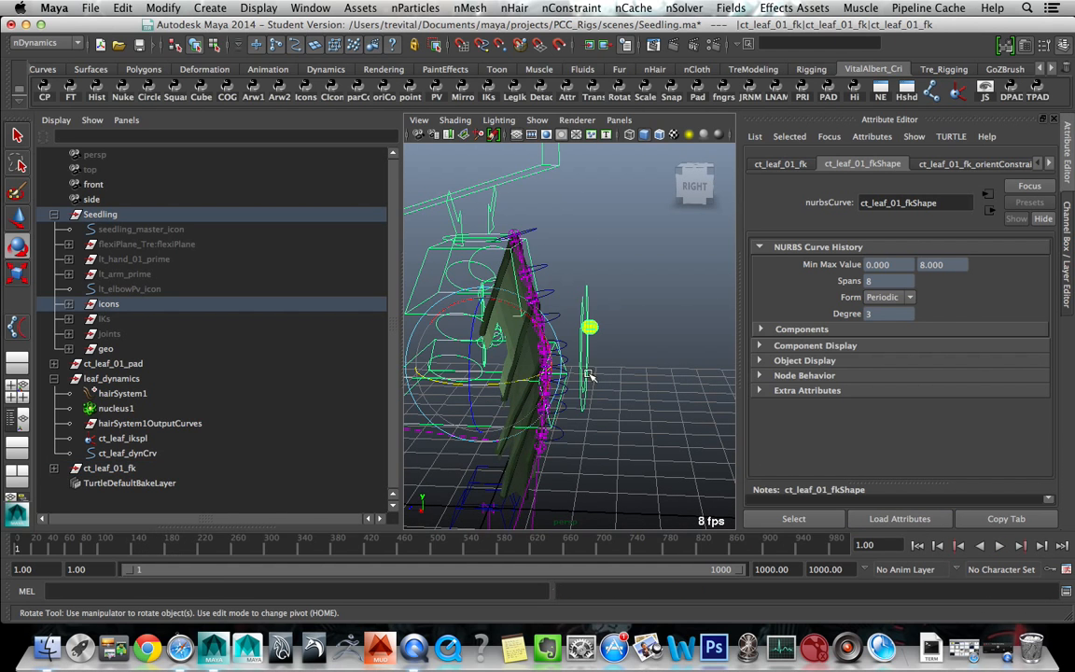
key(ctrl+a)
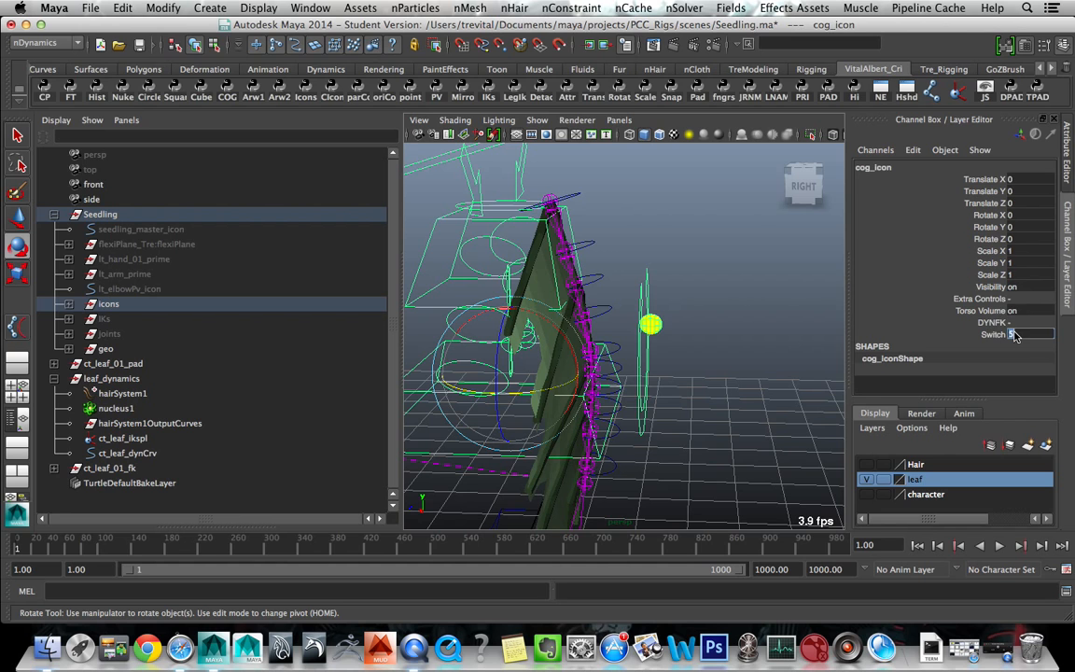
click(715, 321)
- Rotate ct_leaf_01_fk during interactive playback to test the leaf's response, and undo the rotation
click(578, 196)
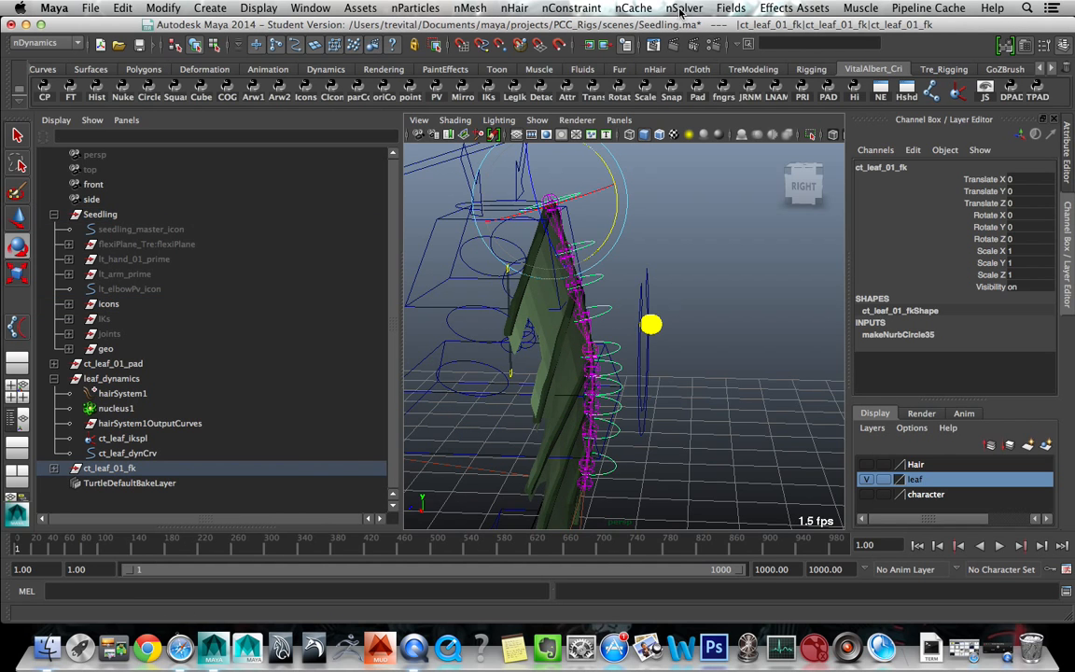
click(682, 9)
click(707, 85)
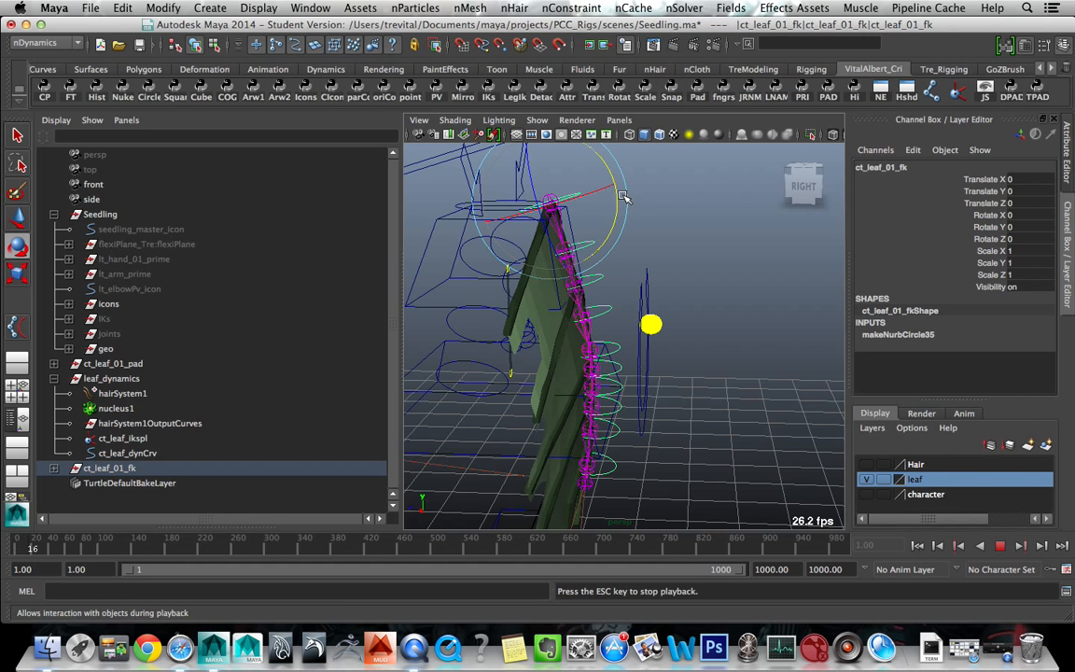
drag(614, 201, 624, 159)
key(super+z)
alt+drag(676, 246, 608, 195)
key(super+z)
- Test ct_leaf_01_fk with more rotations seen from the side, undo them, and stop the playback
alt+drag(590, 377, 658, 355)
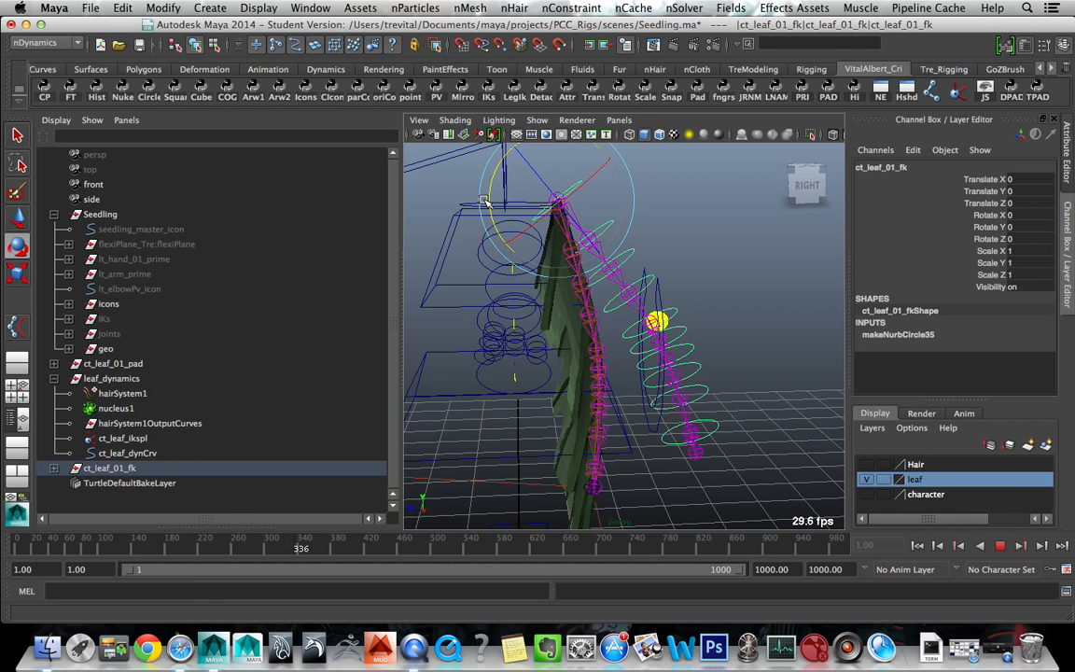
click(490, 183)
key(super+z)
drag(493, 185, 508, 191)
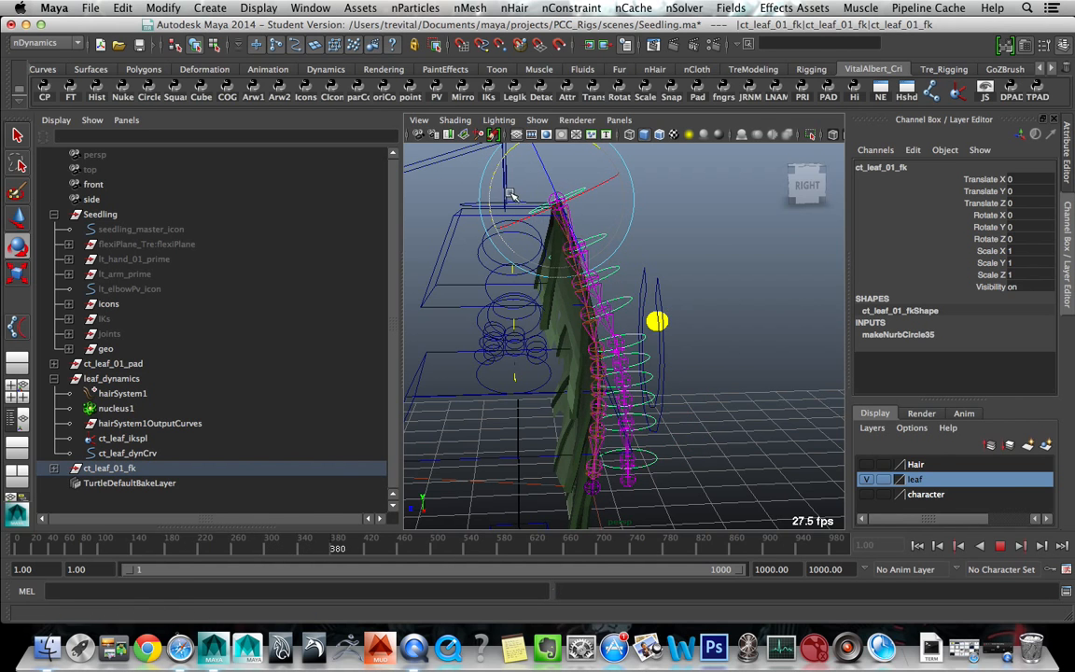
key(super+z)
key(super+z)
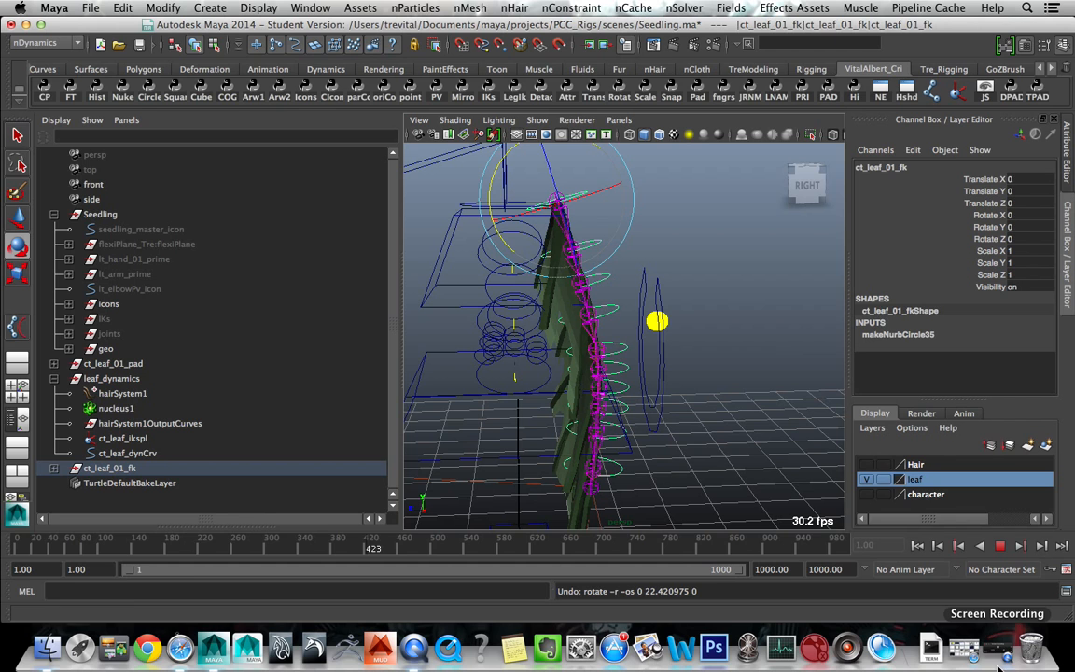
click(1000, 545)
- Set the Start Curve Attract of hairSystem1 to 0
drag(681, 413, 655, 403)
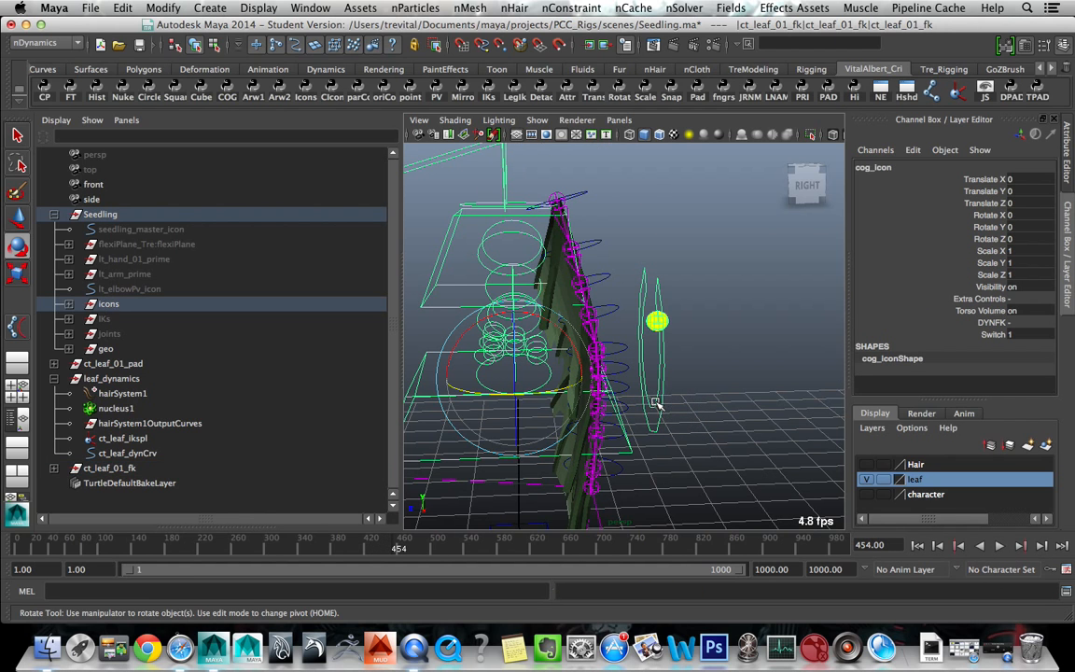
key(ctrl+a)
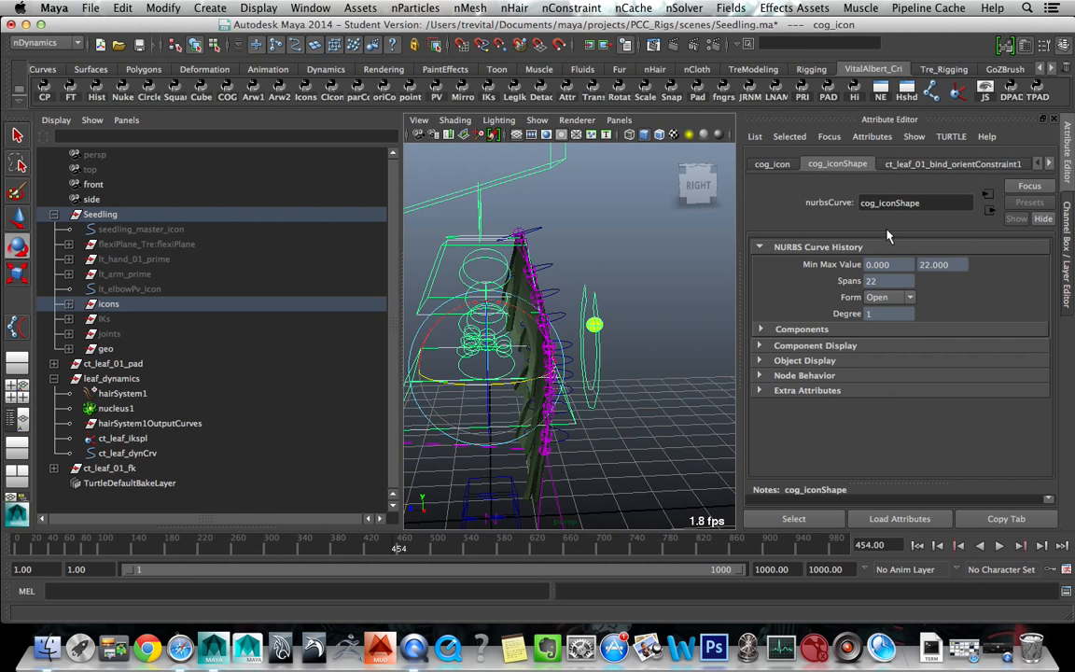
click(122, 393)
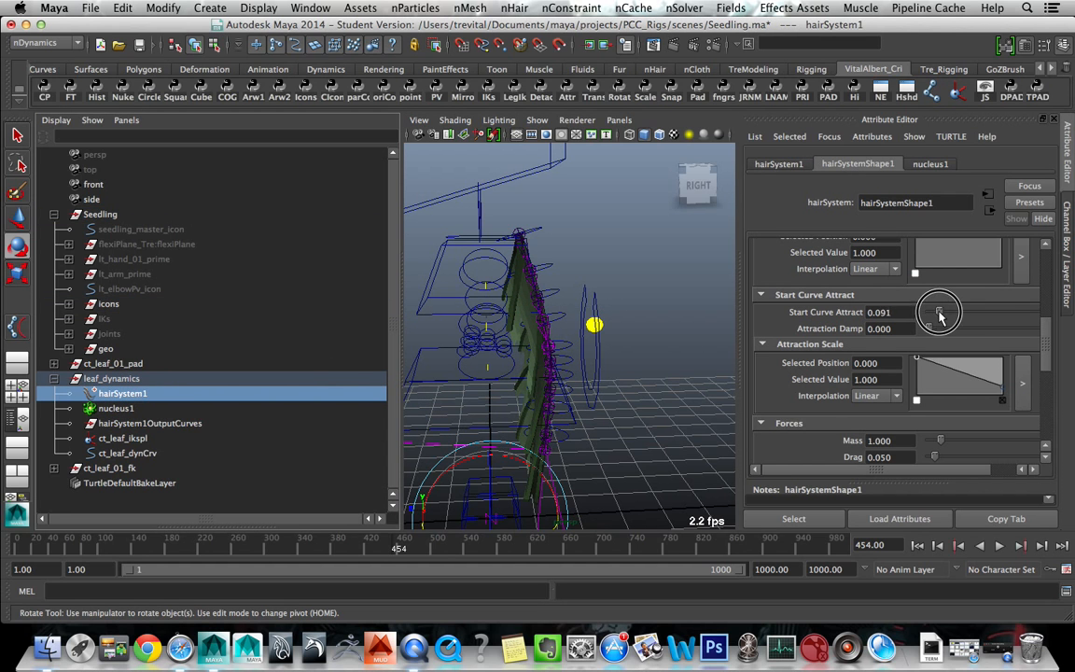
drag(939, 318, 925, 316)
alt+drag(597, 298, 581, 324)
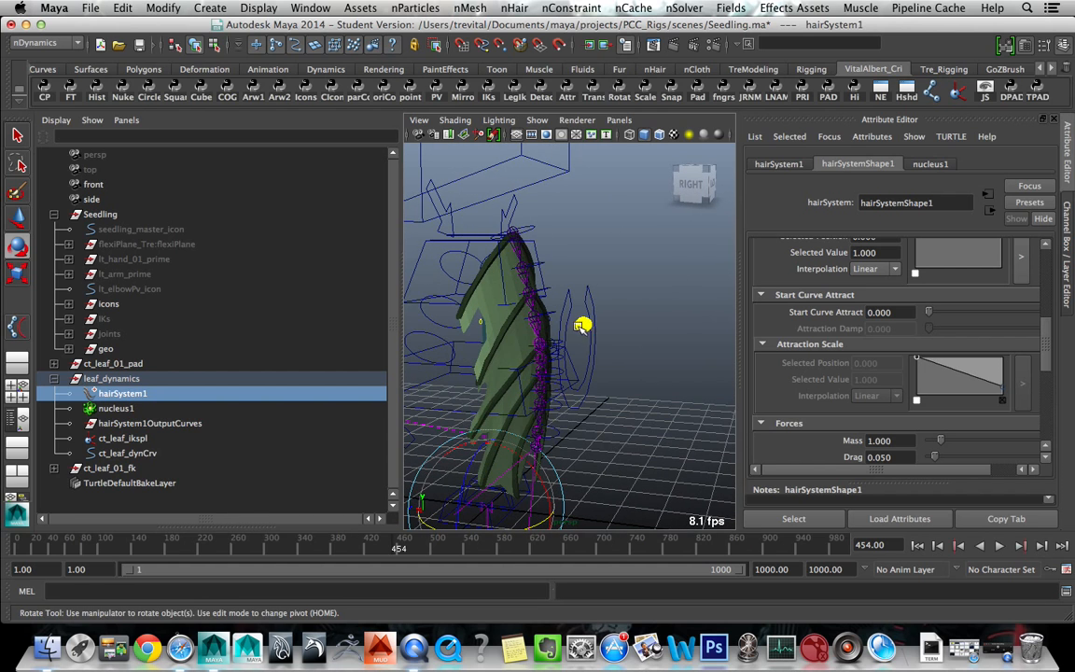
alt+drag(541, 387, 702, 357)
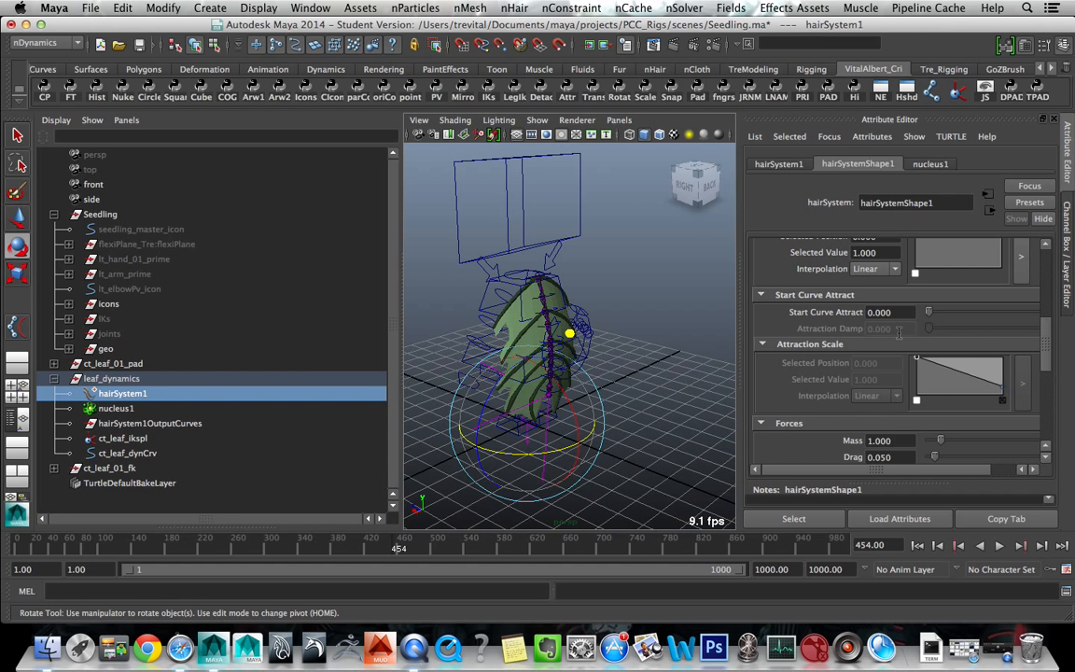
mouse_move(931, 319)
mouse_down()
mouse_move(960, 319)
mouse_move(913, 322)
mouse_up()
- Select cog_icon with the Select Tool and display its channel values
alt+drag(527, 382, 602, 383)
key(q)
click(580, 373)
key(ctrl+a)
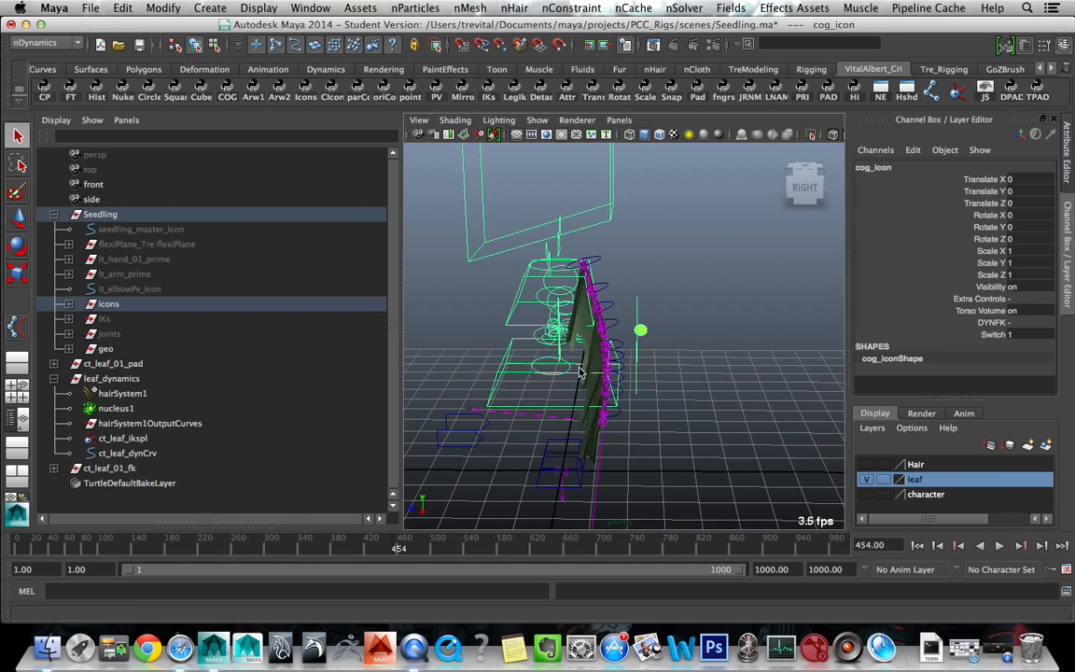
- Turn on the visibility of the character and Hair display layers
alt+drag(732, 355, 686, 384)
scroll(699, 364, up, 5)
scroll(658, 362, down, 5)
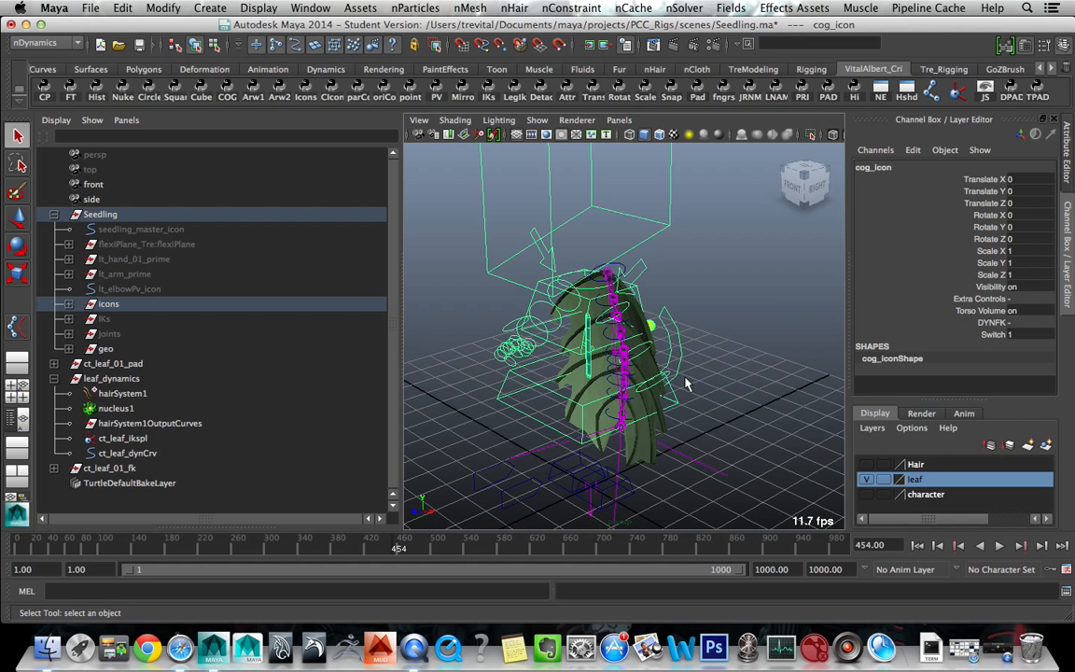
click(867, 495)
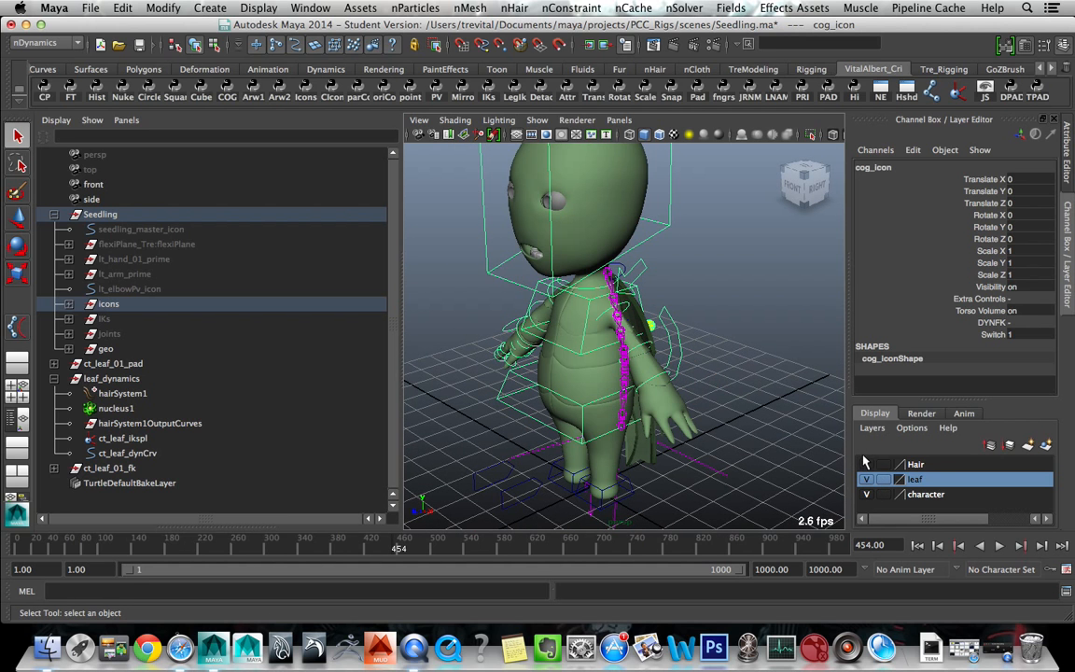
click(866, 464)
alt+drag(666, 356, 546, 329)
- Parent ct_leaf_01_fk under ct_chest_icon, collapse the icons group in the Outliner, and clear the selection
click(474, 256)
click(525, 279)
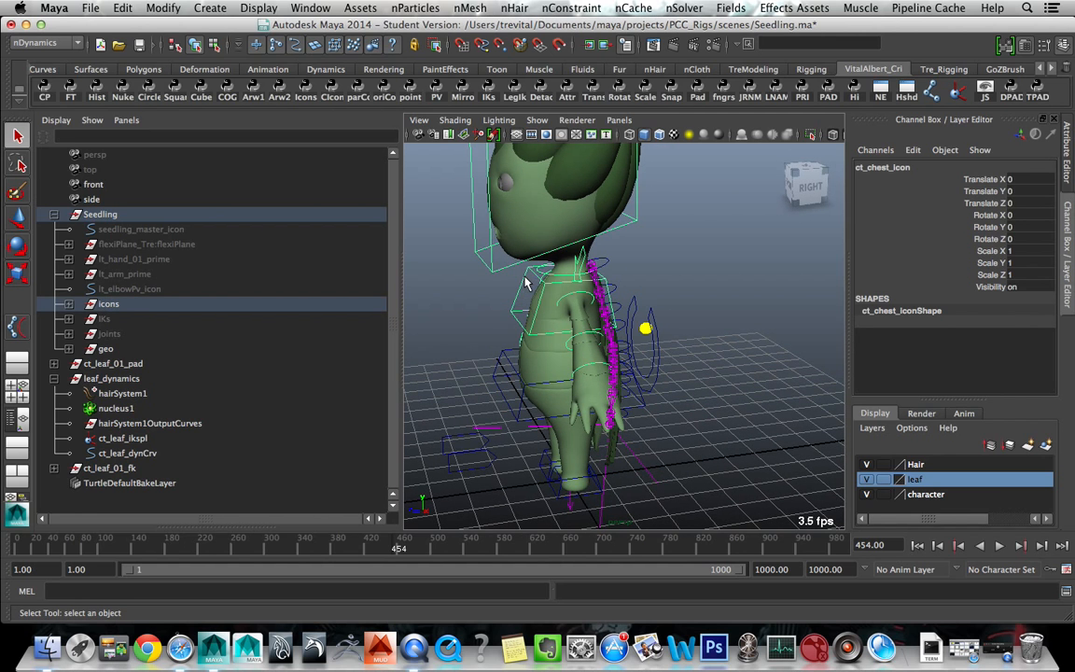
alt+drag(525, 280, 569, 286)
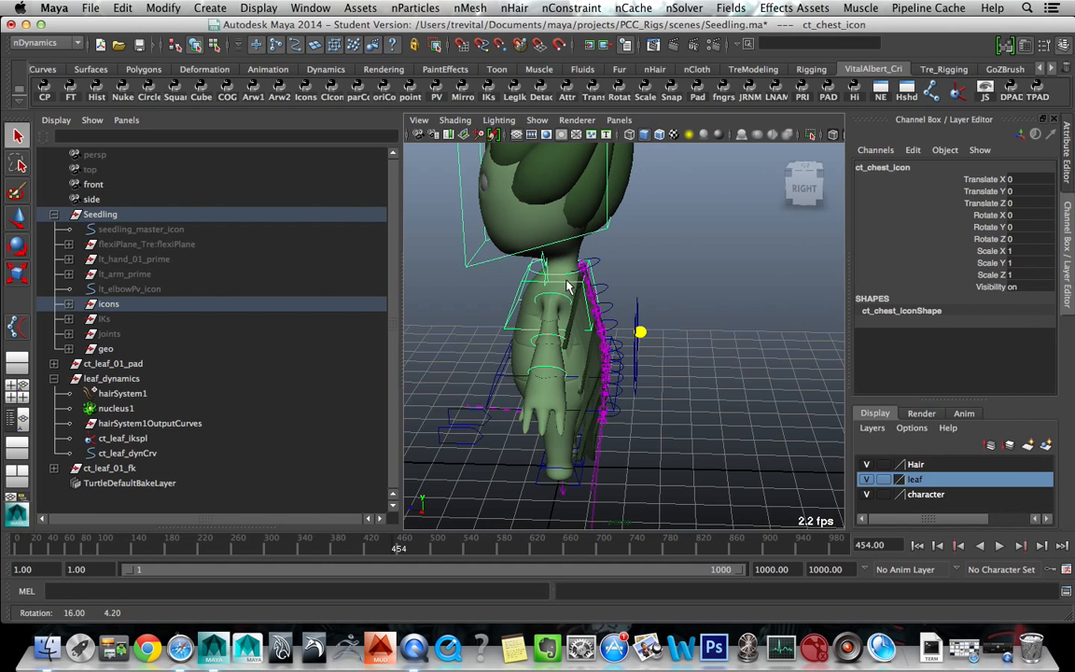
click(53, 377)
click(108, 396)
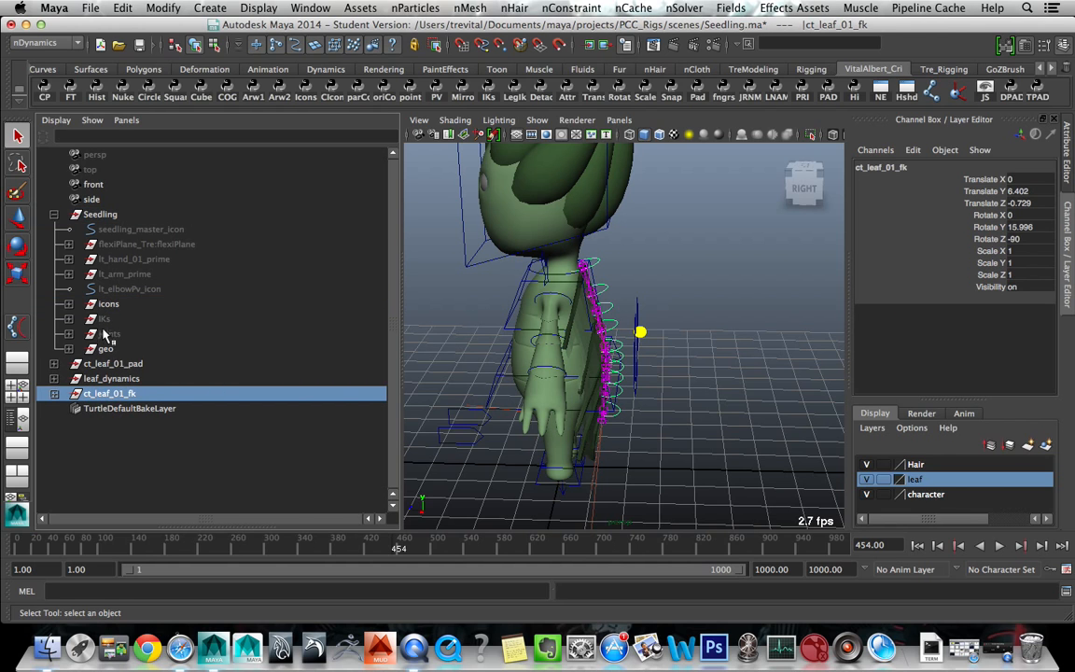
click(68, 304)
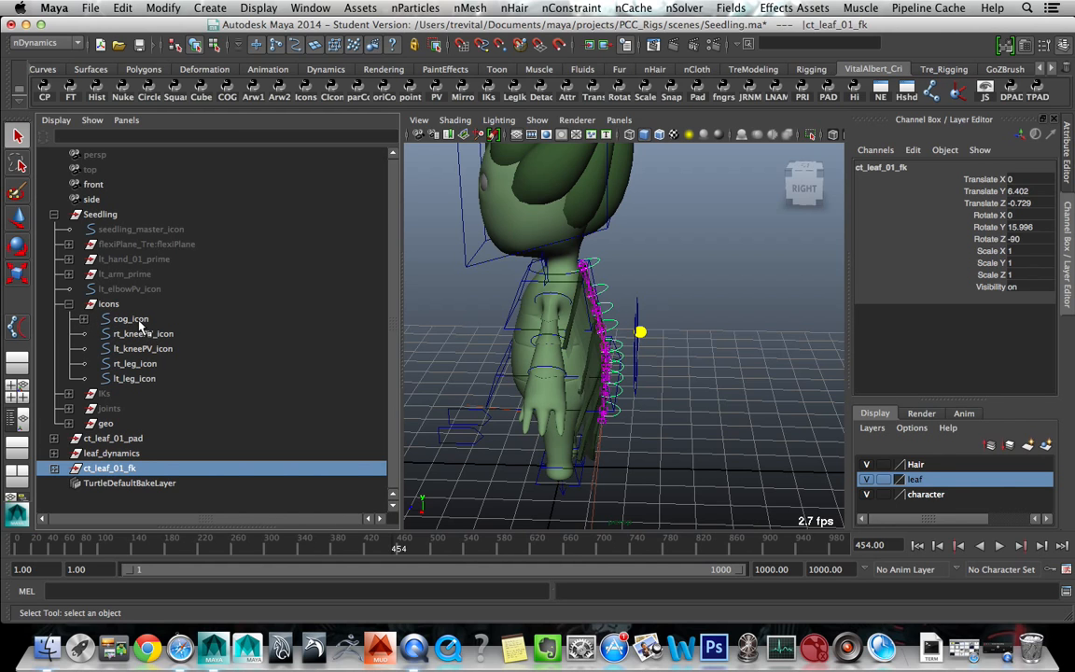
shift+click(511, 319)
key(p)
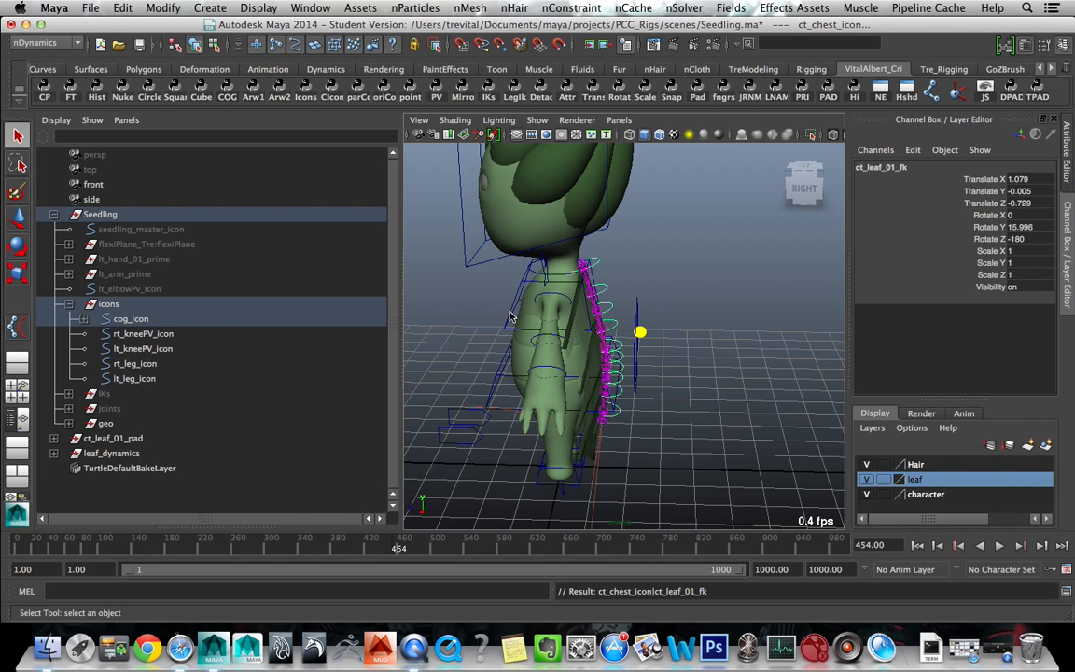
click(69, 304)
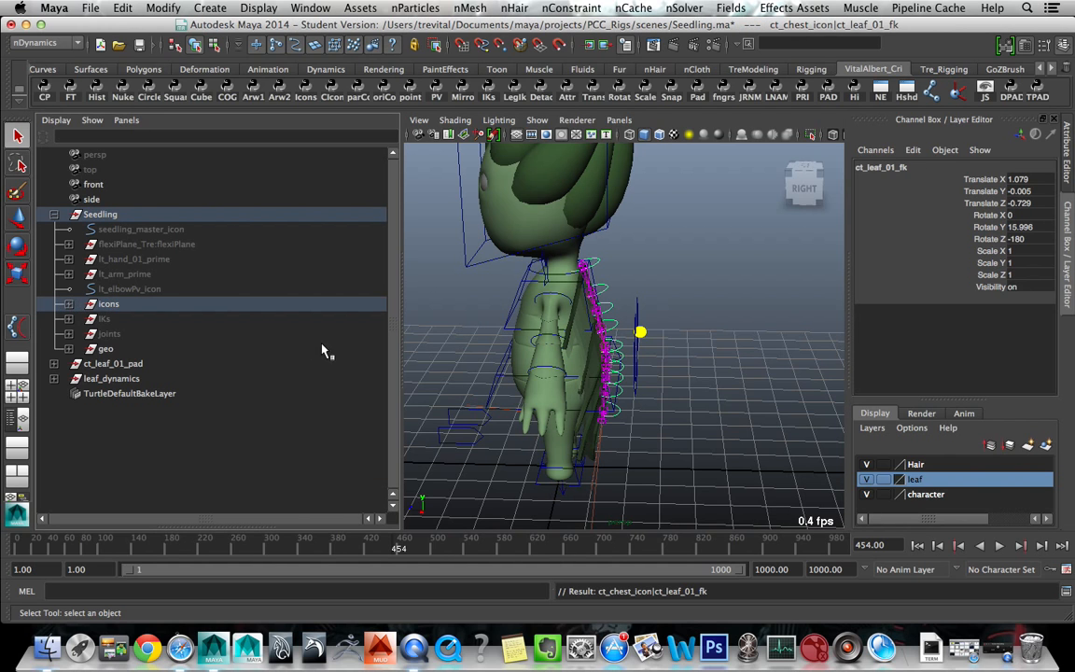
click(445, 334)
- Rotate ct_chest_icon to test whether the leaf controls follow the chest, and undo the rotation
click(507, 315)
key(e)
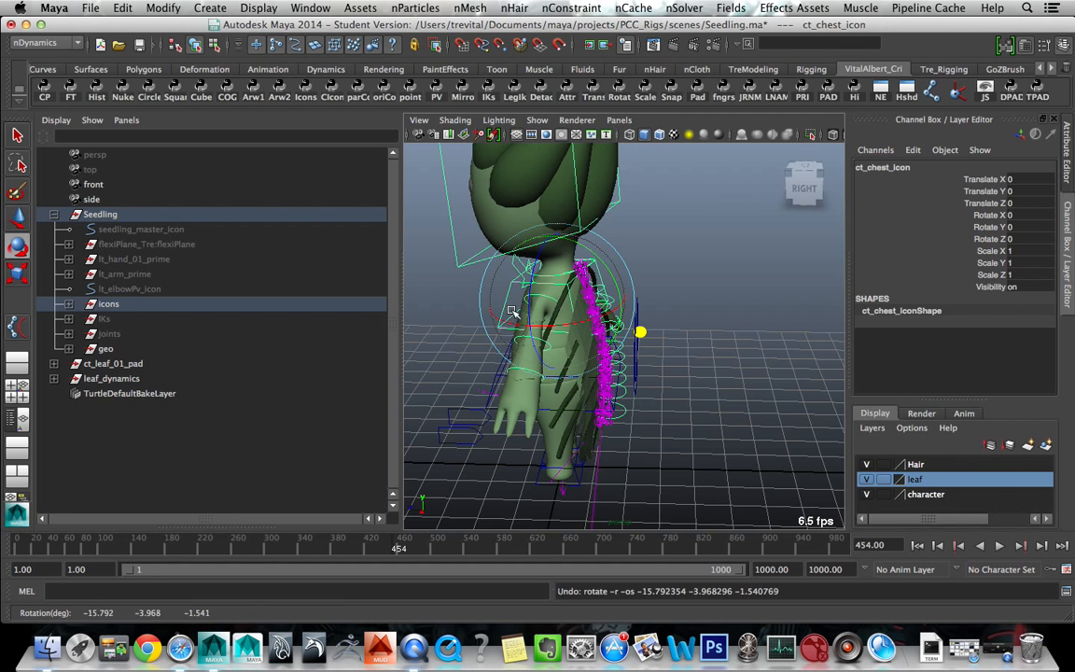
alt+drag(496, 294, 385, 319)
drag(570, 245, 640, 276)
key(ctrl+z)
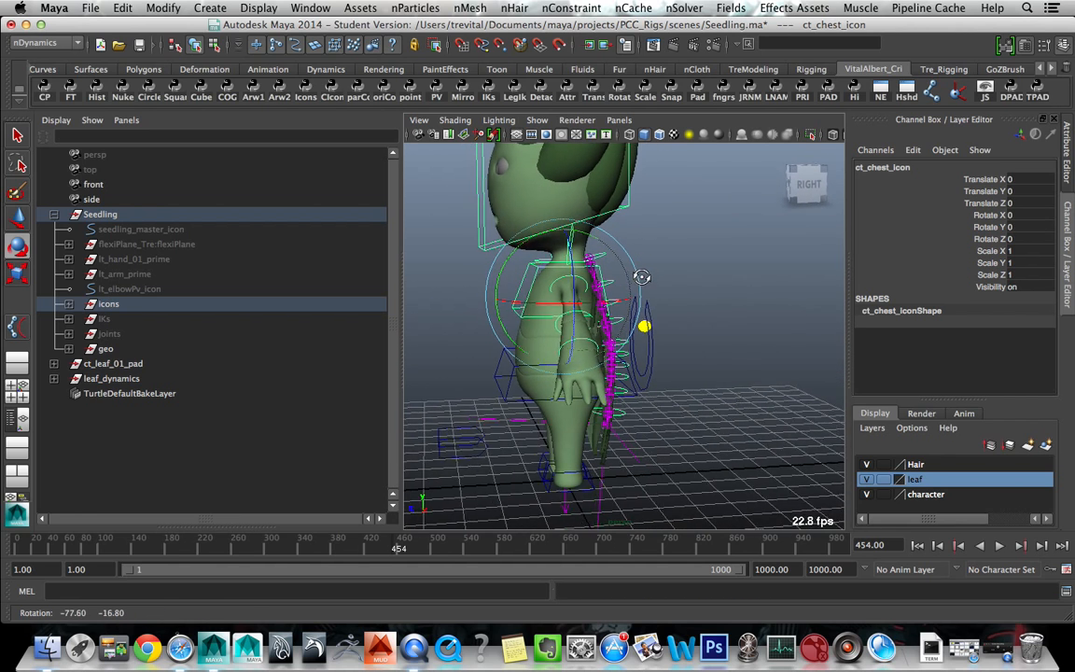
- Move ct_chest_icon to test how the leaf controls follow, undoing each move
alt+drag(573, 306, 600, 291)
key(w)
key(z)
alt+drag(639, 327, 498, 353)
drag(577, 283, 549, 233)
key(z)
click(562, 269)
alt+drag(483, 318, 582, 370)
key(z)
key(q)
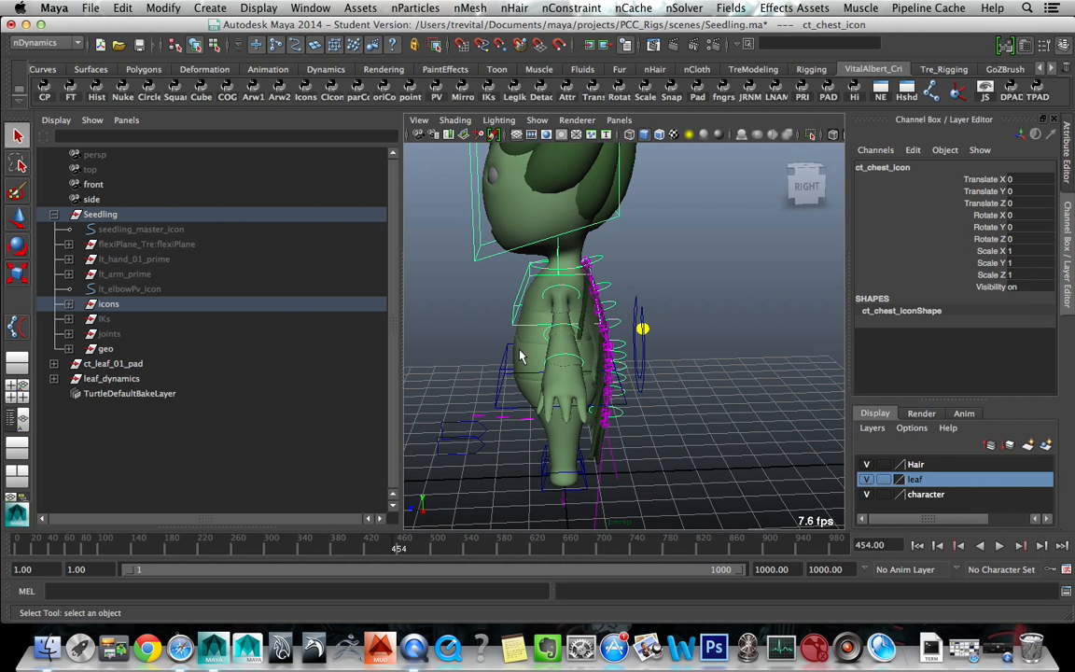
- Clear the selection, collapse the Seedling hierarchy in the Outliner, and maximize the perspective view
click(472, 338)
alt+drag(472, 337, 531, 335)
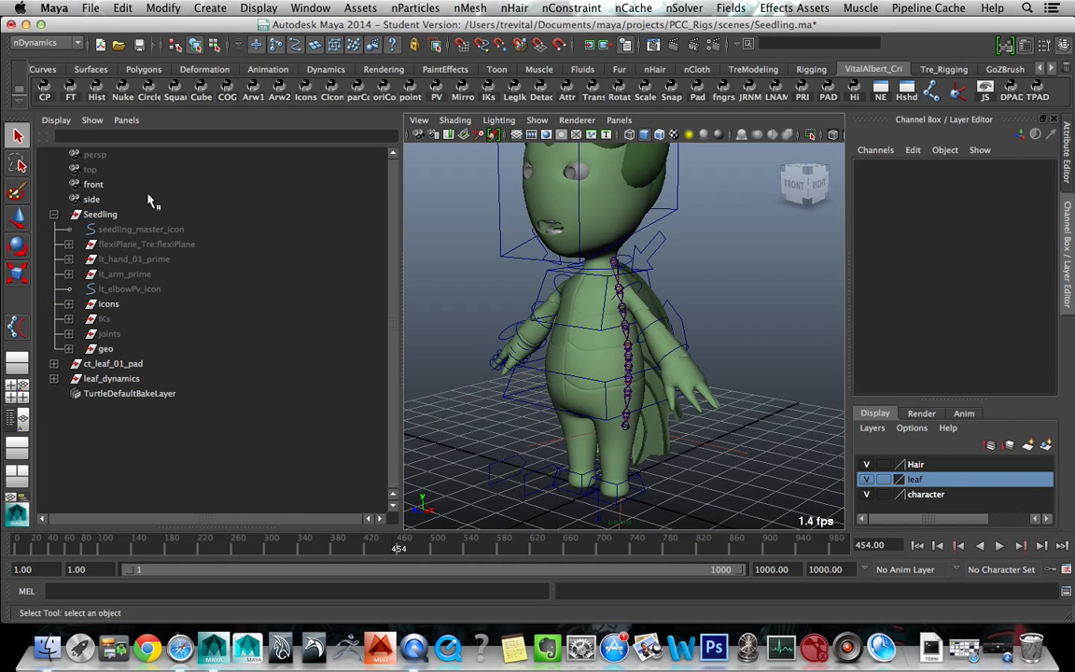
click(54, 215)
alt+drag(484, 302, 425, 275)
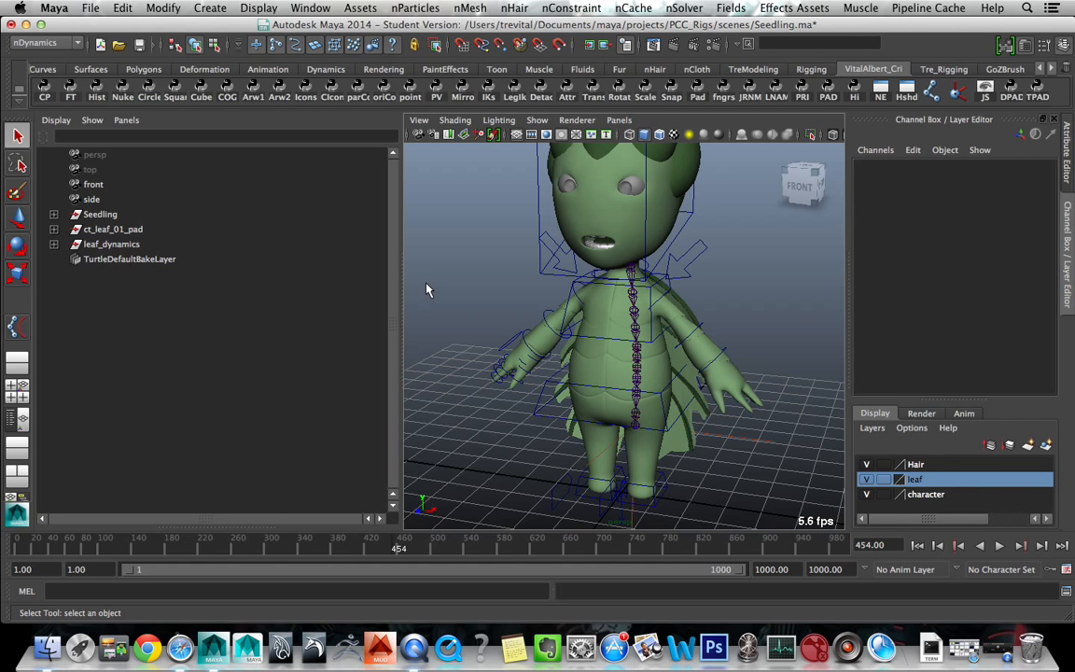
key(space)
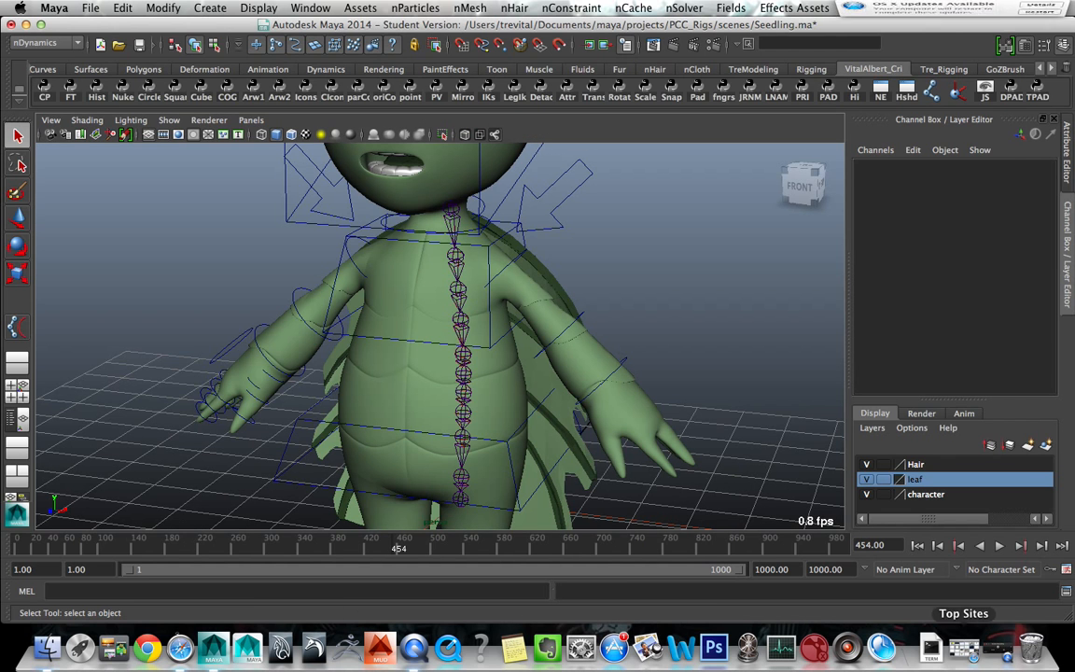
click(1000, 648)
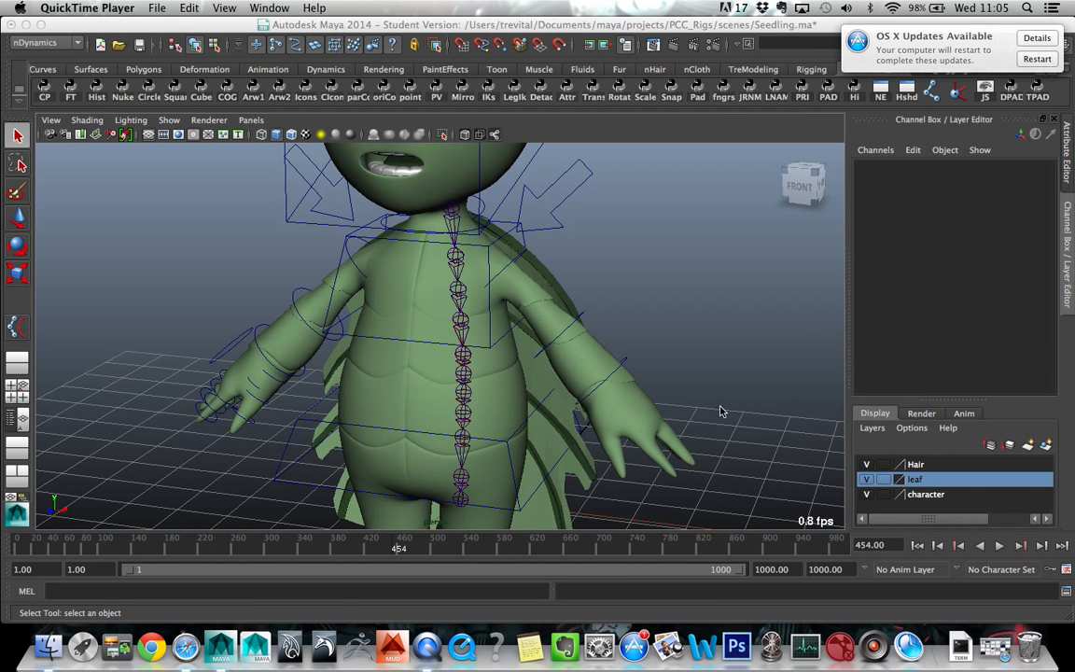